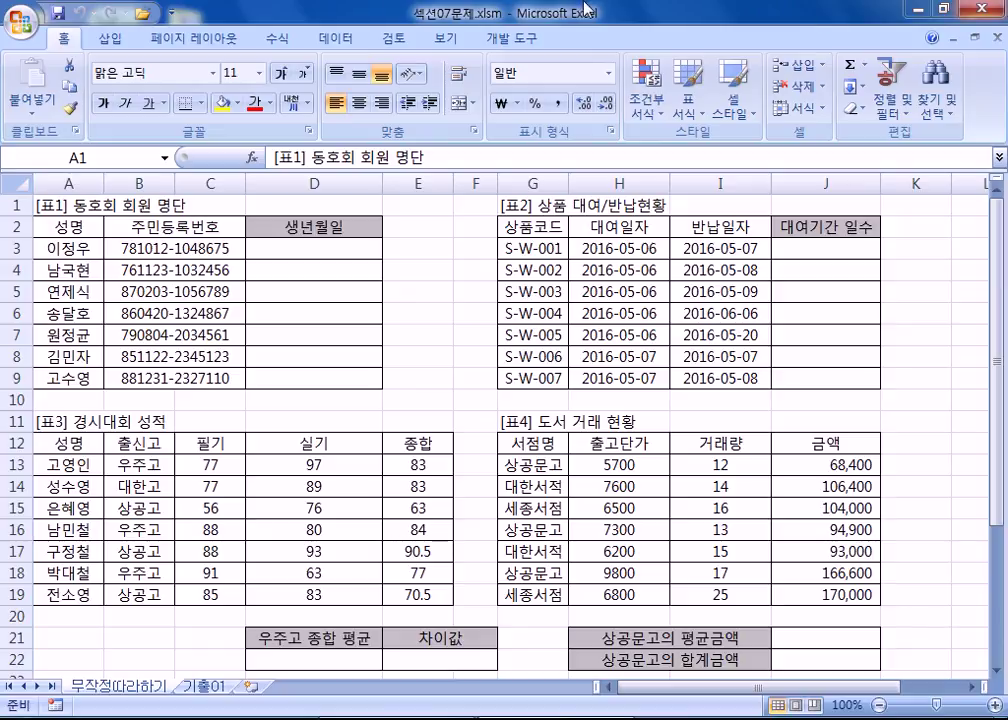
# Step: Collapse the ribbon and enlarge the sheet view to 145% with cell D3 selected
pyautogui.click(60, 40)
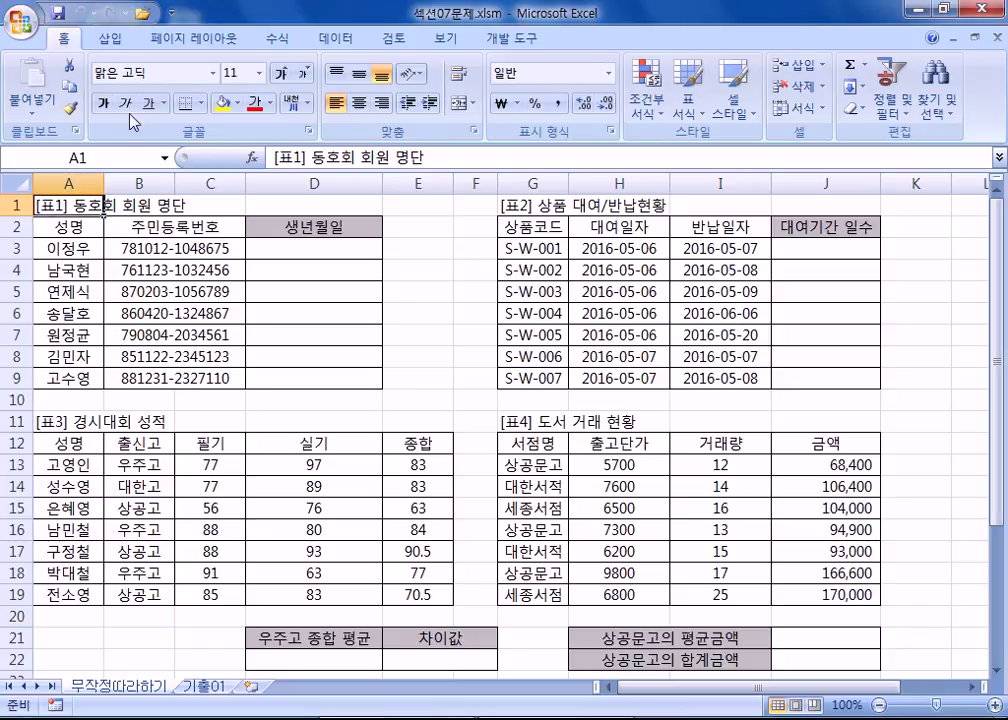
pyautogui.doubleClick(60, 40)
pyautogui.scroll(3, 202, 204)
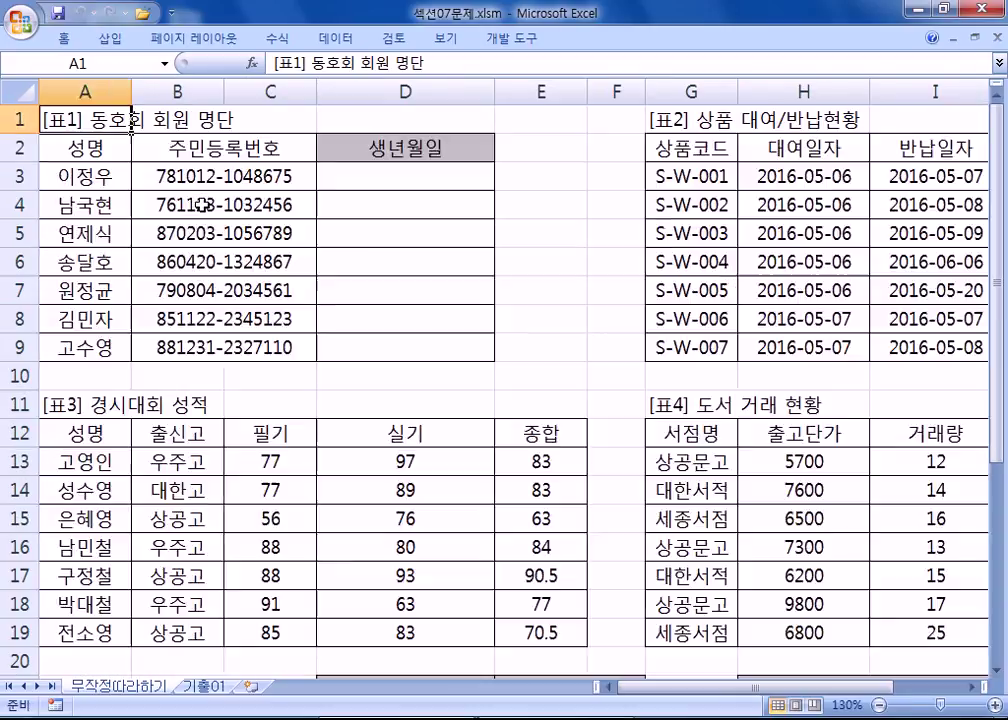
pyautogui.click(426, 186)
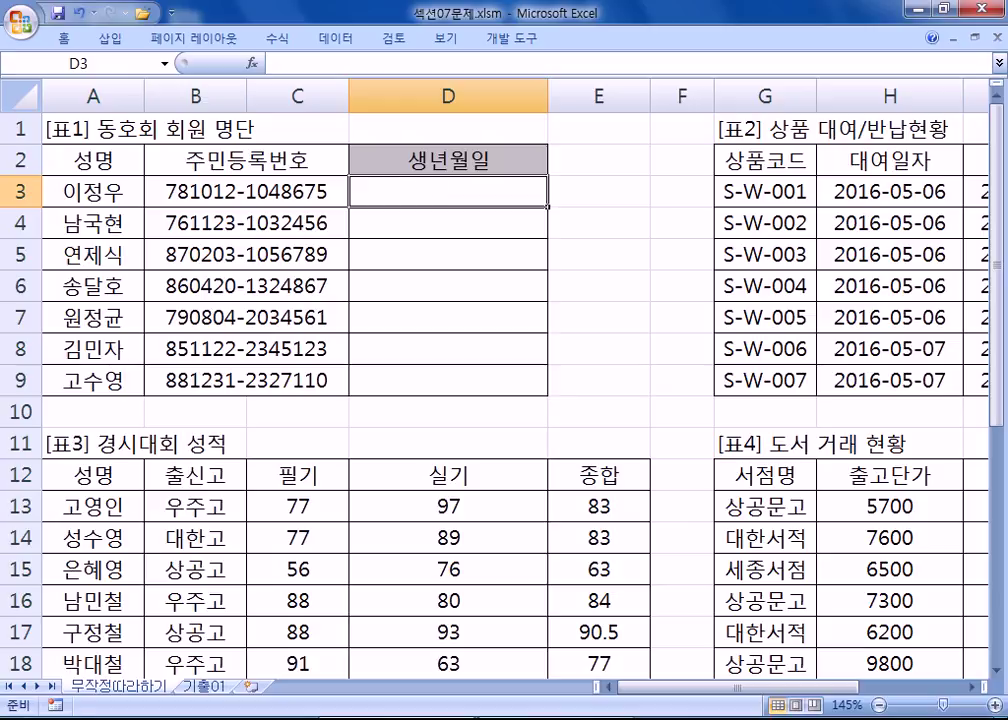
# Step: Switch to Notepad, place its window over the sheet, and write "주민번호(B3:B9)를 이용하여 생년월일(D3:D9)을 구하시오."
pyautogui.click(106, 718)
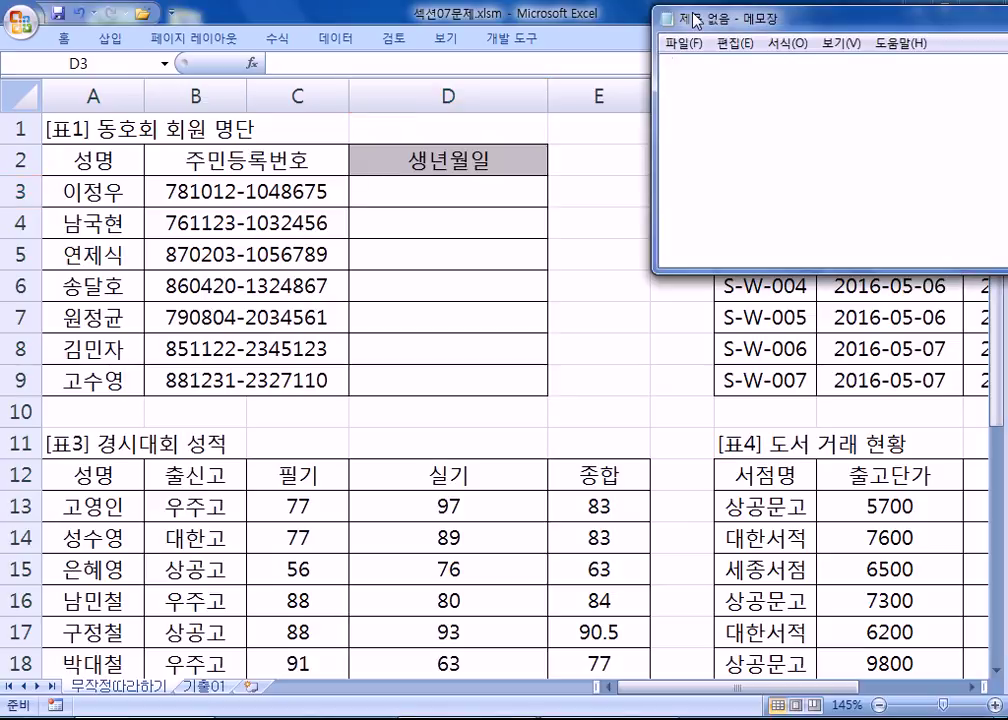
pyautogui.moveTo(707, 35); pyautogui.dragTo(97, 232)
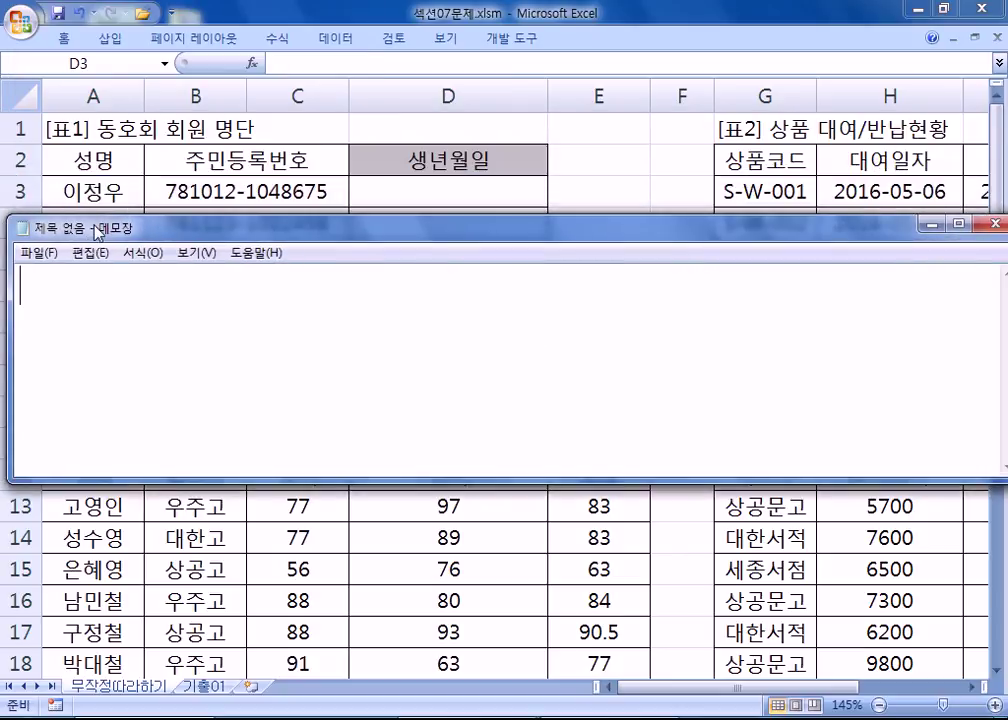
pyautogui.write('주민번호')
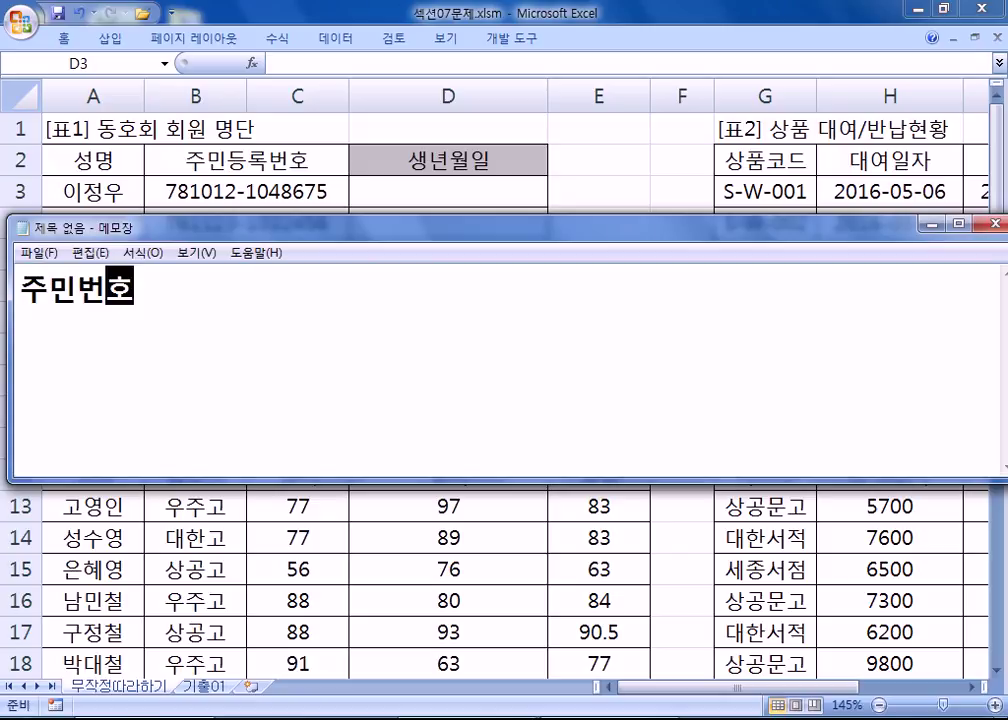
pyautogui.write('(B3:B9)를 이용')
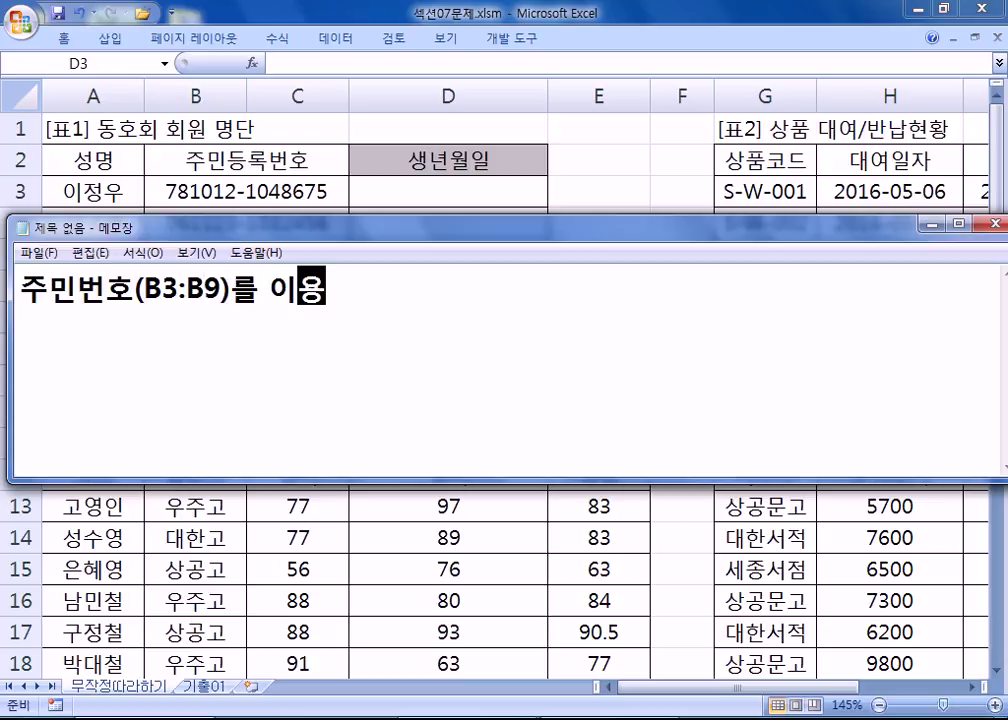
pyautogui.write('하여 생')
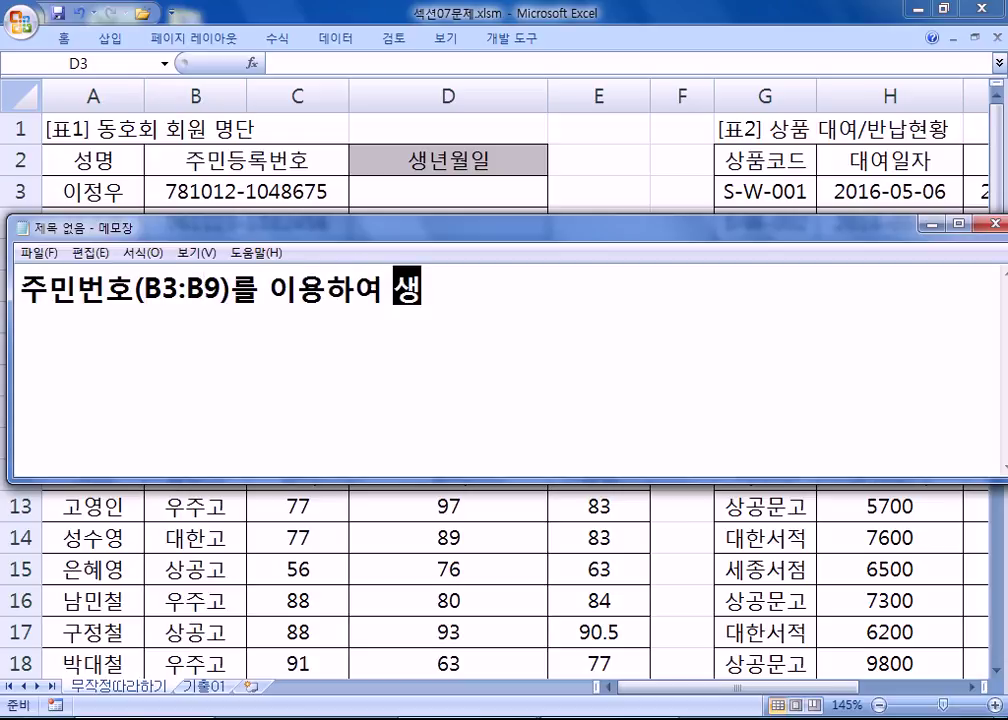
pyautogui.write('년월일')
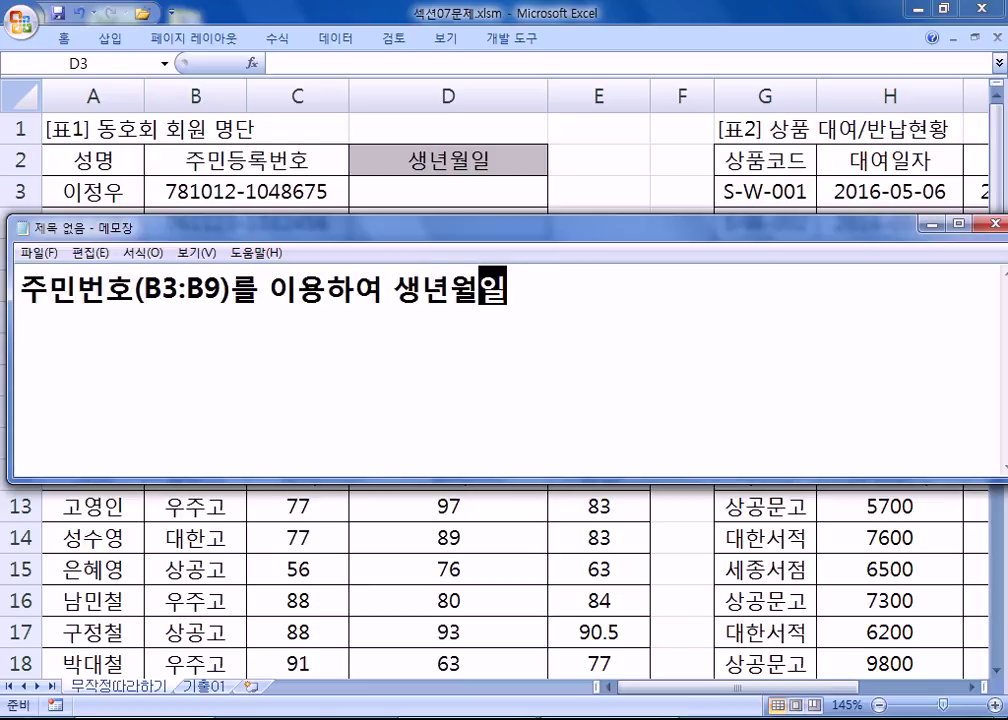
pyautogui.write('(D3:D')
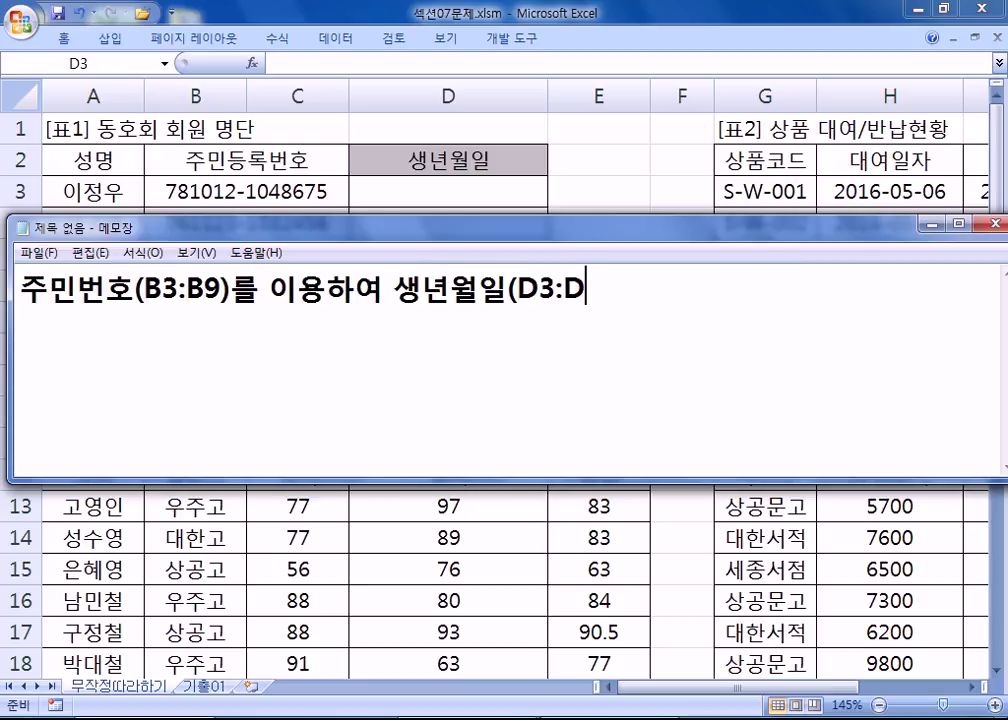
pyautogui.write('9)ㅇ을 구하시오.')
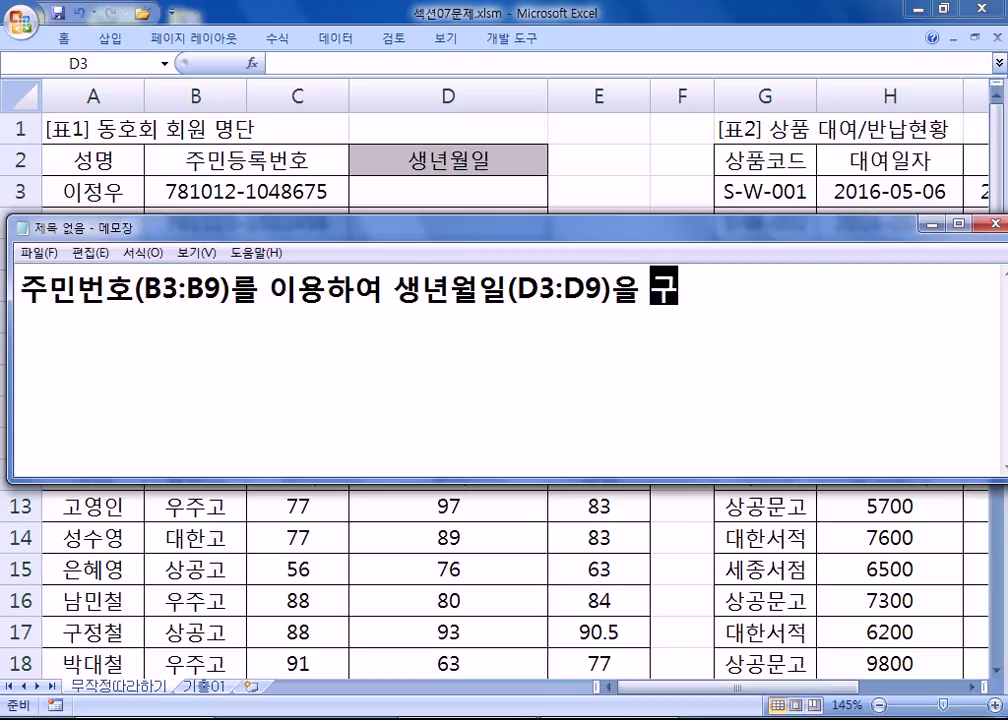
pyautogui.press('Return')
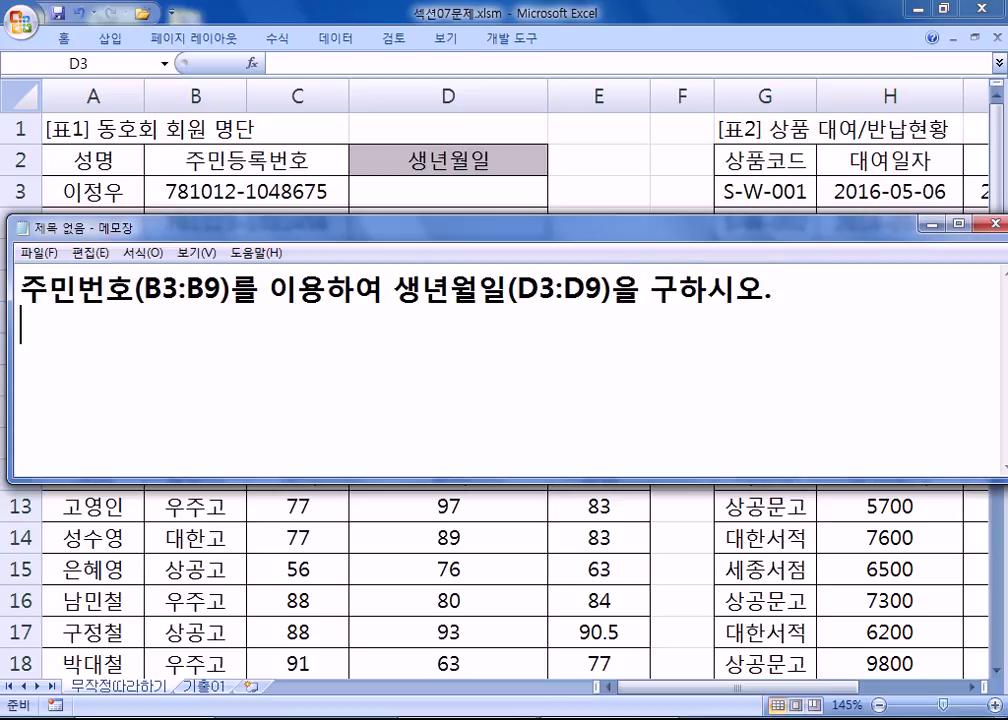
# Step: Add the function list "DATE, LEFT, MID, &" below the task sentence and number that sentence with "1)"
pyautogui.write('DATE')
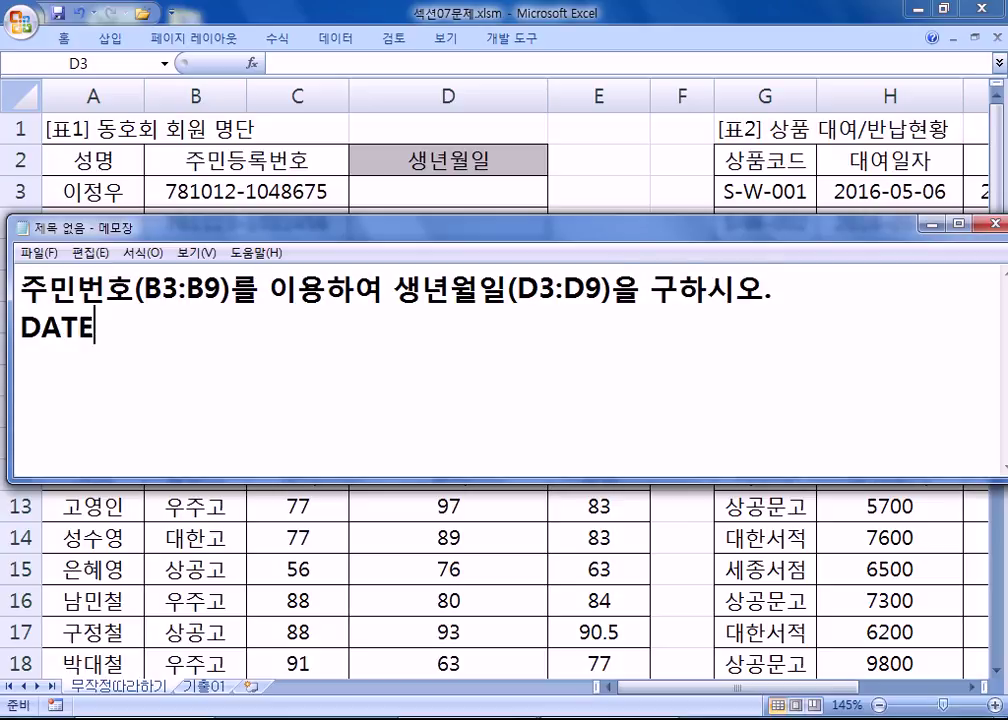
pyautogui.write(', LEF')
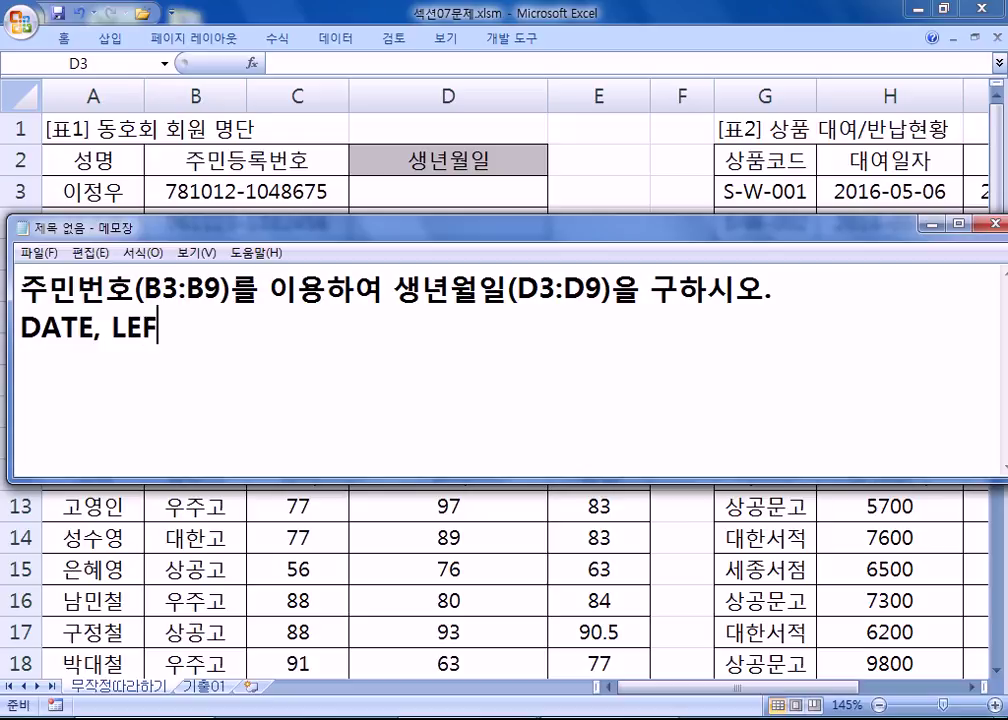
pyautogui.write('T, MID, ')
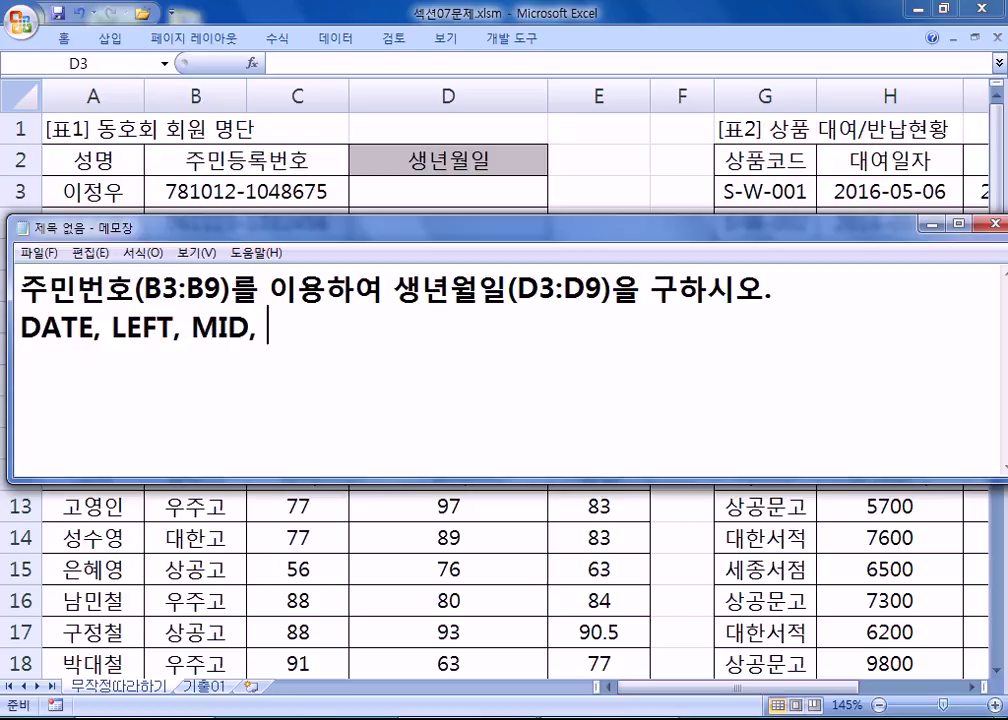
pyautogui.write('&')
pyautogui.press('Return')
pyautogui.press('Up')
pyautogui.press('Up')
pyautogui.write('1)')
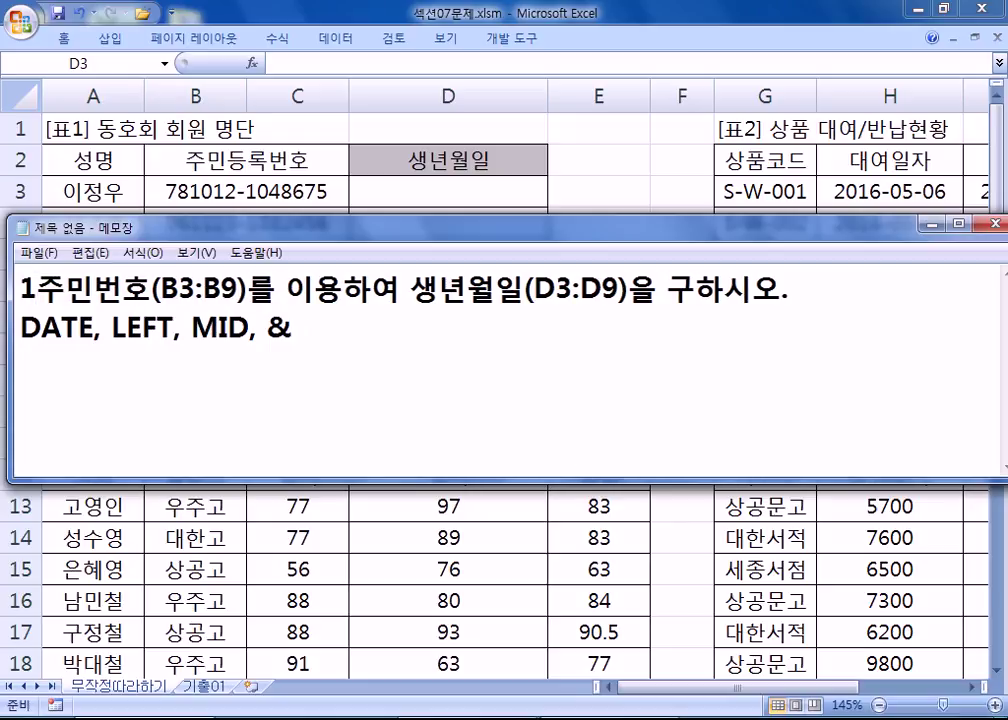
# Step: Below a blank line, write "B3 : " followed by the hyphenated resident registration number from cell B3
pyautogui.press('Down')
pyautogui.press('Down')
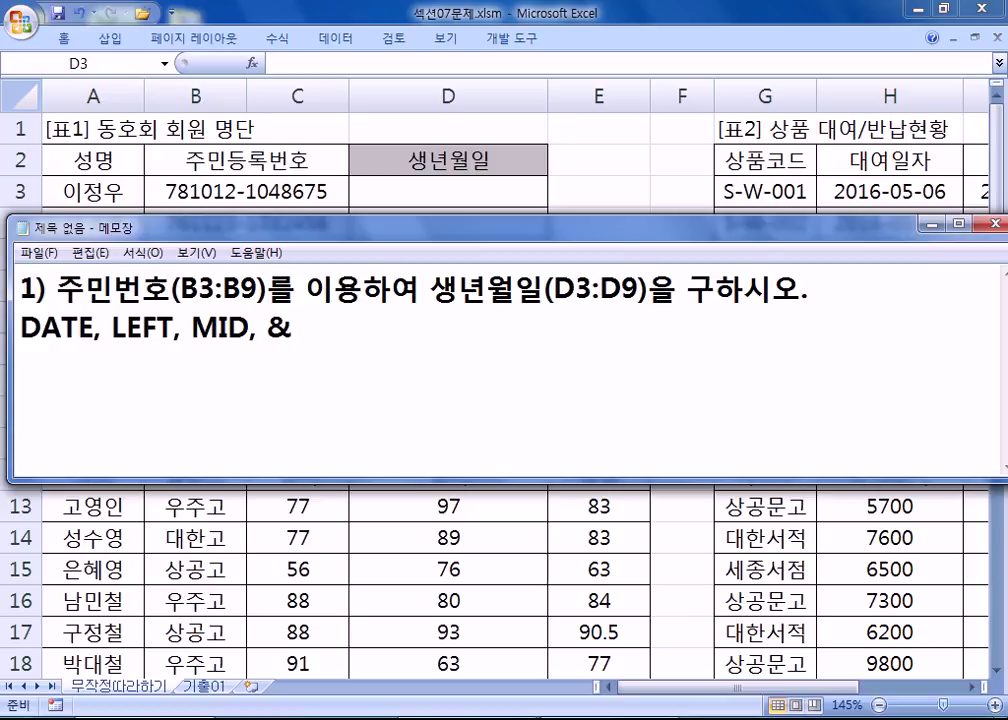
pyautogui.write('B3')
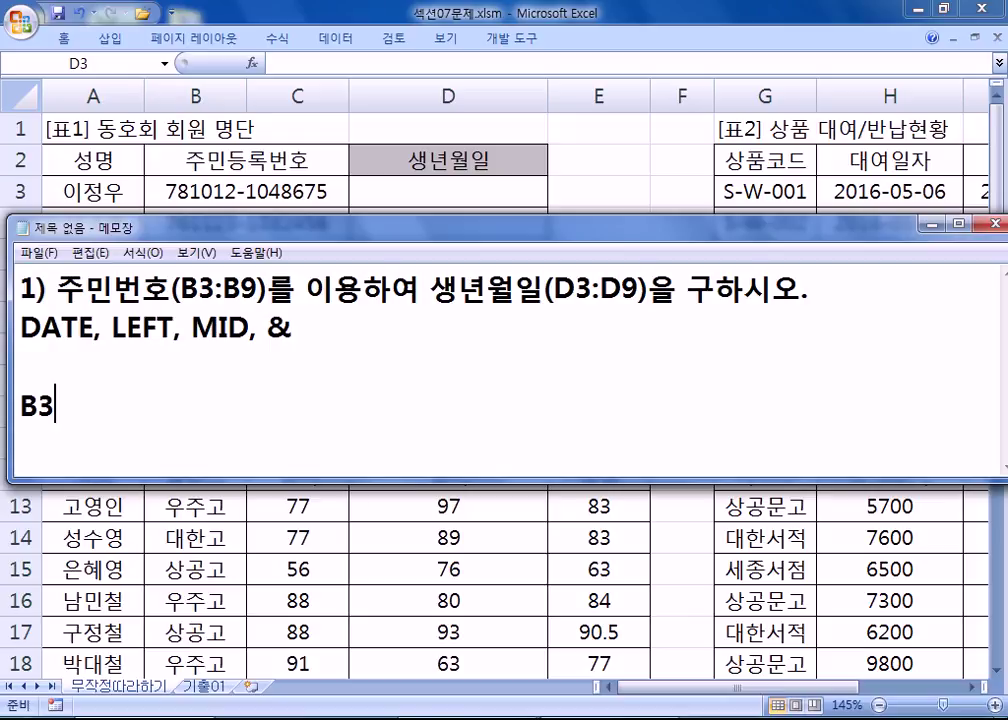
pyautogui.write(' : 7810')
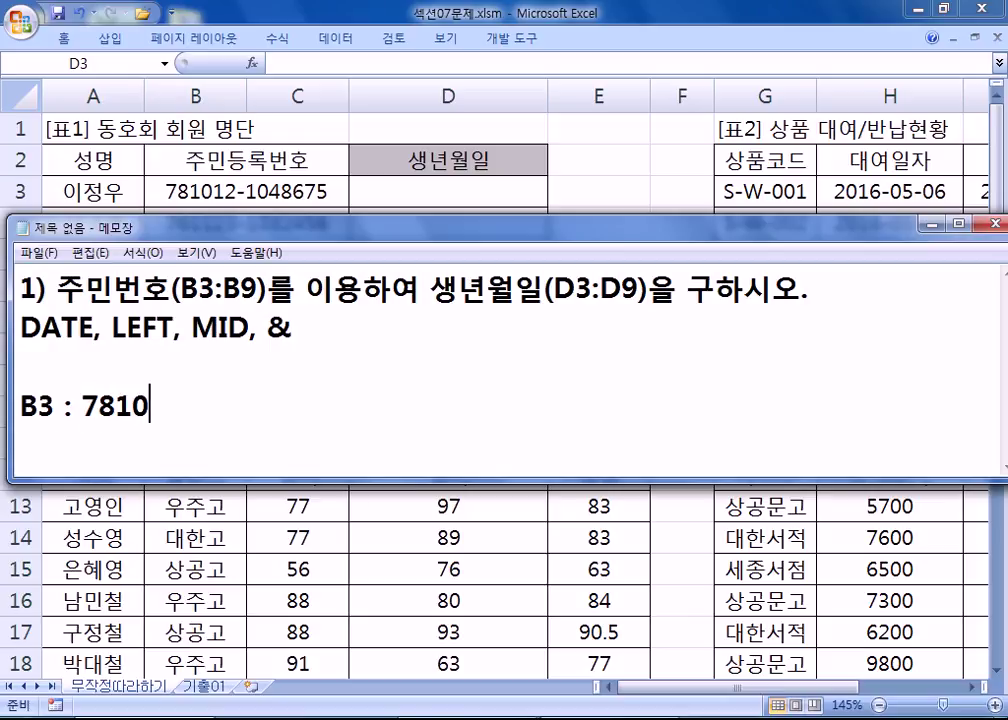
pyautogui.write('121048')
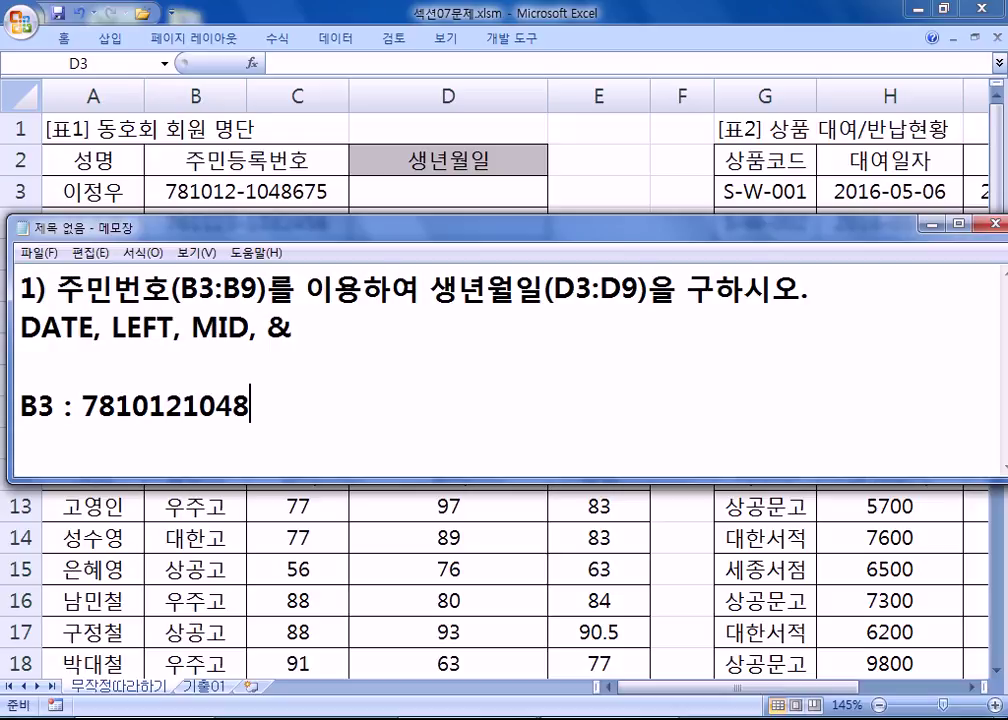
pyautogui.write('675')
pyautogui.press('Left')
pyautogui.press('Left')
pyautogui.press('Left')
pyautogui.press('Left')
pyautogui.press('Left')
pyautogui.press('Left')
pyautogui.press('Left')
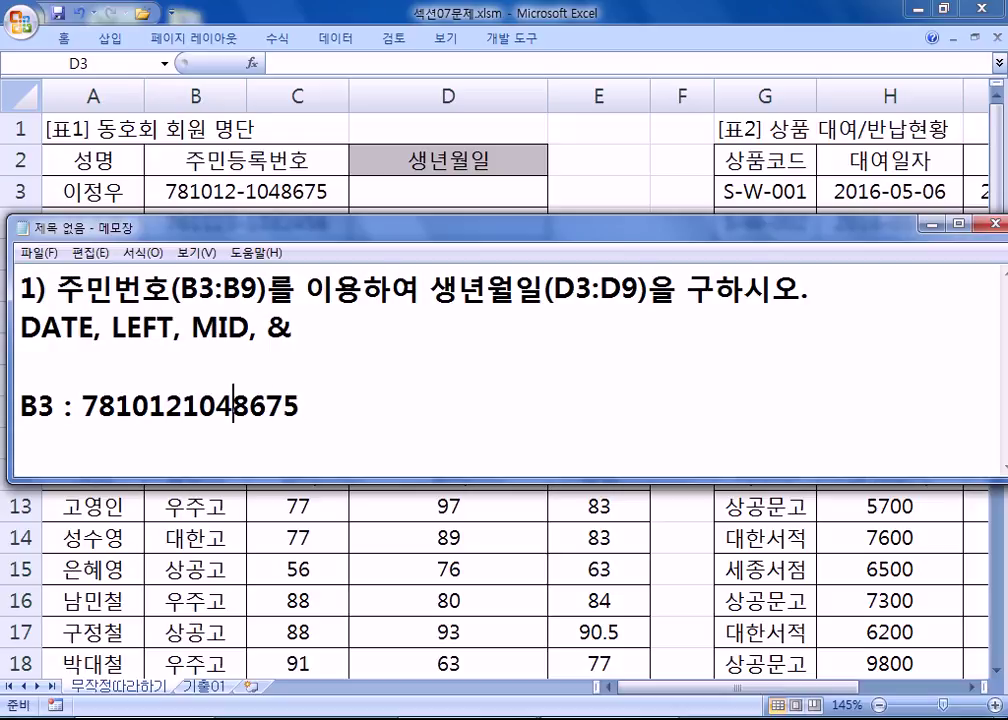
pyautogui.write('-')
pyautogui.press('End')
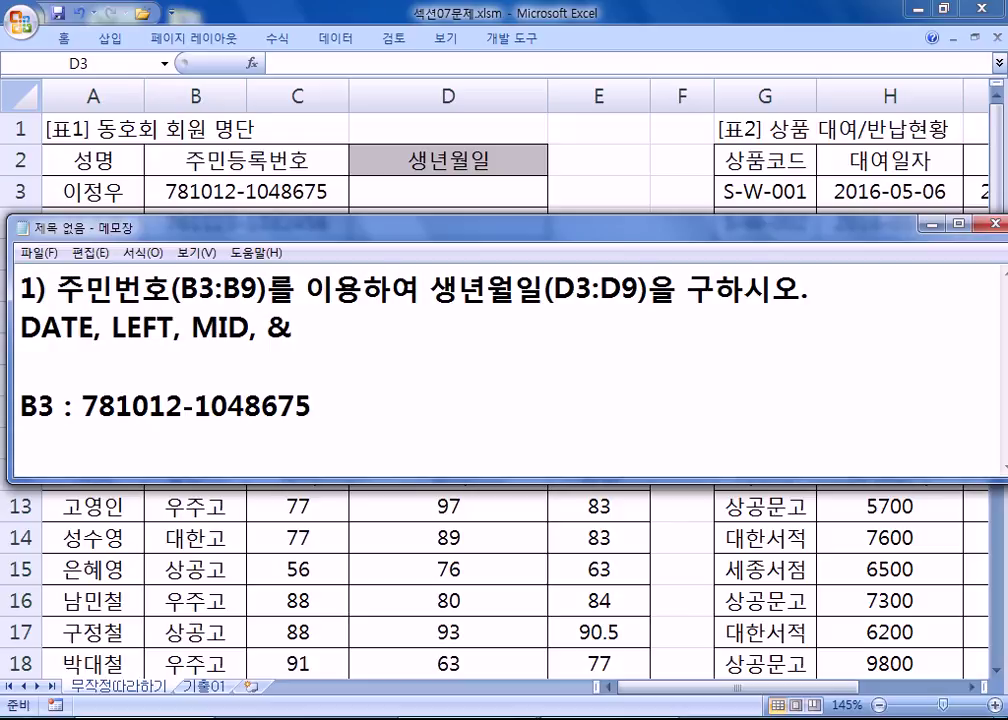
# Step: On the line below, write the birth date encoded in the B3 number as four-digit year, month and day separated by hyphens
pyautogui.press('Return')
pyautogui.press('Up')
pyautogui.press('Up')
pyautogui.press('Down')
pyautogui.press('Down')
pyautogui.write('1978')
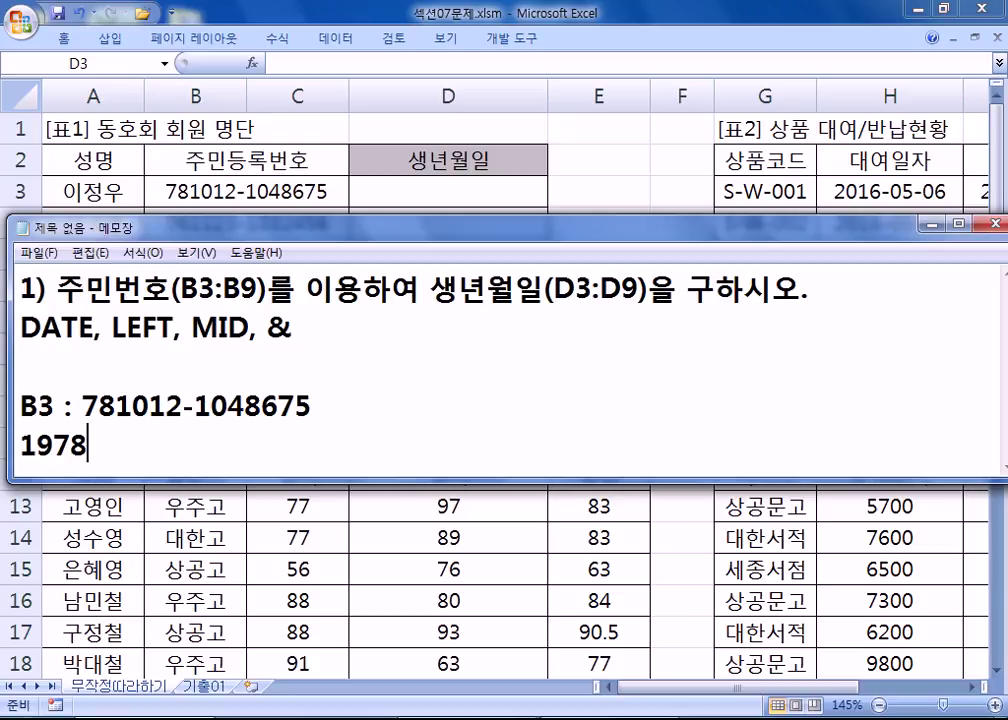
pyautogui.write('-05-30')
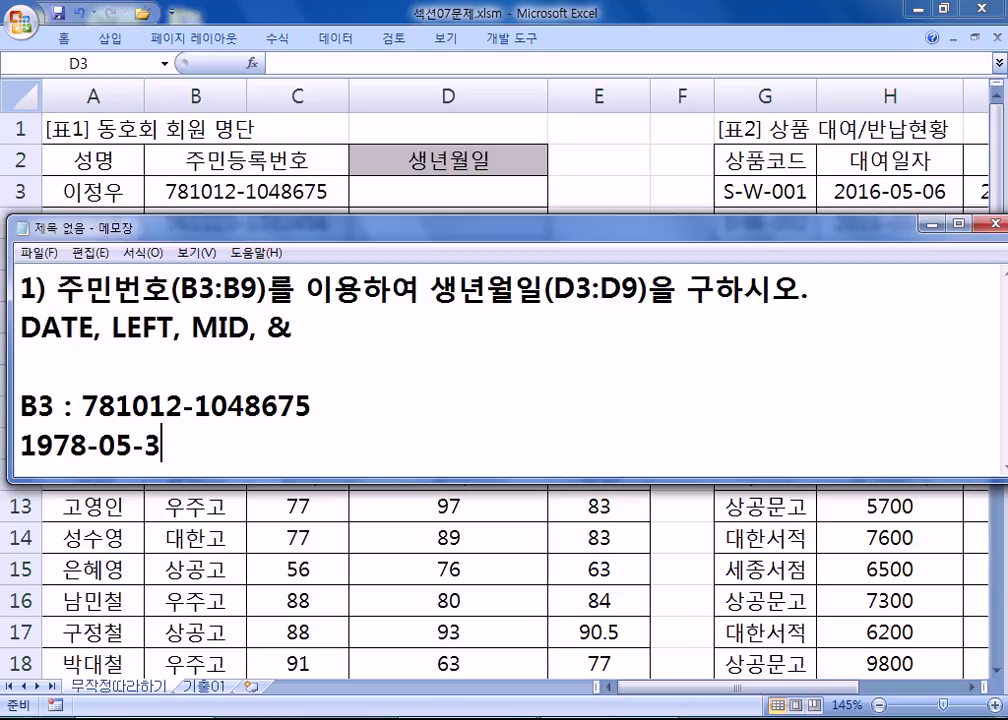
pyautogui.press('Left')
pyautogui.press('Left')
pyautogui.press('Left')
pyautogui.press('Left')
pyautogui.press('Left')
pyautogui.write('10')
pyautogui.press('Delete')
pyautogui.press('Delete')
pyautogui.press('Right')
pyautogui.write('12')
pyautogui.press('Delete')
pyautogui.press('Delete')
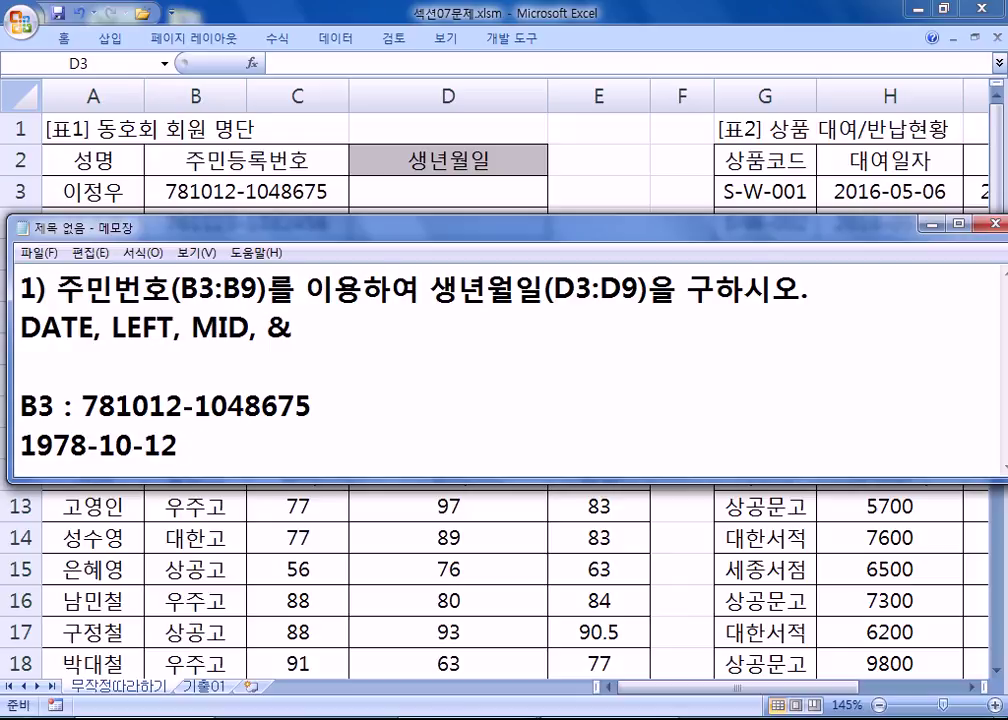
# Step: Join the birth date onto the B3 line after a ">" sign and start a new line below
pyautogui.press('Up')
pyautogui.press('End')
pyautogui.write('>')
pyautogui.press('Delete')
pyautogui.press('End')
pyautogui.press('Return')
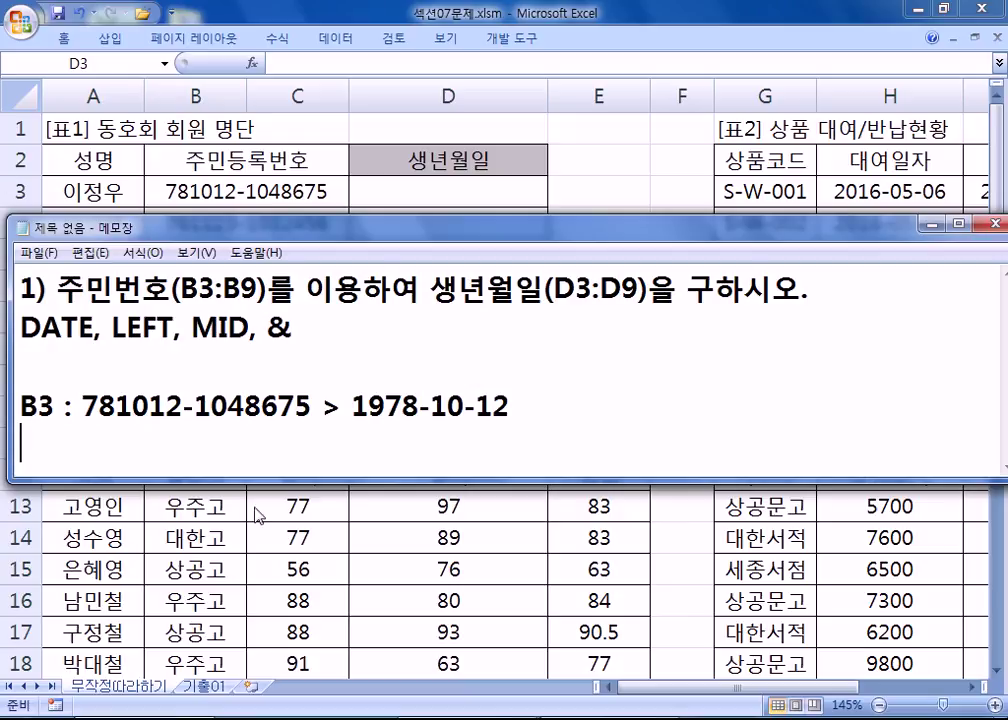
# Step: Make the Notepad window taller and highlight DATE, LEFT, MID and & in the function list
pyautogui.moveTo(262, 480); pyautogui.dragTo(262, 641)
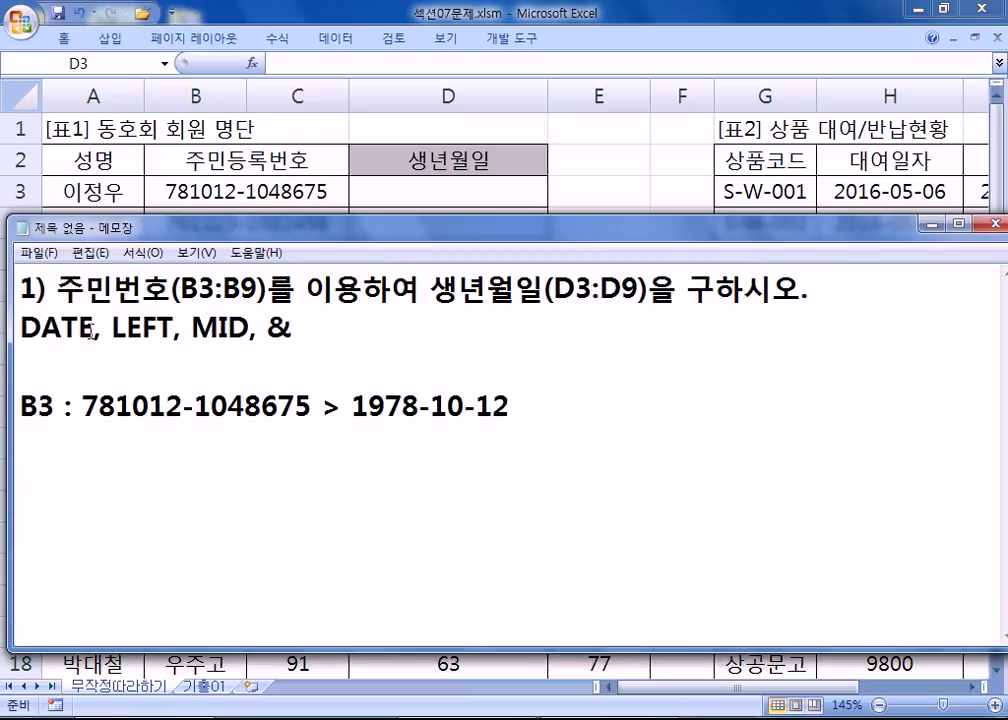
pyautogui.moveTo(94, 330); pyautogui.dragTo(22, 330)
pyautogui.moveTo(137, 328); pyautogui.dragTo(113, 328)
pyautogui.moveTo(191, 328); pyautogui.dragTo(291, 330)
pyautogui.click(207, 441)
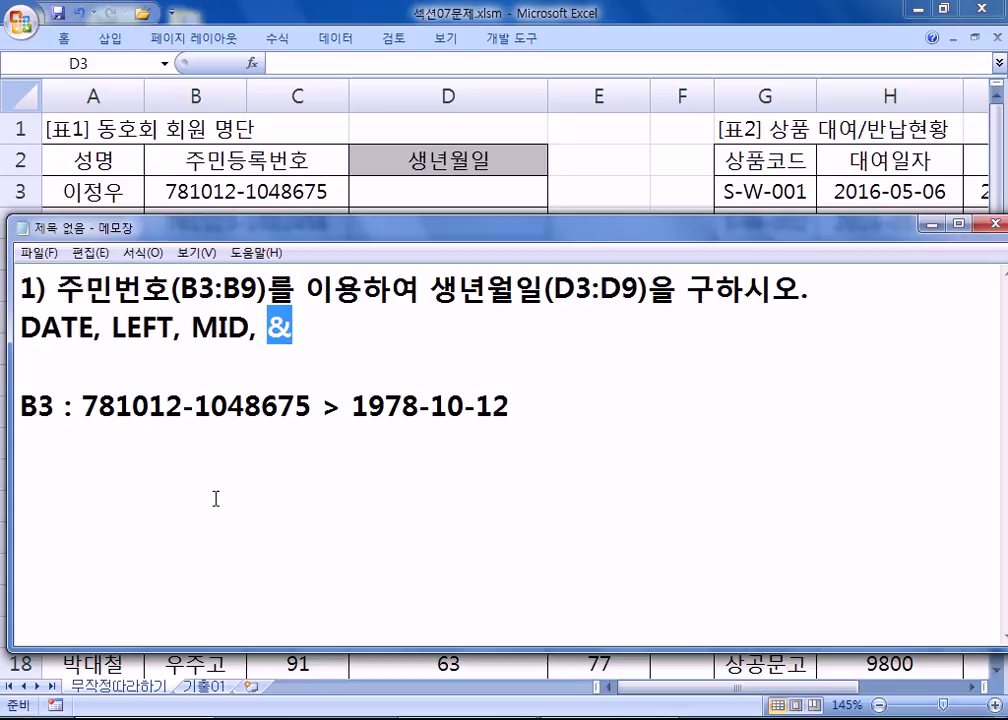
# Step: Write the syntax line "=DATE(년, 월, 일)" below the B3 example
pyautogui.click(195, 453)
pyautogui.write('=')
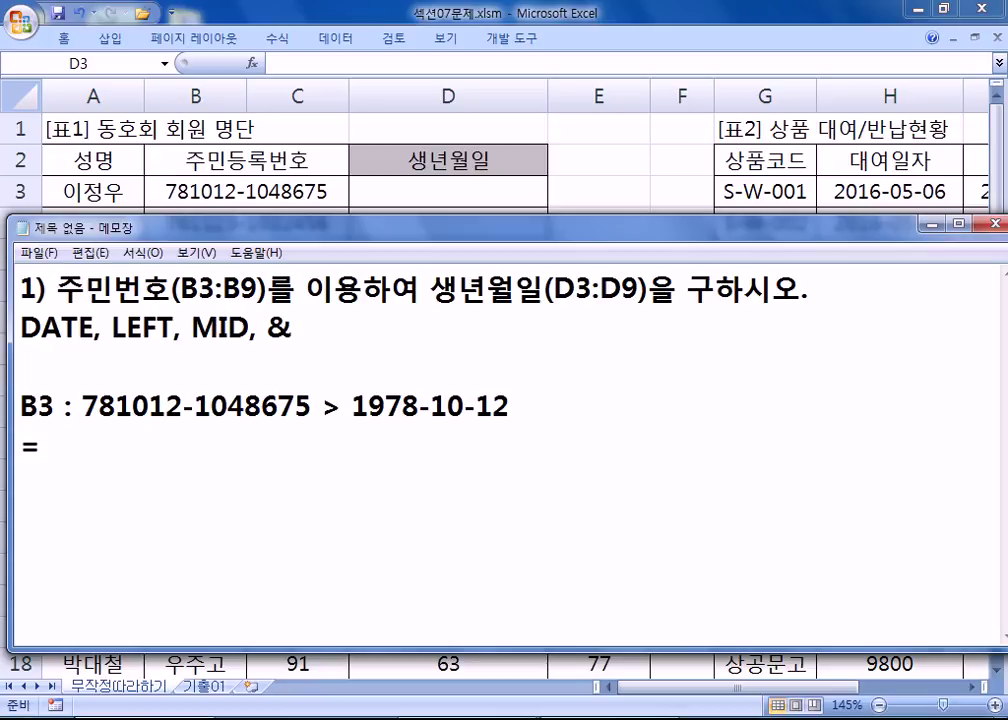
pyautogui.write('DATE(녀누')
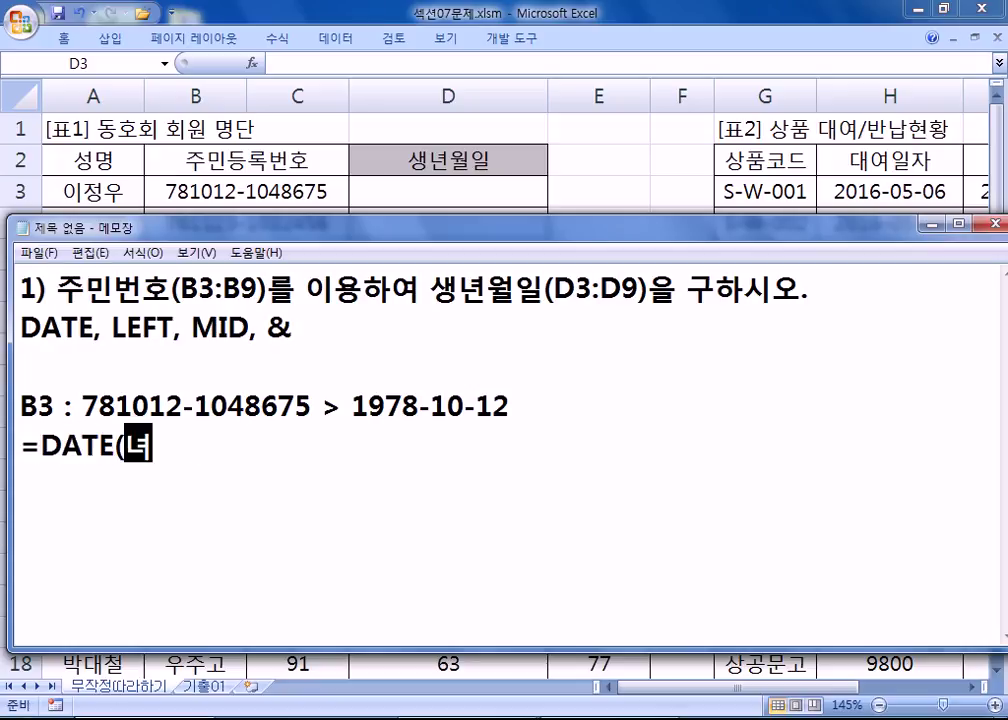
pyautogui.press('BackSpace')
pyautogui.press('BackSpace')
pyautogui.press('BackSpace')
pyautogui.write('년, 월,')
pyautogui.write(' 일)(')
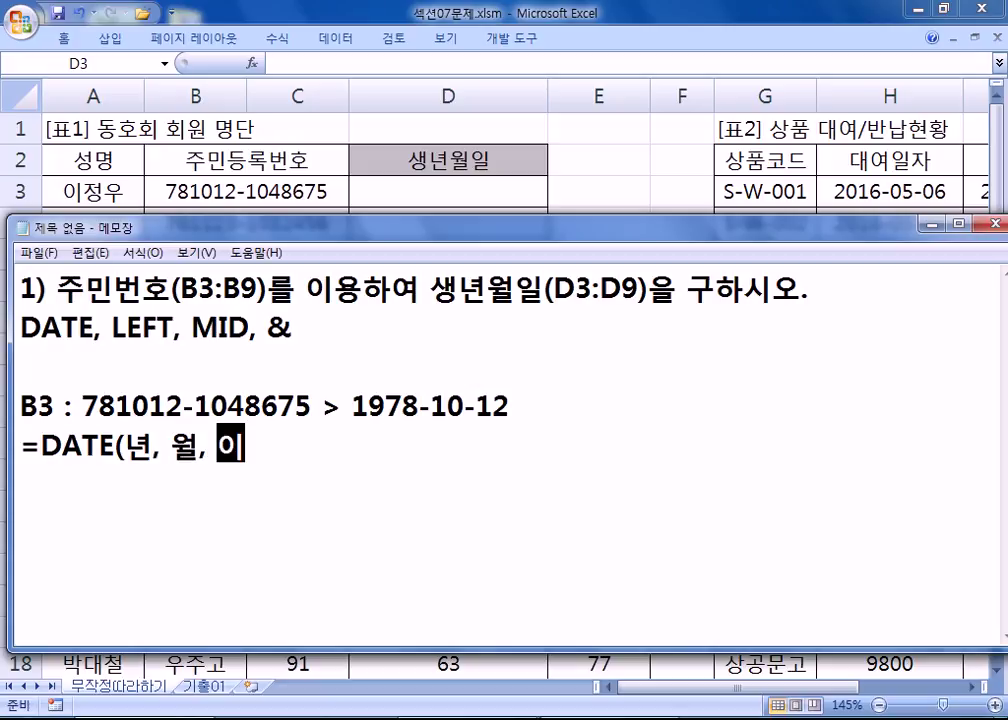
pyautogui.press('BackSpace')
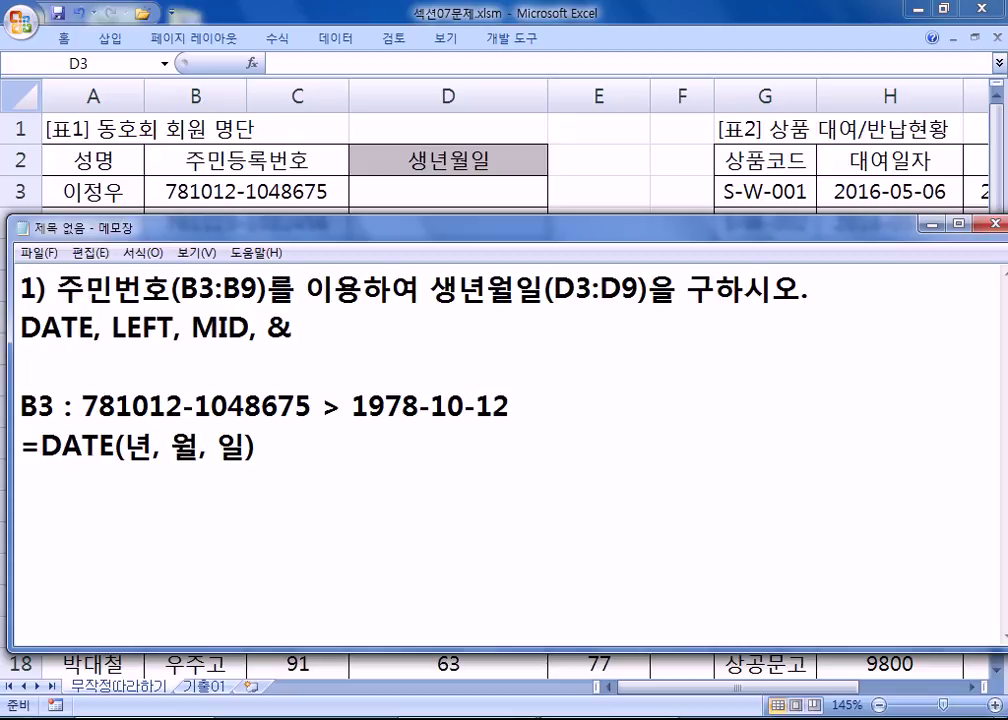
# Step: Write a DATE example with the B3 birth year, month and day as arguments, followed by ">" and the hyphenated date, and highlight its arguments
pyautogui.press('Return')
pyautogui.write('=DAT')
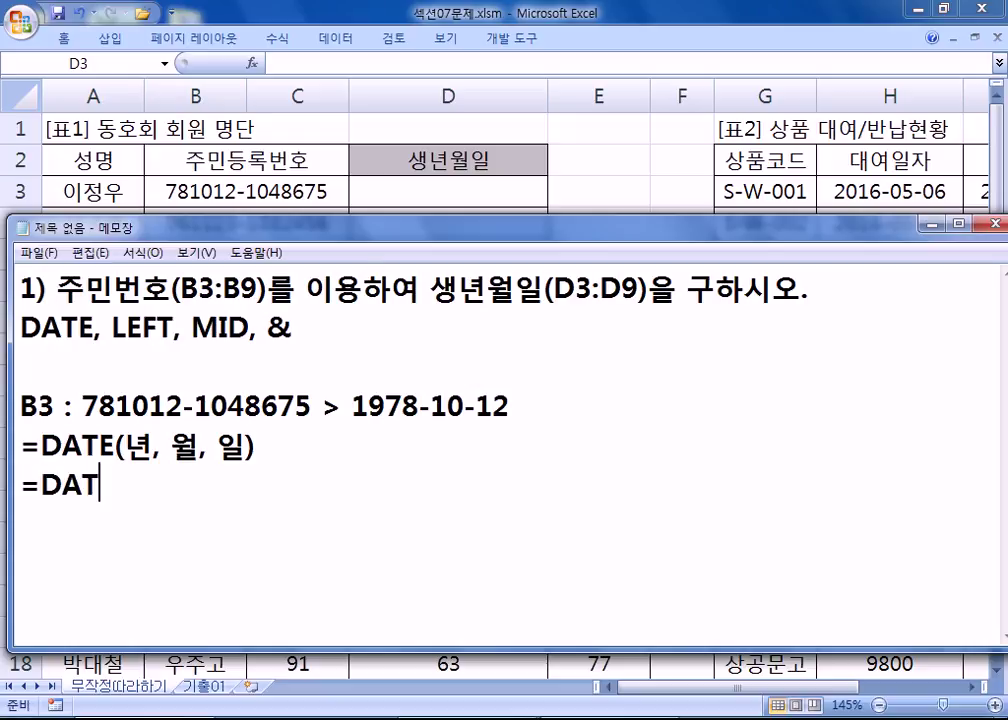
pyautogui.write('E(197')
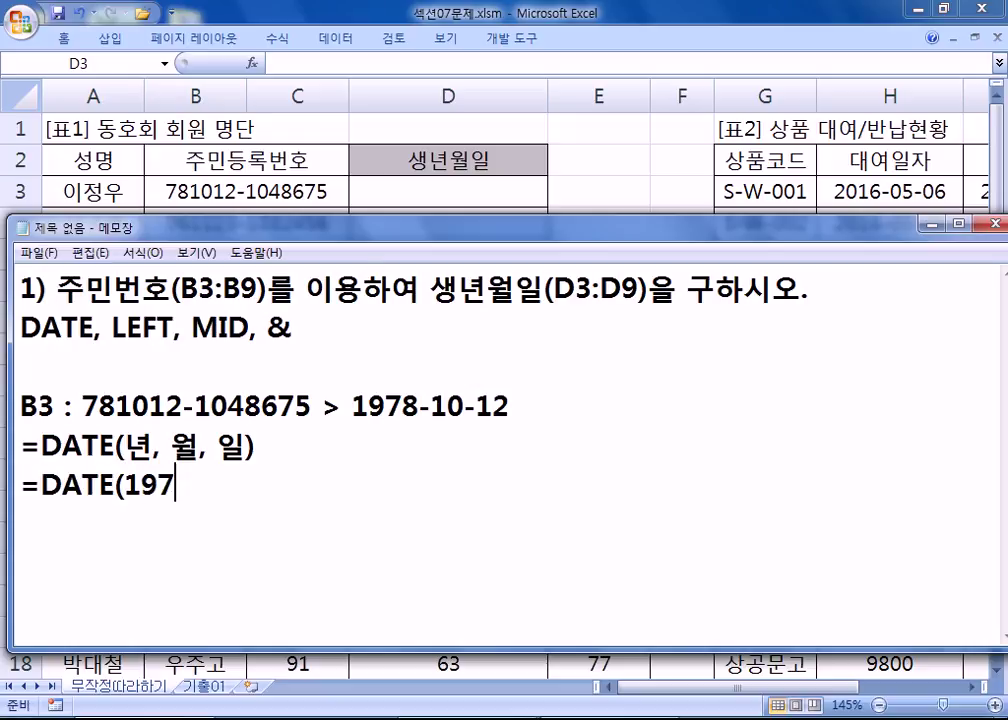
pyautogui.write('8, 10')
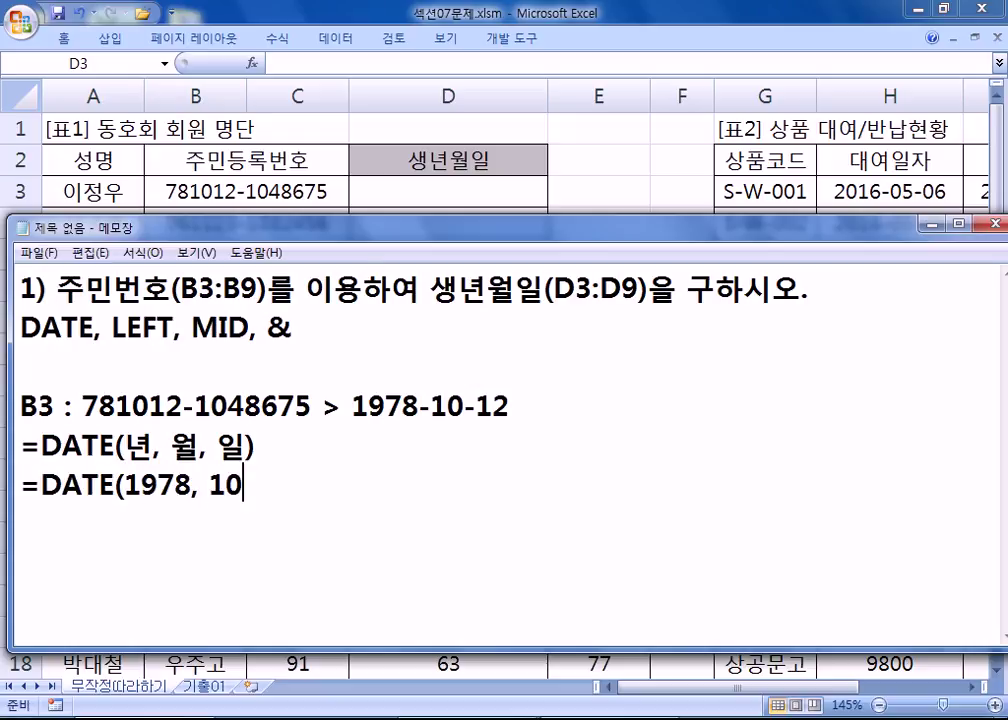
pyautogui.write(', 12) > 1')
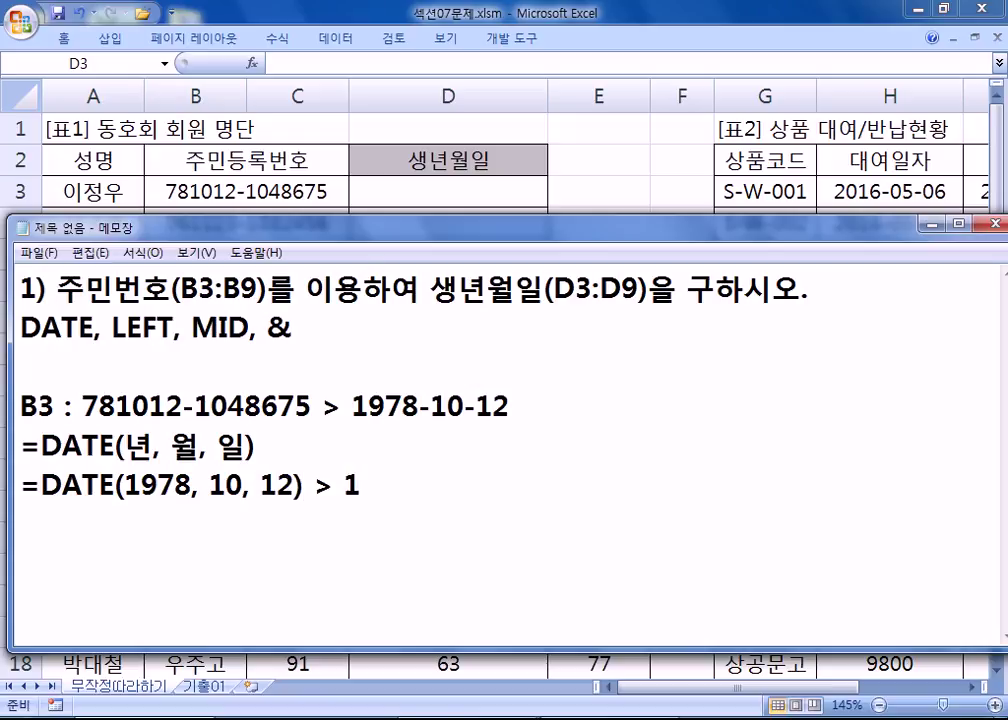
pyautogui.write('978-10-12')
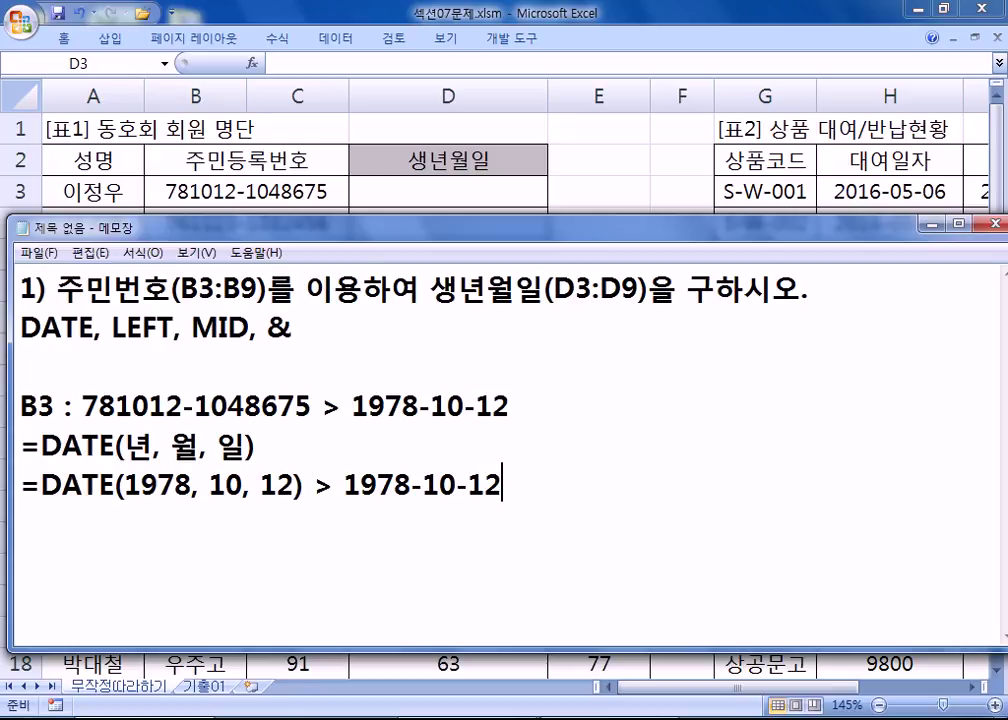
pyautogui.press('Return')
pyautogui.moveTo(176, 487); pyautogui.dragTo(293, 487)
pyautogui.click(202, 518)
# Step: Write the LEFT syntax line "=LEFT(문자열, n) : 문자열 왼쪽에서 n개만큼 자른다." below the DATE example
pyautogui.write('=ㅣ')
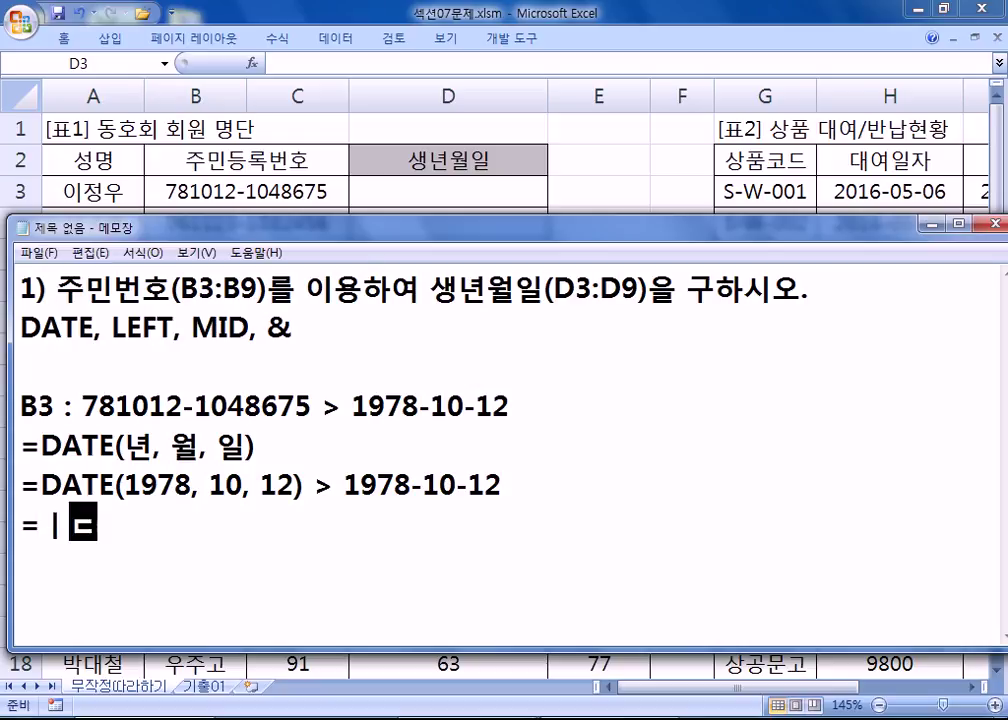
pyautogui.press('BackSpace')
pyautogui.write('LEFT')
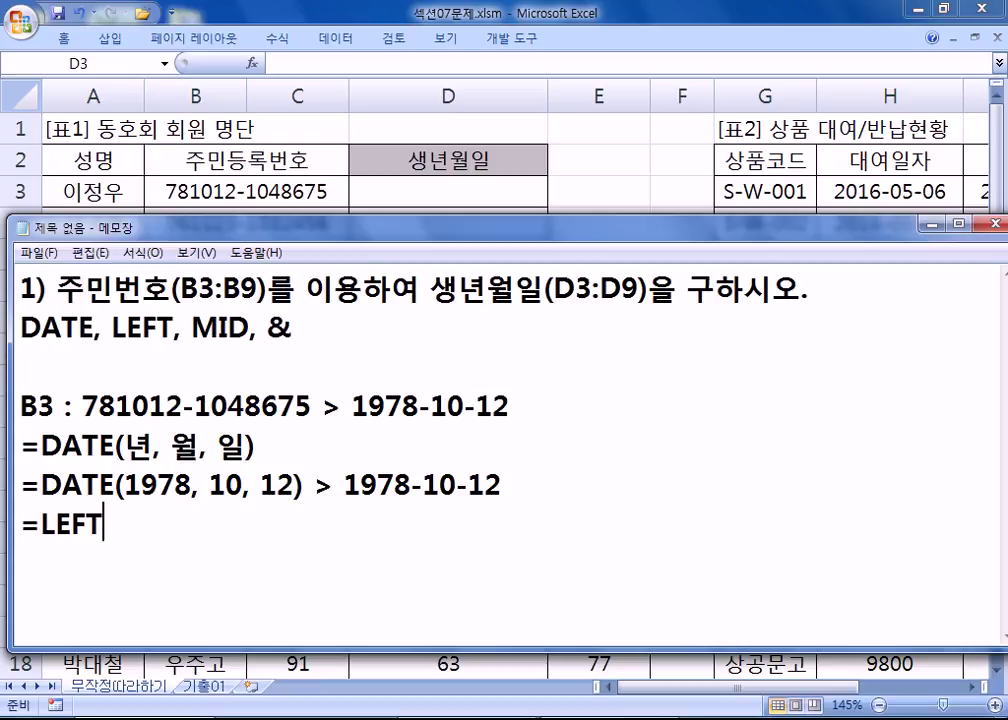
pyautogui.write('(문자열, n) : 문')
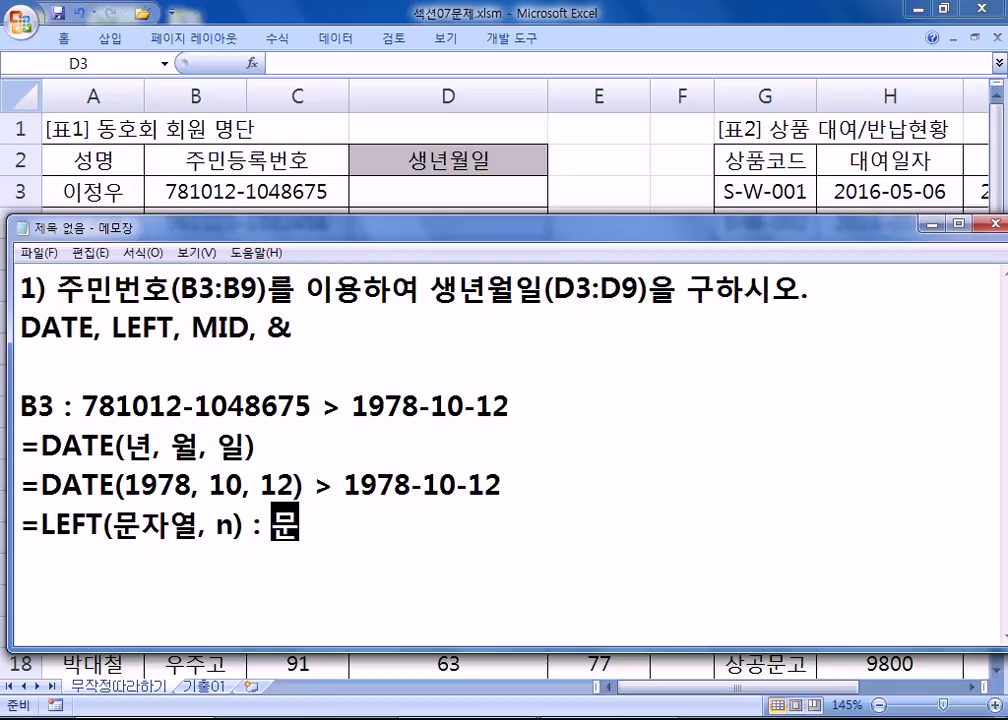
pyautogui.write('자열에서')
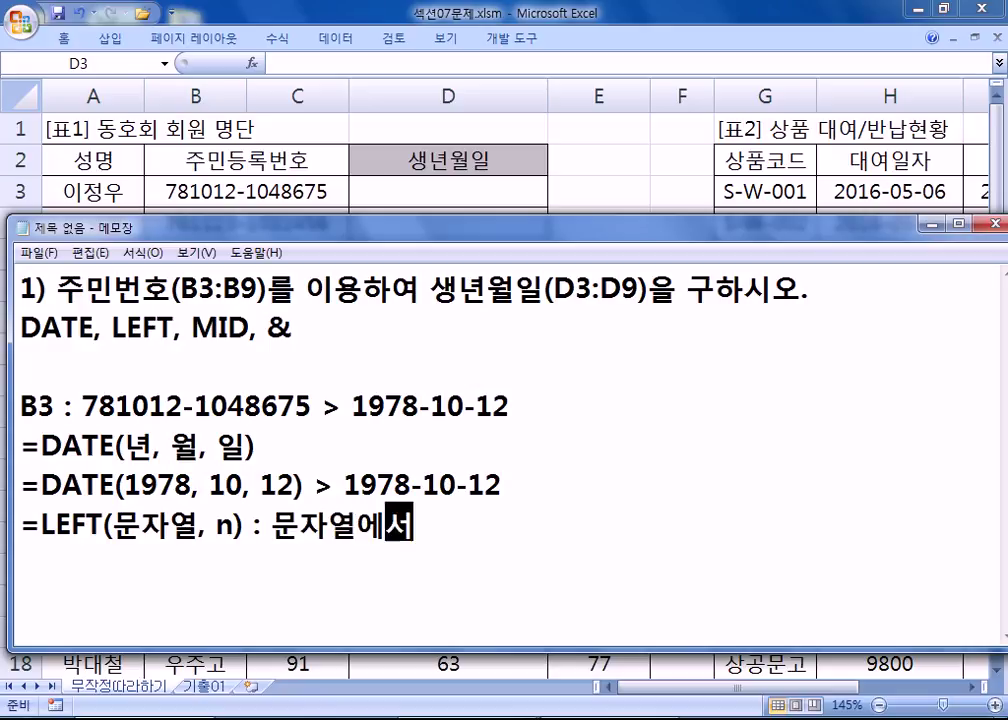
pyautogui.write(' 왼ㅉㅗㄱ')
pyautogui.press('Left')
pyautogui.press('Left')
pyautogui.press('Left')
pyautogui.press('Left')
pyautogui.press('Left')
pyautogui.press('Delete')
pyautogui.press('Delete')
pyautogui.press('End')
pyautogui.write('에서 ')
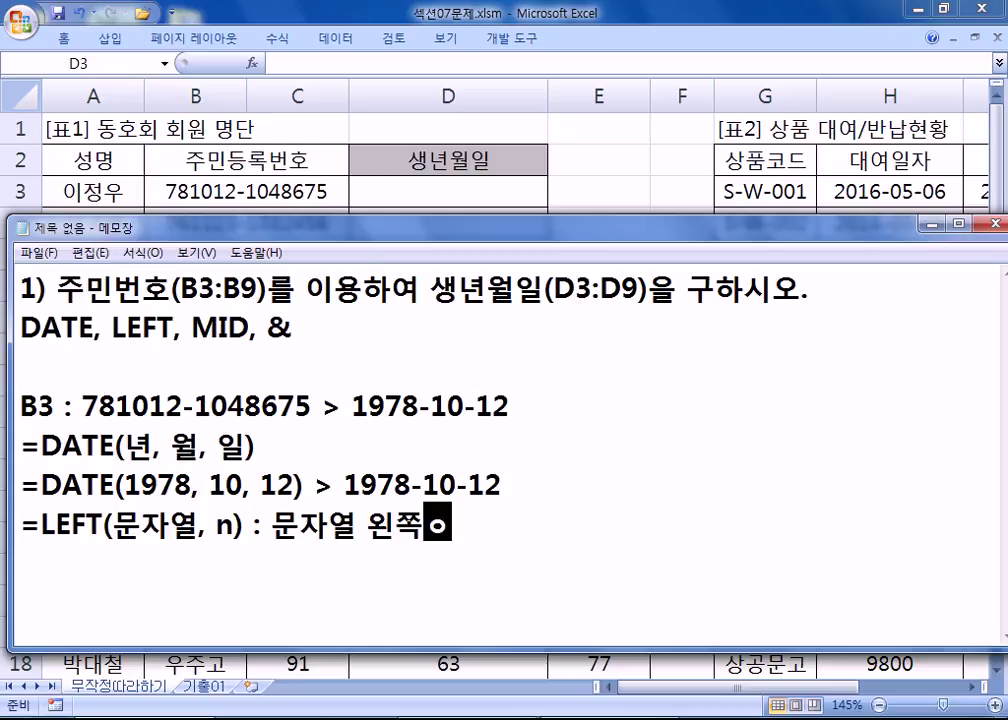
pyautogui.write('n개마')
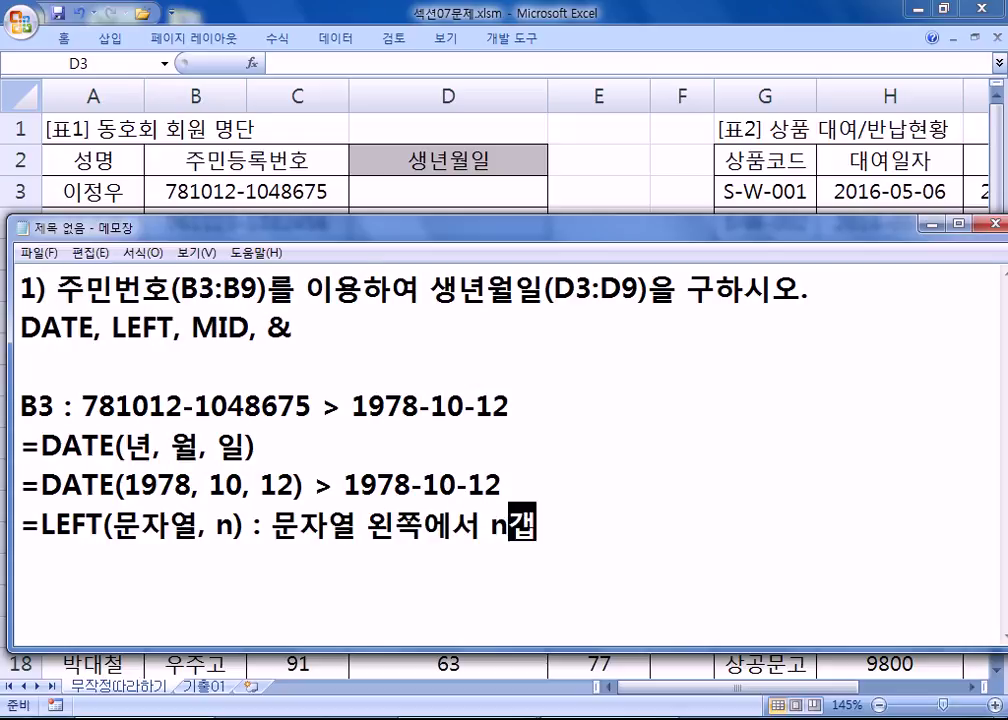
pyautogui.write('ㄴ큼 자')
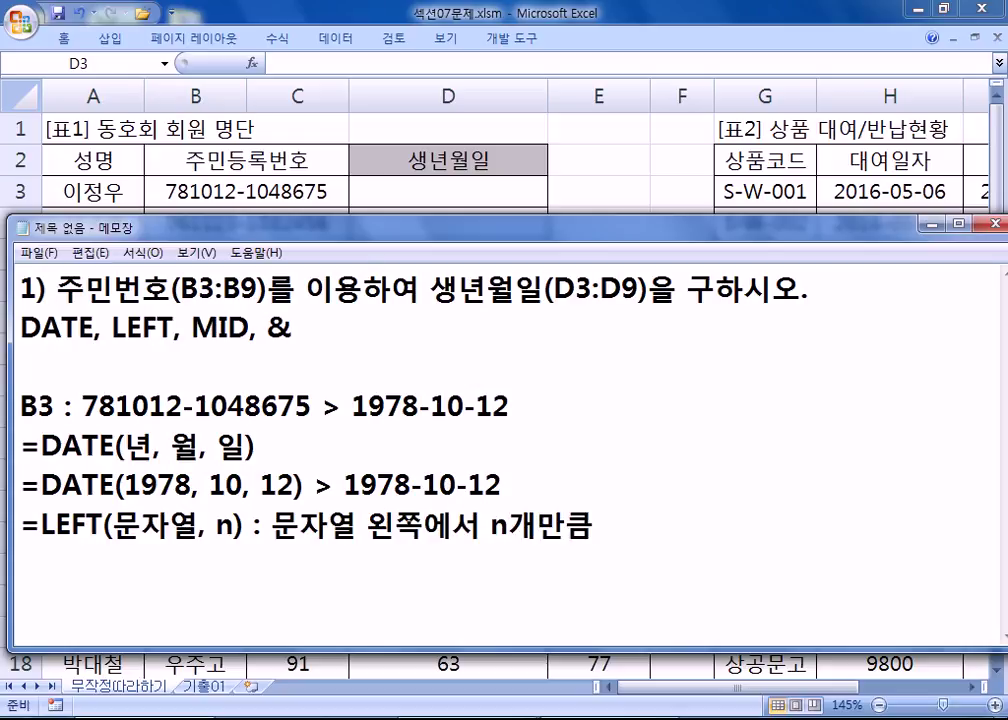
pyautogui.write('른다.')
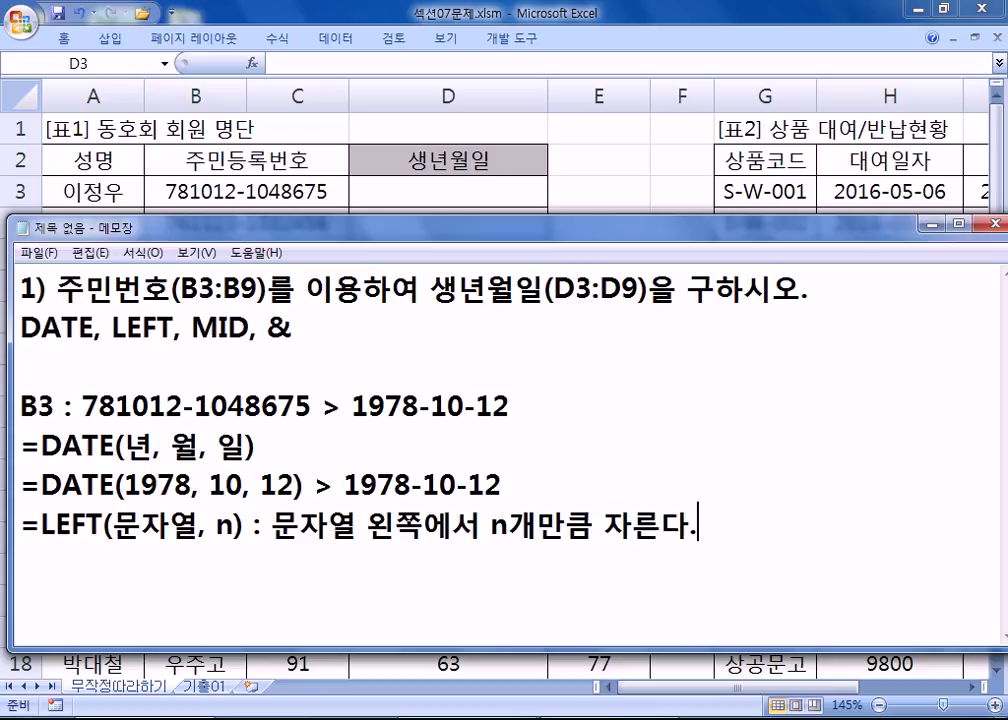
# Step: Add the example line "=LEFT(B3, 2) :" followed by the two-digit birth year below the LEFT syntax
pyautogui.press('Return')
pyautogui.write('=LEFT(')
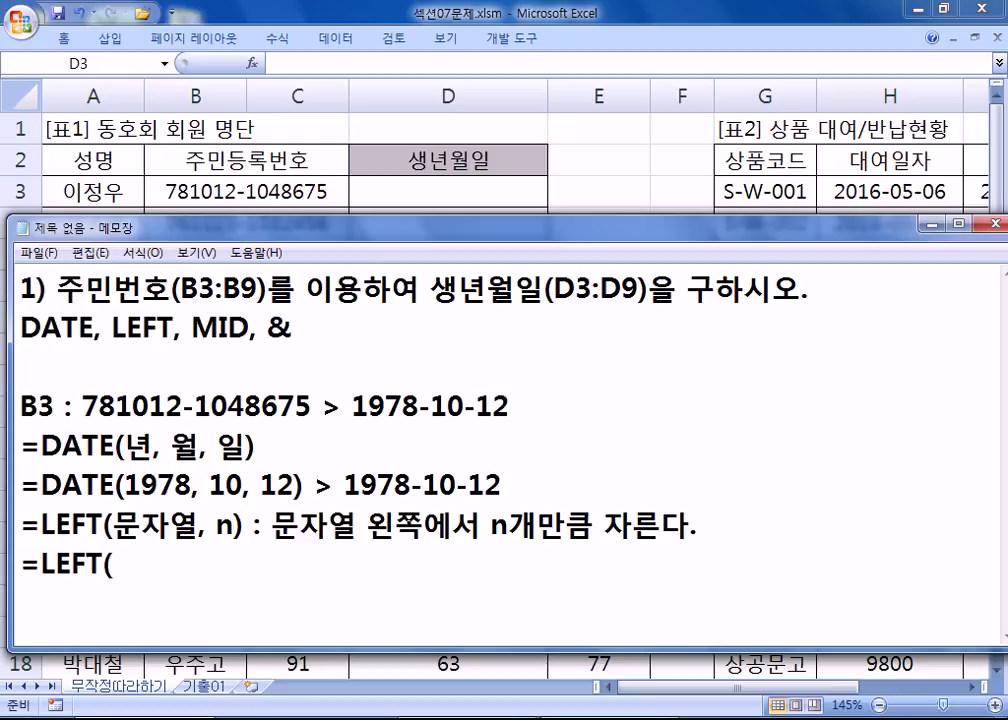
pyautogui.write('B4')
pyautogui.press('BackSpace')
pyautogui.write('3')
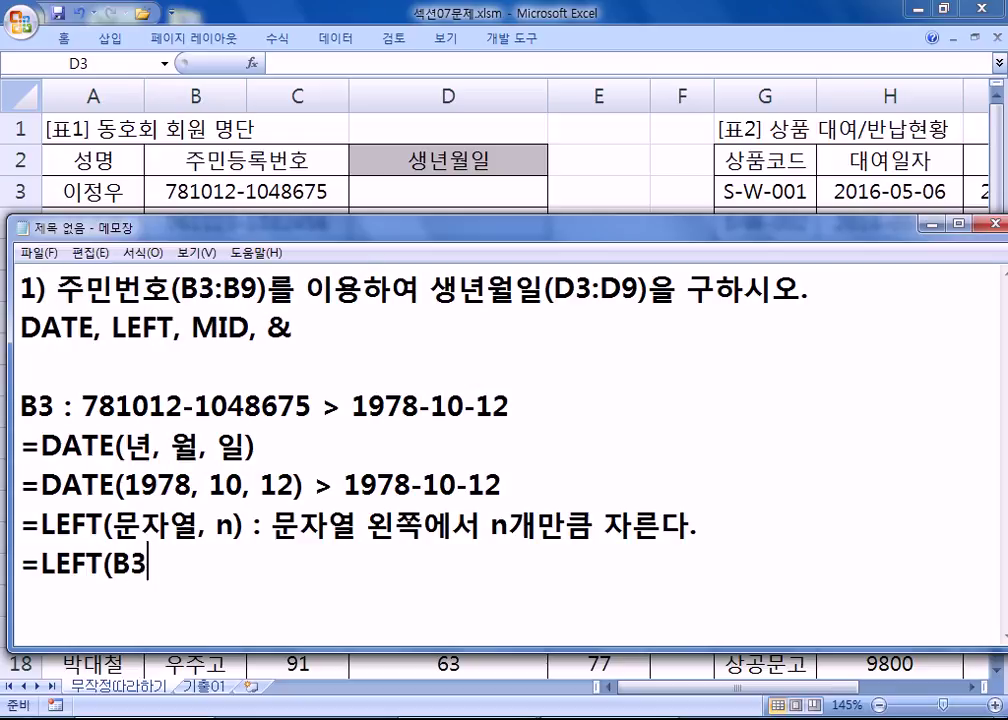
pyautogui.write(', 2) :')
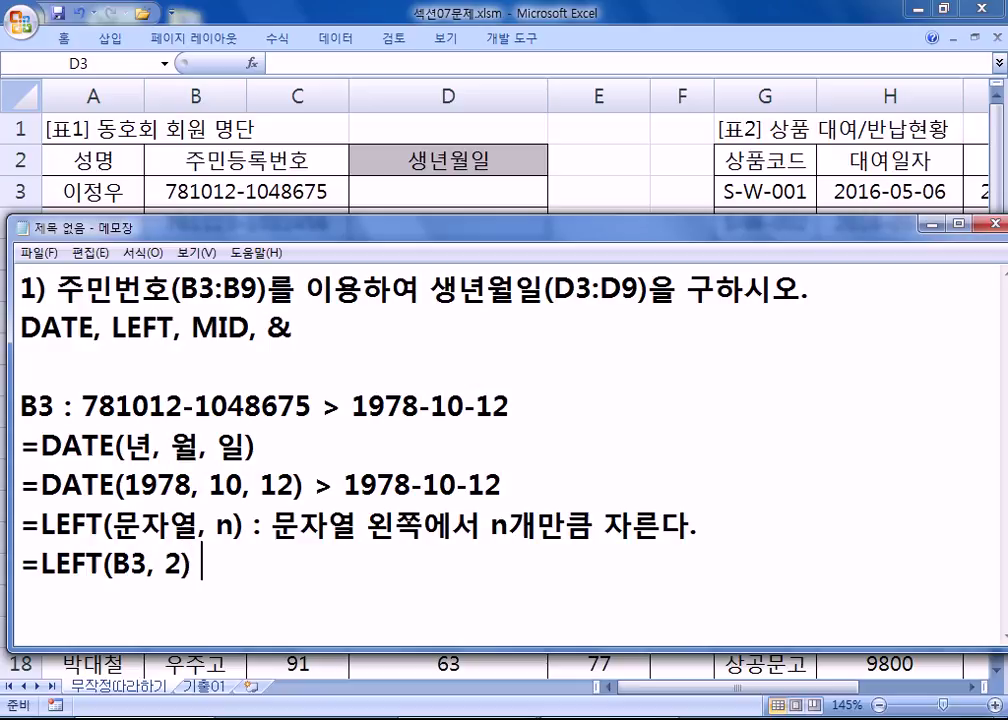
pyautogui.write(' 78')
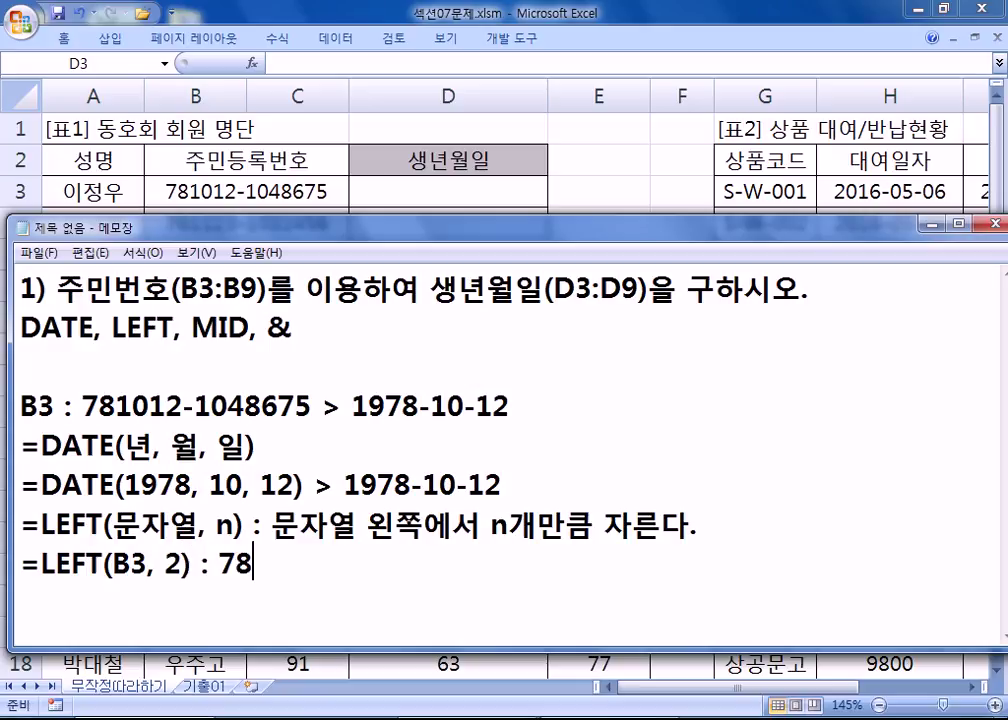
# Step: Highlight the first two digits of the B3 number and enclose the LEFT example's result in double quotation marks
pyautogui.moveTo(82, 406); pyautogui.dragTo(116, 406)
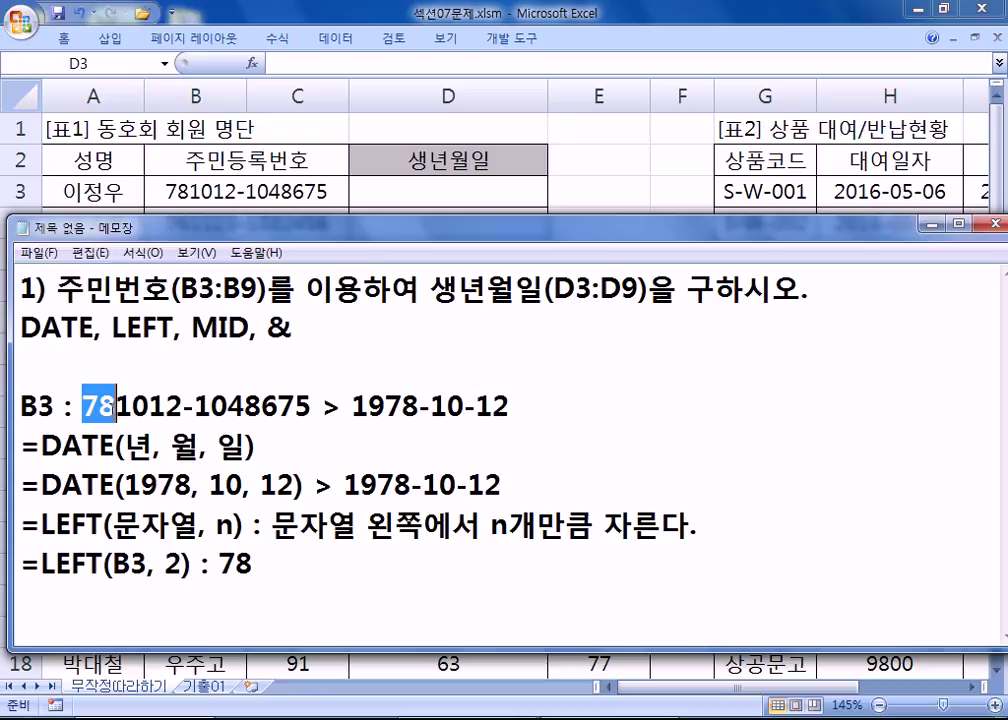
pyautogui.click(316, 549)
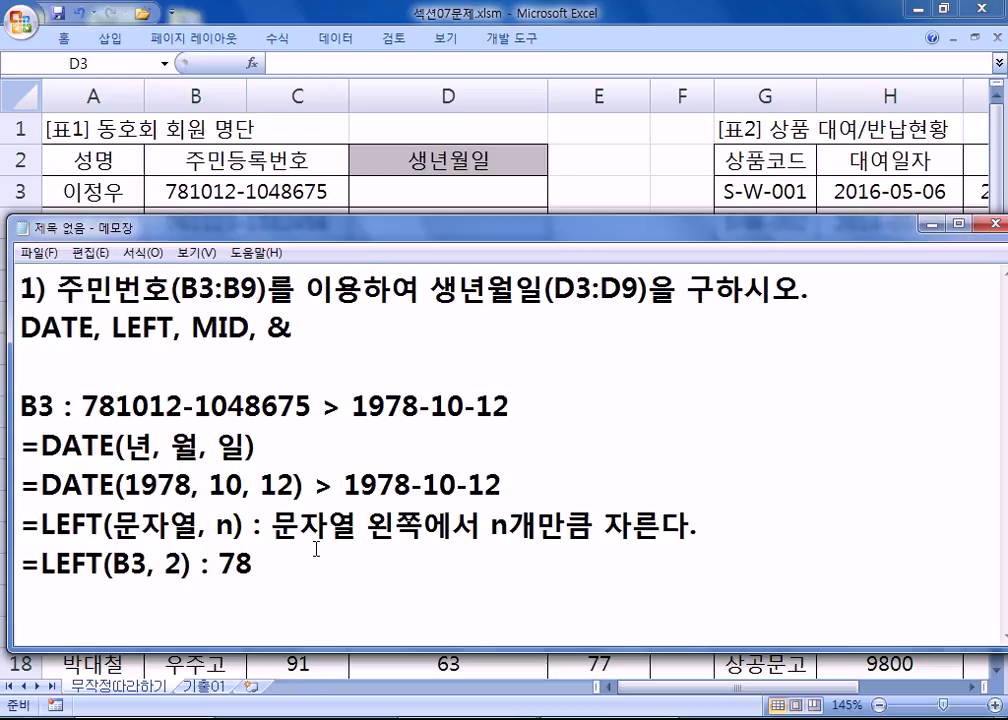
pyautogui.click(222, 562)
pyautogui.write('"')
pyautogui.press('End')
pyautogui.write('"')
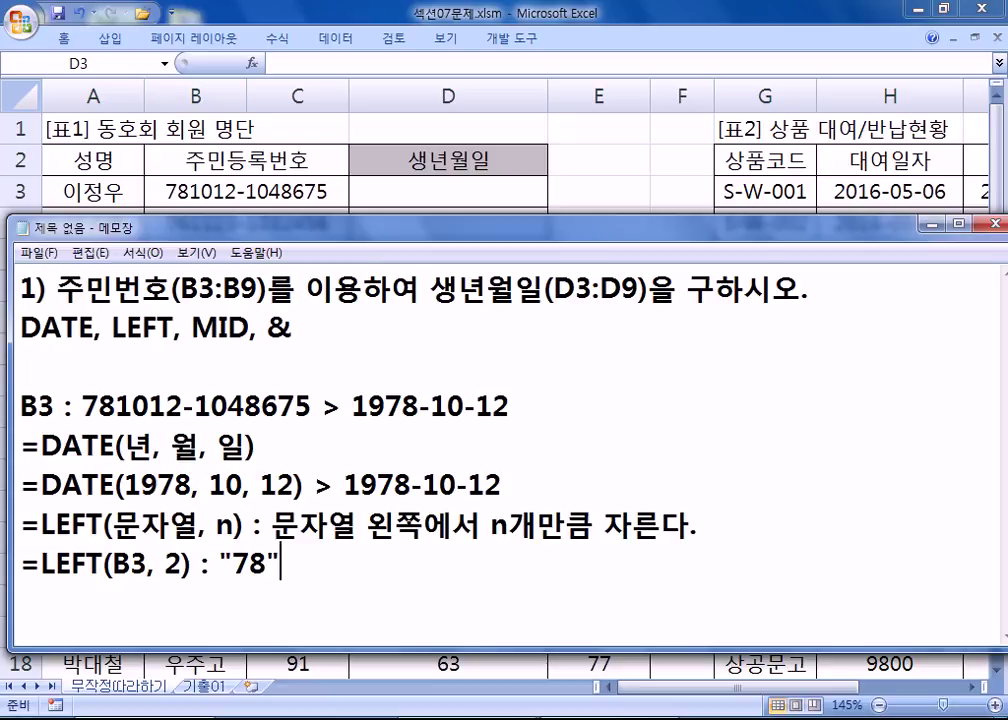
# Step: Highlight part of the word "문자열" in the LEFT description and return to the LEFT example line
pyautogui.press('Up')
pyautogui.press('Right')
pyautogui.hotkey('shift', 'Right')
pyautogui.hotkey('shift', 'Right')
pyautogui.press('Right')
pyautogui.hotkey('shift', 'Left')
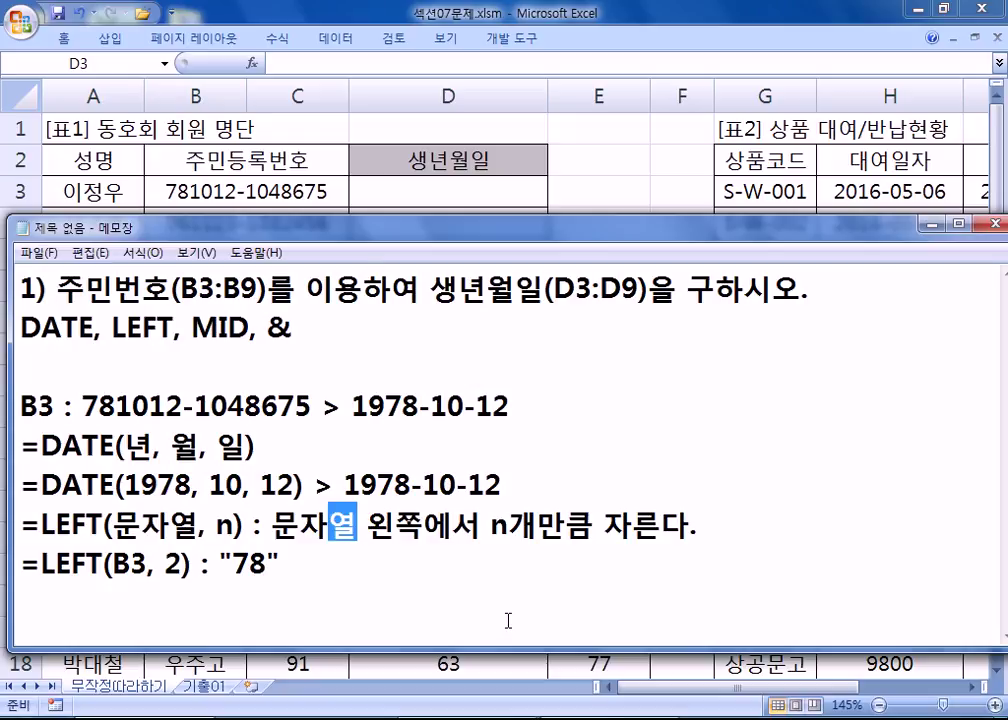
pyautogui.press('Down')
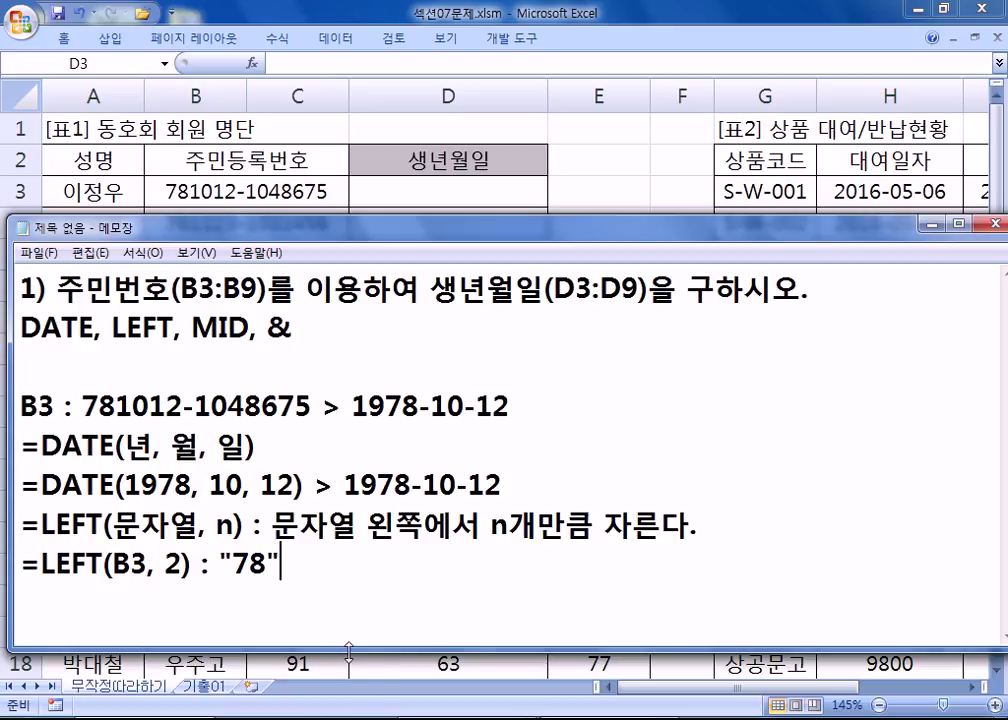
# Step: Make the Notepad window taller and add the line "=MID(문자열, n, k) : 문자열에서 n번째에서 k개만큼 자른다."
pyautogui.moveTo(364, 648); pyautogui.dragTo(364, 694)
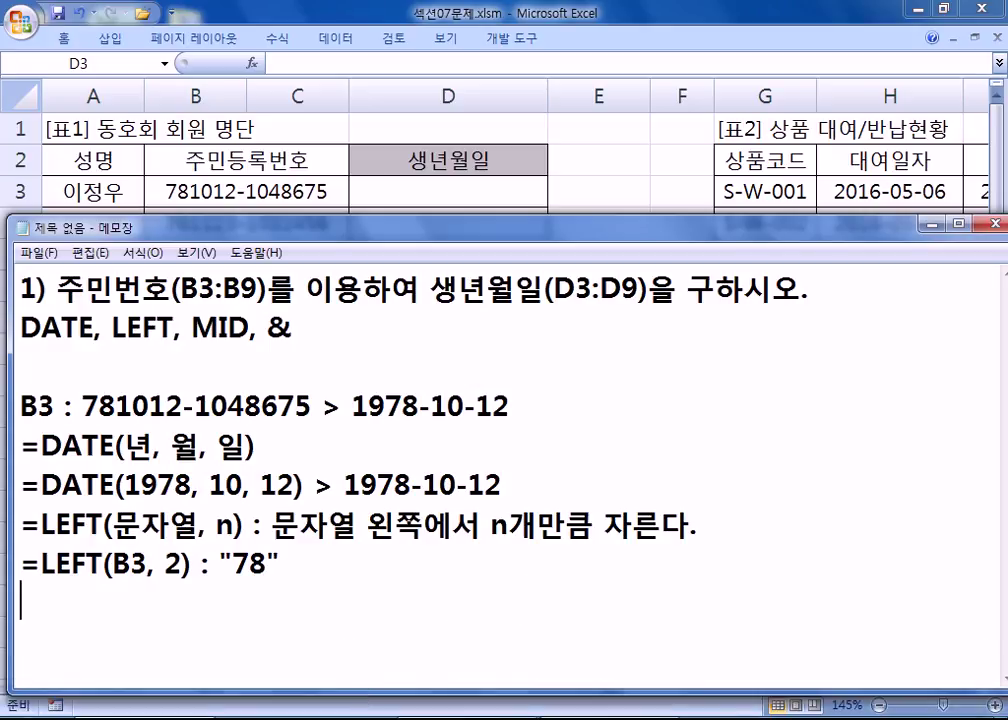
pyautogui.press('Return')
pyautogui.write('=MID(문자열, n, k)')
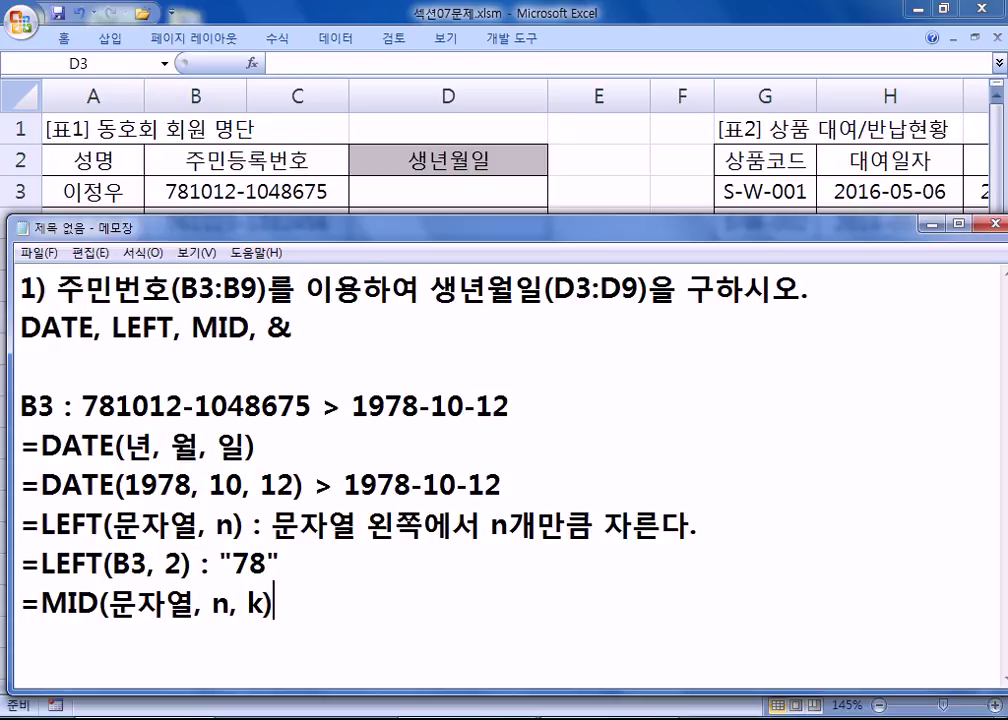
pyautogui.write(' : 문자')
pyautogui.write('열에')
pyautogui.write('서 ')
pyautogui.write('n번ㅈ')
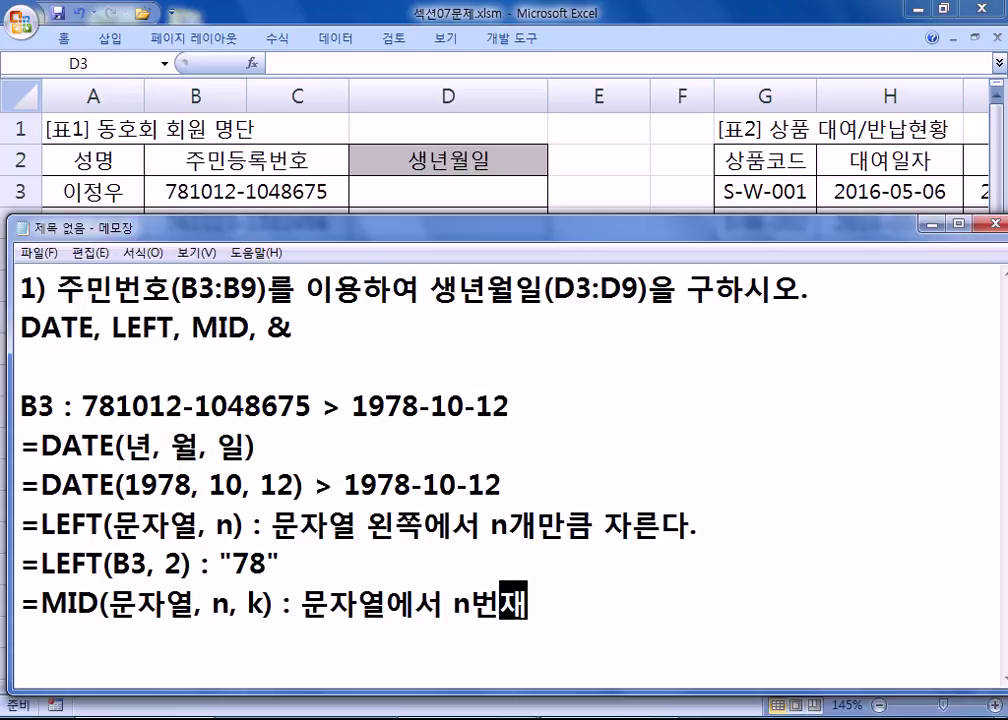
pyautogui.write('째에')
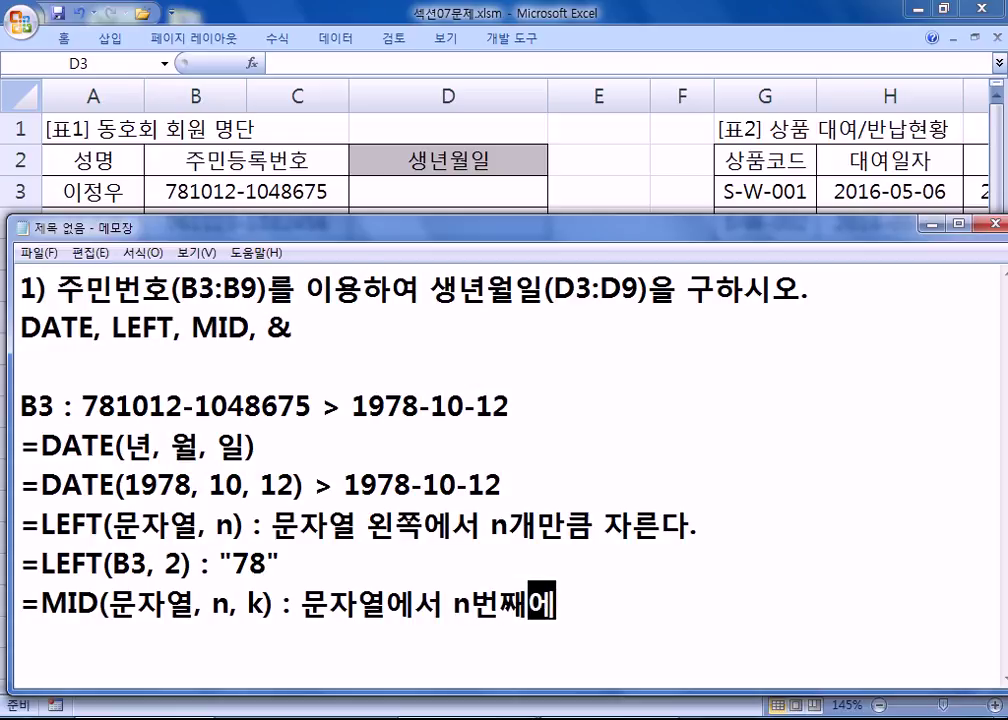
pyautogui.write('서 k개')
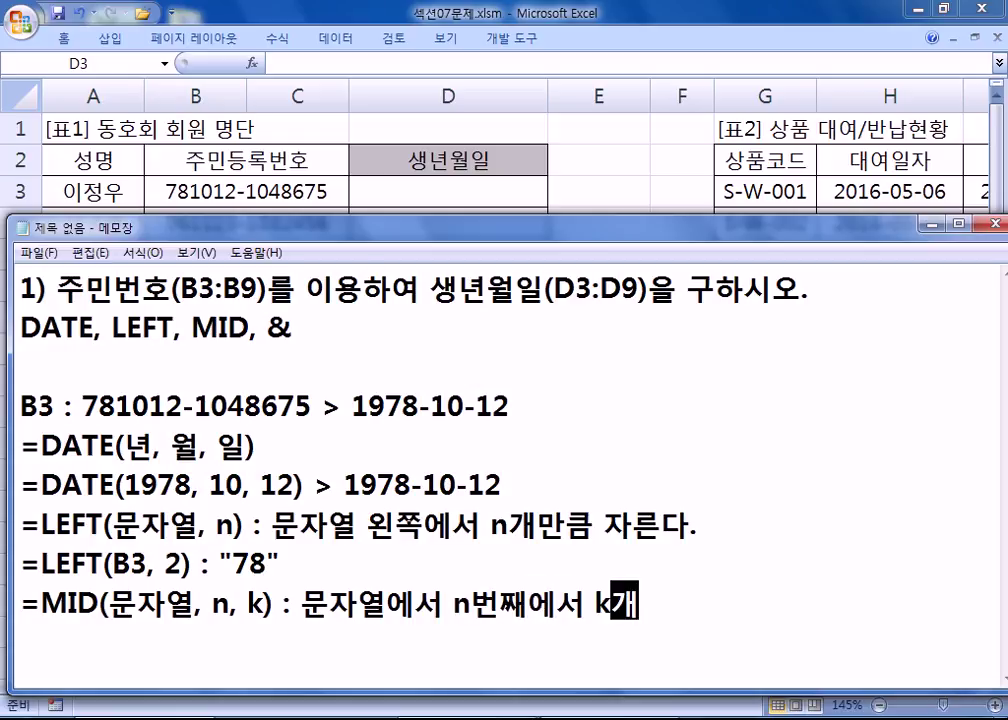
pyautogui.write('만큼 자른다.')
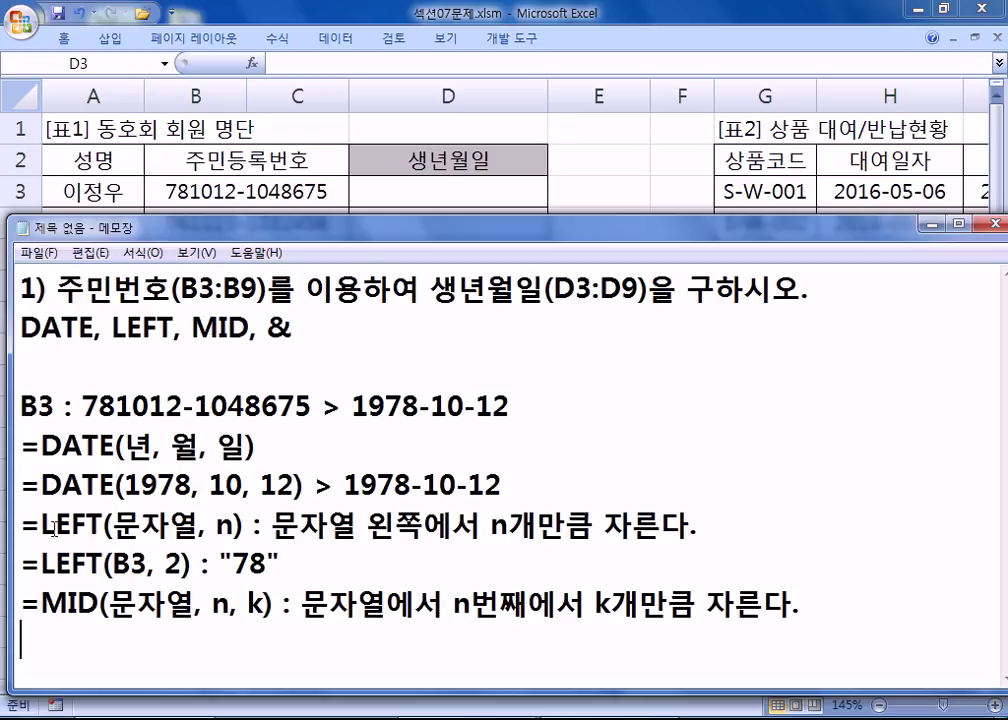
# Step: Highlight the month digits in the B3 number and write "=MID(B3, 3, 2) :" below the MID syntax line
pyautogui.moveTo(82, 406); pyautogui.dragTo(150, 408)
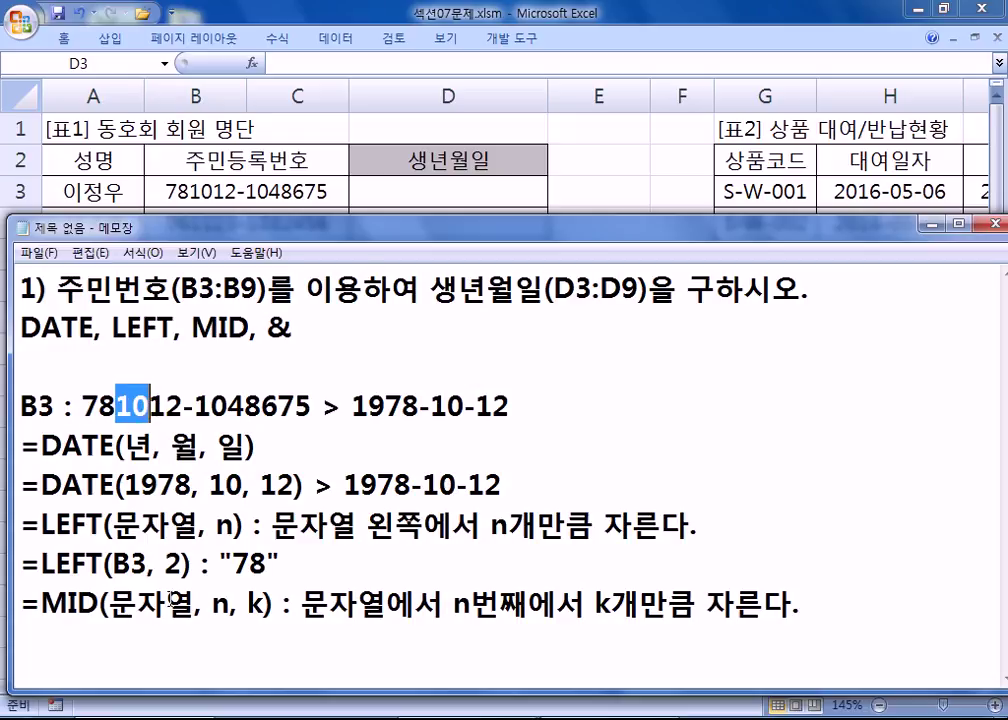
pyautogui.click(176, 636)
pyautogui.write('=MID')
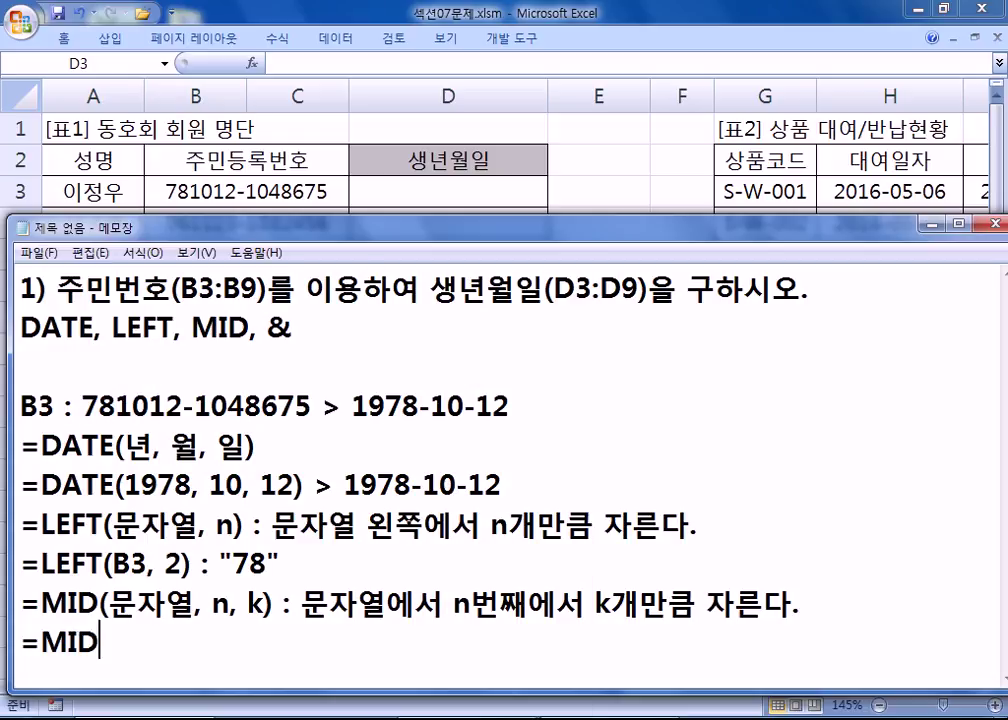
pyautogui.write('(B3, 3, 2) :')
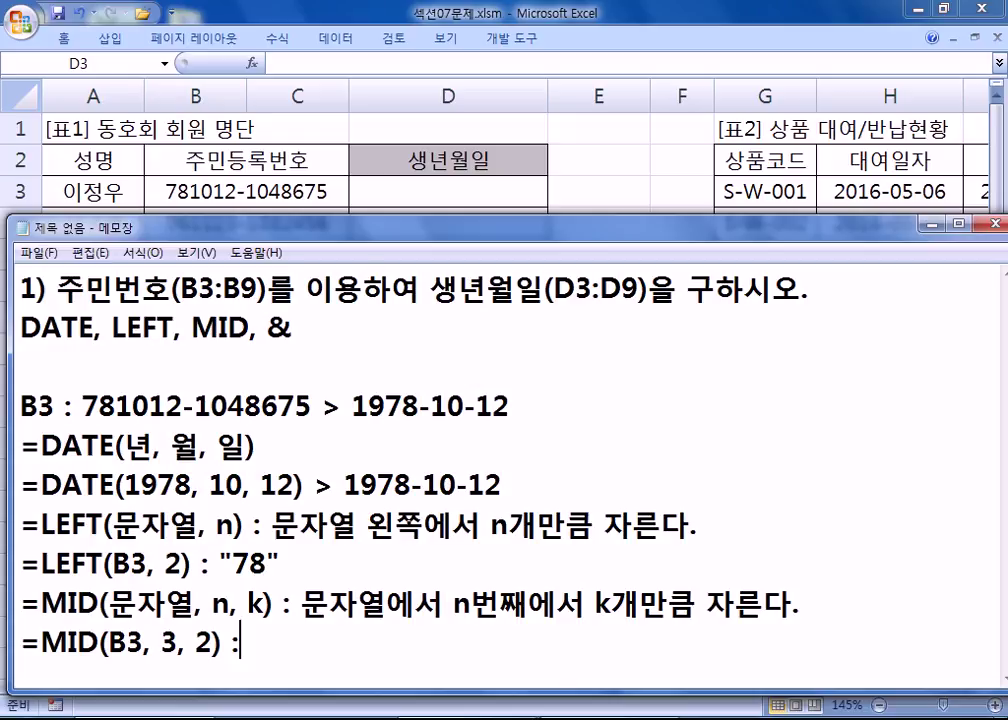
# Step: Point out the leading digits of the B3 number and add the two-digit month in double quotation marks as the MID example's result
pyautogui.click(84, 406)
pyautogui.moveTo(84, 406); pyautogui.dragTo(150, 407)
pyautogui.click(117, 406)
pyautogui.click(252, 641)
pyautogui.write('"10"')
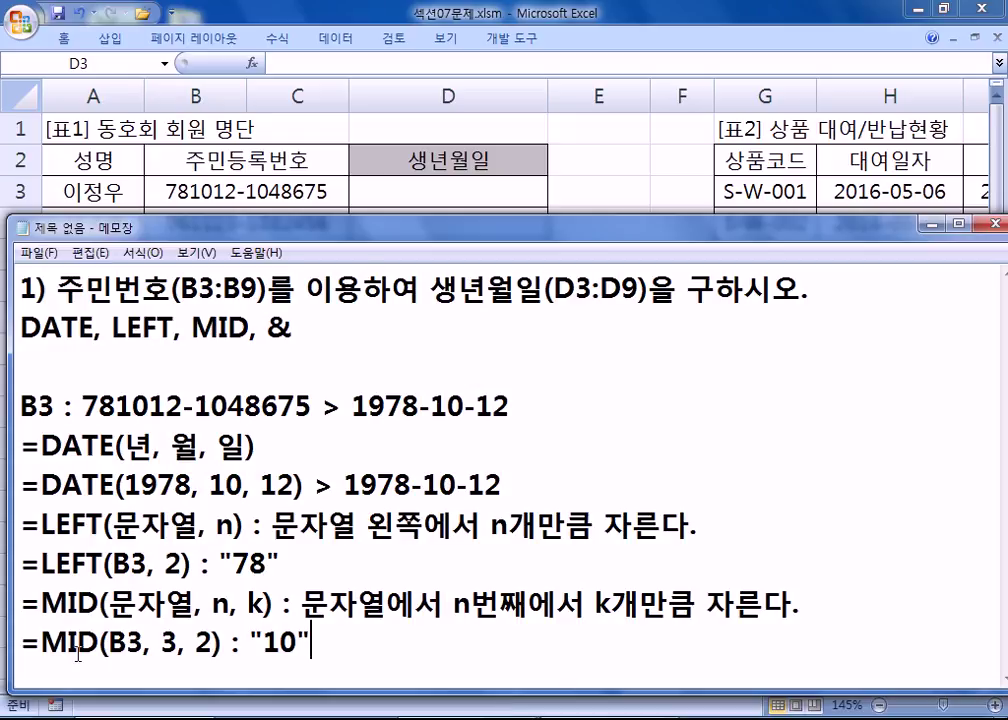
# Step: Highlight the start position 3 in the MID example and the digit groups in the latter part of the B3 number
pyautogui.moveTo(160, 643); pyautogui.dragTo(178, 643)
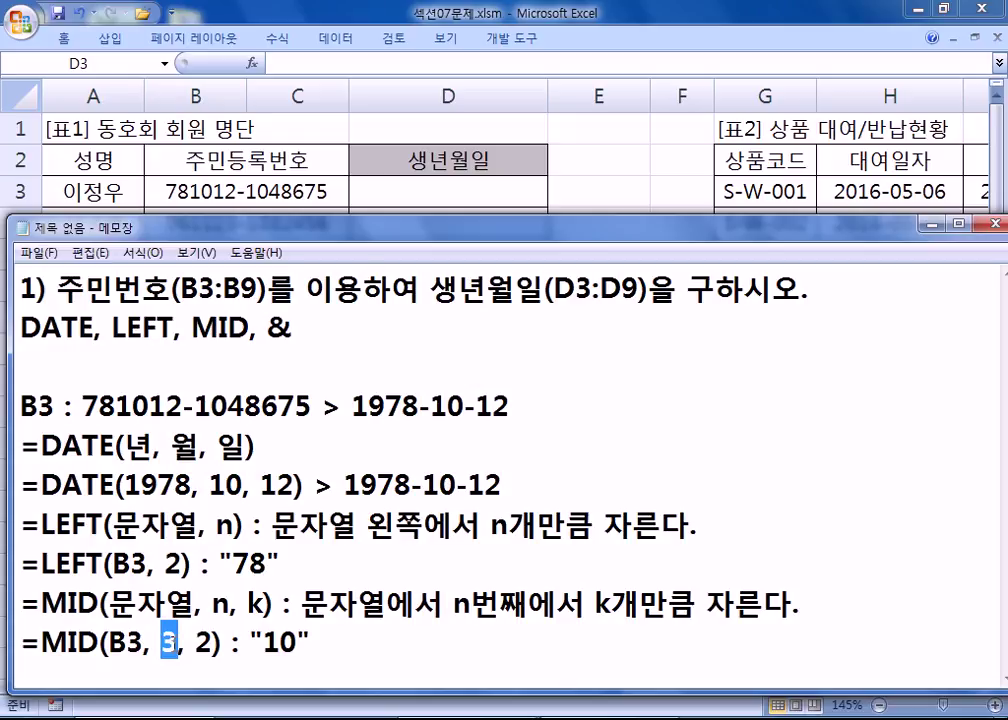
pyautogui.moveTo(311, 406); pyautogui.dragTo(264, 406)
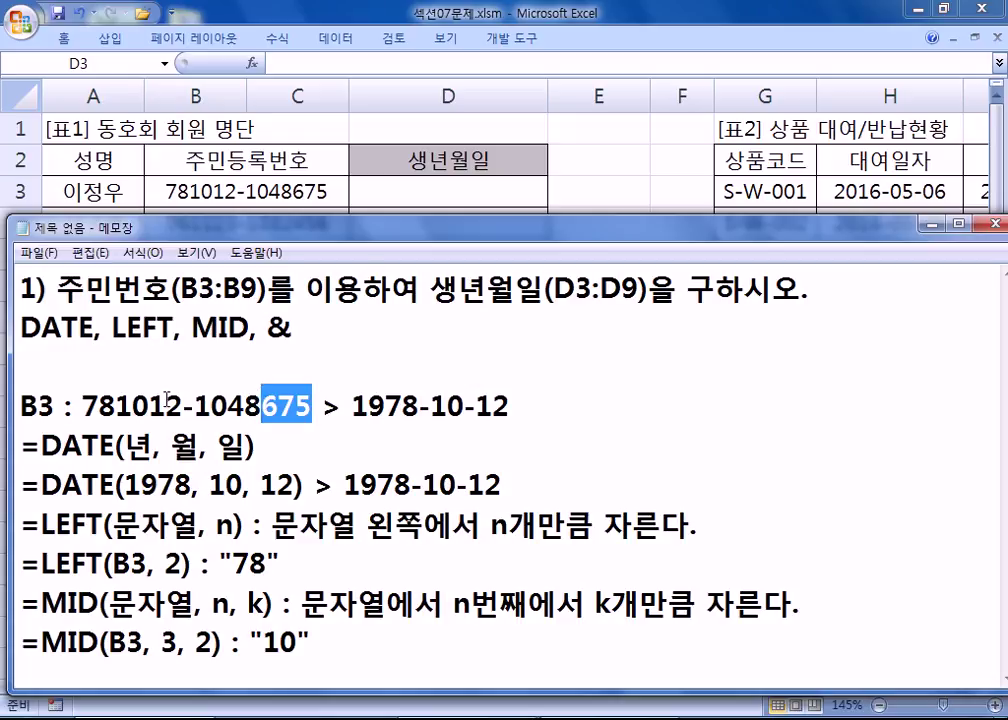
pyautogui.moveTo(262, 406); pyautogui.dragTo(312, 406)
pyautogui.moveTo(262, 406); pyautogui.dragTo(229, 406)
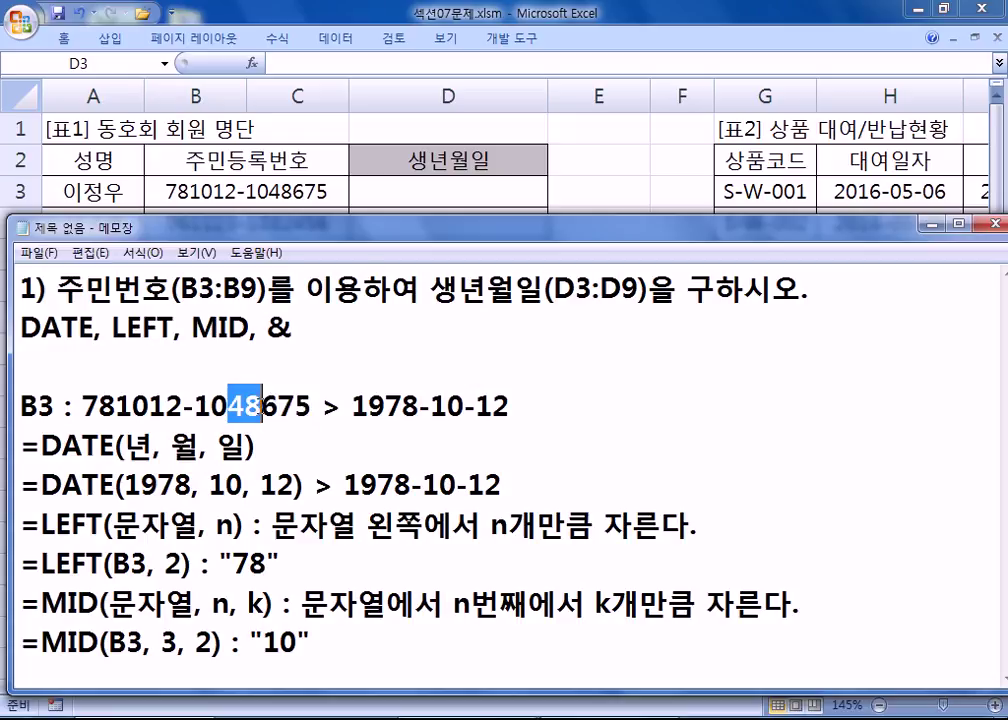
# Step: Point out the leading digits of the B3 number and start the line "=MID(B3, 5, 2) :" below the month example
pyautogui.moveTo(80, 406); pyautogui.dragTo(268, 410)
pyautogui.click(85, 406)
pyautogui.click(376, 641)
pyautogui.press('Return')
pyautogui.write('=MID(B3, 5.')
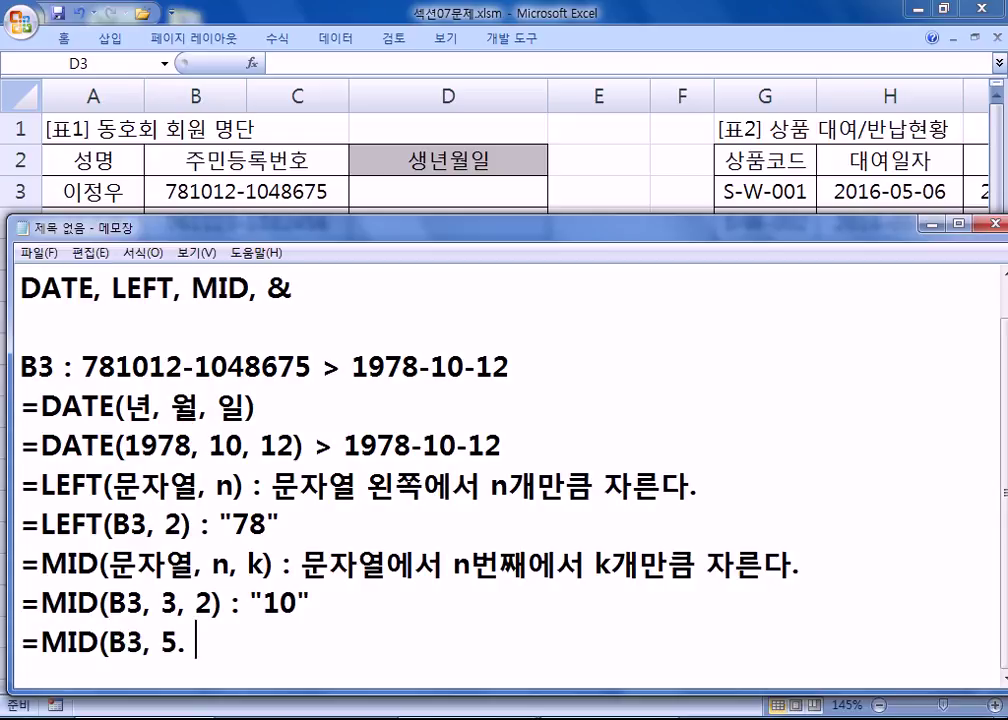
pyautogui.press('BackSpace')
pyautogui.write(', 2) :')
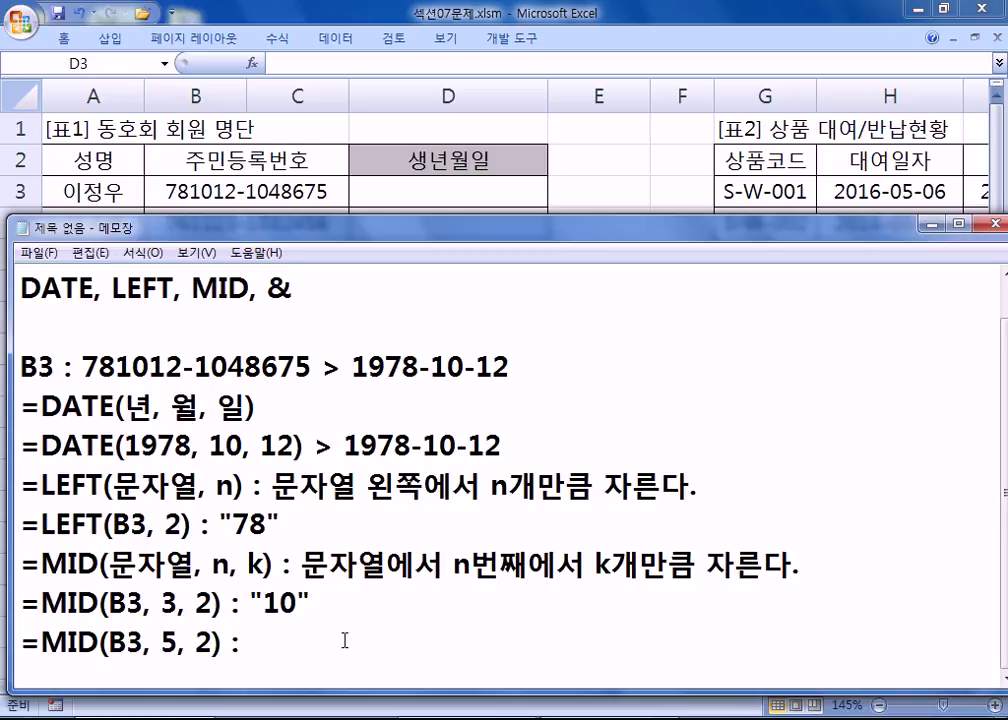
# Step: Highlight the day digits in the B3 number and add them in double quotation marks as the second MID example's result
pyautogui.moveTo(148, 367); pyautogui.dragTo(181, 367)
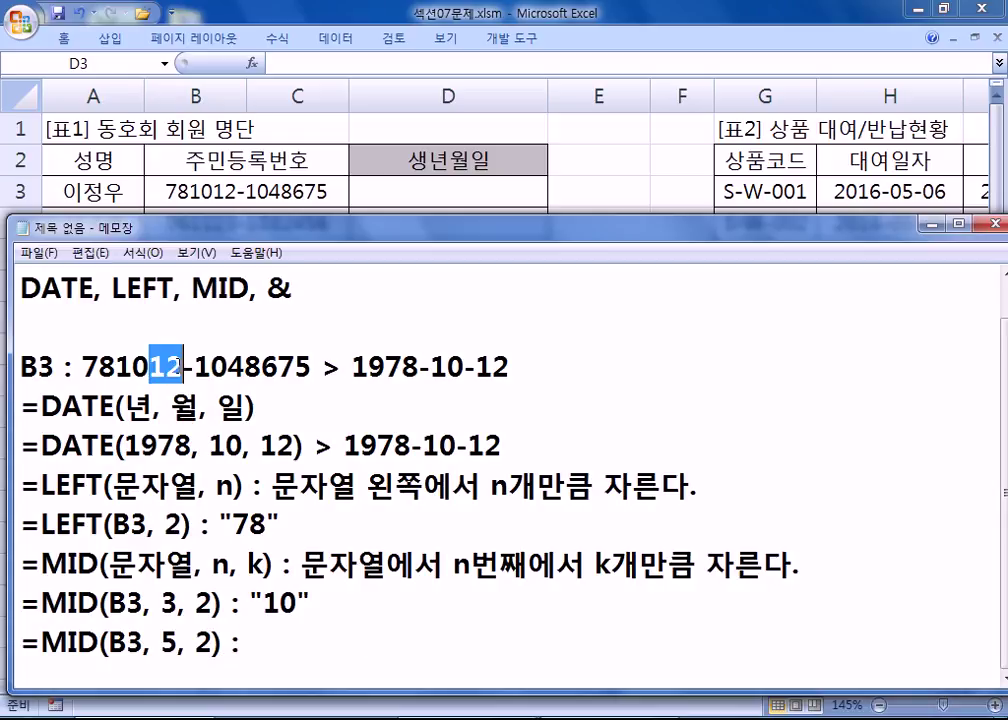
pyautogui.click(290, 640)
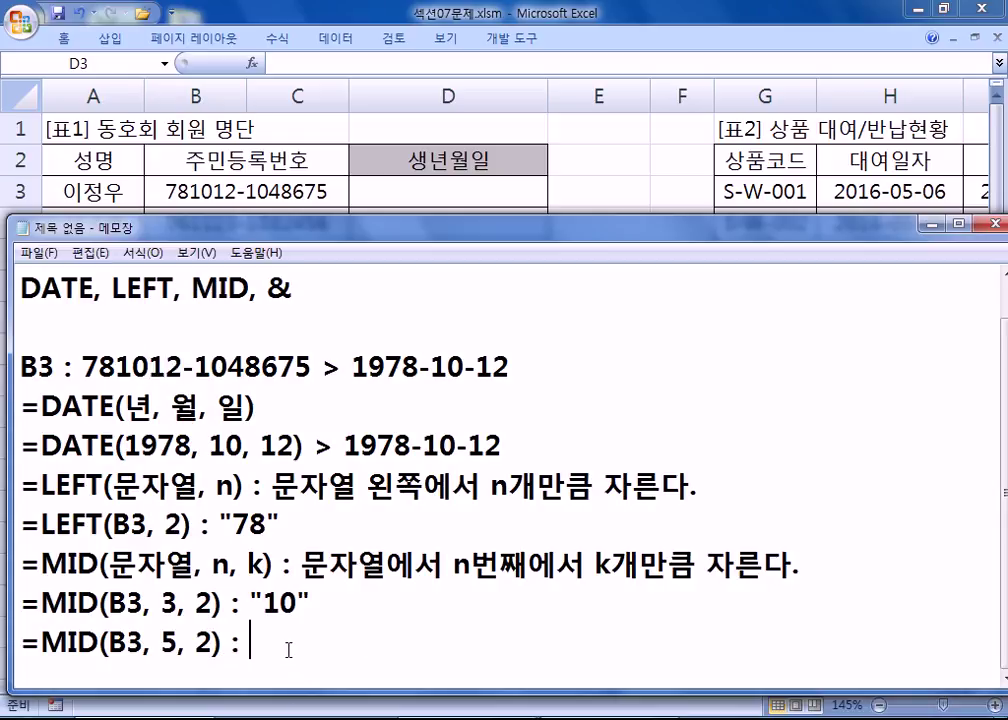
pyautogui.write('"12"')
# Step: Begin a combined formula line with "=DATE(LEFT(B3, 2)," and highlight its LEFT expression as the year argument
pyautogui.press('Return')
pyautogui.write('=DATE(LEFT(')
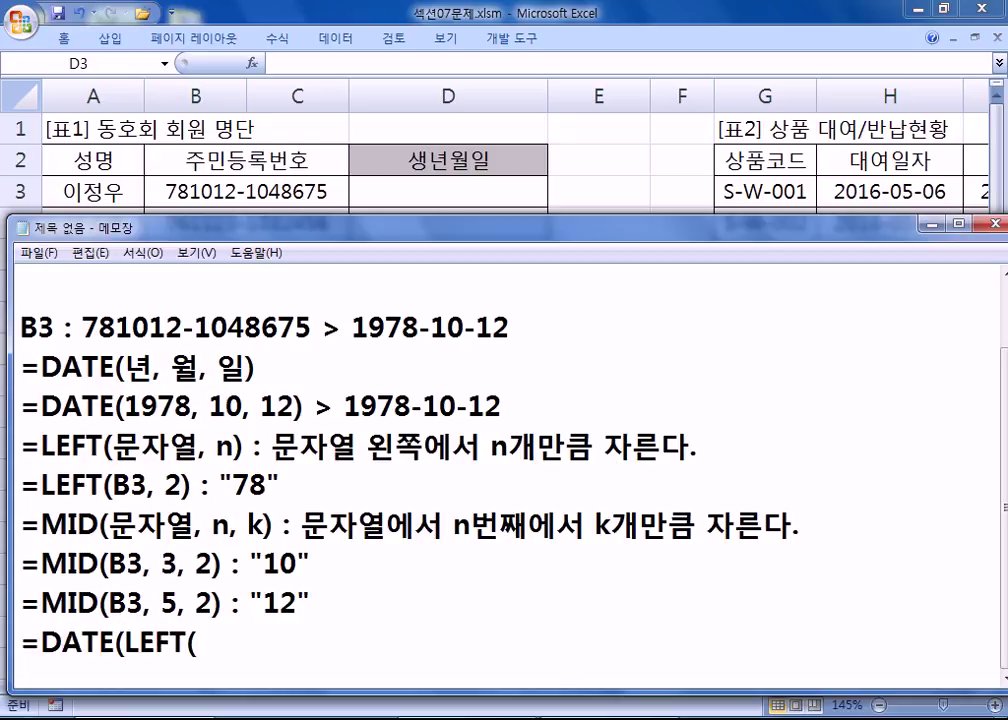
pyautogui.write('B3, ')
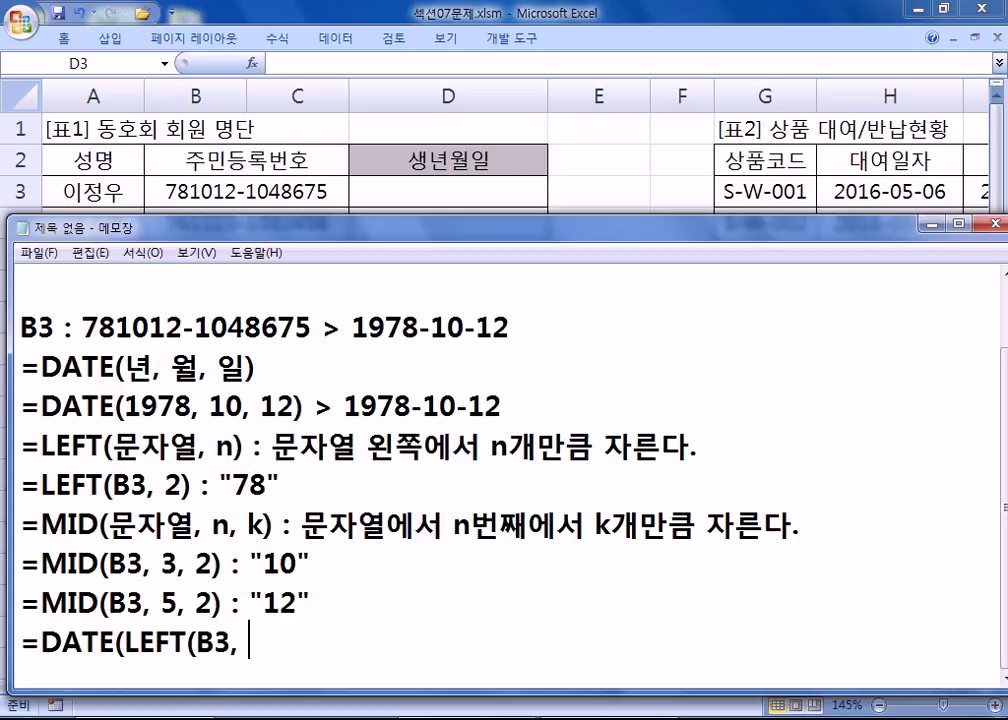
pyautogui.write('2),')
pyautogui.moveTo(125, 641); pyautogui.dragTo(277, 646)
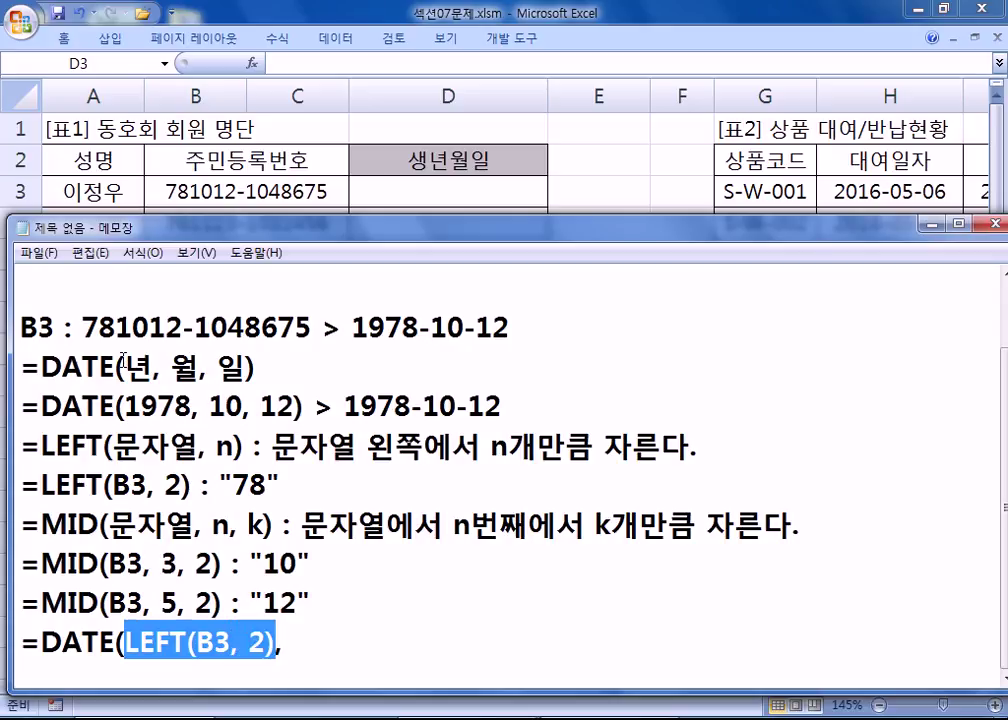
pyautogui.click(305, 638)
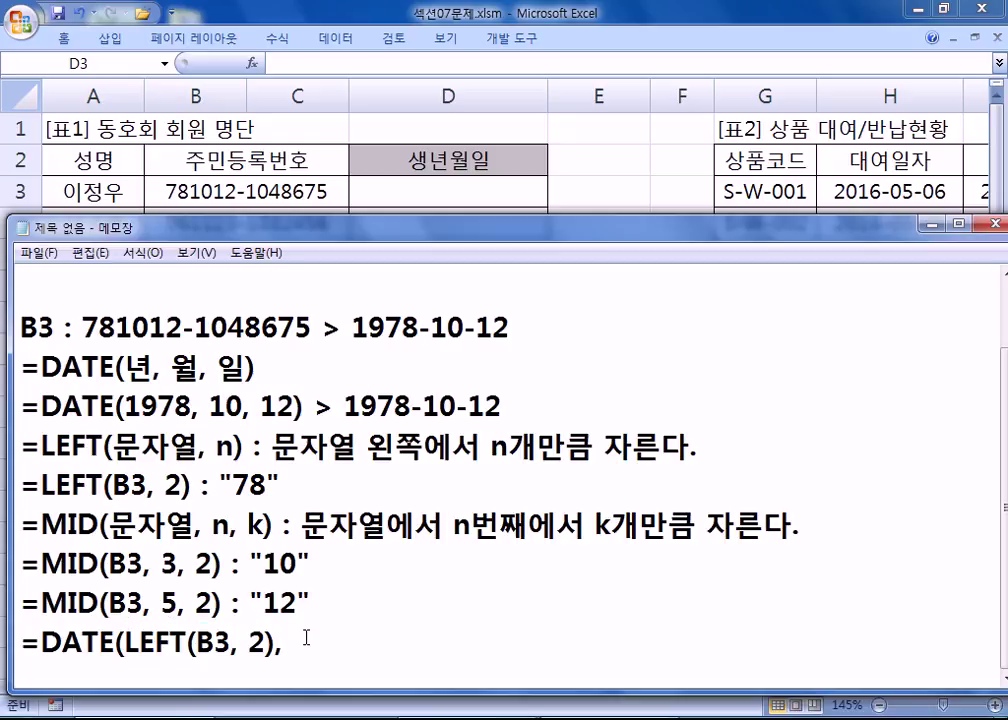
# Step: Complete the DATE formula with "MID(B3, 3, 2), MID(B3, 5, 2))" as the month and day arguments
pyautogui.write('MID(')
pyautogui.write('B3,')
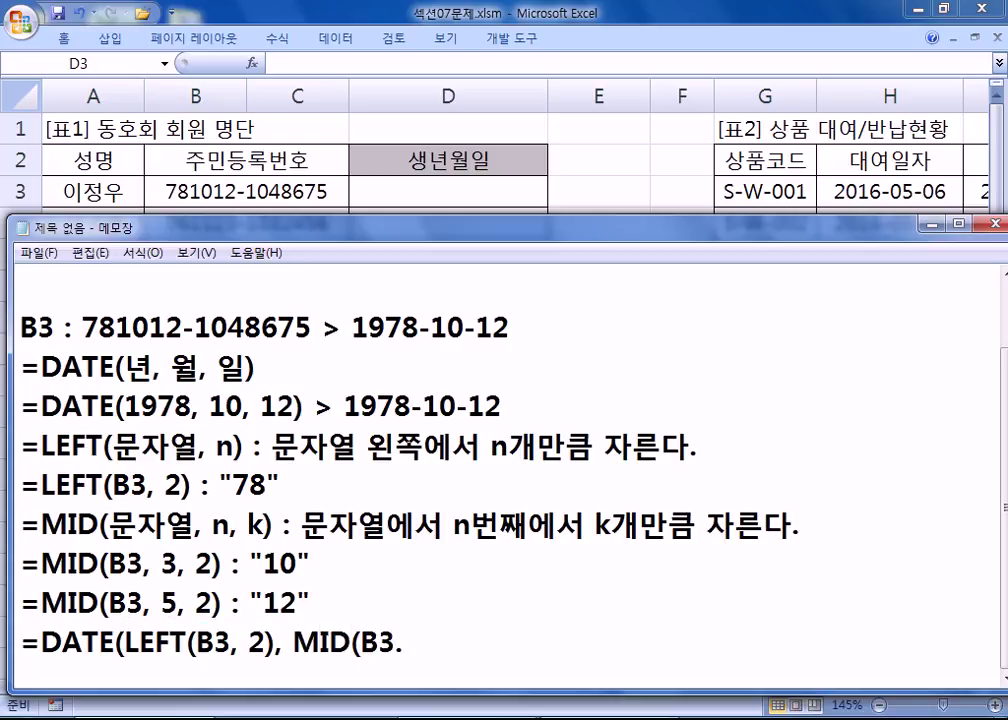
pyautogui.write(' 3, 2)')
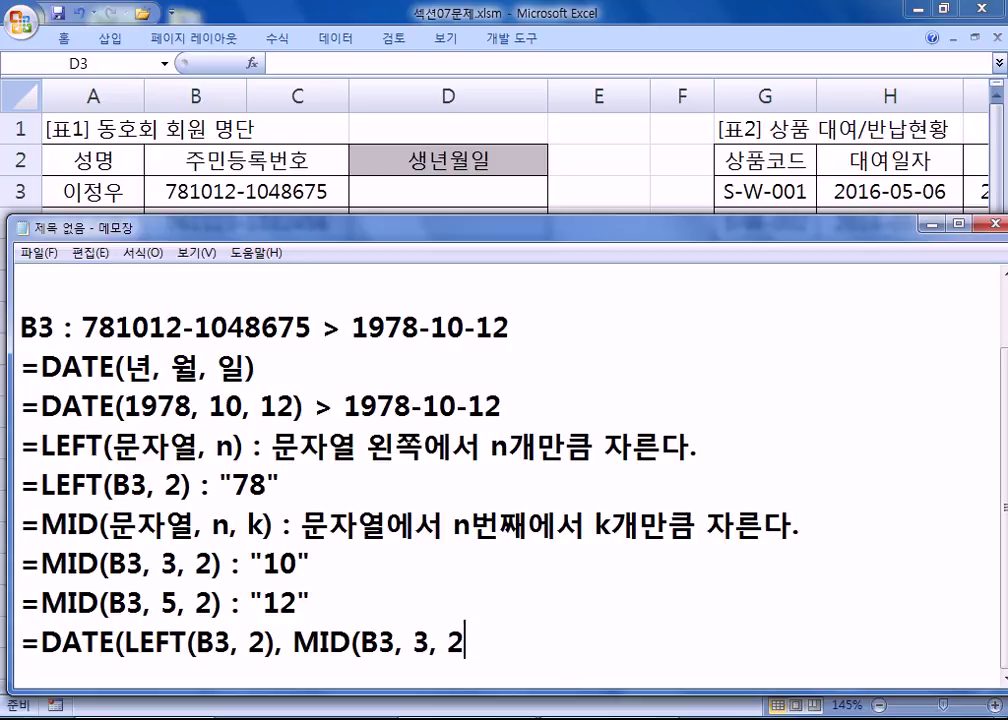
pyautogui.write(', MID(')
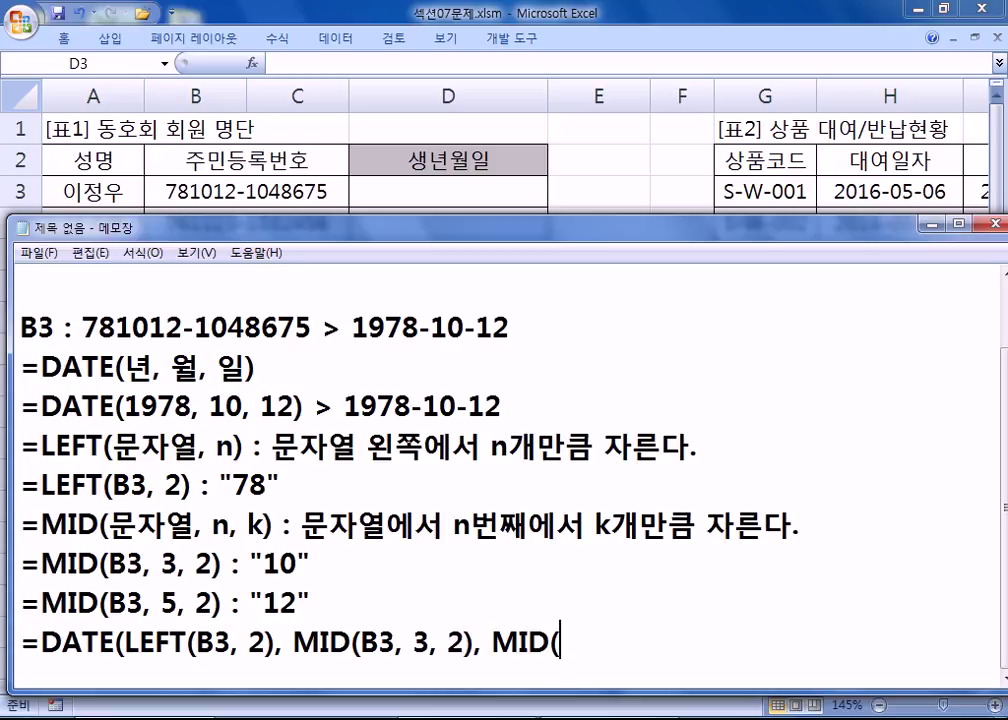
pyautogui.write('B3, 5,')
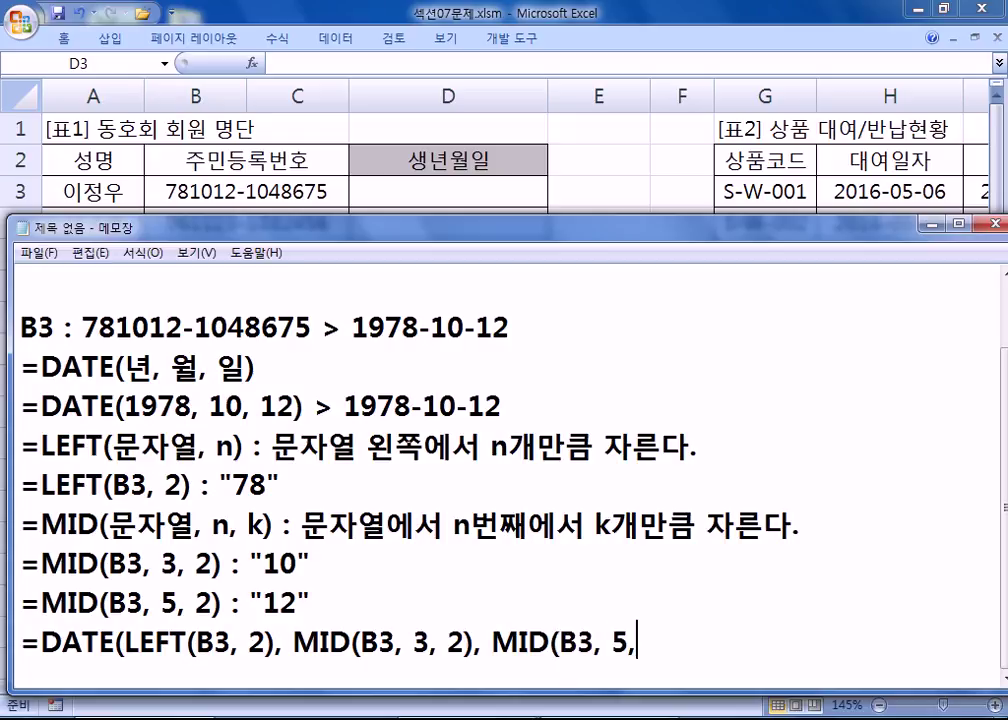
pyautogui.write(' 2))')
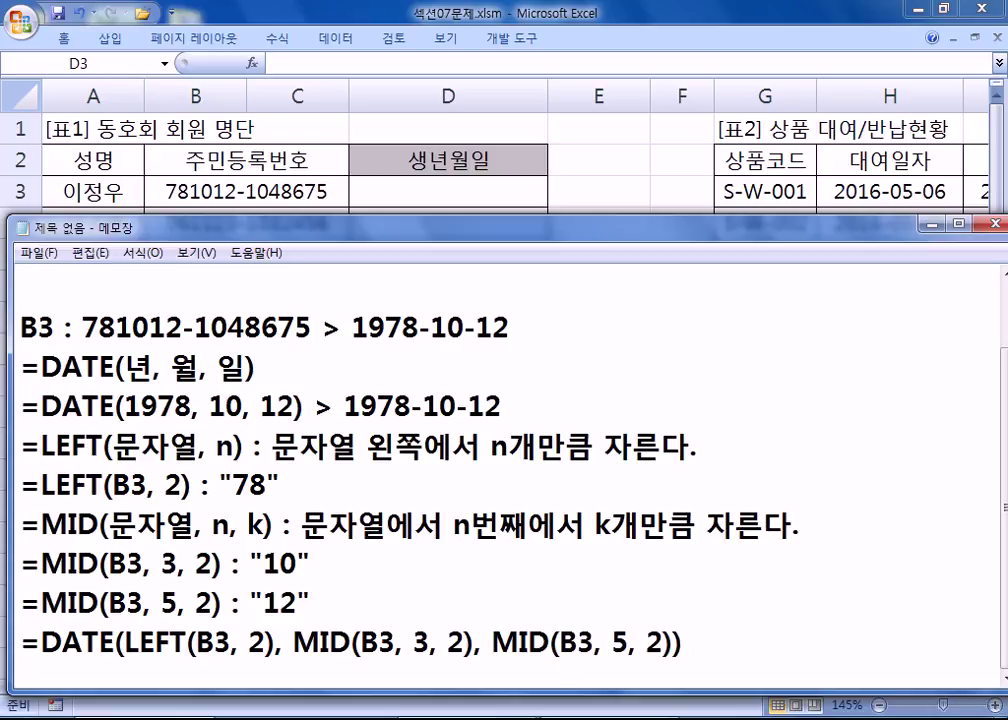
# Step: Highlight the B3 references in the combined DATE formula and the & operator in the list of functions to use
pyautogui.moveTo(162, 642); pyautogui.dragTo(226, 642)
pyautogui.moveTo(328, 642); pyautogui.dragTo(400, 642)
pyautogui.moveTo(550, 642); pyautogui.dragTo(612, 642)
pyautogui.click(705, 641)
pyautogui.scroll(1, 264, 416)
pyautogui.moveTo(267, 328); pyautogui.dragTo(290, 328)
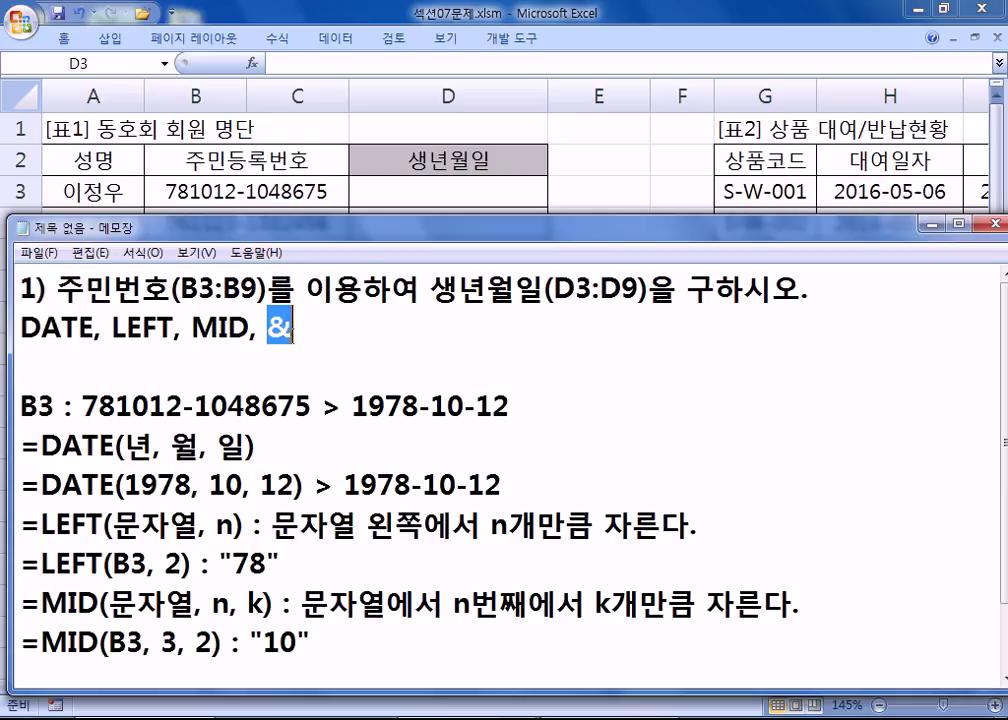
pyautogui.scroll(-1, 500, 604)
pyautogui.click(711, 641)
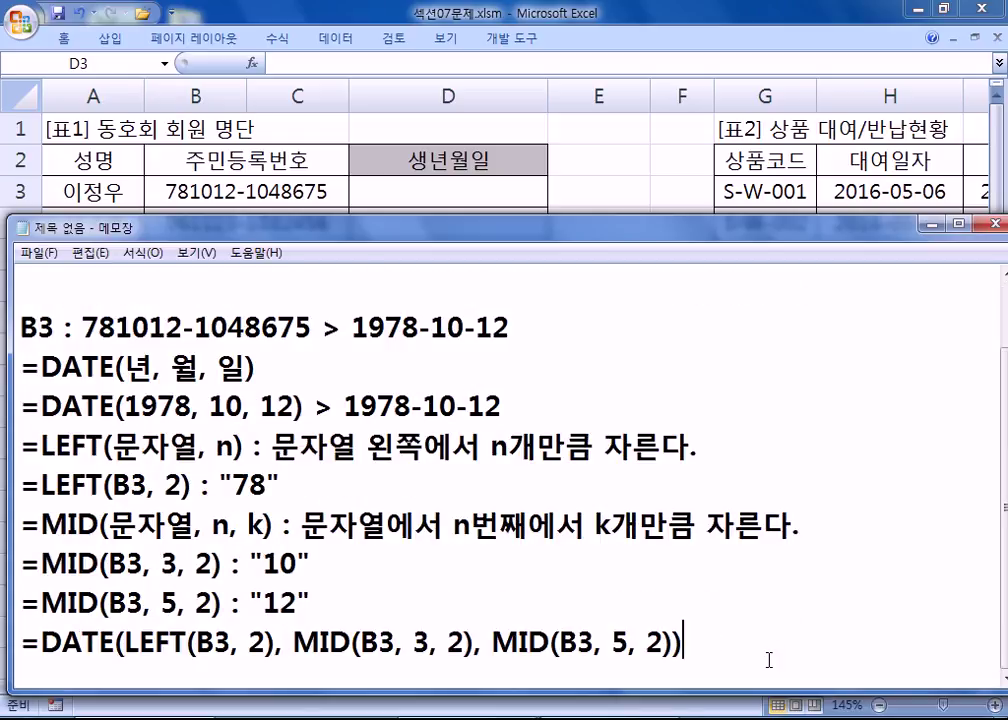
# Step: Append the birth date with a two-digit year as the DATE formula's result, highlight its year digits, and mark the result X
pyautogui.write(': 78-10-12')
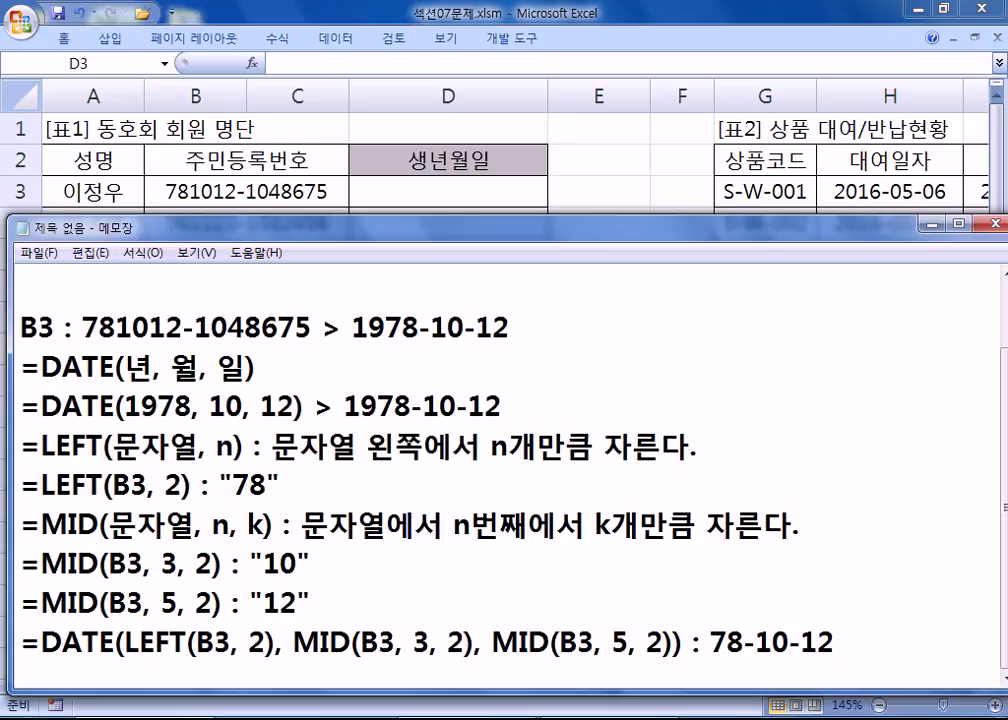
pyautogui.scroll(1, 367, 522)
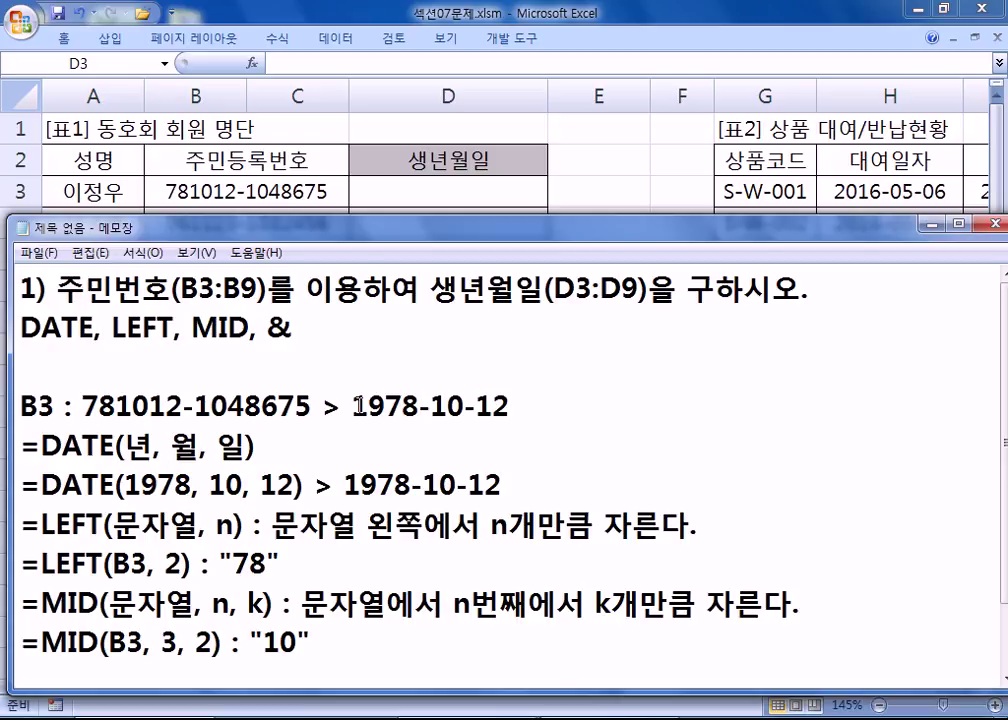
pyautogui.moveTo(372, 405); pyautogui.dragTo(403, 406)
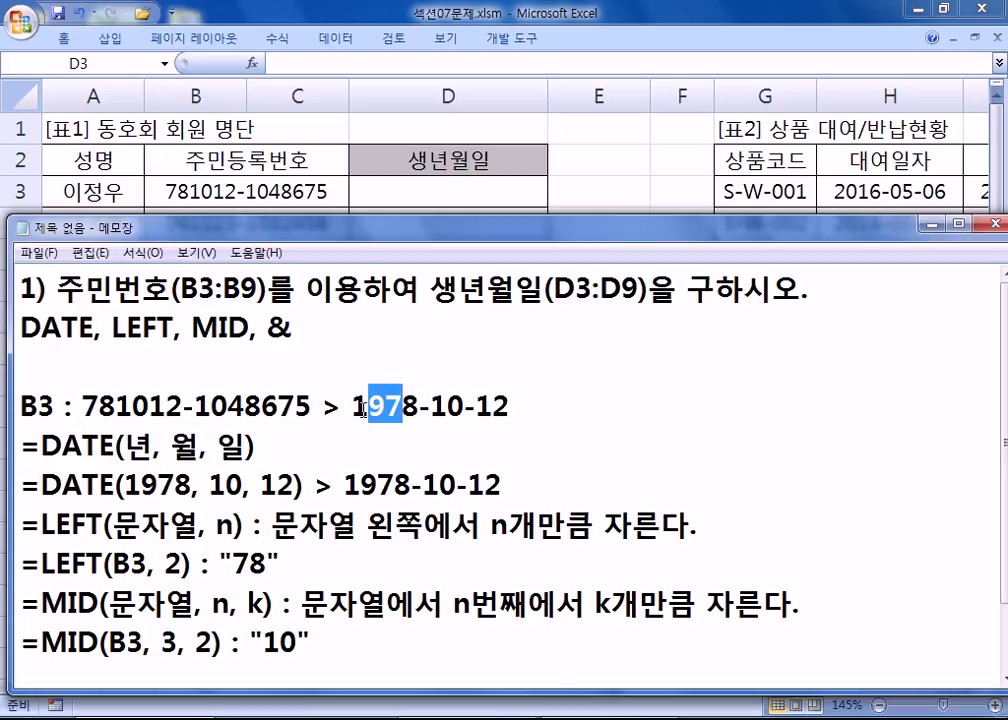
pyautogui.hotkey('shift', 'Left')
pyautogui.scroll(-1, 689, 660)
pyautogui.moveTo(703, 641); pyautogui.dragTo(743, 641)
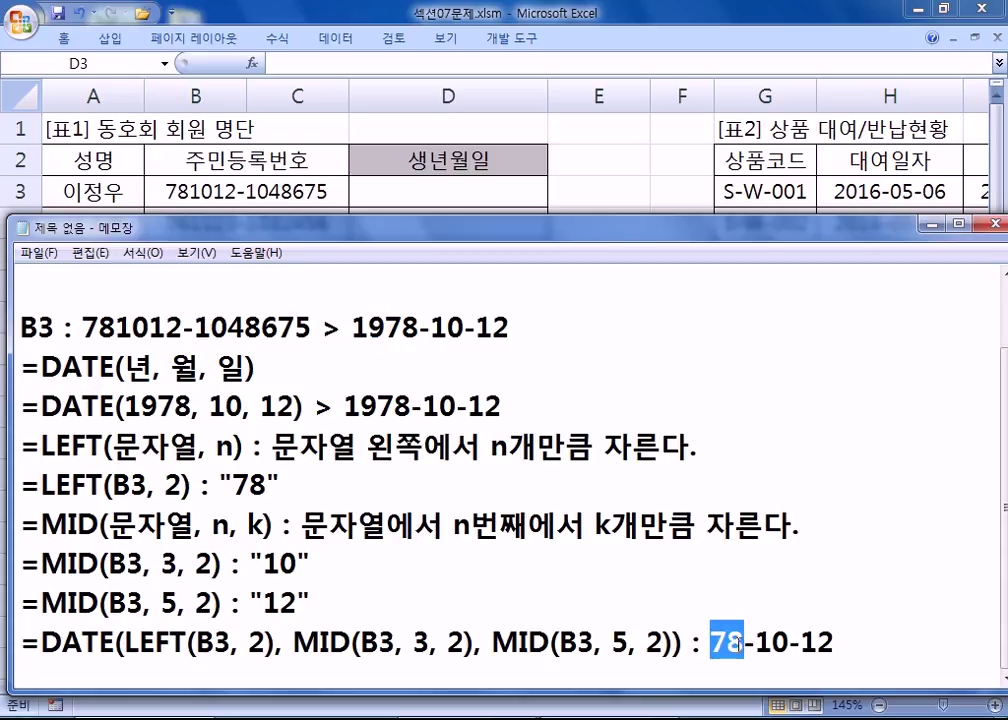
pyautogui.click(905, 645)
pyautogui.write('X')
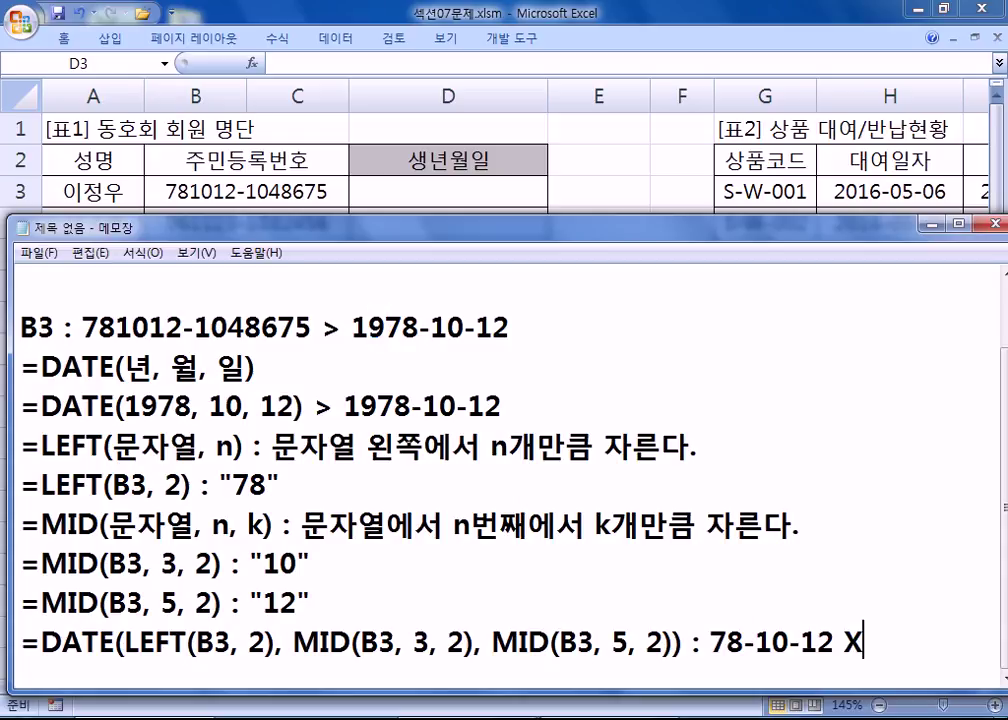
# Step: Add blank lines at the end of the notes and duplicate the combined DATE formula line directly below itself
pyautogui.press('Return')
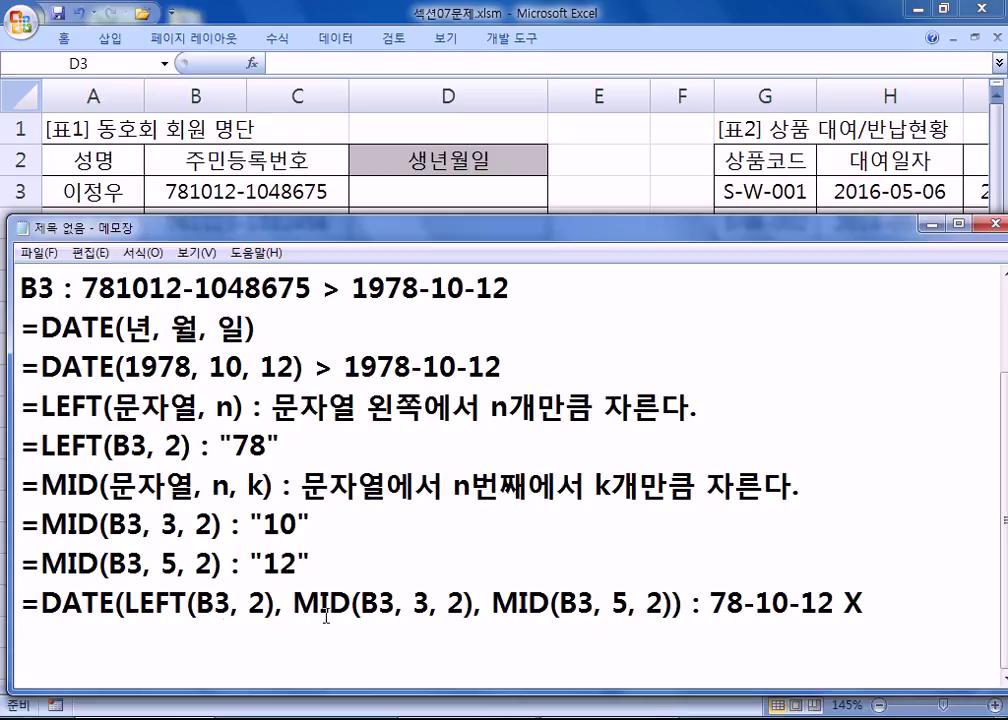
pyautogui.press('Return')
pyautogui.press('Return')
pyautogui.press('Return')
pyautogui.press('Return')
pyautogui.press('Return')
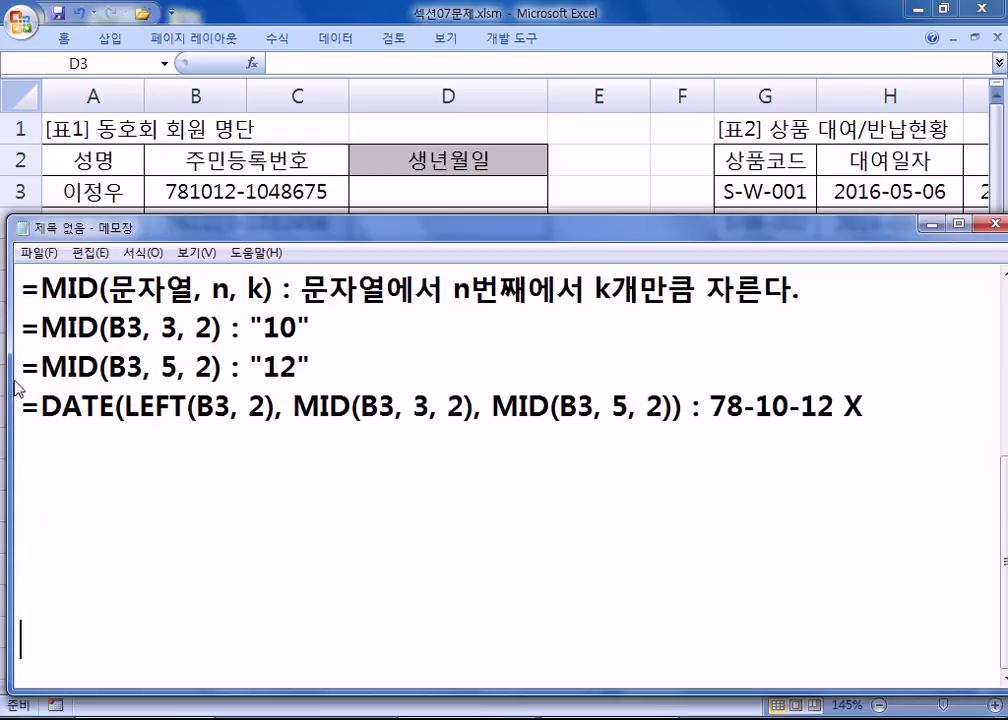
pyautogui.moveTo(23, 404); pyautogui.dragTo(34, 436)
pyautogui.hotkey('ctrl', 'c')
pyautogui.hotkey('ctrl', 'v')
pyautogui.hotkey('ctrl', 'v')
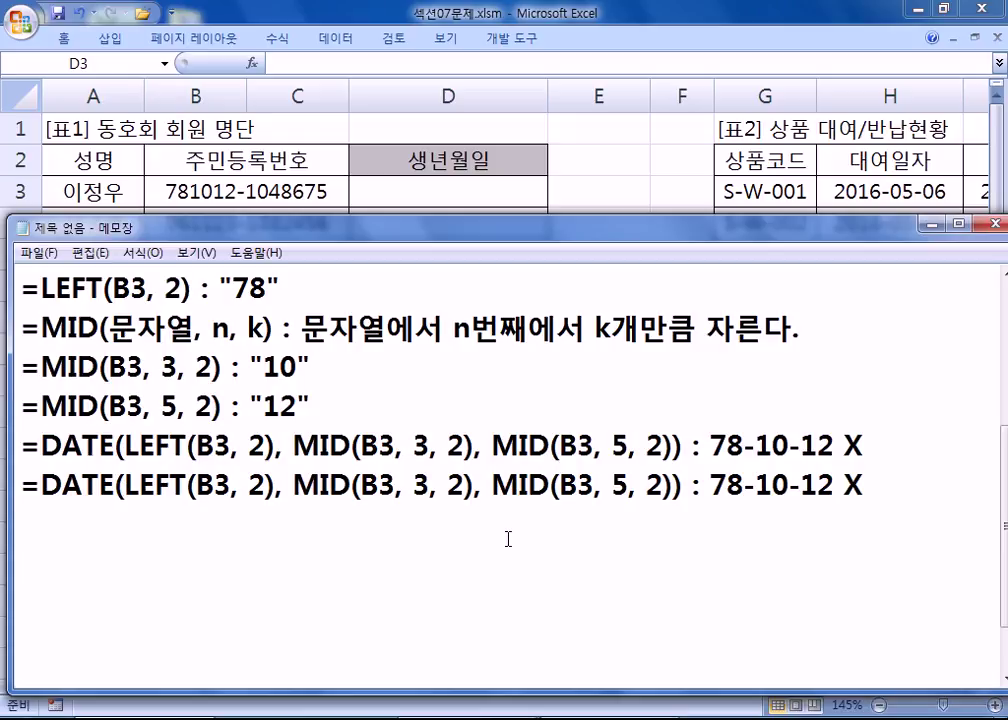
# Step: Insert "19"& before LEFT in the copied DATE formula and prefix the year in its result with 19
pyautogui.write('"19"&')
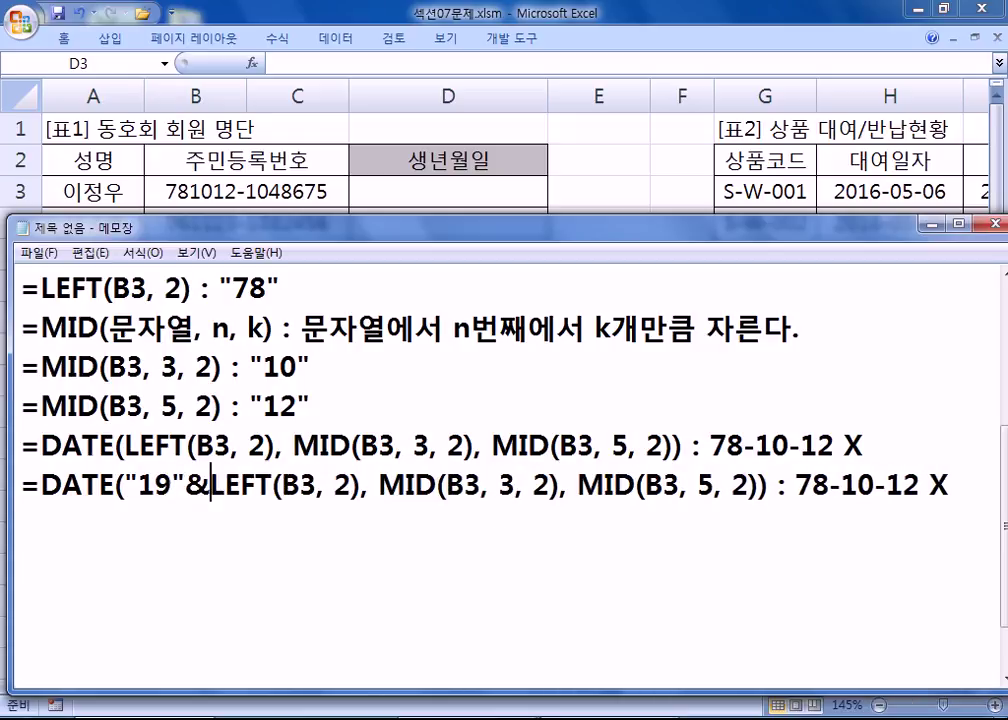
pyautogui.press('End')
pyautogui.press('Left')
pyautogui.press('Left')
pyautogui.press('Left')
pyautogui.press('Left')
pyautogui.press('Left')
pyautogui.press('Left')
pyautogui.press('Left')
pyautogui.press('Left')
pyautogui.press('Left')
pyautogui.press('Left')
pyautogui.write('19')
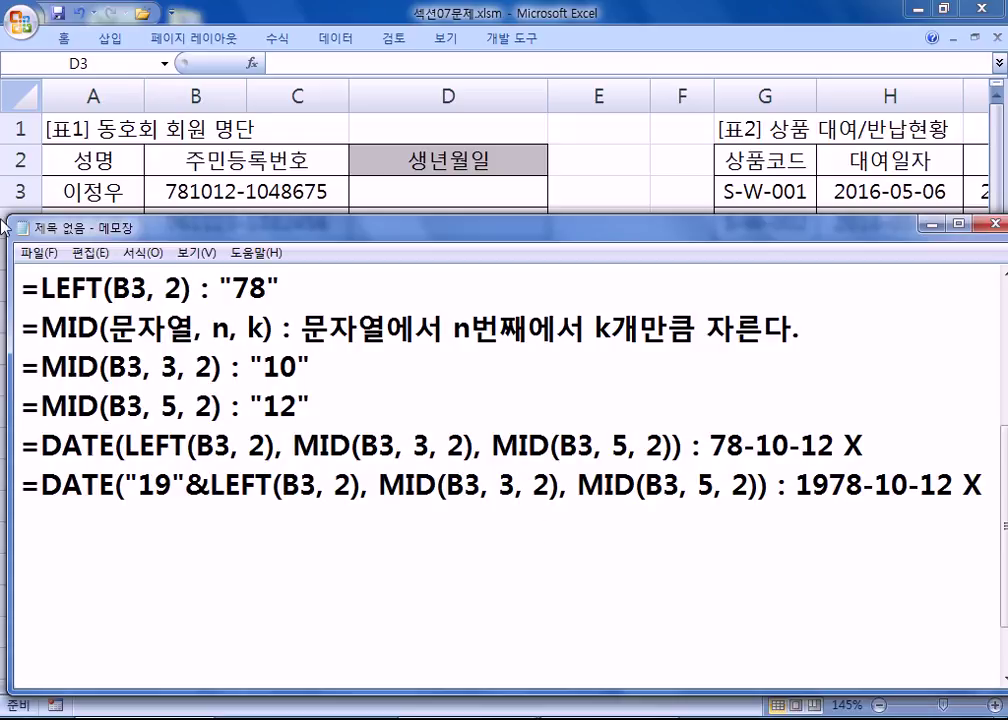
# Step: Highlight the "19" and LEFT parts of the second DATE formula and change its X mark to O
pyautogui.doubleClick(155, 485)
pyautogui.moveTo(262, 490); pyautogui.dragTo(352, 488)
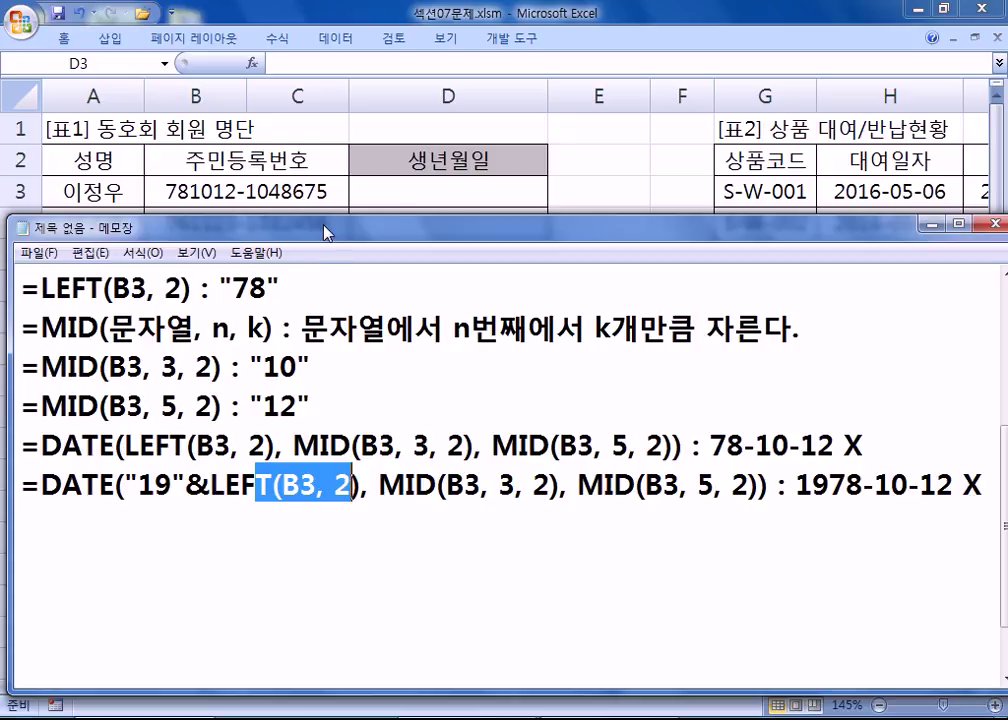
pyautogui.moveTo(325, 232); pyautogui.dragTo(320, 232)
pyautogui.doubleClick(970, 487)
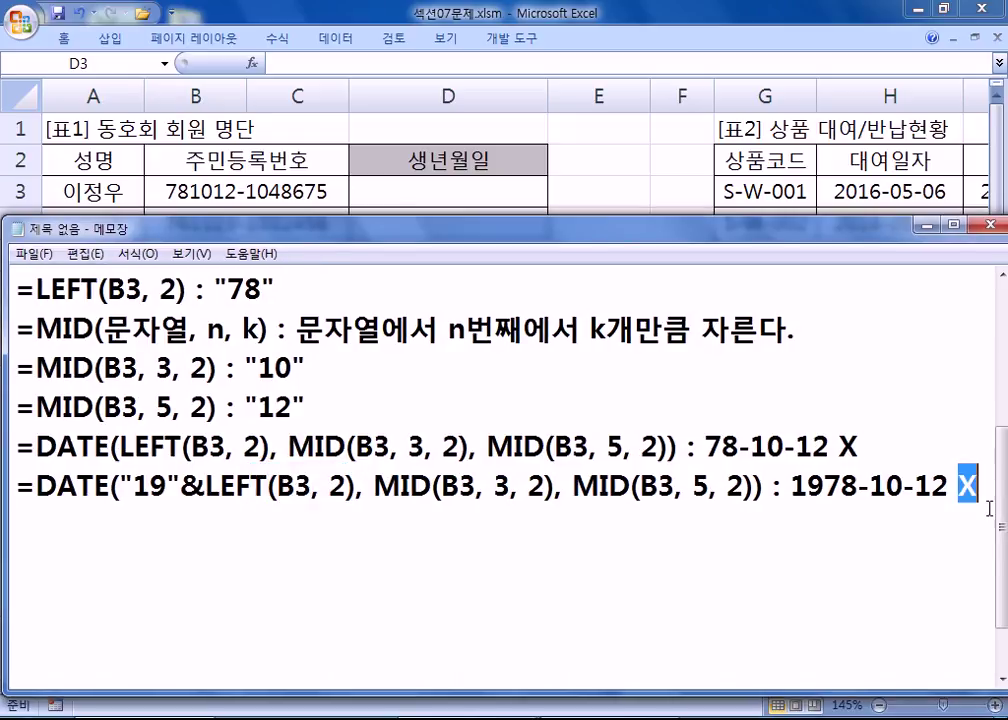
pyautogui.write('O')
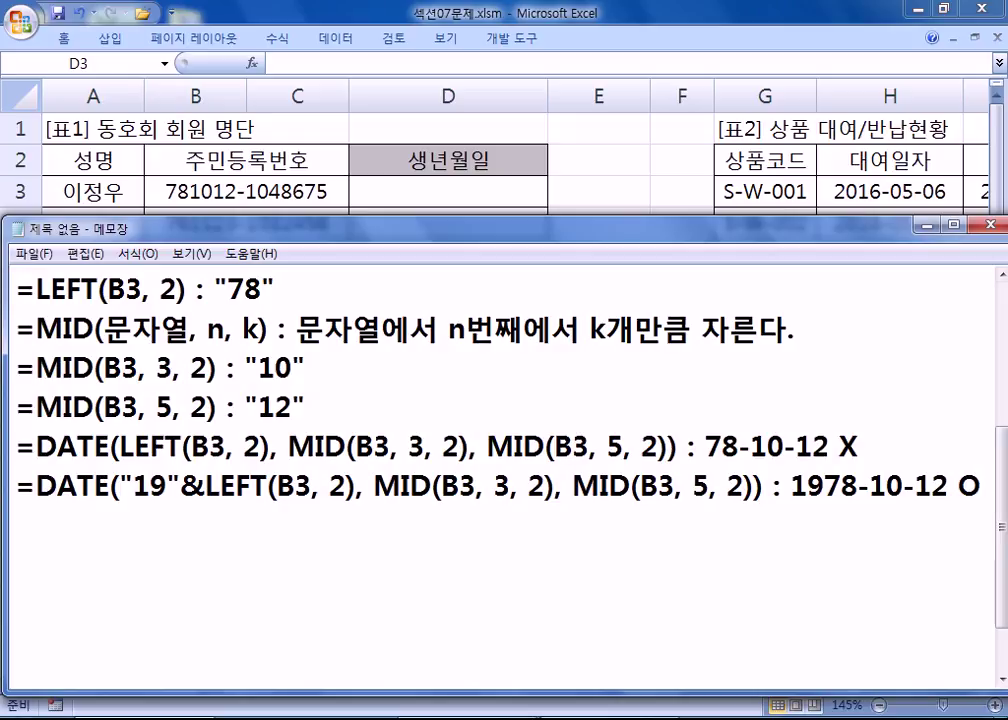
# Step: Highlight the first DATE formula without the century prefix, and the & operator in the corrected formula below it
pyautogui.moveTo(16, 446); pyautogui.dragTo(699, 442)
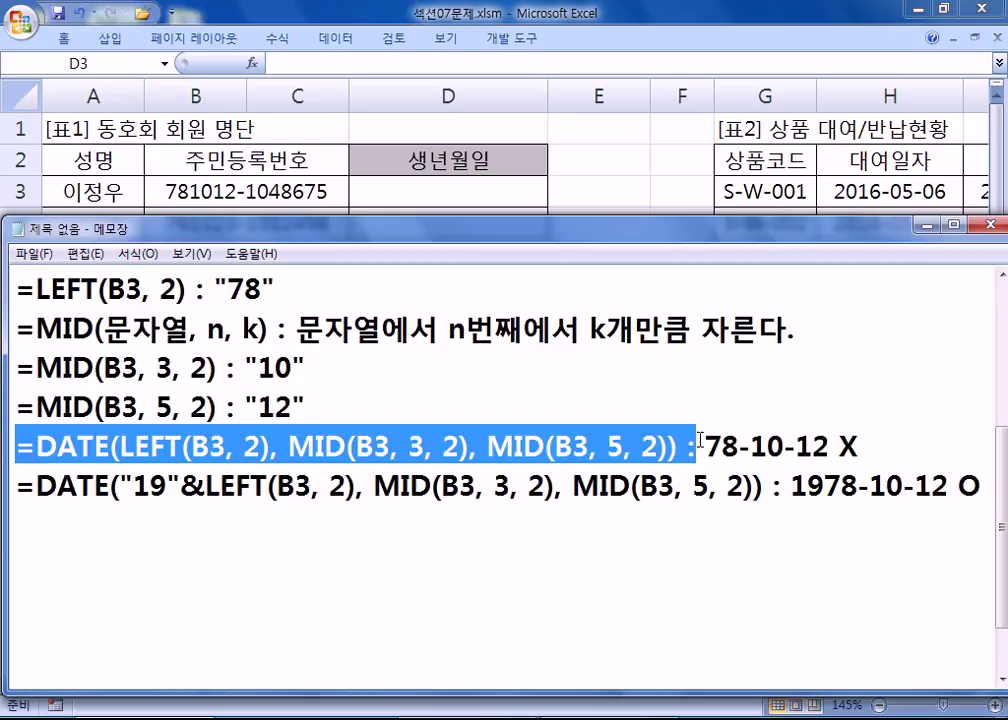
pyautogui.click(736, 450)
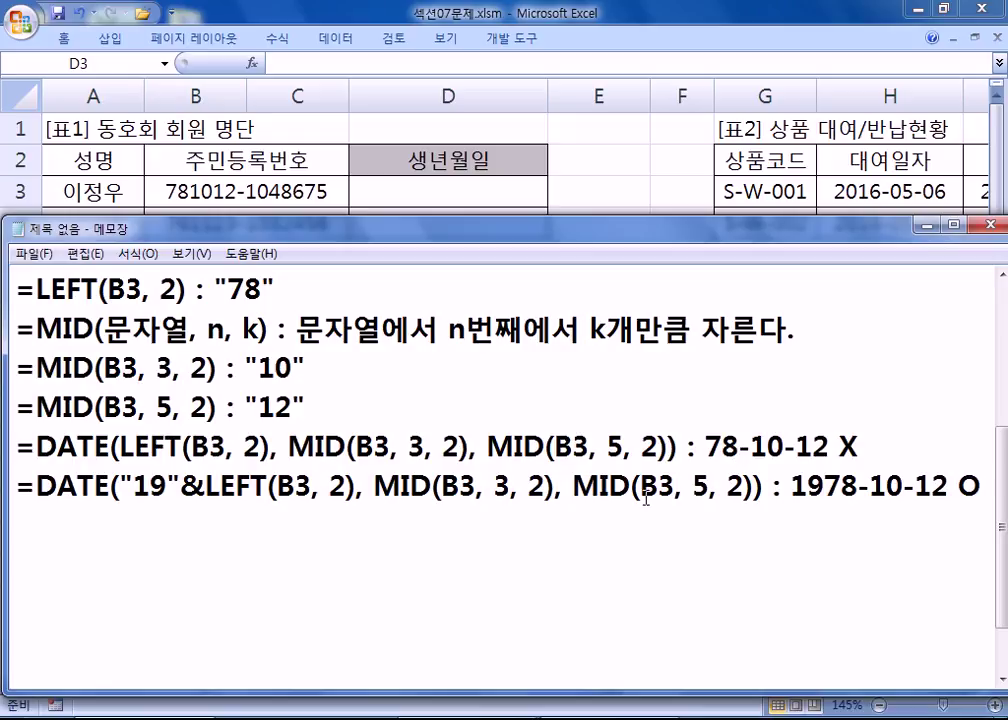
pyautogui.moveTo(180, 487); pyautogui.dragTo(201, 487)
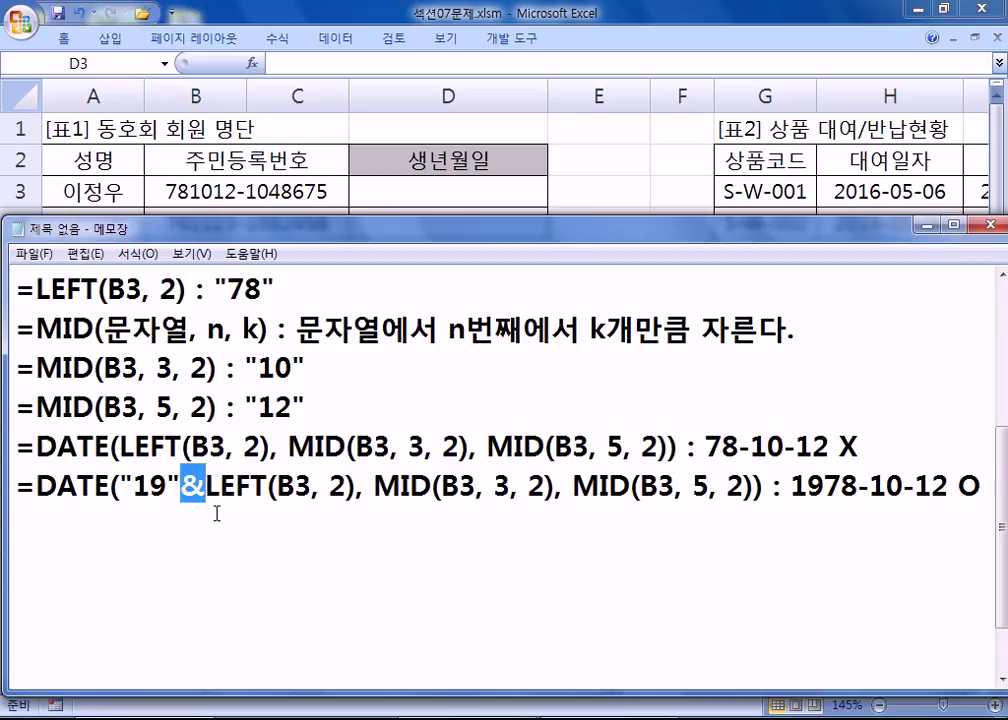
# Step: Add the note "날짜는 1900-01-01 부터 시작" on the line below the corrected DATE formula
pyautogui.click(306, 535)
pyautogui.write('SKF')
pyautogui.press('BackSpace')
pyautogui.press('BackSpace')
pyautogui.press('BackSpace')
pyautogui.write('날짜는')
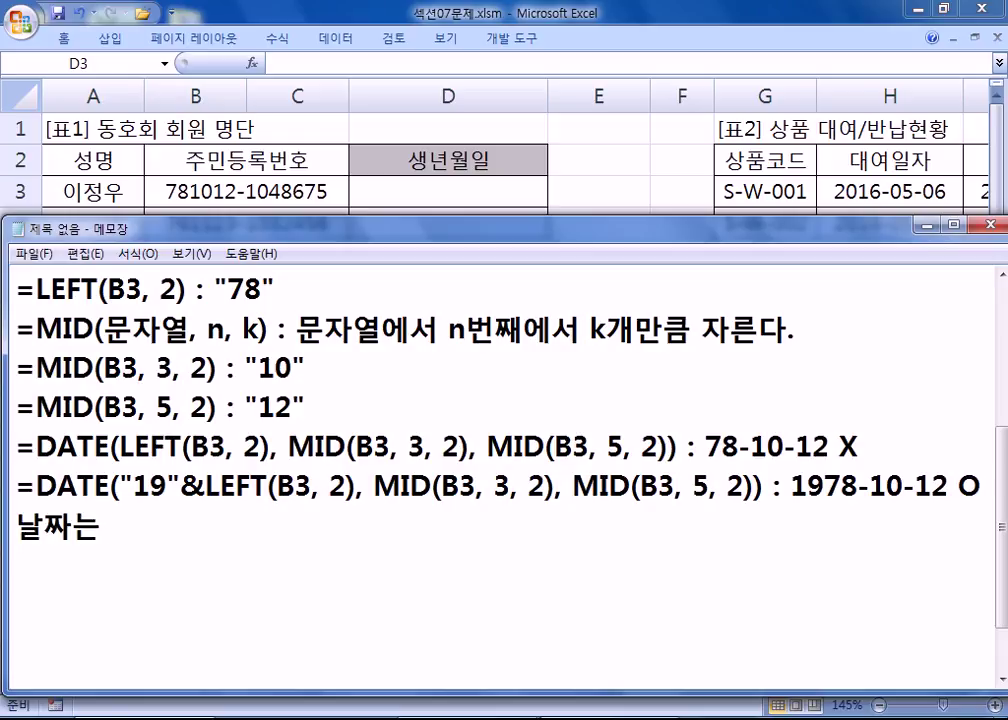
pyautogui.write(' 1900-01-01 부터 시작')
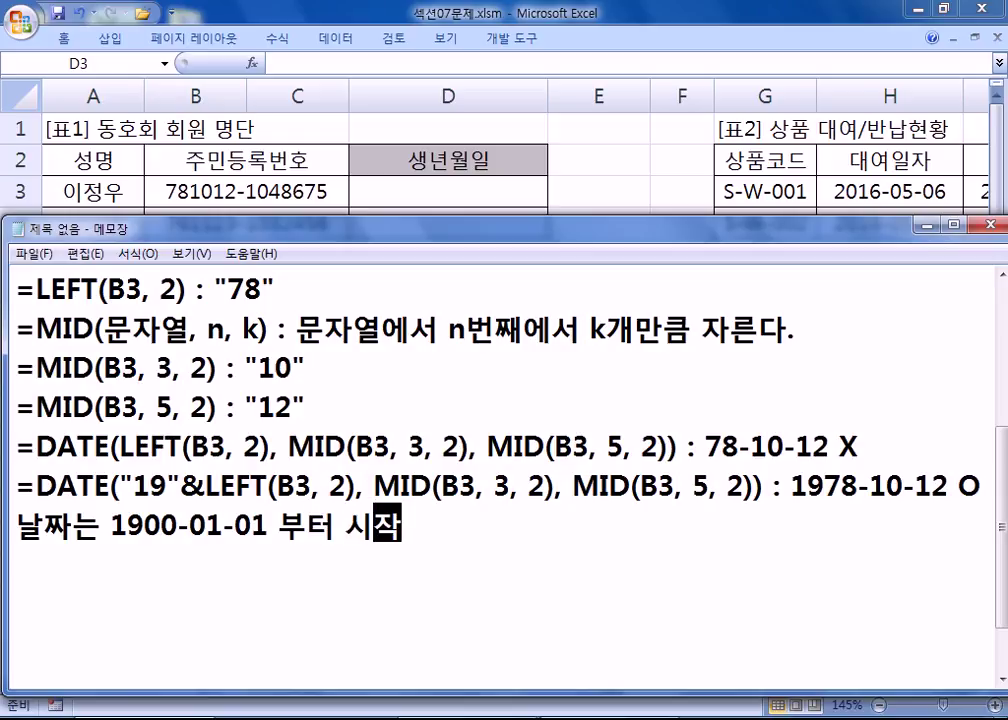
# Step: Complete the note with ", 그 이전은 날짜가 아니라 문자가 된다." and start a new line
pyautogui.write(', ')
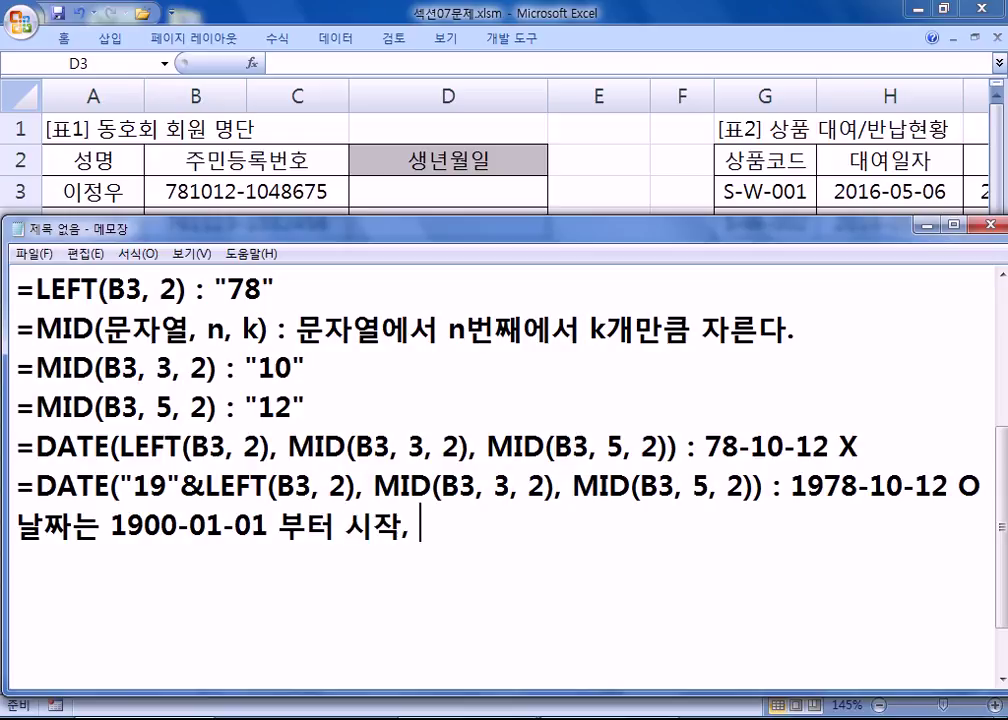
pyautogui.write('그 이전은 ')
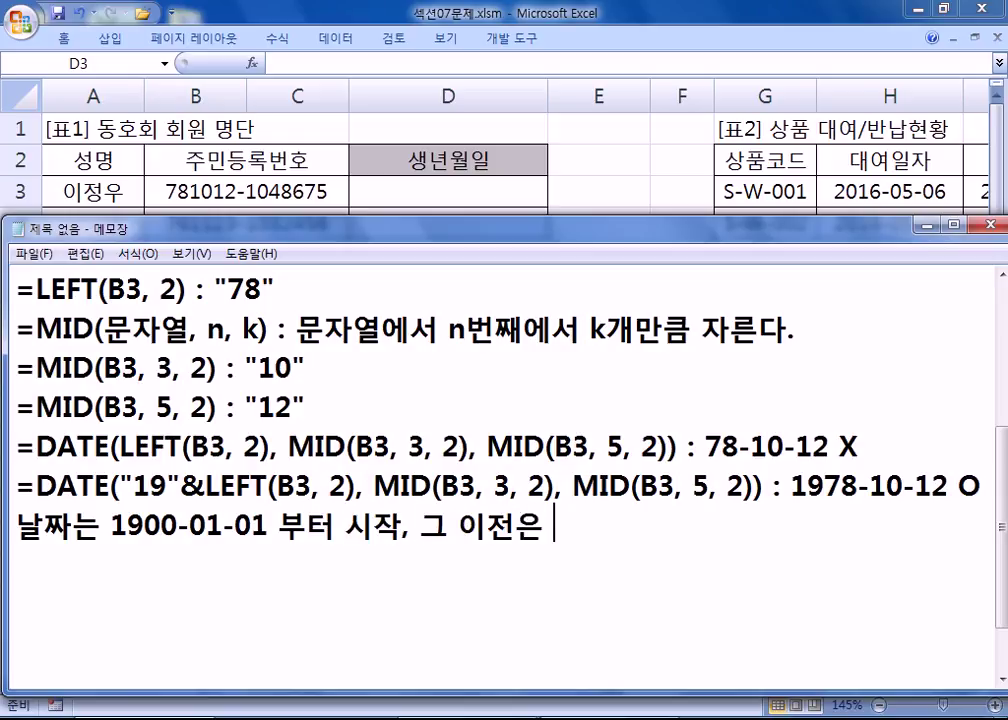
pyautogui.write('날짜가 아니라 ')
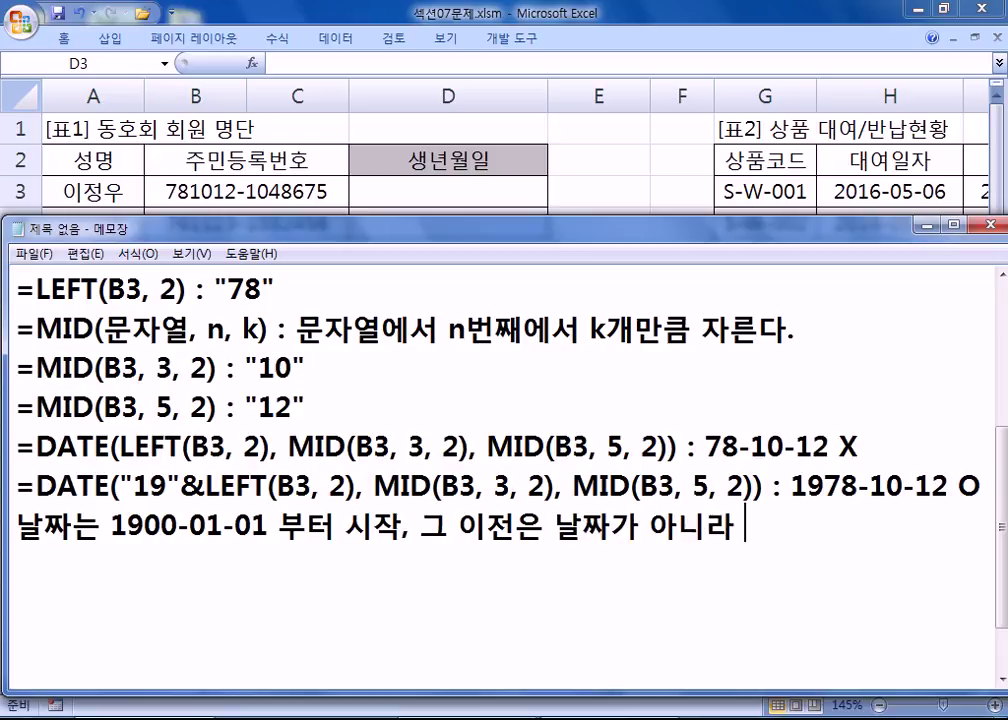
pyautogui.write('무ㄴ자가 ㄷ')
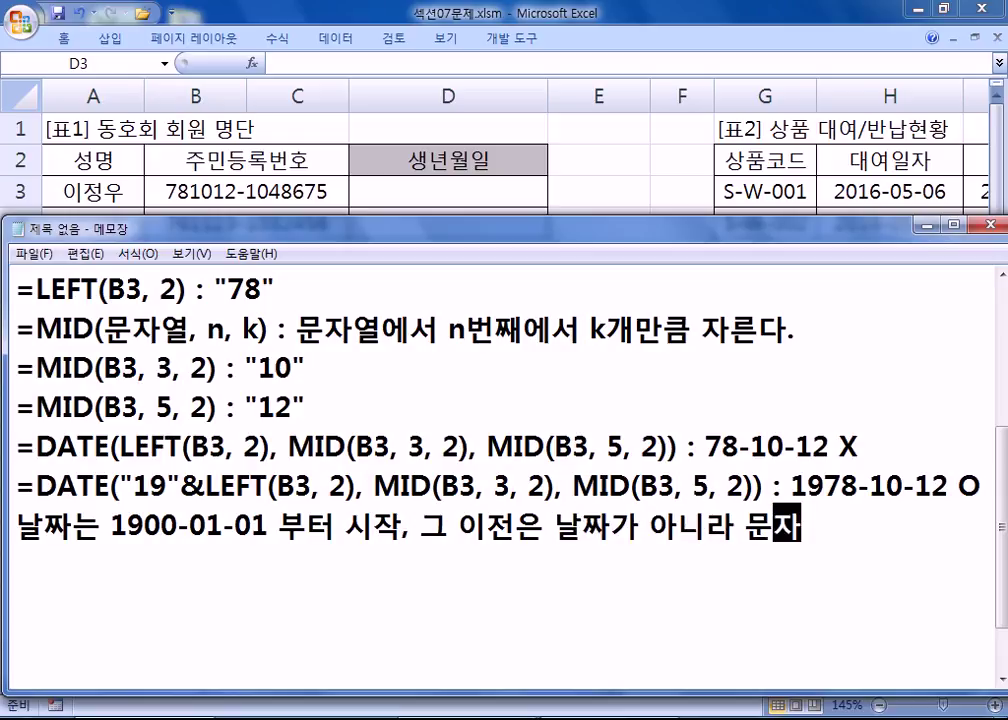
pyautogui.write('ㅚㄴ다.')
pyautogui.press('Return')
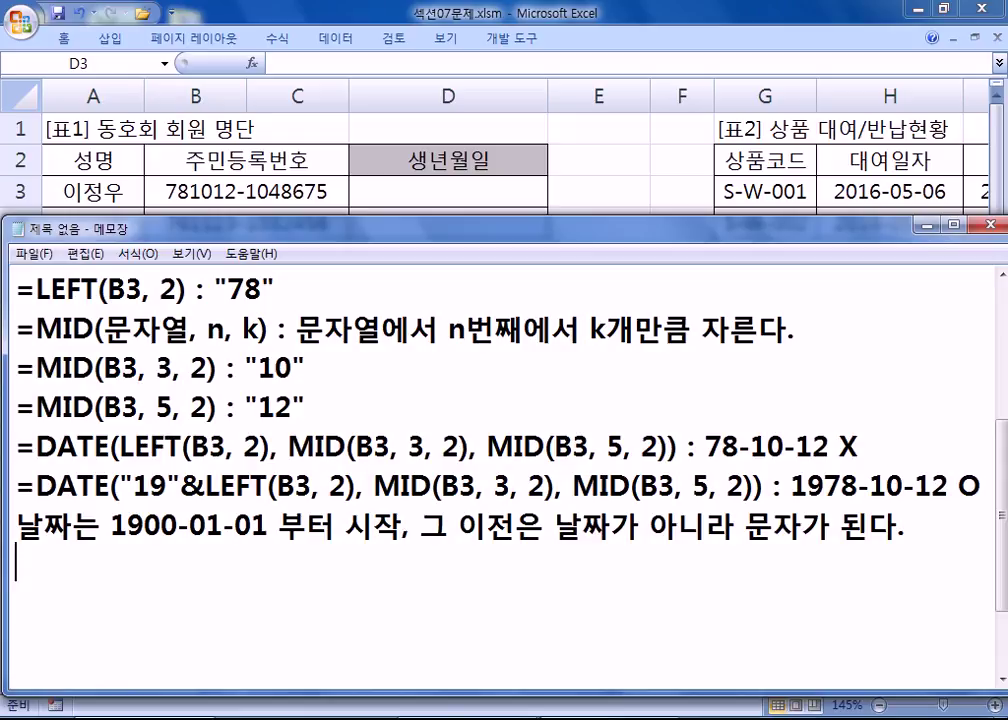
# Step: Write the two-digit year example line "16-11-28 > 2016-11-28, 30-01-01 > 1930-01-01" below the note
pyautogui.write('11-25')
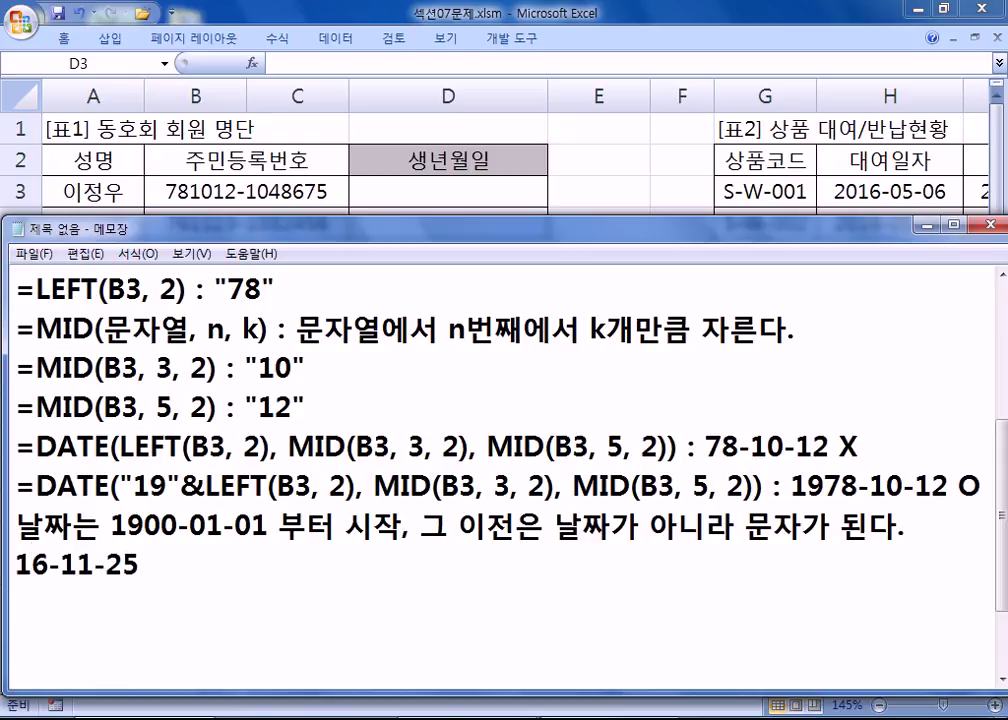
pyautogui.press('BackSpace')
pyautogui.write('8 > 2016-')
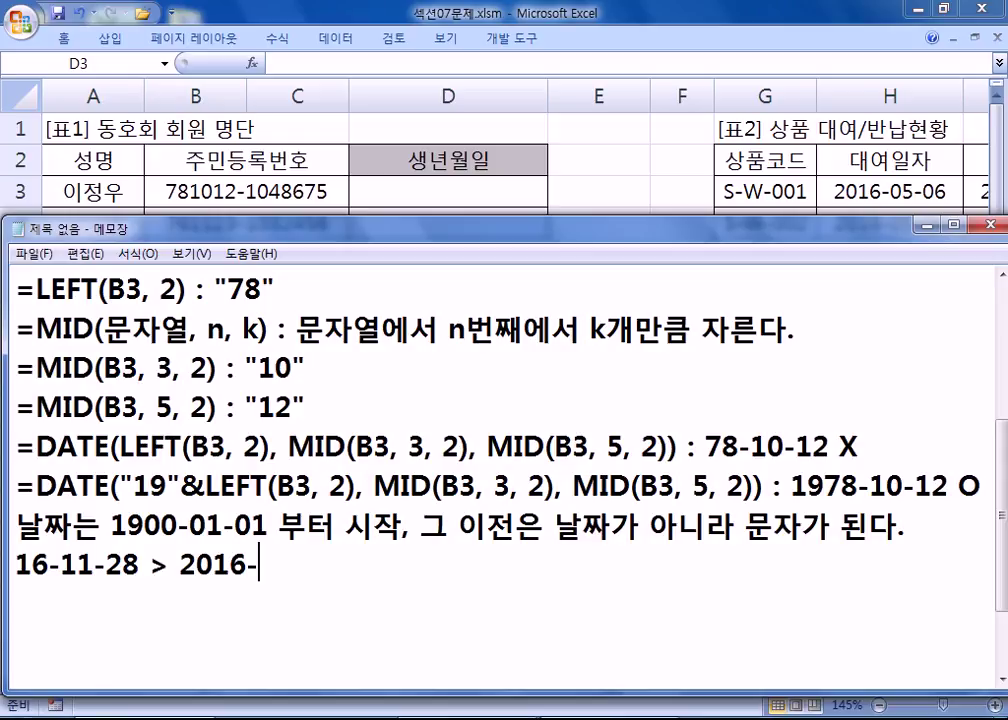
pyautogui.write('11-28, 30')
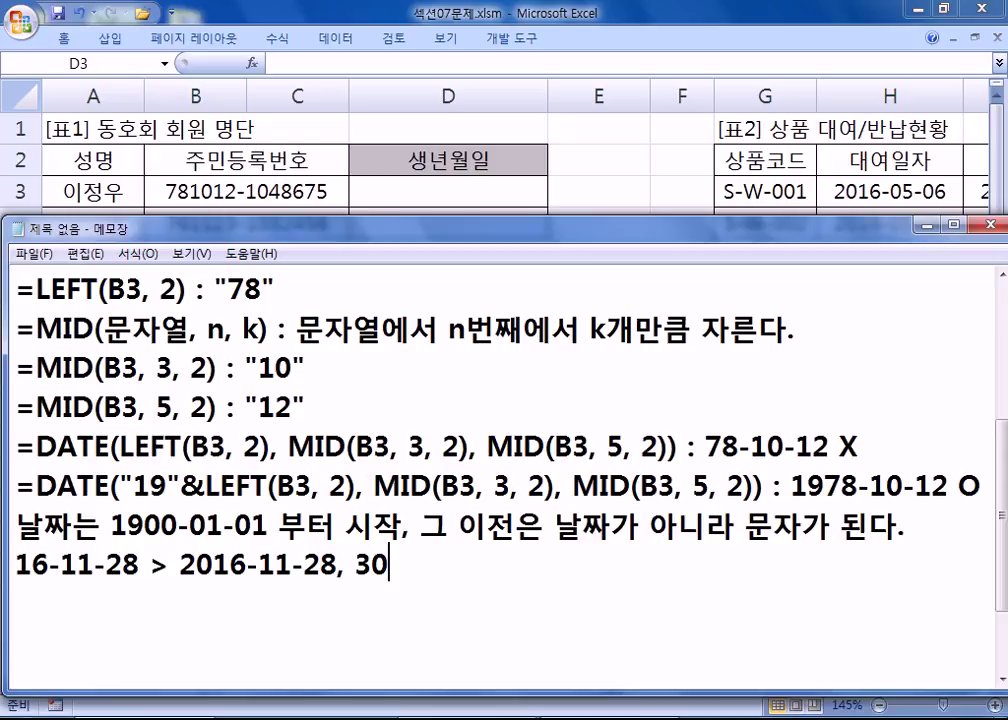
pyautogui.write('-01-')
pyautogui.press('BackSpace')
pyautogui.press('BackSpace')
pyautogui.write('01-01')
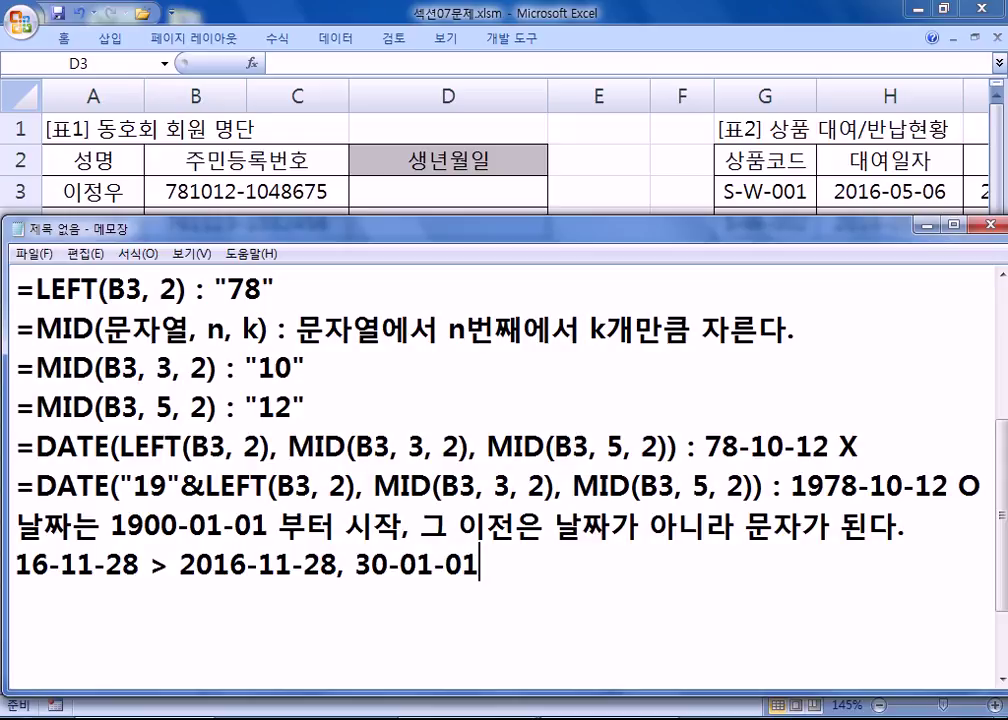
pyautogui.write(' > 1930-1')
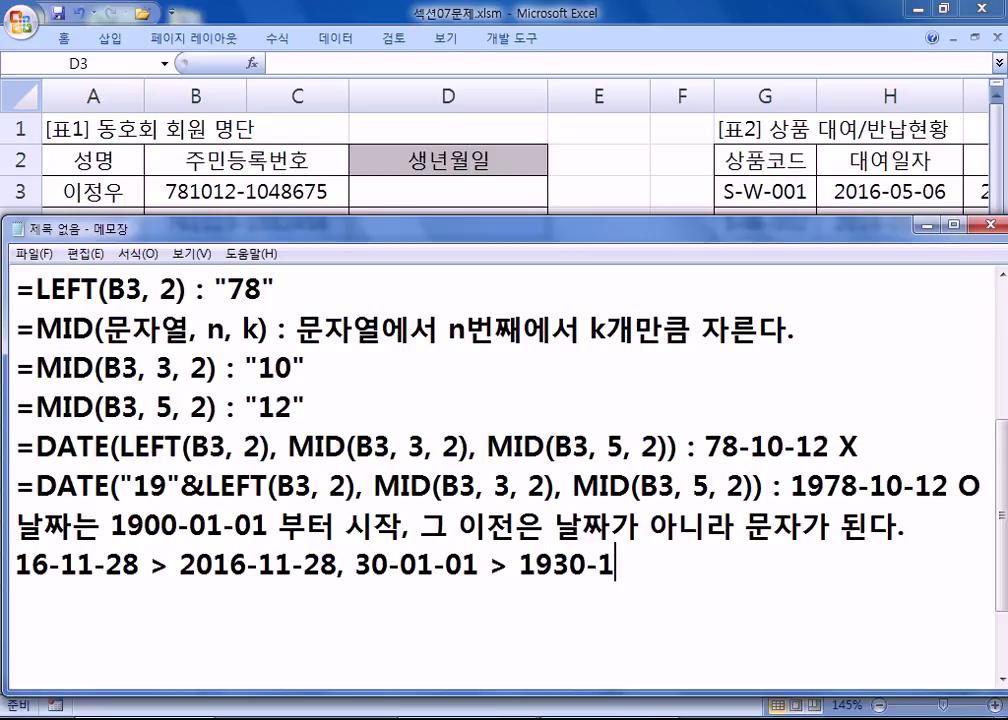
pyautogui.press('BackSpace')
pyautogui.write('01-01')
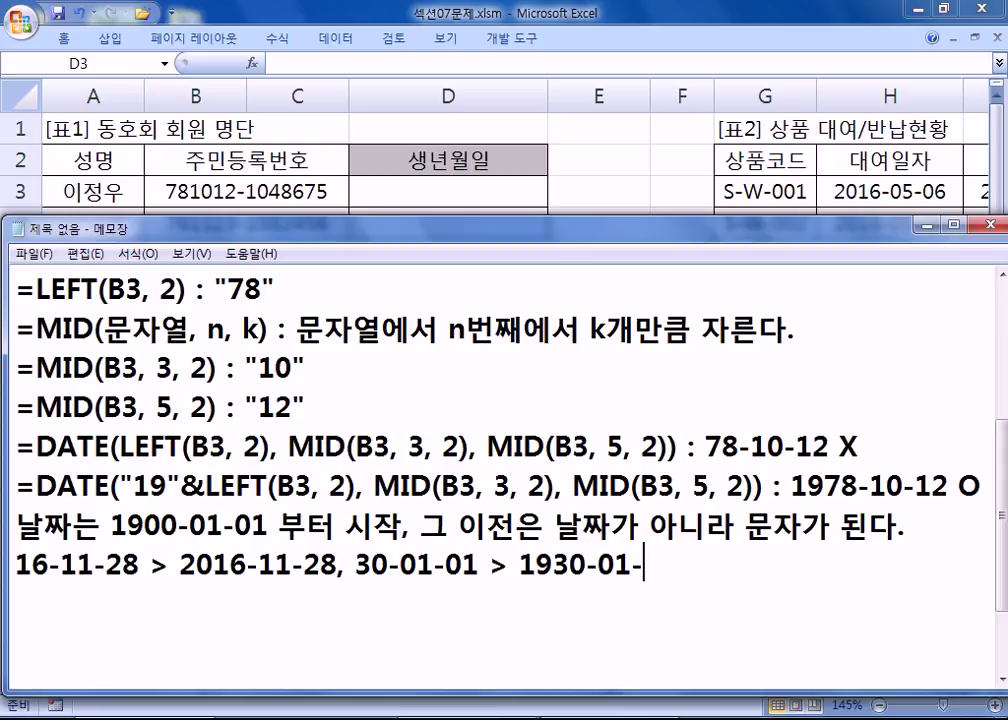
# Step: Change the two-digit-year date at the start of the example line to 29-12-31
pyautogui.press('Home')
pyautogui.press('Right')
pyautogui.press('BackSpace')
pyautogui.write('29')
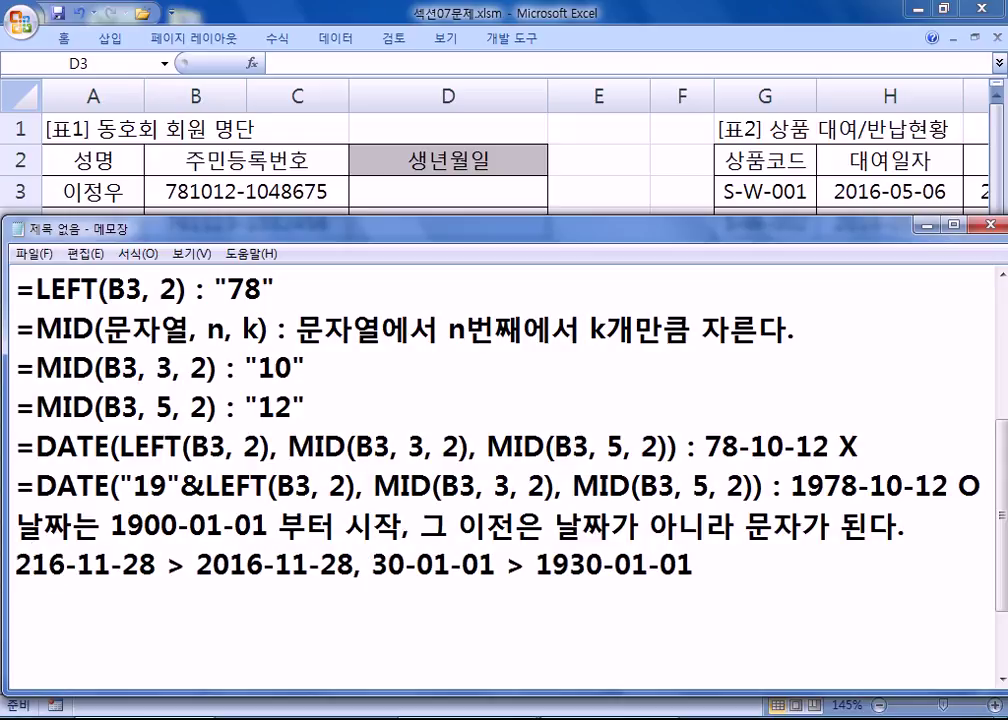
pyautogui.press('Delete')
pyautogui.write('23')
pyautogui.press('BackSpace')
pyautogui.press('BackSpace')
pyautogui.press('Right')
pyautogui.write('2')
pyautogui.press('Delete')
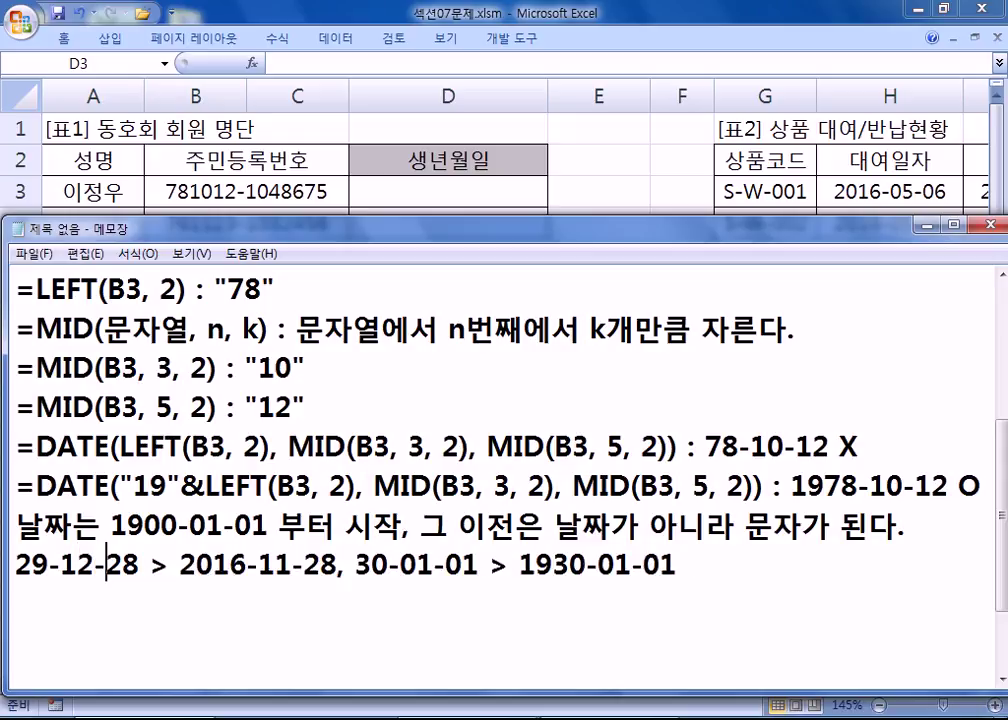
pyautogui.press('Right')
pyautogui.write('32')
pyautogui.press('BackSpace')
pyautogui.write('1')
pyautogui.press('Delete')
pyautogui.press('Delete')
# Step: Change the first expanded four-digit-year date in the example line to 2029-12-31
pyautogui.press('Right')
pyautogui.press('Right')
pyautogui.press('Right')
pyautogui.press('Right')
pyautogui.press('Right')
pyautogui.write('29')
pyautogui.press('Delete')
pyautogui.press('Delete')
pyautogui.press('Right')
pyautogui.press('Right')
pyautogui.press('Delete')
pyautogui.write('2')
pyautogui.press('Right')
pyautogui.write('31')
pyautogui.press('Delete')
pyautogui.press('Delete')
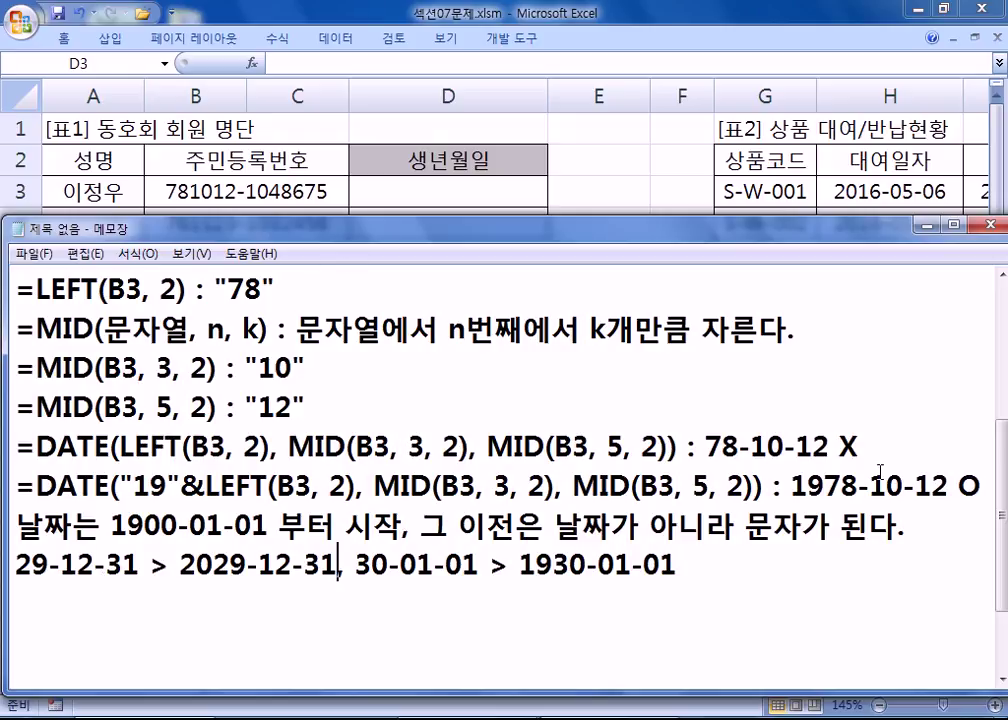
# Step: Copy the corrected DATE formula with "19"& from the notes and enter it in cell D3 of the Excel sheet
pyautogui.moveTo(765, 487); pyautogui.dragTo(40, 486)
pyautogui.hotkey('ctrl', 'c')
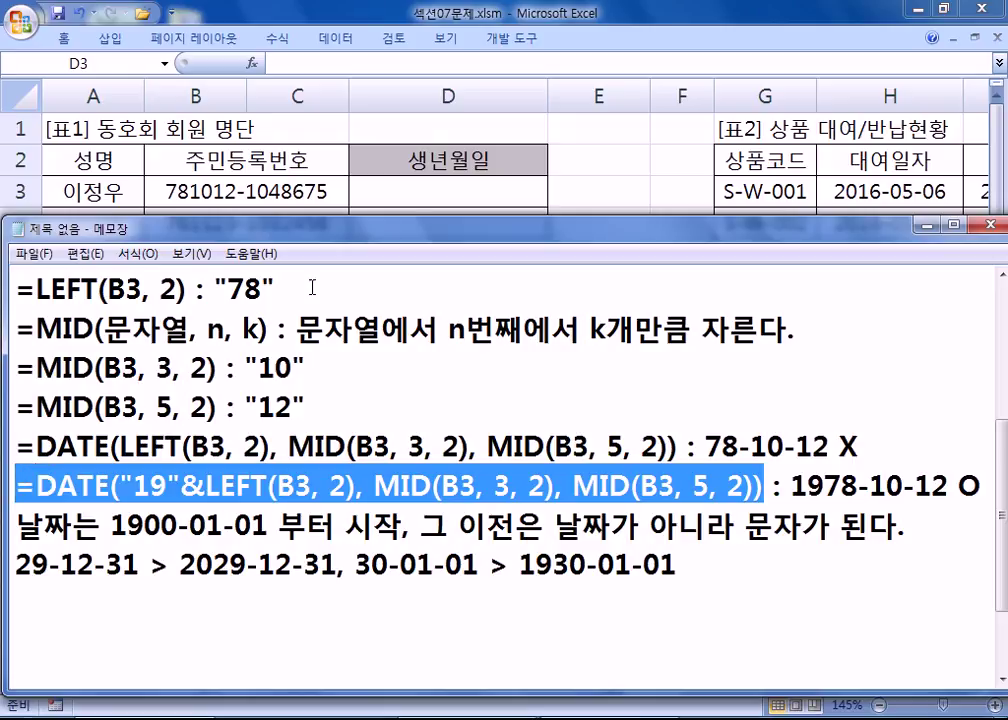
pyautogui.click(448, 191)
pyautogui.write('=')
pyautogui.hotkey('ctrl', 'v')
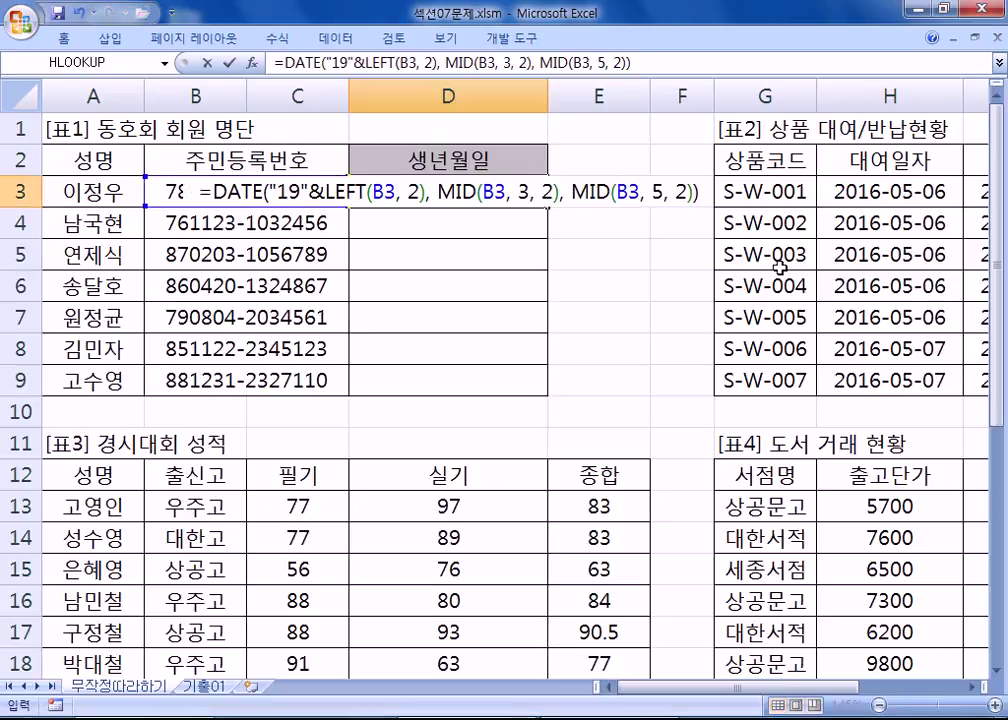
pyautogui.press('Return')
# Step: Try the yyyy-mm-dd format on D3 with a fill down to D9, and undo both changes
pyautogui.click(508, 193)
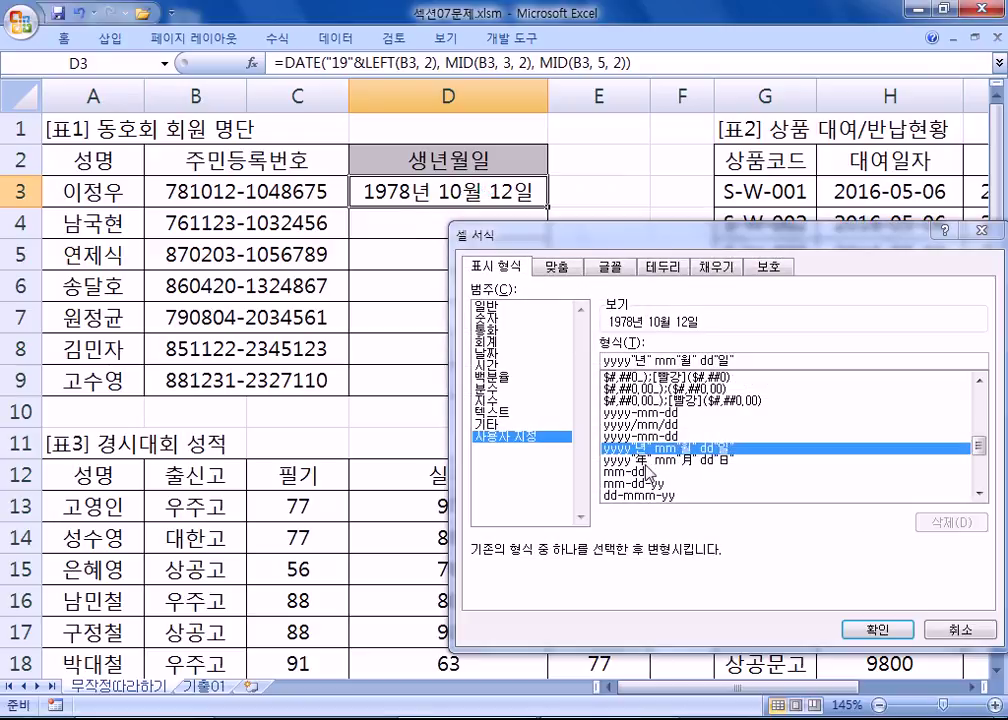
pyautogui.click(652, 413)
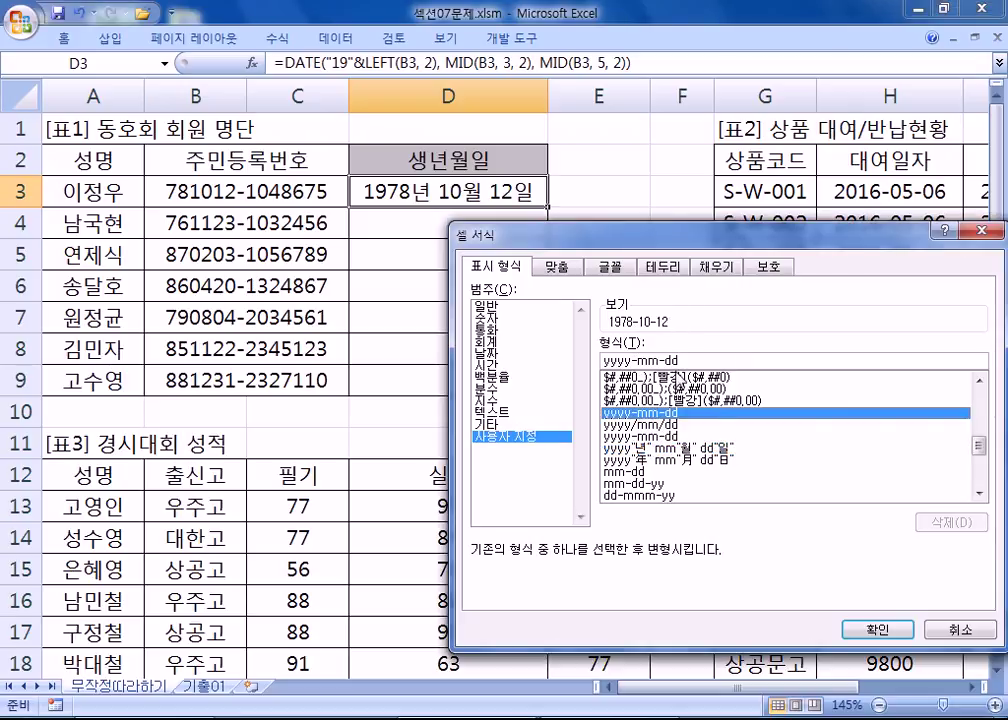
pyautogui.click(864, 633)
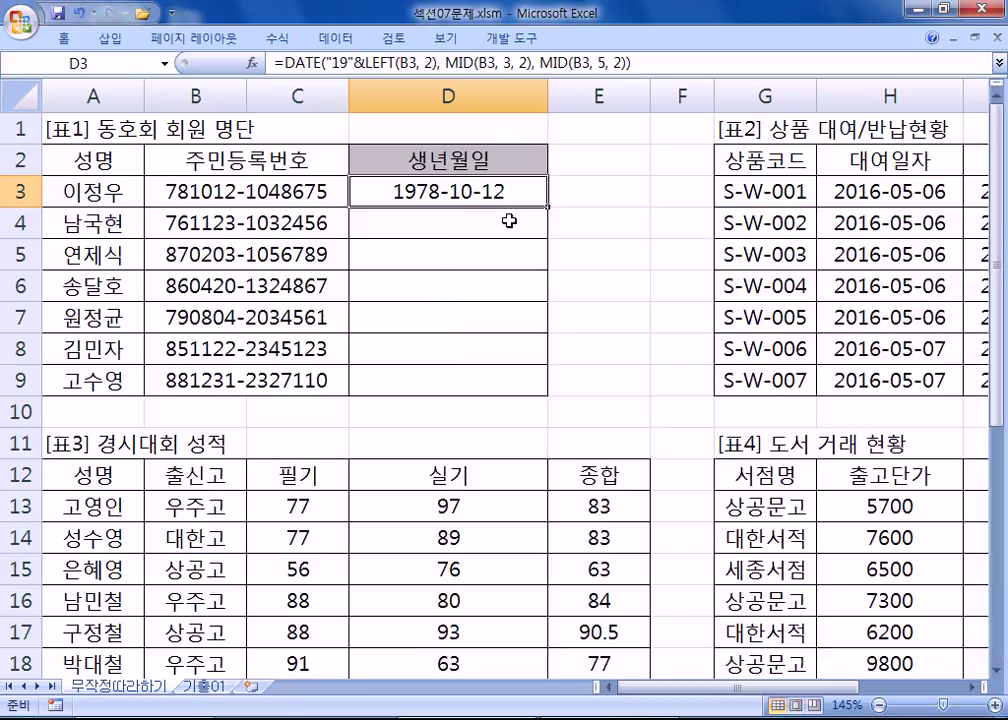
pyautogui.moveTo(548, 208); pyautogui.dragTo(556, 396)
pyautogui.click(446, 186)
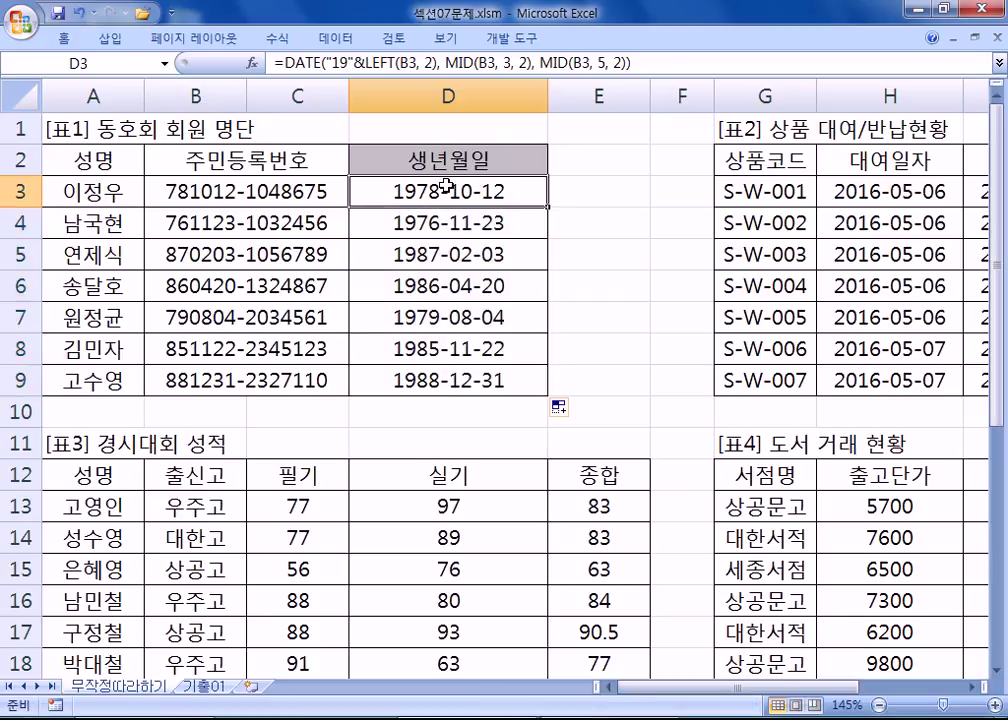
pyautogui.hotkey('ctrl', 'z')
pyautogui.hotkey('ctrl', 'z')
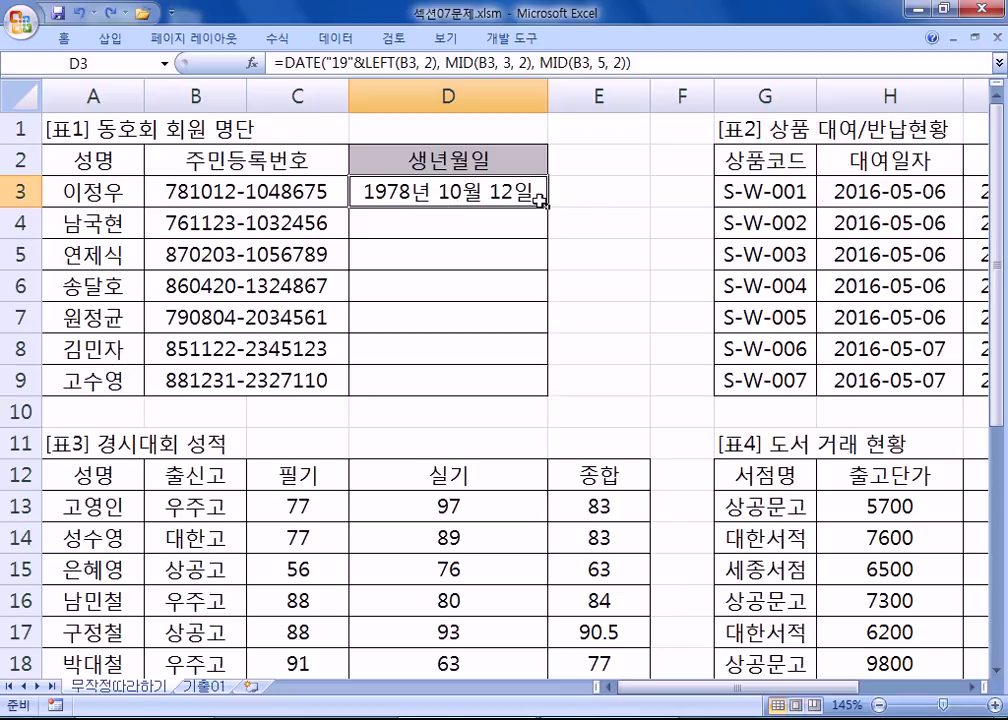
# Step: Apply the custom format yyyy-mm-dd to D3 and fill its formula down to D9
pyautogui.hotkey('ctrl', '1')
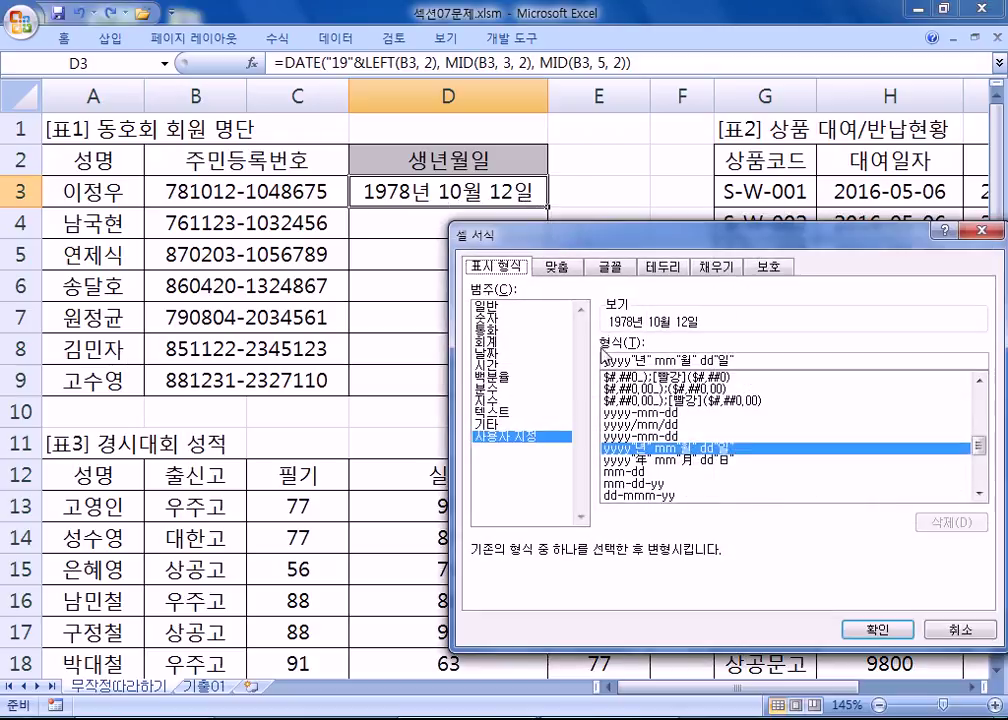
pyautogui.click(640, 412)
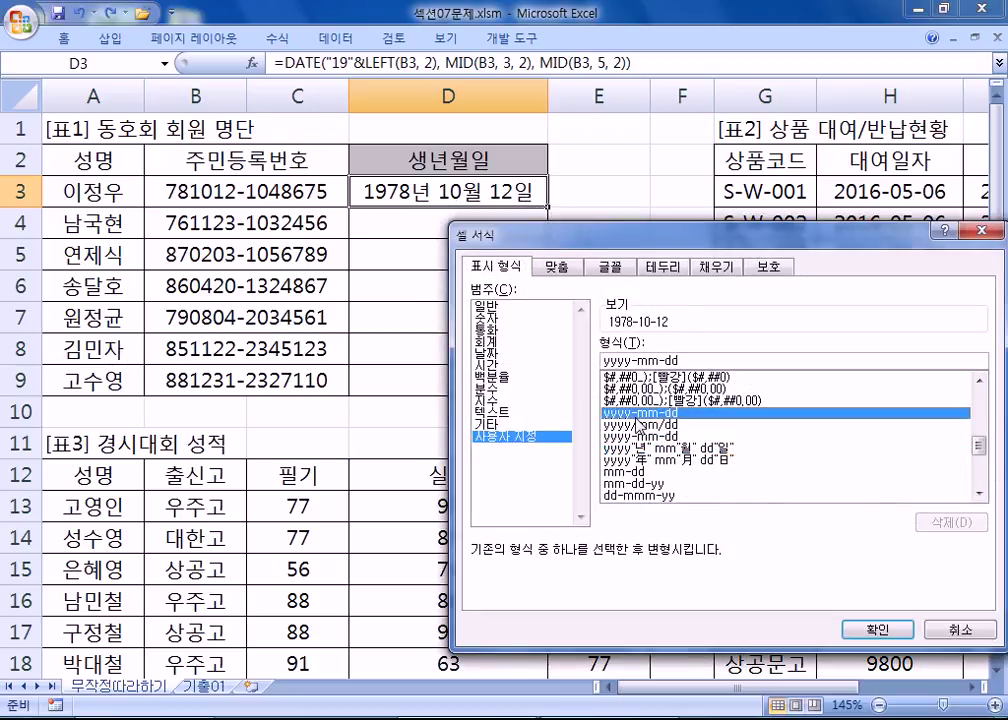
pyautogui.click(878, 630)
pyautogui.moveTo(547, 207); pyautogui.dragTo(549, 386)
pyautogui.click(416, 191)
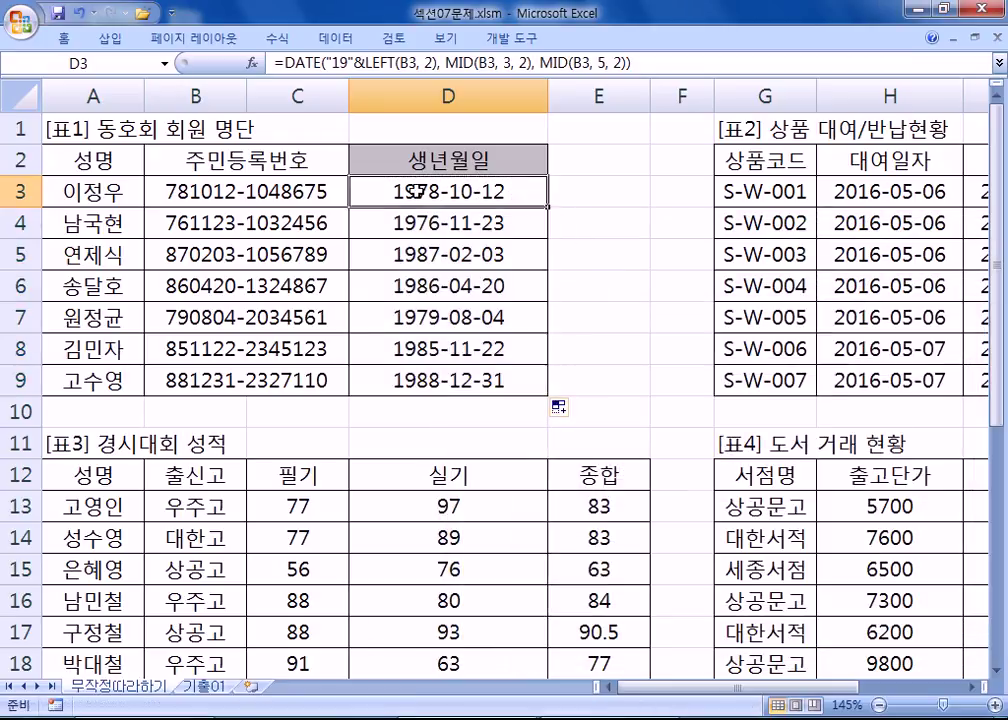
# Step: Switch to Notepad and highlight the first DATE formula's result, and the & operator and 19 in the corrected formula
pyautogui.hotkey('alt', 'Tab')
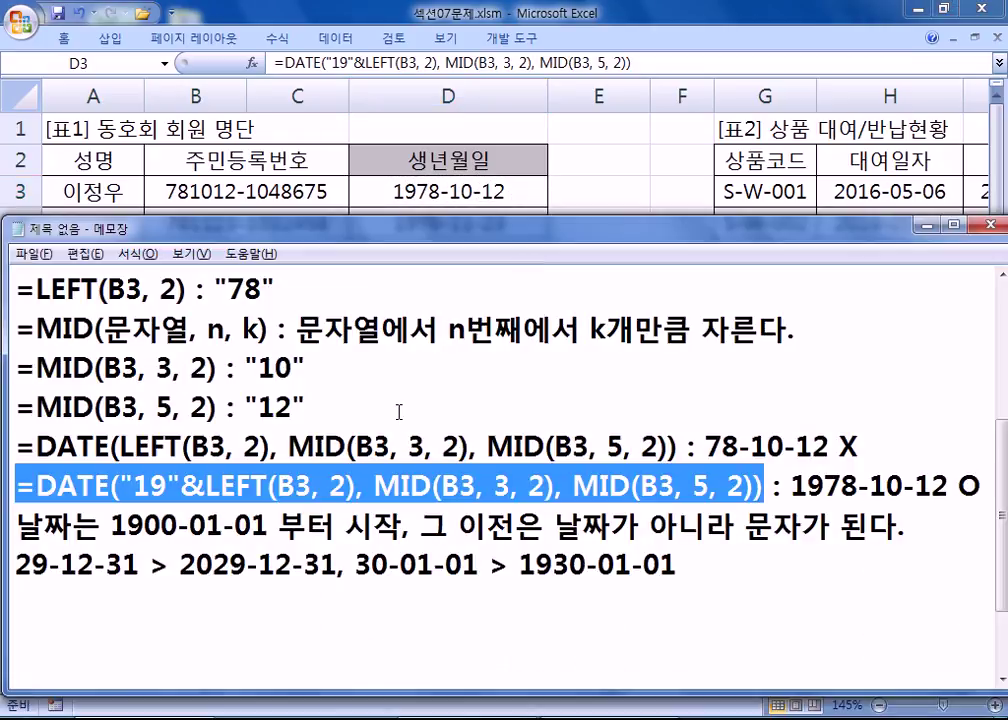
pyautogui.moveTo(707, 445); pyautogui.dragTo(828, 446)
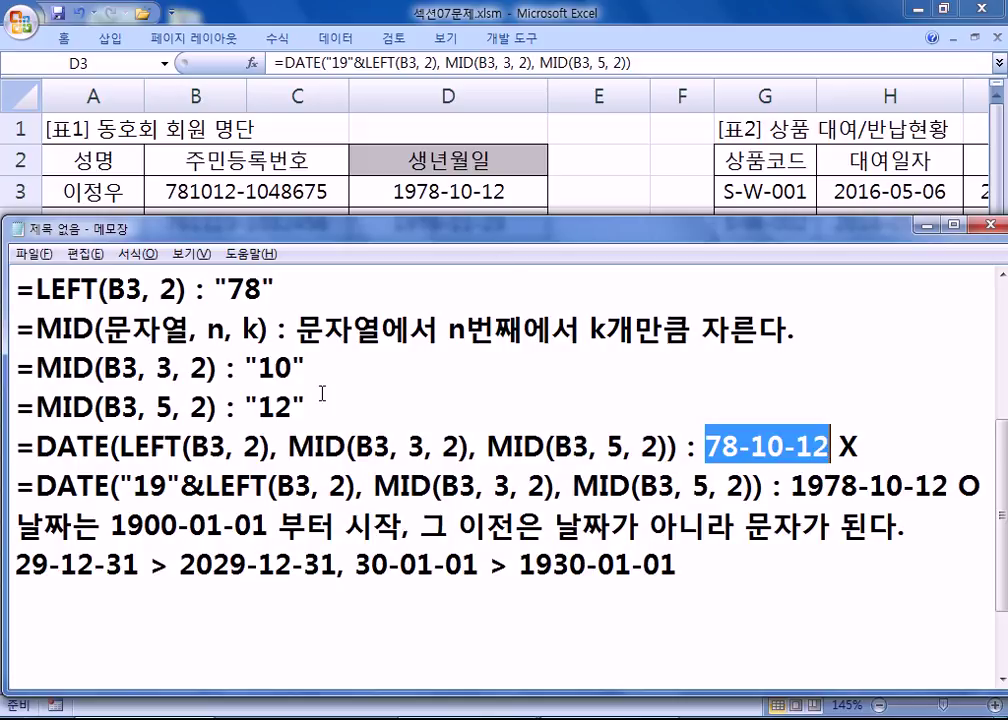
pyautogui.moveTo(181, 487); pyautogui.dragTo(205, 488)
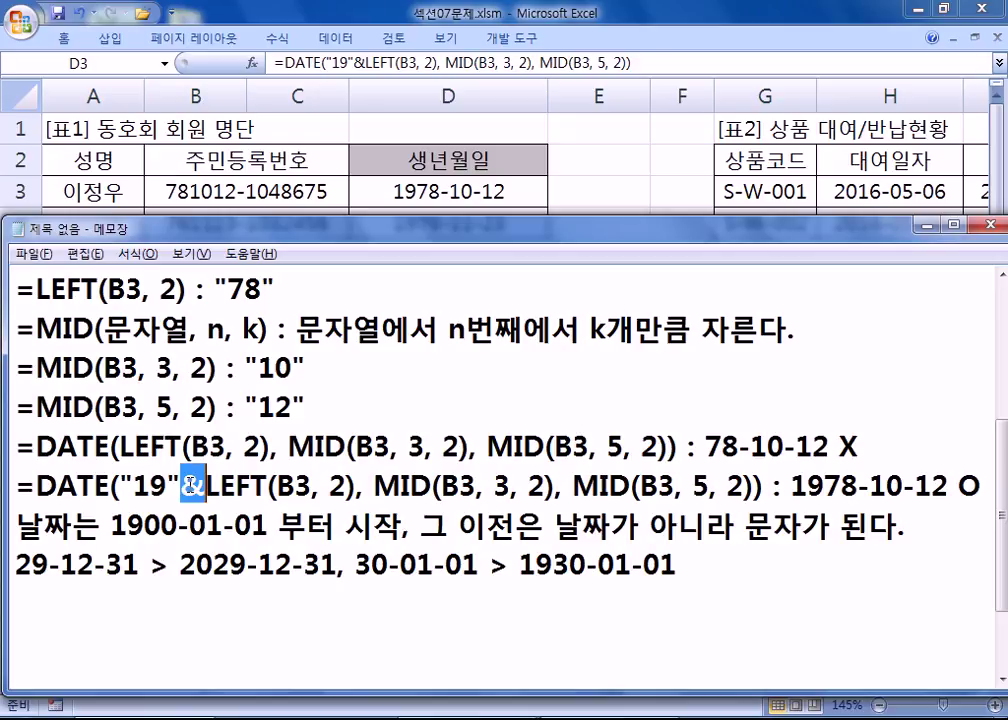
pyautogui.moveTo(134, 487); pyautogui.dragTo(166, 487)
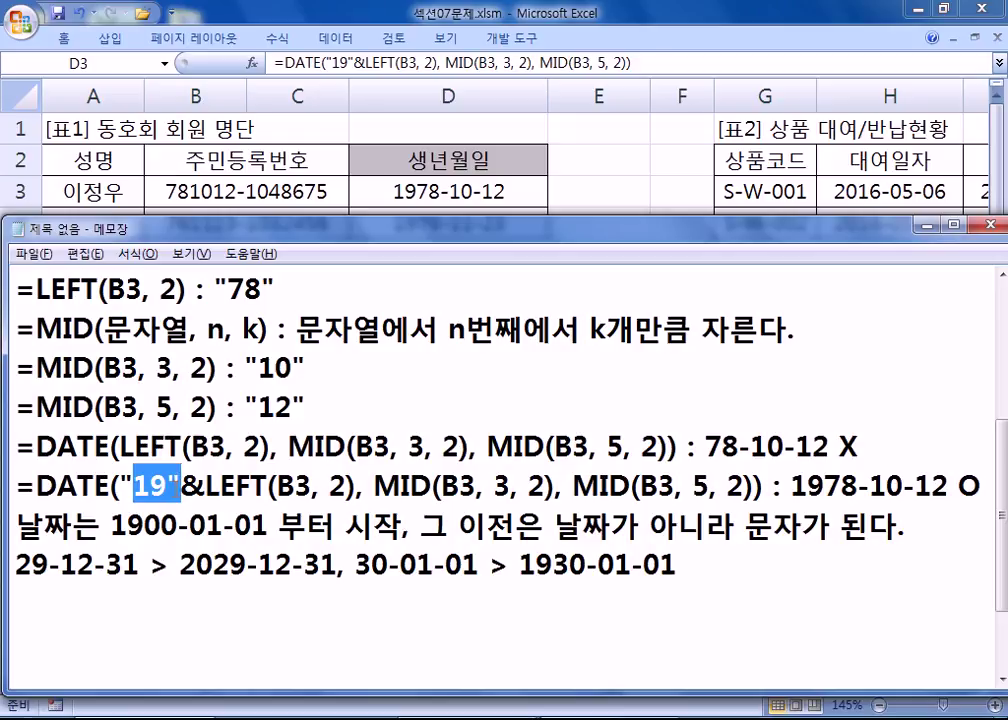
# Step: Add blank lines at the end of the notes and place the cursor a blank line below the date examples
pyautogui.click(338, 605)
pyautogui.scroll(-1, 340, 608)
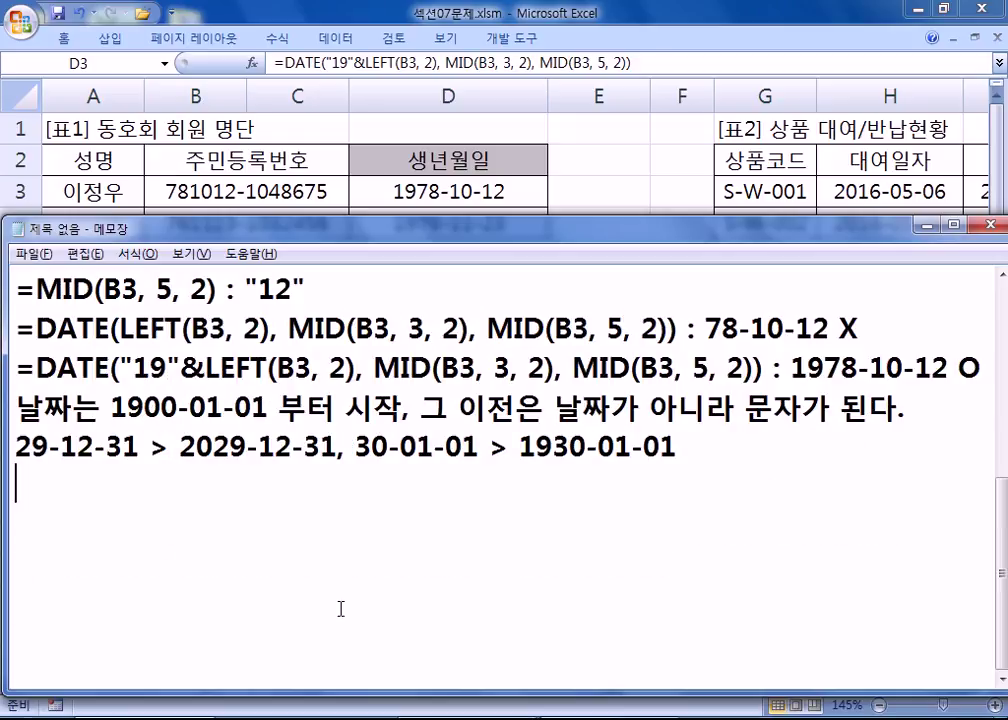
pyautogui.press('Return')
pyautogui.press('Return')
pyautogui.press('Return')
pyautogui.press('Return')
pyautogui.press('Return')
pyautogui.press('Return')
pyautogui.press('Return')
pyautogui.press('Return')
pyautogui.press('Up')
pyautogui.press('Up')
pyautogui.press('Up')
pyautogui.press('Up')
pyautogui.press('Up')
# Step: Write the second exercise heading "2) 대여일자와 반납일자를 이용하여 대여기간을 구하라." and switch back to Excel
pyautogui.write('2) ')
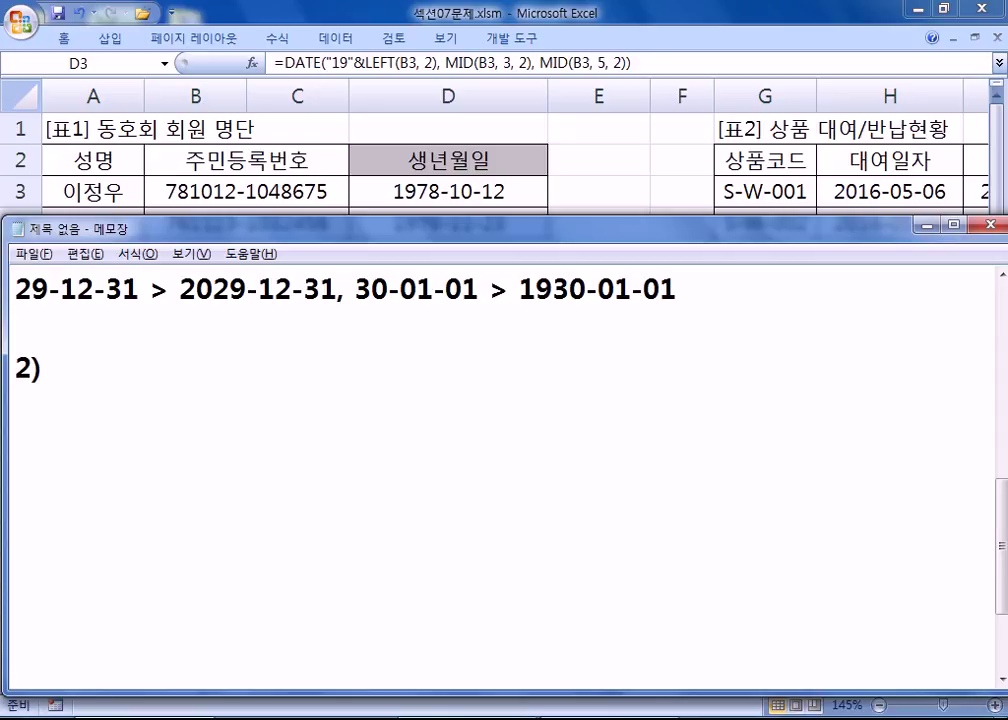
pyautogui.write('대여일자')
pyautogui.write('와 반나')
pyautogui.write('납일잘')
pyautogui.write('를 이용하여 ')
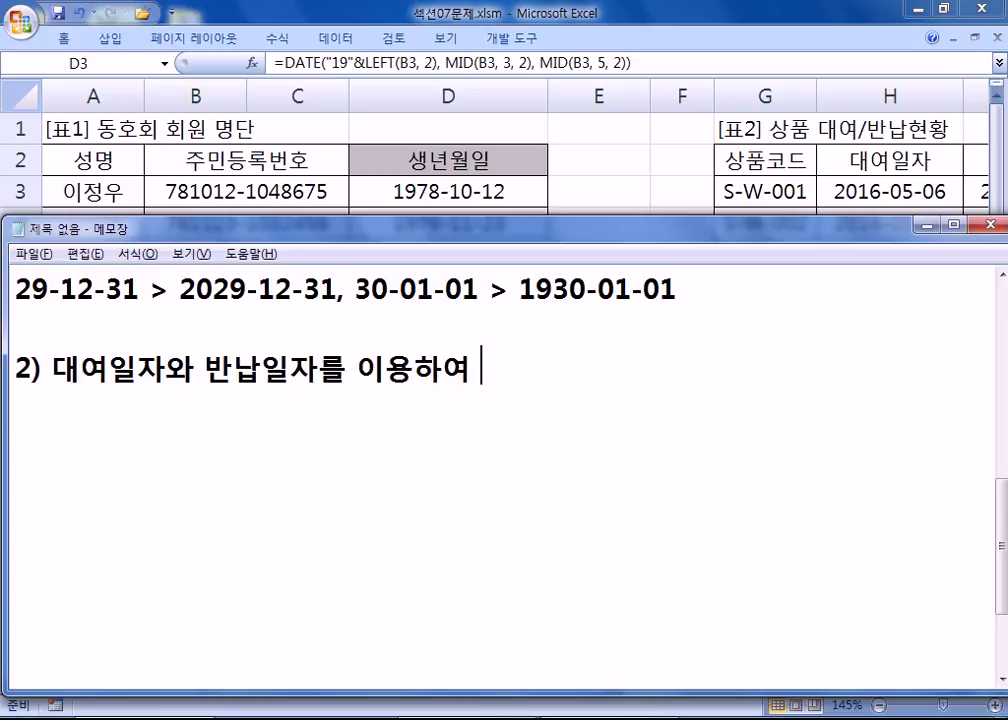
pyautogui.write('대여기간을 구하라.')
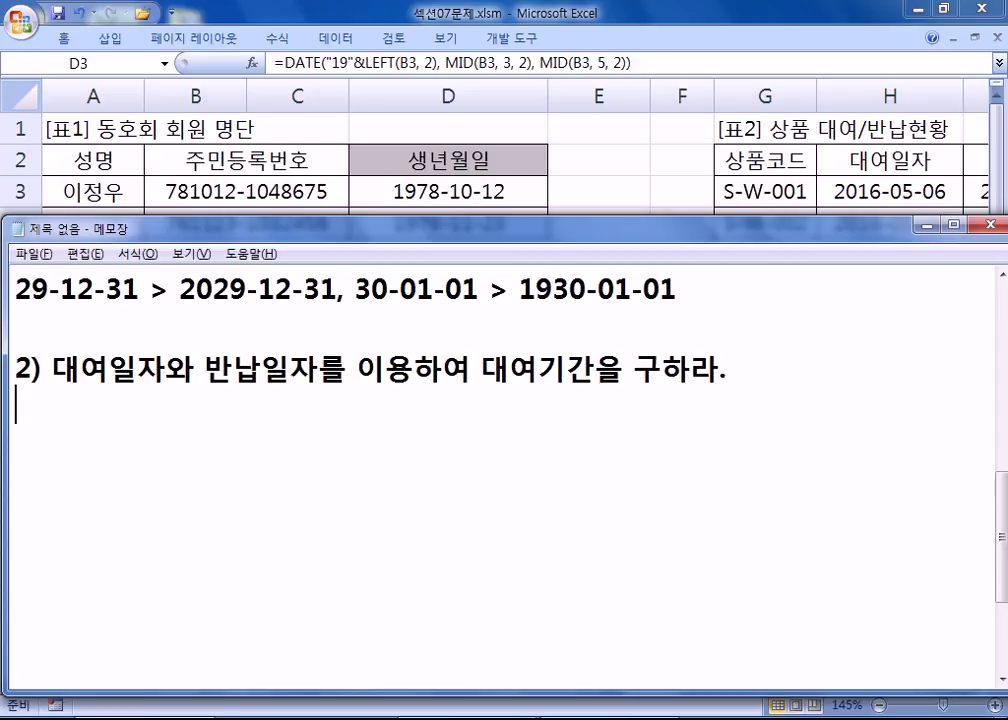
pyautogui.hotkey('alt', 'Tab')
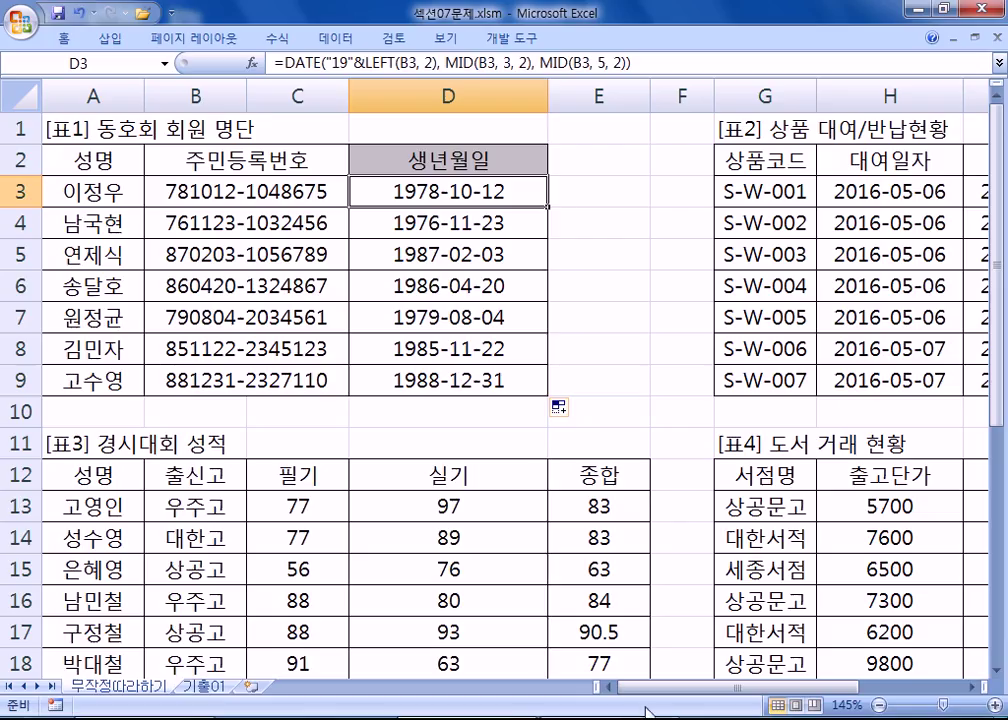
# Step: Select J3, the first empty cell of the rental period days column in table 2
pyautogui.moveTo(659, 689); pyautogui.dragTo(826, 690)
pyautogui.click(970, 688)
pyautogui.click(970, 688)
pyautogui.click(970, 688)
pyautogui.click(506, 192)
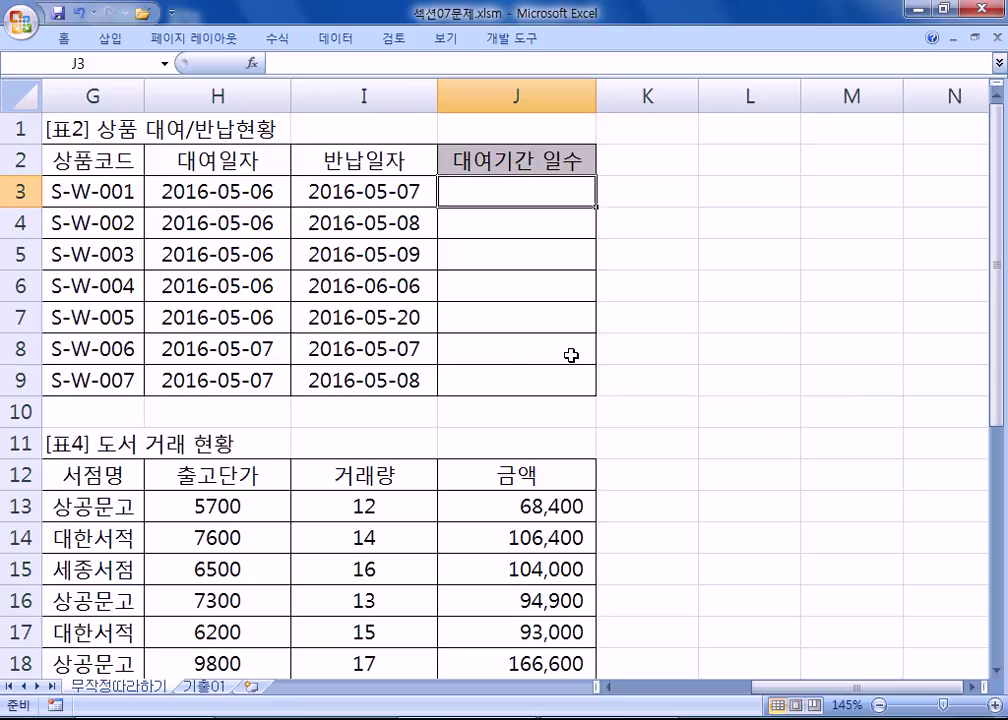
# Step: Switch to Notepad and write "=큰 날짜 - 작은 날짜 : 날짜사이의 간격" below the second exercise heading
pyautogui.hotkey('alt', 'Tab')
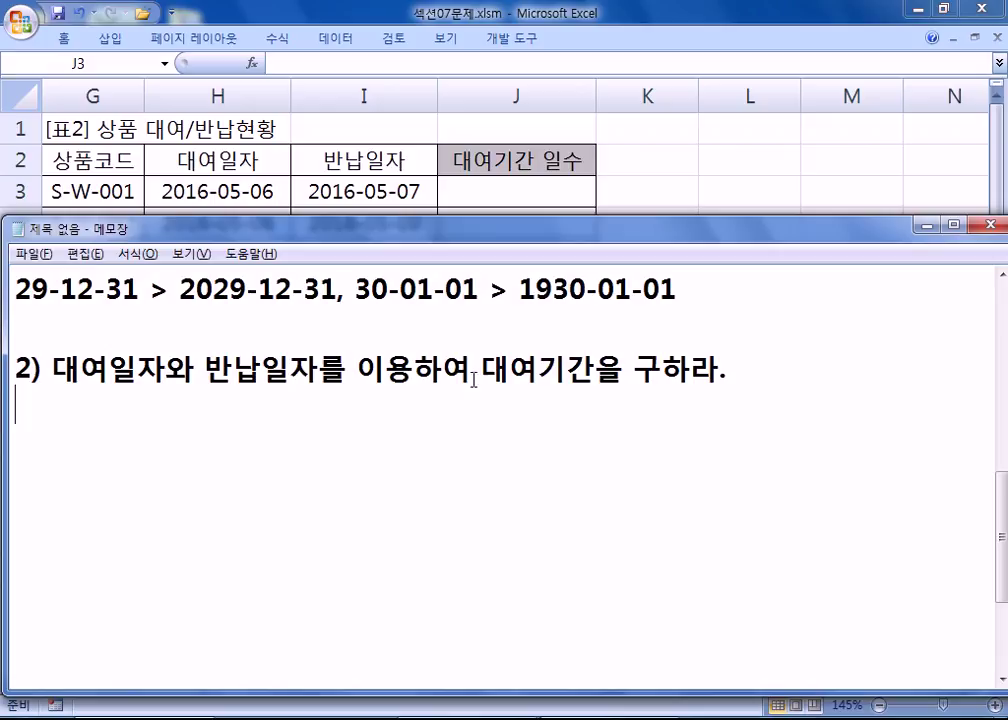
pyautogui.write('=ㅋ')
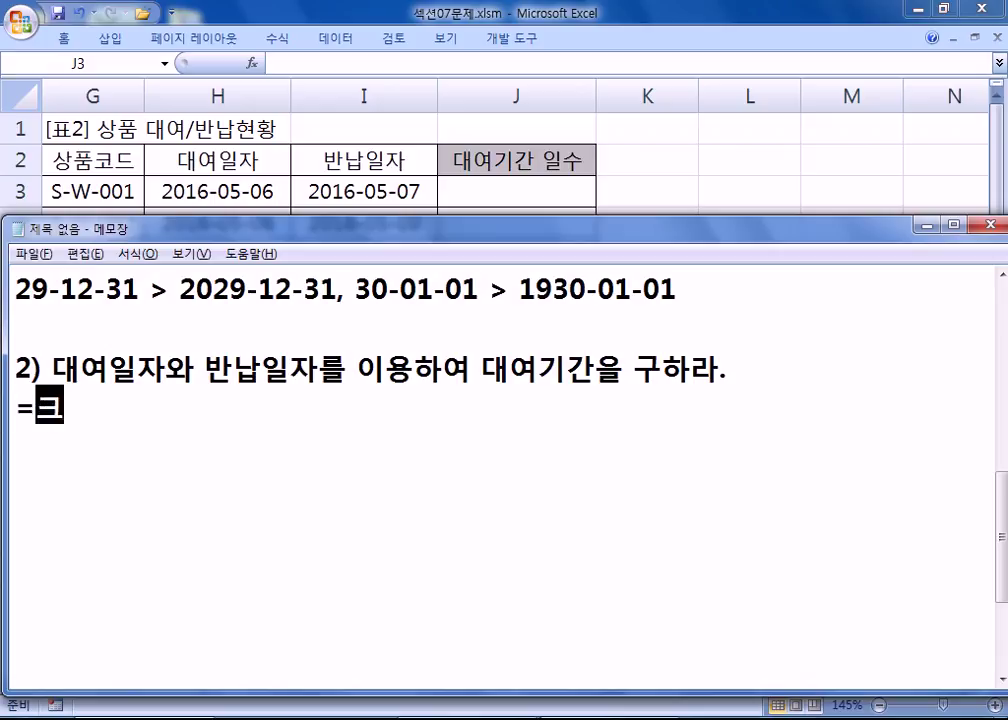
pyautogui.write('큰 날짜 -')
pyautogui.write(' 작은 날짜')
pyautogui.write(' :')
pyautogui.write(' 날짜사이')
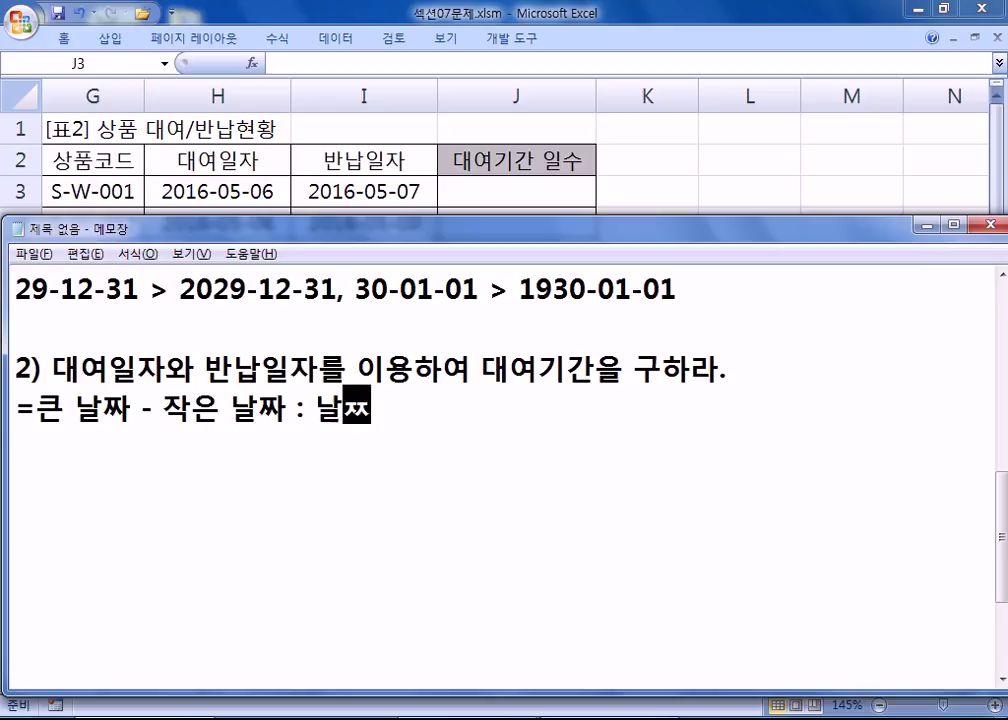
pyautogui.write('의 간격')
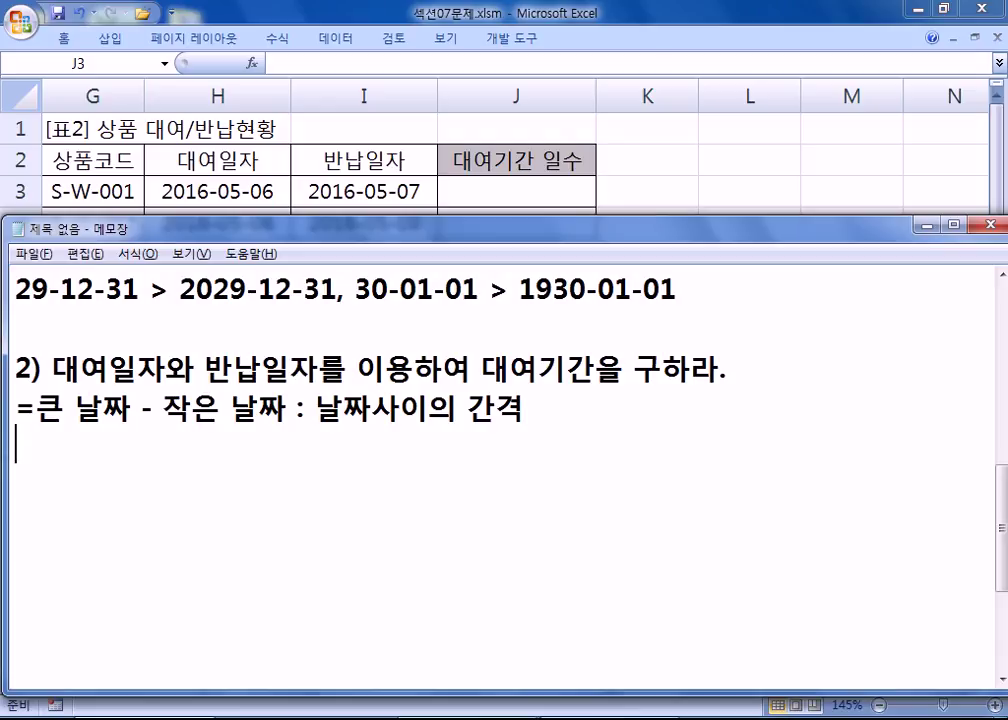
# Step: Begin a new line in the notes with "=WORKDAY(" and switch back to Excel
pyautogui.write('=WORK')
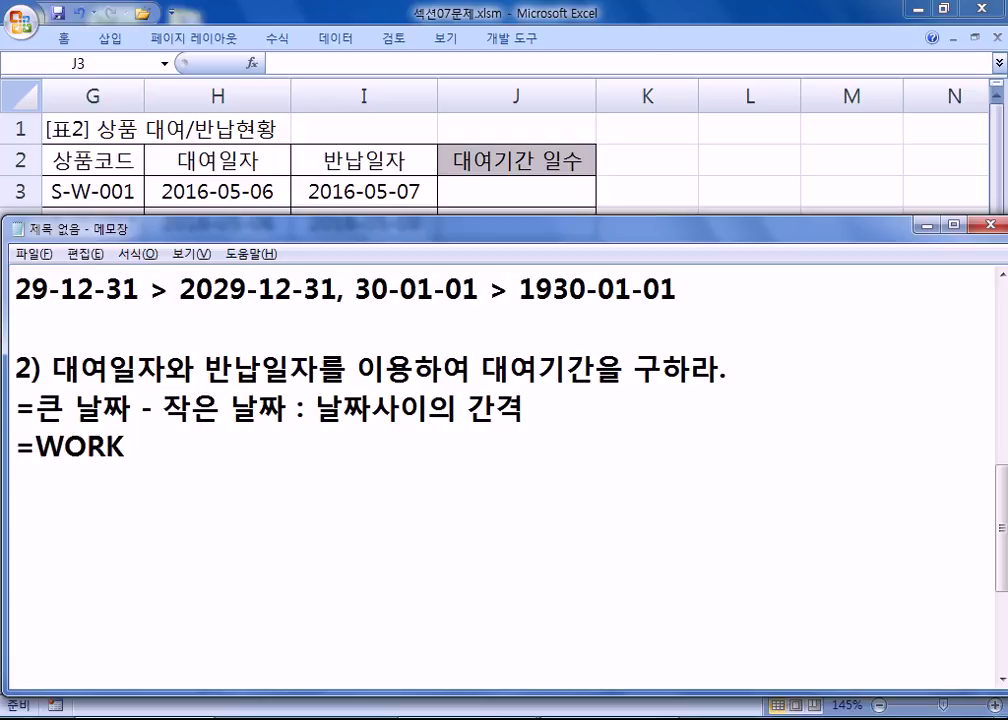
pyautogui.write('DAY(')
pyautogui.hotkey('alt', 'Tab')
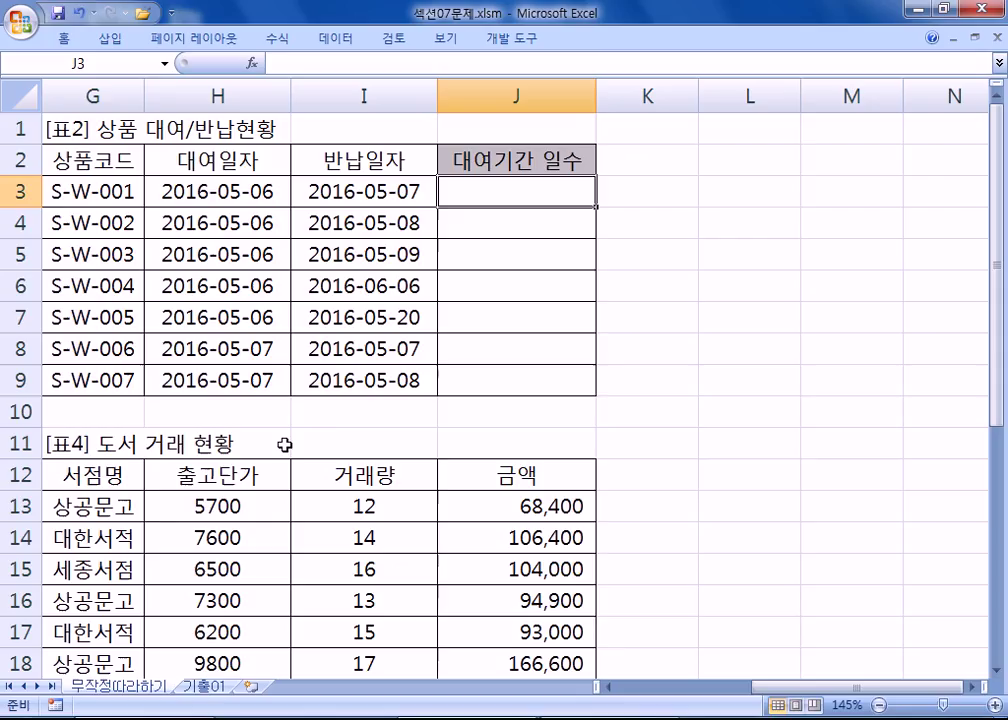
# Step: Begin a WORKDAY formula in L3 with H3 as the start date and 45 as the number of days
pyautogui.click(716, 192)
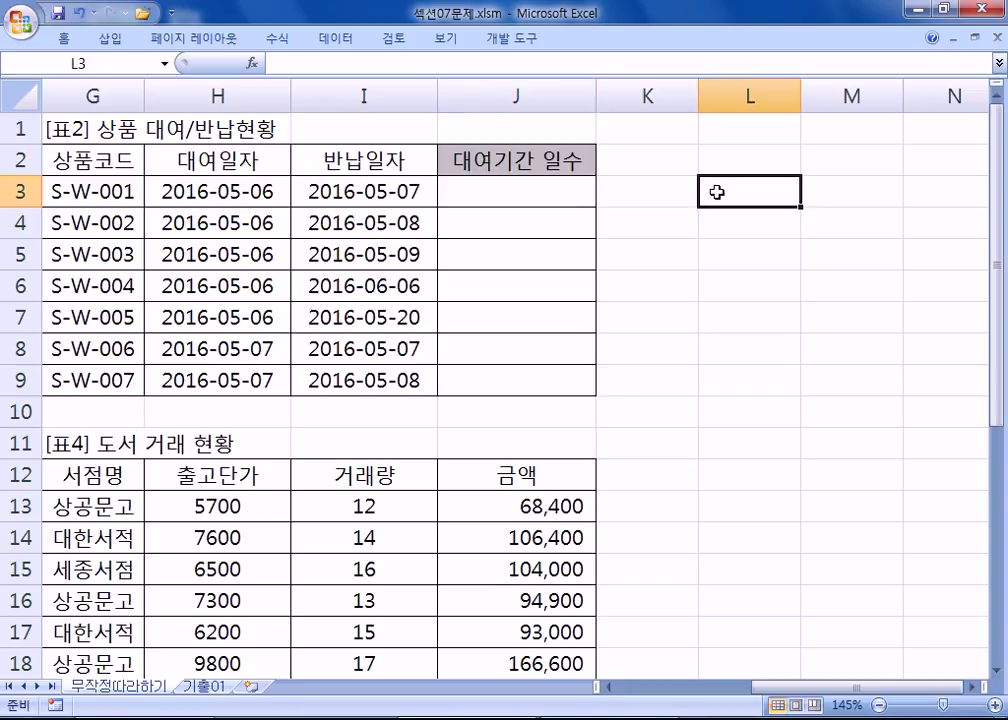
pyautogui.write('=WORDK')
pyautogui.press('BackSpace')
pyautogui.press('BackSpace')
pyautogui.write('K')
pyautogui.press('Tab')
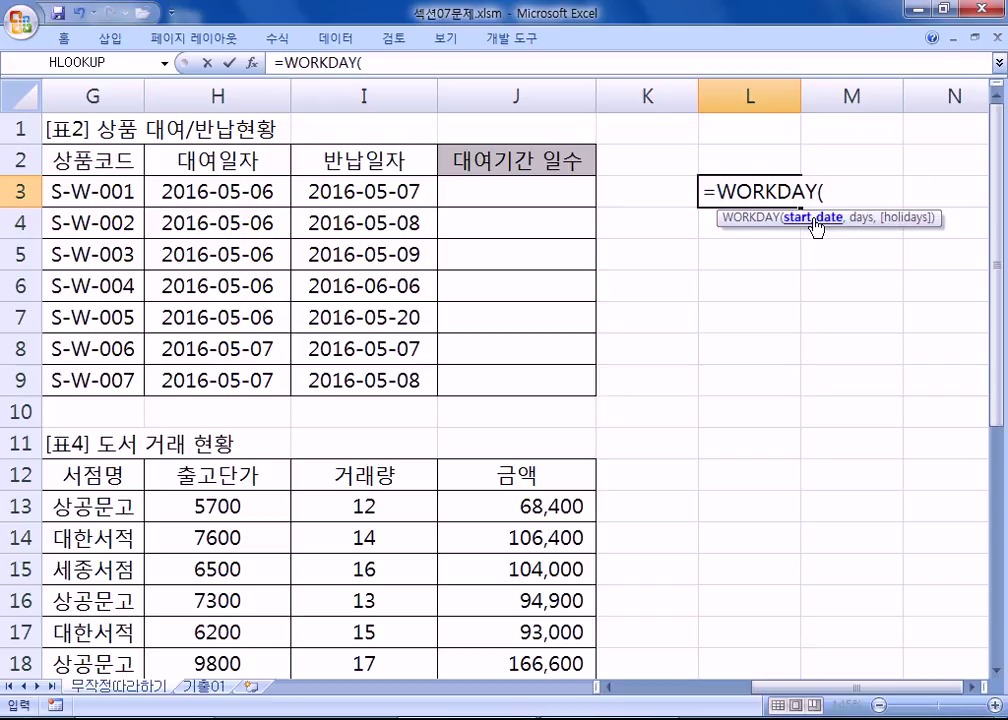
pyautogui.click(247, 188)
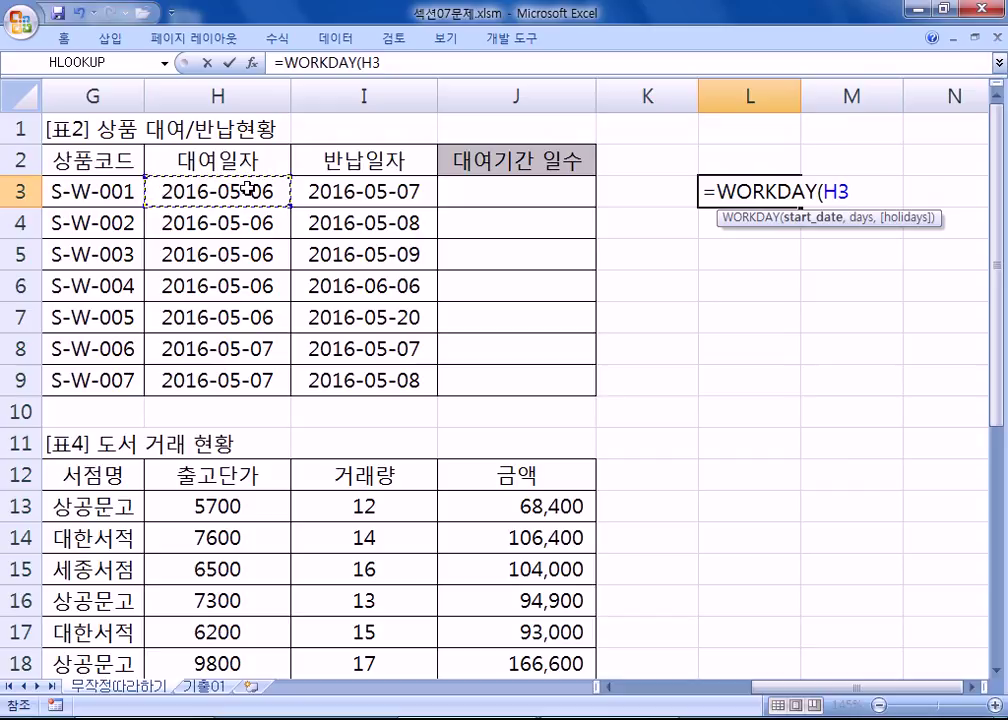
pyautogui.write(',')
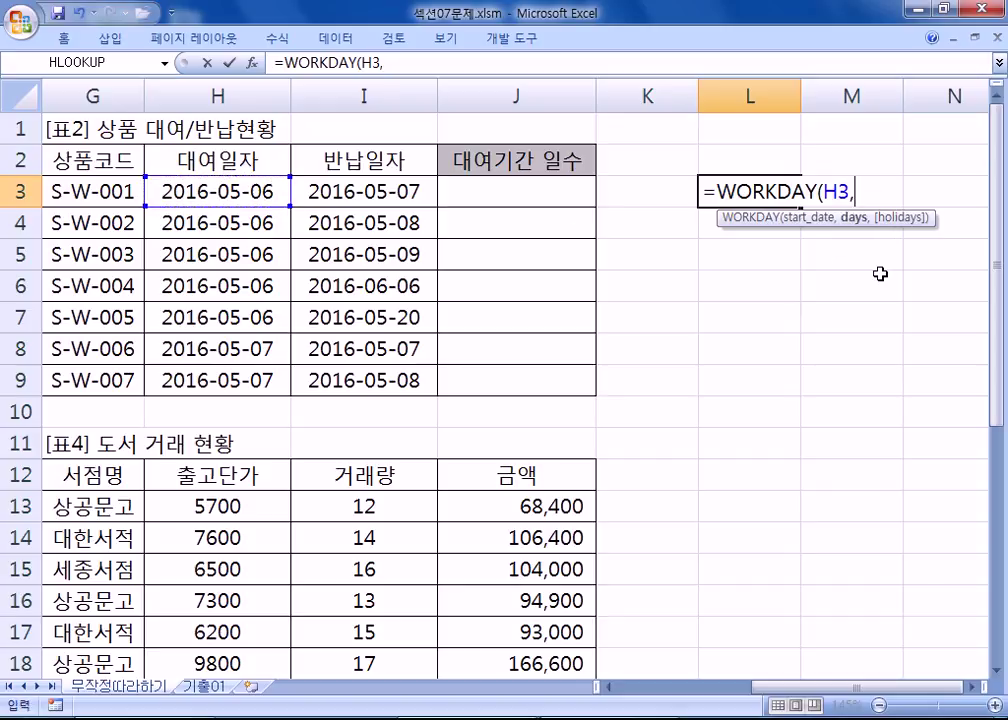
pyautogui.write('45')
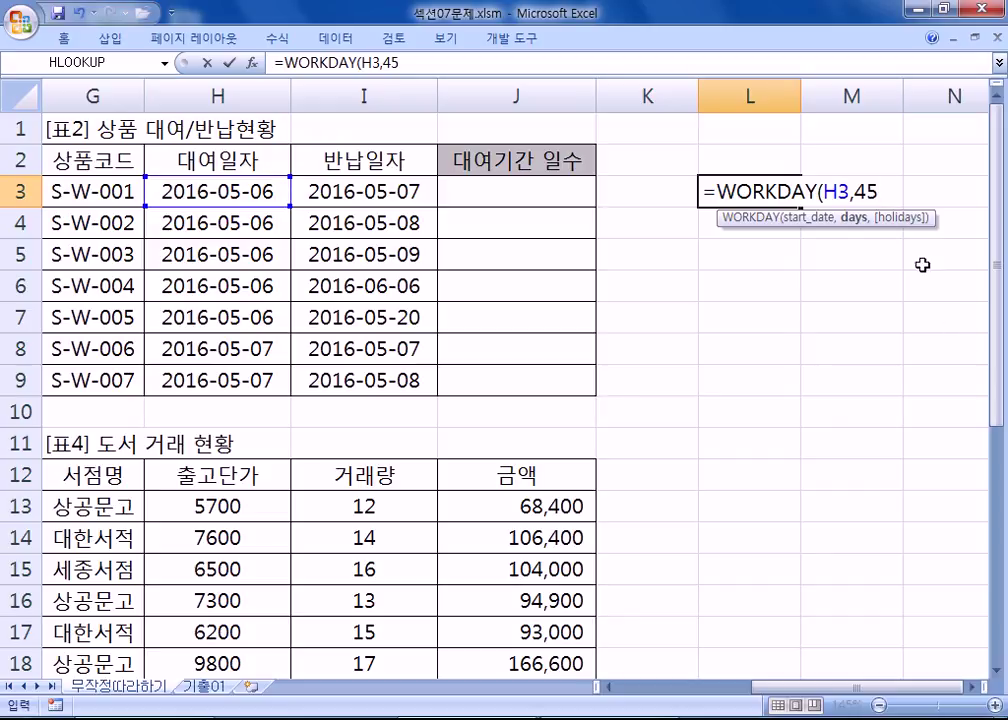
# Step: Try I8:I9 and L7:M12 as the holidays argument of the WORKDAY formula, removing each again
pyautogui.write(',')
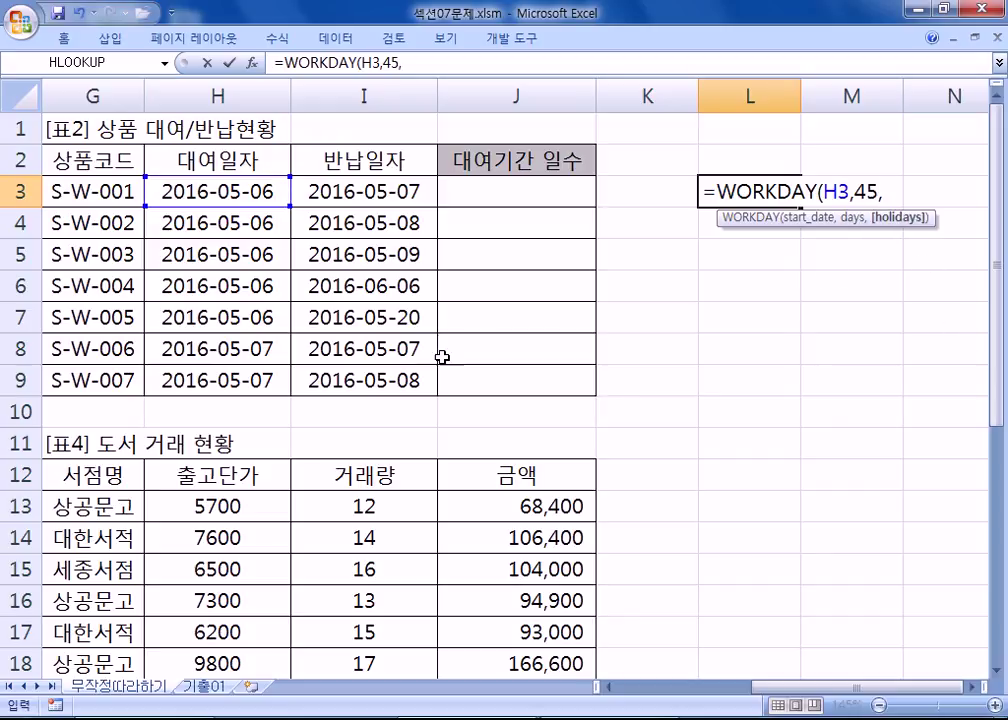
pyautogui.click(400, 382)
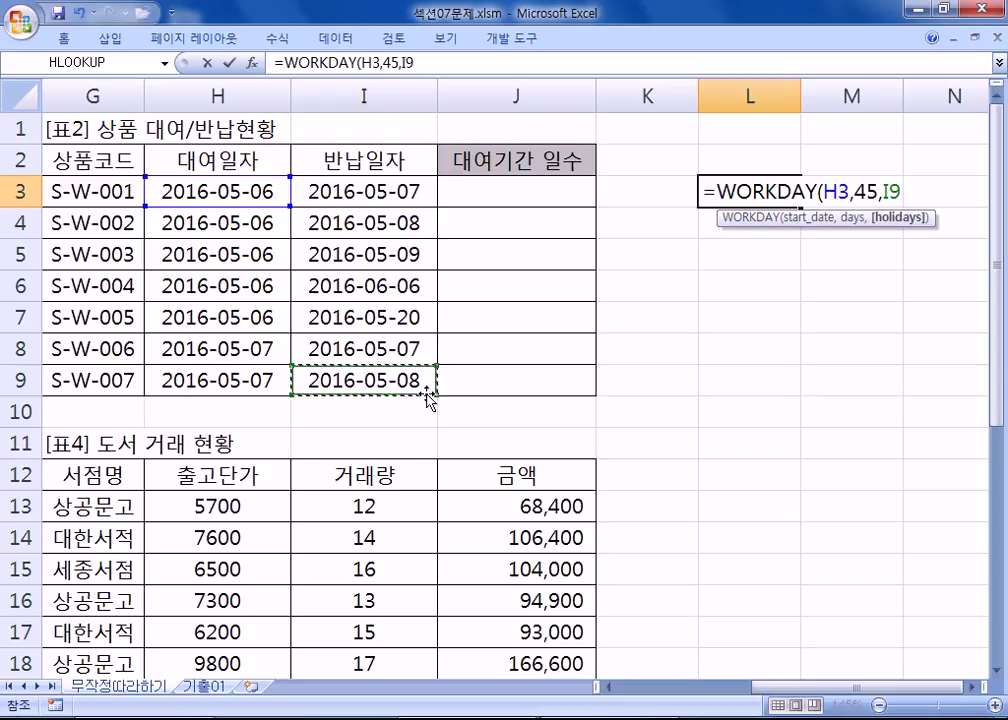
pyautogui.keyDown('shift'); pyautogui.click(394, 349); pyautogui.keyUp('shift')
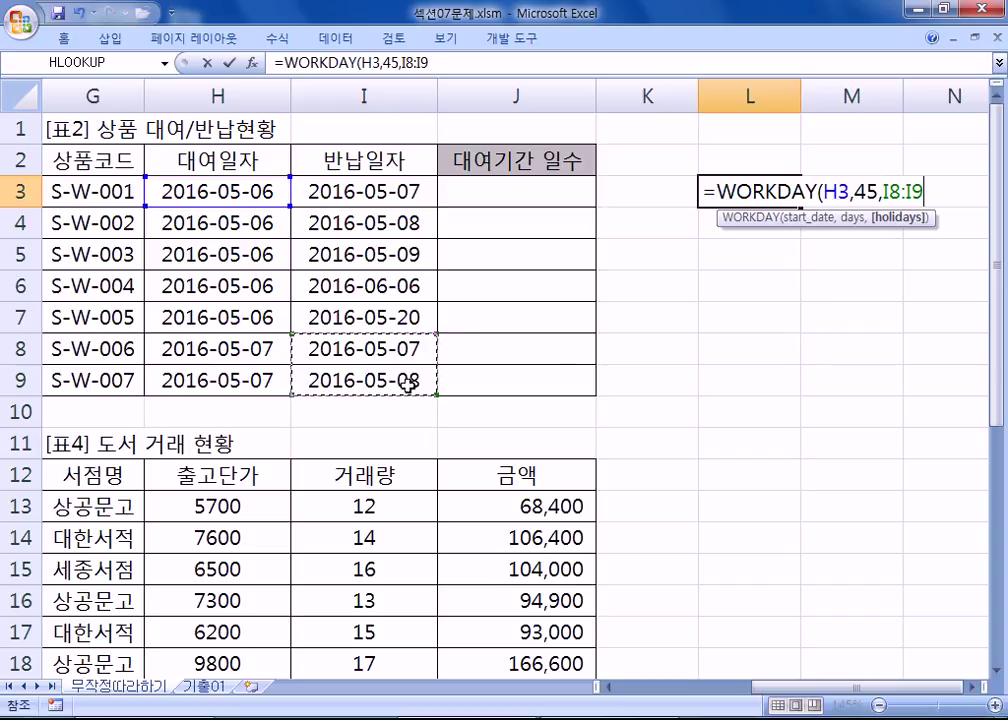
pyautogui.press('BackSpace')
pyautogui.press('BackSpace')
pyautogui.press('BackSpace')
pyautogui.press('BackSpace')
pyautogui.press('BackSpace')
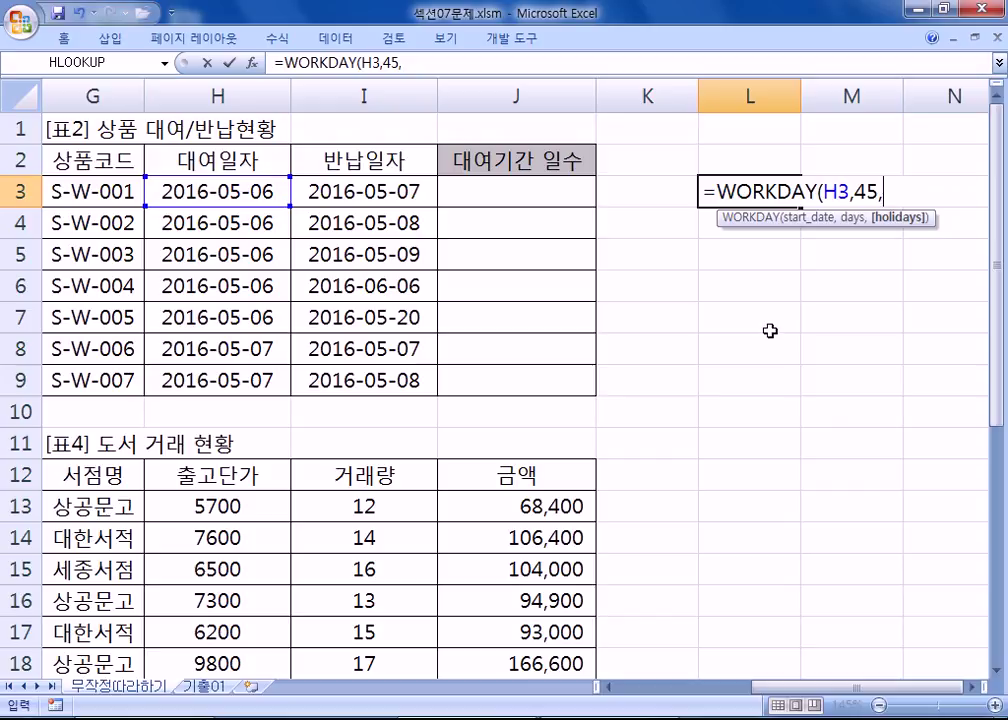
pyautogui.moveTo(708, 324); pyautogui.dragTo(808, 467)
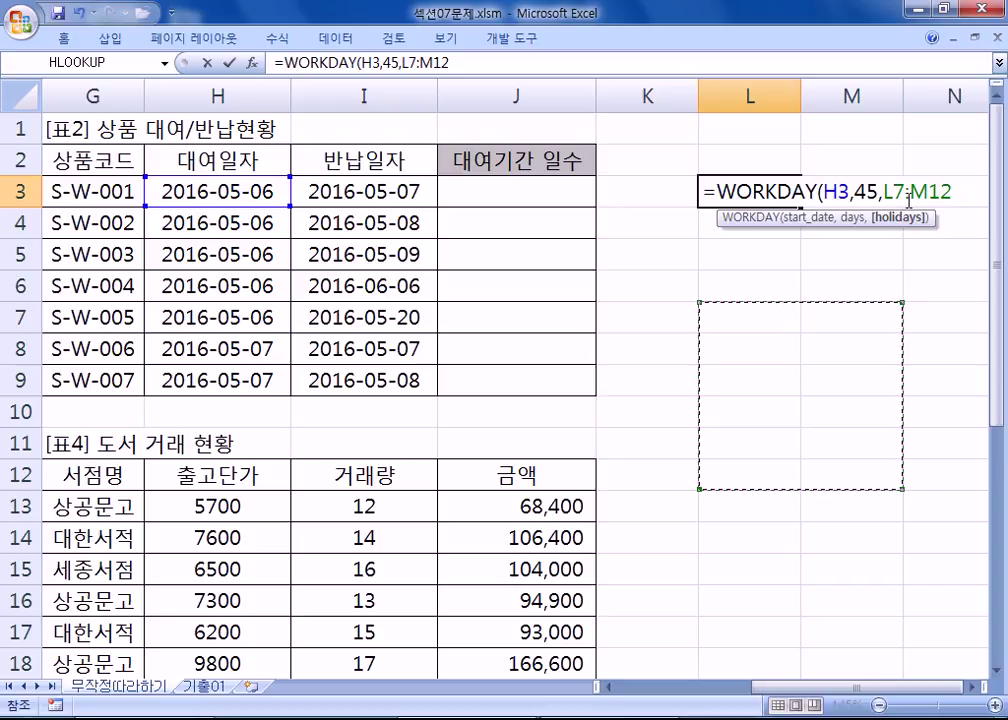
pyautogui.moveTo(880, 199); pyautogui.dragTo(950, 191)
pyautogui.press('BackSpace')
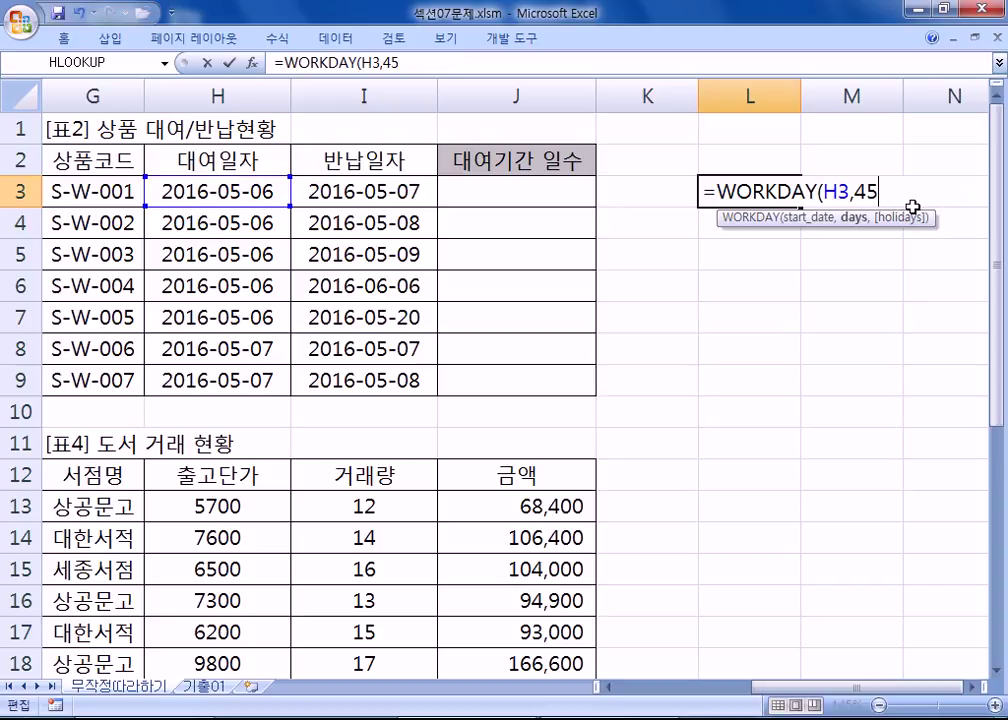
# Step: Complete the WORKDAY formula in L3 and format the cell as a date of the type *2001-03-14
pyautogui.press('Return')
pyautogui.click(745, 193)
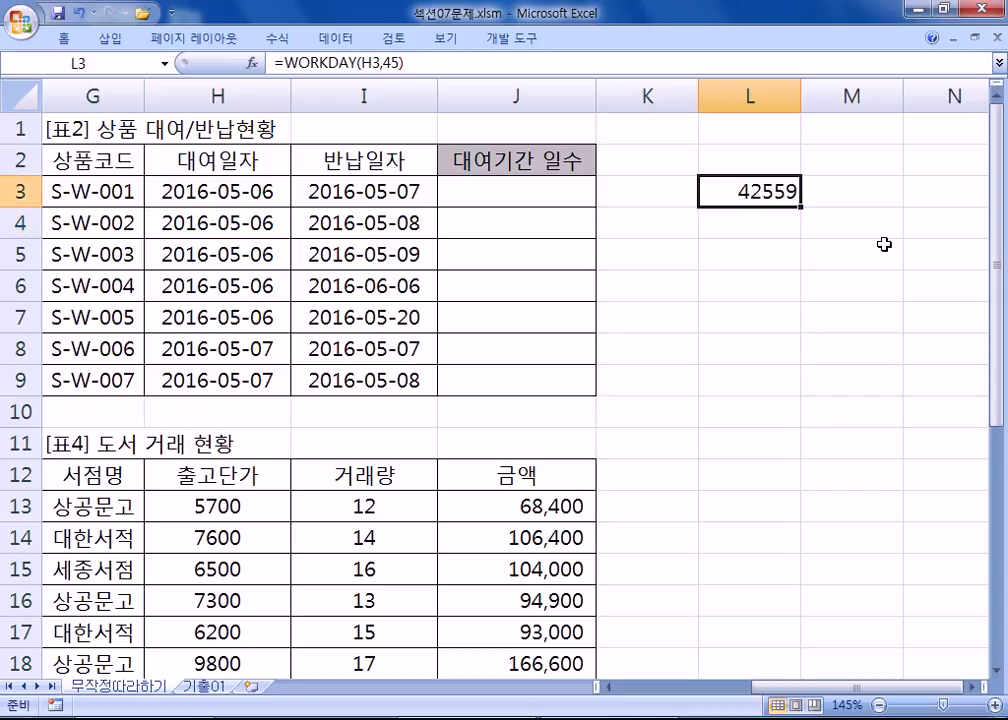
pyautogui.hotkey('ctrl', '1')
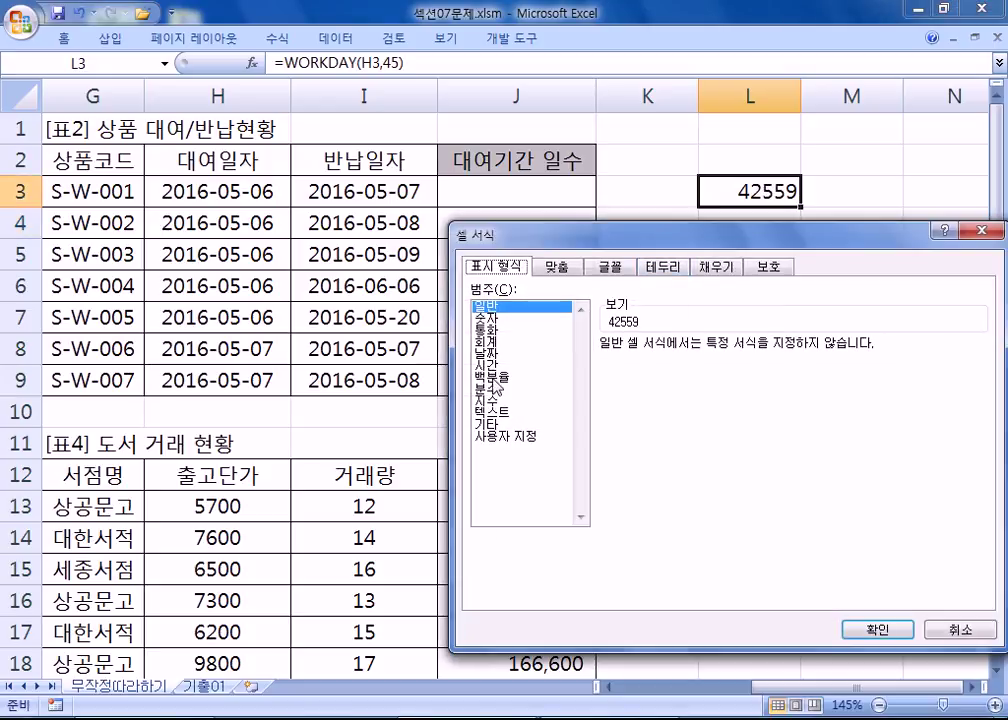
pyautogui.click(486, 353)
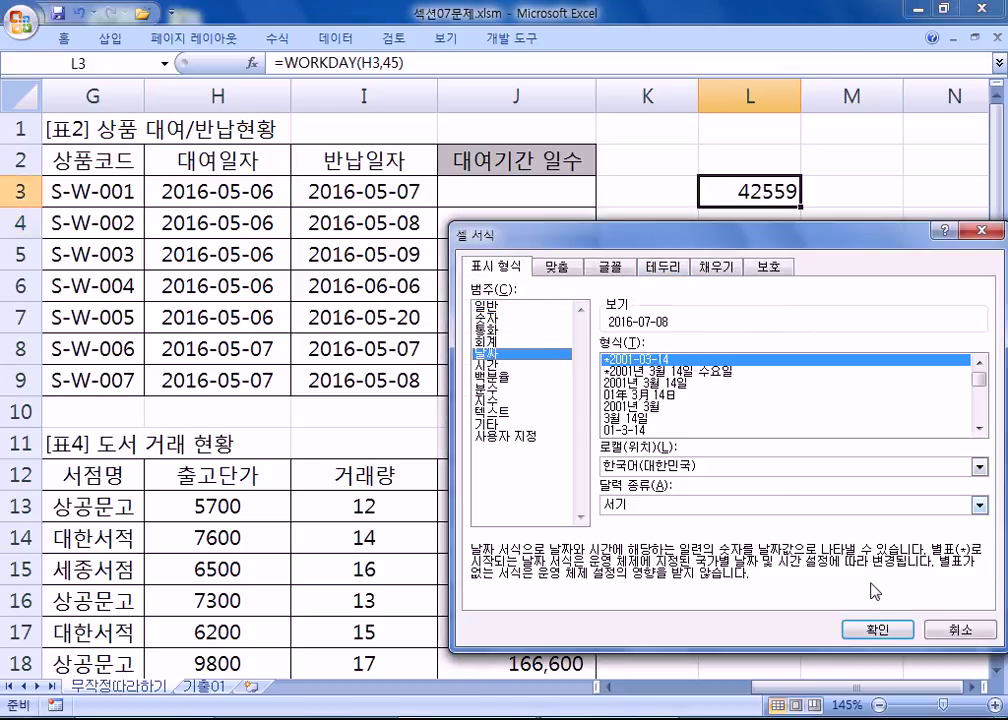
pyautogui.click(884, 632)
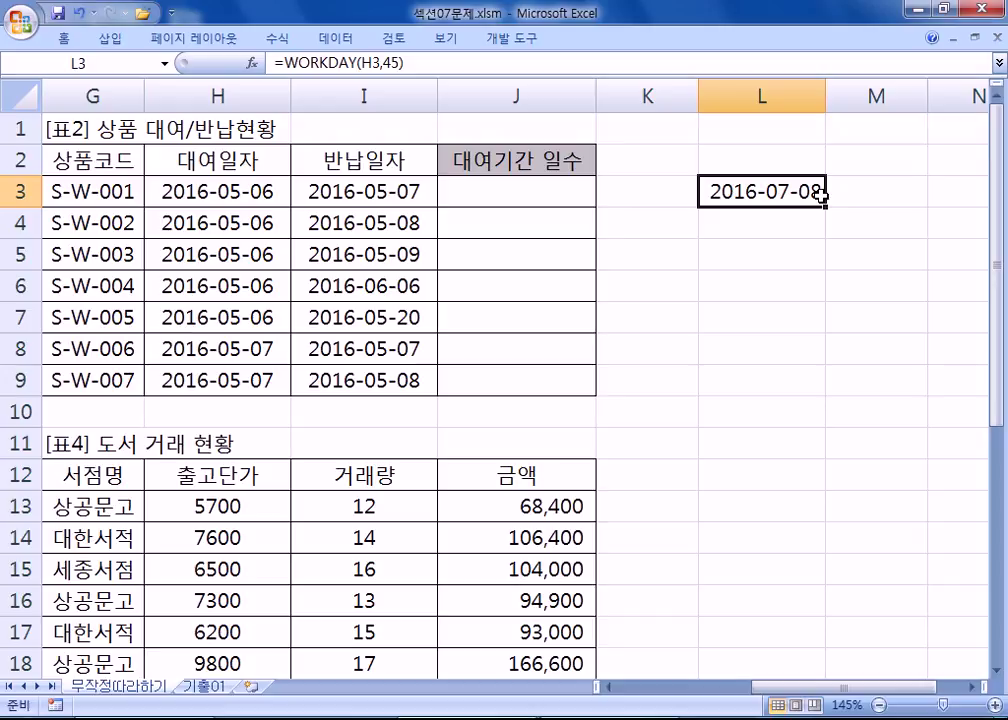
# Step: Change the number of days in L3's WORKDAY formula to 4
pyautogui.press('F2')
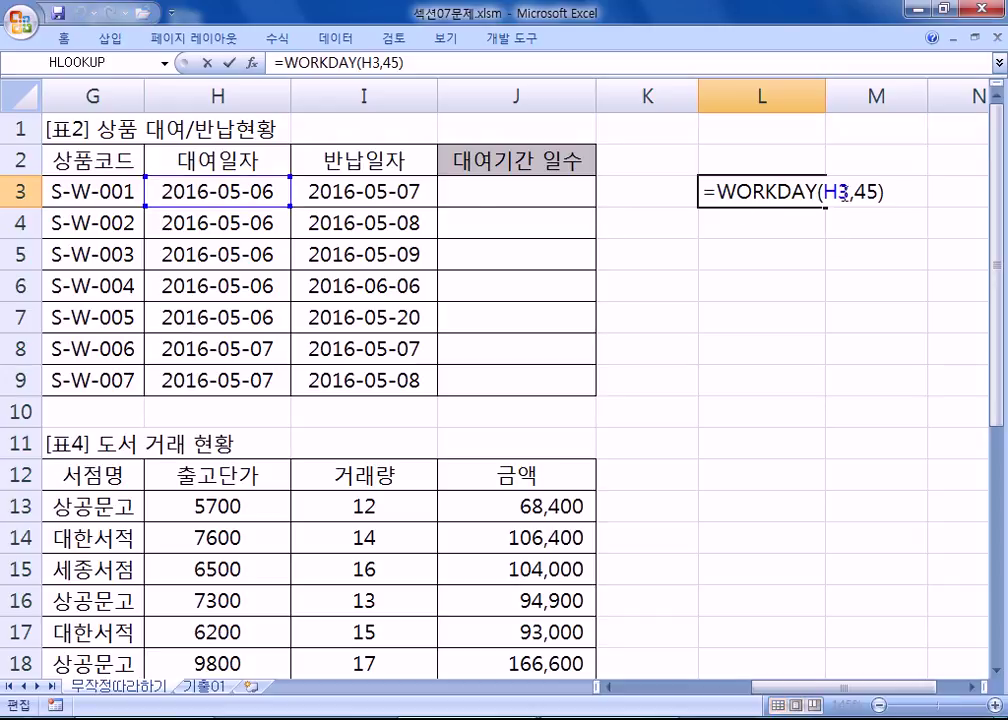
pyautogui.click(866, 191)
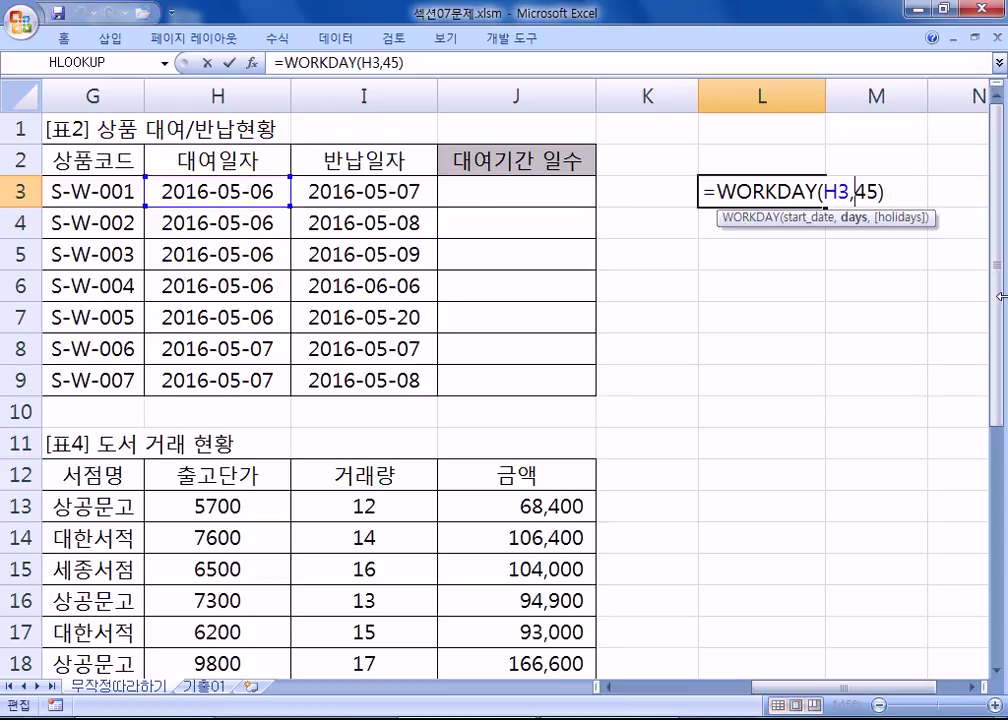
pyautogui.press('Delete')
pyautogui.press('Delete')
pyautogui.write('4')
pyautogui.press('Return')
pyautogui.press('Up')
# Step: Compare the WORKDAY formula and result in L3 with the rental date in H3
pyautogui.press('F2')
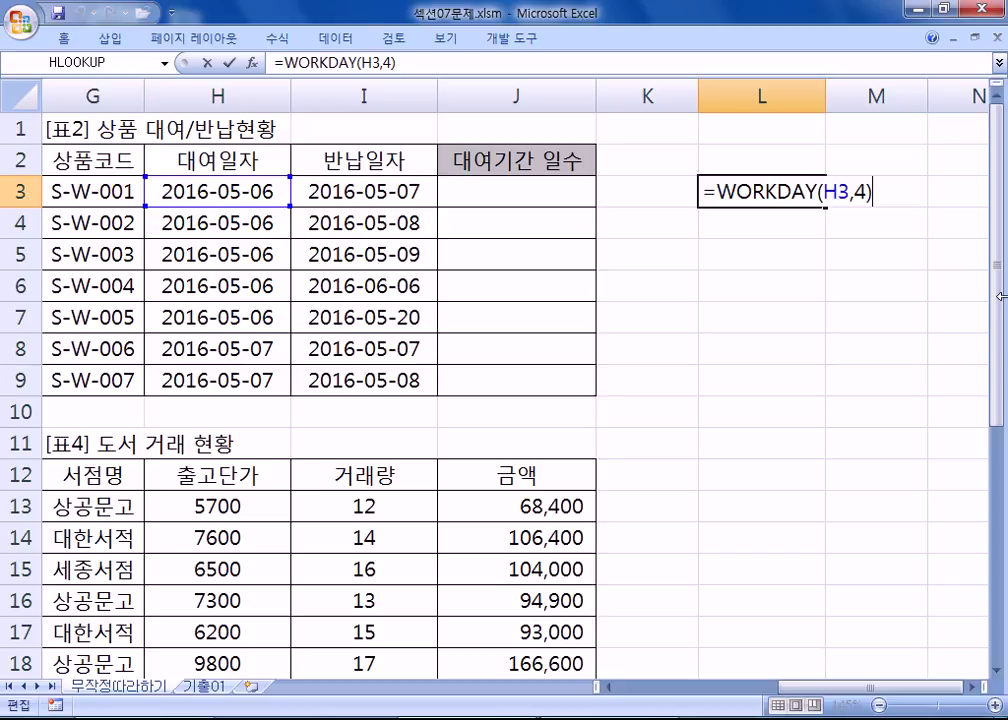
pyautogui.press('Return')
pyautogui.press('Up')
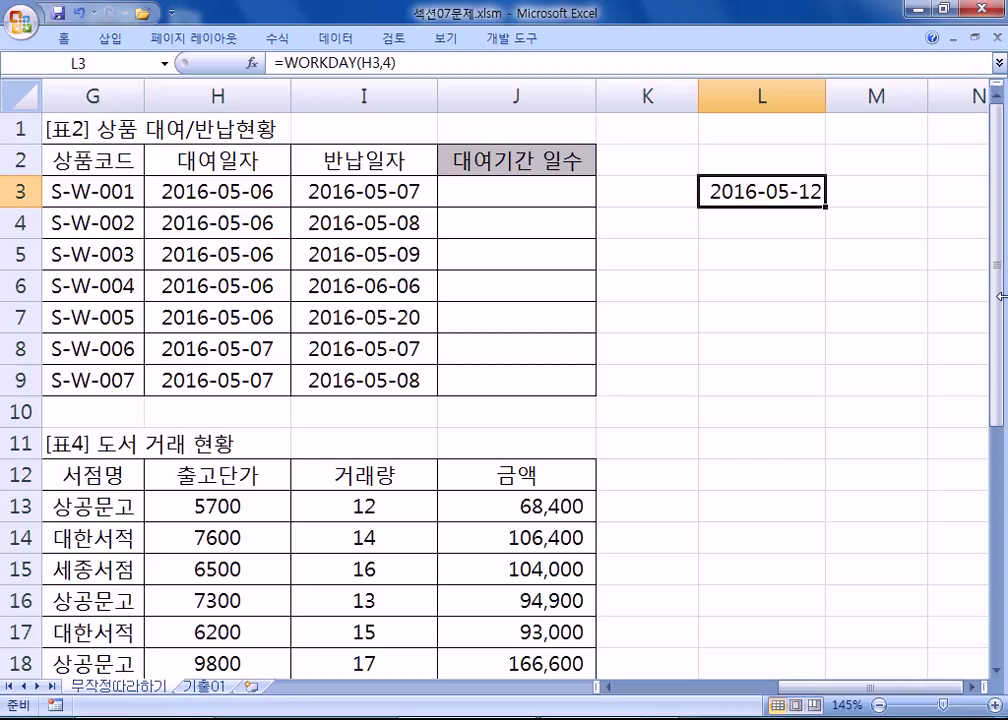
pyautogui.press('Left')
pyautogui.press('Left')
pyautogui.press('Left')
pyautogui.press('Left')
pyautogui.press('Right')
pyautogui.press('Right')
pyautogui.press('Right')
pyautogui.press('Right')
pyautogui.press('F2')
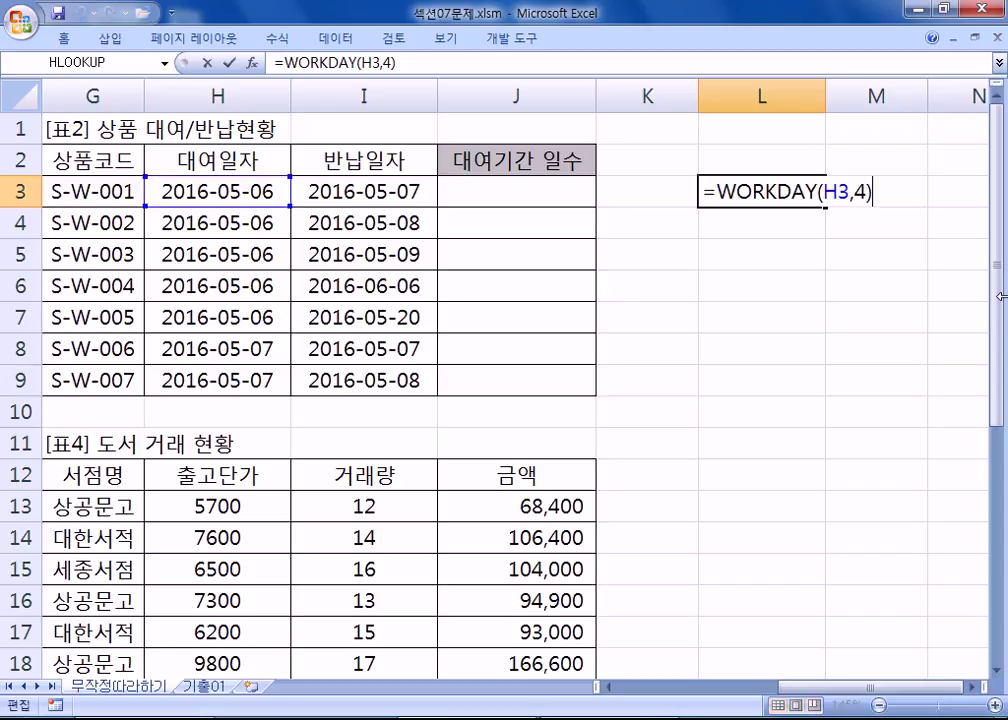
pyautogui.hotkey('ctrl', 'Return')
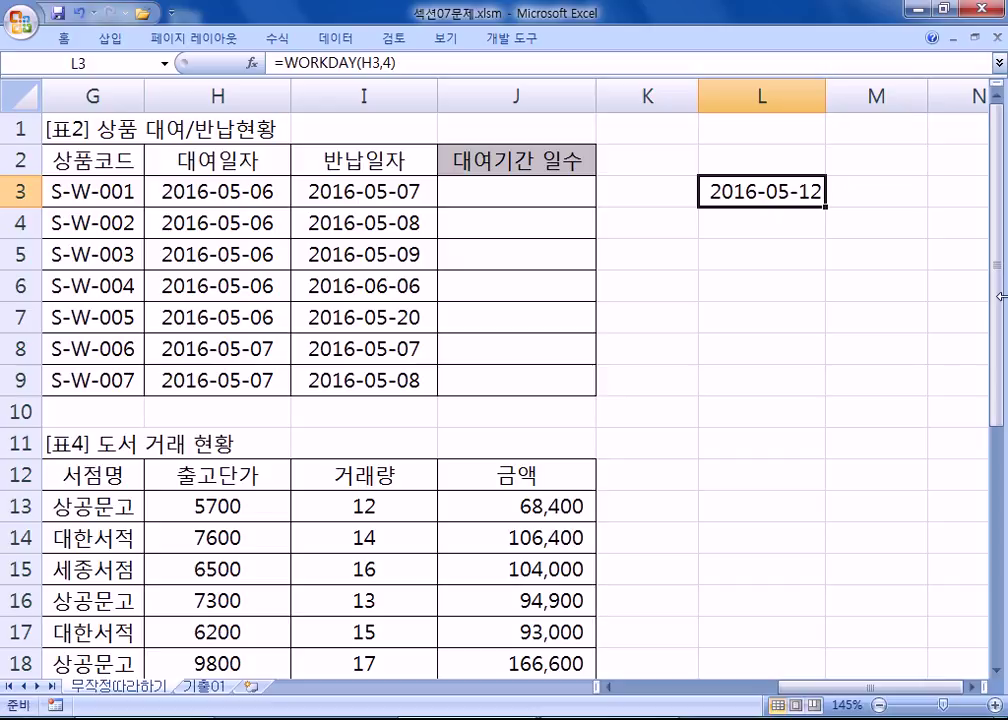
# Step: Examine the first product's rental and return dates by selecting H3:I3, and return to the WORKDAY result in L3
pyautogui.press('Left')
pyautogui.press('Left')
pyautogui.press('Left')
pyautogui.press('Left')
pyautogui.press('Right')
pyautogui.press('Left')
pyautogui.hotkey('shift', 'Right')
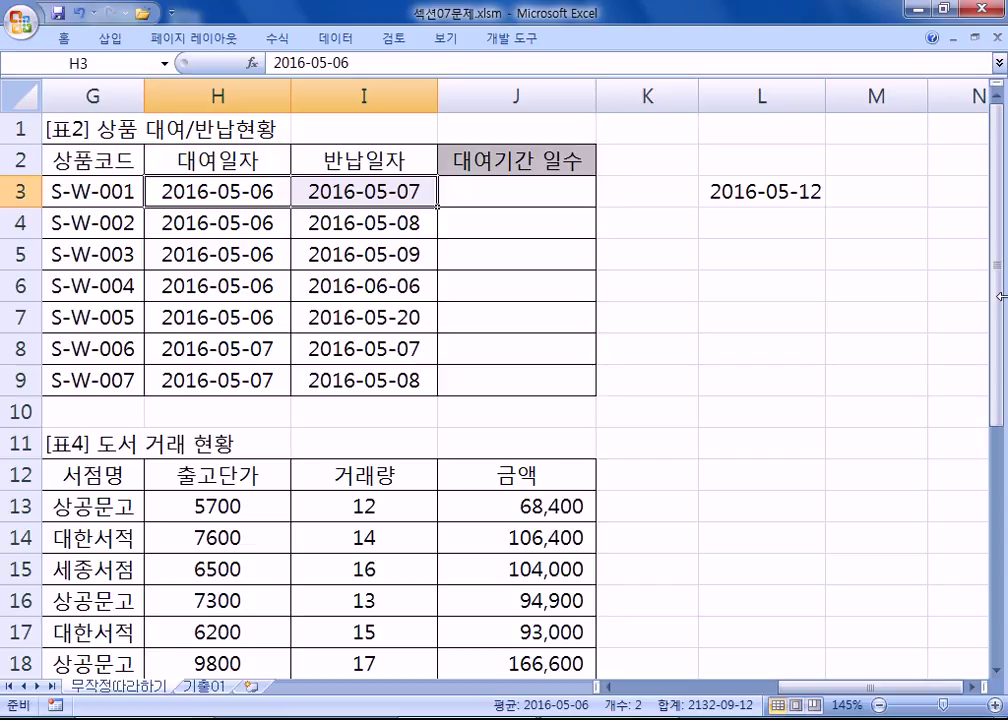
pyautogui.press('Right')
pyautogui.press('Right')
pyautogui.press('Right')
pyautogui.press('Right')
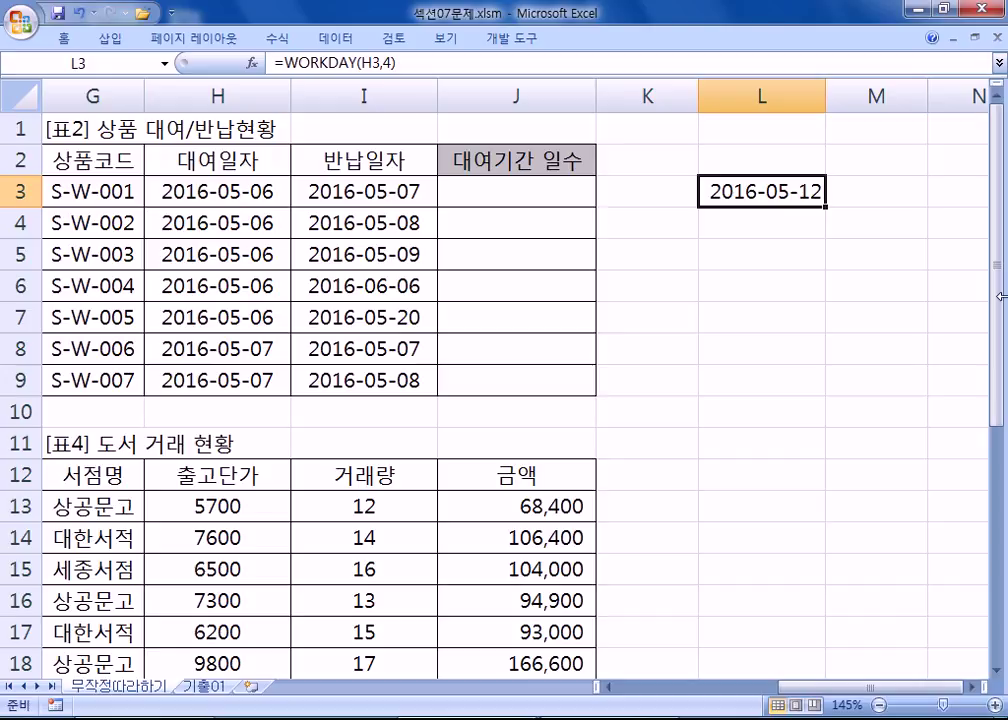
pyautogui.click(615, 224)
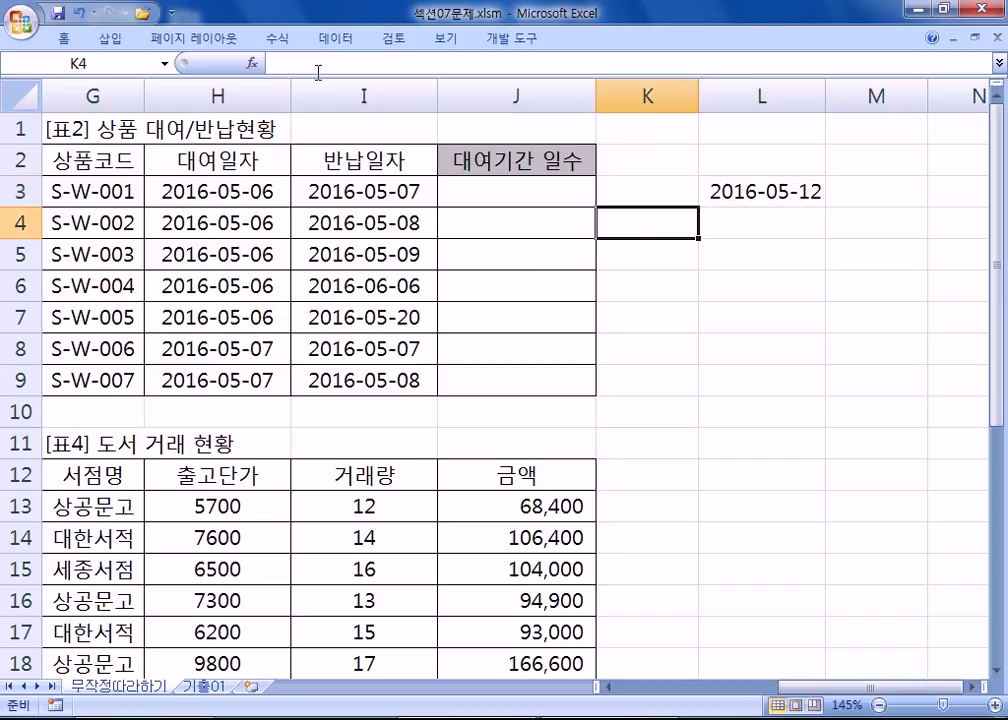
pyautogui.click(253, 62)
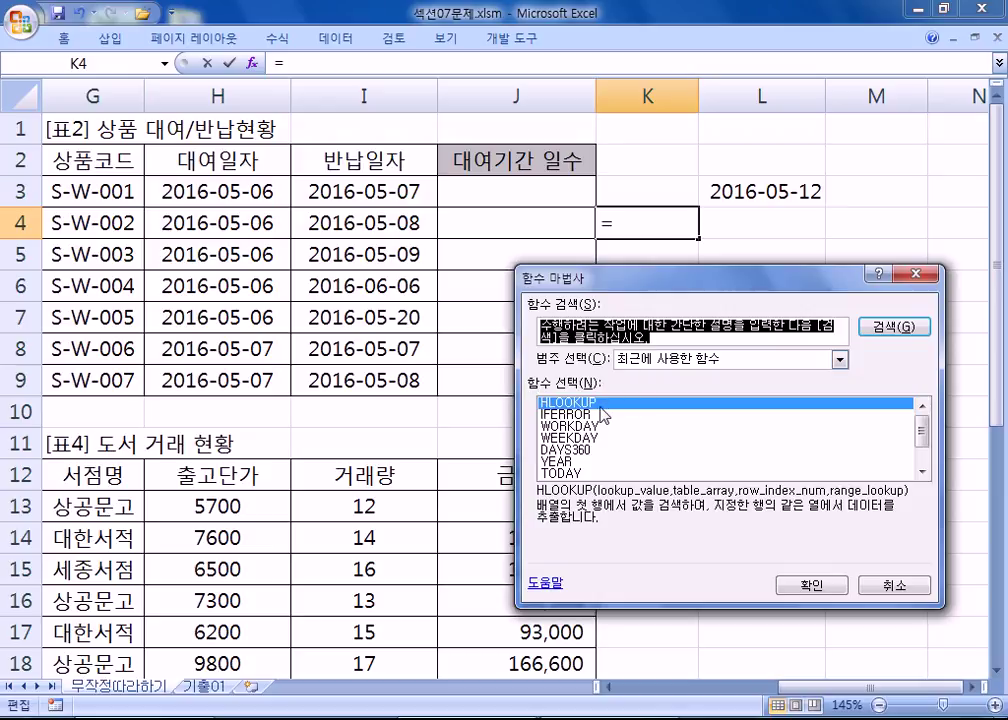
pyautogui.press('Escape')
pyautogui.click(745, 224)
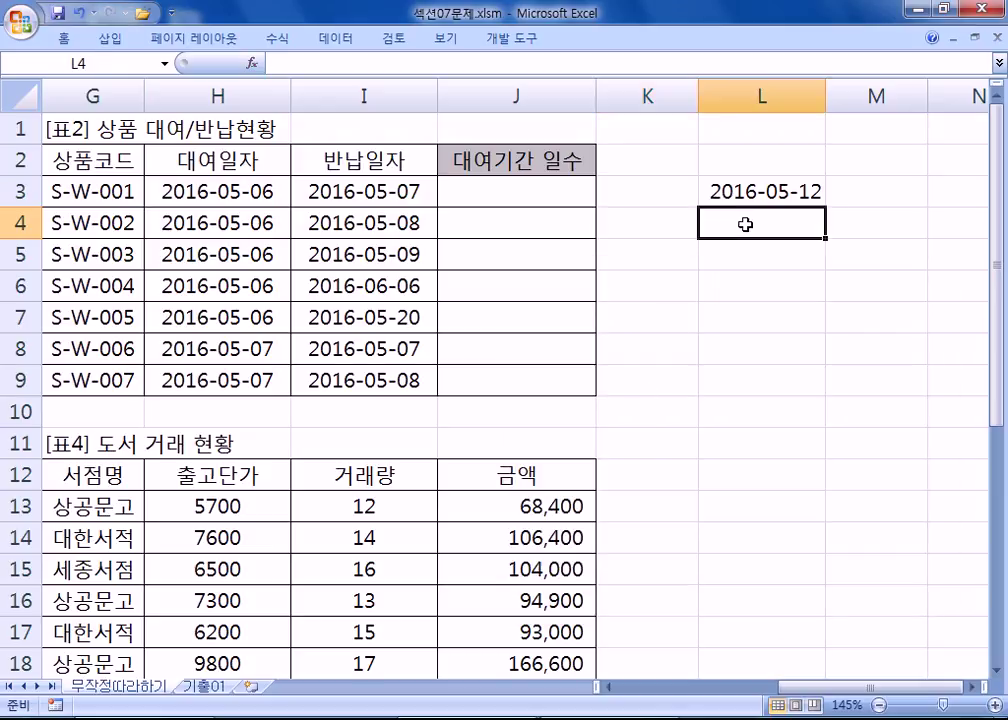
pyautogui.write('=DATE')
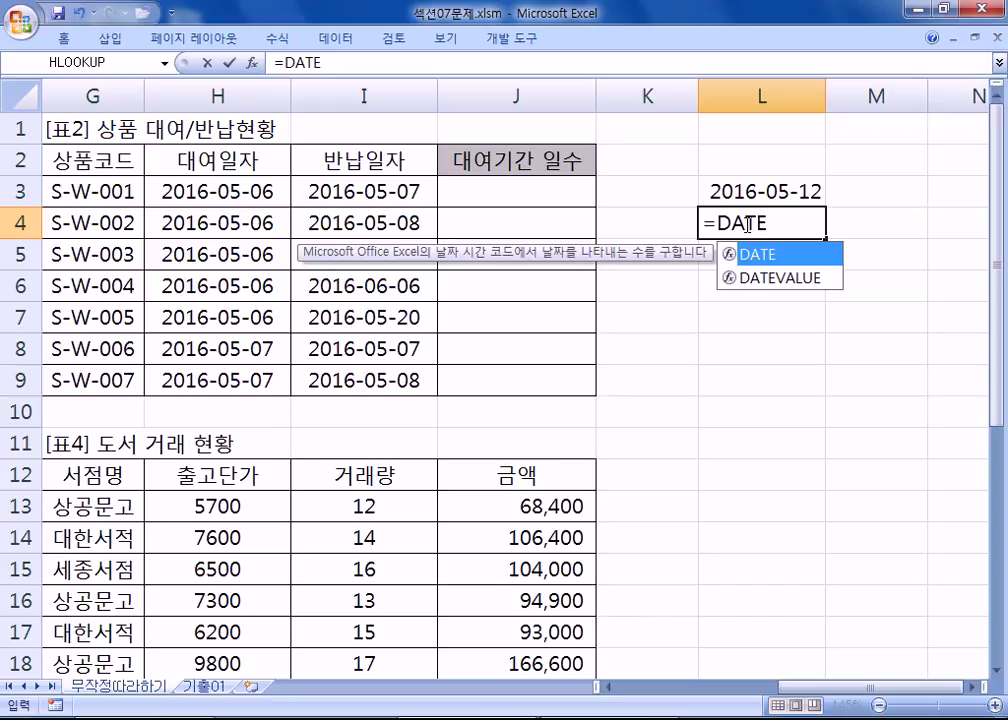
pyautogui.write('DIF')
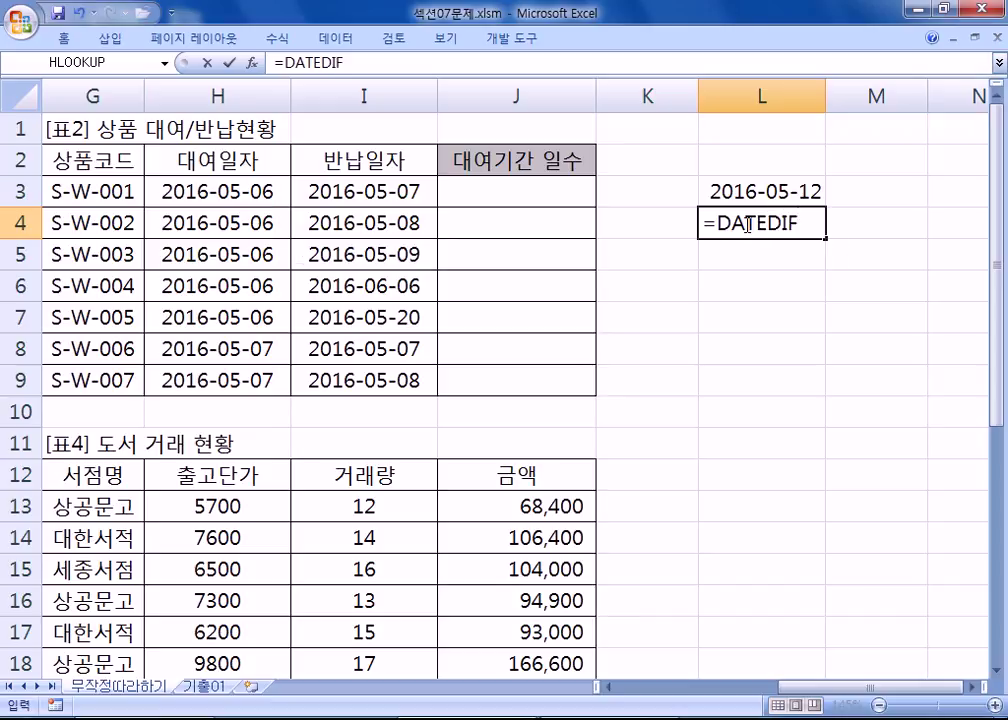
pyautogui.write('(')
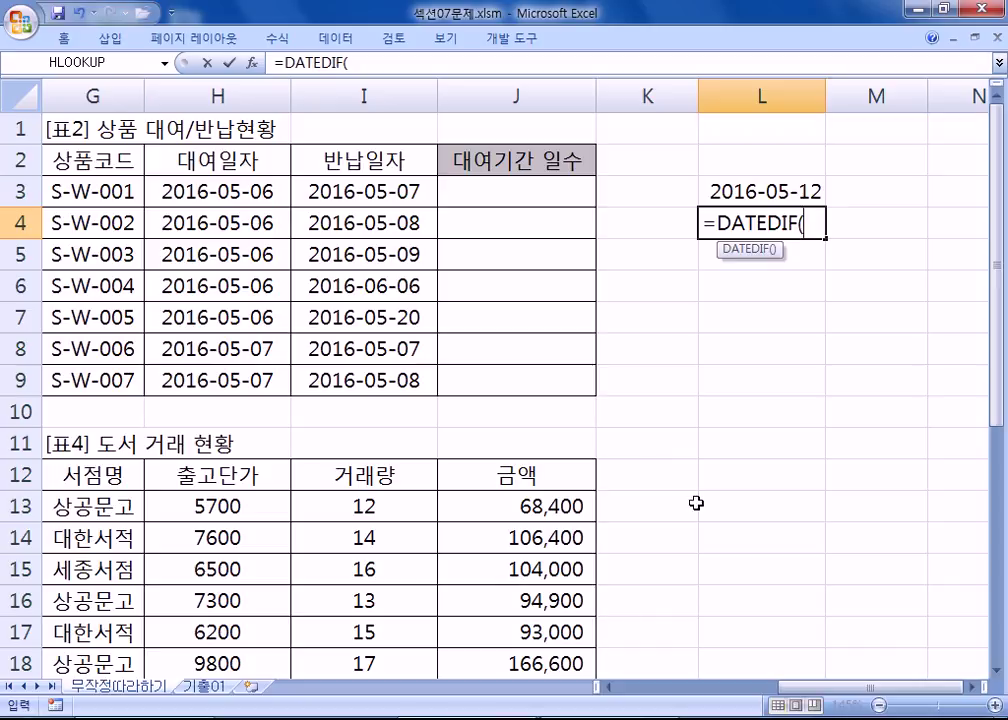
pyautogui.press('Escape')
# Step: Switch to the Notepad notes and add "날짜," as the first argument of the WORKDAY line
pyautogui.hotkey('alt', 'Tab')
pyautogui.scroll(-1, 375, 353)
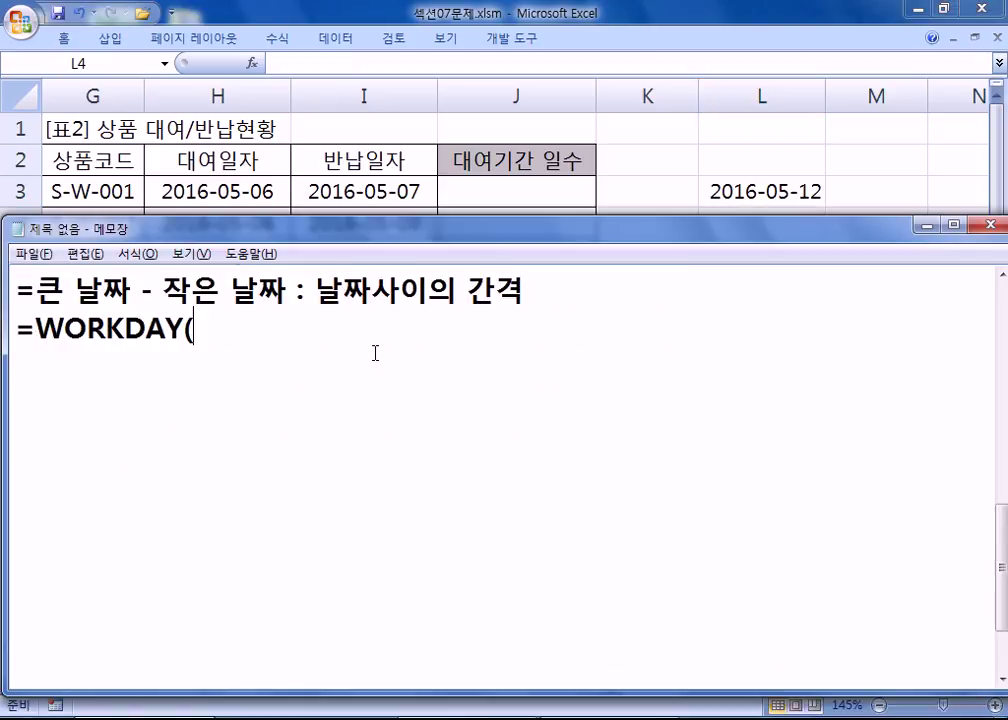
pyautogui.write('날자,')
pyautogui.press('BackSpace')
pyautogui.press('BackSpace')
pyautogui.write('짜,')
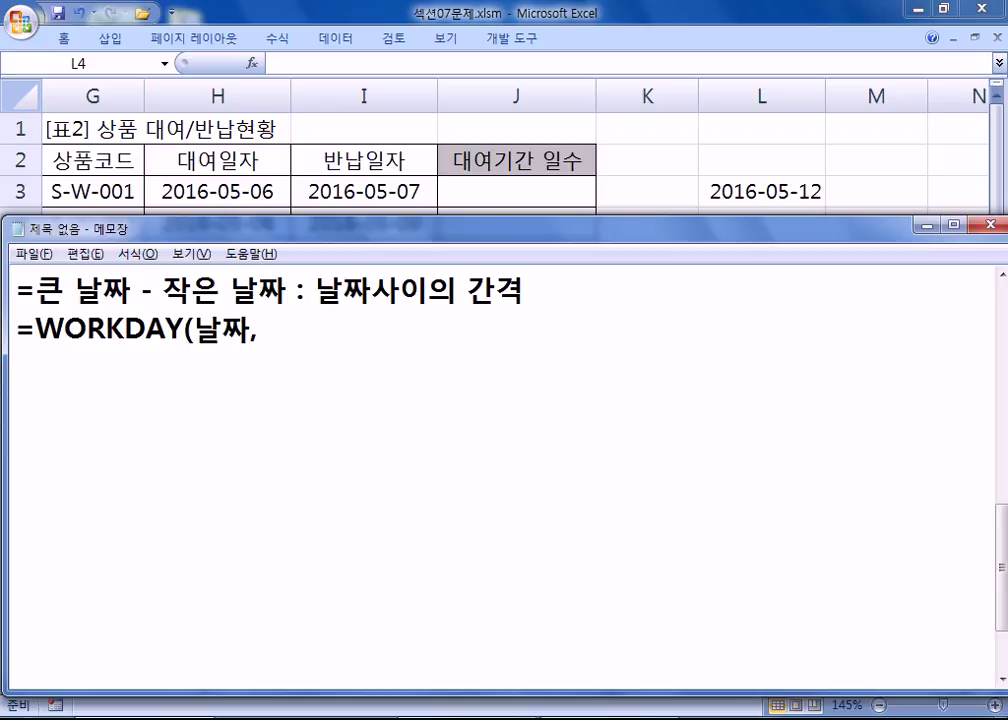
# Step: Complete the WORKDAY note with " n) : 날짜에서 시작해서 n일 후에" and start a new line
pyautogui.write(' n) : 날자')
pyautogui.write('엣')
pyautogui.press('BackSpace')
pyautogui.press('BackSpace')
pyautogui.press('BackSpace')
pyautogui.press('BackSpace')
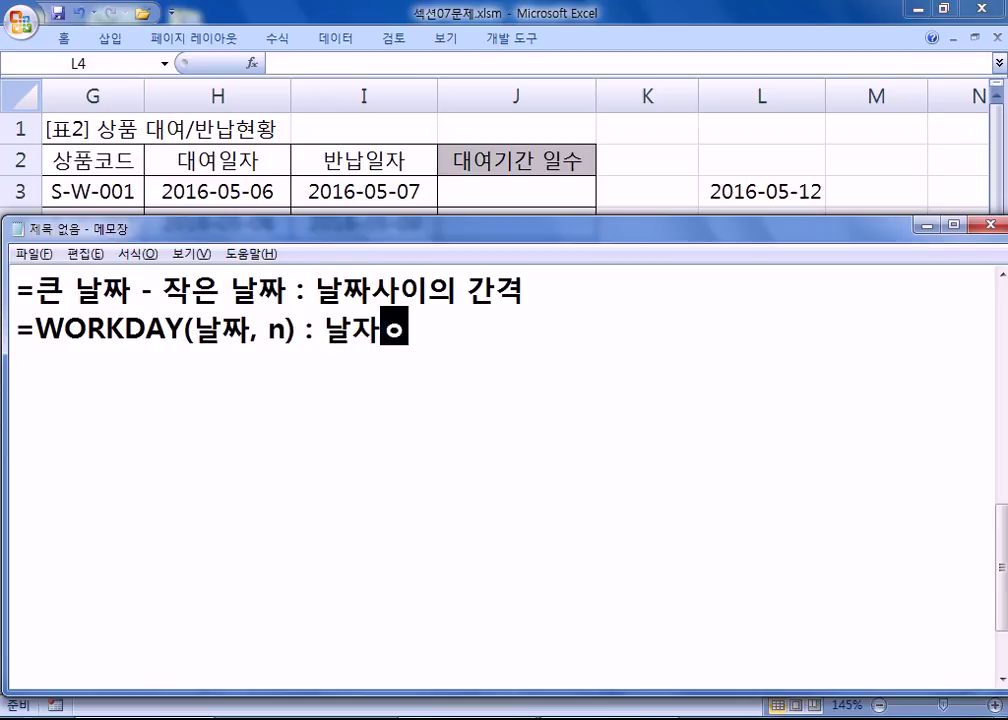
pyautogui.write('짱에서 시작ㅇ')
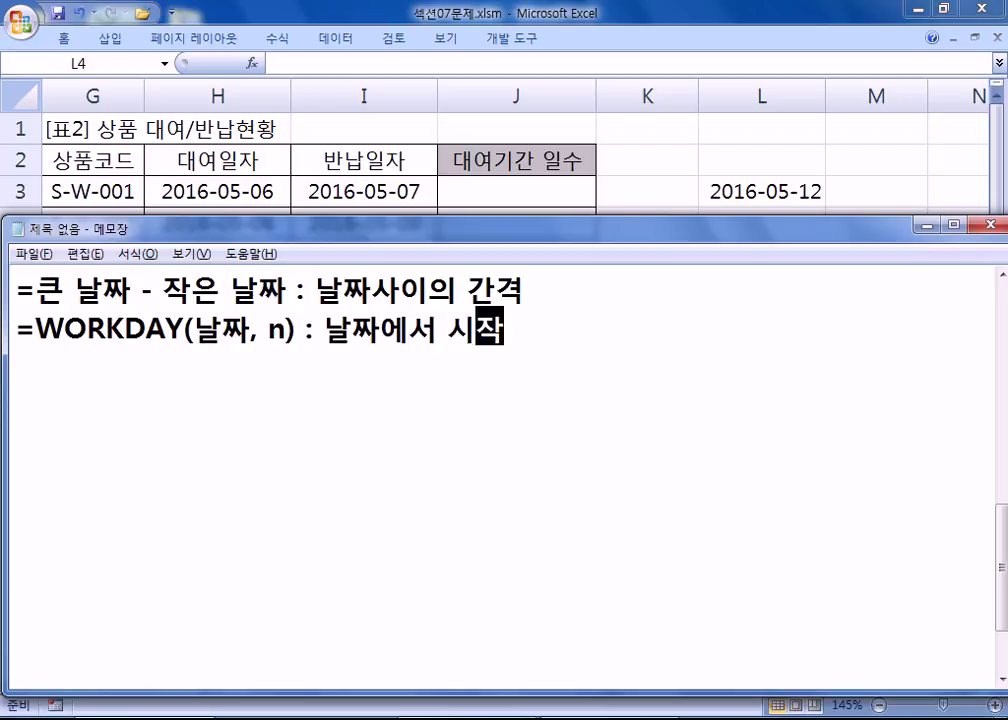
pyautogui.press('BackSpace')
pyautogui.write('해서 ')
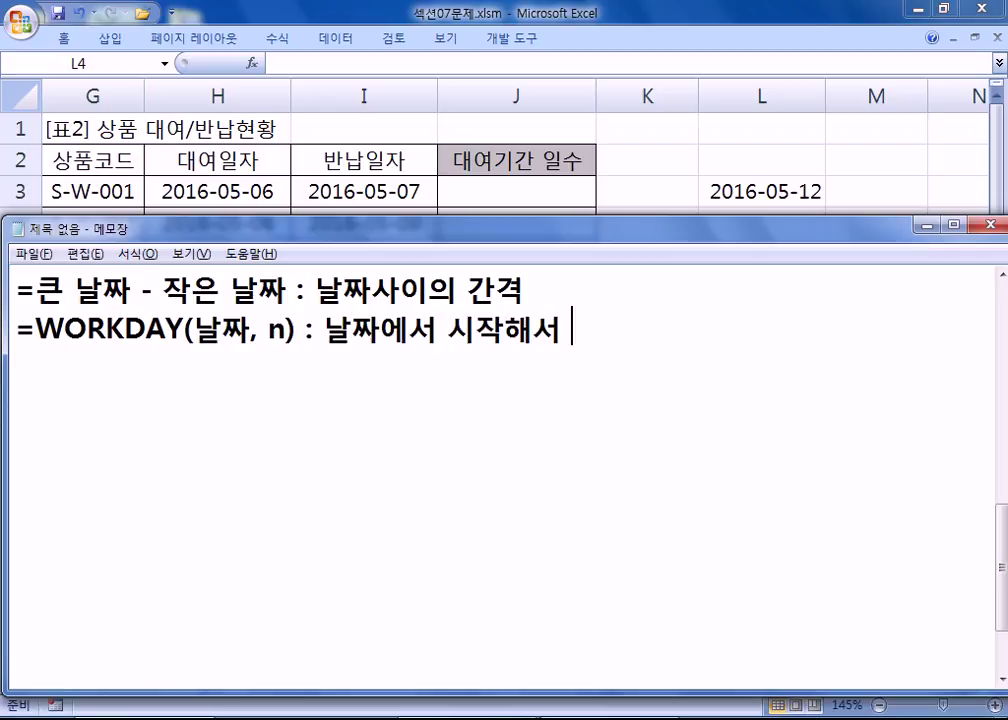
pyautogui.write('n일')
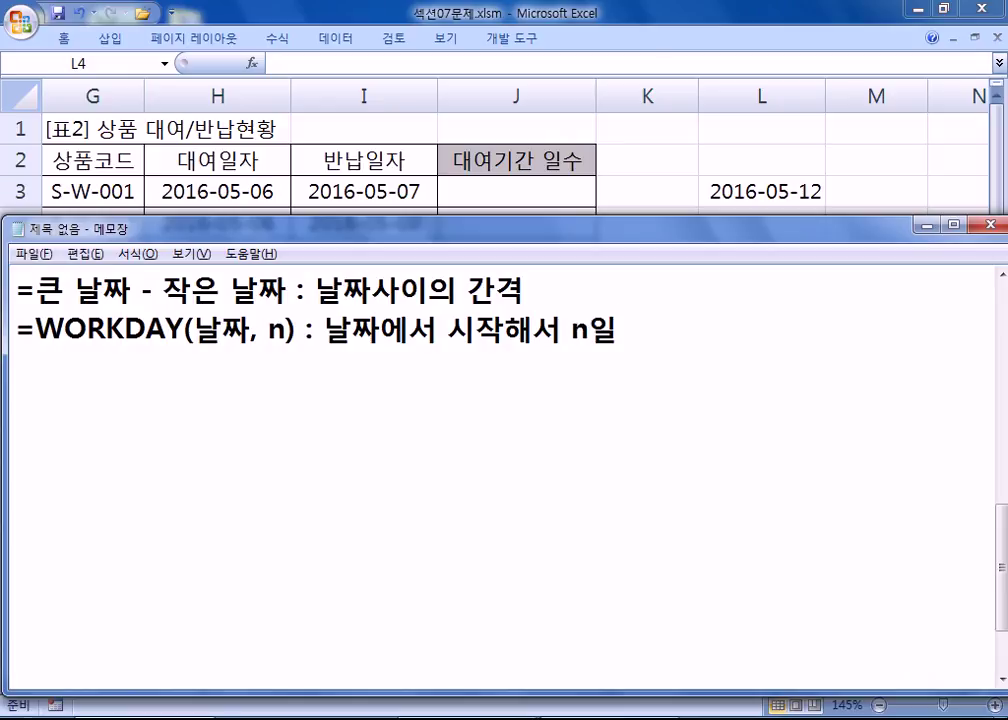
pyautogui.write(' 후에')
pyautogui.press('Return')
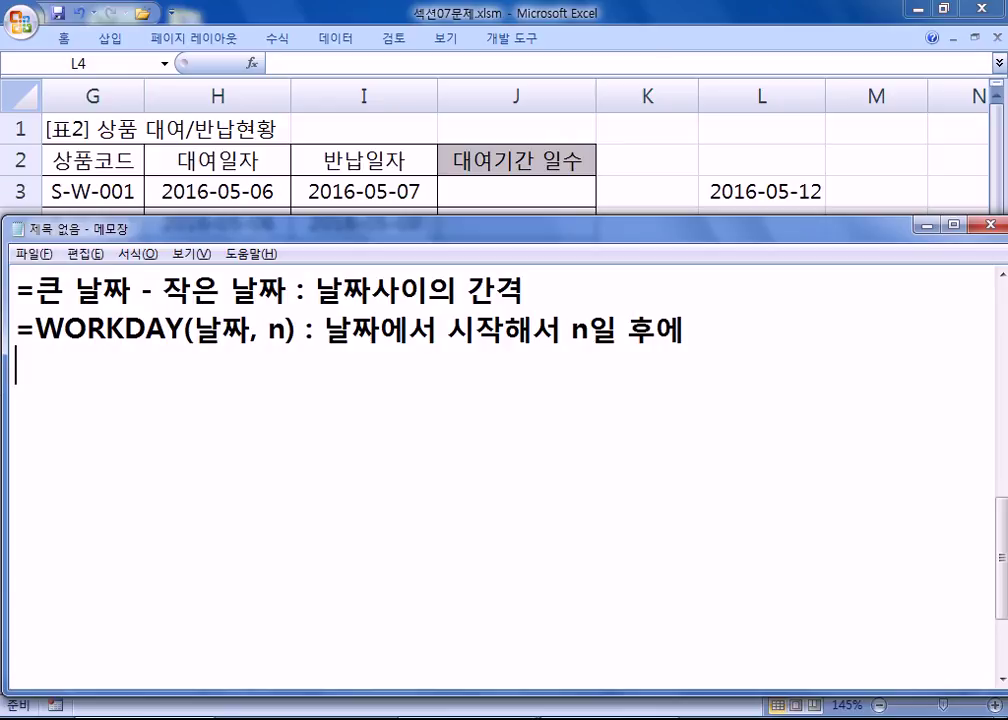
# Step: Add the syntax note "=DATEDIF(작은 날짜, 큰 날짜, 옵션)" below the WORKDAY line
pyautogui.write('=D')
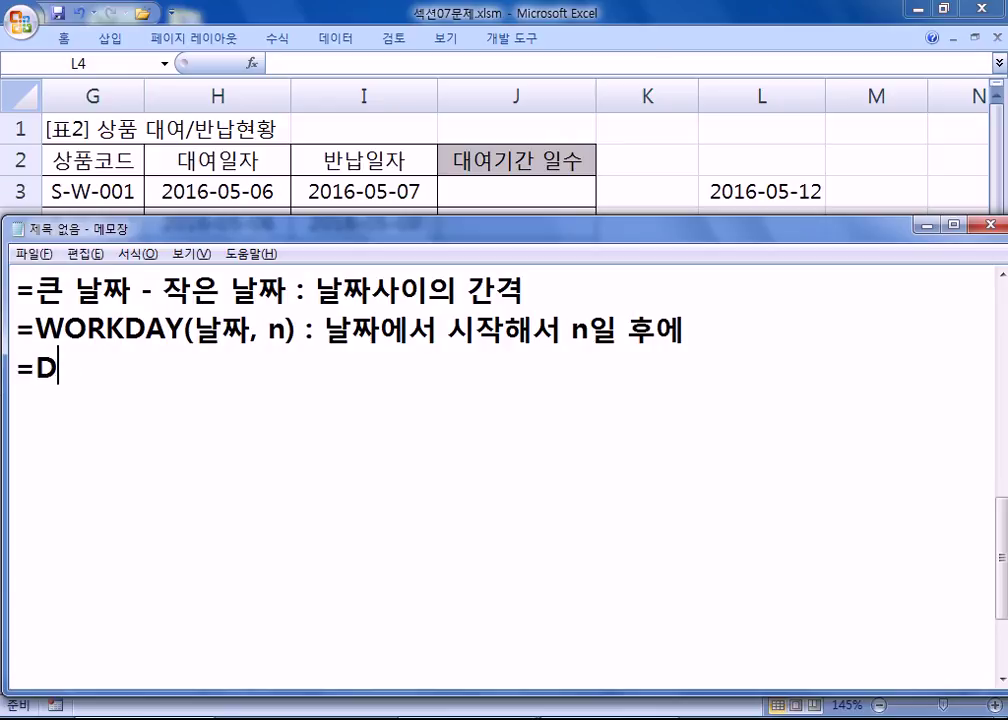
pyautogui.write('ATEDU')
pyautogui.press('BackSpace')
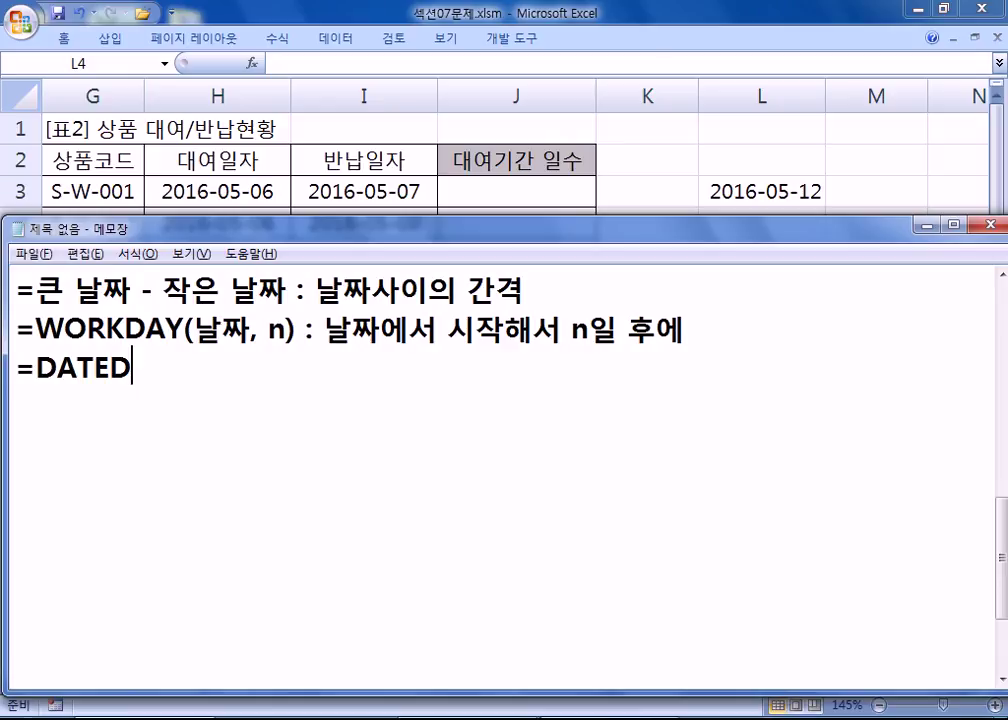
pyautogui.write('IF(')
pyautogui.write('작은 날')
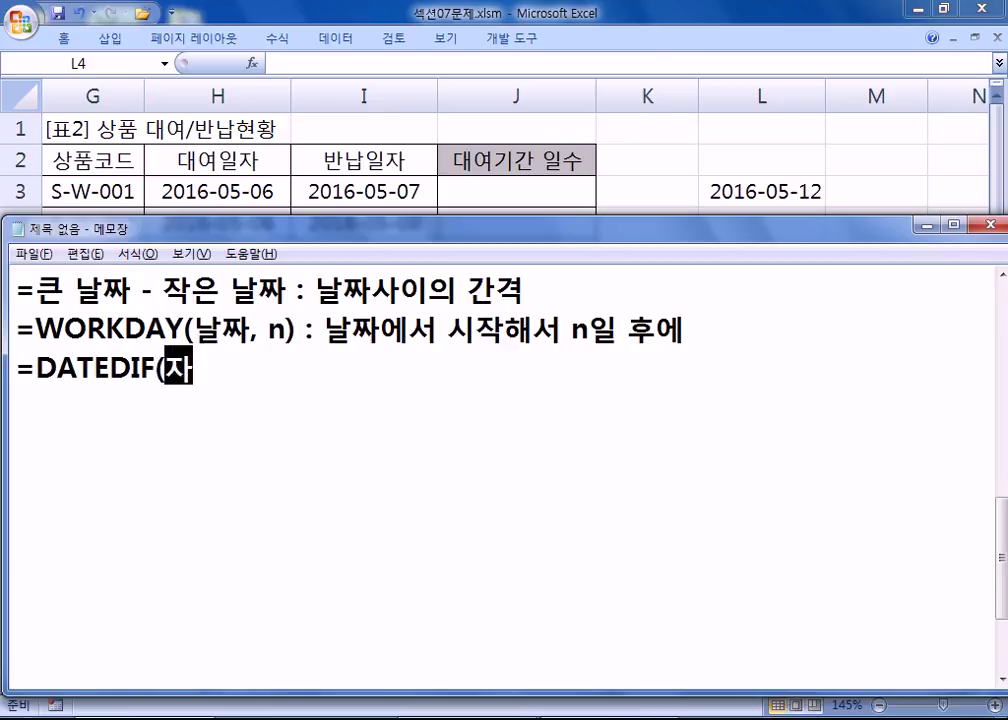
pyautogui.write('짜,')
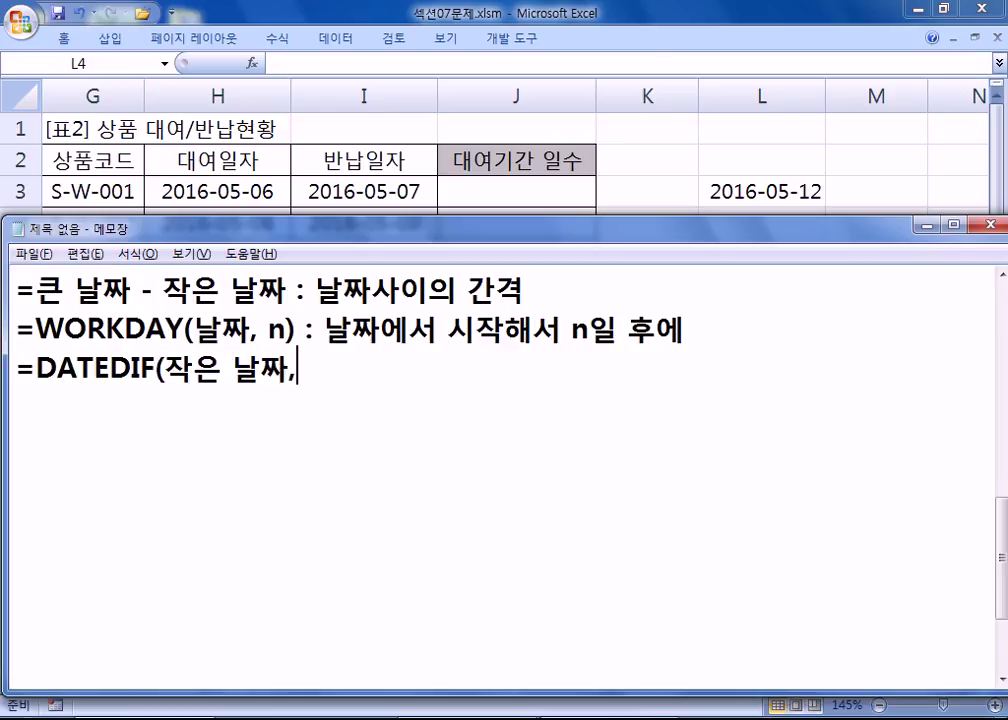
pyautogui.write(' 큰 날ㅈ')
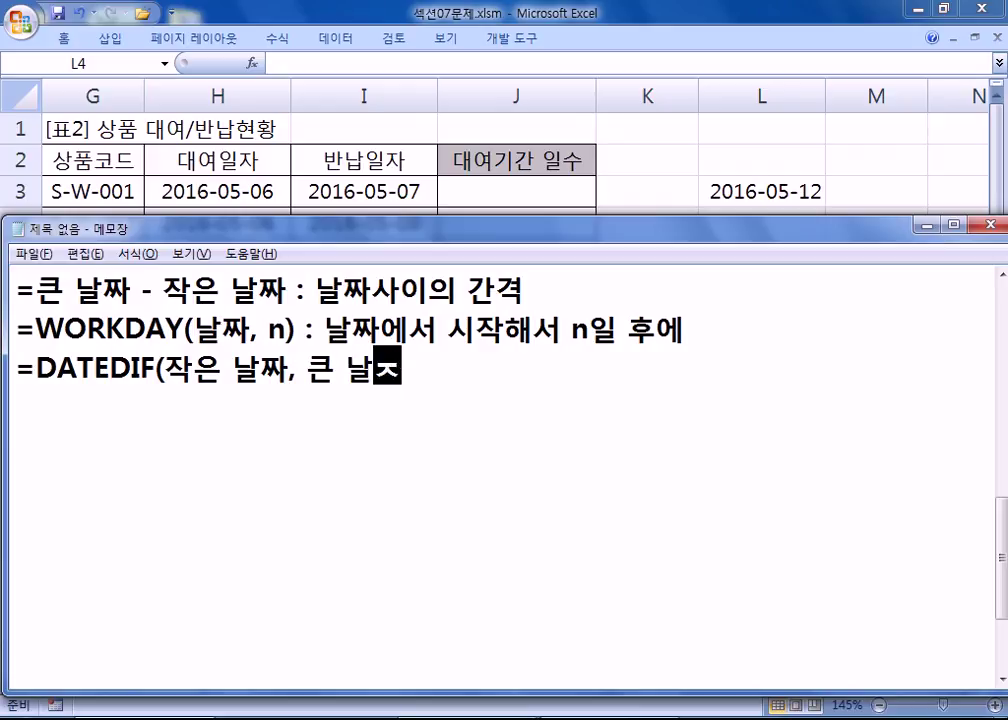
pyautogui.write('짜, 오ㅂ션)')
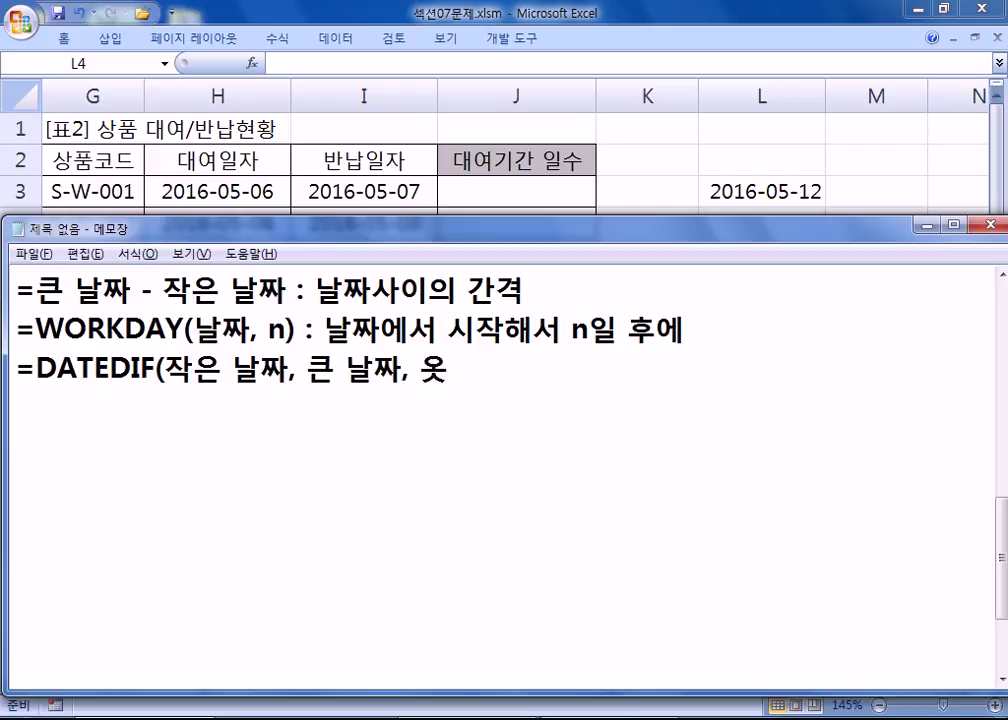
pyautogui.press('Return')
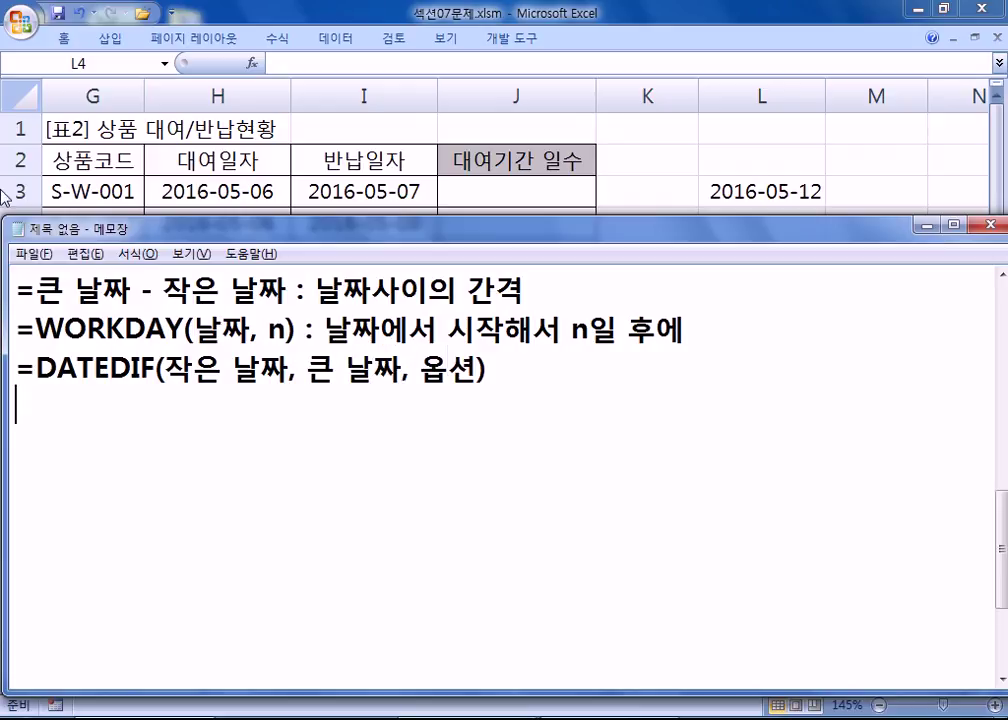
# Step: Insert a blank line above the DATEDIF note and open a new line below it
pyautogui.scroll(1, 130, 400)
pyautogui.moveTo(129, 409); pyautogui.dragTo(107, 410)
pyautogui.click(190, 412)
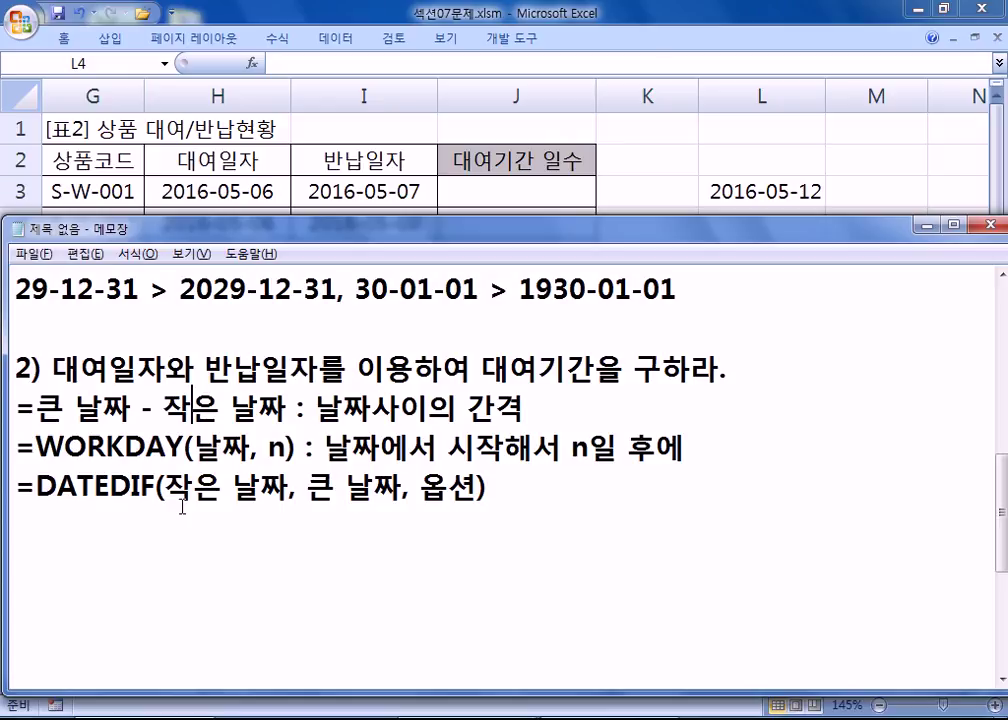
pyautogui.click(548, 508)
pyautogui.press('Home')
pyautogui.press('Return')
pyautogui.press('End')
pyautogui.press('Return')
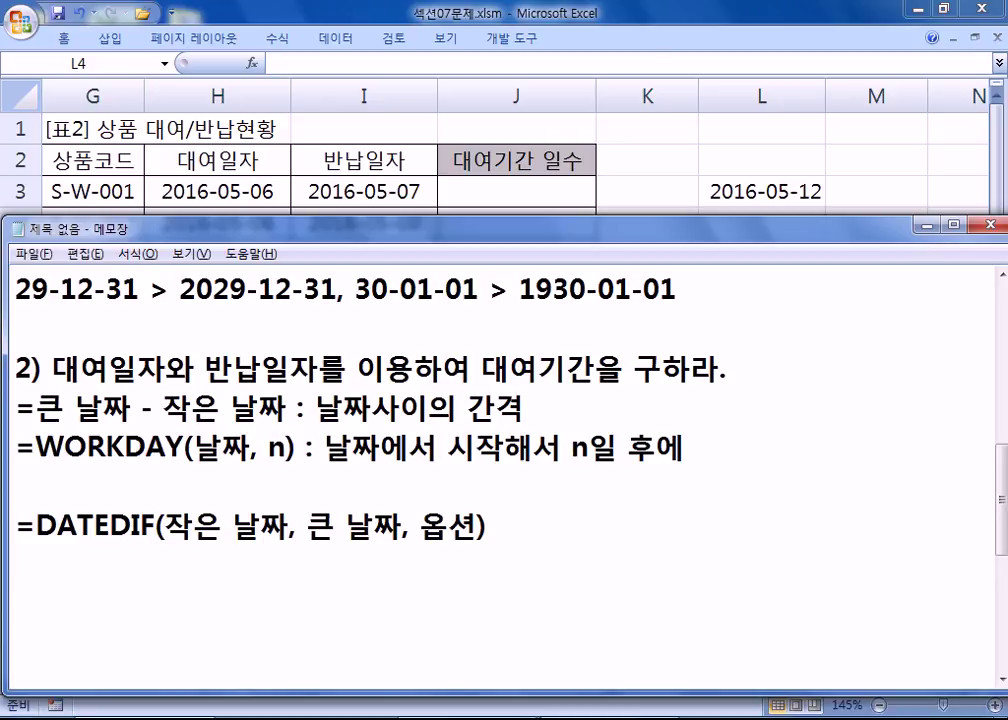
# Step: Add the option note "옵션 Y, y : 기간을 환산, 만으로 연도만" under the DATEDIF syntax
pyautogui.write('옵션 ')
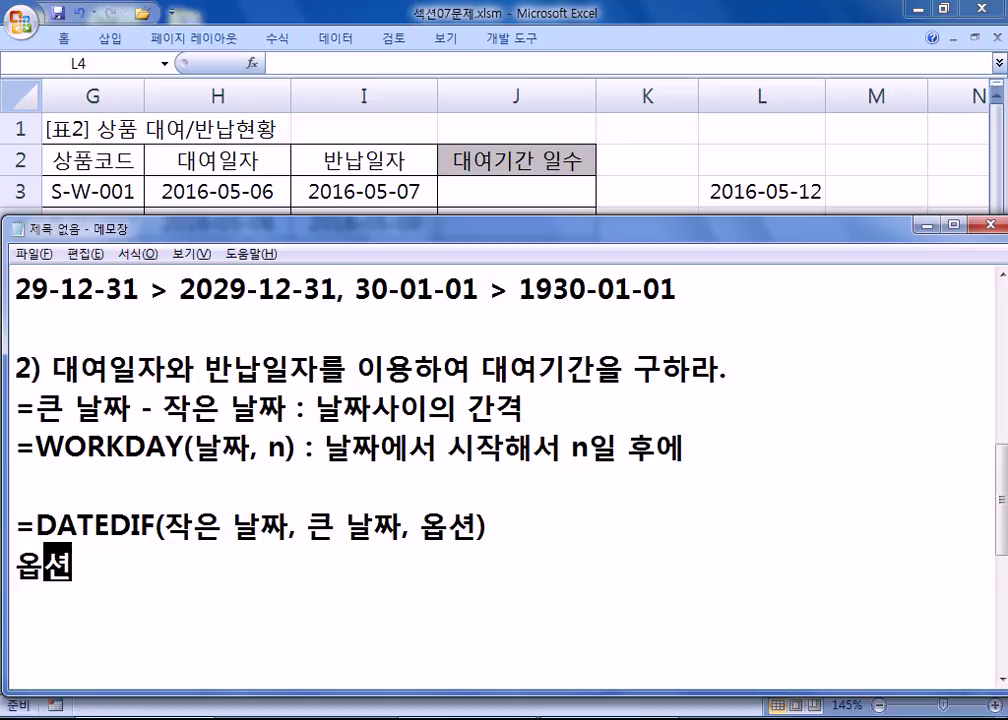
pyautogui.write('Y')
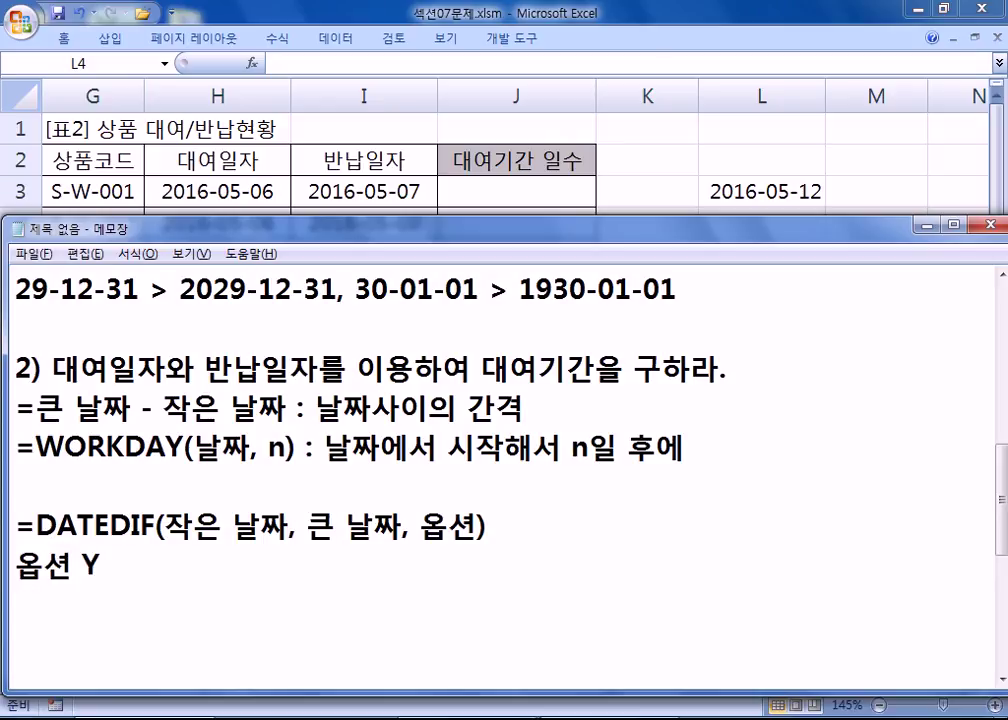
pyautogui.write(', y : 기간을')
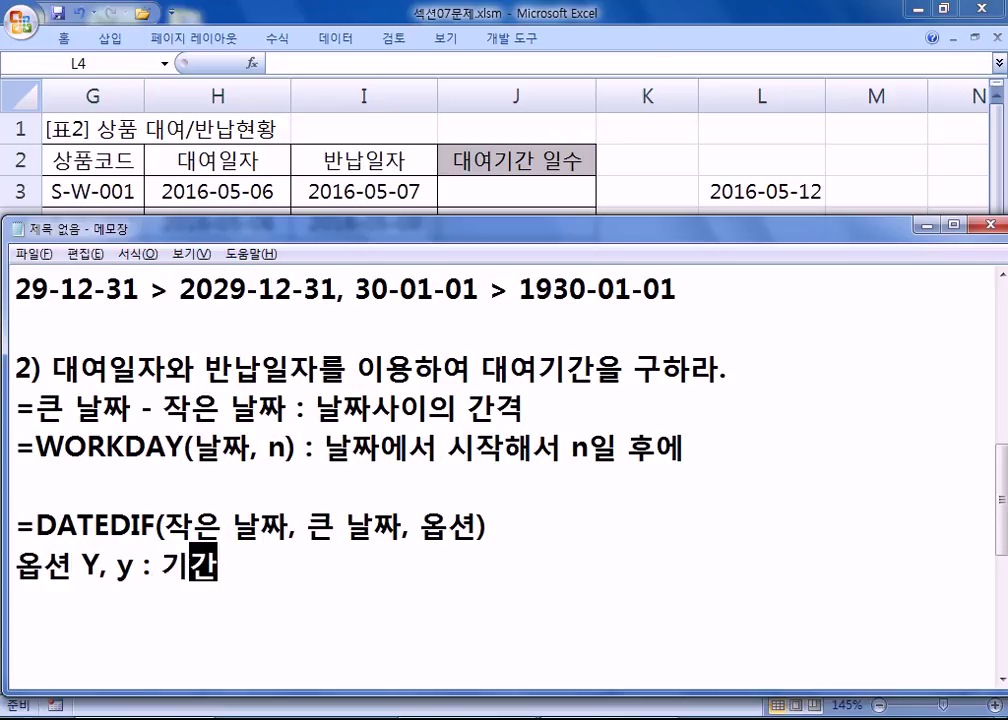
pyautogui.press('BackSpace')
pyautogui.press('BackSpace')
pyautogui.write('을 환ㅅ산, 연ㄷ도')
pyautogui.press('BackSpace')
pyautogui.press('BackSpace')
pyautogui.press('BackSpace')
pyautogui.write('만으로 연돔')
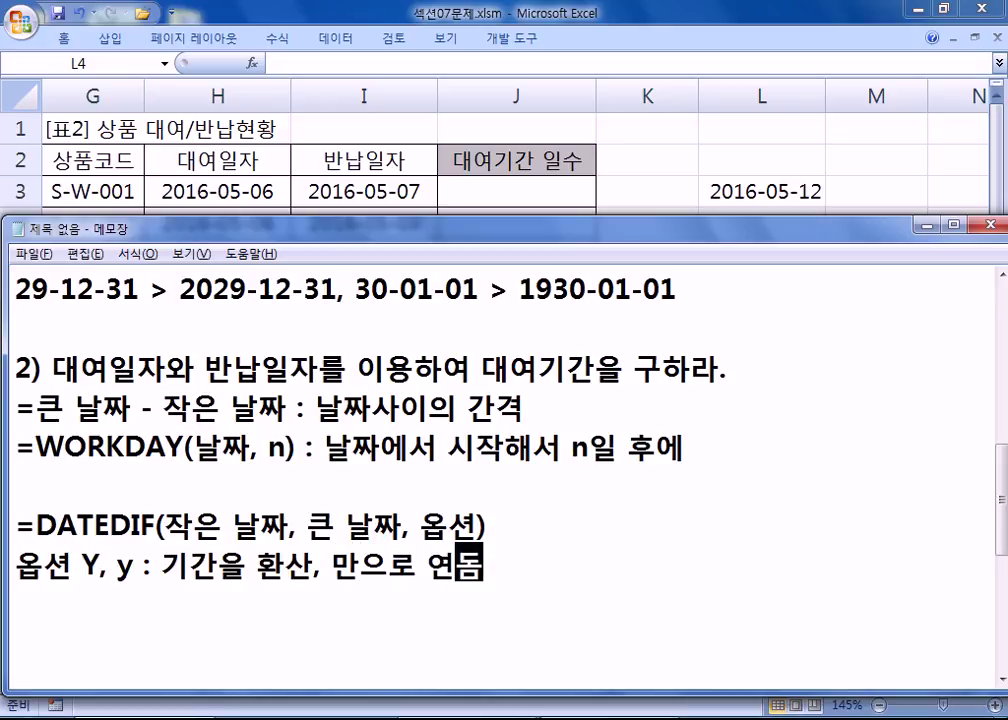
pyautogui.write('만')
pyautogui.press('Return')
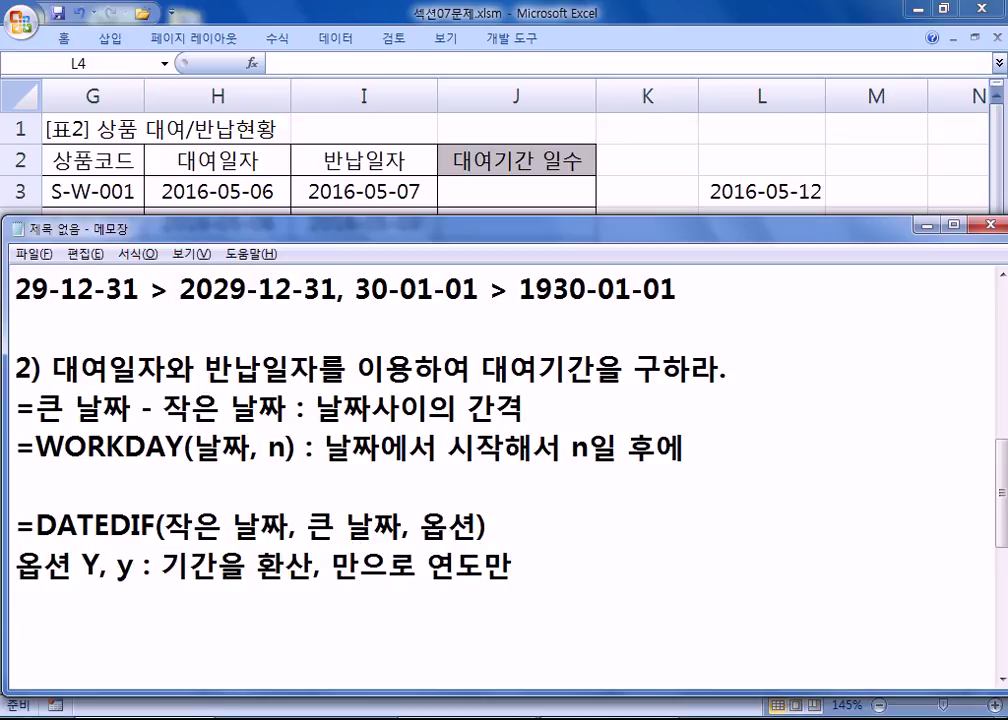
# Step: Add the second option note "옵션 M, m : 기간을 환산, 만으로 개월수" below the Y option
pyautogui.write('옵션')
pyautogui.press('Home')
pyautogui.press('Delete')
pyautogui.press('End')
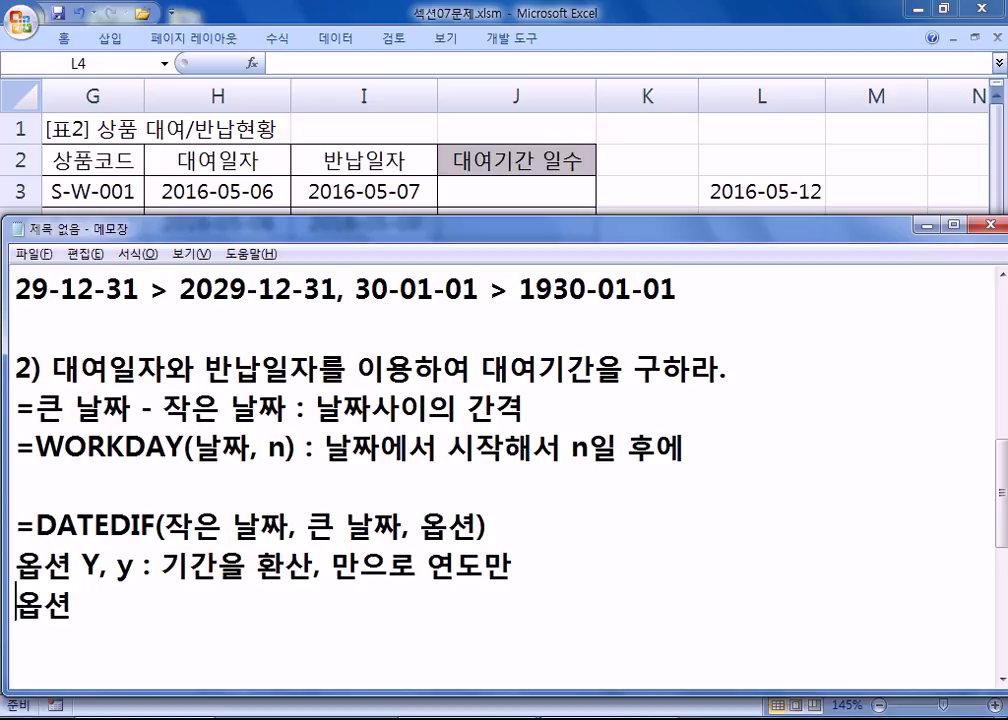
pyautogui.write('M. n')
pyautogui.press('BackSpace')
pyautogui.press('BackSpace')
pyautogui.press('BackSpace')
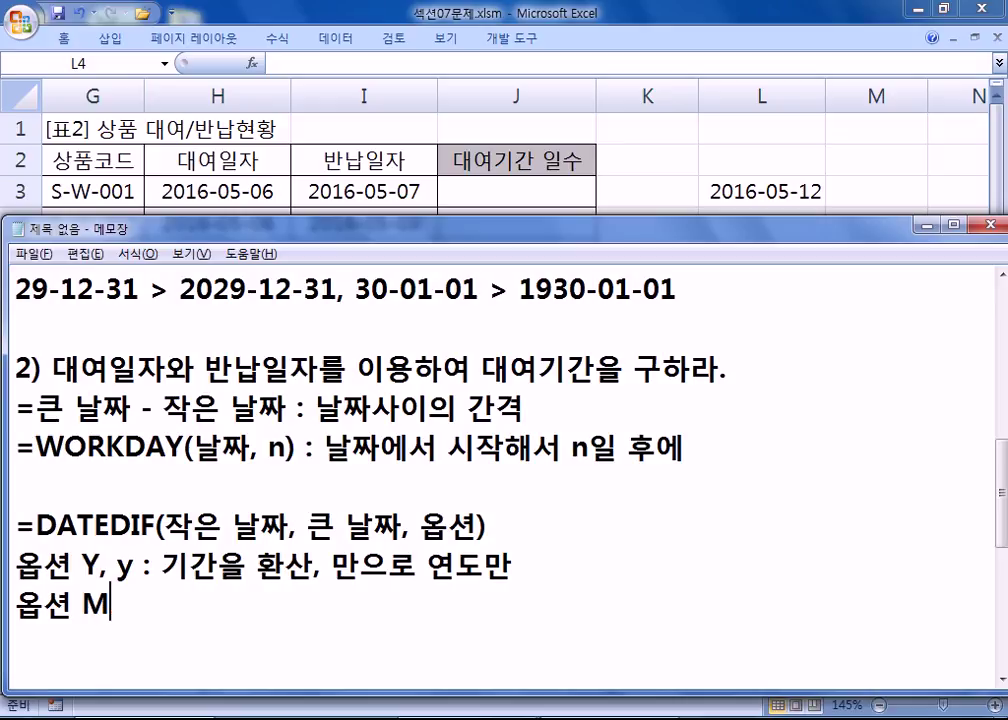
pyautogui.write(', m : ')
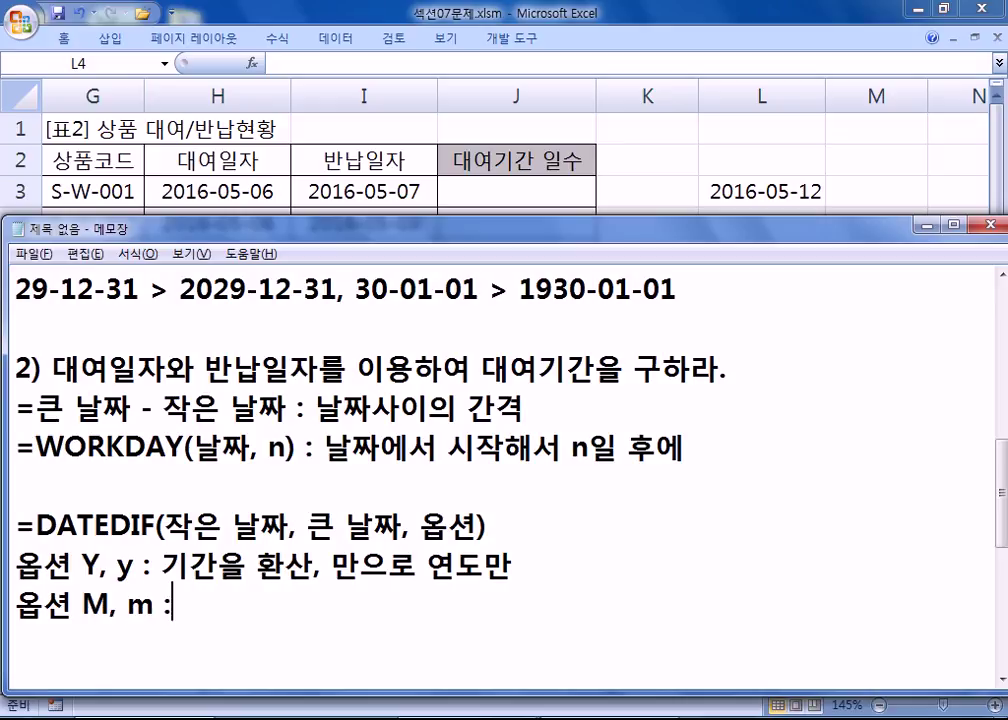
pyautogui.write('기간을 환산')
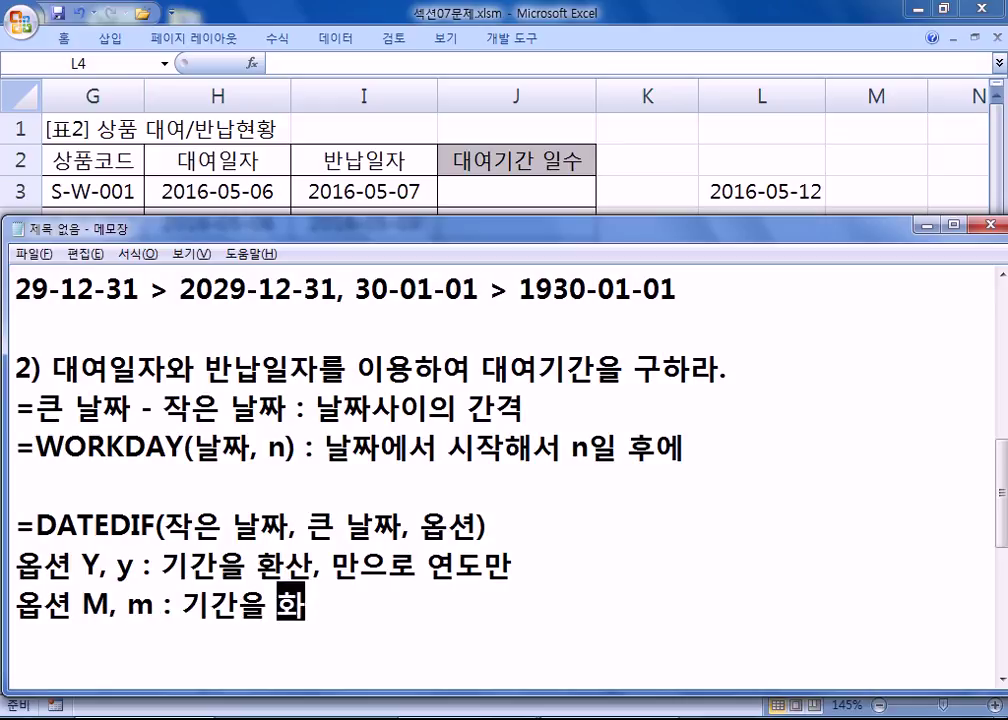
pyautogui.write(', 만으로 개')
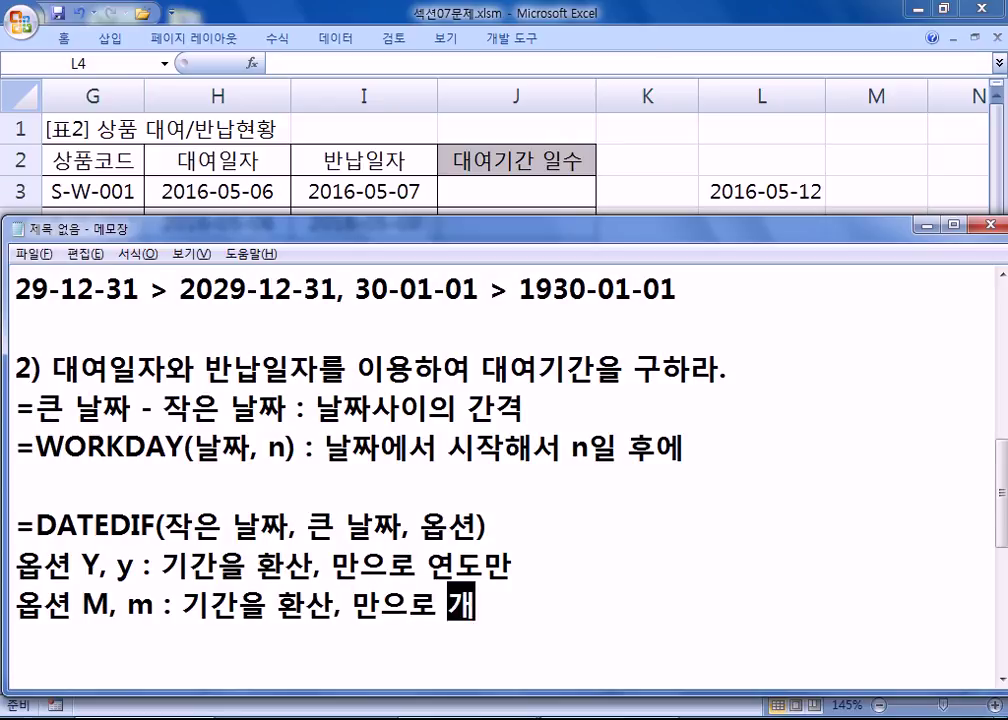
pyautogui.write('월수')
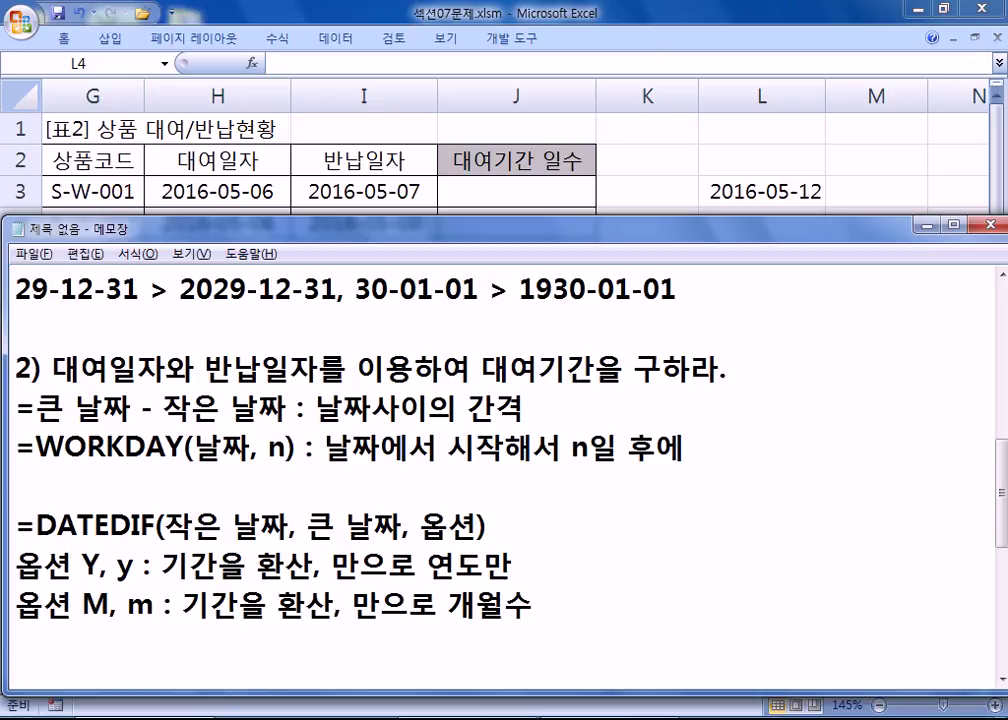
# Step: Begin a third option line below the M option with the word "옵션"
pyautogui.press('Return')
pyautogui.write('DHQTUS')
pyautogui.press('BackSpace')
pyautogui.press('BackSpace')
pyautogui.press('BackSpace')
pyautogui.press('BackSpace')
pyautogui.press('BackSpace')
pyautogui.press('BackSpace')
pyautogui.press('Hangul')
pyautogui.write('ㅇ보셔')
pyautogui.press('BackSpace')
pyautogui.press('BackSpace')
pyautogui.press('BackSpace')
pyautogui.press('BackSpace')
pyautogui.write('옵션 ')
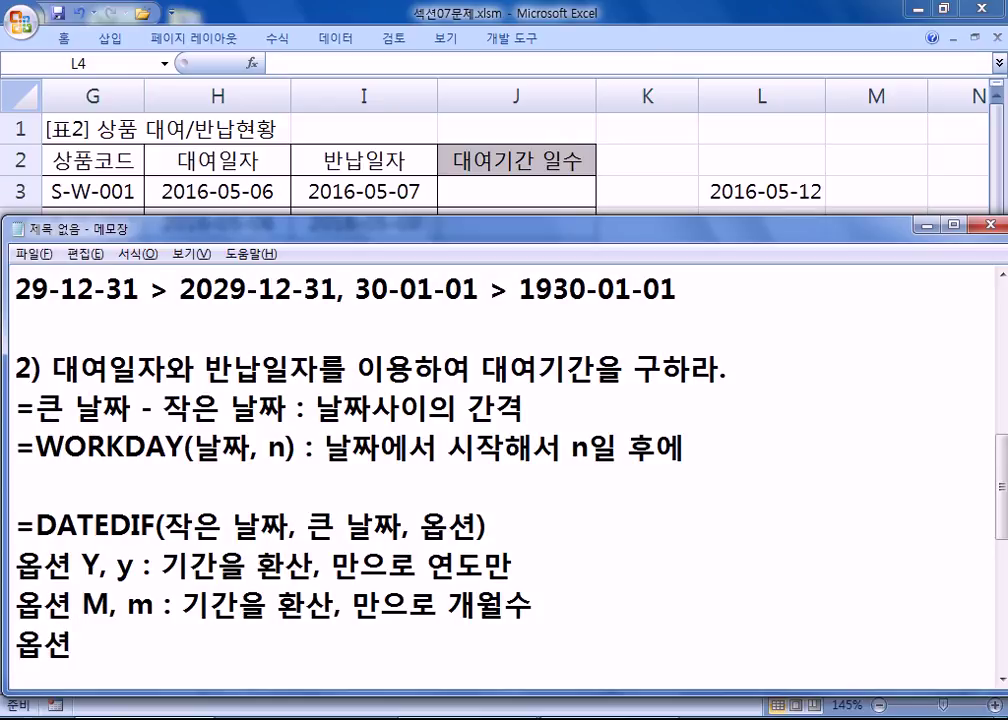
# Step: Complete the third option note as "옵션 YM, ym : 기간을 환산, 연도를 제외한 개월수" below the M option
pyautogui.write('YM, ㅛㅡ')
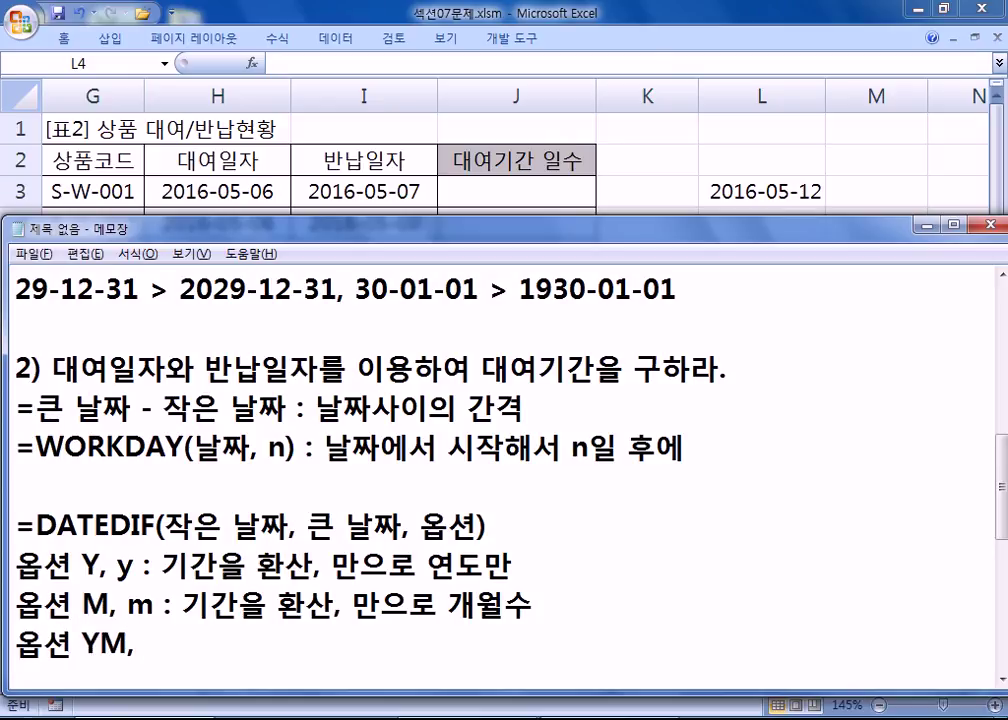
pyautogui.press('BackSpace')
pyautogui.press('BackSpace')
pyautogui.press('Hangul')
pyautogui.write('ym')
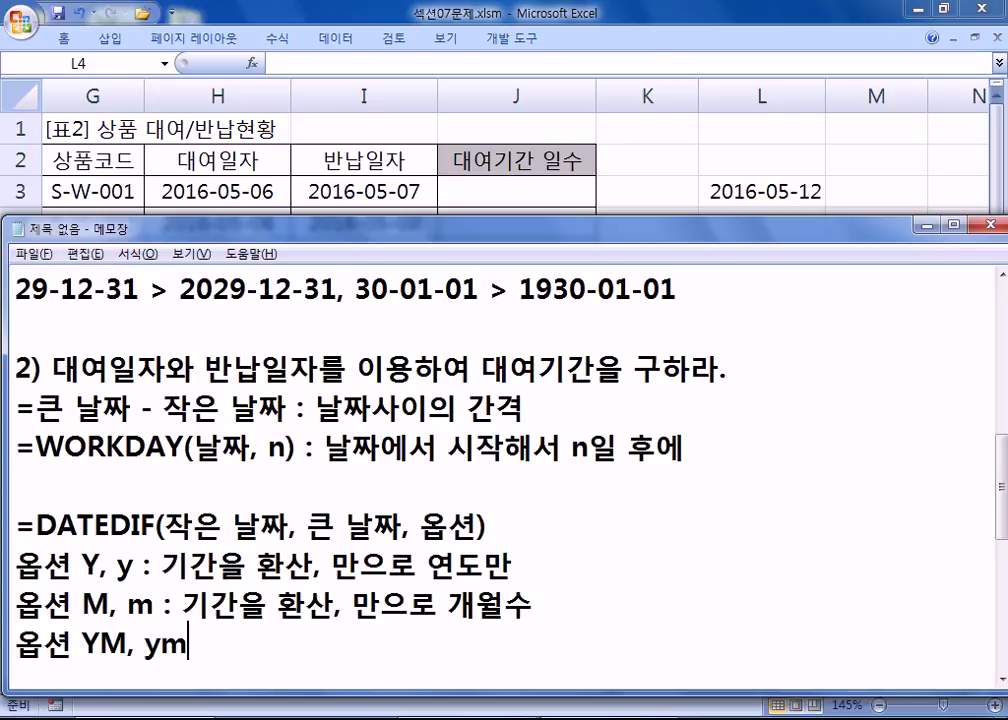
pyautogui.write(' : 기간을 ')
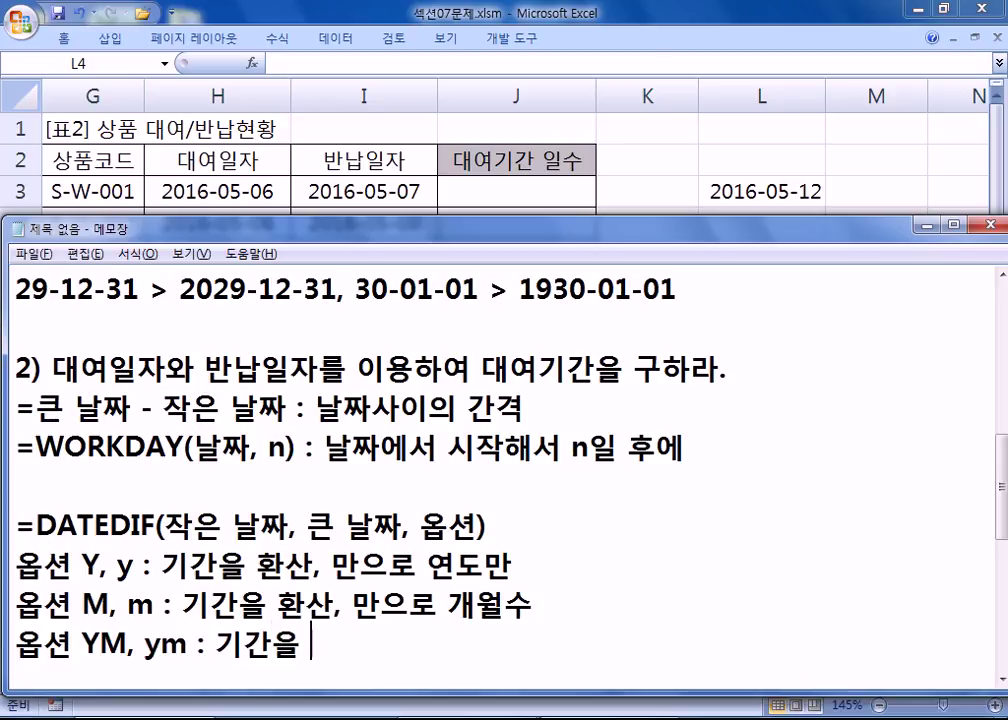
pyautogui.write('환산, ')
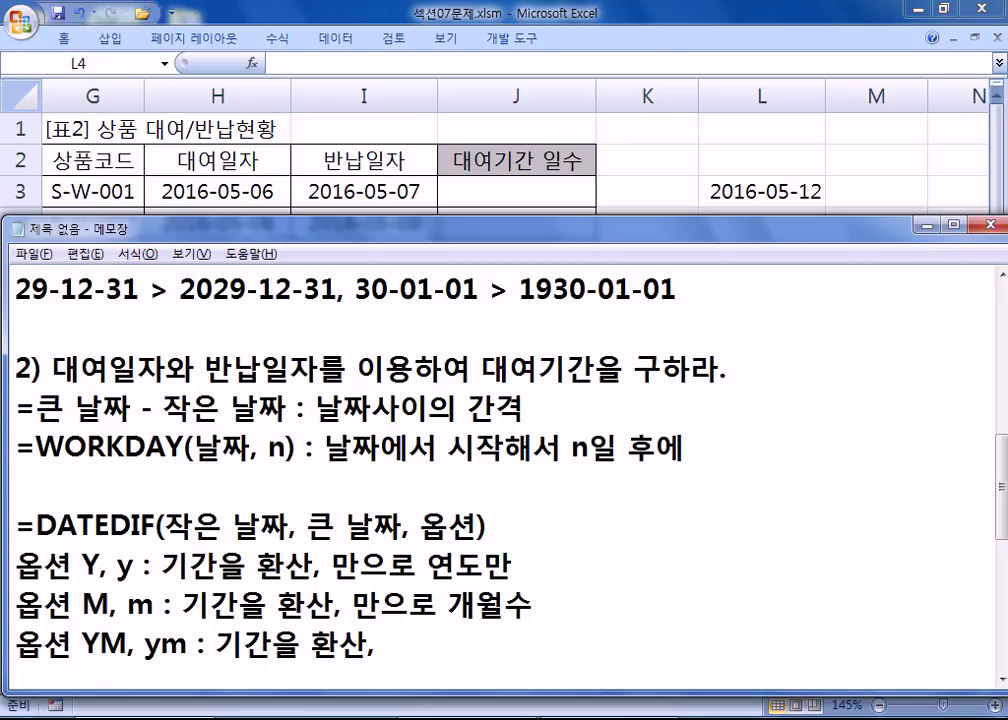
pyautogui.write('연도를 ㅈ제외한 개월수')
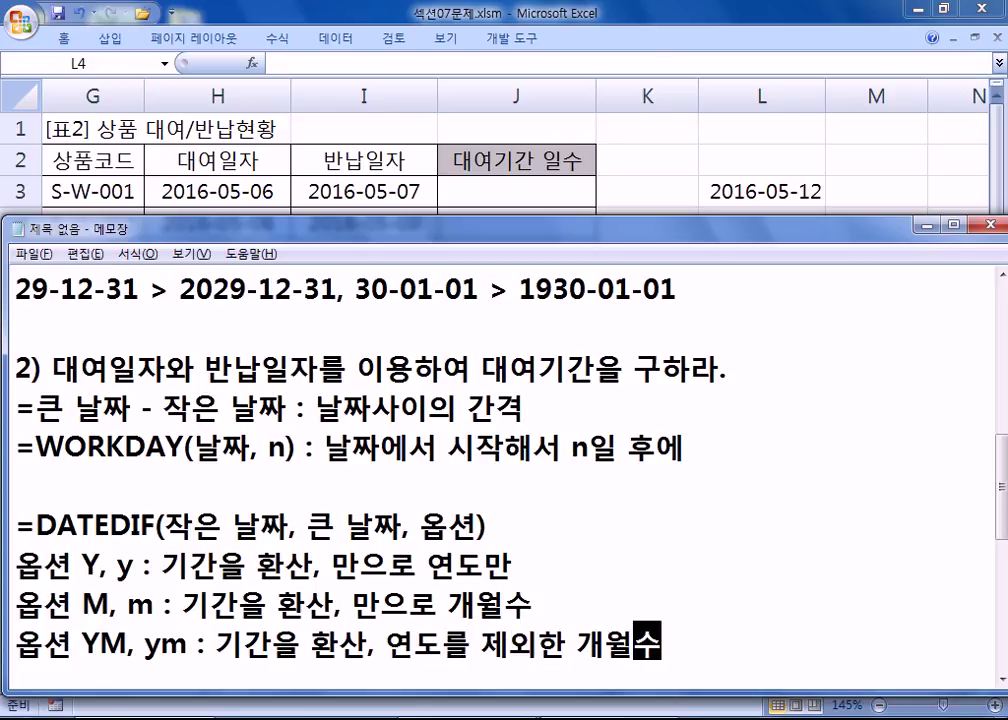
# Step: Open one new line below the YM option note, removing the surplus blank lines
pyautogui.press('Return')
pyautogui.press('Return')
pyautogui.press('Return')
pyautogui.press('Return')
pyautogui.press('Return')
pyautogui.press('BackSpace')
pyautogui.press('BackSpace')
pyautogui.press('BackSpace')
pyautogui.press('BackSpace')
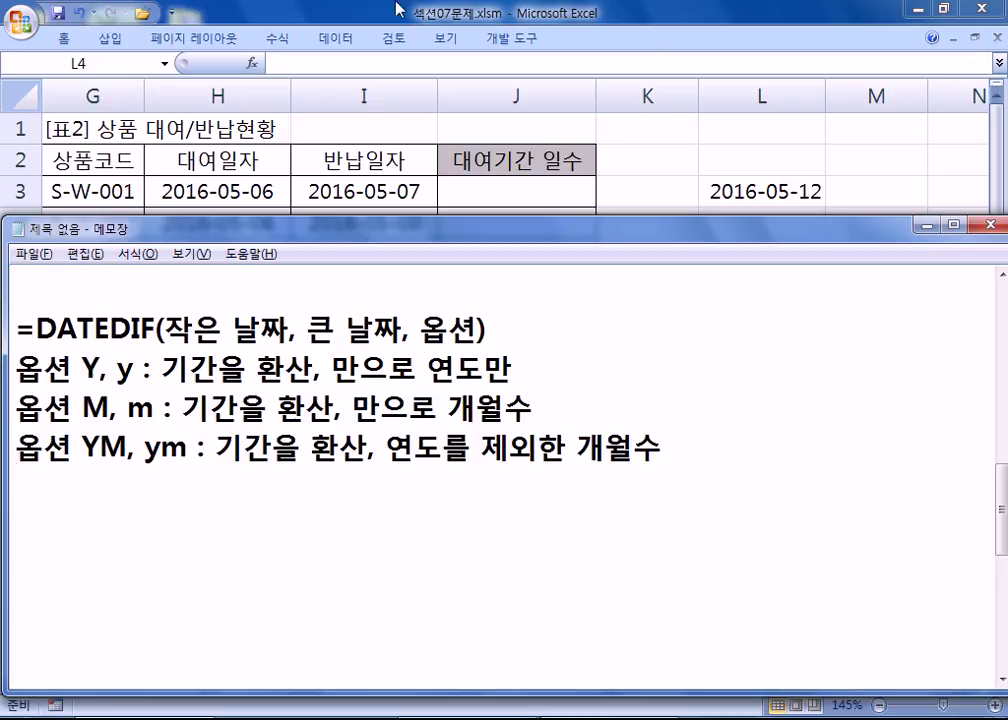
# Step: Highlight the Y, M and YM option codes in the DATEDIF notes to compare them
pyautogui.moveTo(533, 408); pyautogui.dragTo(74, 369)
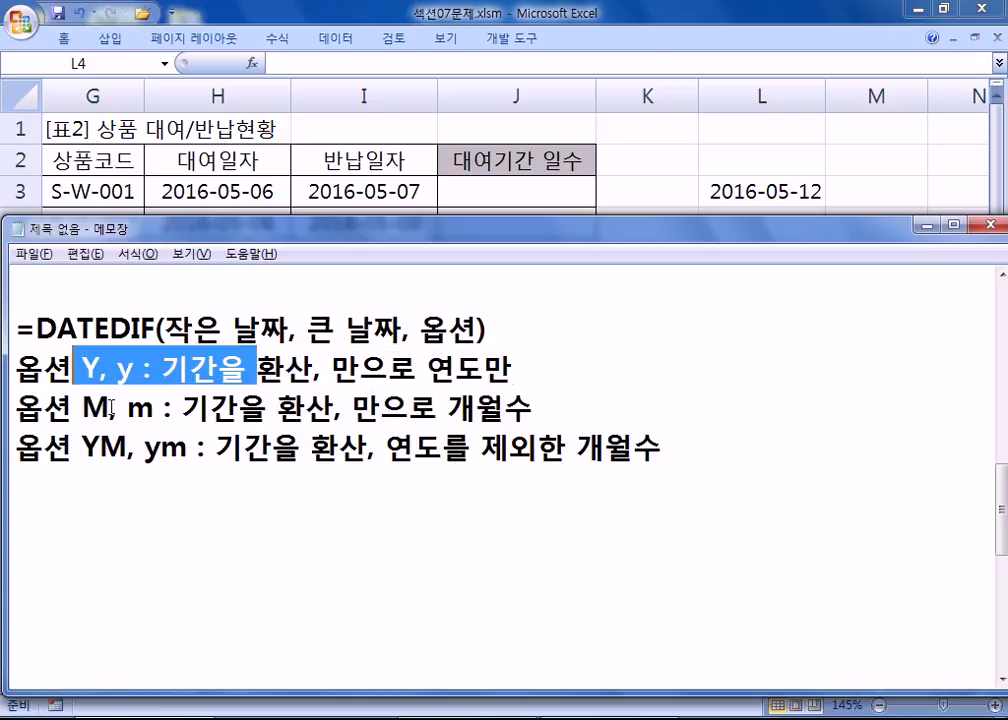
pyautogui.moveTo(80, 408); pyautogui.dragTo(153, 457)
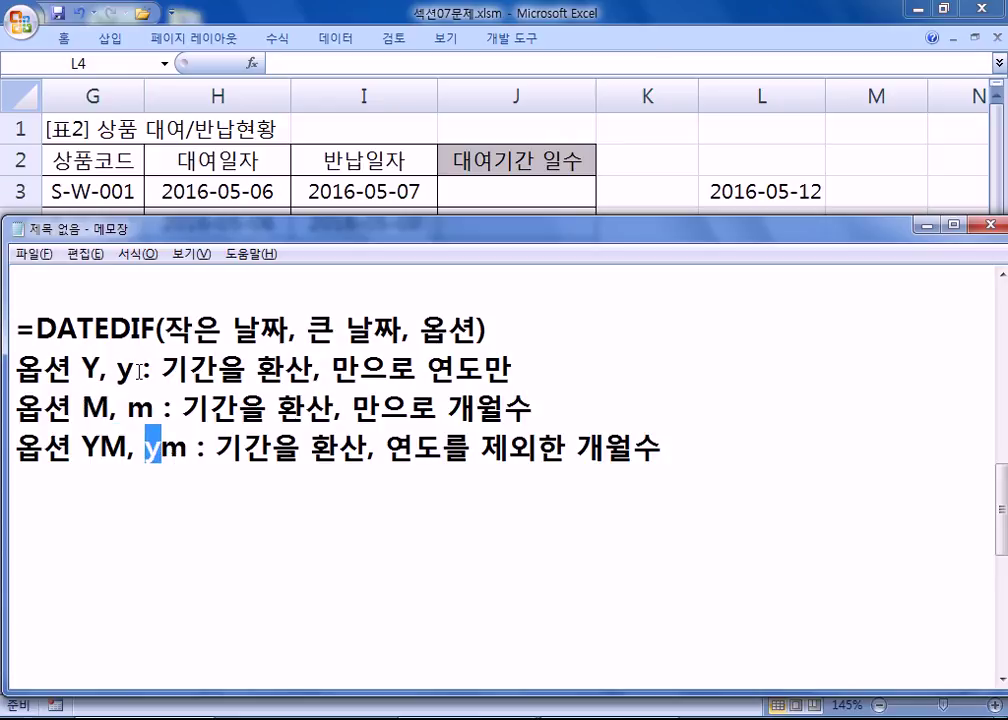
pyautogui.moveTo(130, 368); pyautogui.dragTo(105, 372)
pyautogui.moveTo(147, 446); pyautogui.dragTo(163, 449)
# Step: Add the option note "옵션 D, d : 기간을 환산, 일수로 표시" below the YM option and close the advertisement popup
pyautogui.click(173, 513)
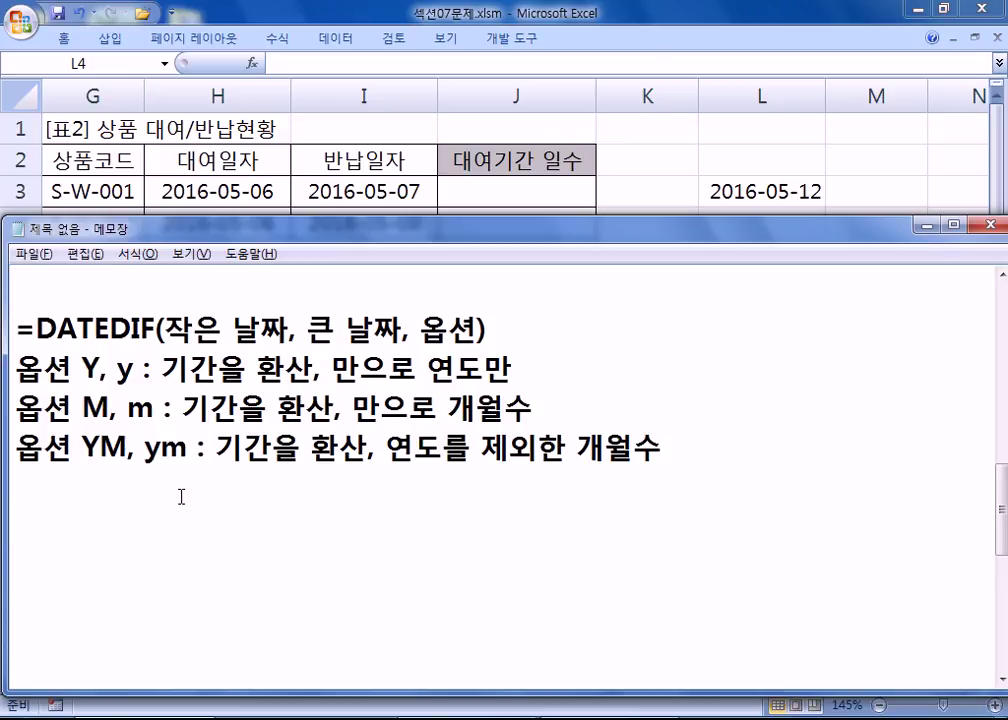
pyautogui.write('옵션 :')
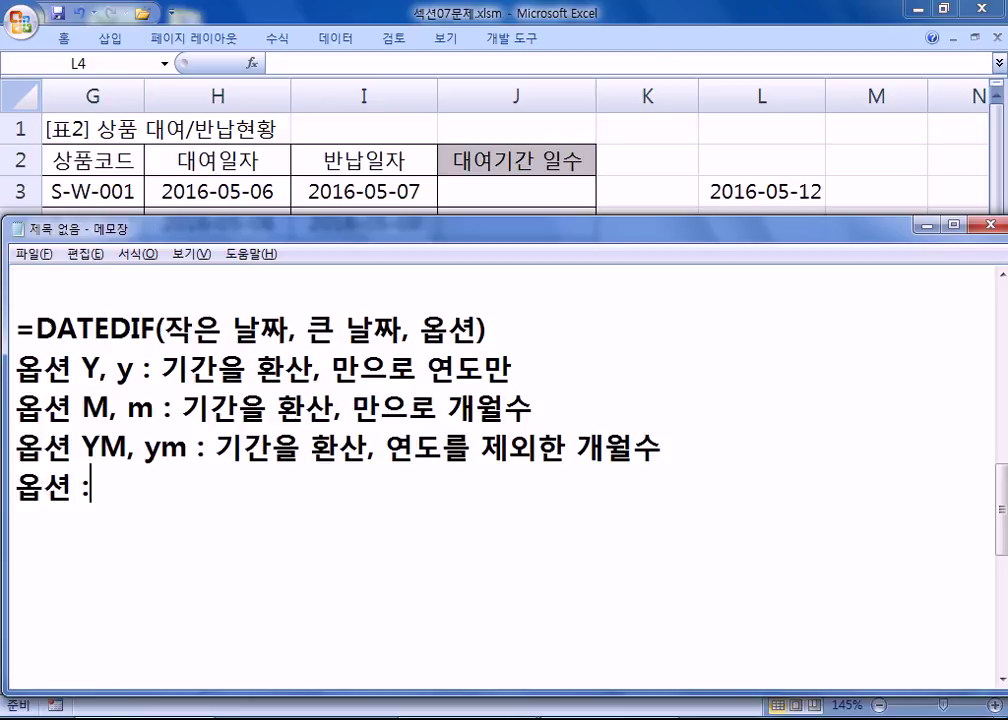
pyautogui.press('BackSpace')
pyautogui.write('D, d')
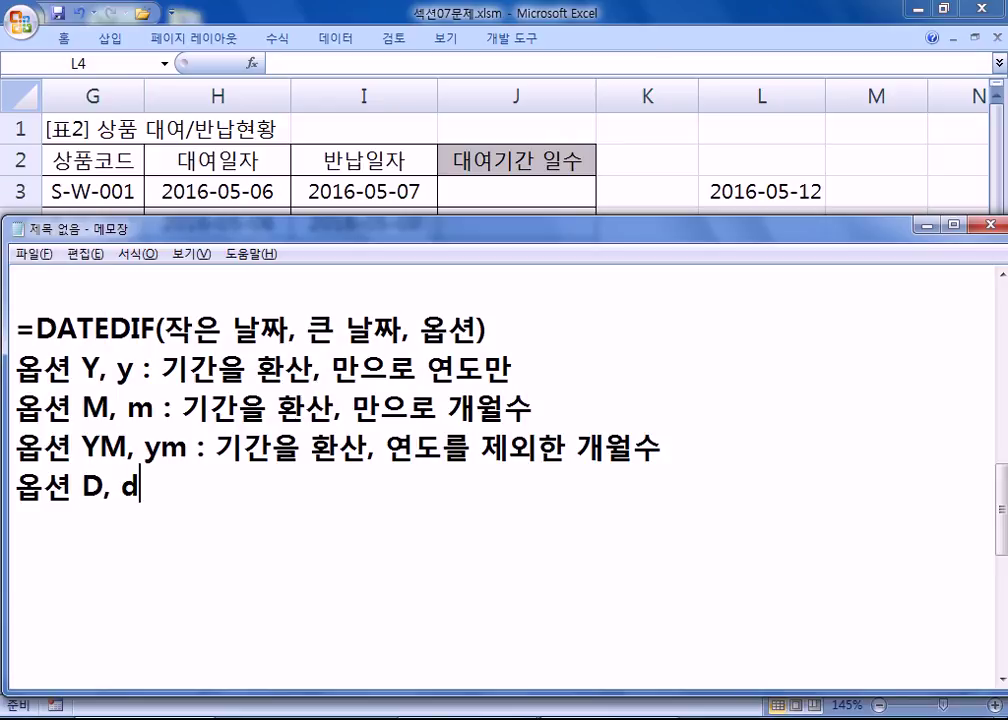
pyautogui.write(' : 기간')
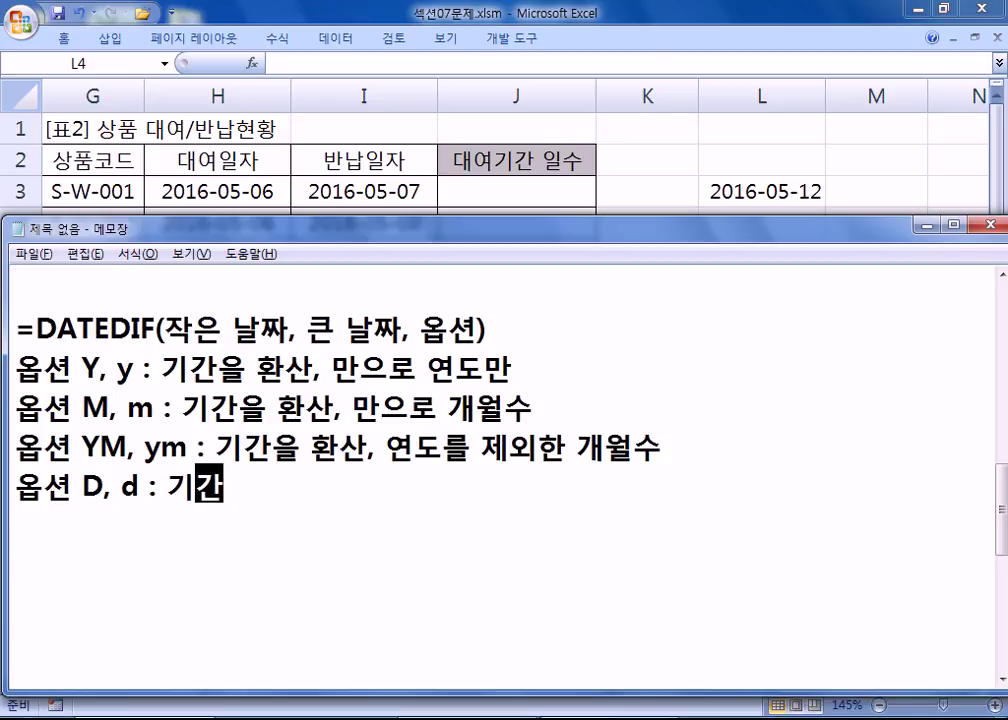
pyautogui.write('을 호나산,')
pyautogui.press('BackSpace')
pyautogui.press('BackSpace')
pyautogui.press('BackSpace')
pyautogui.press('BackSpace')
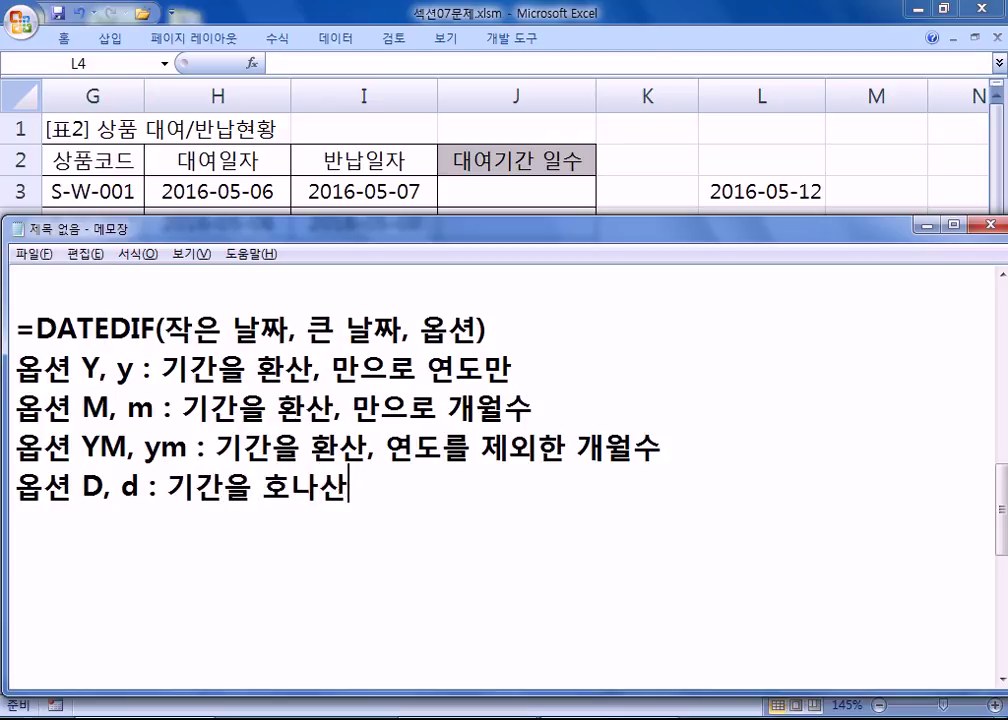
pyautogui.write('환산,')
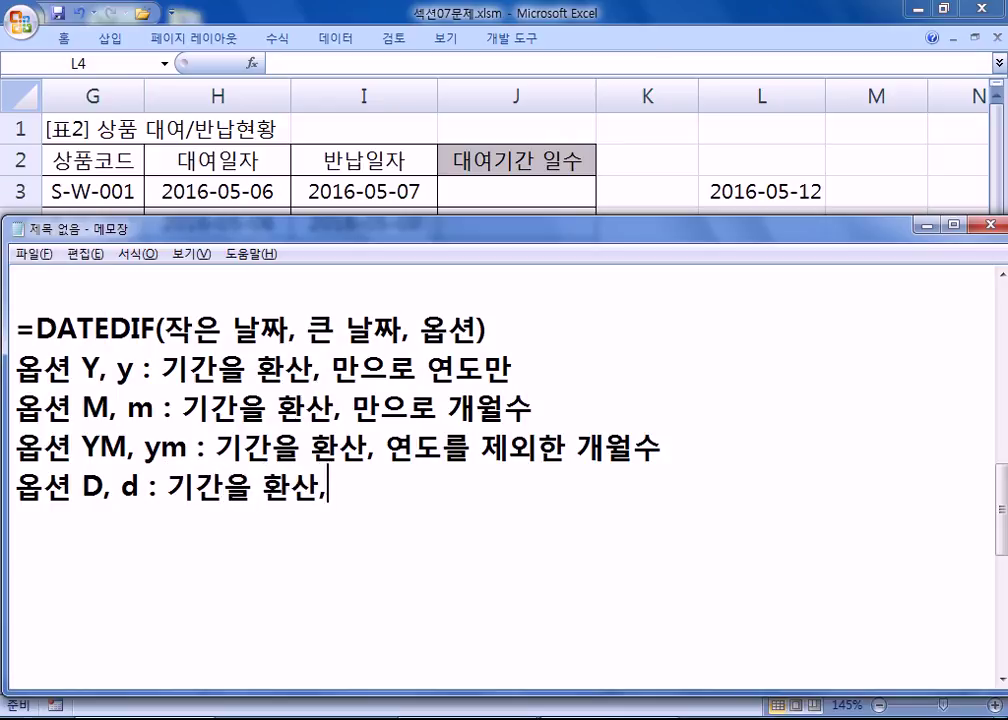
pyautogui.write(' 일수로 표시')
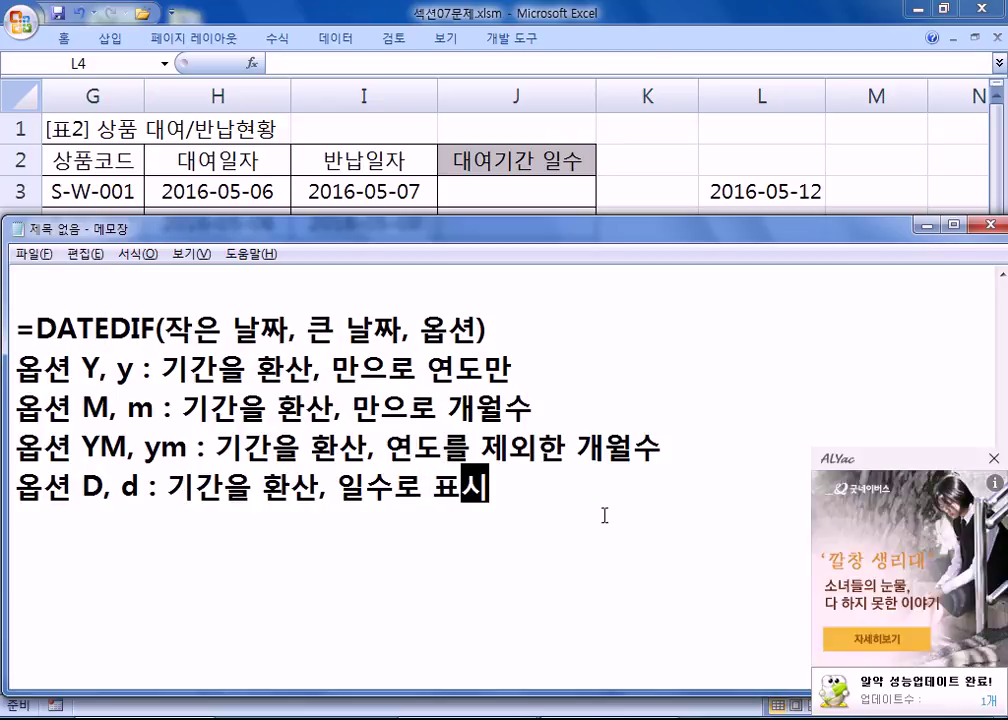
pyautogui.click(993, 458)
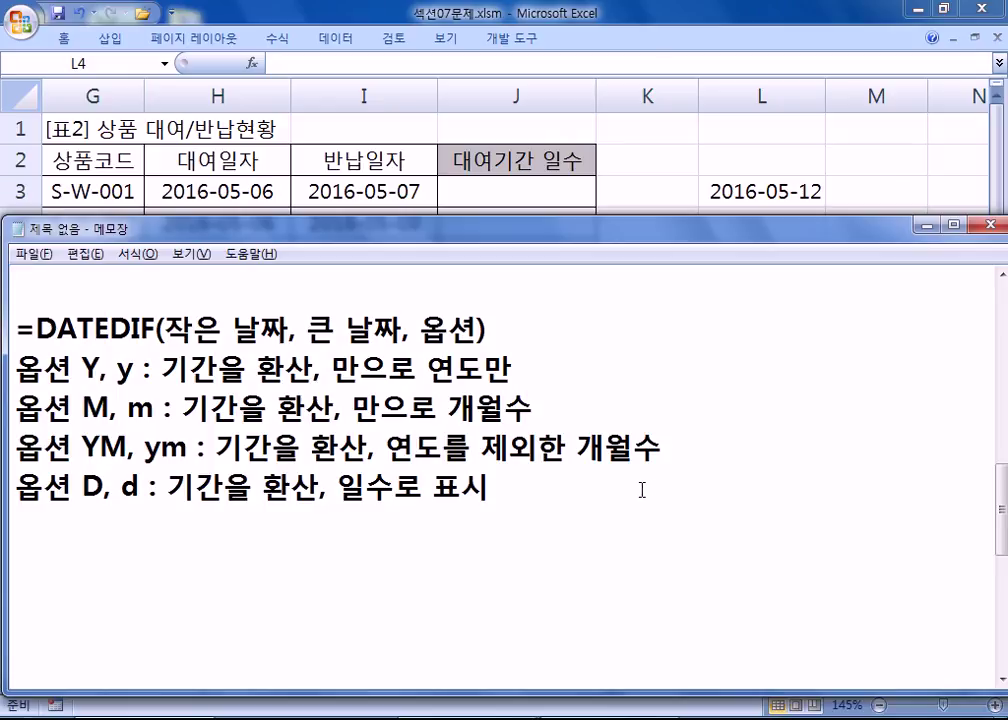
# Step: Add the option note "옵션 MD, md : 기간을 환산, 개월수를 제외한 일수" below the D option, followed by a new line
pyautogui.press('Return')
pyautogui.write('DHQTU')
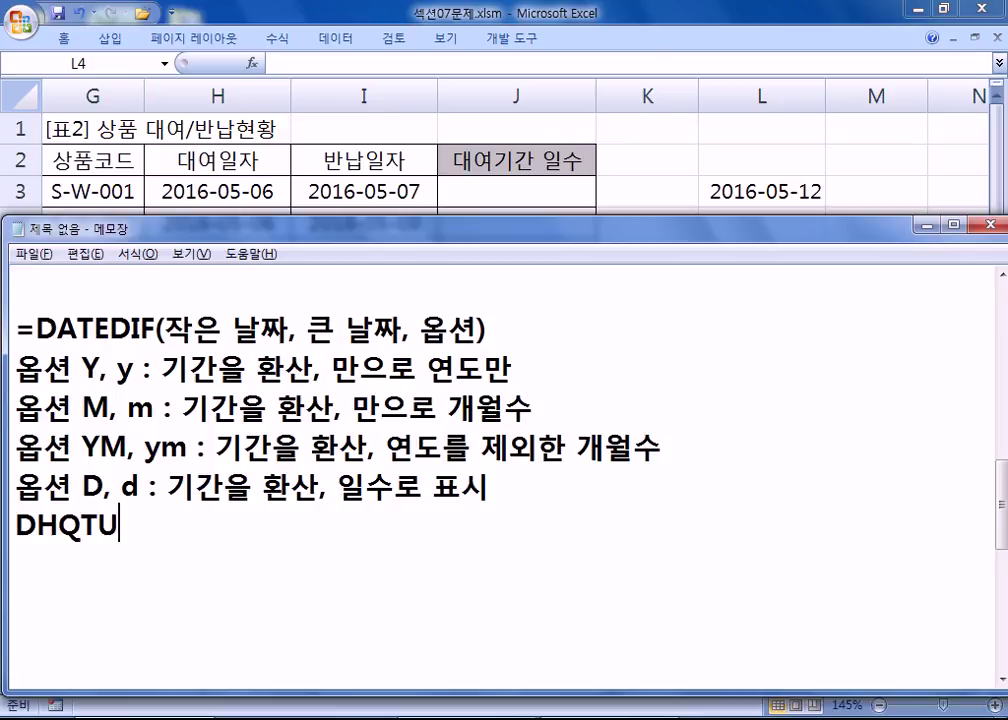
pyautogui.hotkey('shift', 'Home')
pyautogui.press('Hangul')
pyautogui.write('옵션 ')
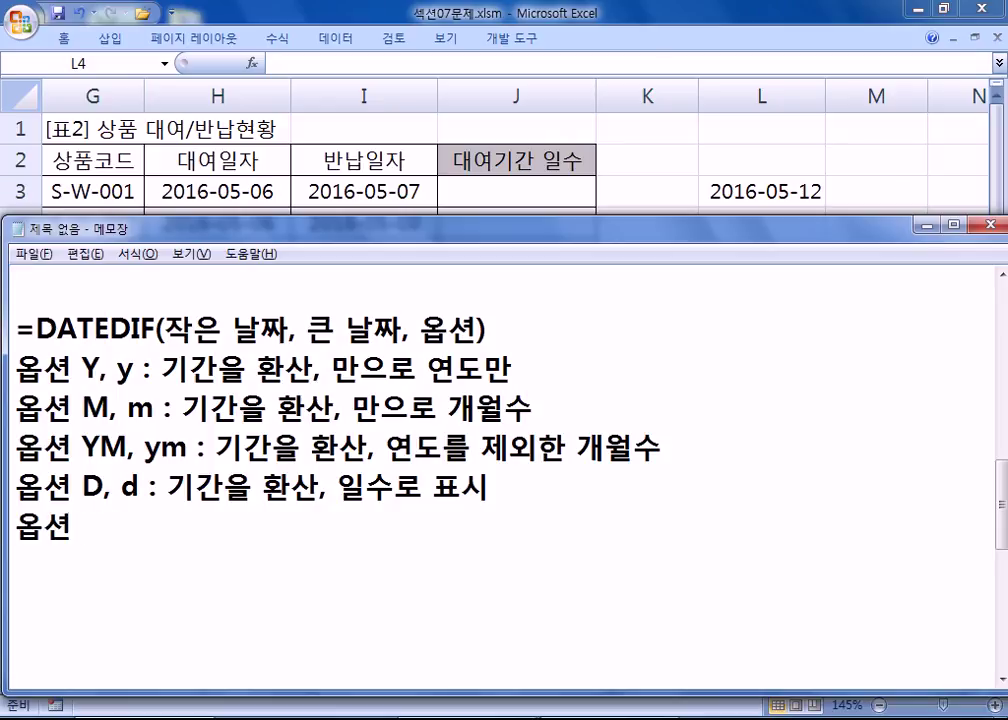
pyautogui.write('m')
pyautogui.press('BackSpace')
pyautogui.write('MD,')
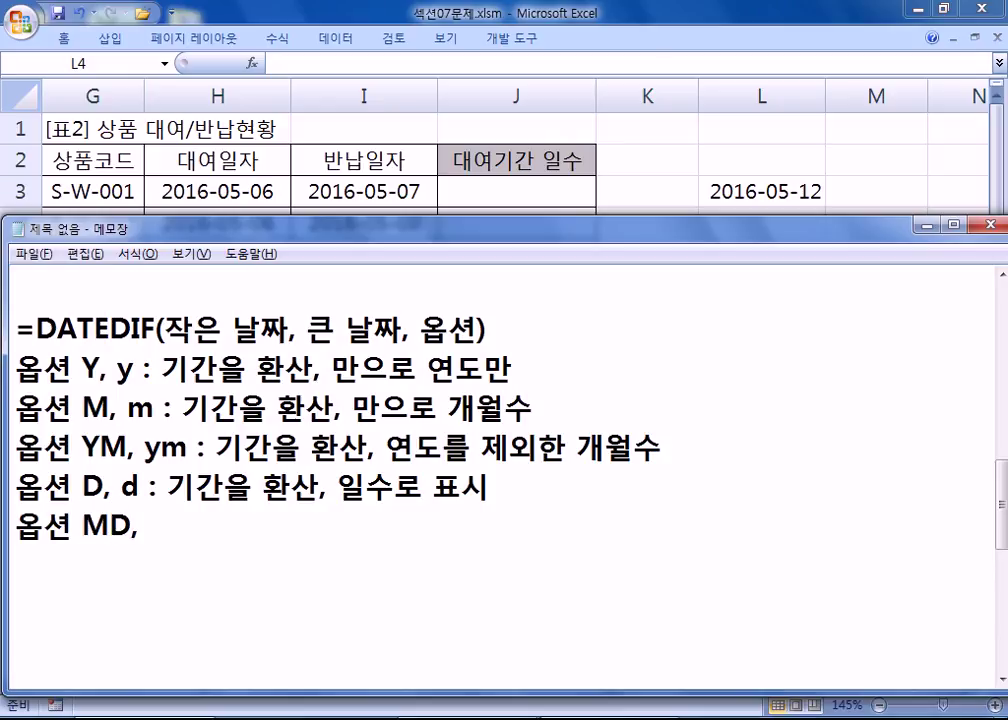
pyautogui.write(' md : 기간')
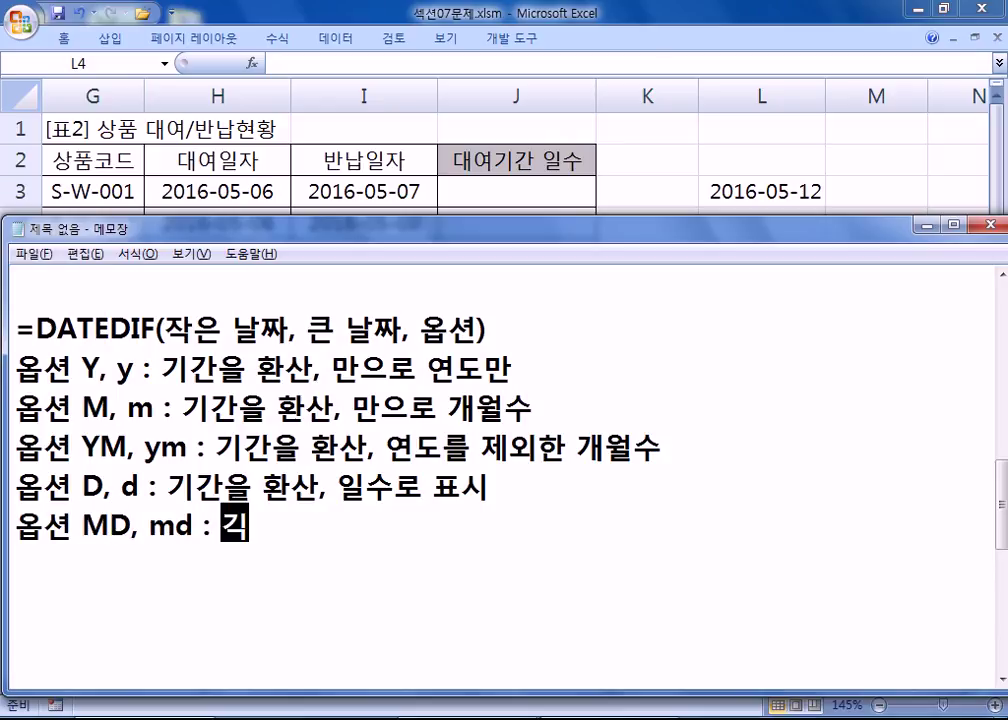
pyautogui.write('을 환산,')
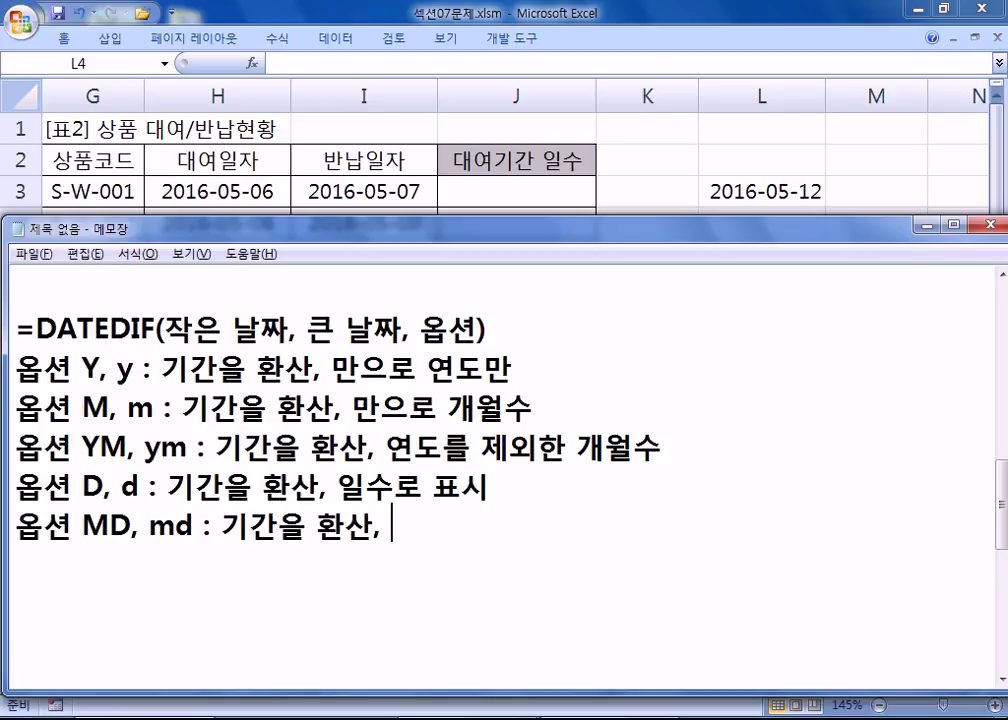
pyautogui.write(' 개월')
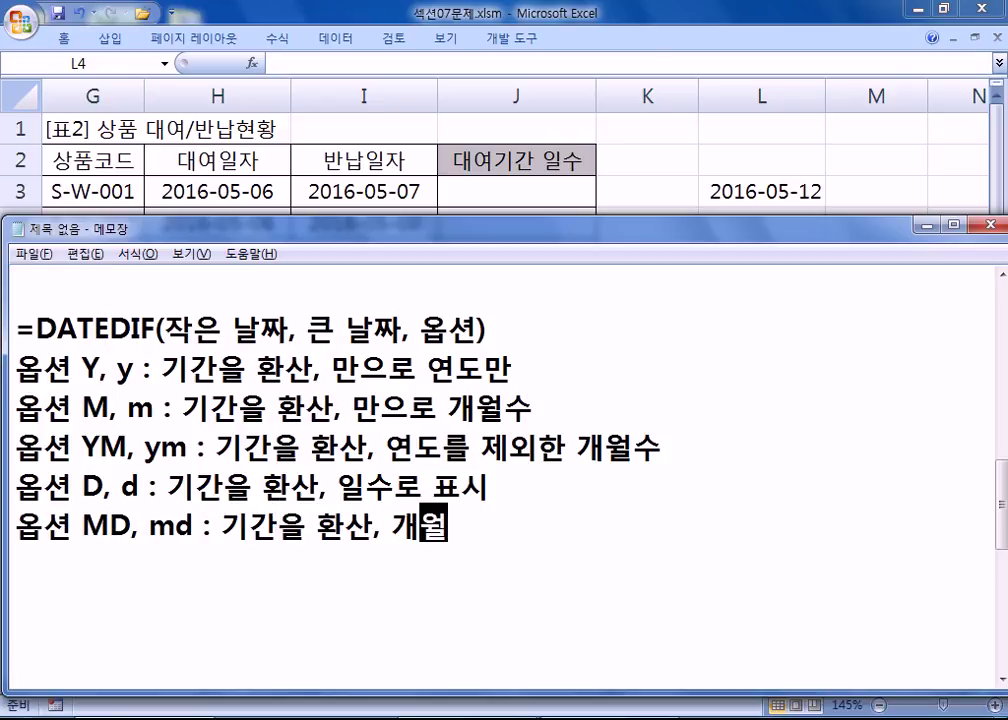
pyautogui.write('수를 제')
pyautogui.write('외한 ')
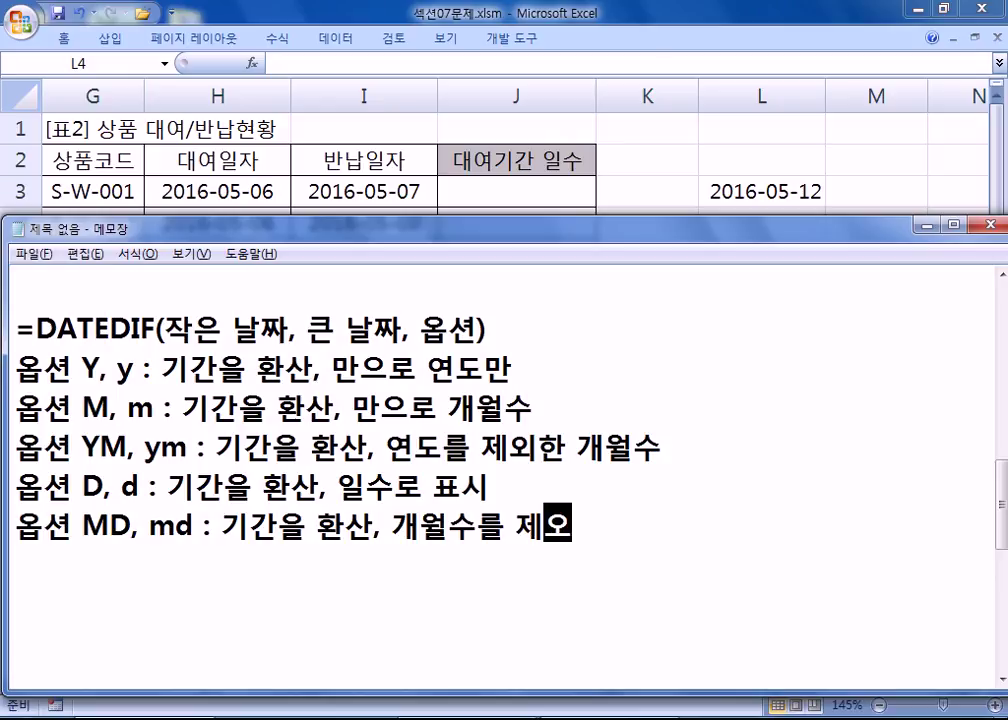
pyautogui.write('일수')
pyautogui.press('Return')
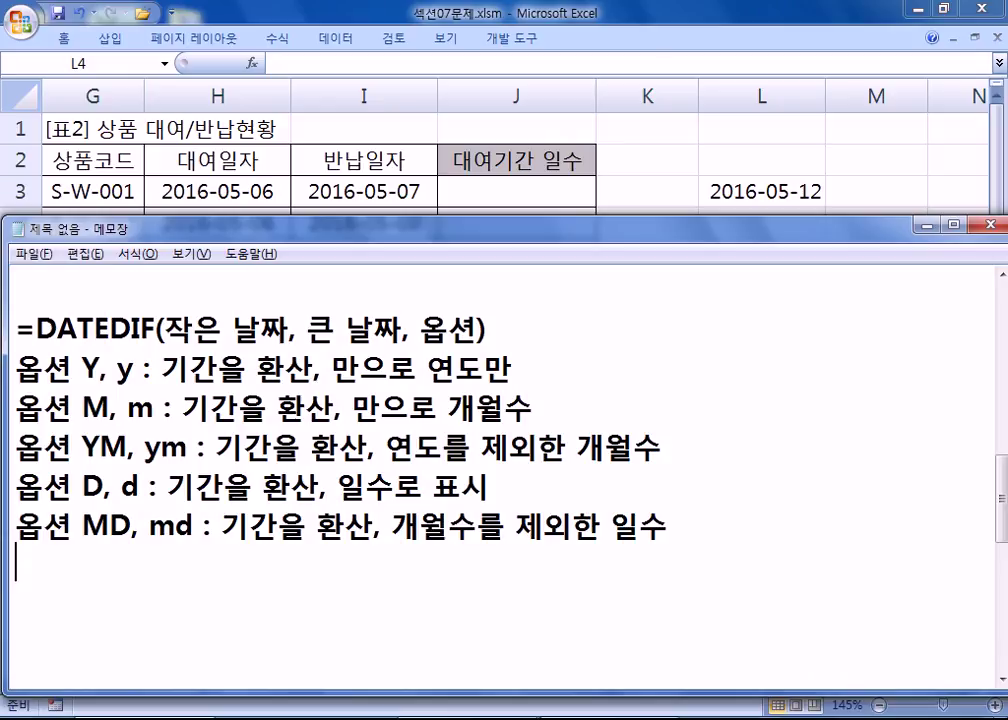
# Step: Highlight the Y, YM and MD option codes one after another in the DATEDIF notes
pyautogui.moveTo(73, 368); pyautogui.dragTo(118, 368)
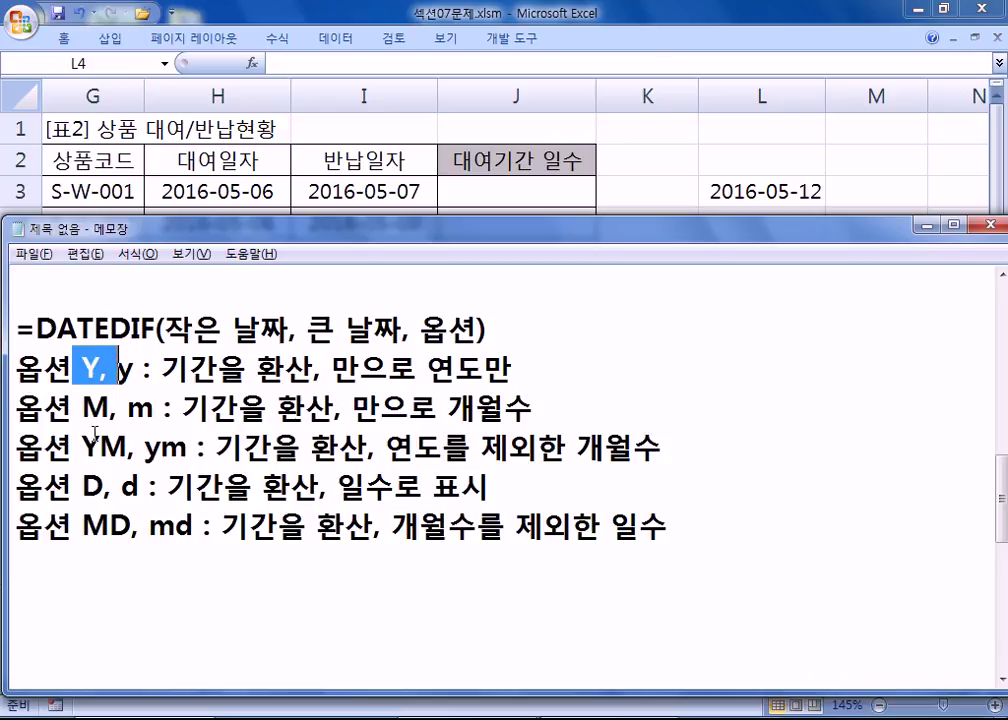
pyautogui.moveTo(82, 447); pyautogui.dragTo(128, 447)
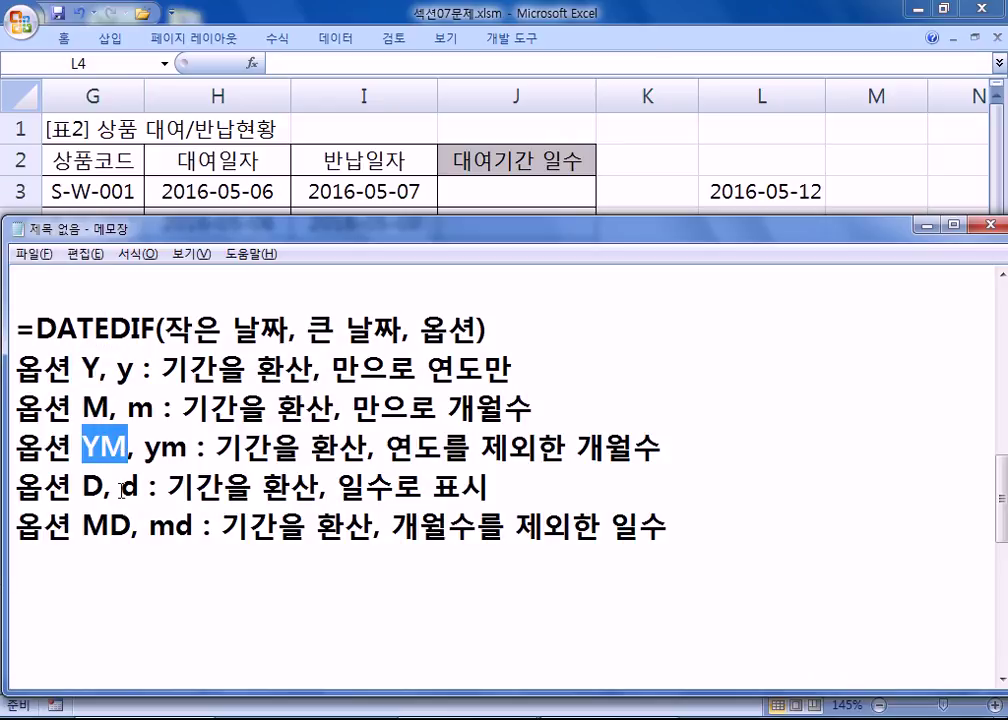
pyautogui.moveTo(82, 525); pyautogui.dragTo(131, 525)
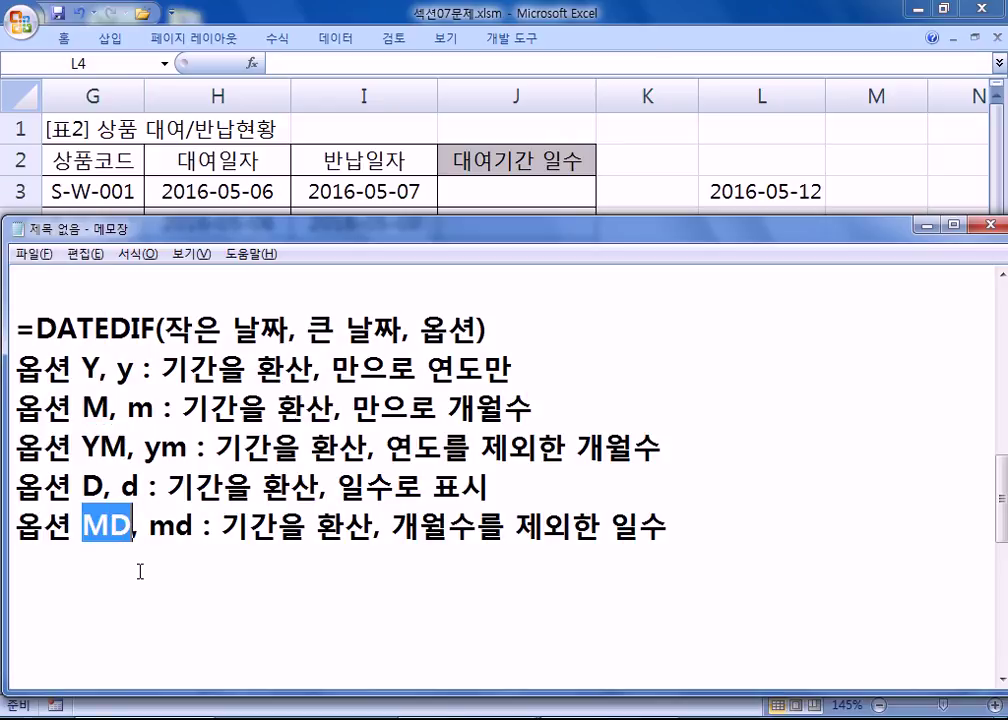
# Step: Write the example formula =DATEDIF("2000-01-01", TODAY(), "Y") on the line below the MD option
pyautogui.click(140, 572)
pyautogui.scroll(-1, 196, 553)
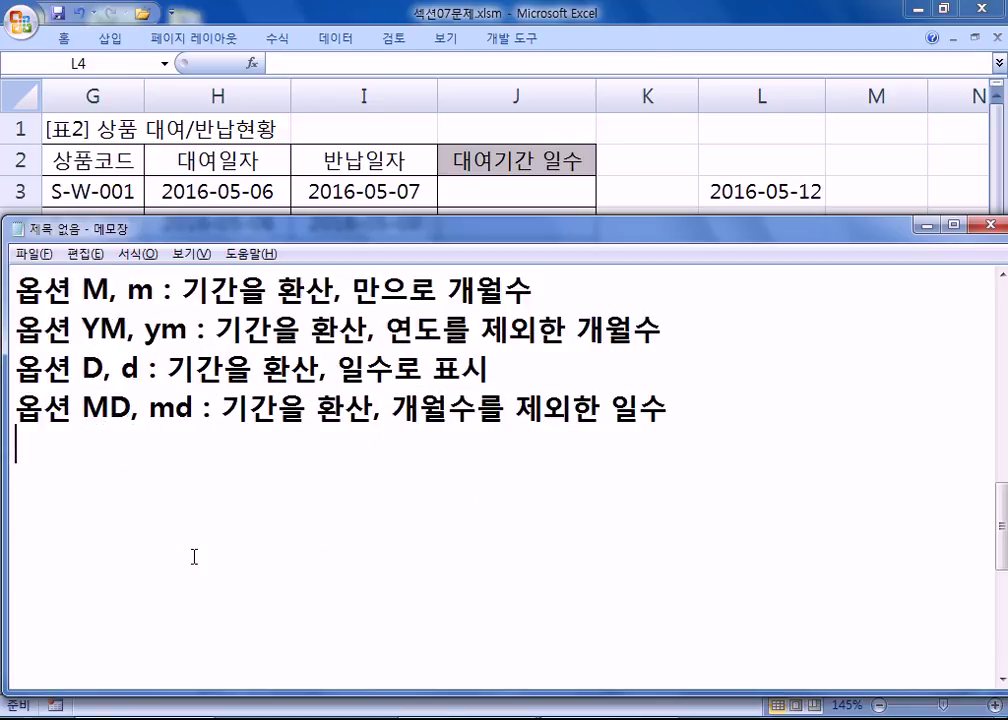
pyautogui.write('=')
pyautogui.write('ㅇㅁ')
pyautogui.press('BackSpace')
pyautogui.press('BackSpace')
pyautogui.press('Hangul')
pyautogui.write('DATEDIF(')
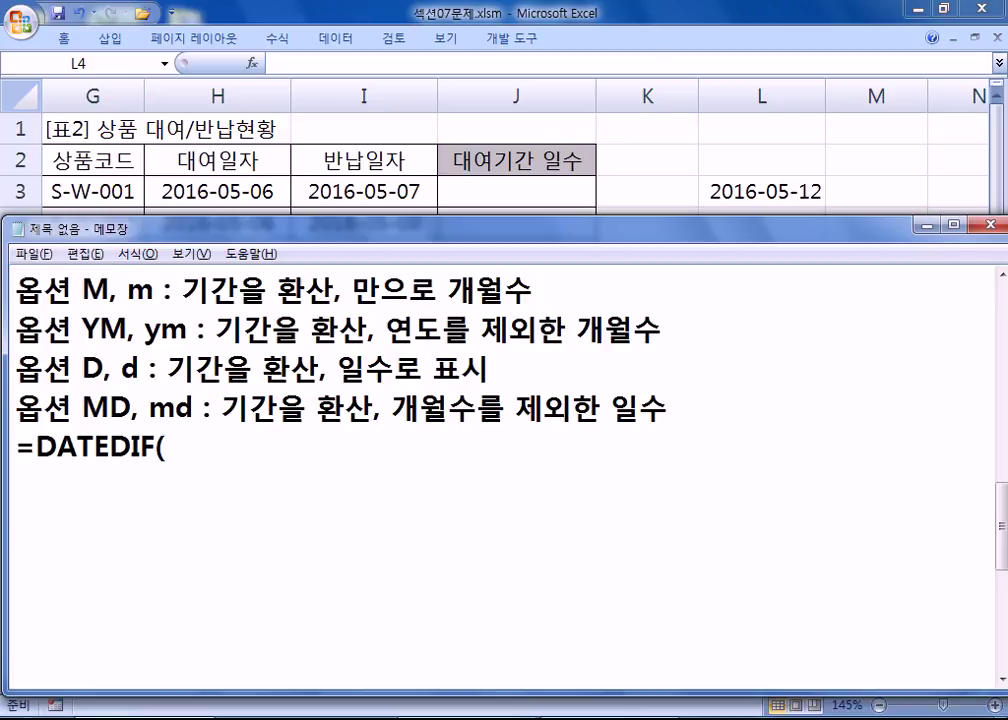
pyautogui.write('"20')
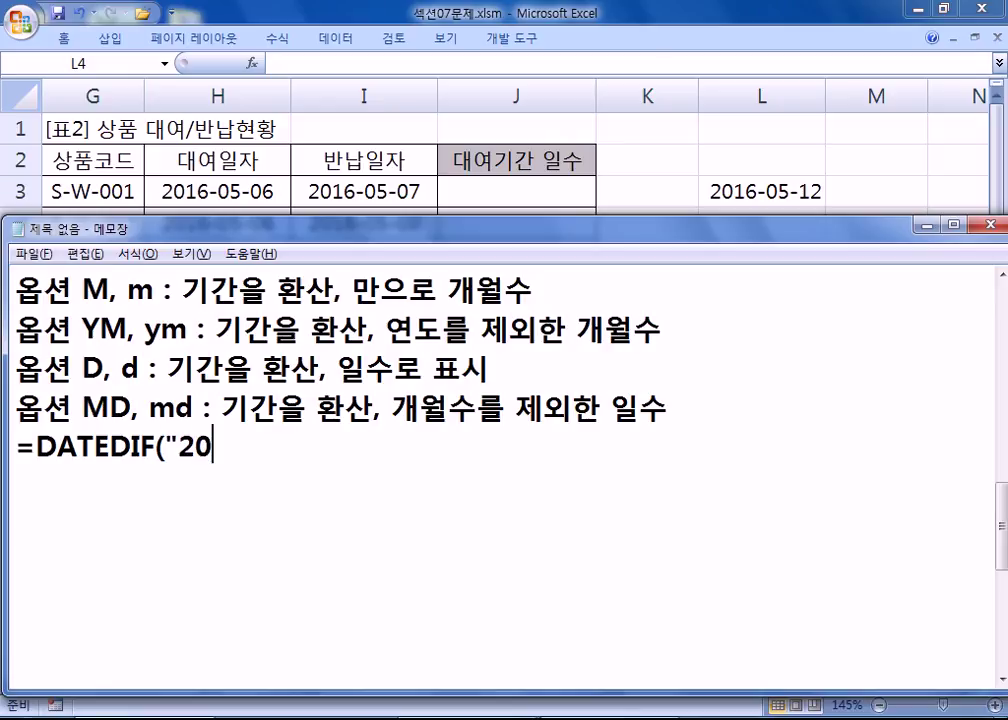
pyautogui.write('00-01-01"')
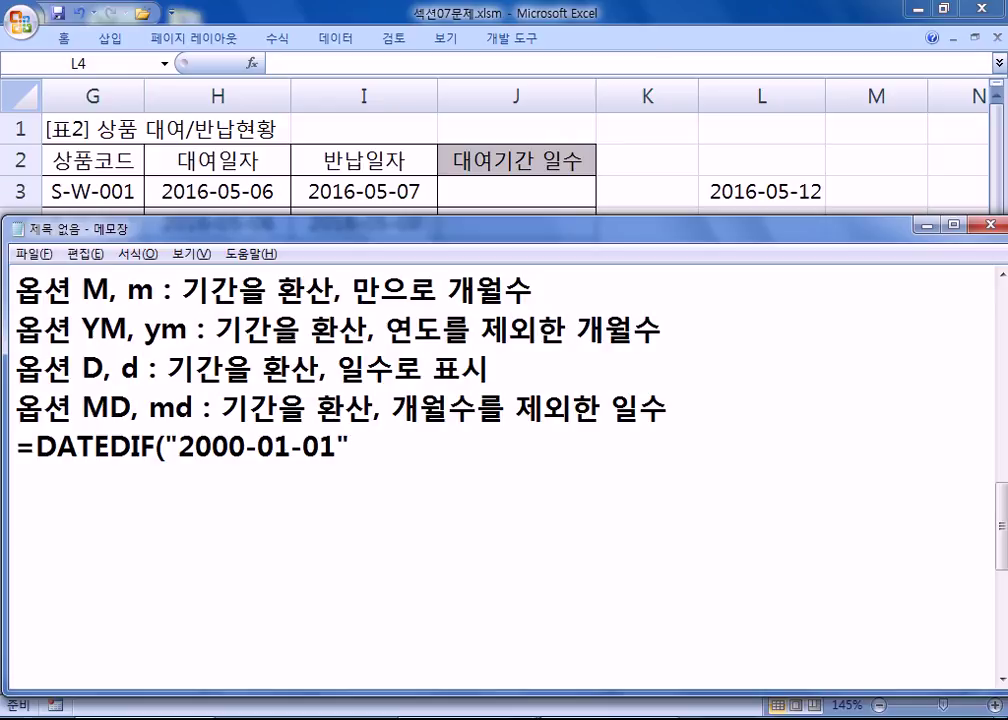
pyautogui.write(', TODATY')
pyautogui.press('BackSpace')
pyautogui.press('BackSpace')
pyautogui.write('Y(')
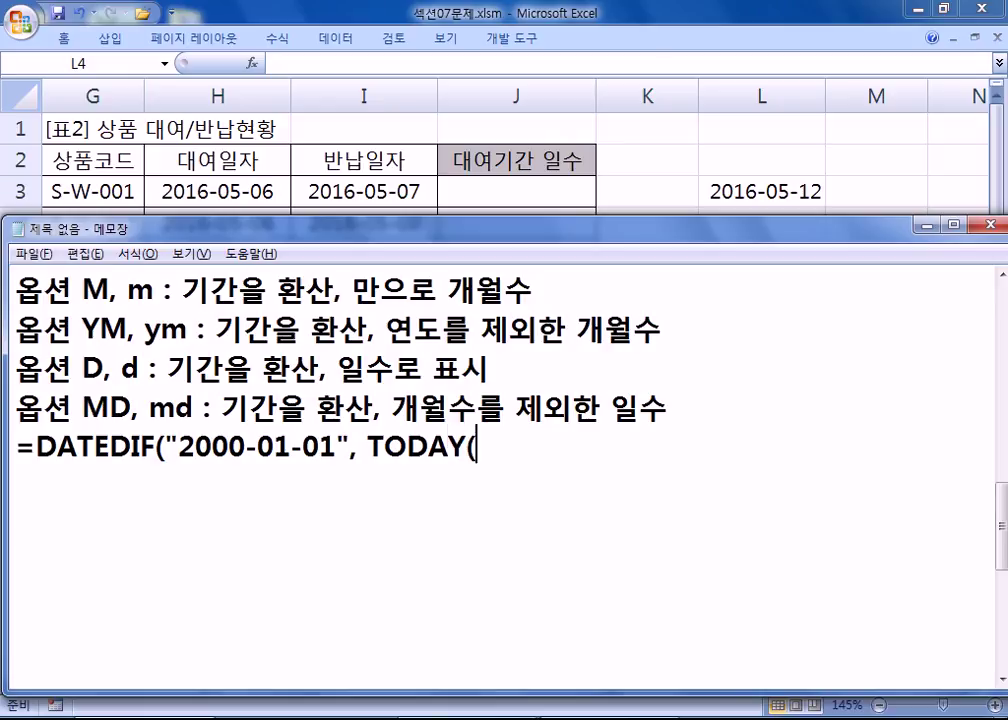
pyautogui.write('), "Y")')
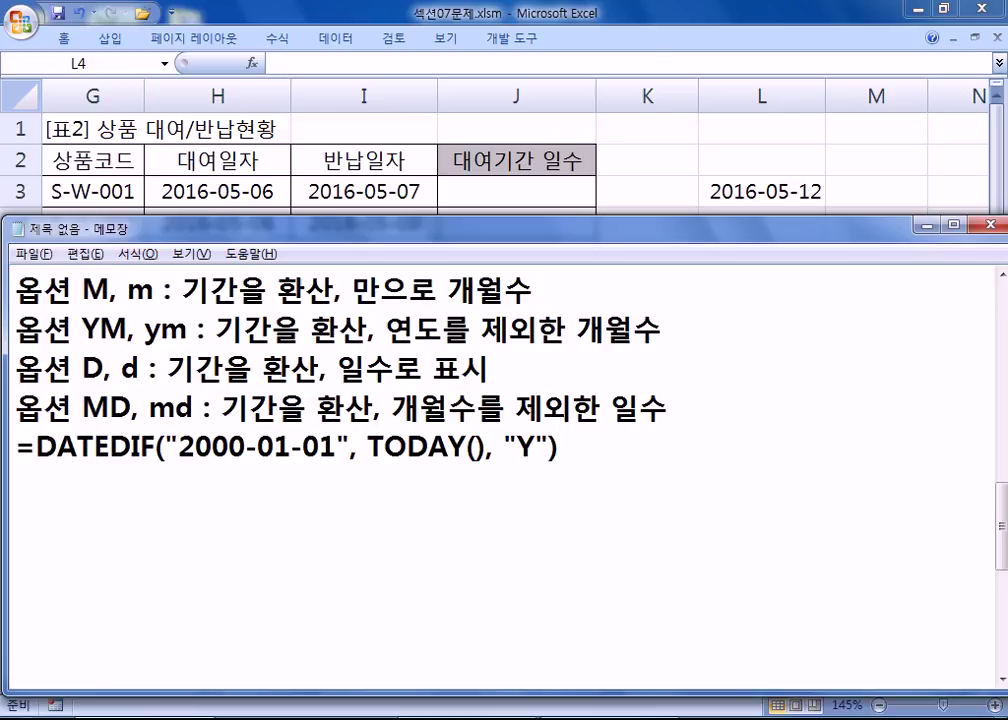
# Step: Append &"년 "& and a second copy of DATEDIF("2000-01-01", TODAY(), "Y") to the example formula
pyautogui.write('&"년 "')
pyautogui.press('BackSpace')
pyautogui.write('"')
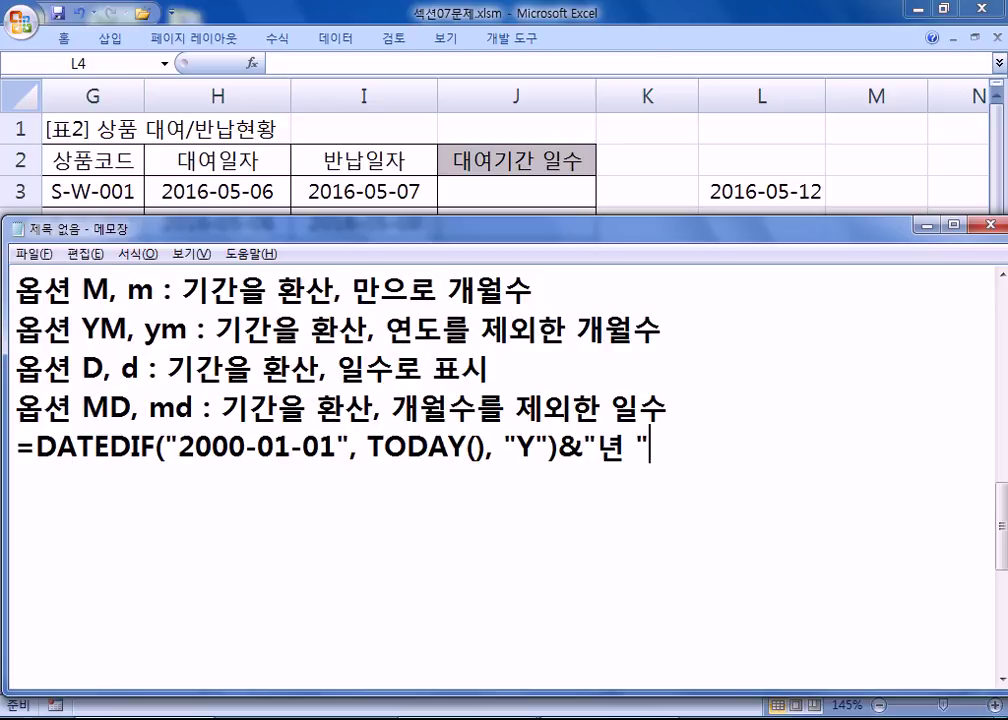
pyautogui.write('&D')
pyautogui.write('ATEDIF')
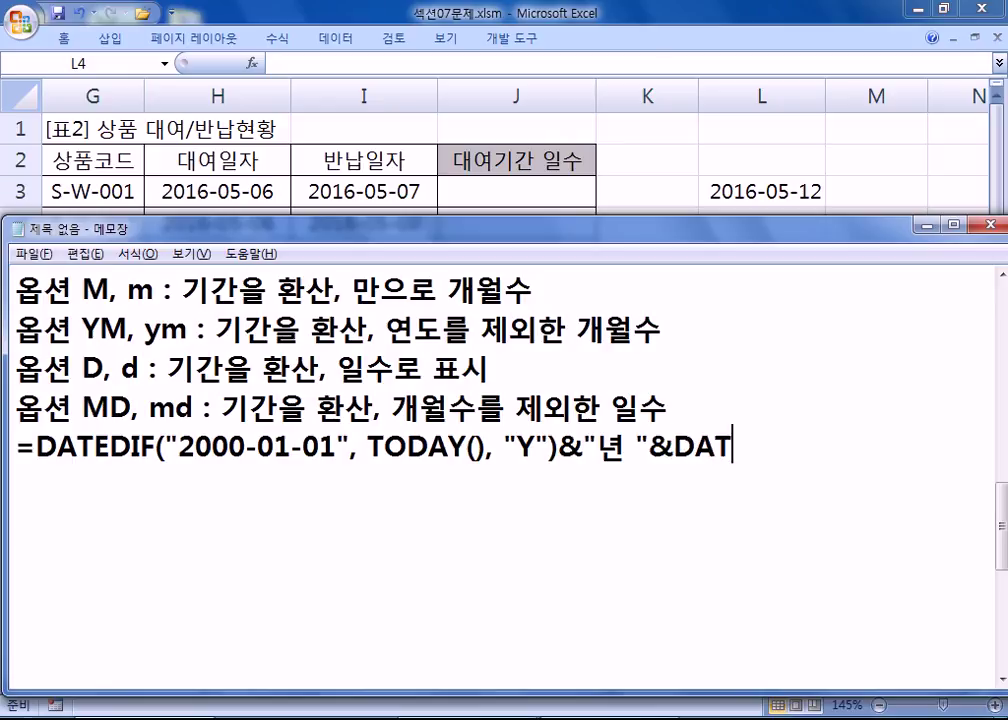
pyautogui.write('(')
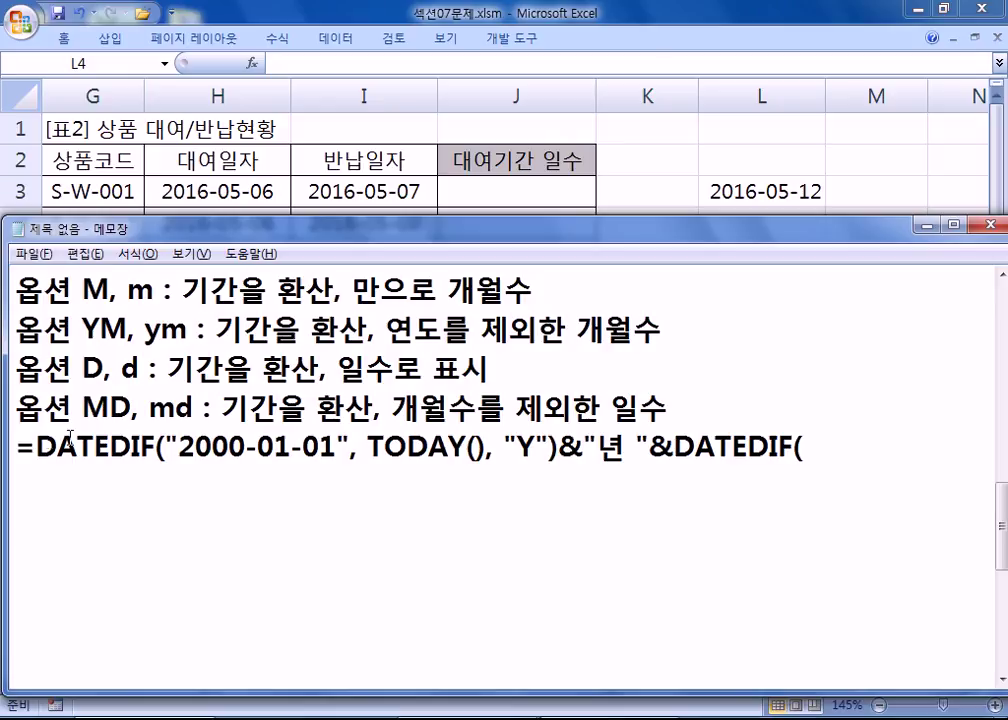
pyautogui.moveTo(36, 447); pyautogui.dragTo(557, 447)
pyautogui.hotkey('ctrl', 'c')
pyautogui.moveTo(672, 447); pyautogui.dragTo(841, 441)
pyautogui.hotkey('ctrl', 'v')
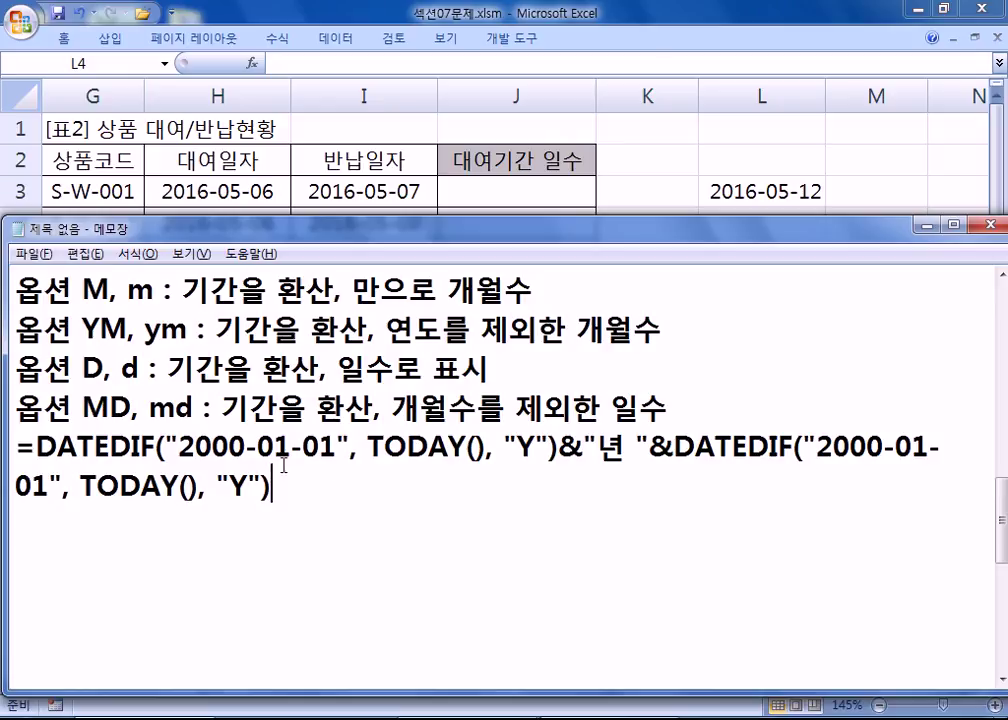
# Step: Change the option of the second DATEDIF in the example formula to "YM"
pyautogui.doubleClick(240, 487)
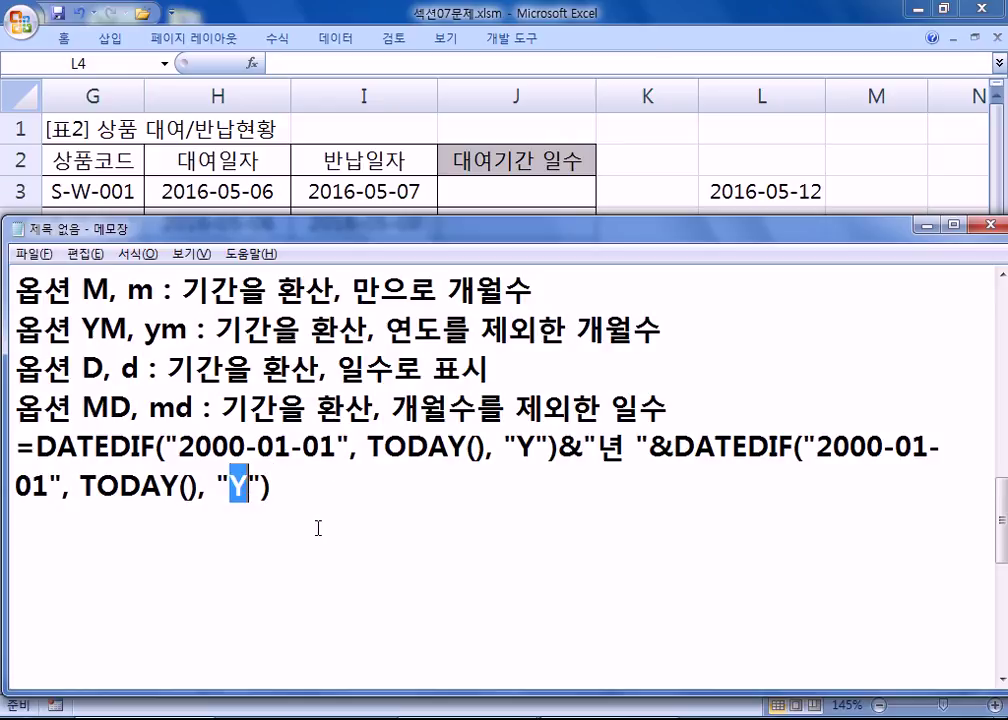
pyautogui.write('Ym')
pyautogui.press('BackSpace')
pyautogui.write('ㅡ')
pyautogui.press('BackSpace')
pyautogui.write('M')
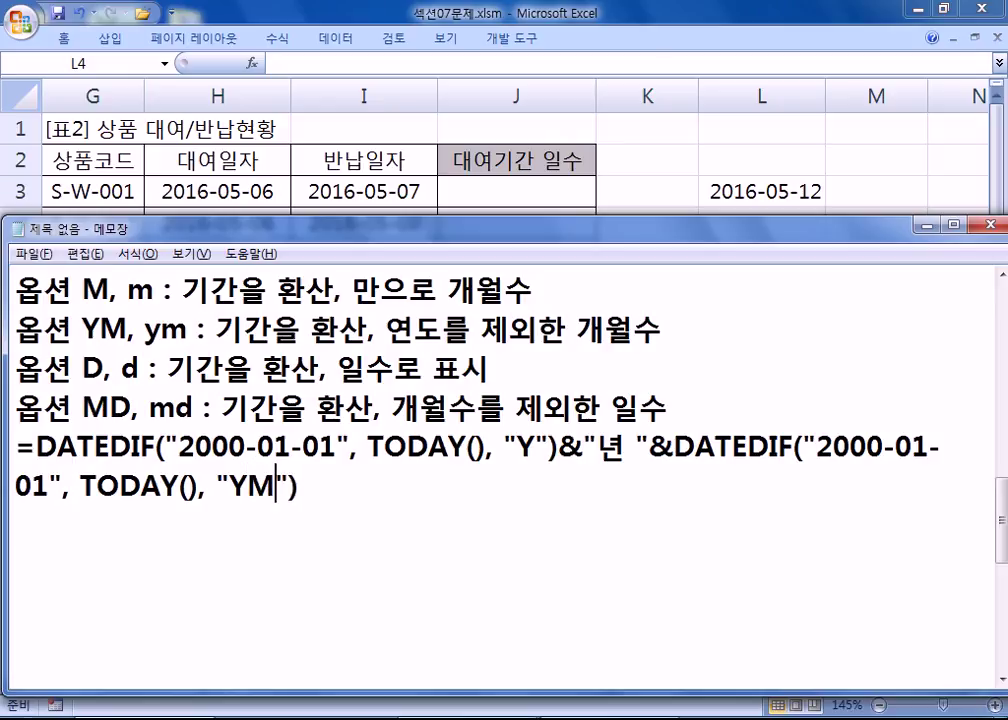
# Step: Append &"개월 "& and a third copy of DATEDIF("2000-01-01", TODAY(), "Y") to the example formula
pyautogui.press('End')
pyautogui.write('&"개월')
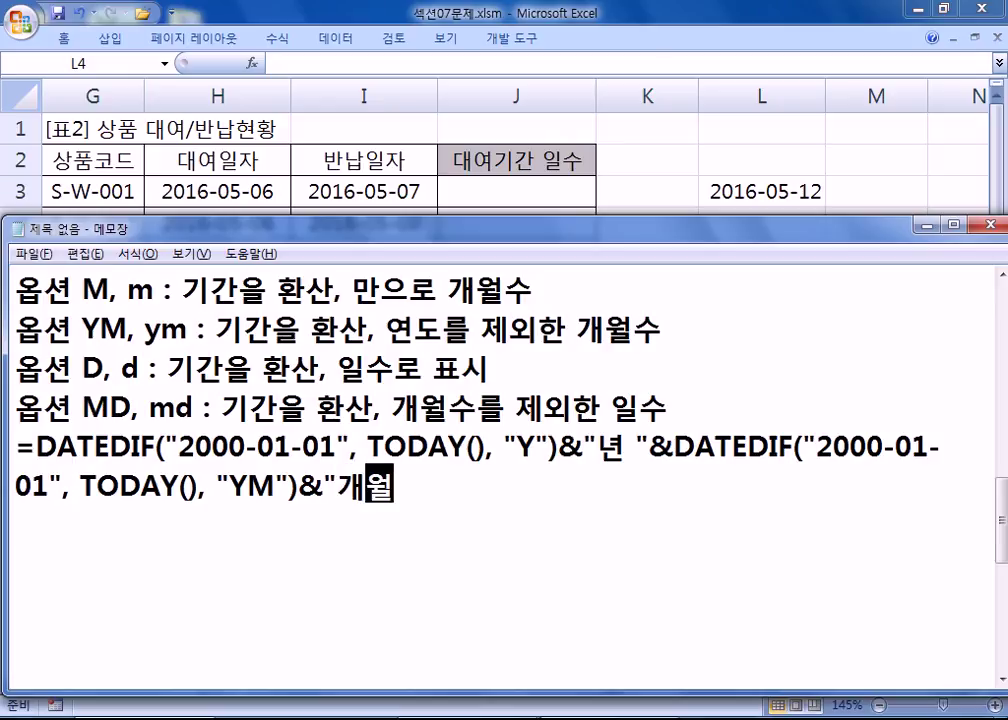
pyautogui.write(' "&')
pyautogui.hotkey('ctrl', 'v')
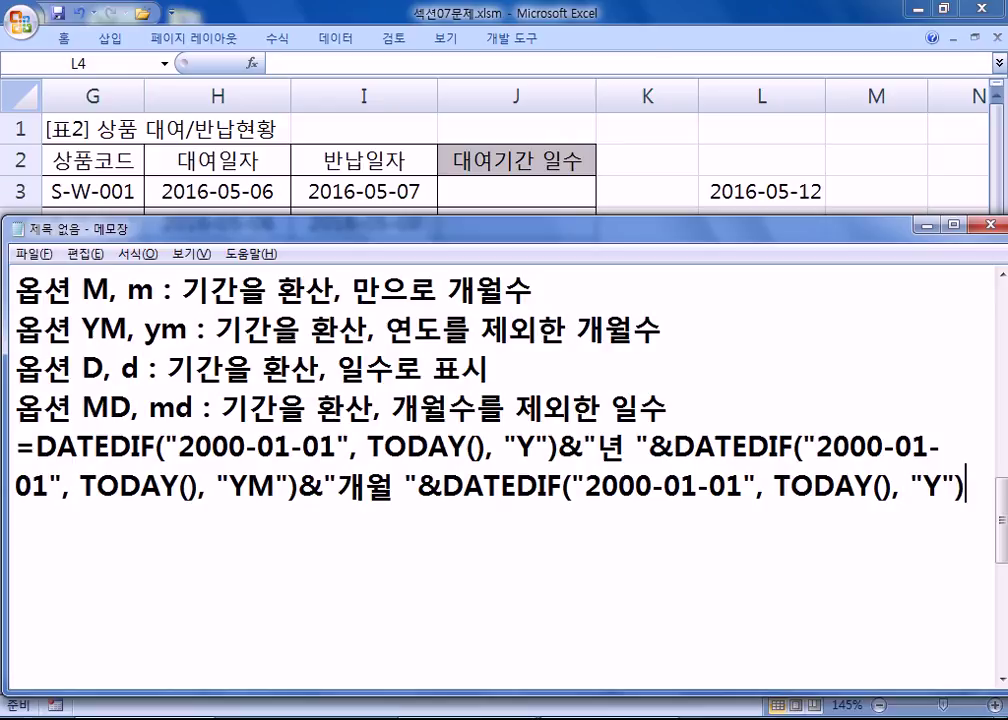
# Step: Set the third DATEDIF's option to "MD" and end the example formula with &"일"
pyautogui.press('Left')
pyautogui.press('Left')
pyautogui.press('Left')
pyautogui.write('MD')
pyautogui.press('Delete')
pyautogui.press('End')
pyautogui.write('&"일"')
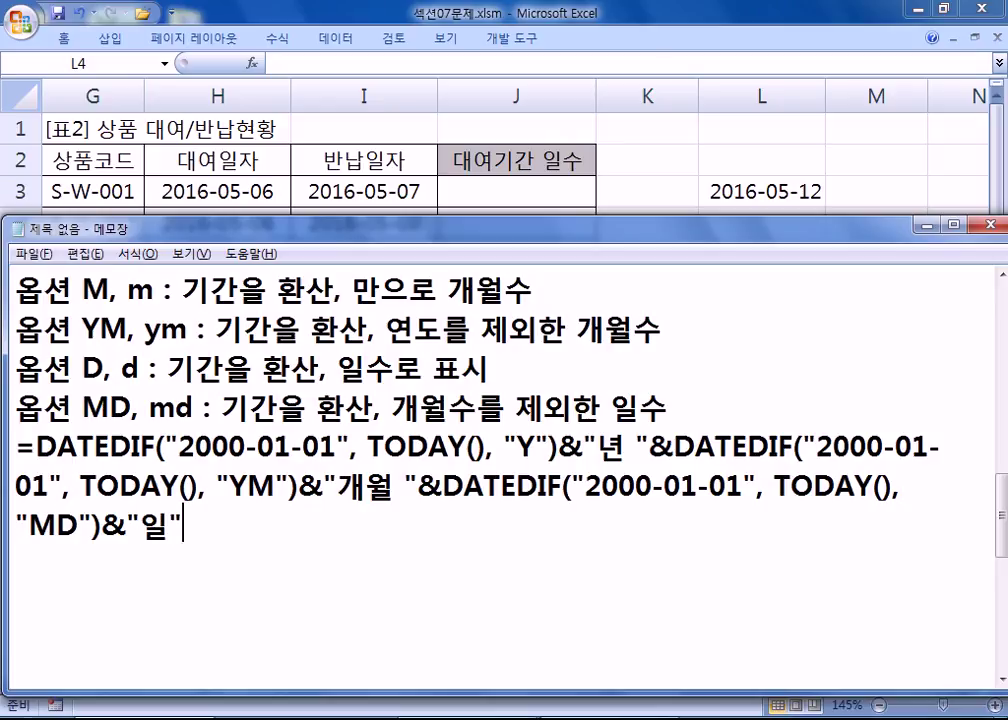
# Step: Copy the complete example formula from Notepad and enter it in cell L5 of the Excel sheet
pyautogui.press('Return')
pyautogui.press('Up')
pyautogui.press('Up')
pyautogui.press('Up')
pyautogui.hotkey('shift', 'Down')
pyautogui.hotkey('shift', 'Down')
pyautogui.hotkey('shift', 'End')
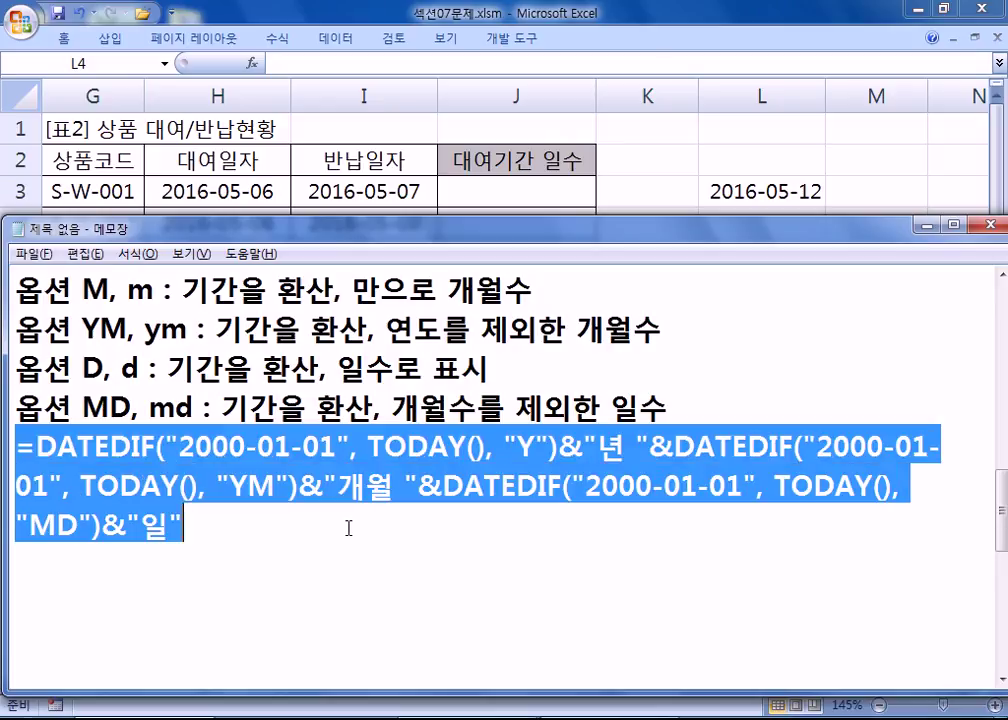
pyautogui.hotkey('alt', 'Tab')
pyautogui.click(712, 252)
pyautogui.doubleClick(765, 243)
pyautogui.hotkey('ctrl', 'v')
pyautogui.press('Return')
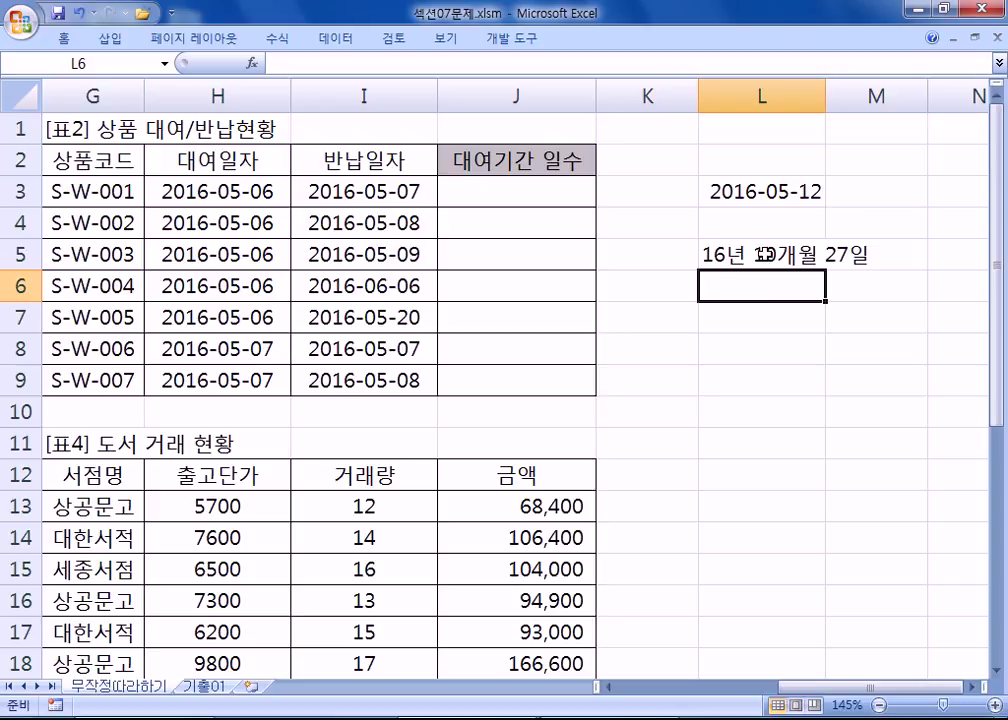
# Step: Switch back to Notepad and highlight the M option code in the DATEDIF notes
pyautogui.hotkey('alt', 'Tab')
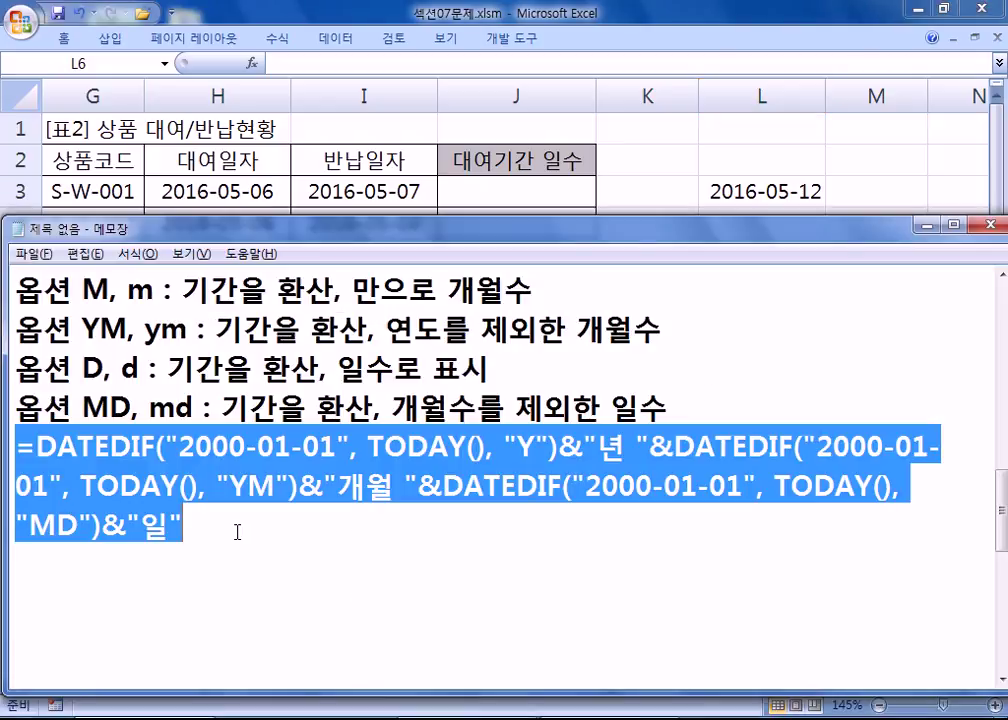
pyautogui.hotkey('alt', 'Tab')
pyautogui.hotkey('alt', 'Tab')
pyautogui.click(336, 457)
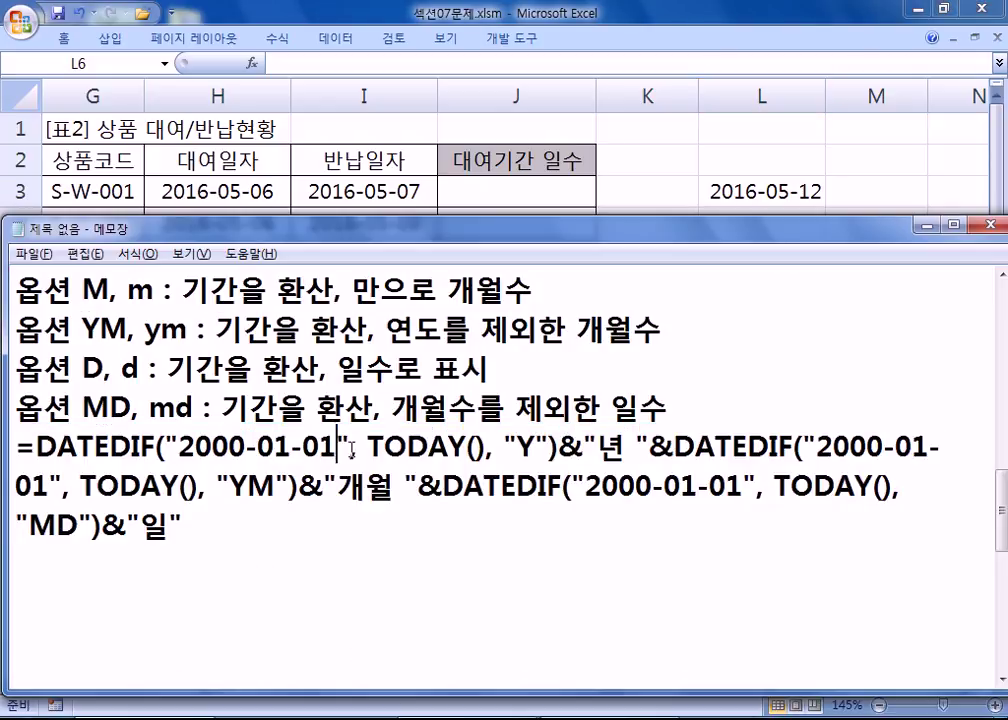
pyautogui.moveTo(83, 289); pyautogui.dragTo(108, 290)
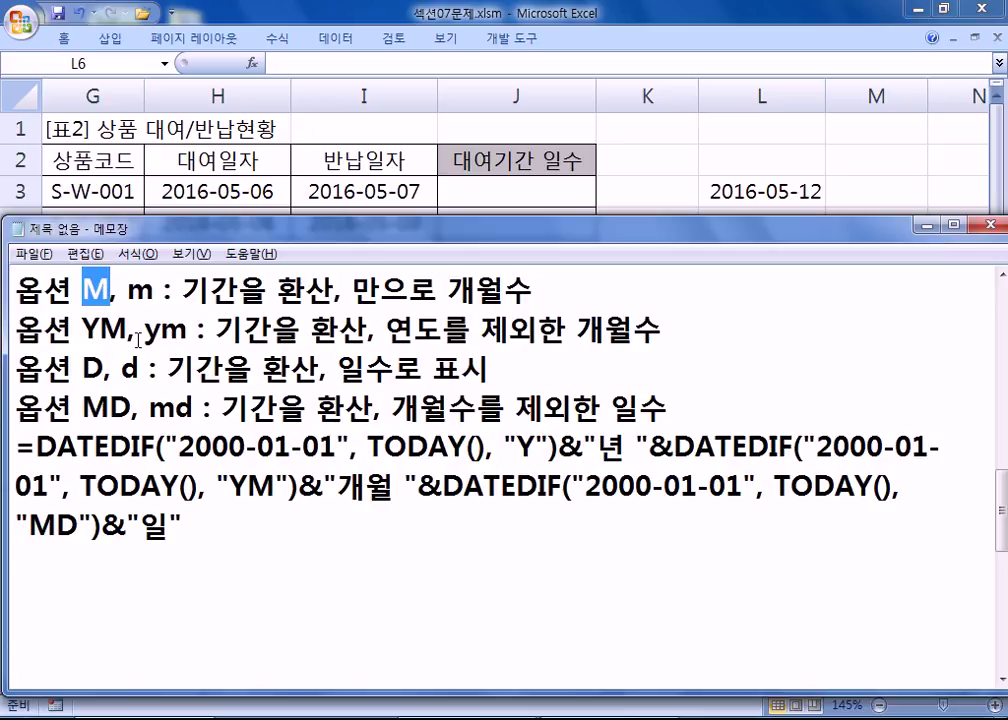
# Step: In Excel, paste the copied formula into cell L6 and reduce it to =DATEDIF("2000-01-01", TODAY(), "M")
pyautogui.hotkey('alt', 'Tab')
pyautogui.doubleClick(750, 302)
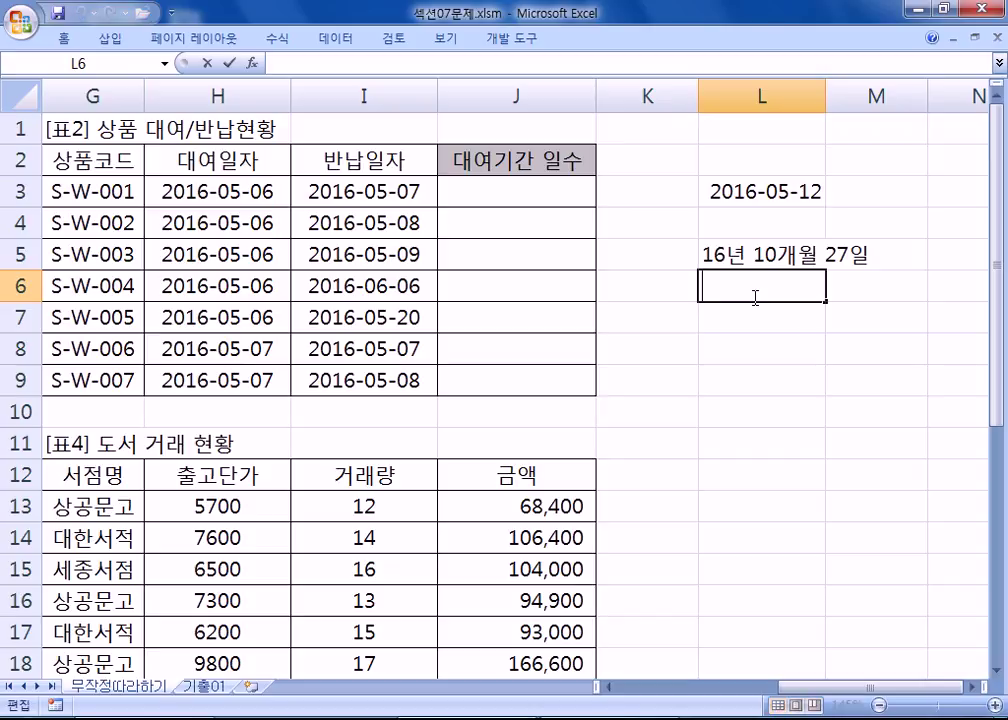
pyautogui.hotkey('ctrl', 'v')
pyautogui.moveTo(779, 317); pyautogui.dragTo(945, 472)
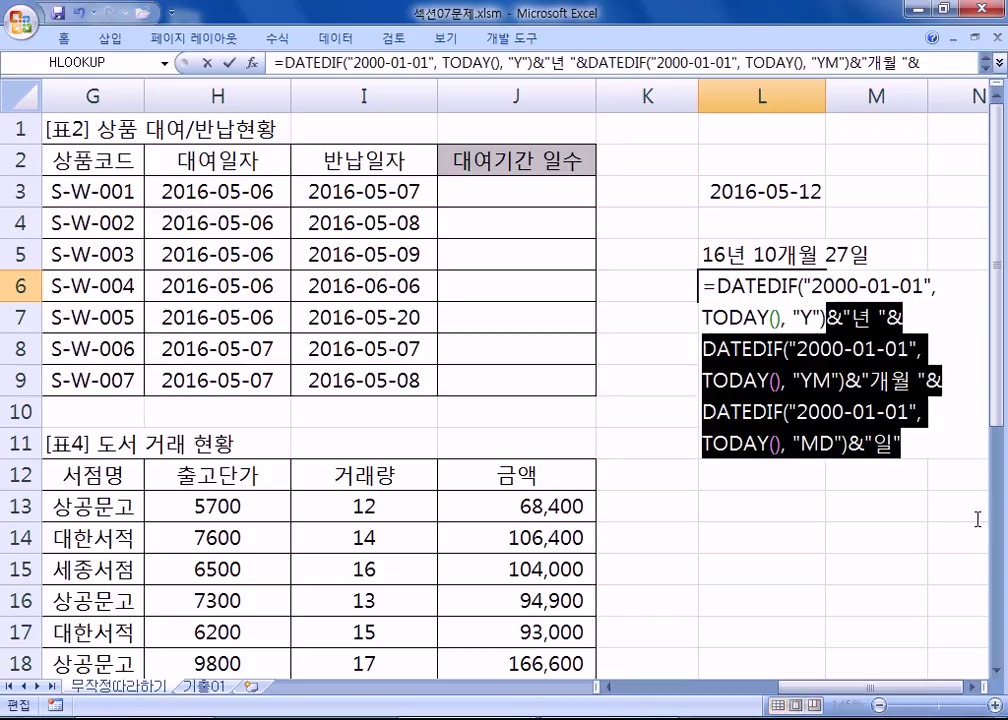
pyautogui.press('Delete')
pyautogui.doubleClick(806, 318)
pyautogui.write('M')
pyautogui.press('Return')
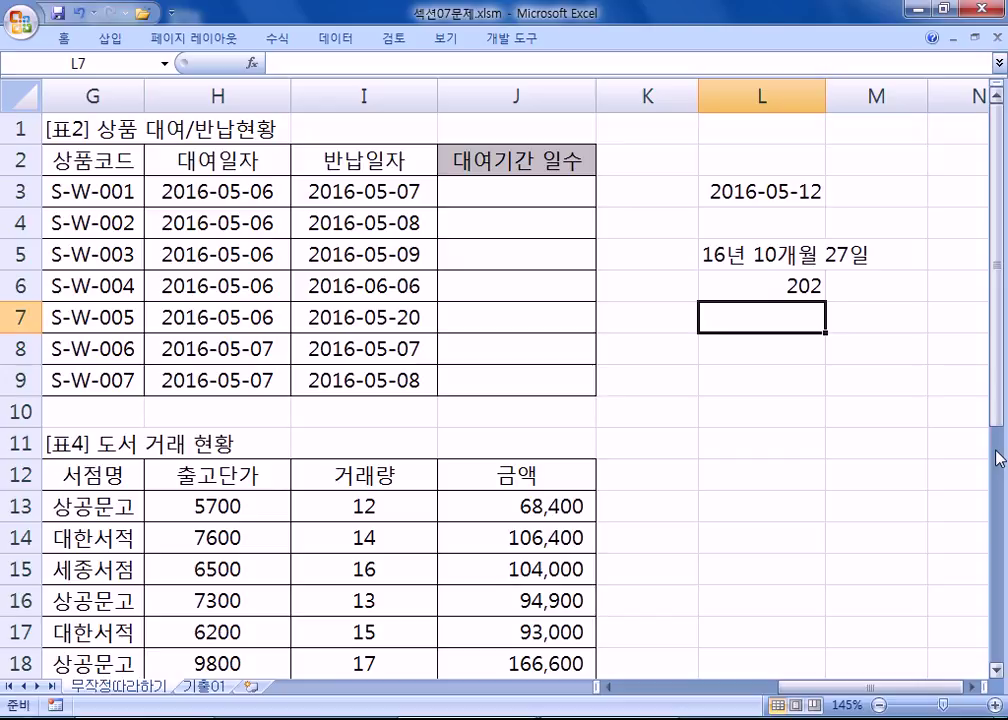
# Step: Change the start date in the L6 DATEDIF formula to "1970-01-01"
pyautogui.doubleClick(787, 280)
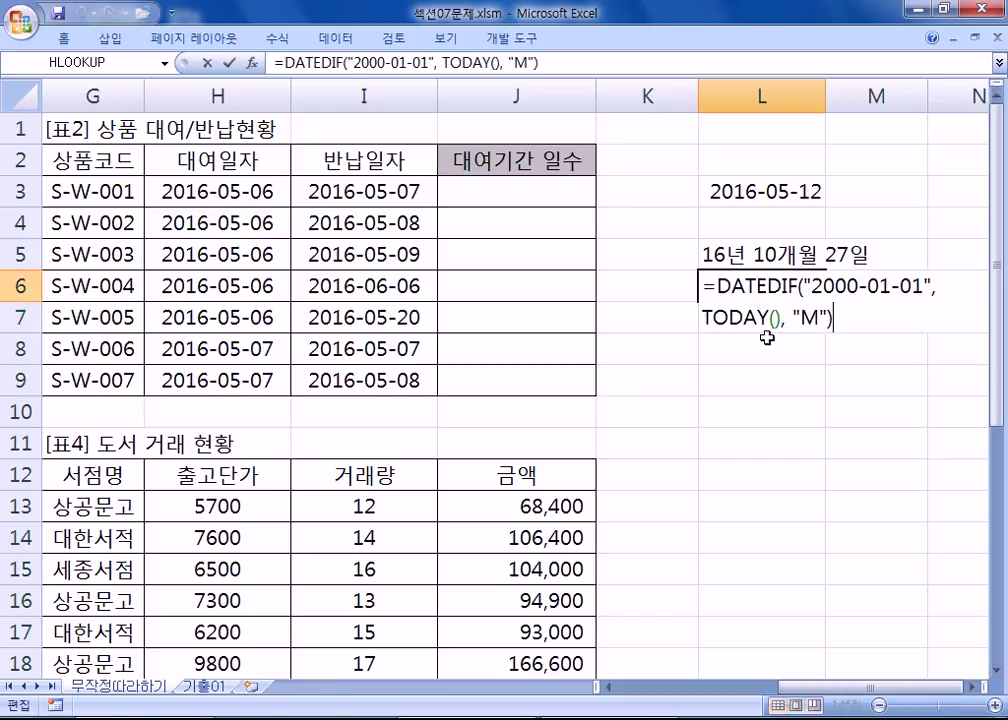
pyautogui.click(815, 285)
pyautogui.write('1')
pyautogui.press('Delete')
pyautogui.press('Delete')
pyautogui.write('97')
pyautogui.press('Delete')
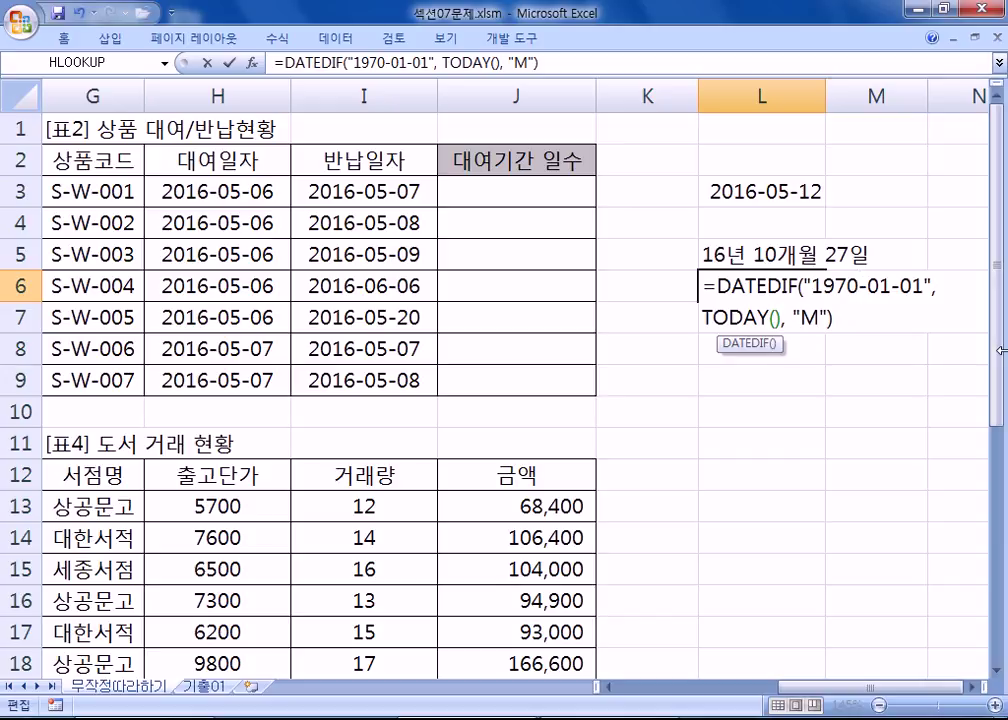
pyautogui.press('Return')
pyautogui.press('Up')
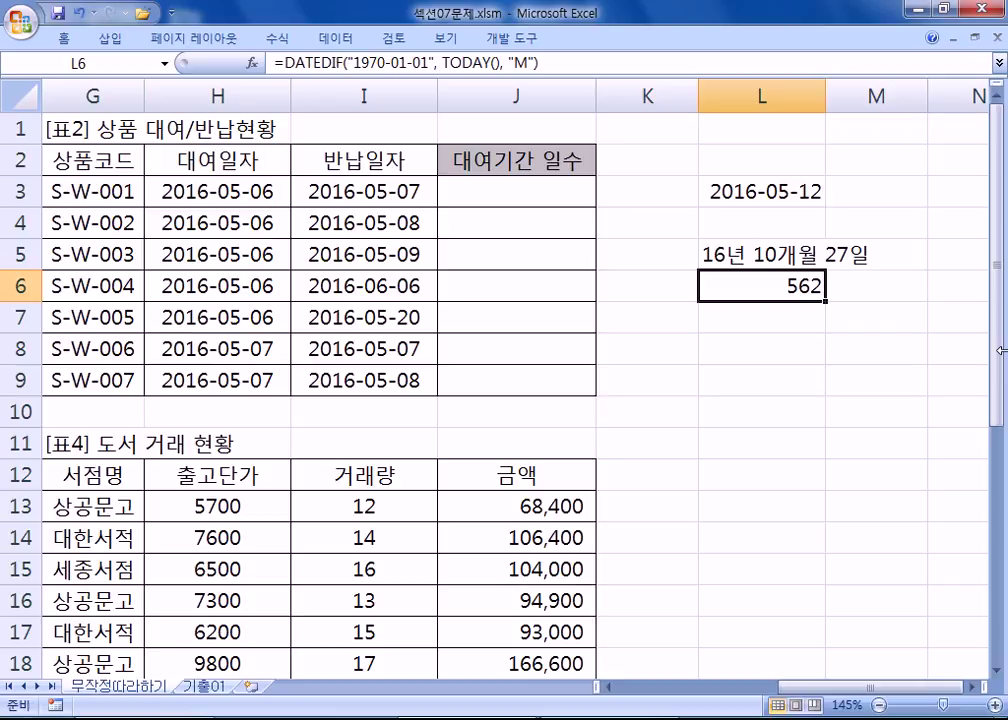
# Step: Review the L6 formula against the Notepad notes and inspect its DATEDIF function arguments
pyautogui.press('F2')
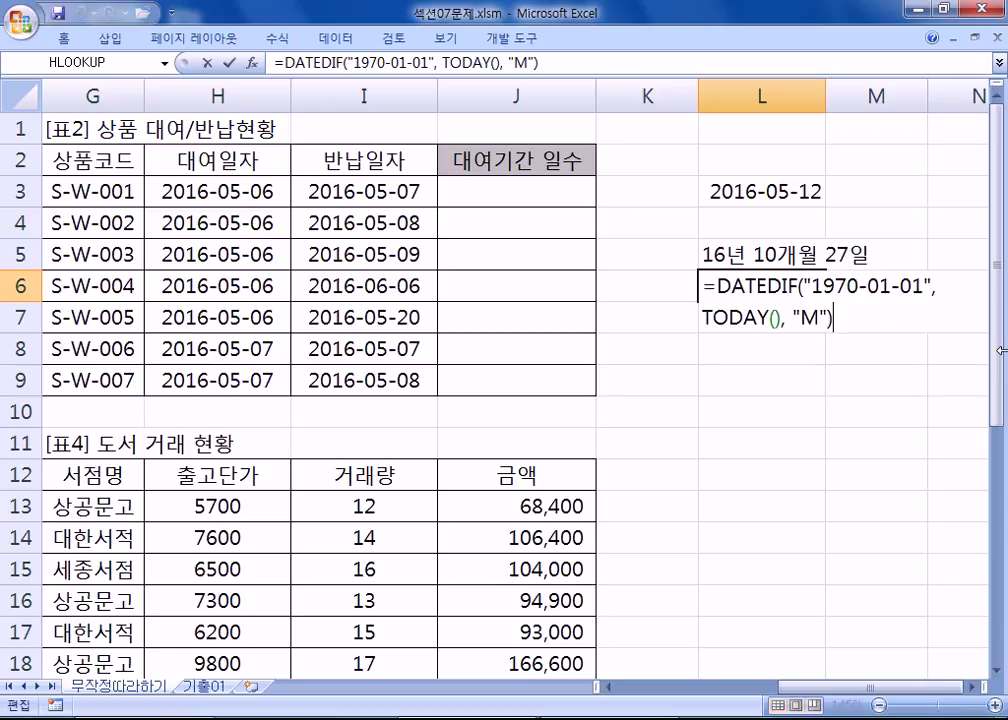
pyautogui.press('Escape')
pyautogui.hotkey('alt', 'Tab')
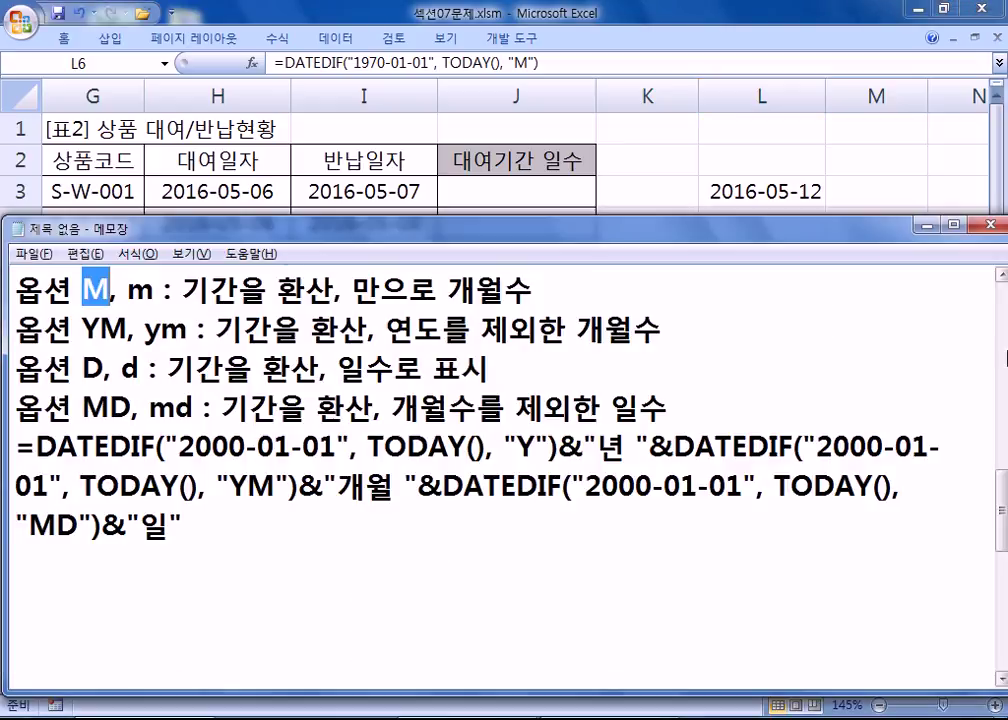
pyautogui.click(207, 574)
pyautogui.hotkey('alt', 'Tab')
pyautogui.click(252, 63)
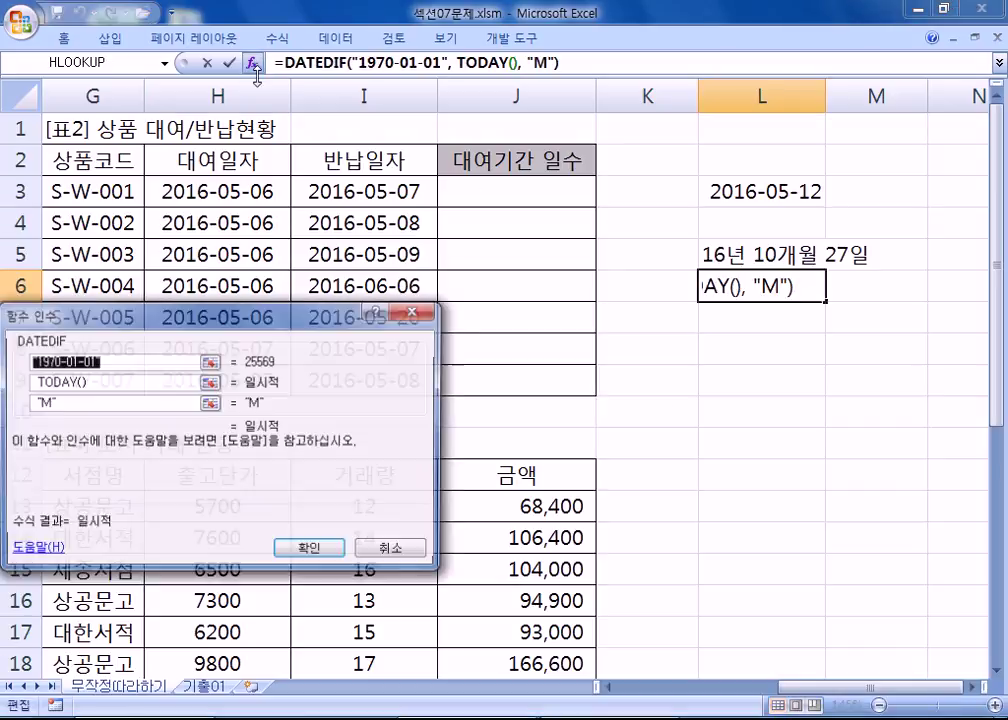
pyautogui.press('Return')
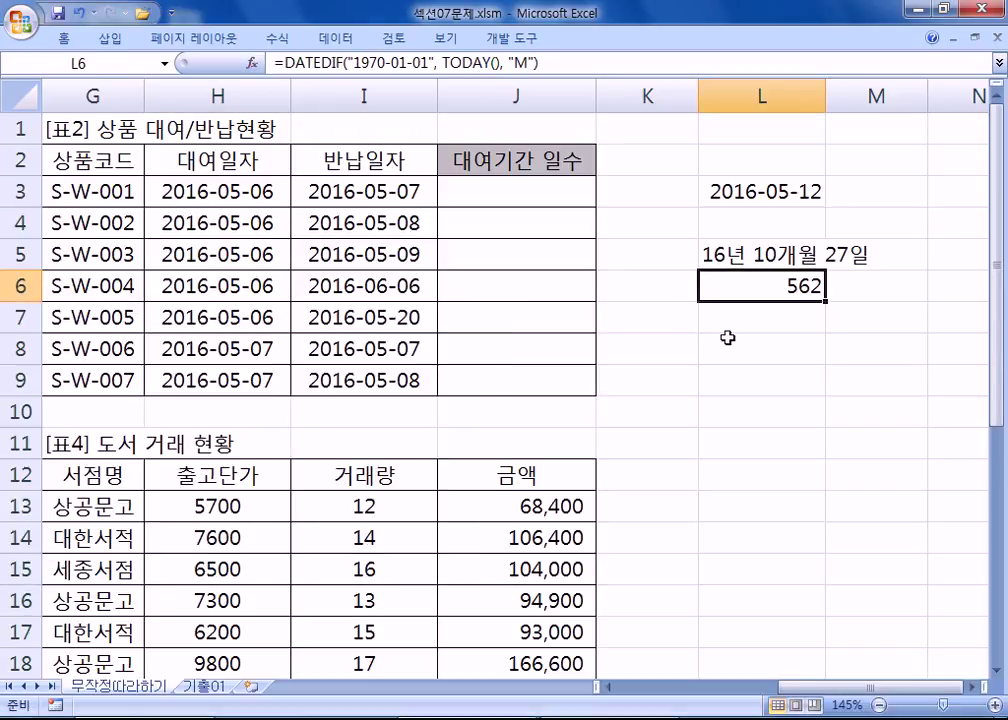
pyautogui.click(727, 338)
pyautogui.click(727, 322)
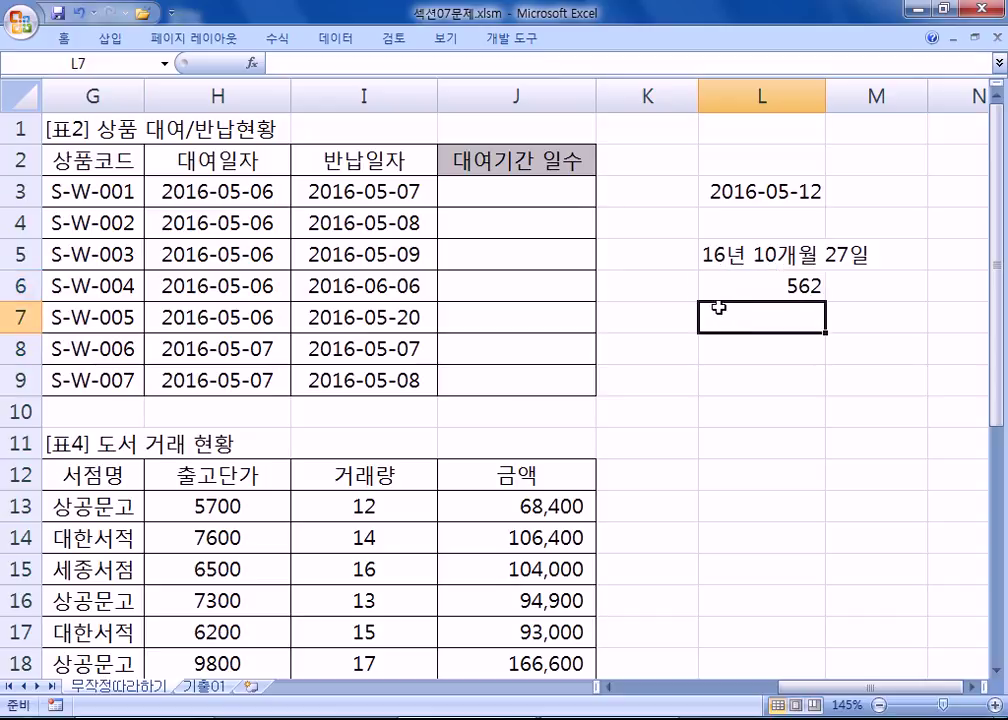
# Step: Enter =DAYS360(H3,I3) in cell J3 to calculate the first product's rental days
pyautogui.click(467, 196)
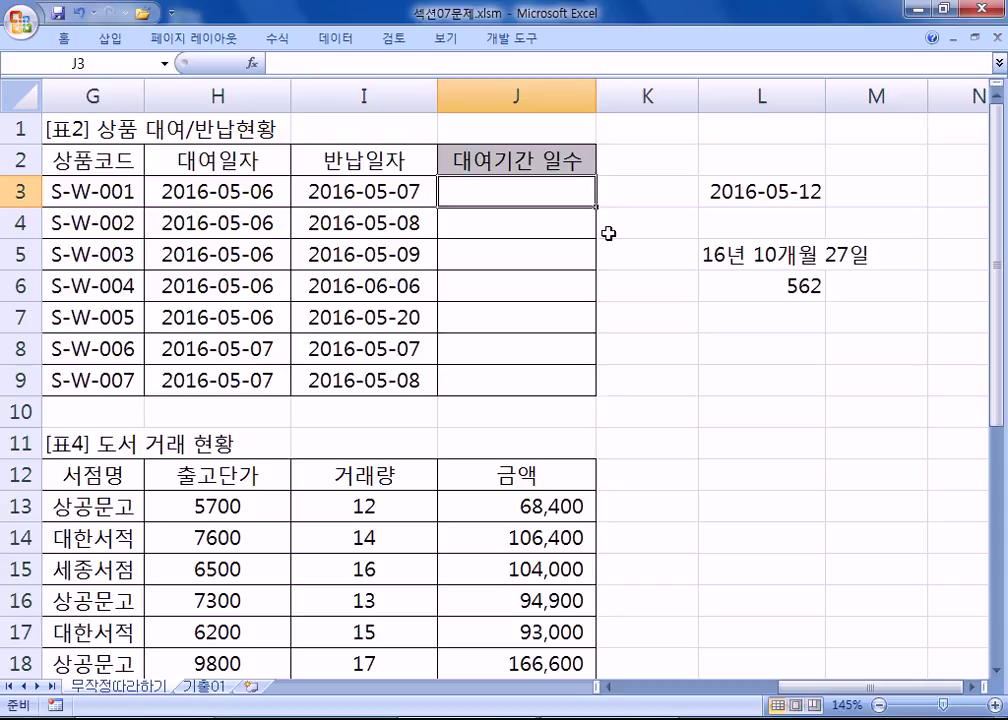
pyautogui.write('=DAYS')
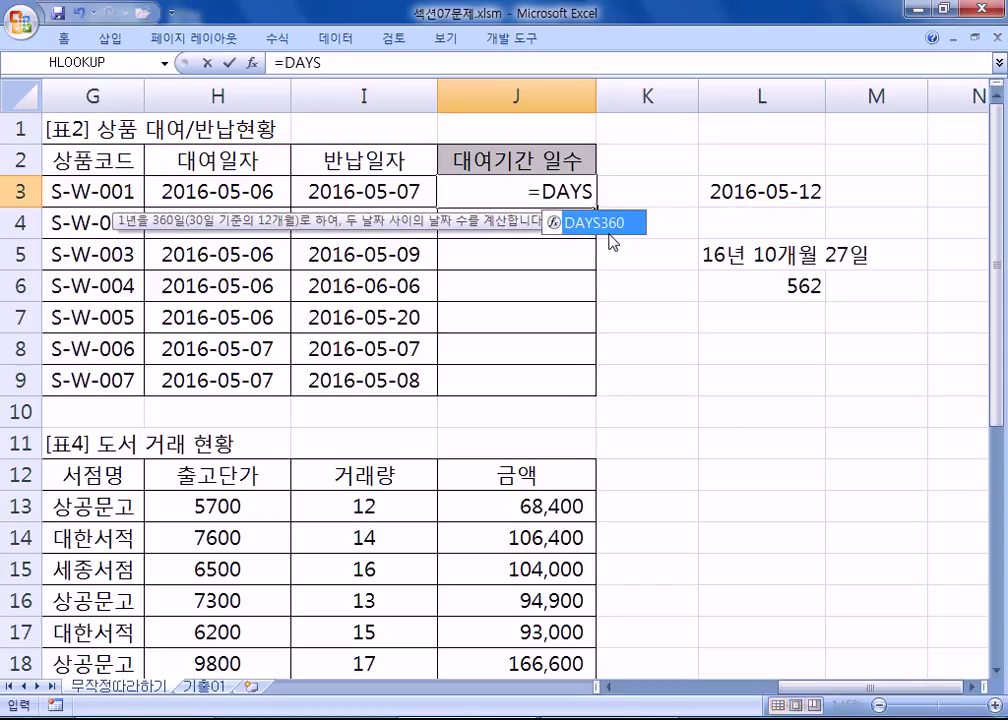
pyautogui.doubleClick(607, 232)
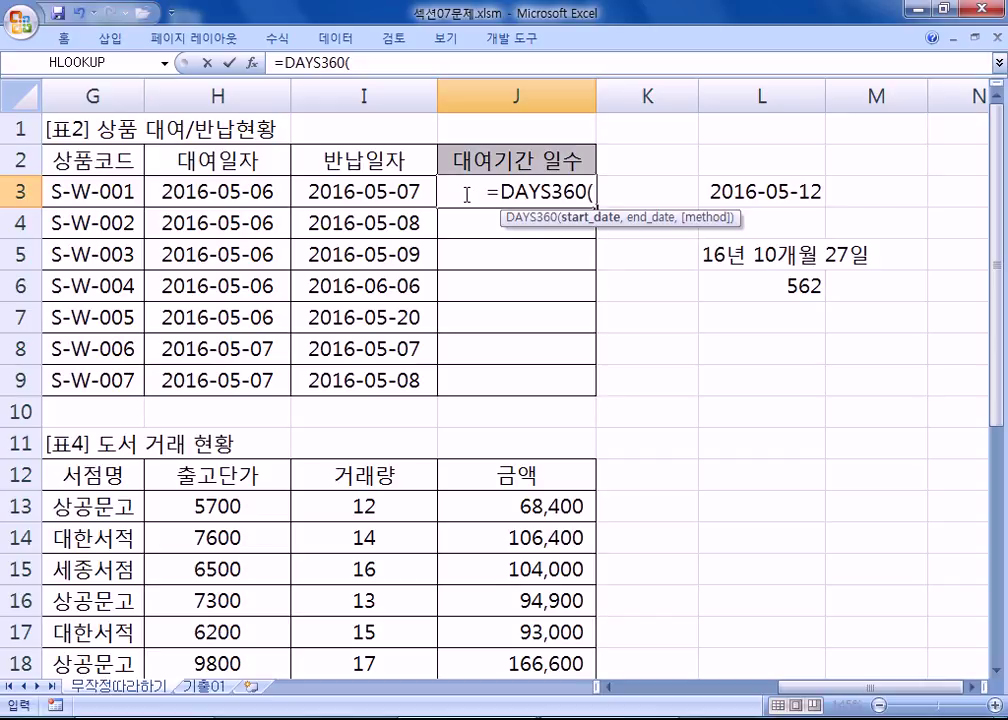
pyautogui.click(243, 192)
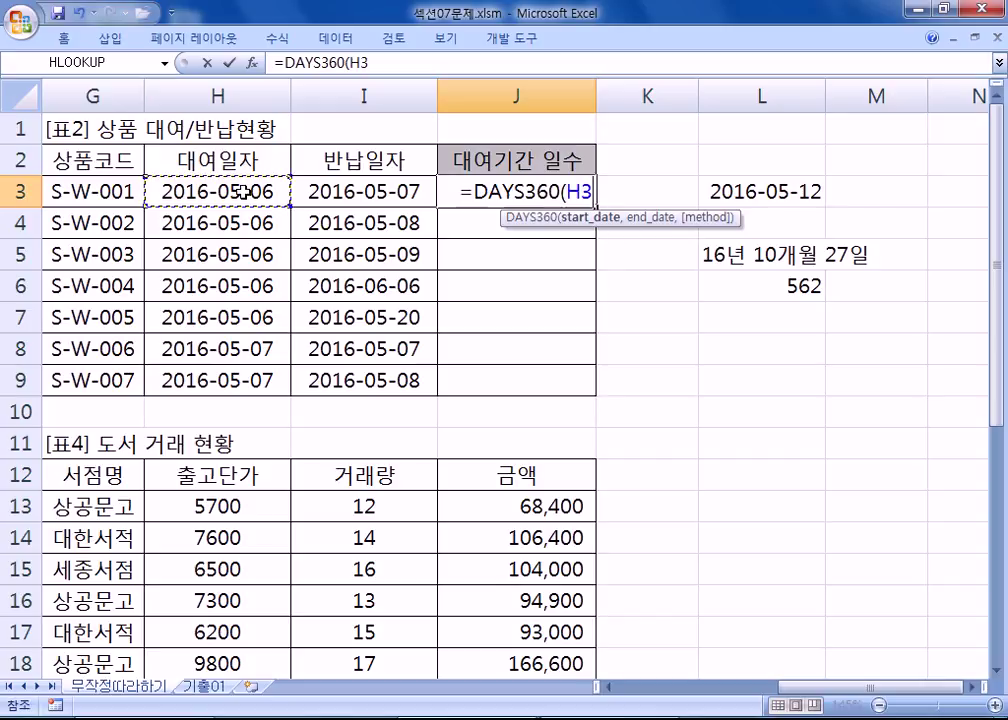
pyautogui.write(',')
pyautogui.click(371, 197)
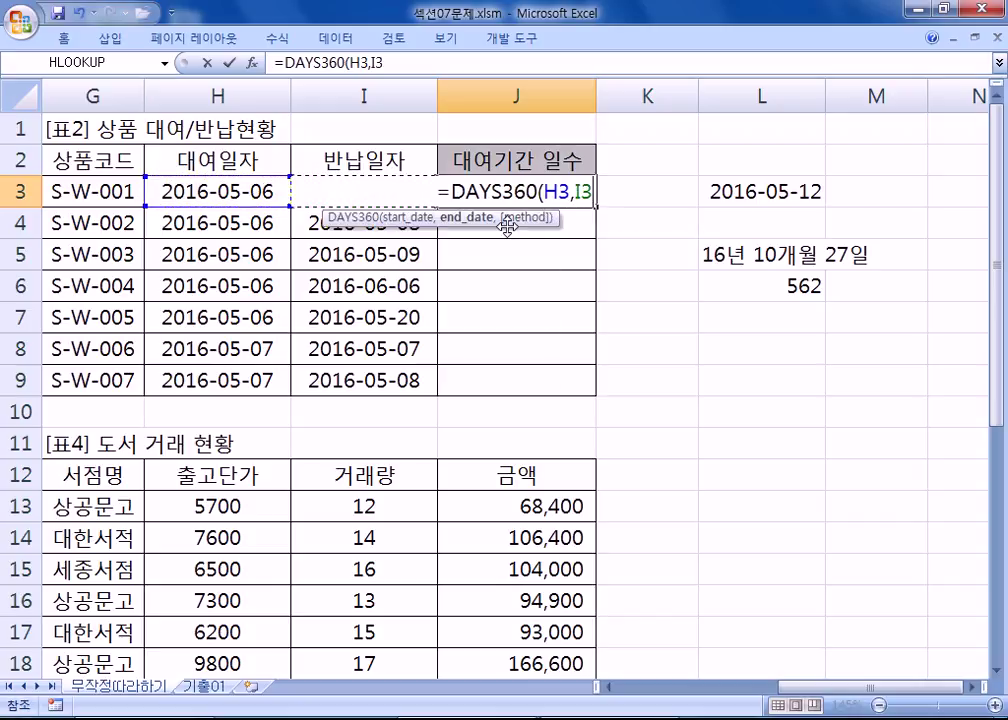
pyautogui.write(',')
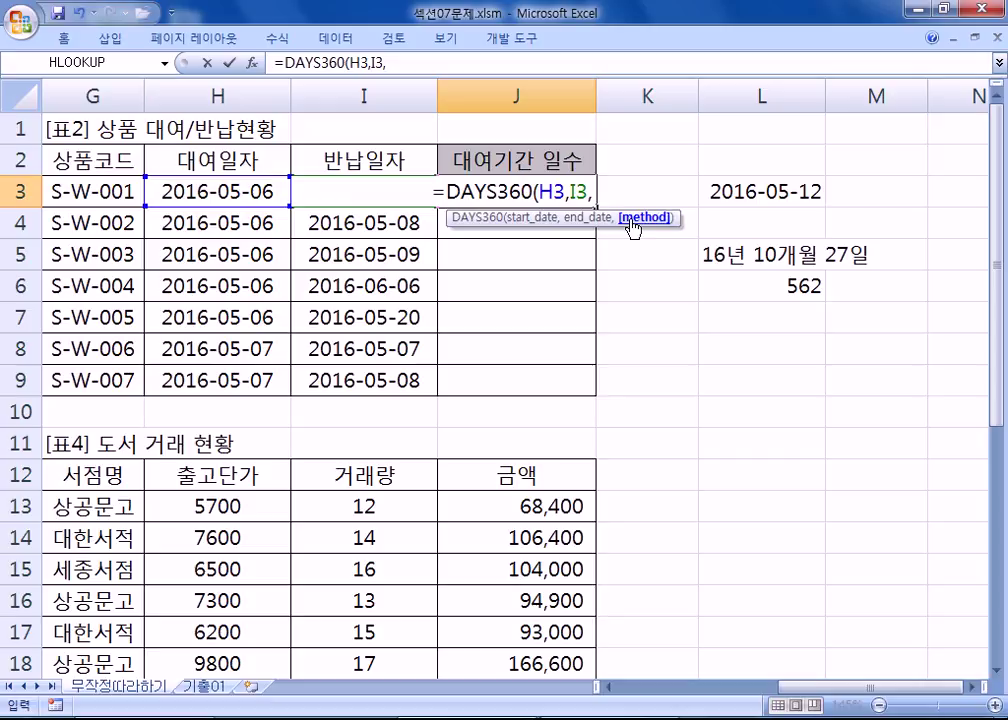
pyautogui.press('BackSpace')
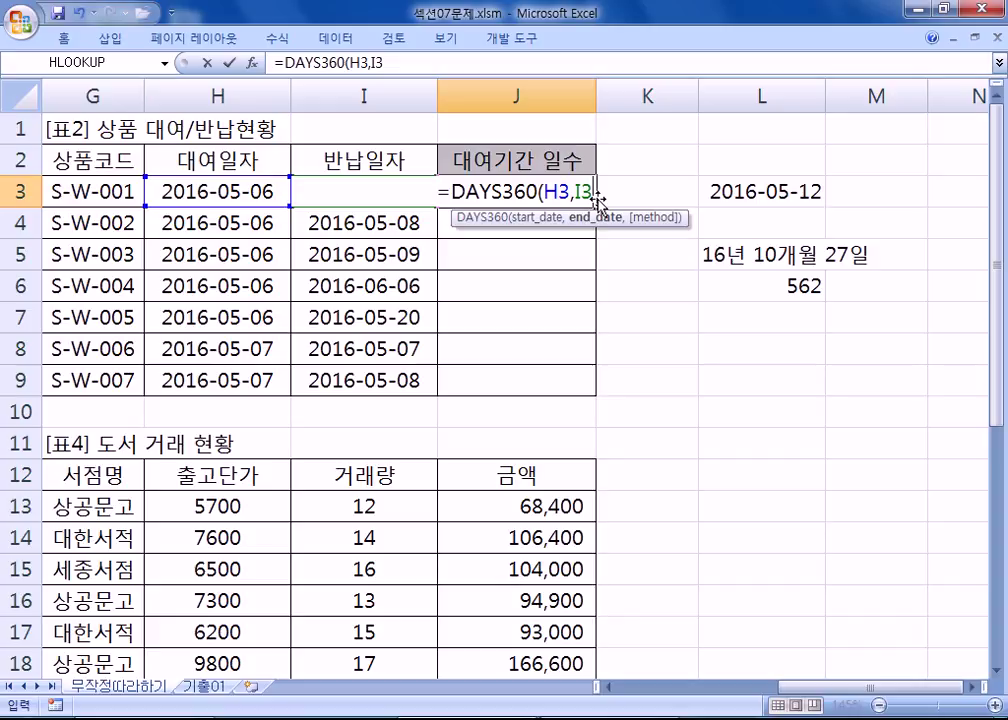
pyautogui.press('Return')
# Step: Fill the J3 formula down through J9 and check the DAYS360 formulas in J3 and J6
pyautogui.click(594, 195)
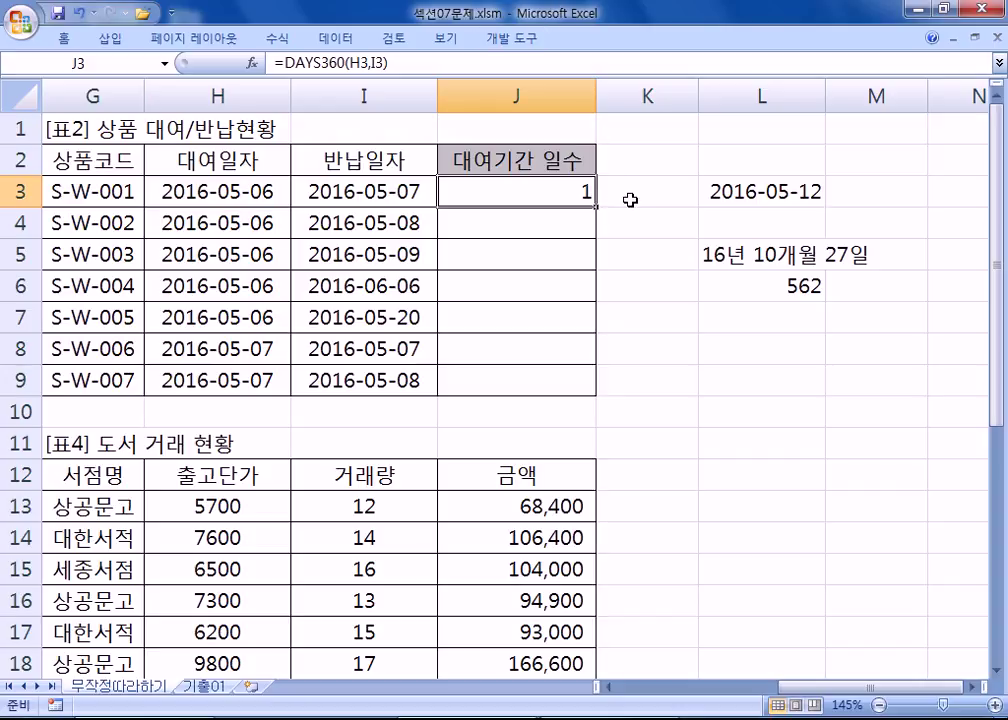
pyautogui.moveTo(594, 206); pyautogui.dragTo(601, 395)
pyautogui.doubleClick(504, 200)
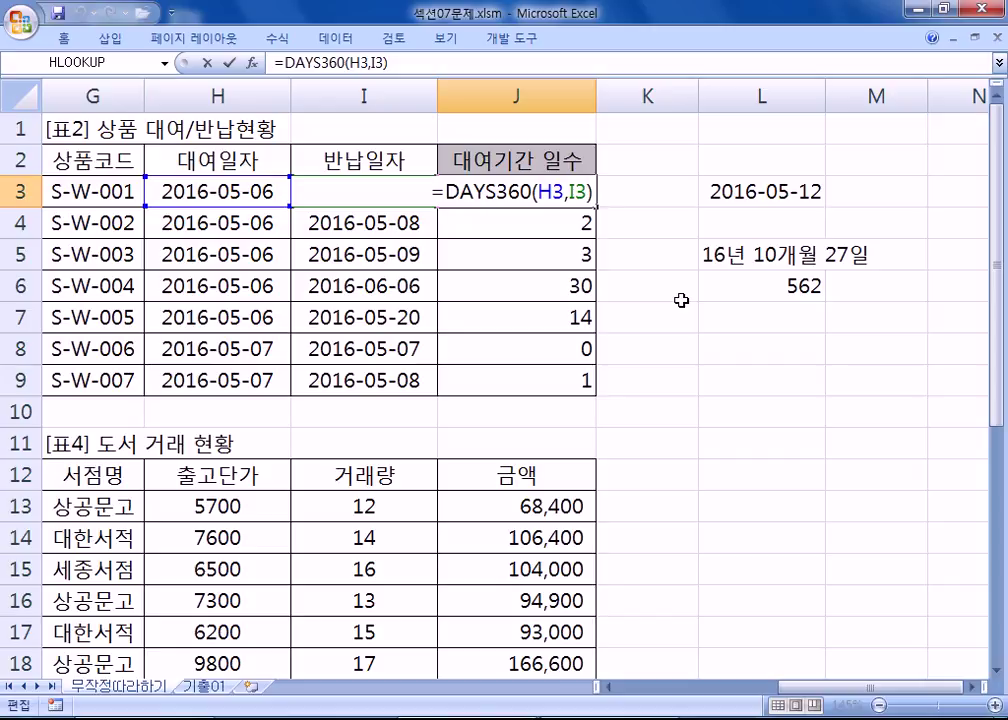
pyautogui.press('Return')
pyautogui.press('Down')
pyautogui.press('Down')
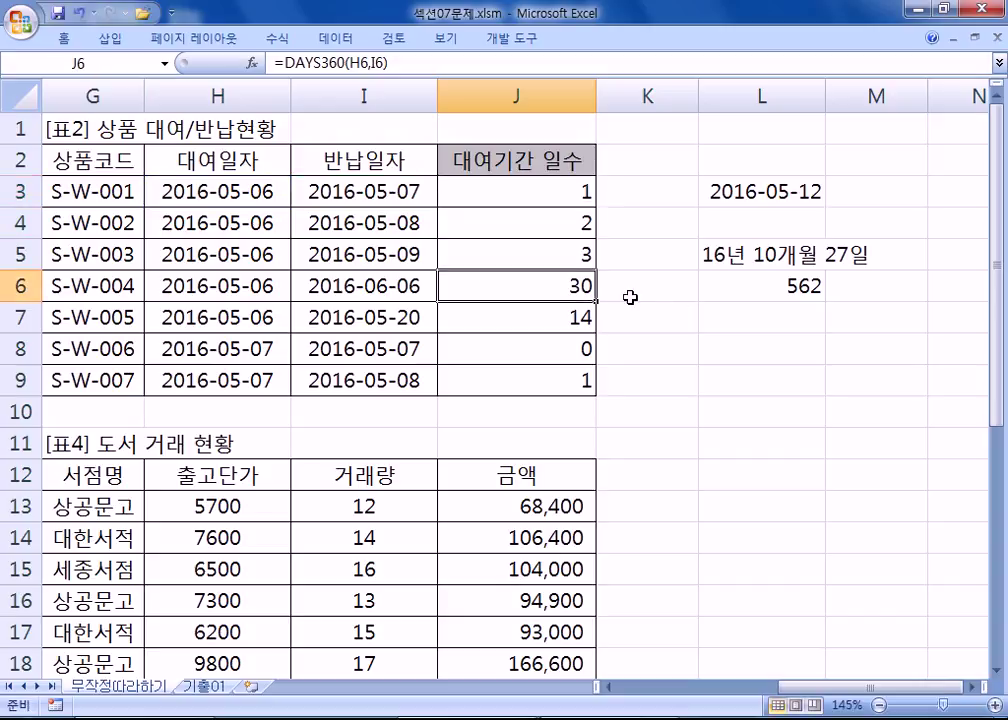
# Step: Compare the S-W-004 return date in I6 with the DAYS360 formulas in J6 and J3
pyautogui.click(383, 281)
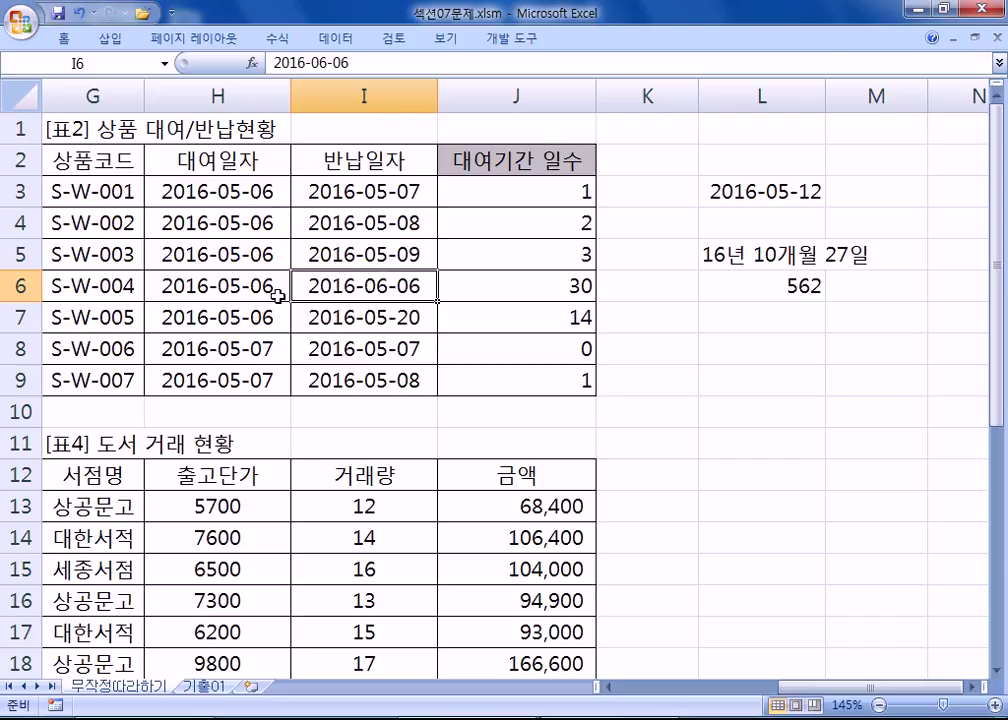
pyautogui.click(572, 293)
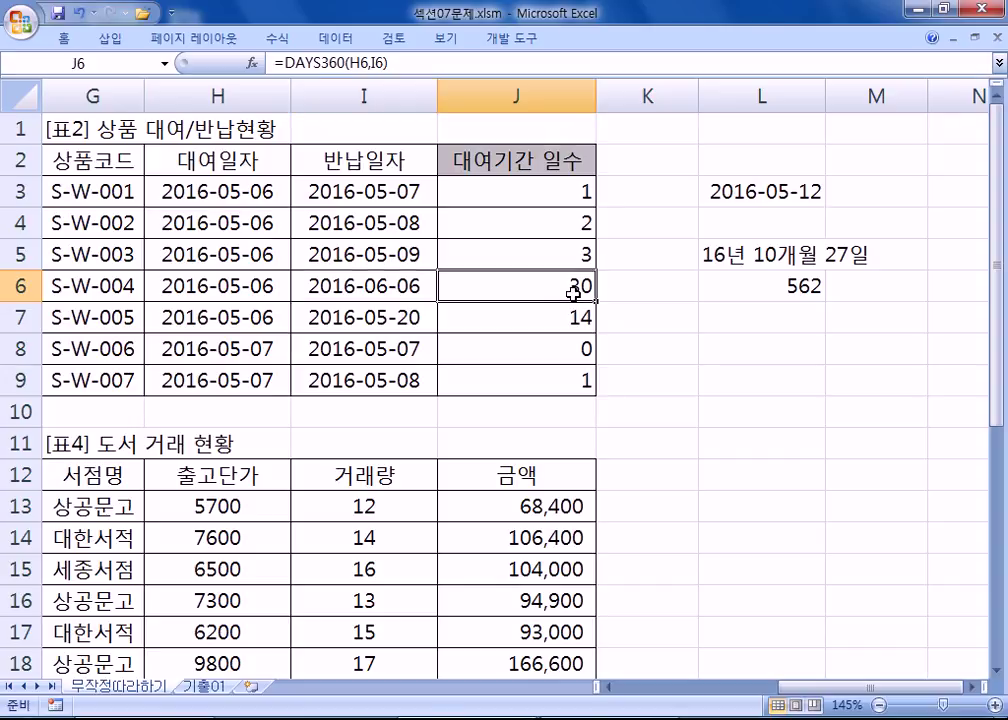
pyautogui.click(490, 197)
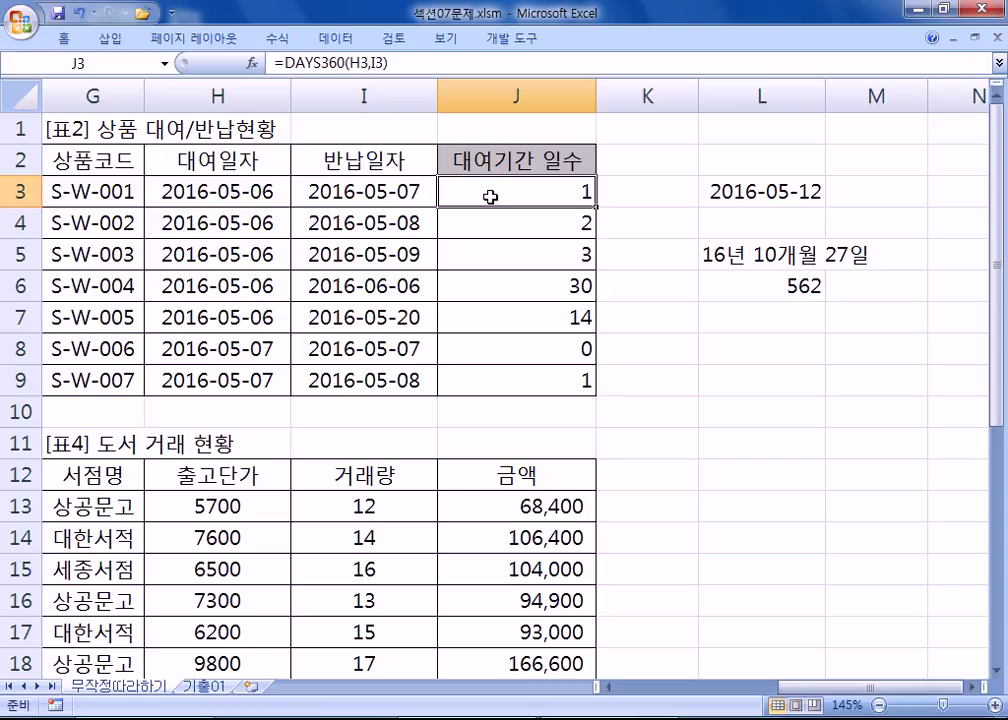
# Step: In the Notepad notes, add the line "=DAYS360(작은 날짜, 큰 날짜)" below the WORKDAY line
pyautogui.hotkey('alt', 'Tab')
pyautogui.scroll(3, 168, 487)
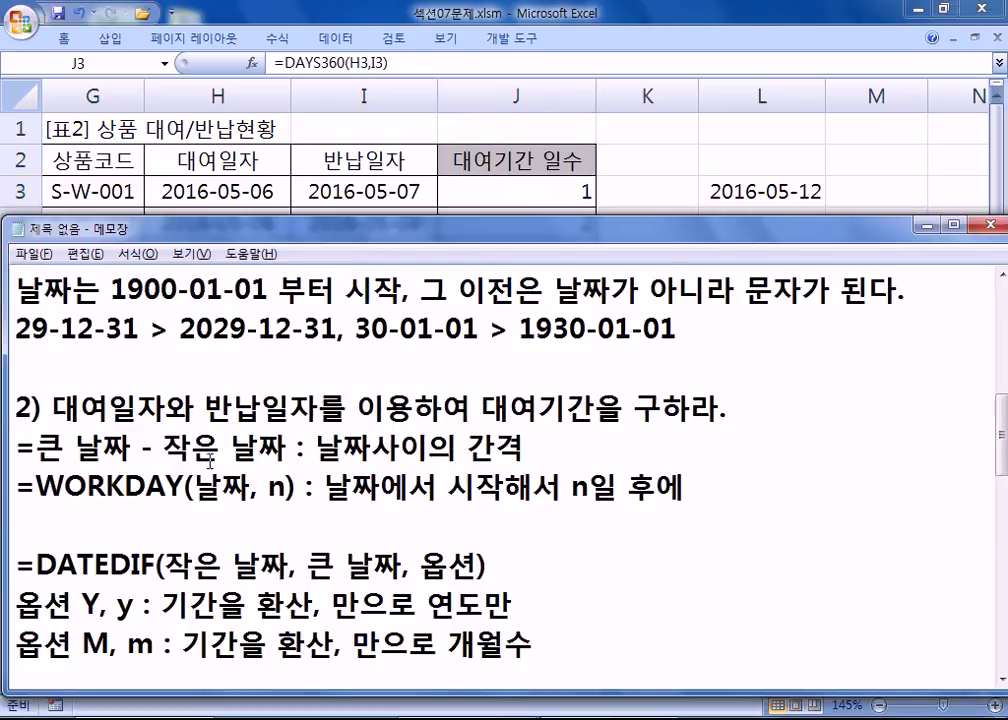
pyautogui.click(813, 509)
pyautogui.press('Return')
pyautogui.write('=ㅇ')
pyautogui.press('BackSpace')
pyautogui.press('Hangul')
pyautogui.write('DAYS360(')
pyautogui.press('Hangul')
pyautogui.write('작은 날짜.,')
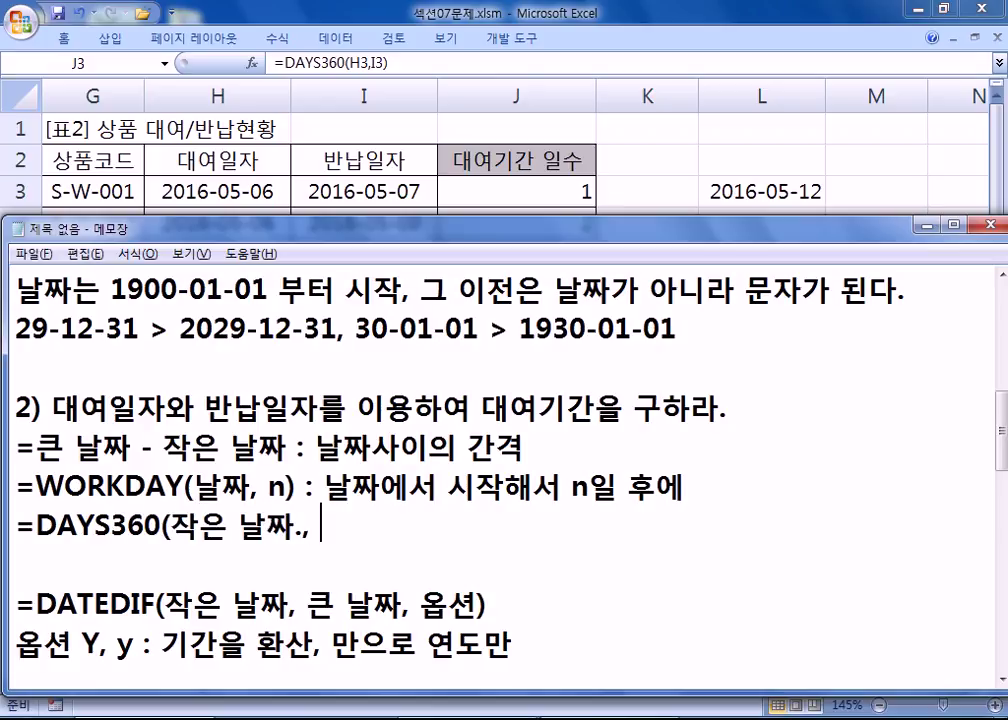
pyautogui.press('BackSpace')
pyautogui.press('BackSpace')
pyautogui.write(', ㅋ')
pyautogui.write('큰 날짜),')
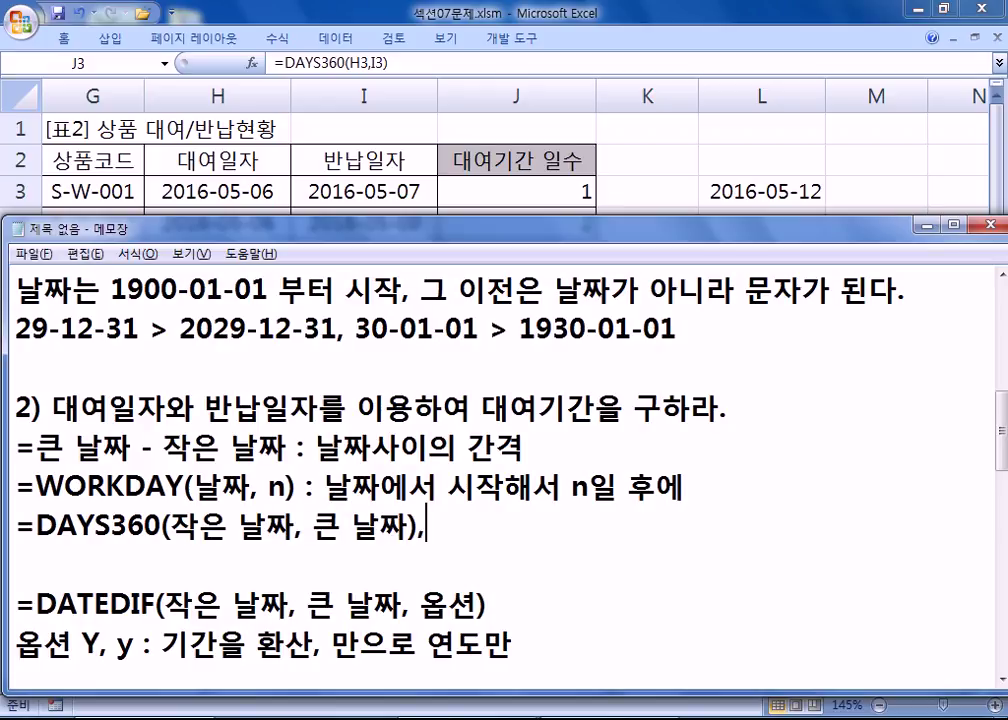
# Step: Complete the DAYS360 note with the explanation " : 날짜 사이의 간격을 계산, 1년=360, 1달=30"
pyautogui.write(' : ㄴ')
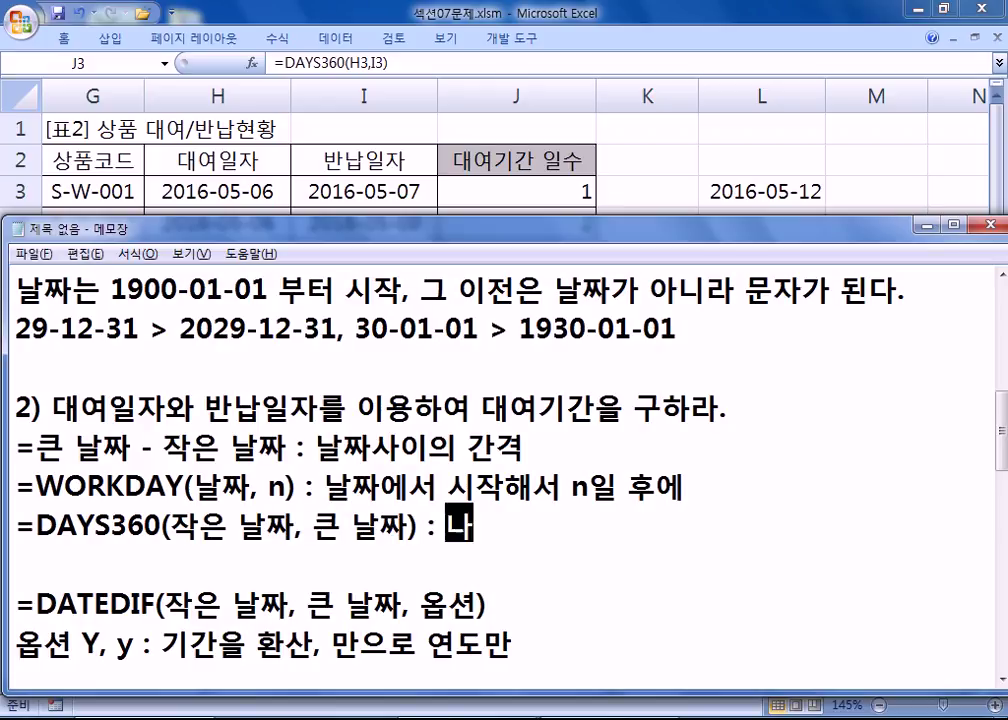
pyautogui.write('날짜 사이')
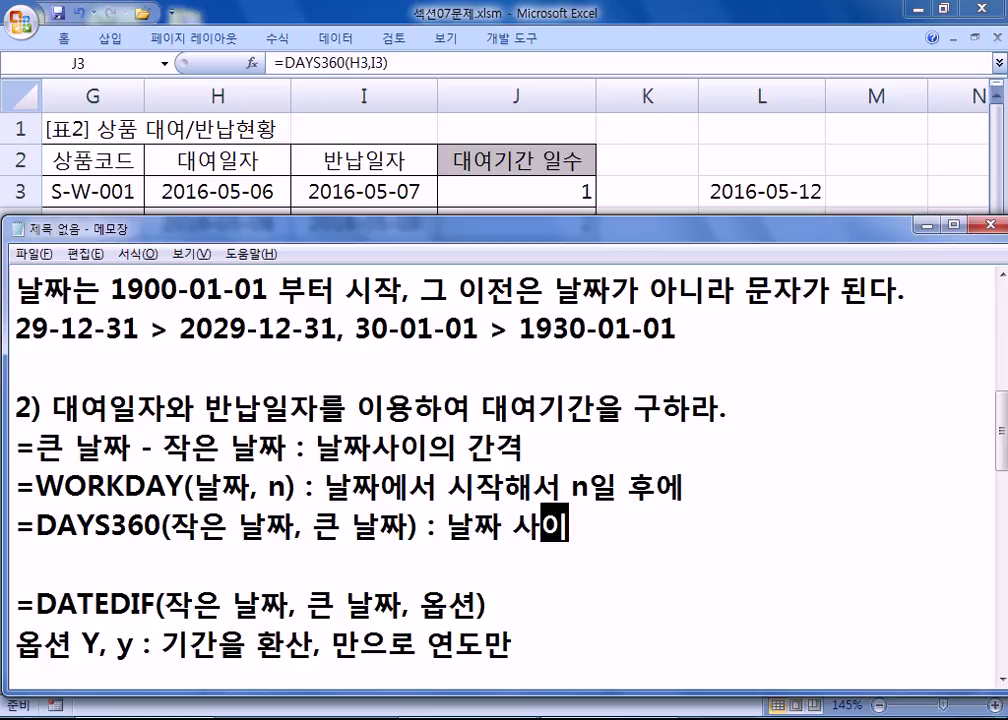
pyautogui.write('의 간격을 계산, 1년=360, 1달=3-')
pyautogui.press('BackSpace')
pyautogui.write('0')
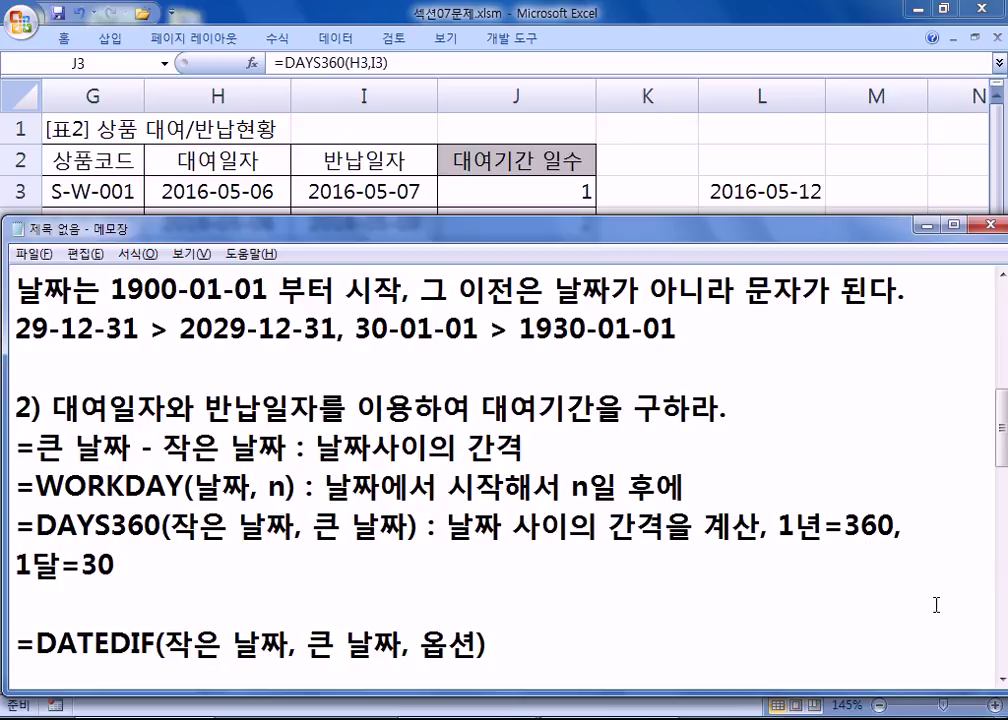
# Step: Return to the Excel workbook and select cell D22, the 우주고 종합 평균 answer cell of table 3
pyautogui.hotkey('alt', 'Tab')
pyautogui.scroll(-1, 733, 550)
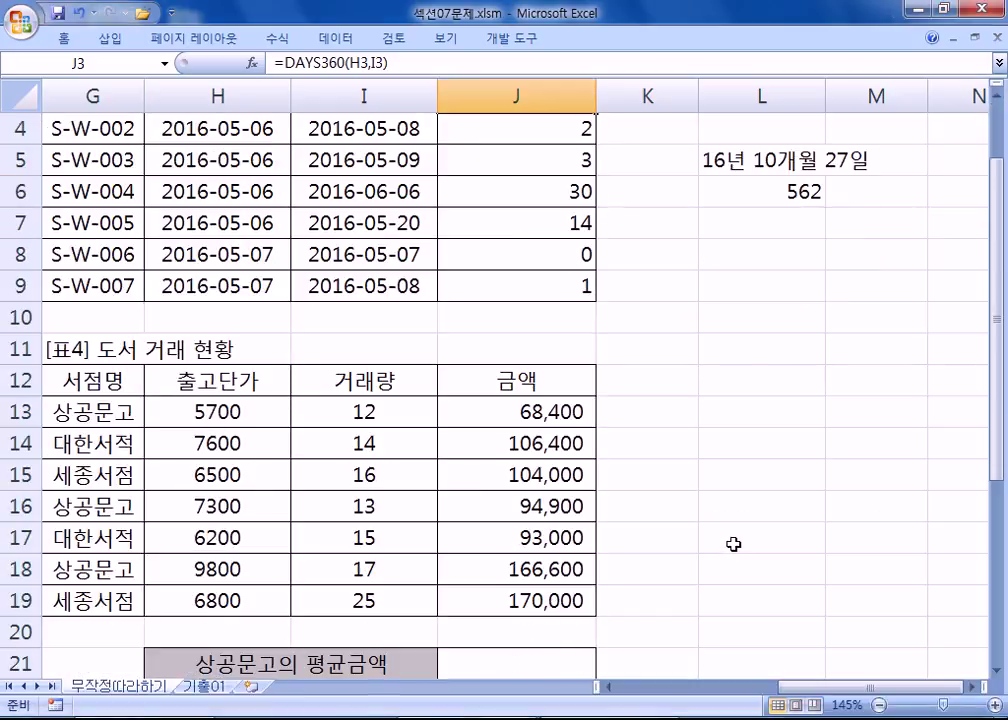
pyautogui.scroll(-2, 733, 550)
pyautogui.press('Home')
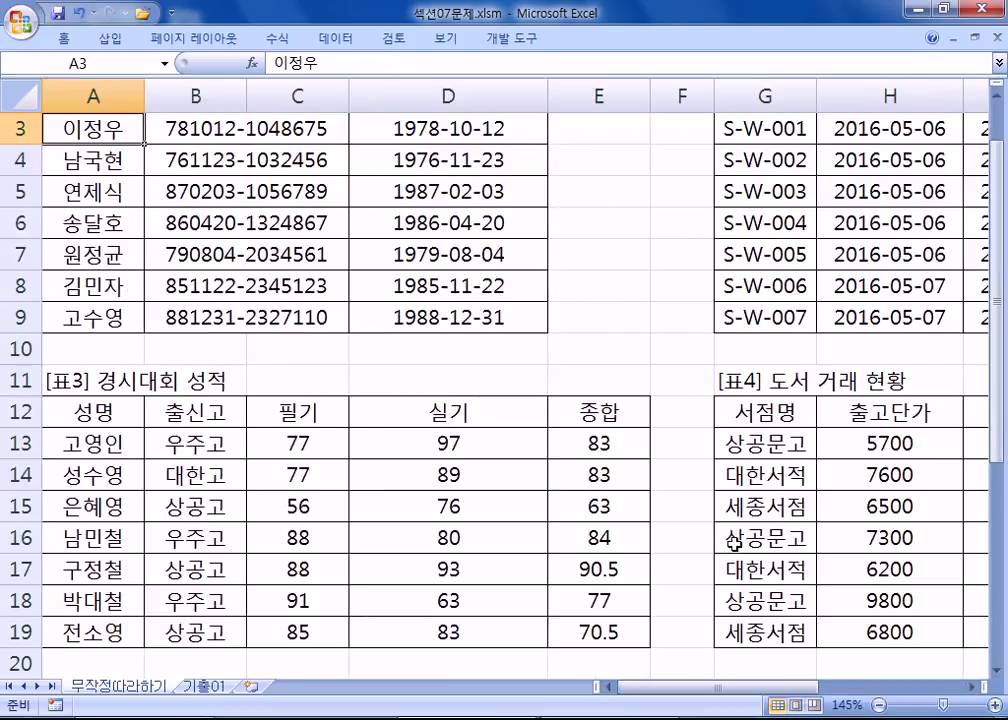
pyautogui.scroll(-3, 706, 544)
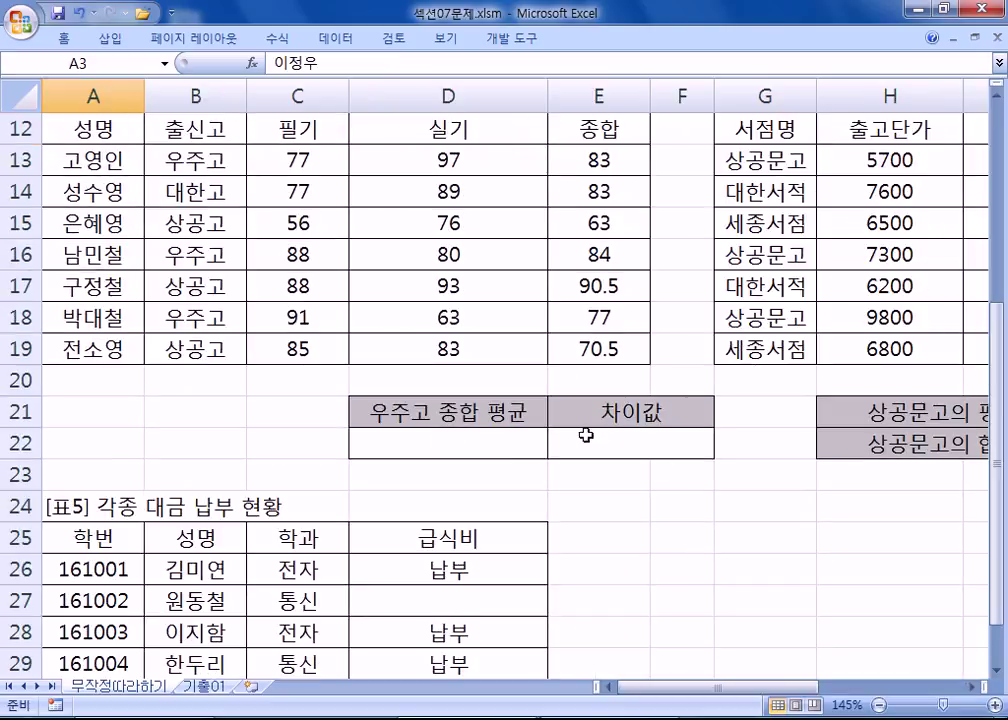
pyautogui.click(398, 441)
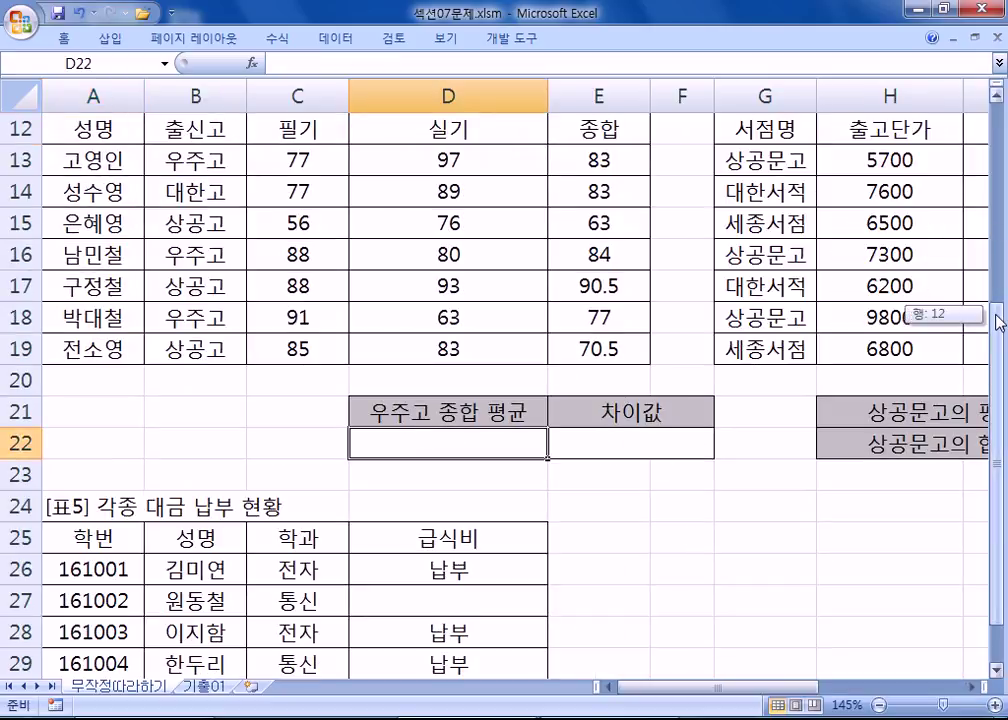
pyautogui.moveTo(1002, 316); pyautogui.dragTo(1000, 312)
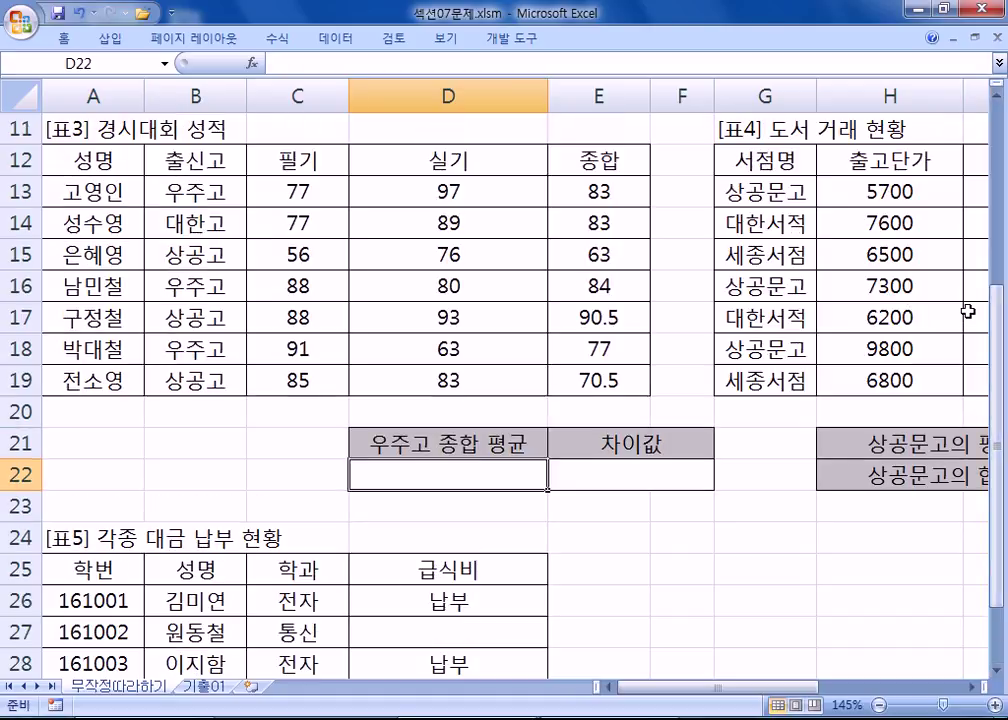
# Step: At the end of the Notepad notes, add "3) 데이터베이스 : DSUM, DAVERAGE, DCOUNT, DCOUNTA, DMAX, DMIN"
pyautogui.hotkey('alt', 'Tab')
pyautogui.scroll(-5, 392, 506)
pyautogui.click(157, 411)
pyautogui.press('Return')
pyautogui.write('3) ')
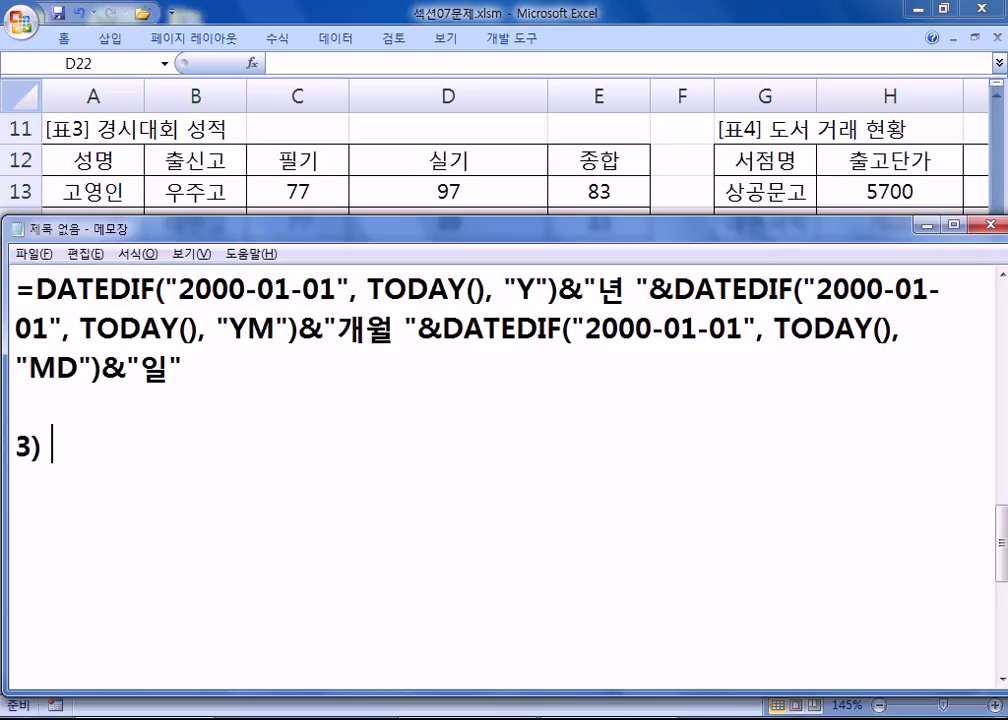
pyautogui.write('데이터베이스')
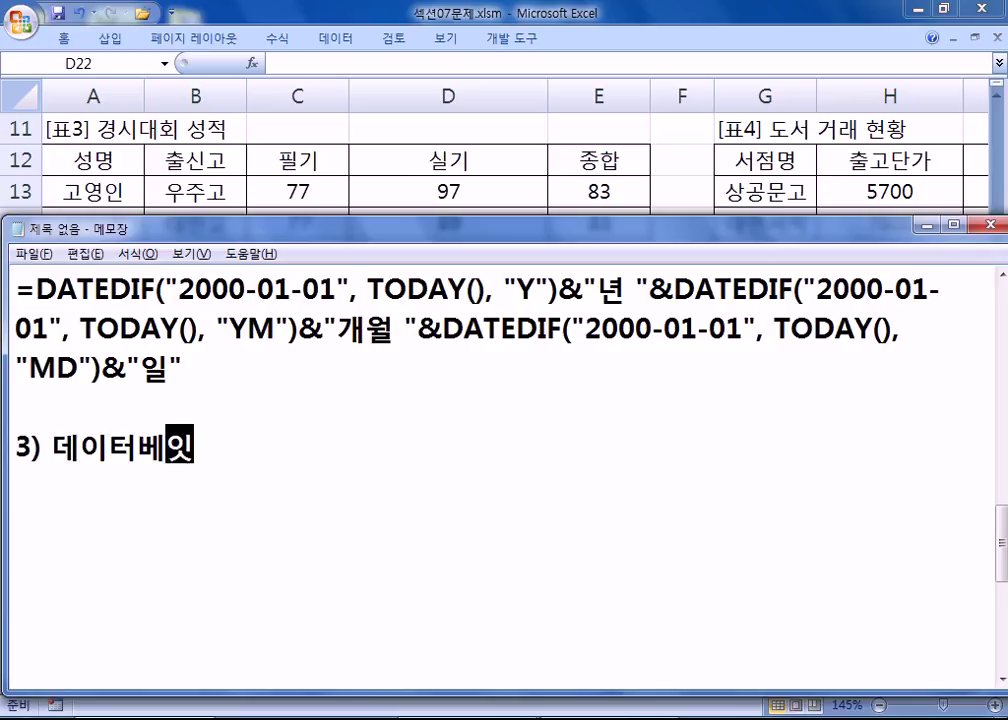
pyautogui.write(' : D')
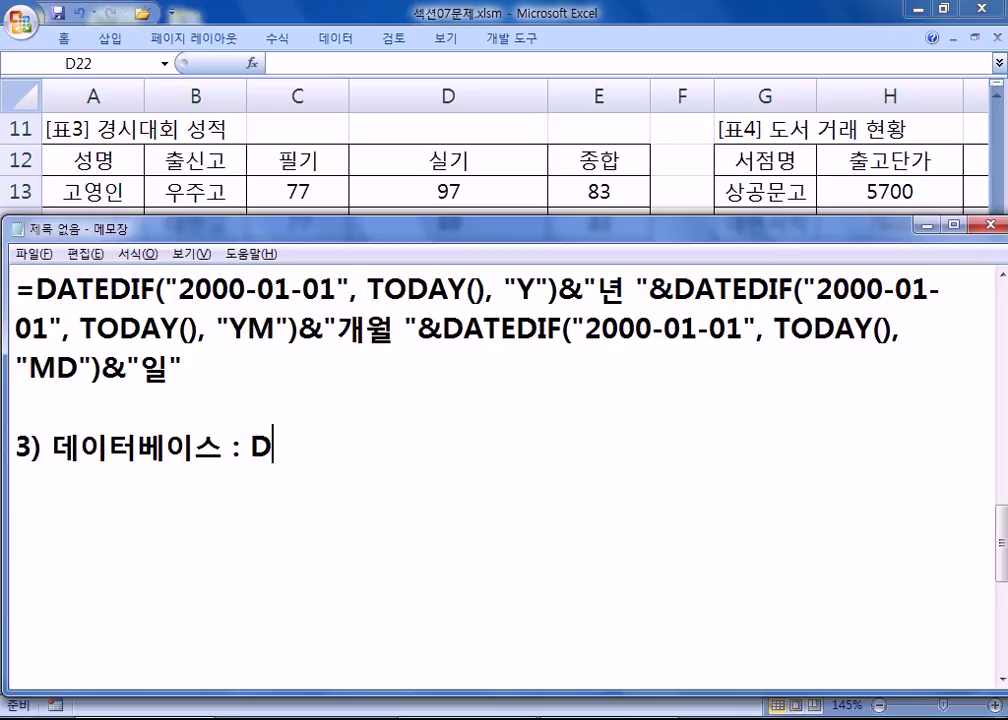
pyautogui.write('SUM, D')
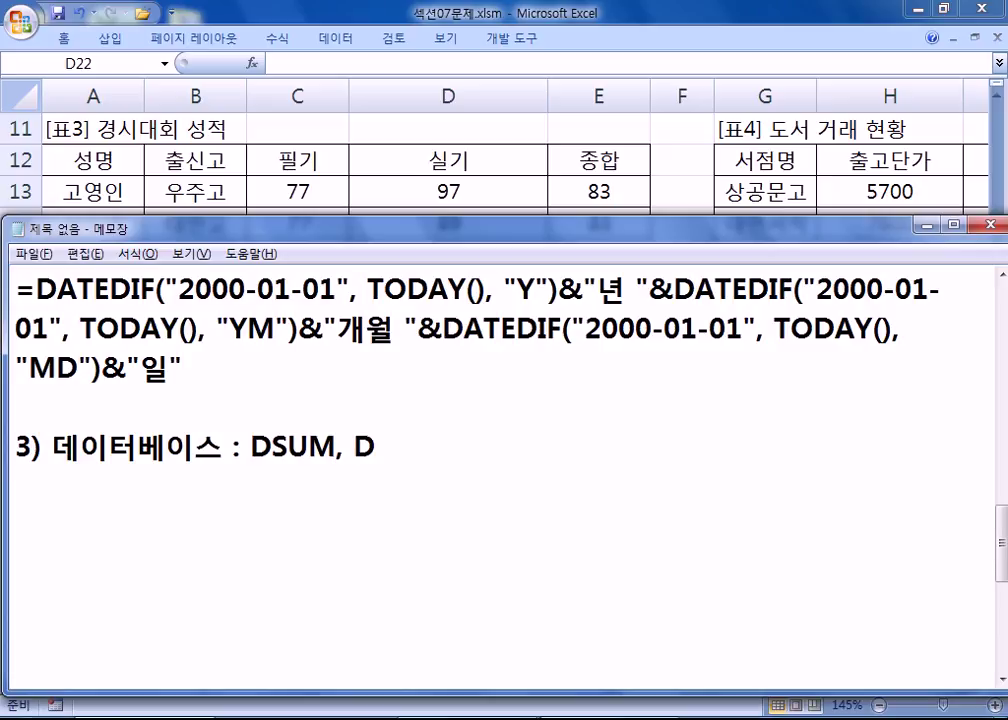
pyautogui.write('AVERAGE, D')
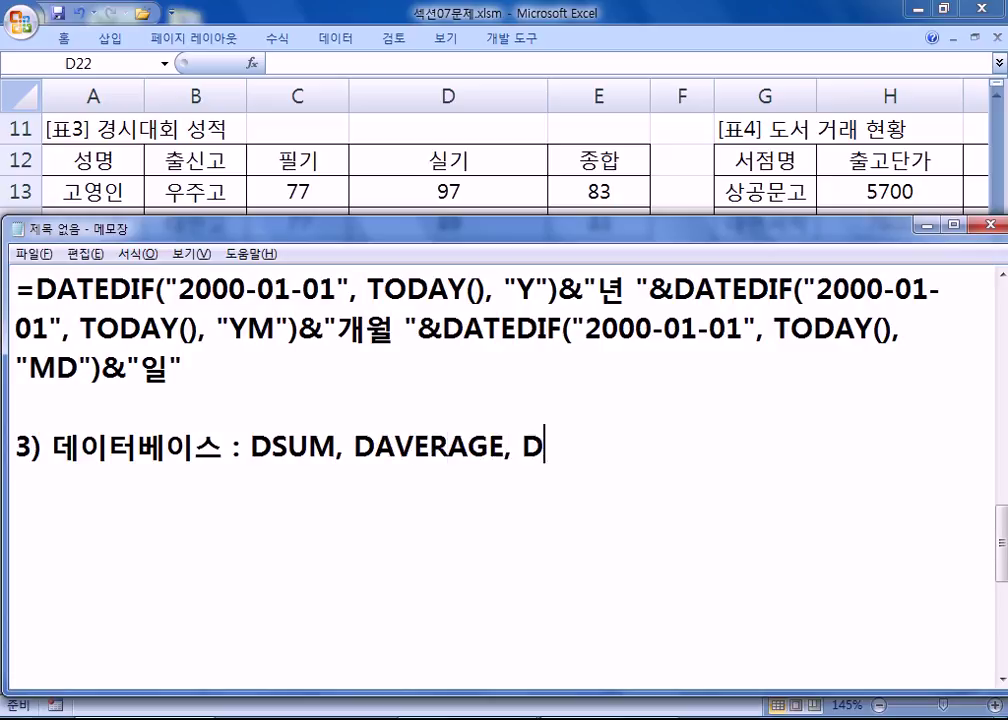
pyautogui.write('COUNT, DCOUNTA, DMAX, DMIN')
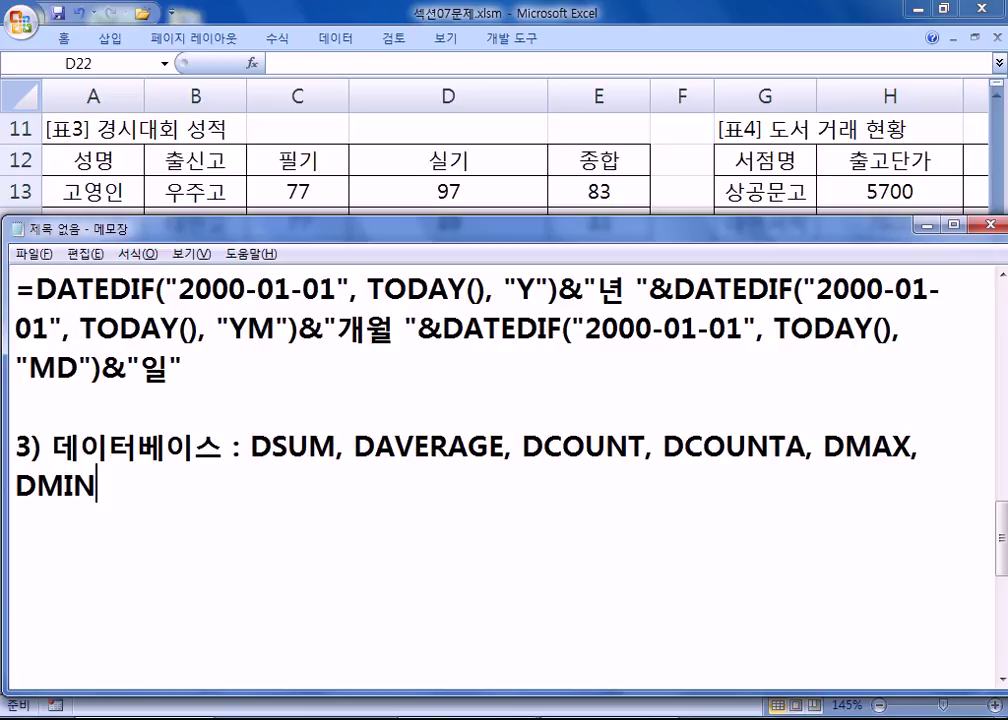
# Step: Start a syntax line below the database function list with "=데이터베이스명(D/B, "
pyautogui.press('Return')
pyautogui.write('=데')
pyautogui.write('이터베이슴')
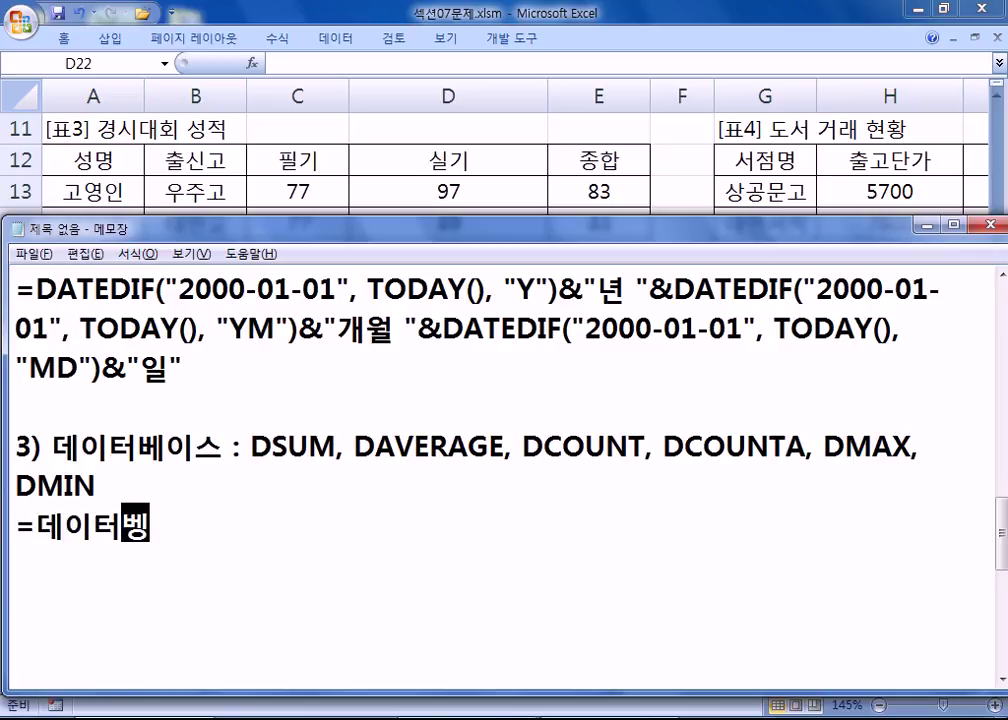
pyautogui.write('명(')
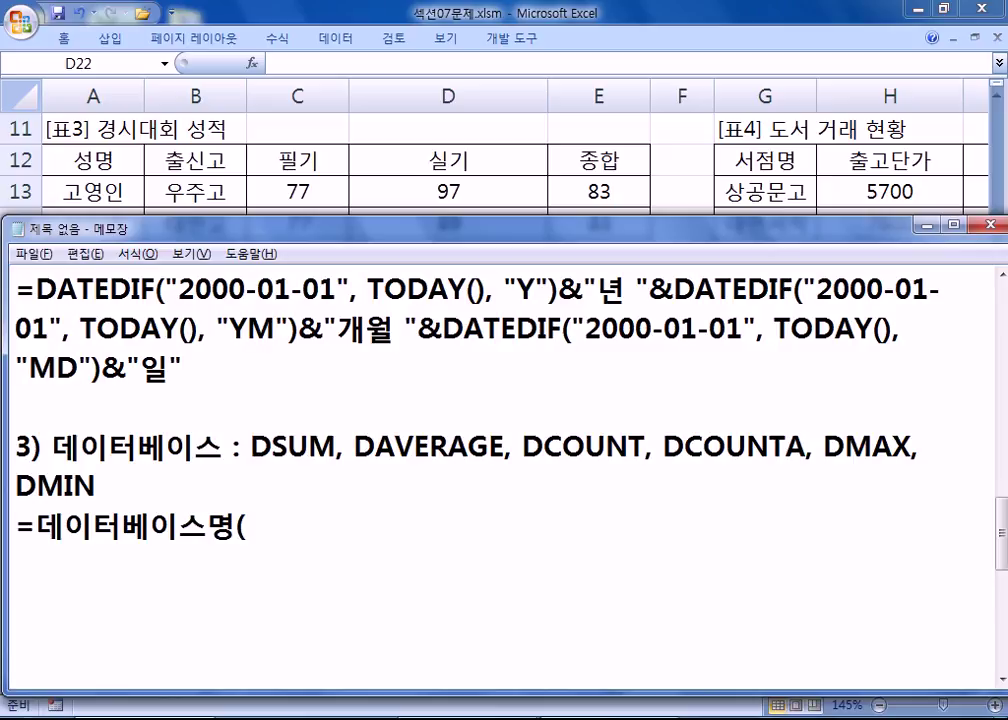
pyautogui.write('EPDL')
pyautogui.press('BackSpace')
pyautogui.press('BackSpace')
pyautogui.press('BackSpace')
pyautogui.press('BackSpace')
pyautogui.write('D/B, ')
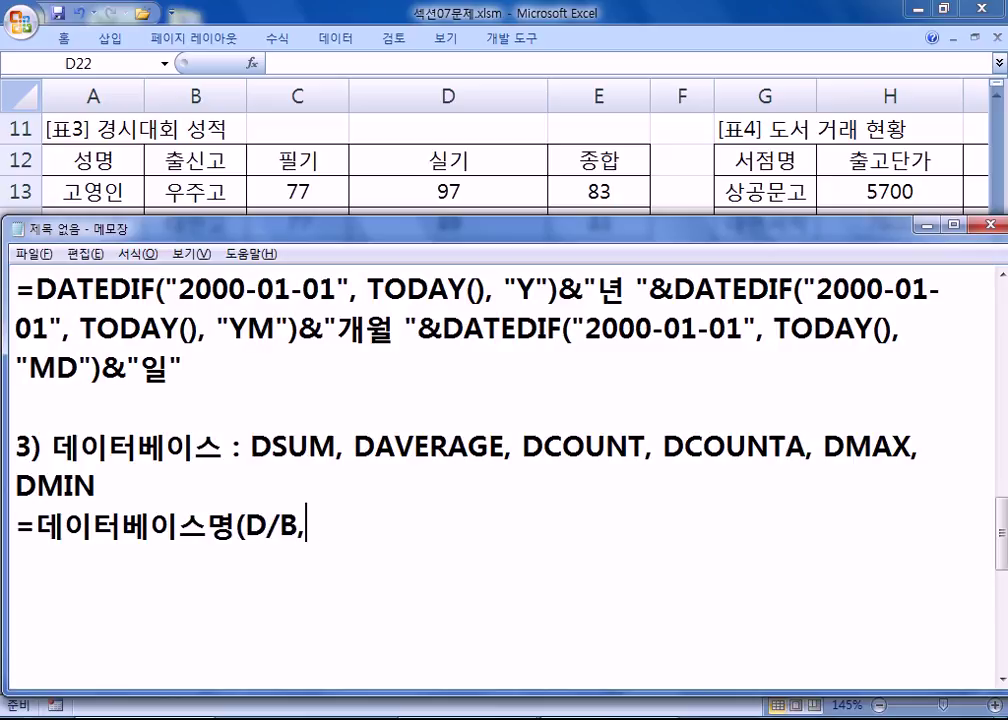
# Step: Complete the database function syntax line with the arguments "FIELD, CRITERIA)" and start a new line
pyautogui.write('GKD')
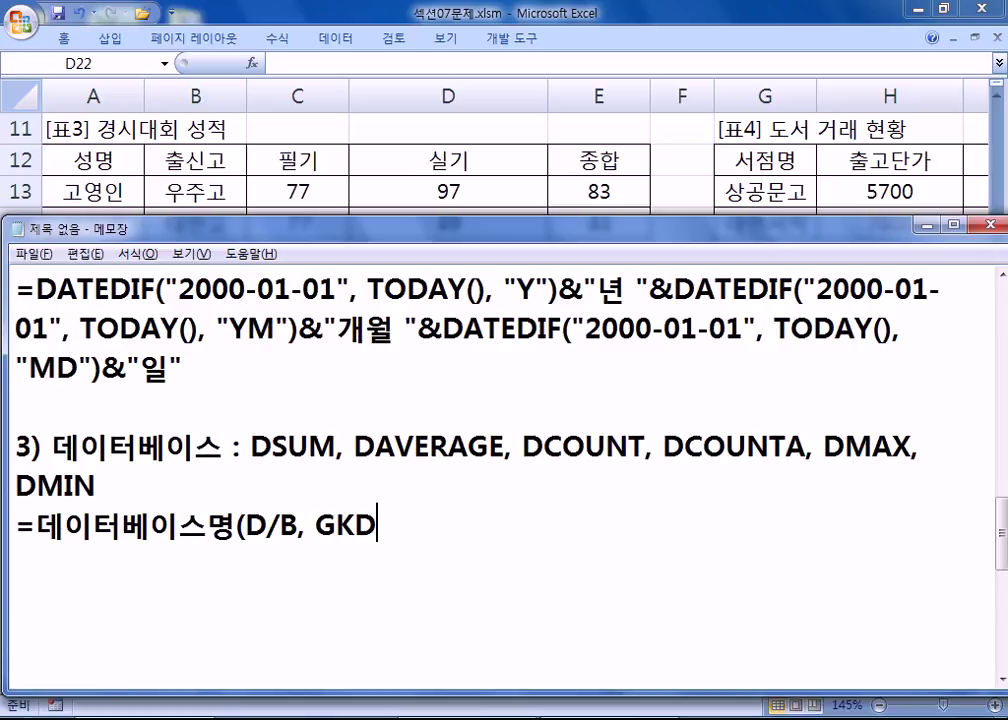
pyautogui.press('BackSpace')
pyautogui.press('BackSpace')
pyautogui.press('BackSpace')
pyautogui.write('DFI')
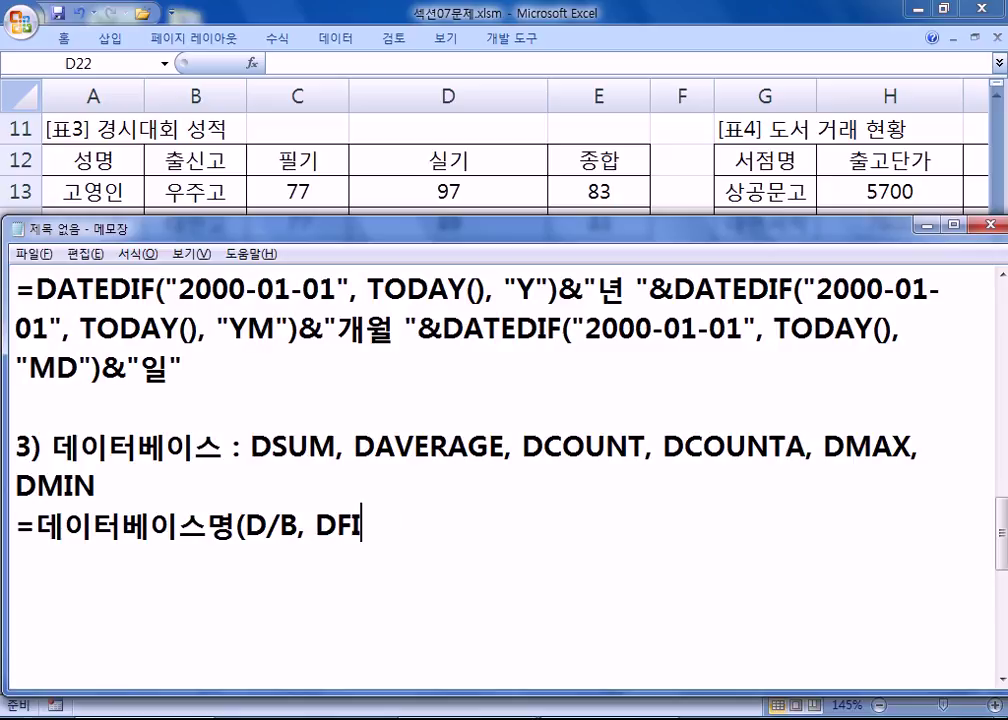
pyautogui.press('BackSpace')
pyautogui.press('BackSpace')
pyautogui.write('FIELD.')
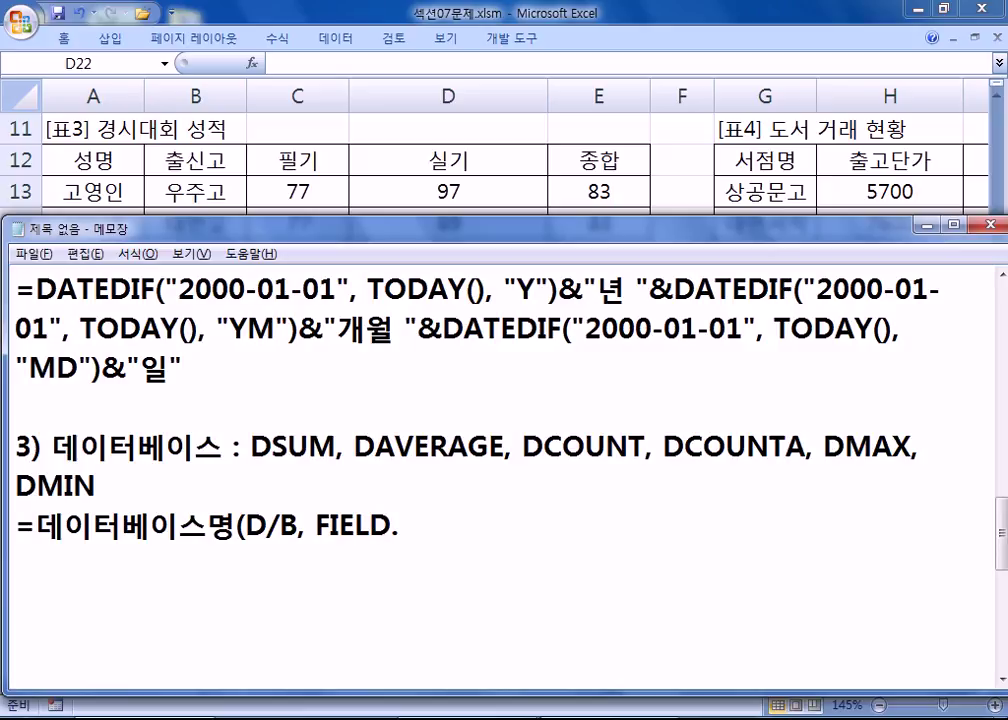
pyautogui.press('BackSpace')
pyautogui.write(', CRITERIA')
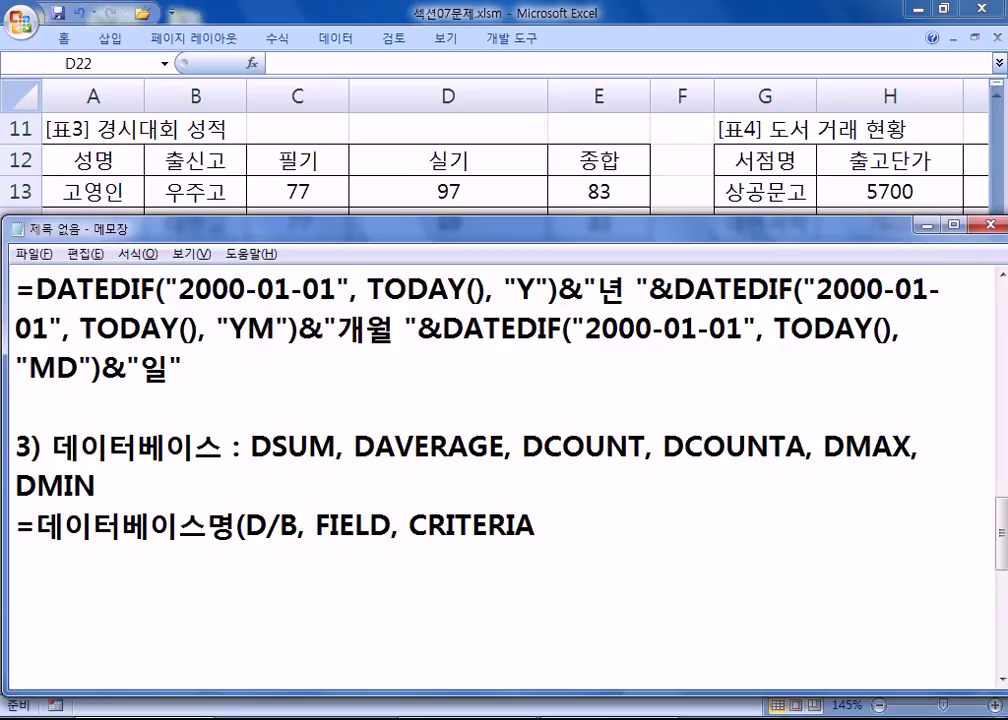
pyautogui.write(')')
pyautogui.press('Return')
# Step: Switch to Excel and examine table 3's full range A12:E19 and its 실기 and 종합 score columns
pyautogui.hotkey('alt', 'Tab')
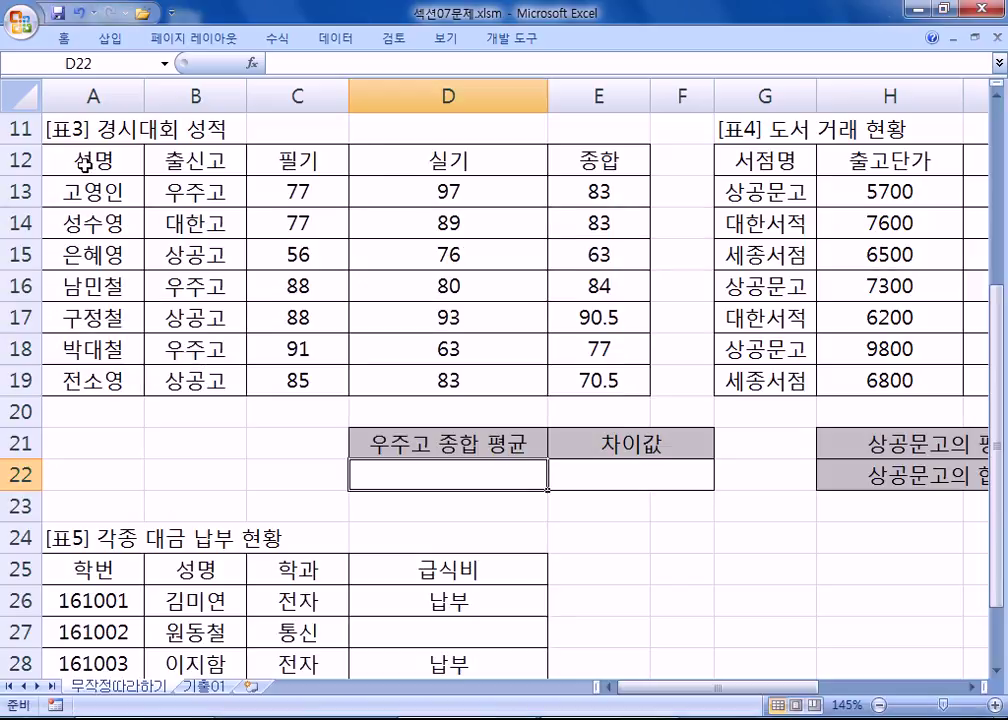
pyautogui.moveTo(92, 161); pyautogui.dragTo(582, 366)
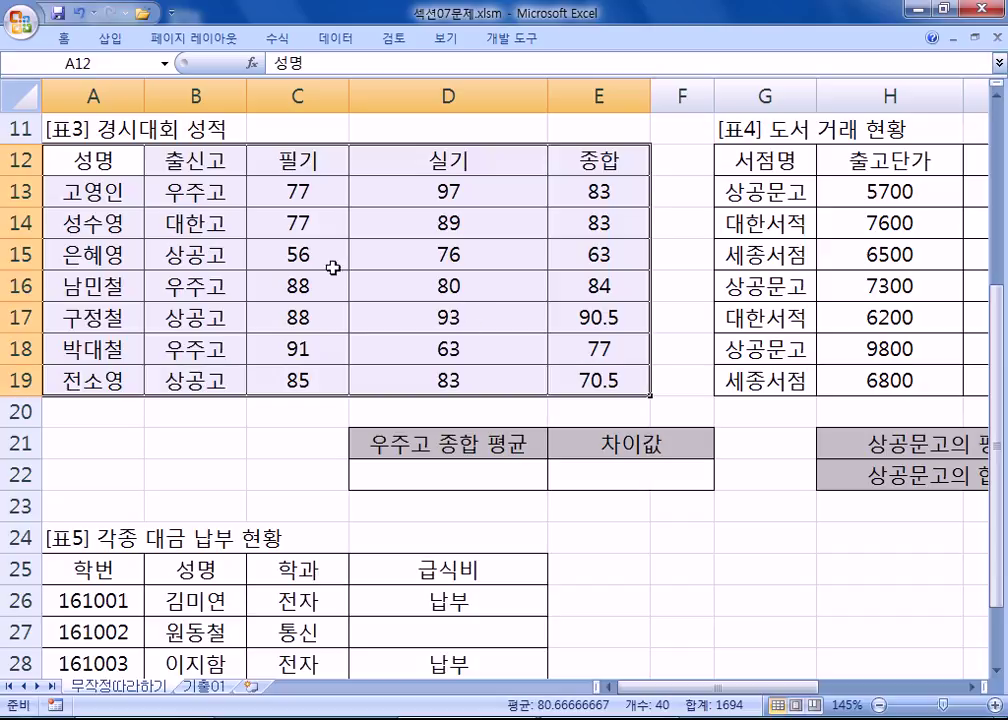
pyautogui.moveTo(72, 158); pyautogui.dragTo(573, 370)
pyautogui.click(449, 193)
pyautogui.moveTo(449, 193); pyautogui.dragTo(467, 383)
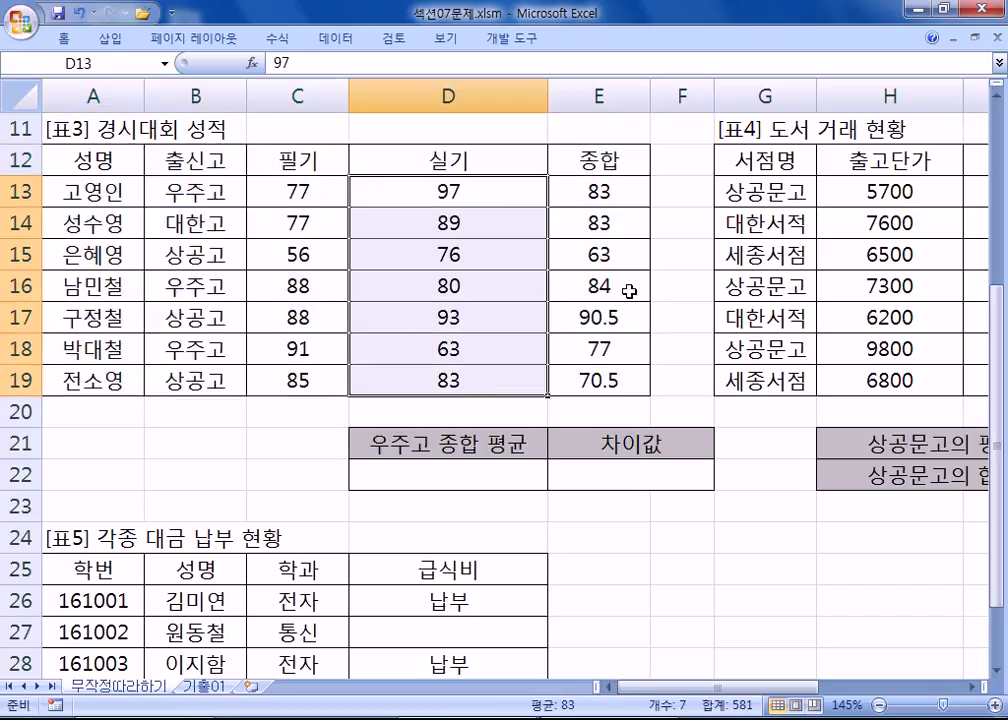
pyautogui.moveTo(595, 191); pyautogui.dragTo(583, 380)
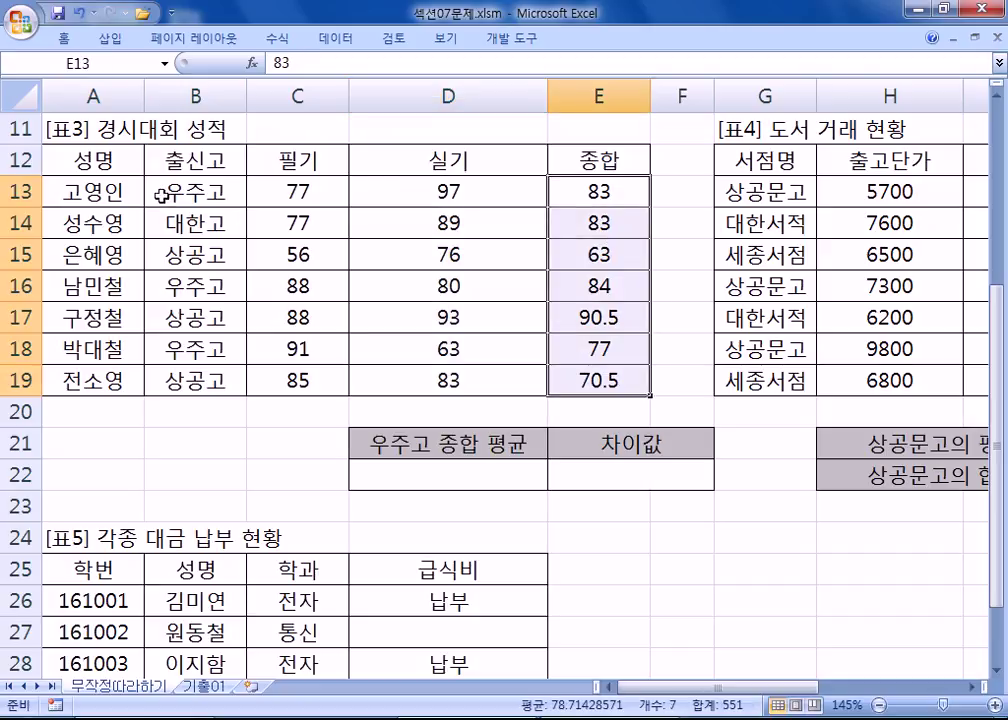
pyautogui.moveTo(72, 160); pyautogui.dragTo(583, 375)
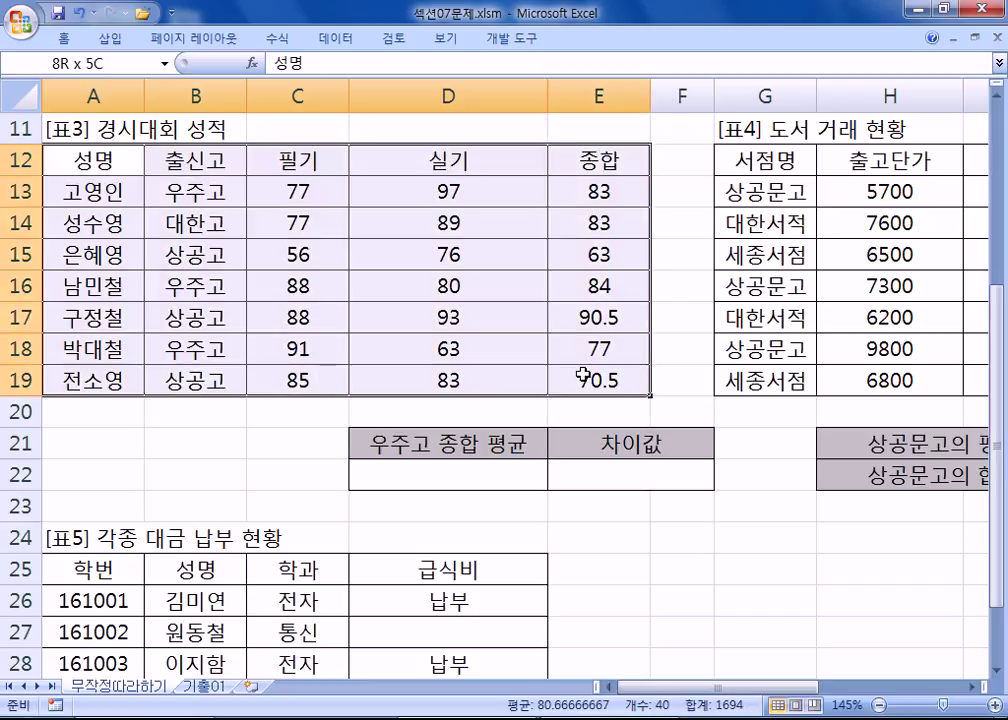
# Step: Compare a partial selection of table 3 starting at the 출신고 header with the full range A12:E19
pyautogui.click(114, 151)
pyautogui.moveTo(185, 160); pyautogui.dragTo(478, 368)
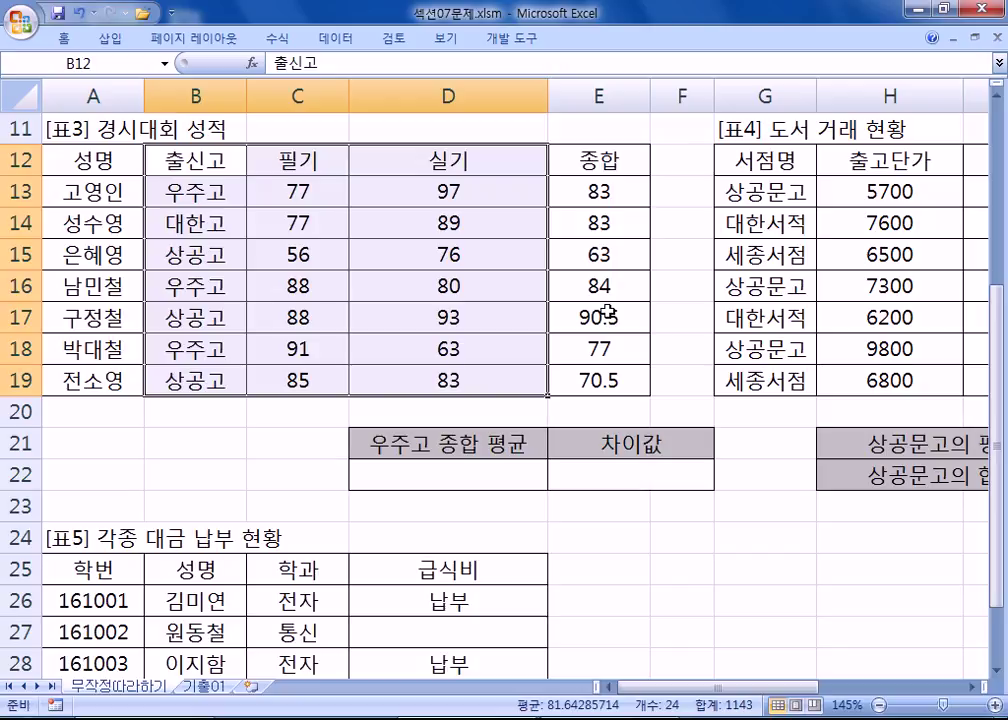
pyautogui.moveTo(62, 163); pyautogui.dragTo(588, 378)
pyautogui.moveTo(198, 160); pyautogui.dragTo(452, 360)
pyautogui.moveTo(116, 165); pyautogui.dragTo(588, 383)
# Step: Examine the table 5 range A25:D31 and return to the 우주고 종합 평균 answer cell D22
pyautogui.scroll(-4, 385, 382)
pyautogui.moveTo(99, 196); pyautogui.dragTo(410, 388)
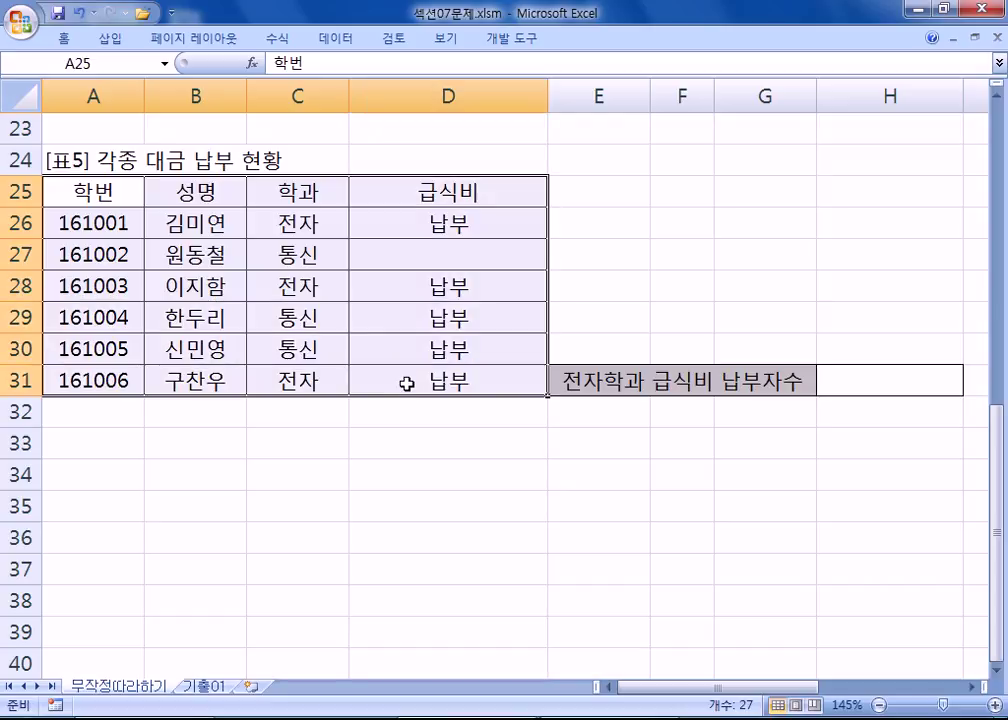
pyautogui.scroll(4, 410, 388)
pyautogui.click(379, 467)
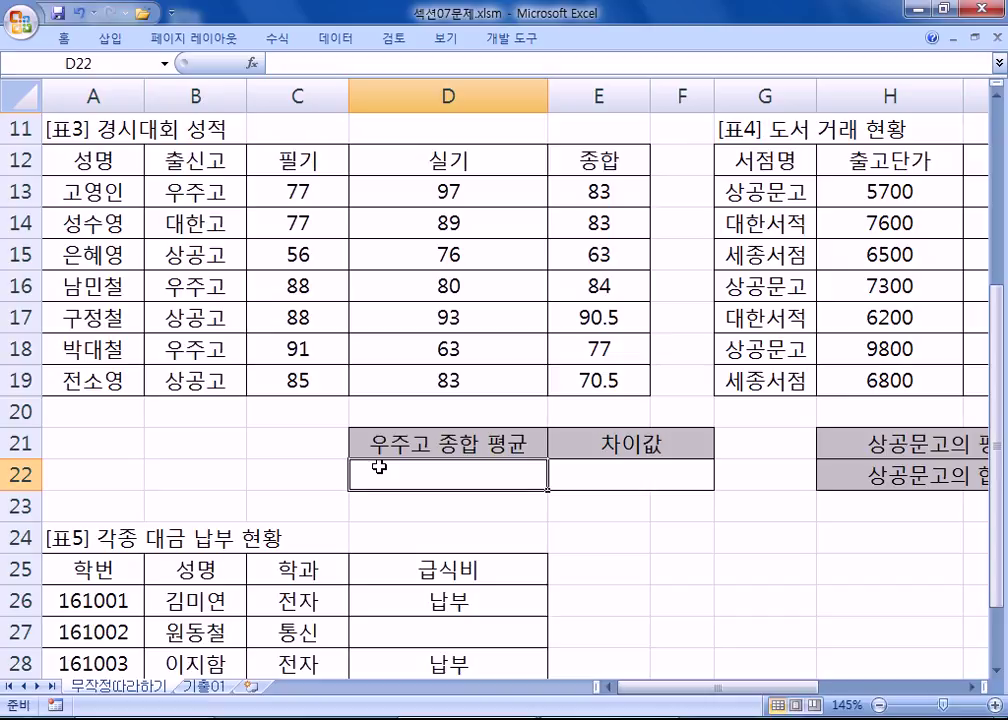
# Step: Start a DAVERAGE formula in D22 with table 3's full range A12:E19 as the database argument
pyautogui.write('-')
pyautogui.press('Escape')
pyautogui.write('=')
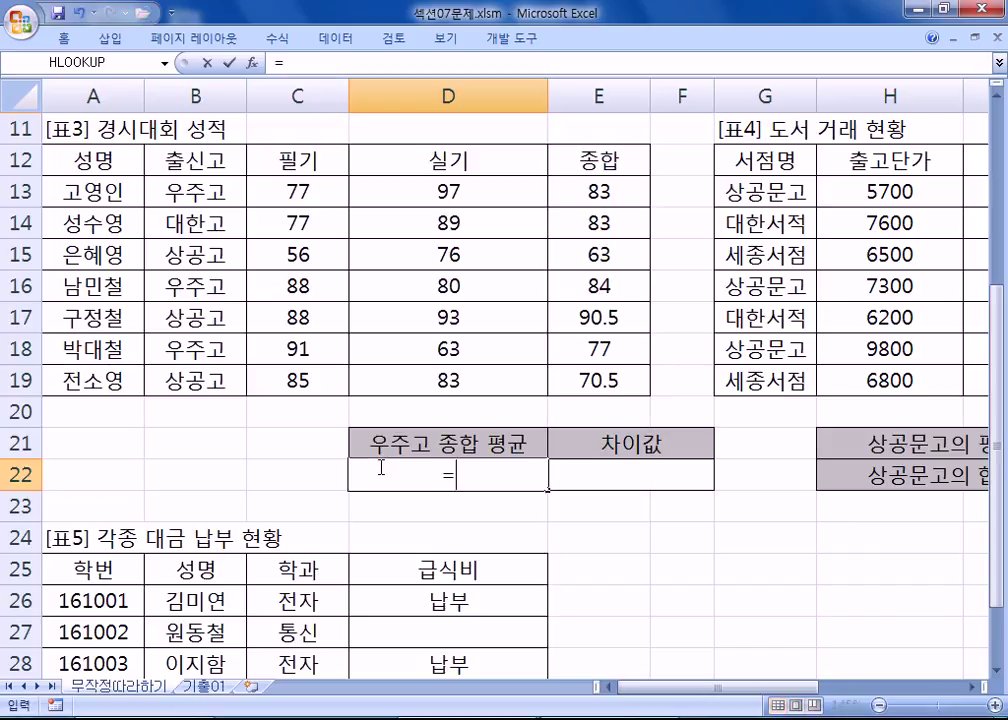
pyautogui.write('DA')
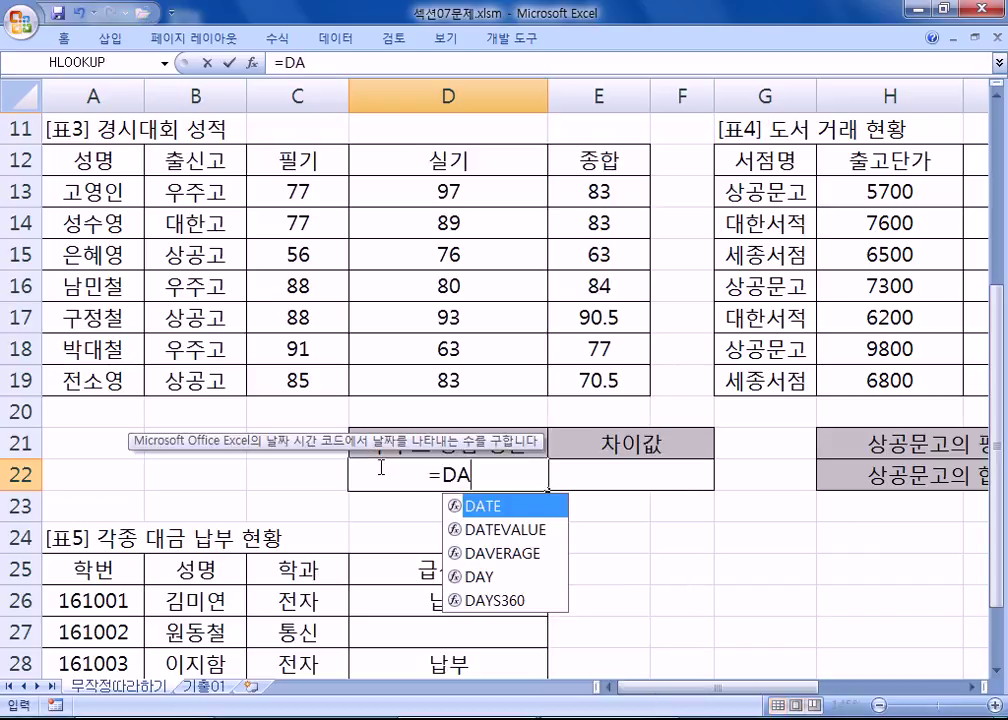
pyautogui.write('V')
pyautogui.press('Tab')
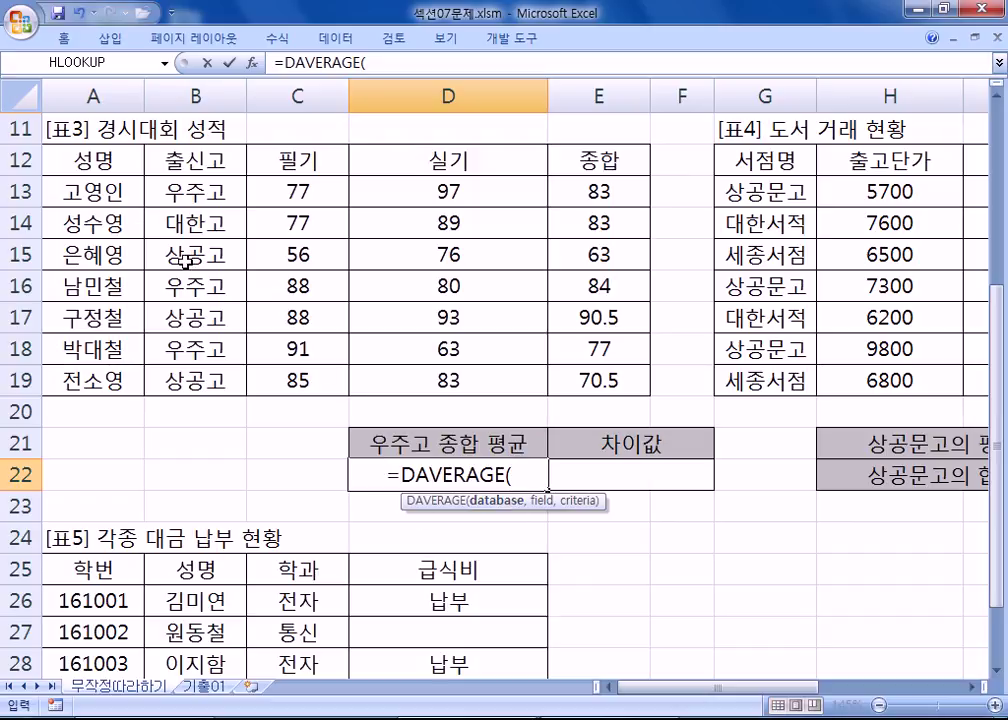
pyautogui.moveTo(75, 157); pyautogui.dragTo(580, 380)
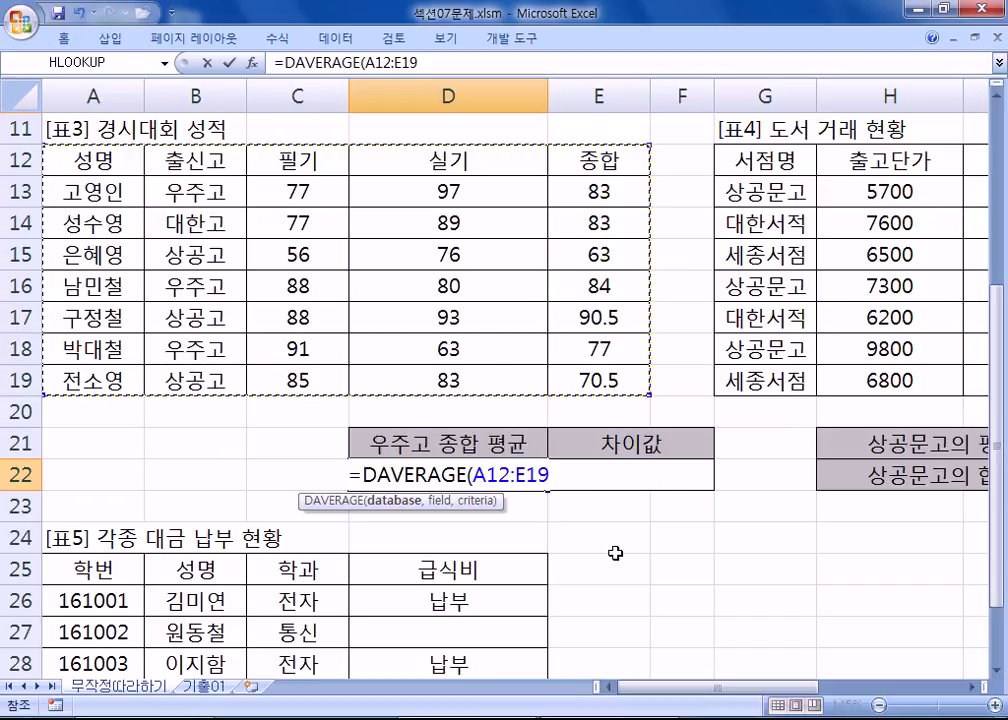
pyautogui.write(',')
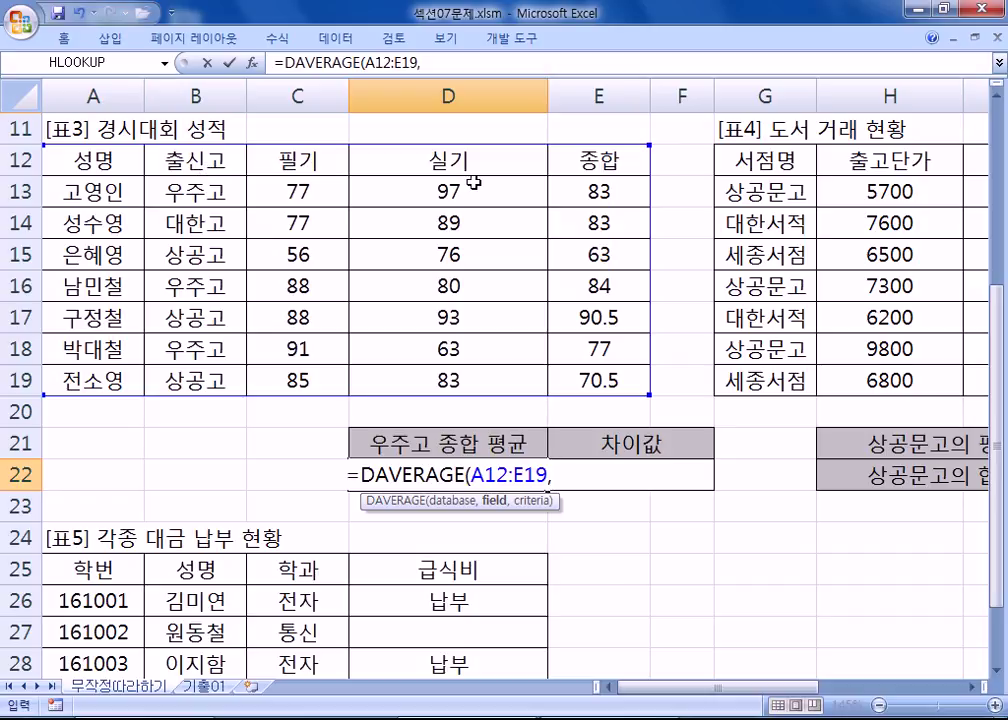
pyautogui.click(585, 163)
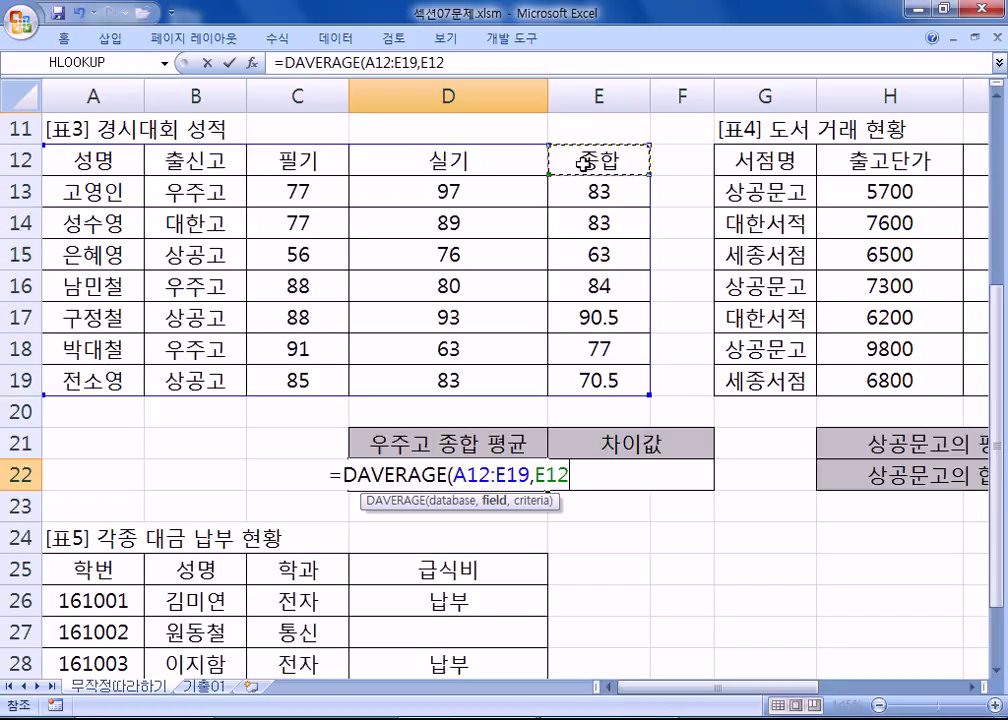
pyautogui.press('BackSpace')
pyautogui.press('BackSpace')
pyautogui.press('BackSpace')
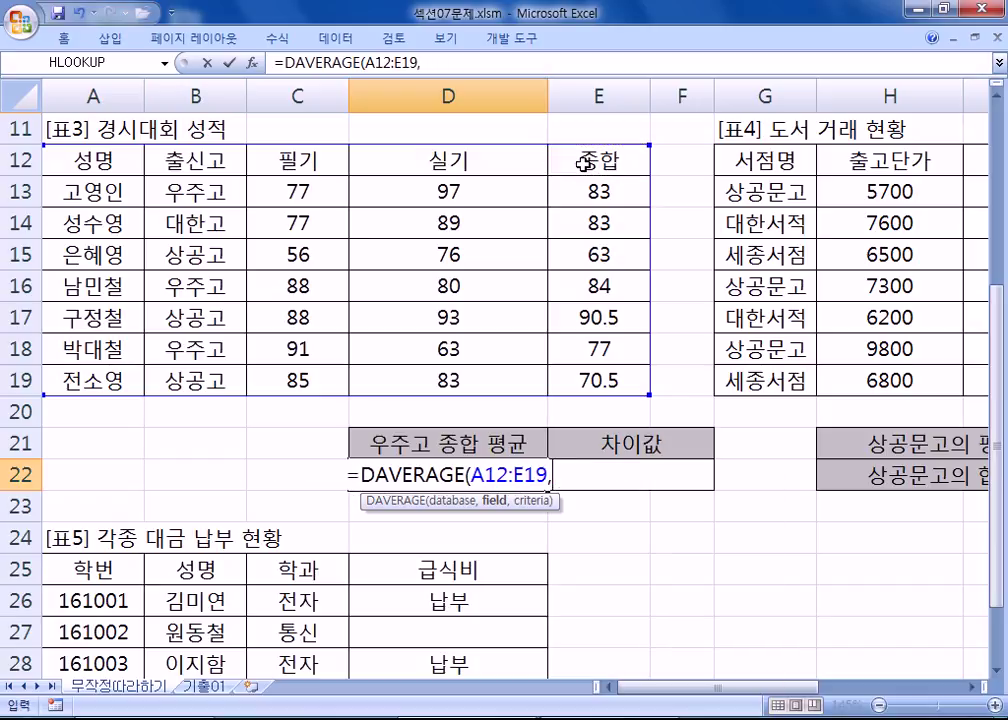
# Step: Enter "종합" in quotation marks as the field argument of the DAVERAGE formula in D22
pyautogui.write('"종합"')
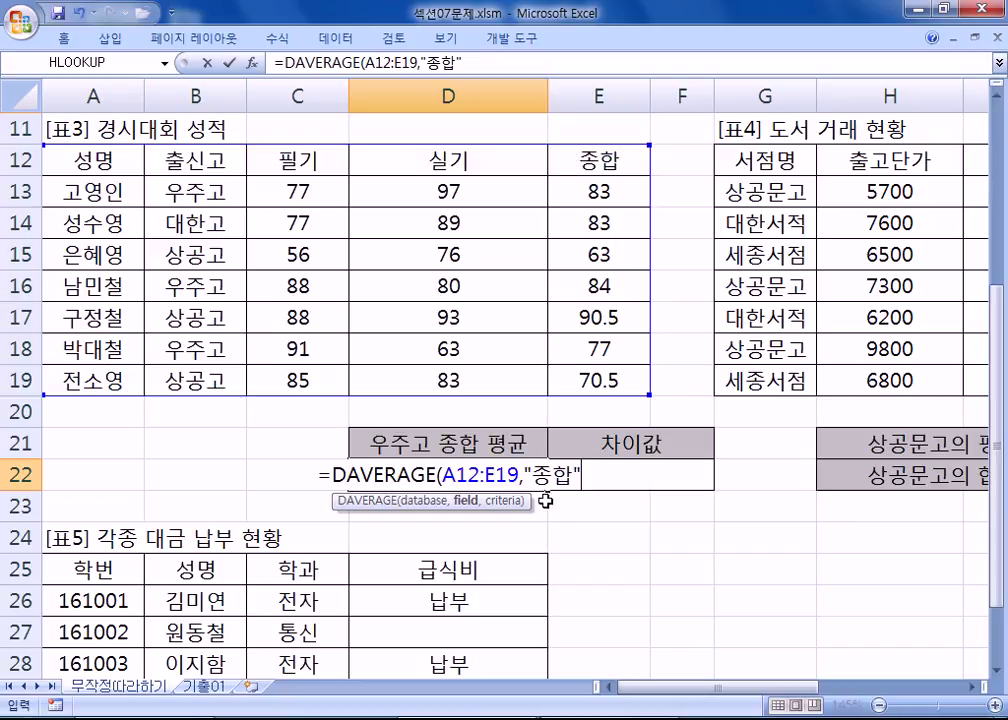
# Step: Replace the "종합" field argument of the DAVERAGE formula in D22 with a reference to header cell E12
pyautogui.press('BackSpace')
pyautogui.press('BackSpace')
pyautogui.press('BackSpace')
pyautogui.press('BackSpace')
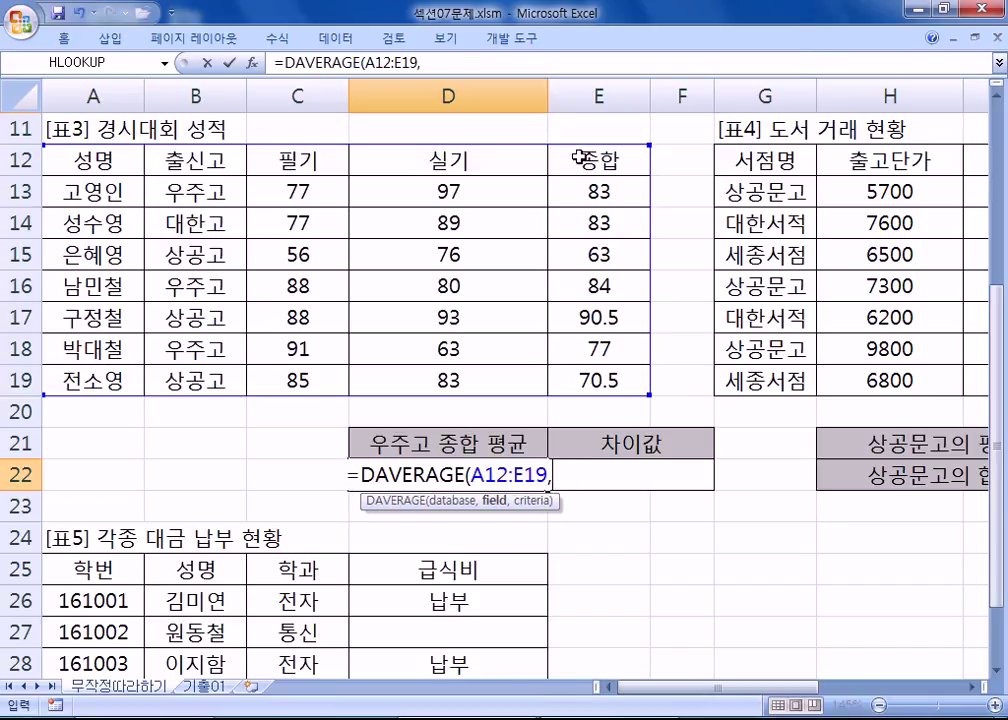
pyautogui.click(588, 160)
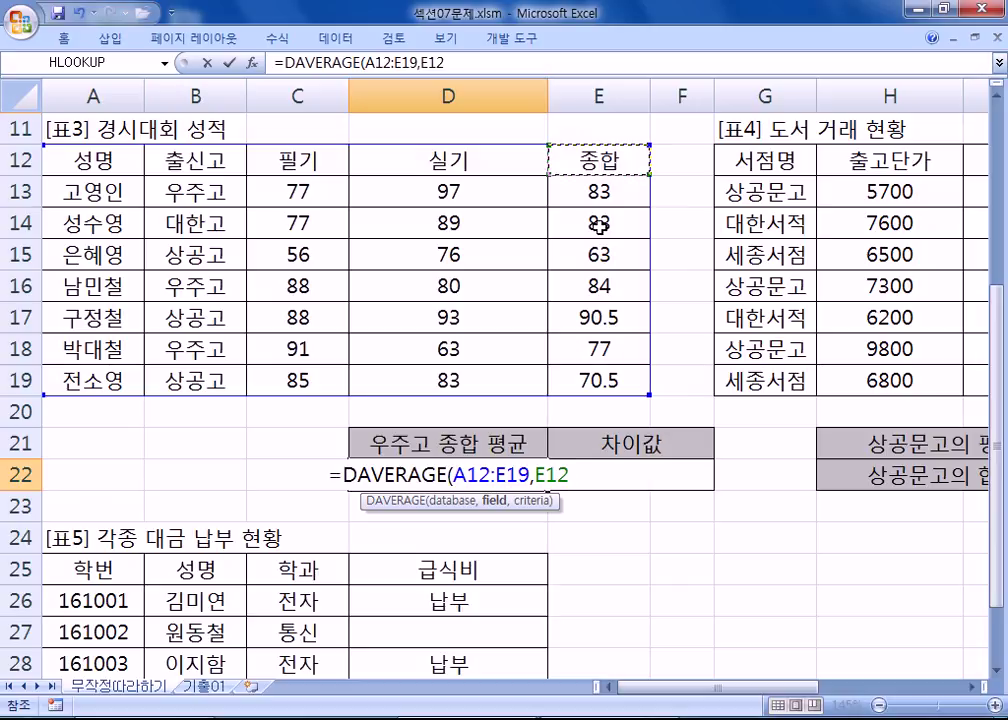
# Step: Try the column number 5 as the DAVERAGE field argument in place of the cell reference, and remove it again
pyautogui.press('BackSpace')
pyautogui.press('BackSpace')
pyautogui.press('BackSpace')
pyautogui.write('5')
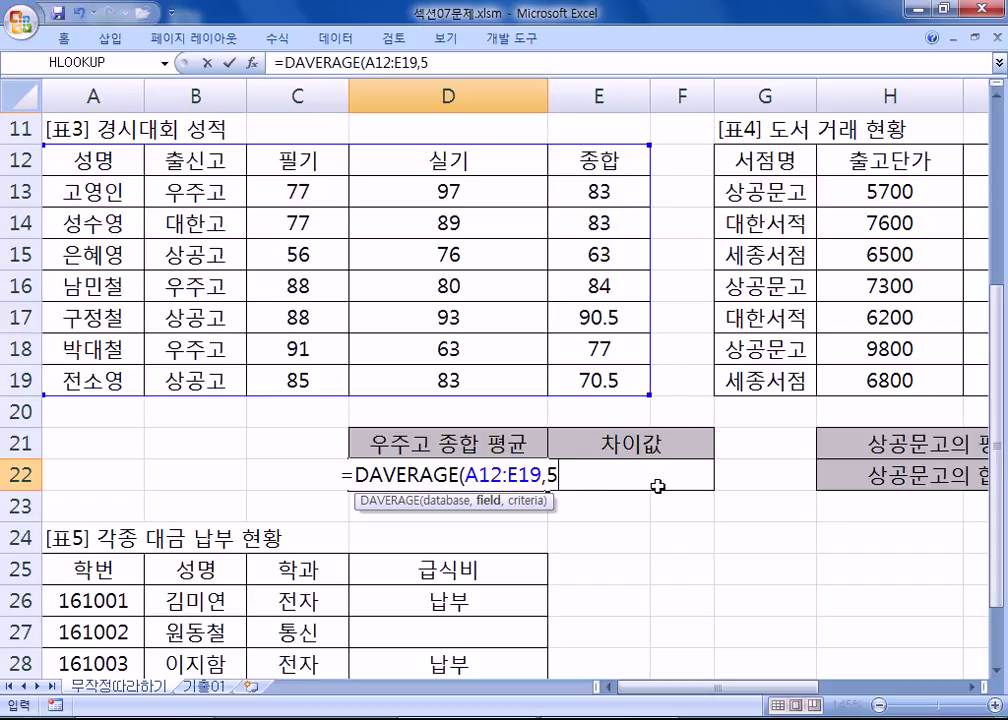
pyautogui.press('BackSpace')
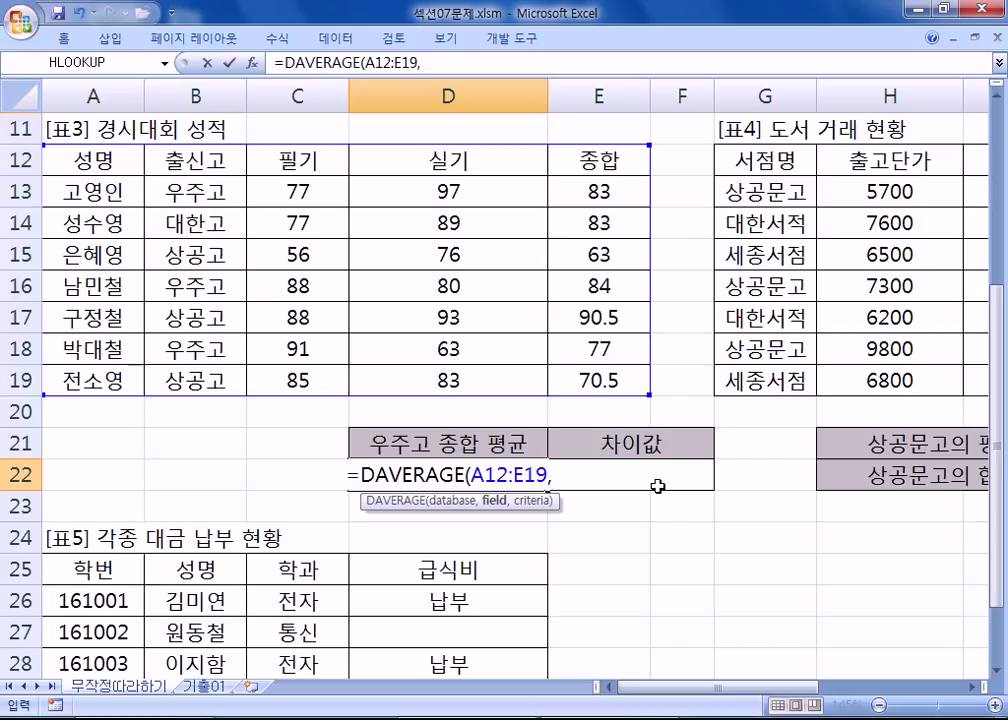
# Step: Set the DAVERAGE field argument to the 종합 header cell E12 and continue to the criteria argument
pyautogui.click(585, 160)
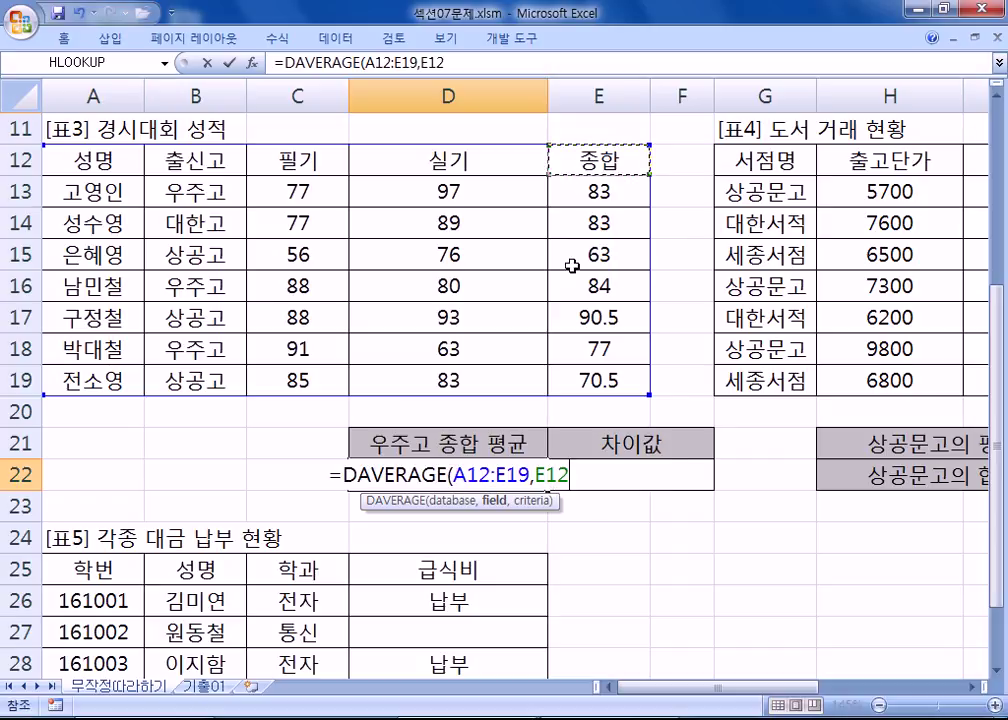
pyautogui.click(581, 202)
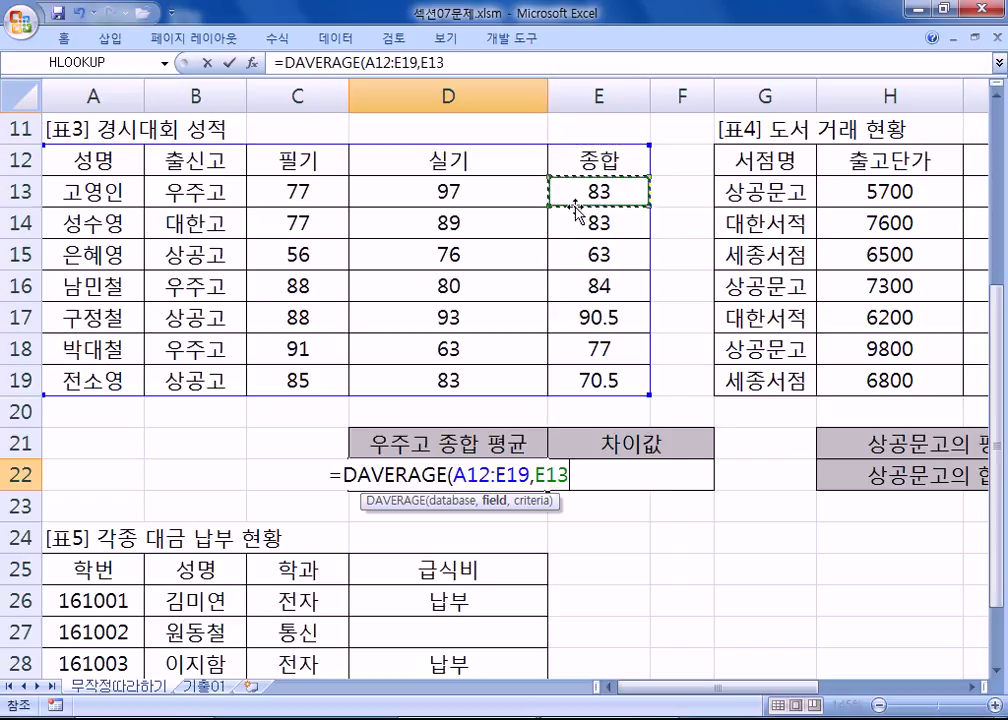
pyautogui.moveTo(583, 191); pyautogui.dragTo(574, 335)
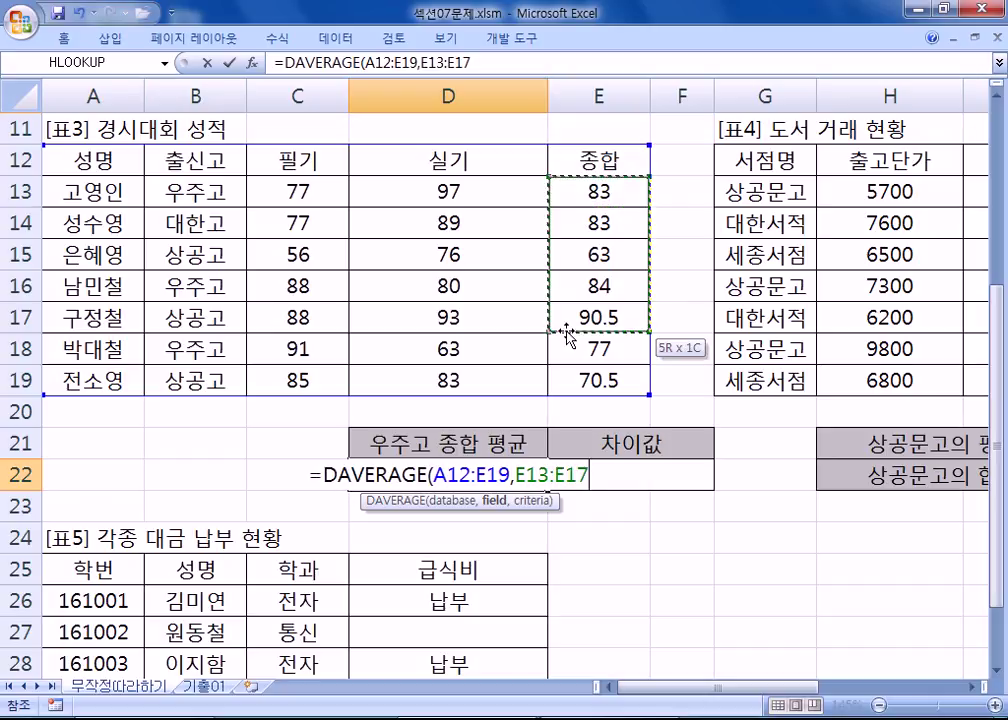
pyautogui.click(573, 165)
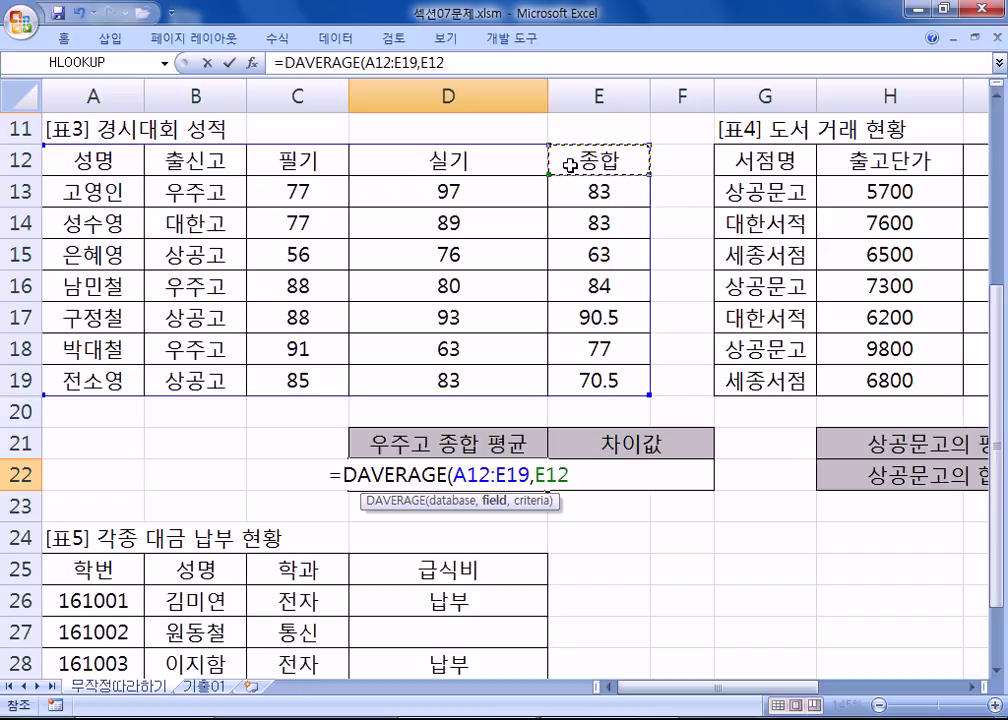
pyautogui.write(',')
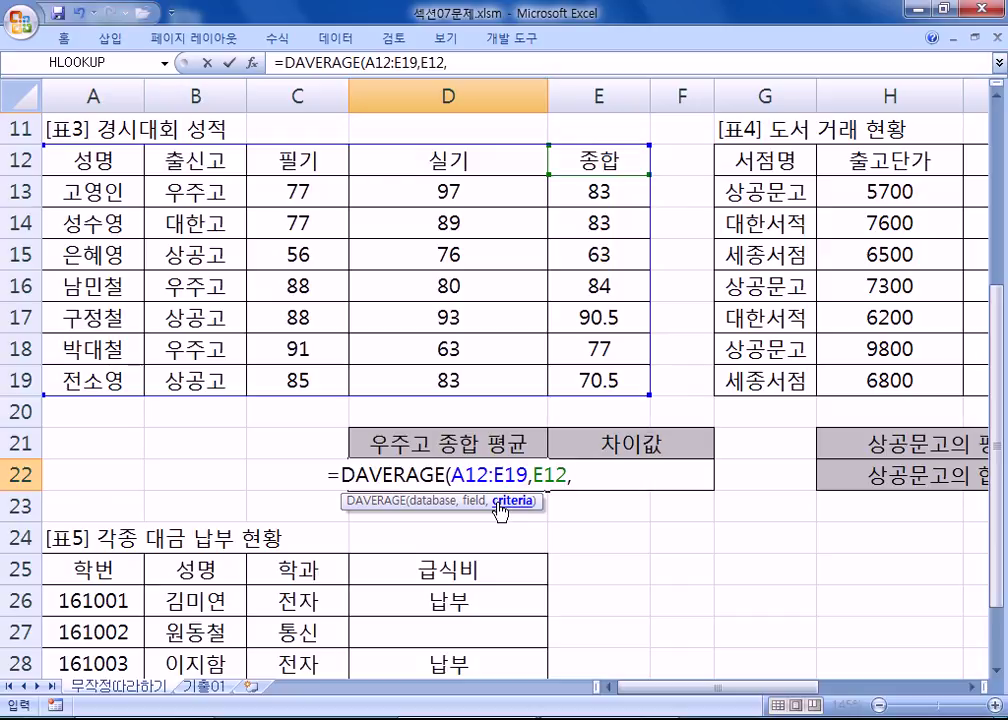
# Step: Try the text "우주고" as the DAVERAGE criteria argument and delete it again
pyautogui.write('"우주고"')
pyautogui.press('BackSpace')
pyautogui.press('BackSpace')
pyautogui.press('BackSpace')
pyautogui.press('BackSpace')
pyautogui.press('BackSpace')
pyautogui.press('BackSpace')
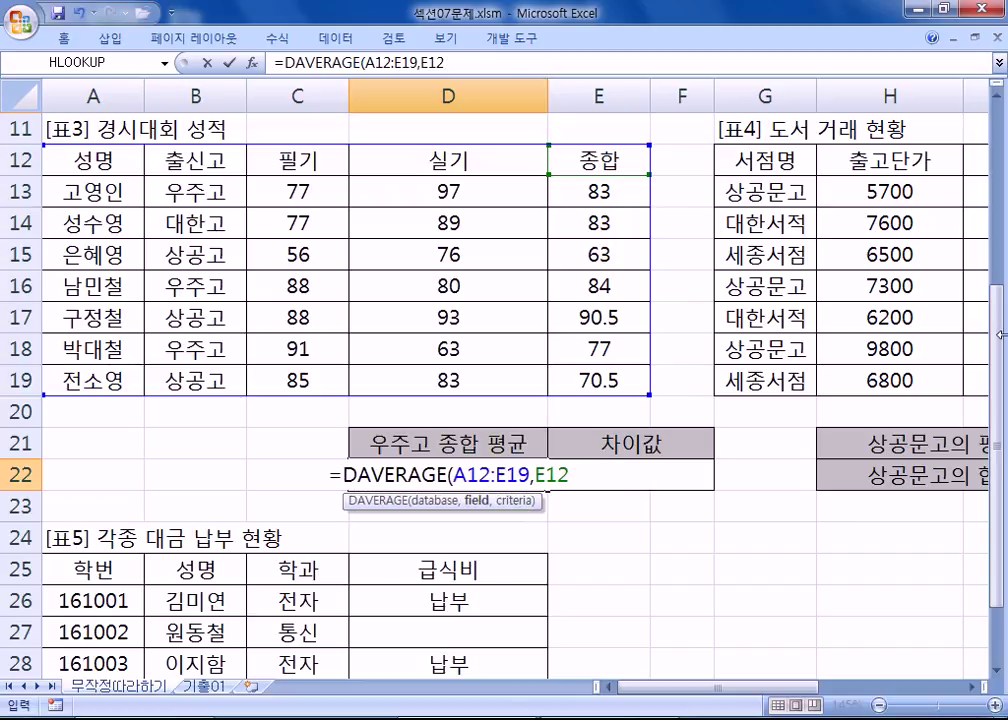
# Step: Set the DAVERAGE criteria argument to the range B12:B13
pyautogui.write(',')
pyautogui.moveTo(175, 160); pyautogui.dragTo(193, 192)
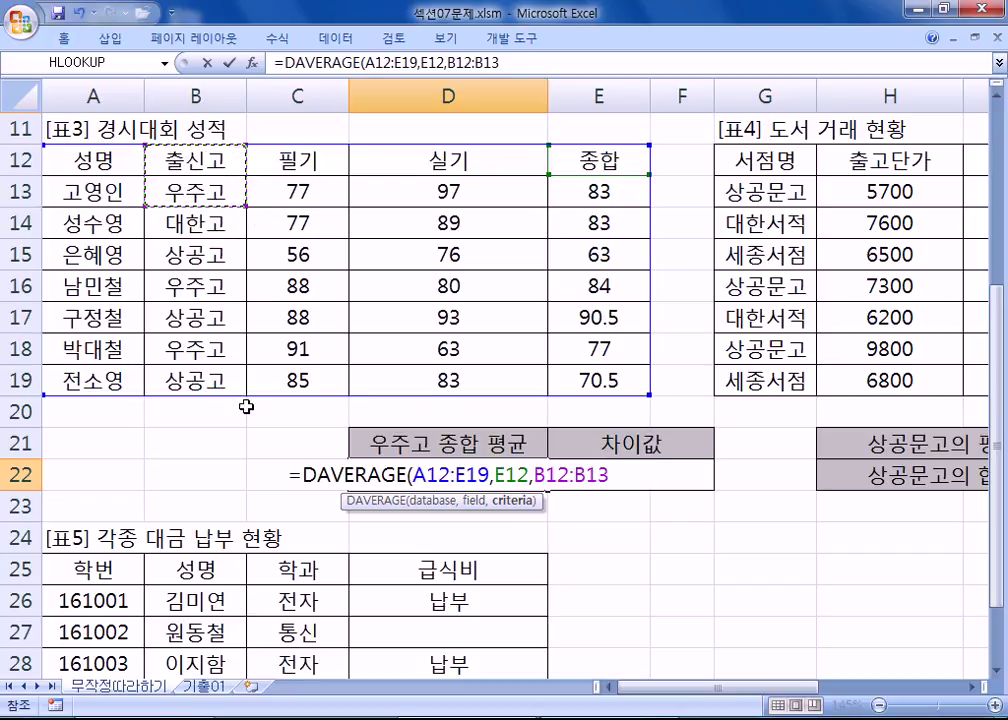
# Step: Try B12 with B14 and with B16 as separate criteria cells, and restore the range B12:B13
pyautogui.click(203, 160)
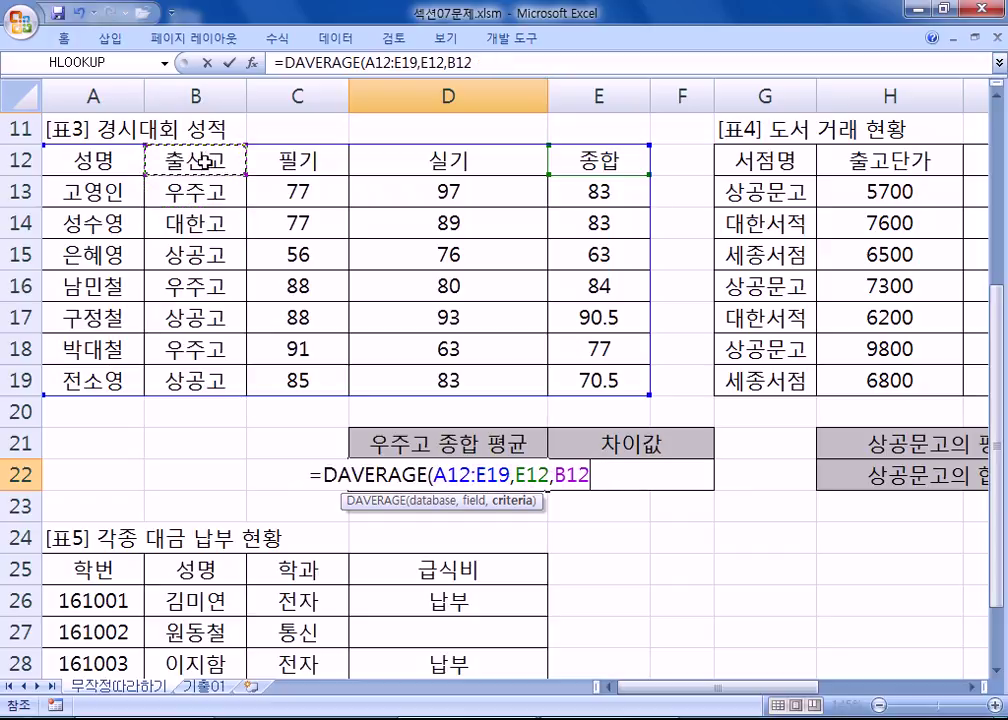
pyautogui.write(',')
pyautogui.click(195, 222)
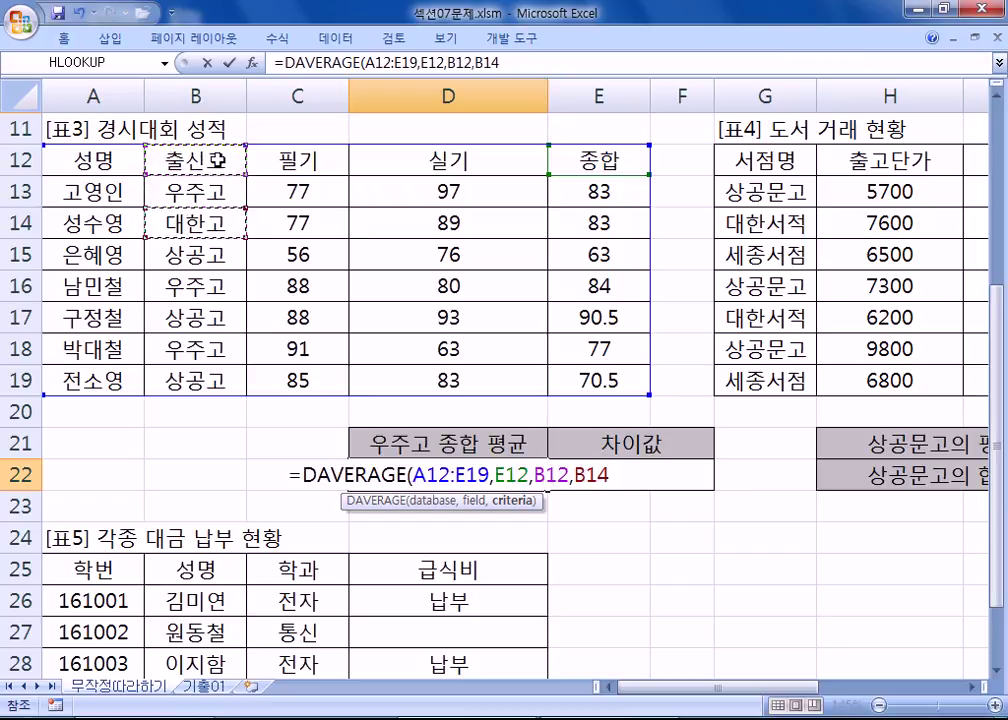
pyautogui.click(203, 285)
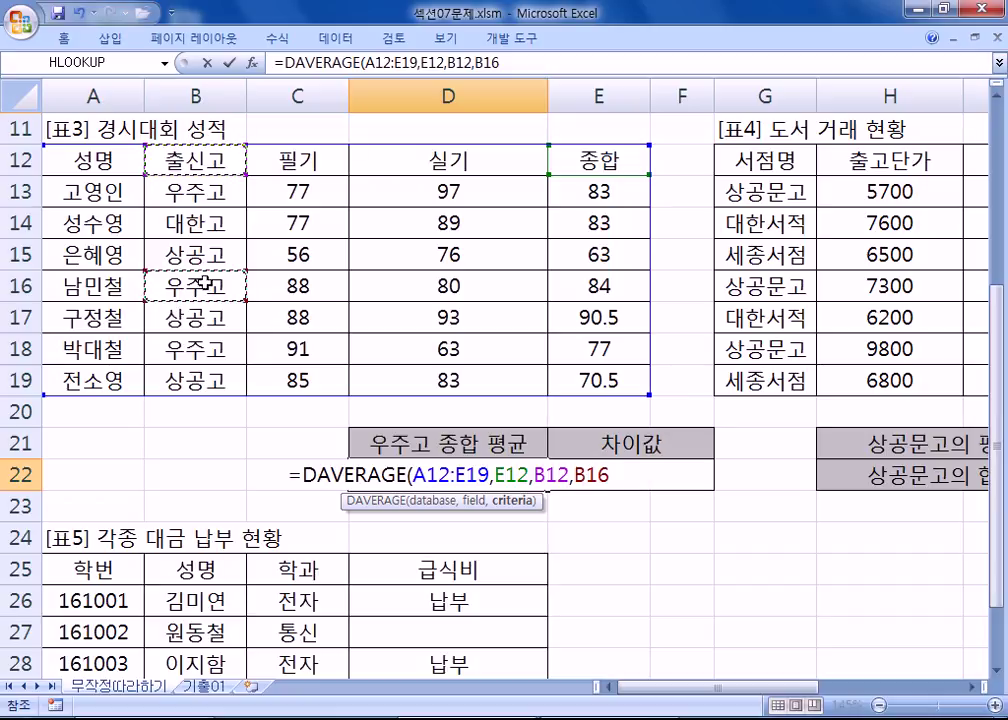
pyautogui.press('BackSpace')
pyautogui.press('BackSpace')
pyautogui.press('BackSpace')
pyautogui.press('BackSpace')
pyautogui.moveTo(236, 168); pyautogui.dragTo(231, 190)
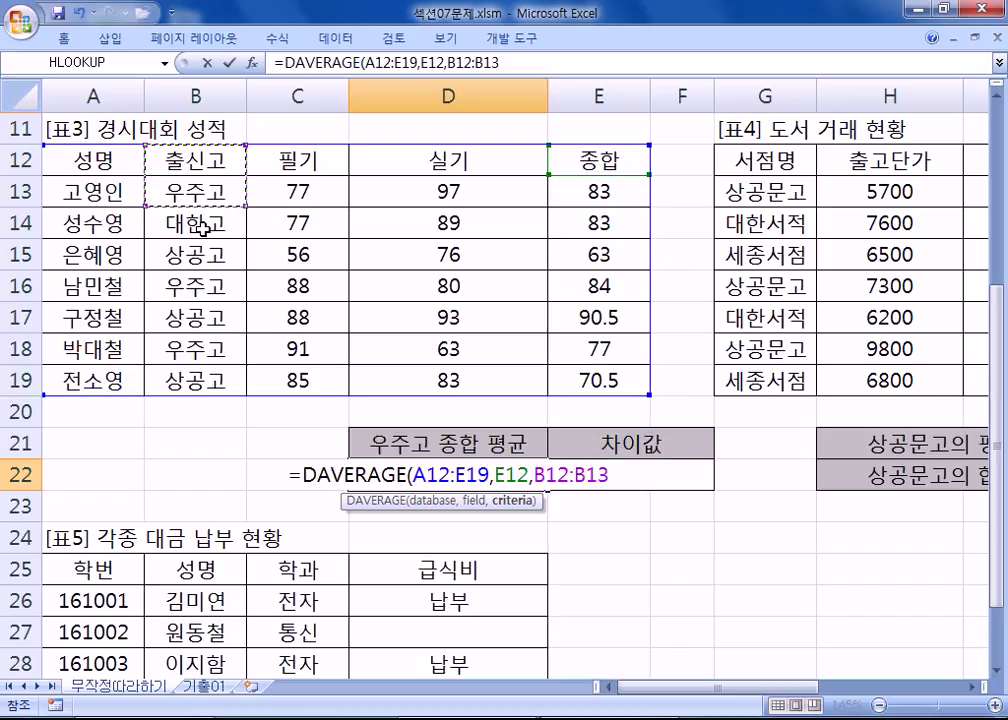
# Step: Point the DAVERAGE criteria argument to the blank range A21:A22 and enter the formula in D22
pyautogui.click(155, 162)
pyautogui.click(183, 224)
pyautogui.click(177, 164)
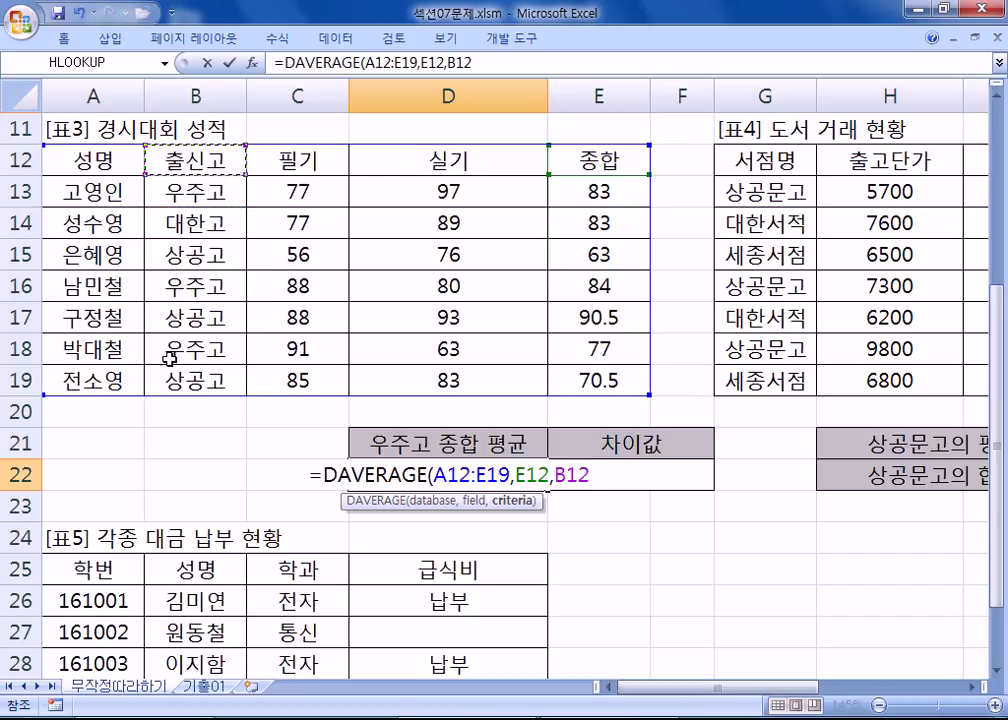
pyautogui.moveTo(172, 435); pyautogui.dragTo(174, 473)
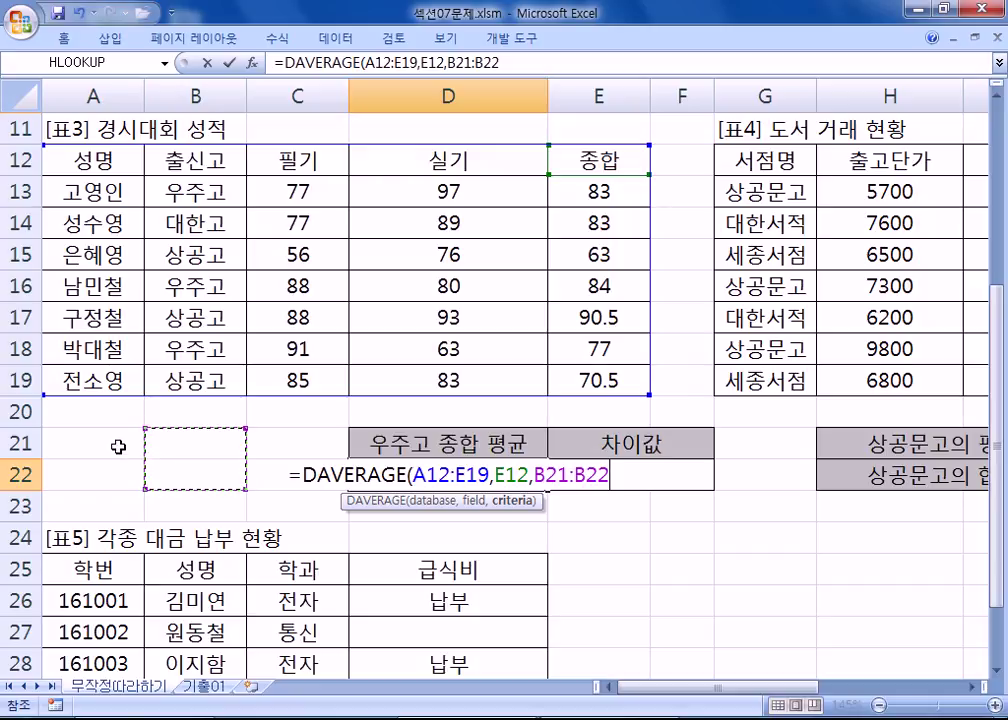
pyautogui.moveTo(117, 440); pyautogui.dragTo(100, 475)
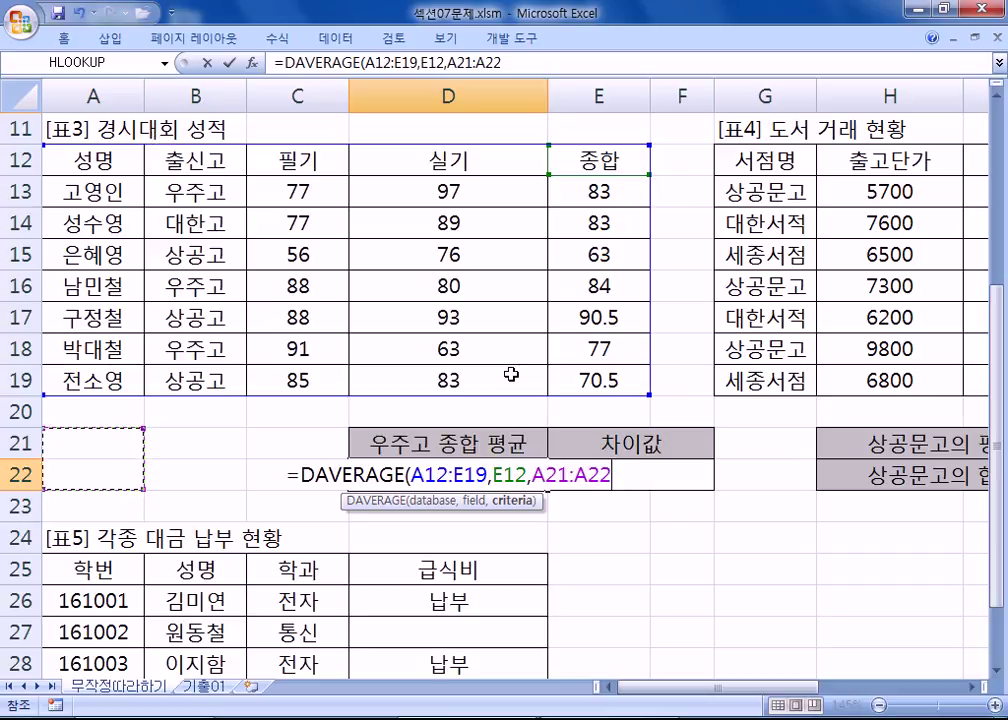
pyautogui.press('Return')
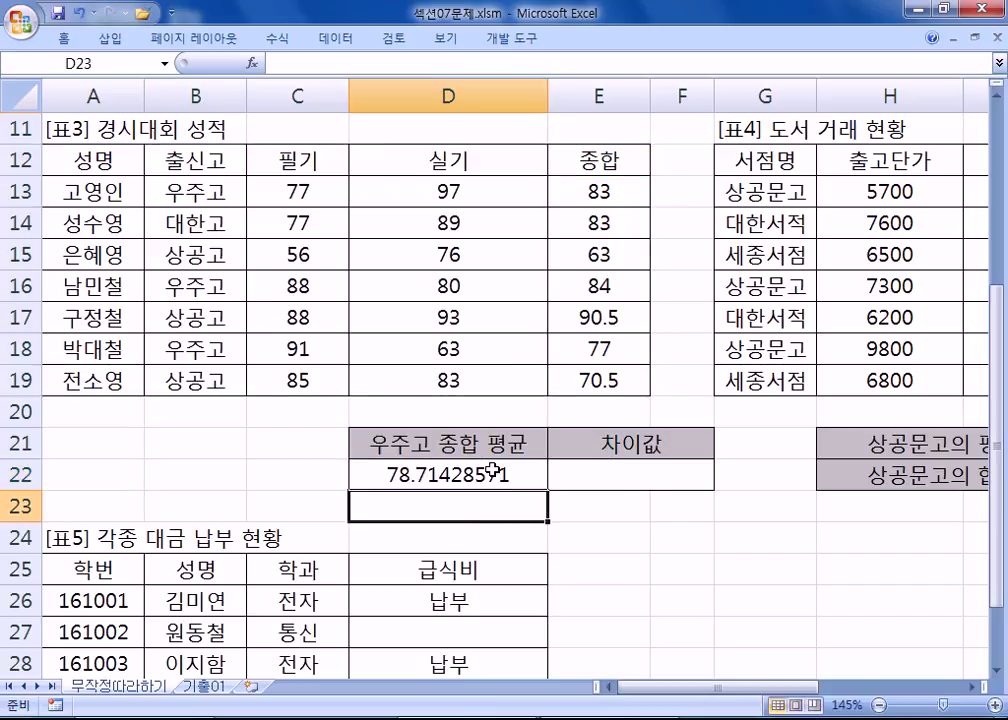
# Step: Enter the criteria 출신고 in A21 and 상공고 in A22, and check the average in D22
pyautogui.click(108, 440)
pyautogui.write('출신고')
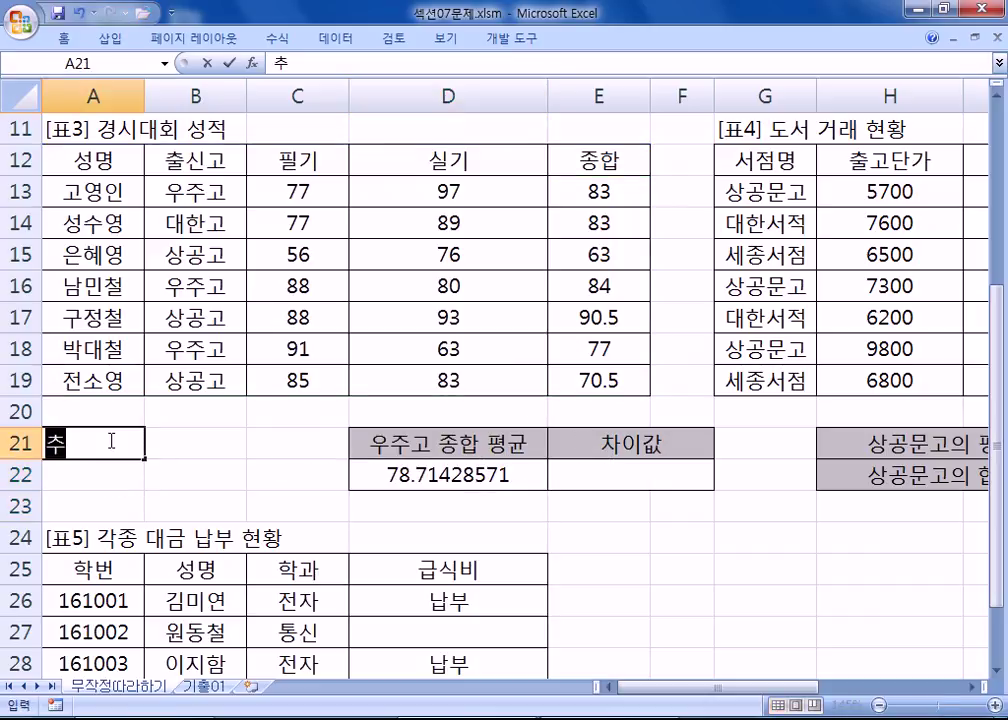
pyautogui.press('Return')
pyautogui.write('상공고')
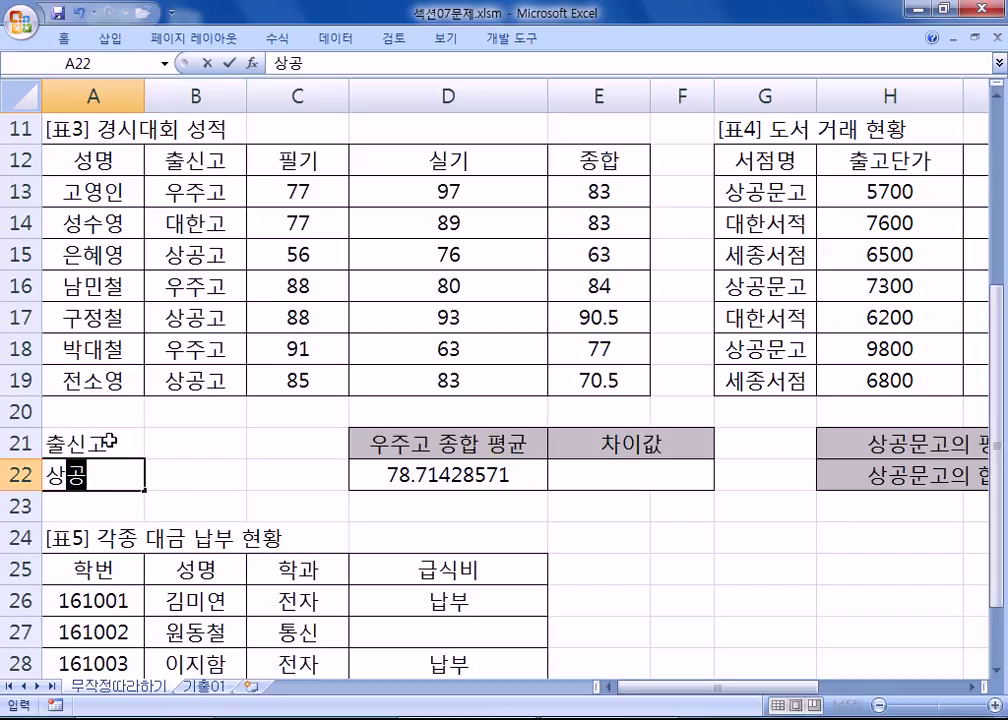
pyautogui.press('Return')
pyautogui.click(379, 443)
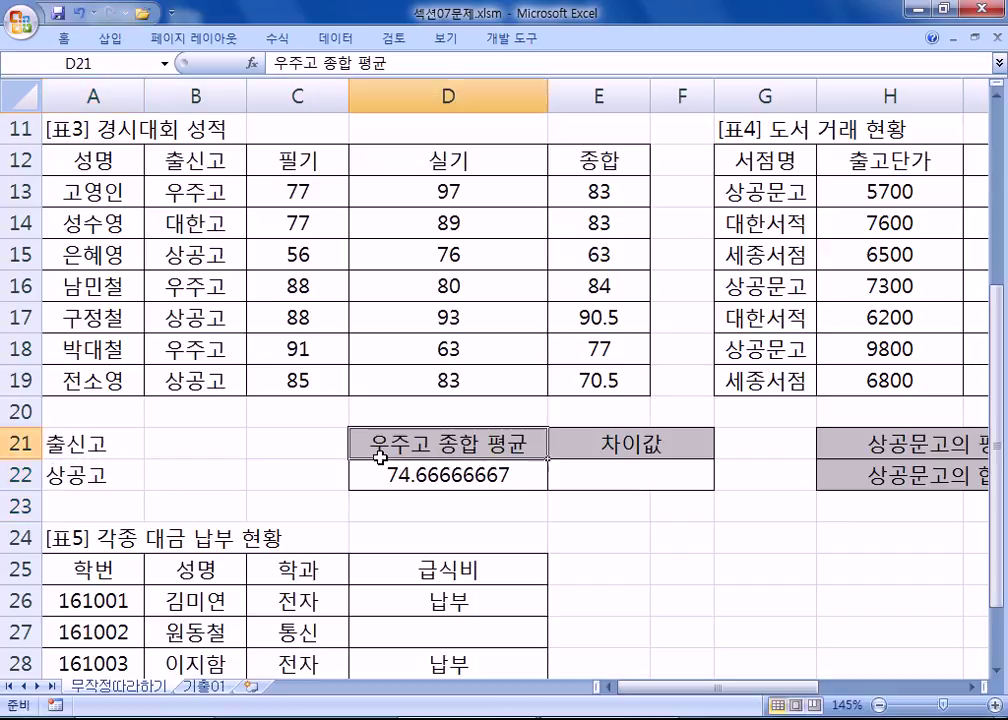
pyautogui.click(391, 487)
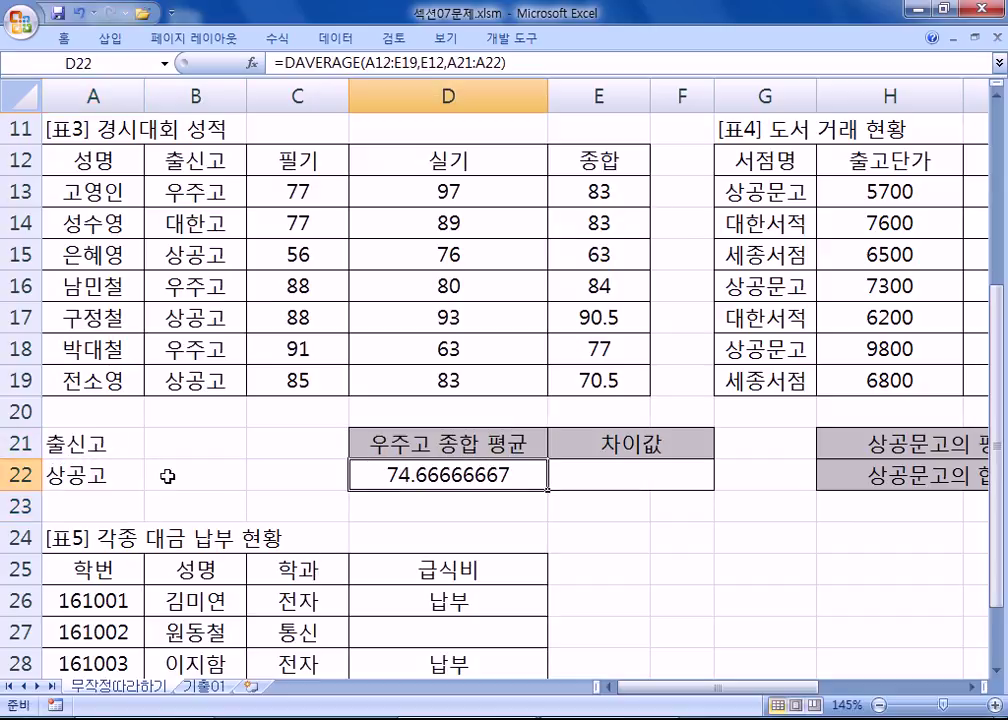
# Step: Clear the trial criteria from cells A22 and A21
pyautogui.click(95, 481)
pyautogui.press('Delete')
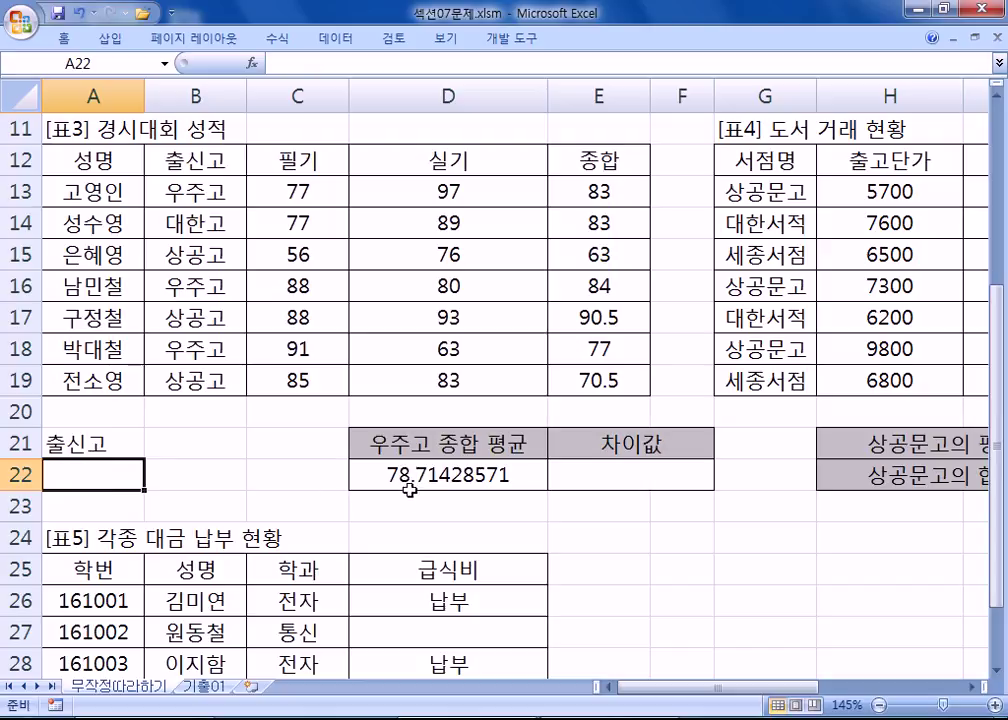
pyautogui.moveTo(572, 185); pyautogui.dragTo(600, 380)
pyautogui.click(88, 437)
pyautogui.press('Delete')
# Step: Replace the criteria range A21:A22 in the D22 formula with B12:B13 and enter the formula
pyautogui.doubleClick(400, 475)
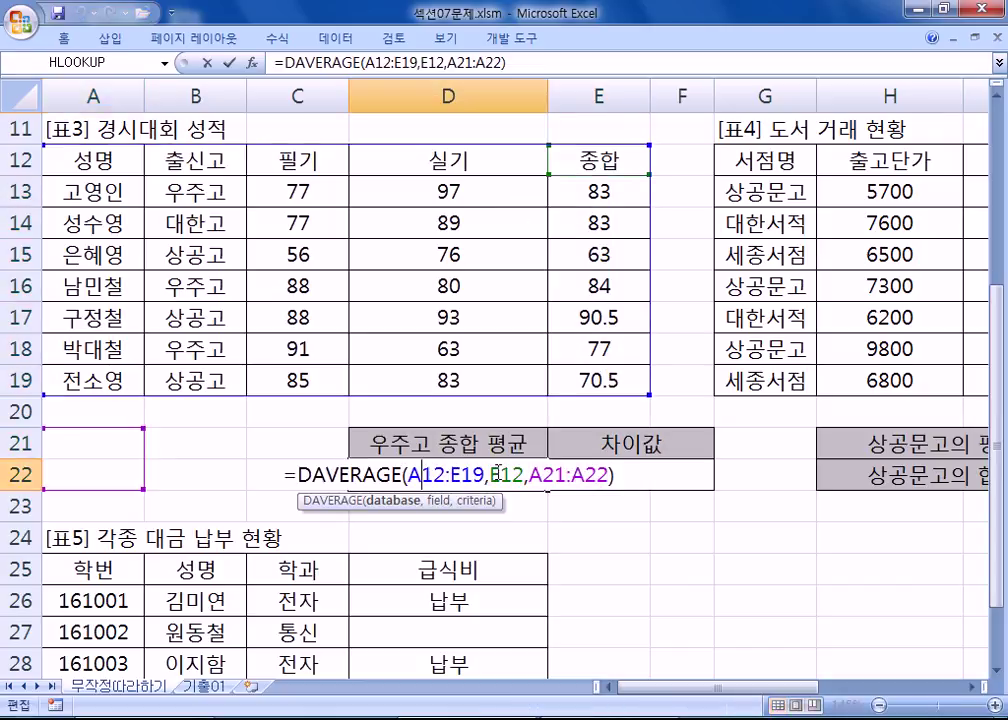
pyautogui.doubleClick(545, 476)
pyautogui.moveTo(585, 477); pyautogui.dragTo(614, 477)
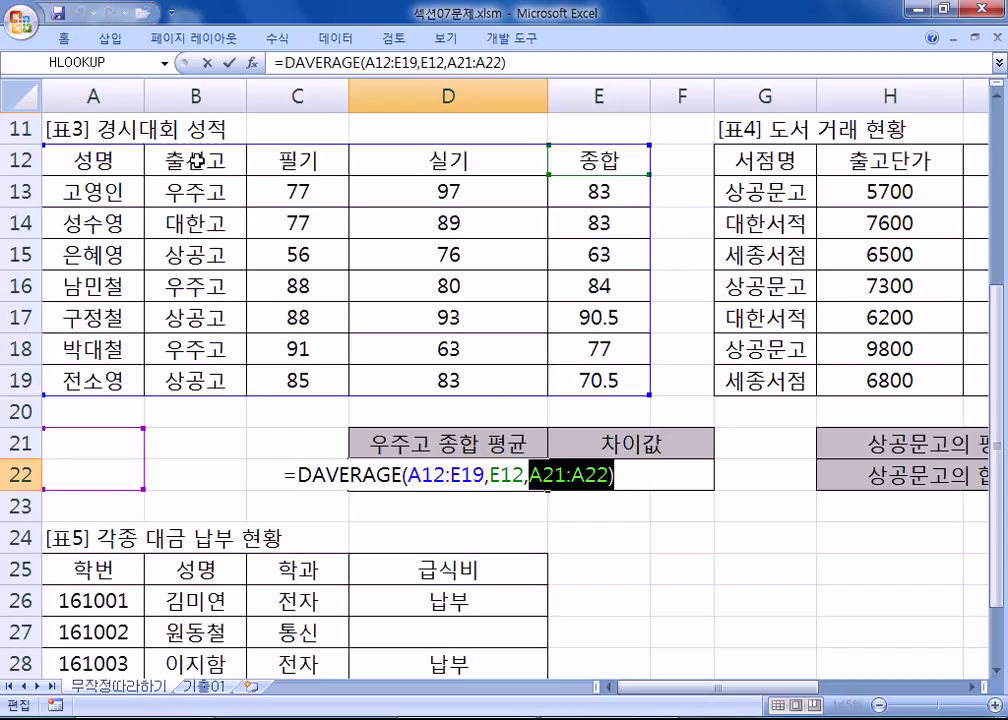
pyautogui.moveTo(198, 160); pyautogui.dragTo(200, 196)
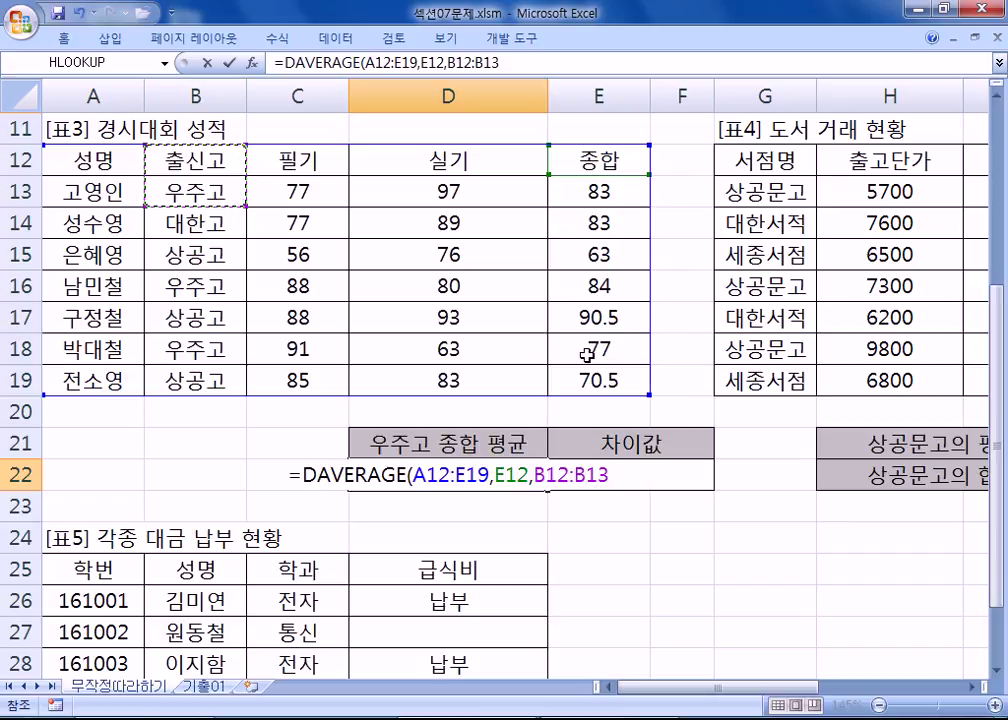
pyautogui.press('Return')
# Step: Wrap the DAVERAGE formula in D22 in ROUND with 1 decimal digit
pyautogui.click(530, 475)
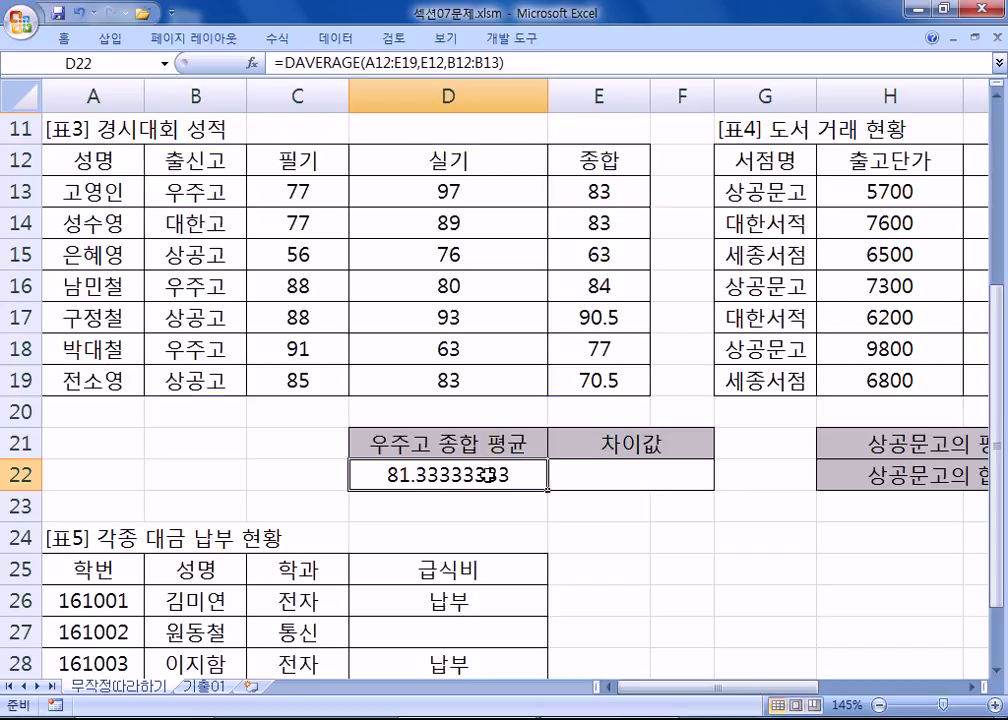
pyautogui.doubleClick(384, 478)
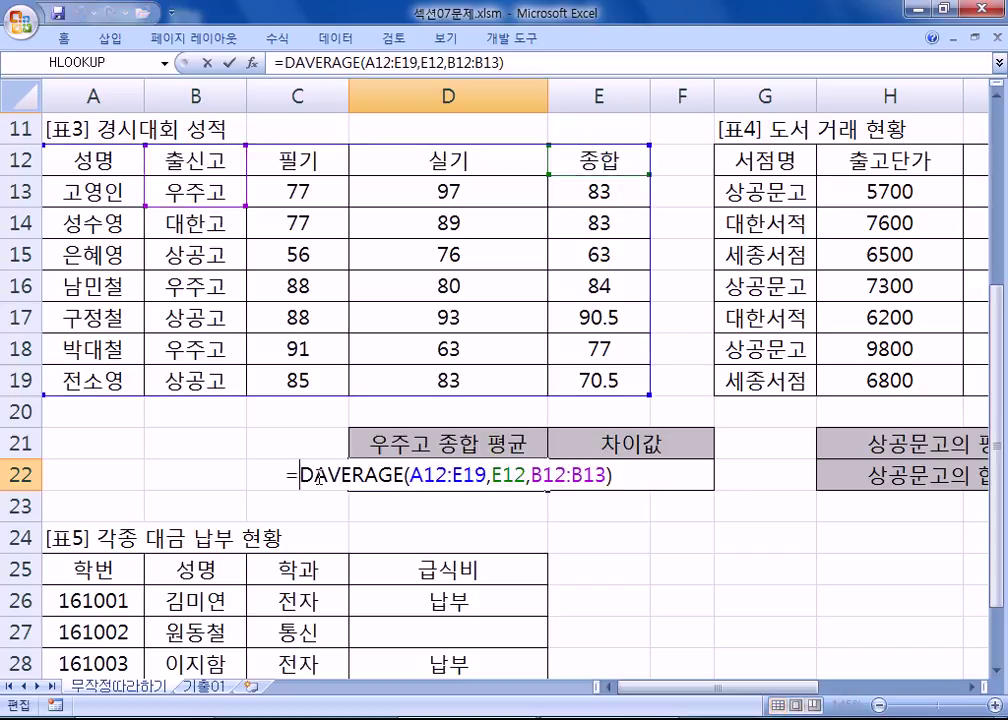
pyautogui.write('개')
pyautogui.press('BackSpace')
pyautogui.press('Hangul')
pyautogui.write('ROUND(')
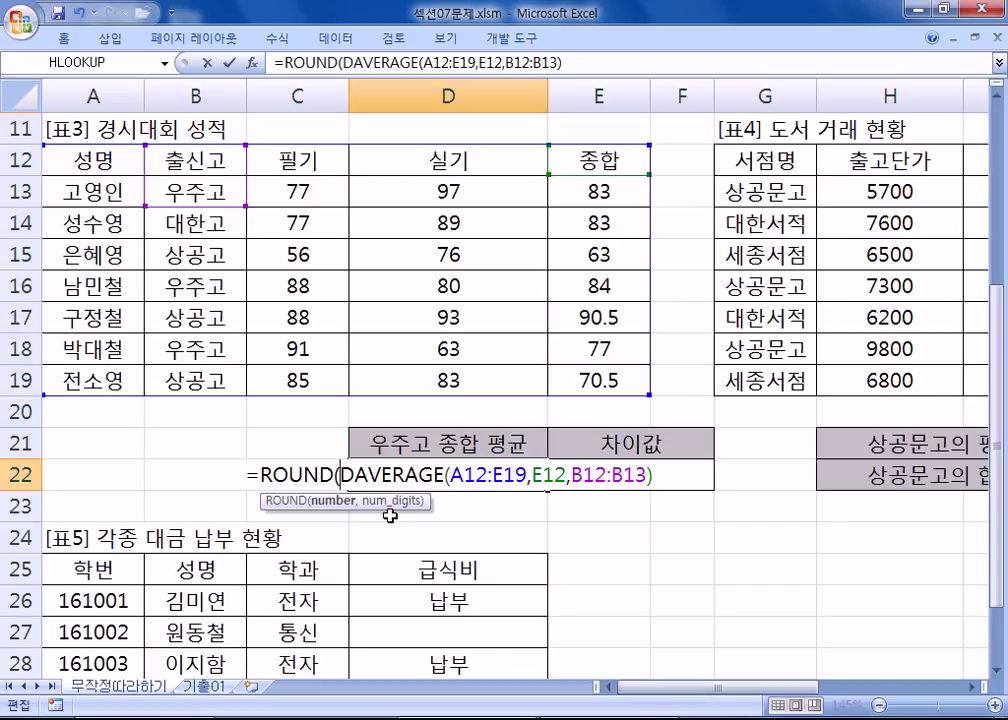
pyautogui.click(654, 481)
pyautogui.write(',1')
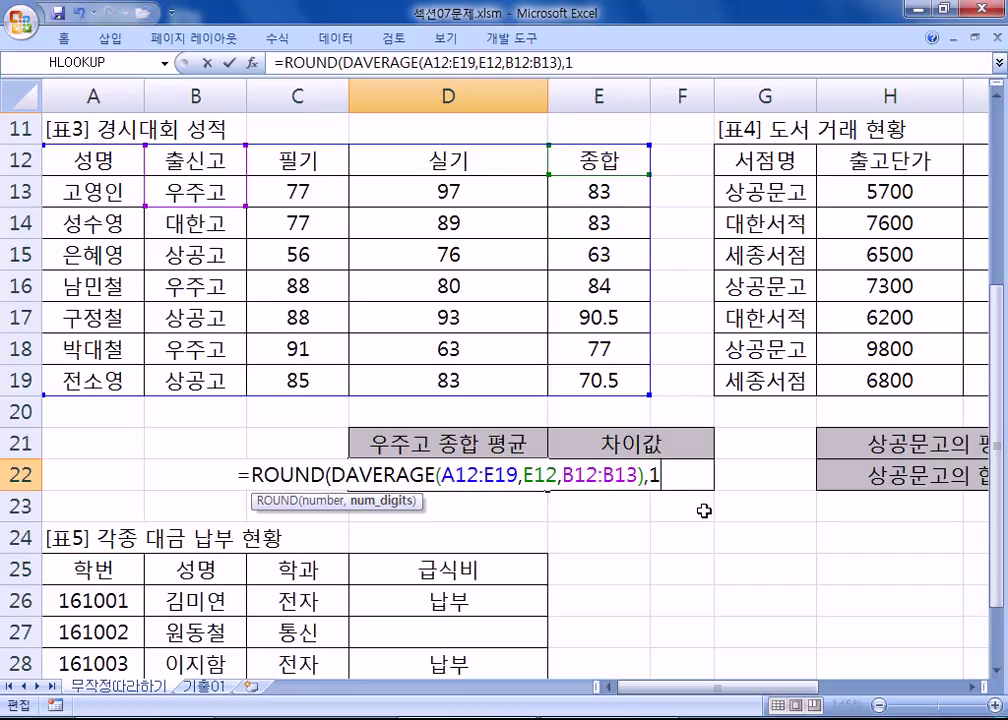
pyautogui.write(')')
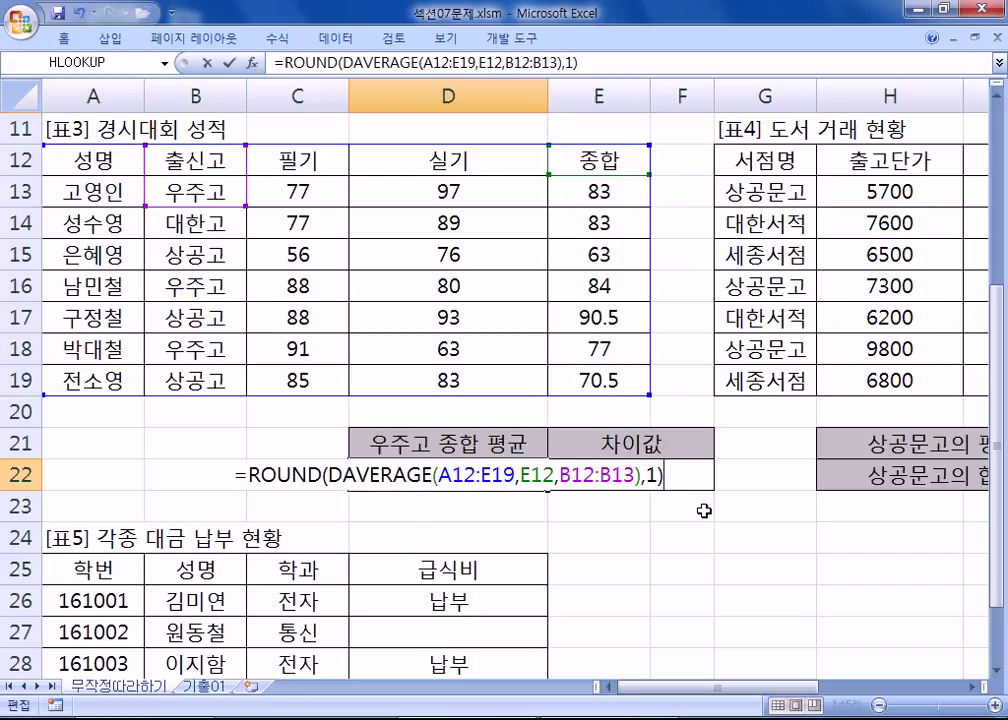
pyautogui.press('Return')
# Step: Switch to Notepad and add the line "이때, 조건(criteria)은 항목명을 포함한 조건이어야 하다." below the database function syntax
pyautogui.hotkey('alt', 'Tab')
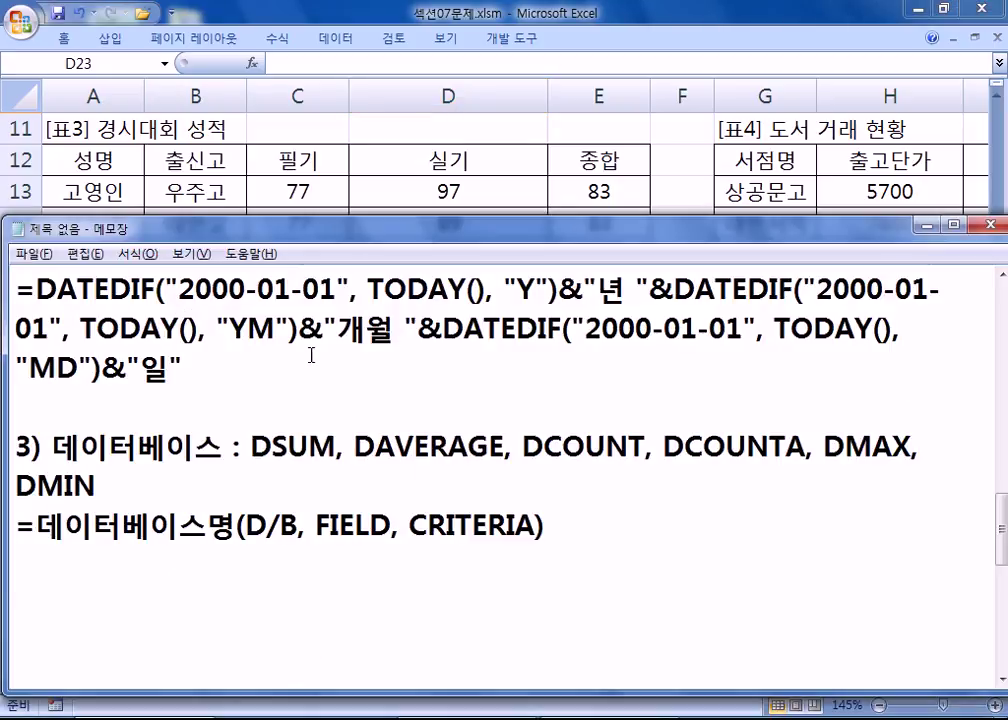
pyautogui.scroll(-1, 336, 337)
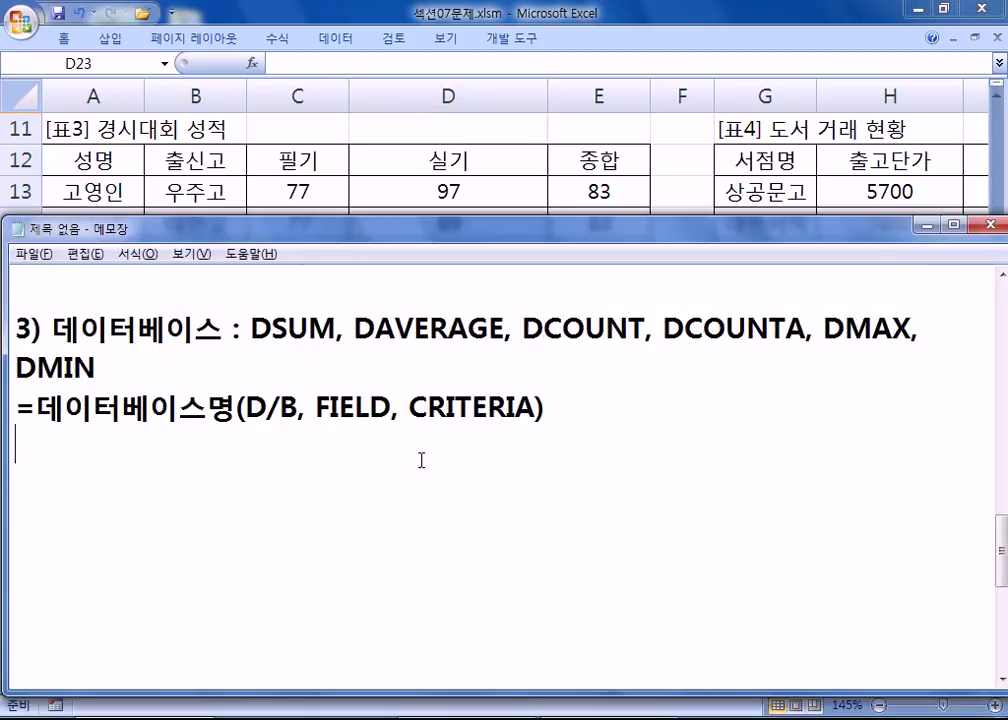
pyautogui.write('DLWW')
pyautogui.press('BackSpace')
pyautogui.press('BackSpace')
pyautogui.press('BackSpace')
pyautogui.press('BackSpace')
pyautogui.write('이때,.')
pyautogui.press('BackSpace')
pyautogui.write('조건(')
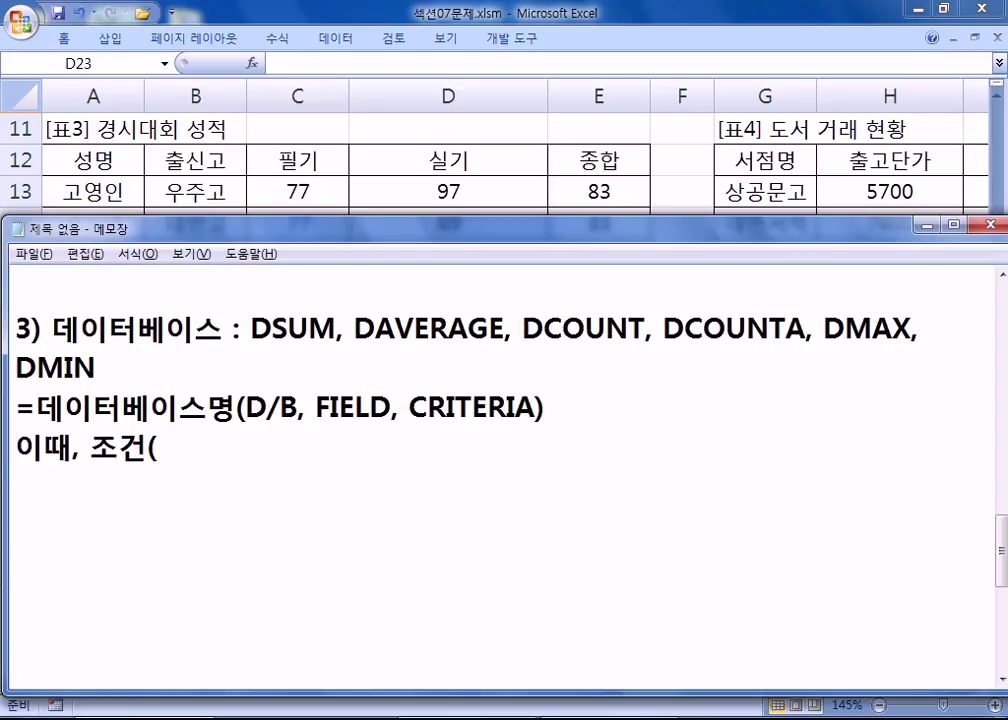
pyautogui.write('criteria)은 항목명을 ')
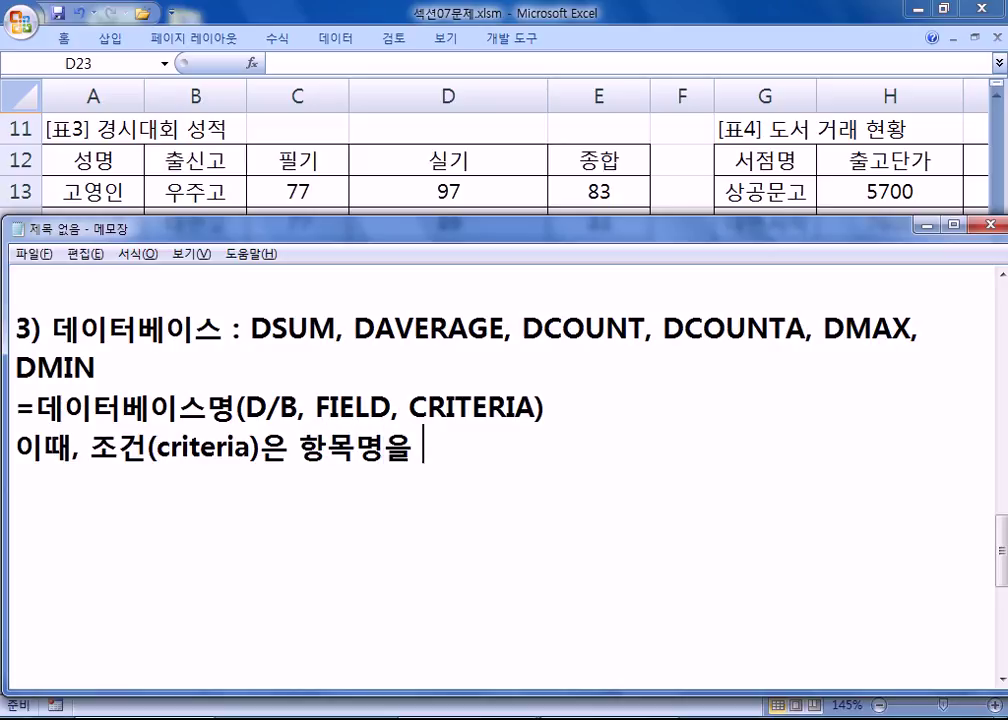
pyautogui.write('포함')
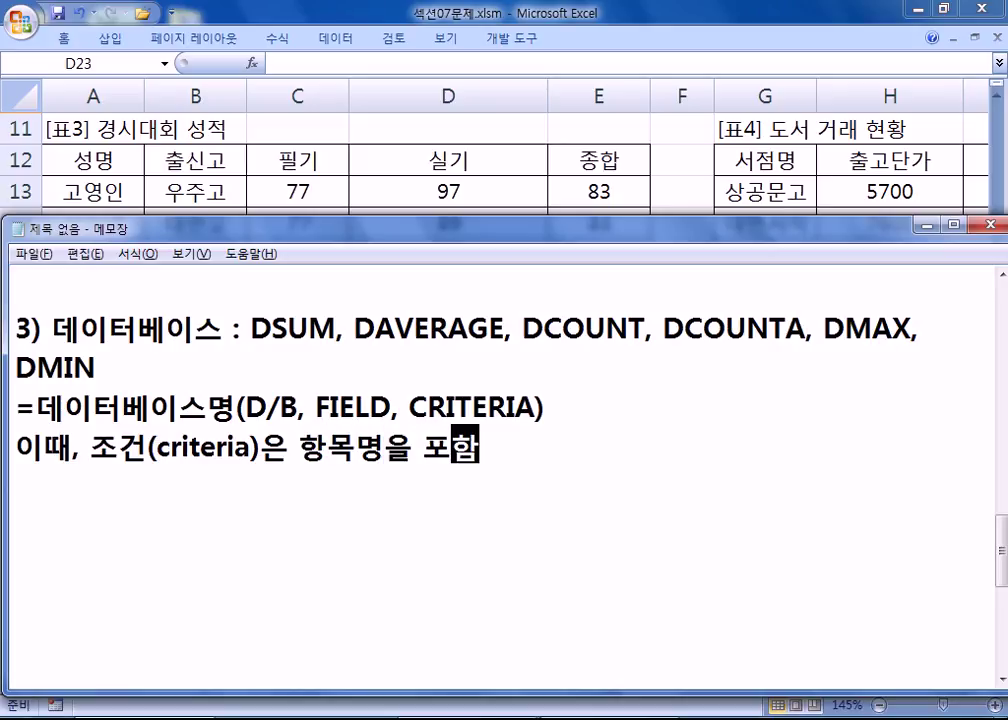
pyautogui.write('한 조건')
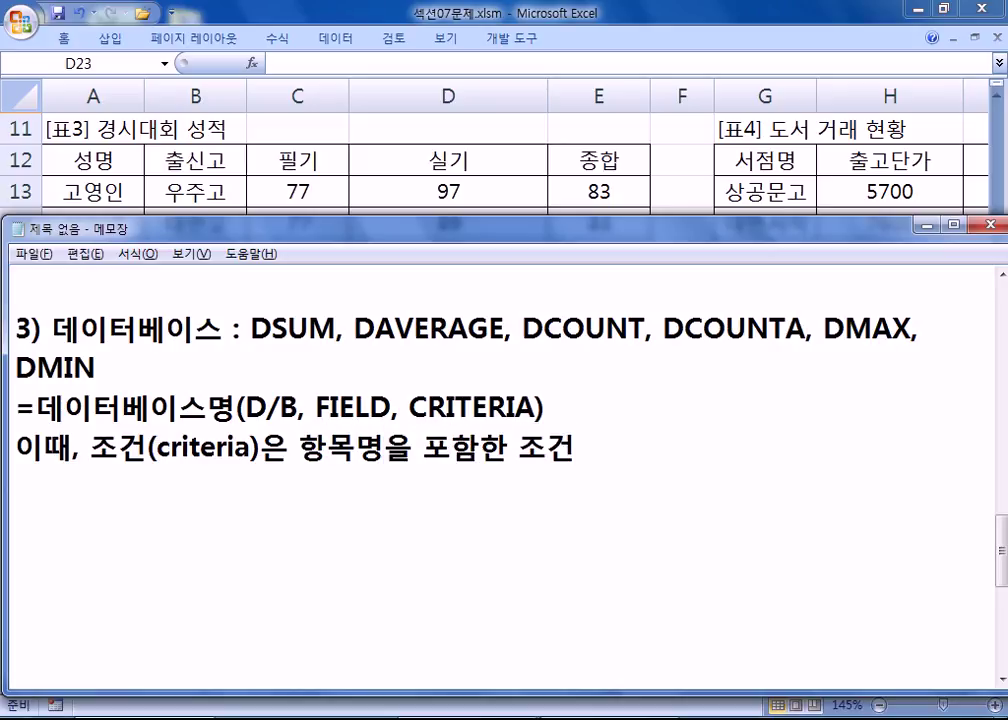
pyautogui.write('이어야 하다.')
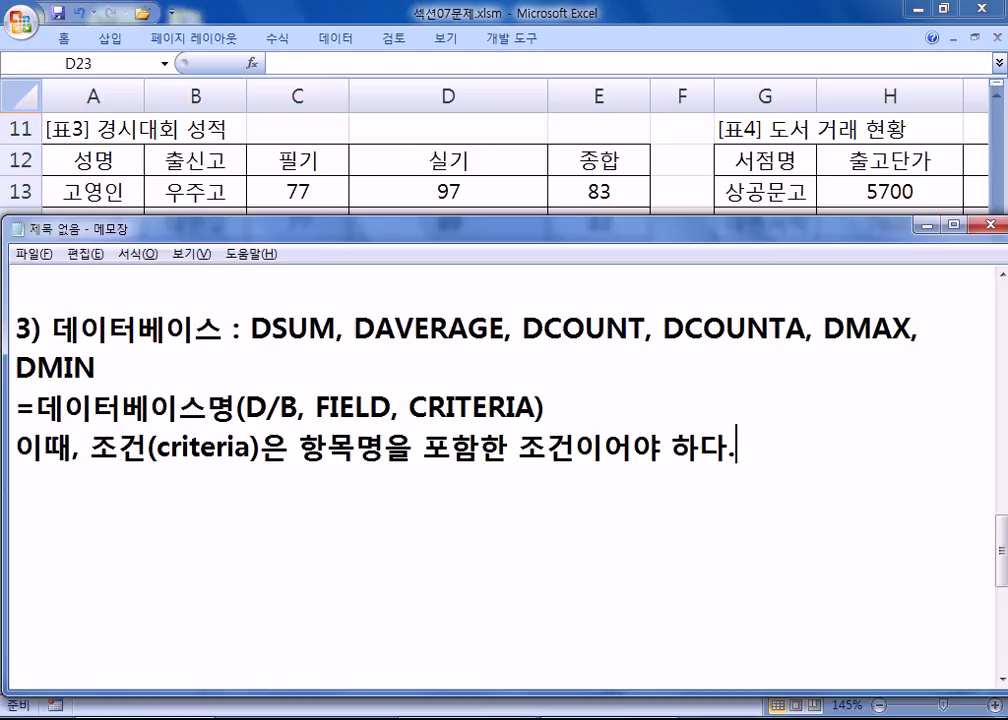
pyautogui.press('Return')
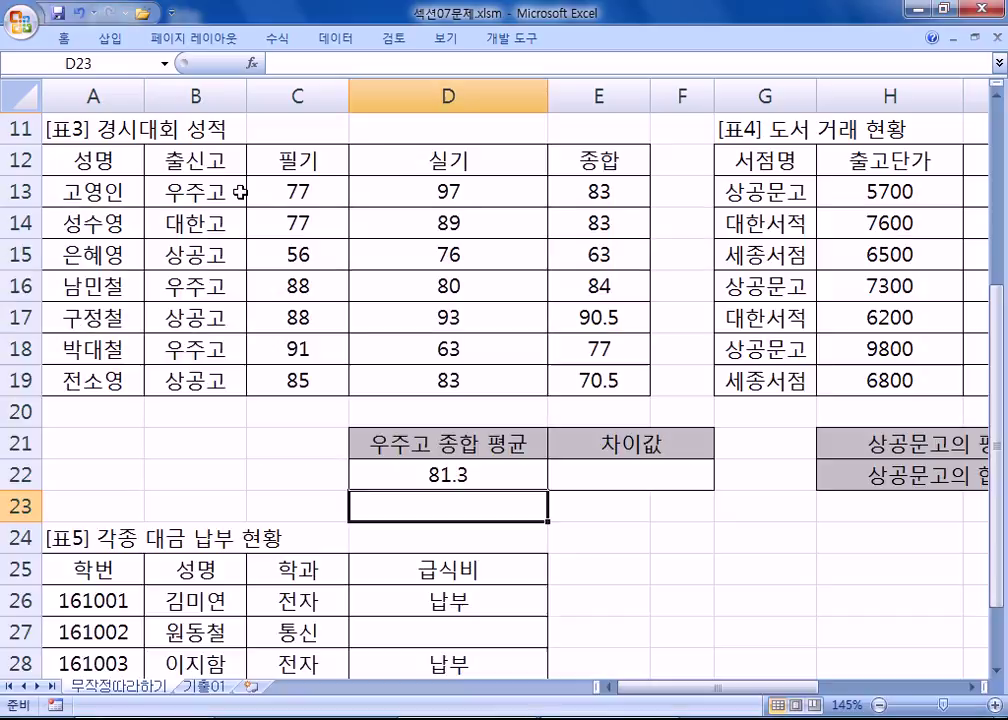
# Step: Return to the Excel sheet and enter the criteria 필기 in A21 and >=80 in A22
pyautogui.click(223, 187)
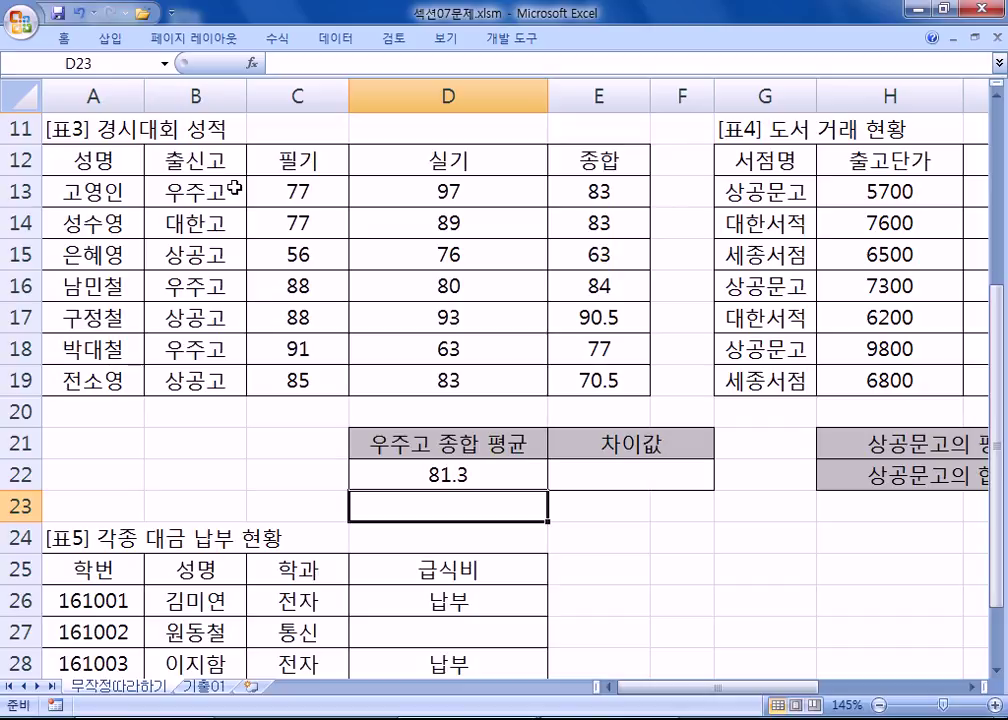
pyautogui.click(136, 442)
pyautogui.write('vlf')
pyautogui.press('BackSpace')
pyautogui.press('BackSpace')
pyautogui.press('BackSpace')
pyautogui.write('필기')
pyautogui.press('Return')
pyautogui.write('>=')
pyautogui.write('9')
pyautogui.press('BackSpace')
pyautogui.write('80')
pyautogui.press('Return')
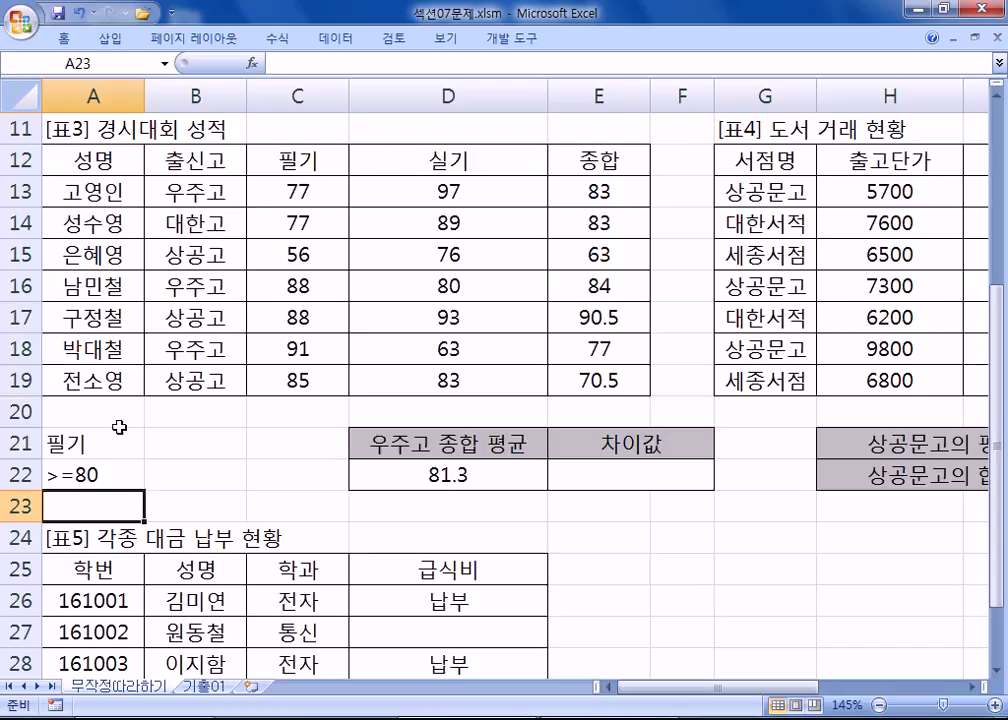
# Step: Compare the criteria range A21:A22 with B12:B13 and E12:E13, and check the matching 필기 scores and 종합 values in rows 16 to 19
pyautogui.moveTo(100, 443); pyautogui.dragTo(86, 474)
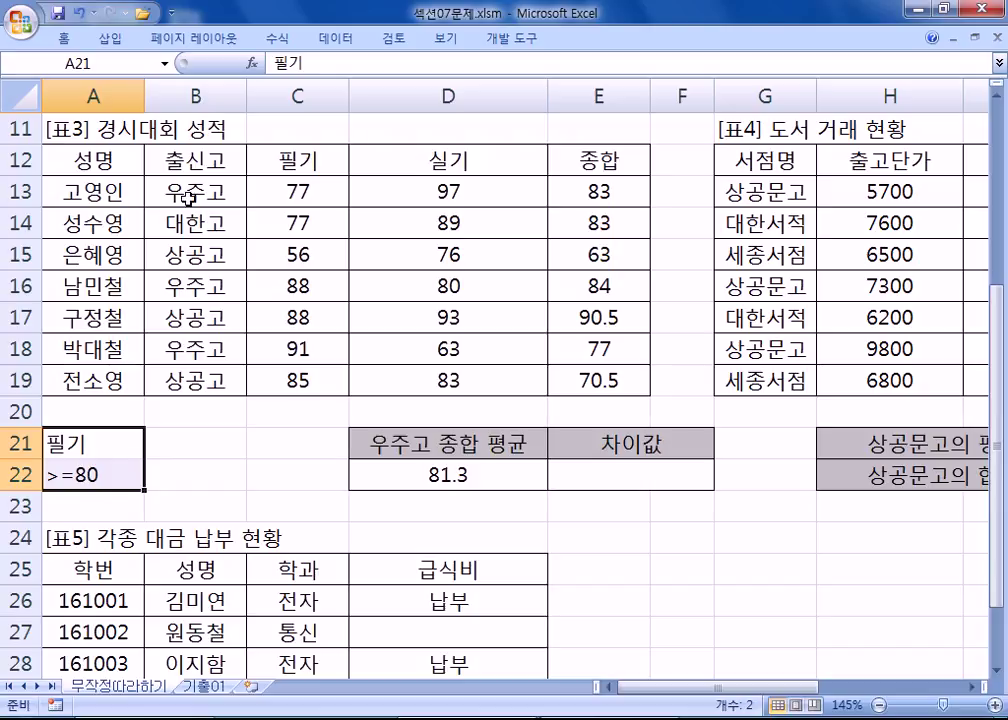
pyautogui.moveTo(183, 156); pyautogui.dragTo(188, 183)
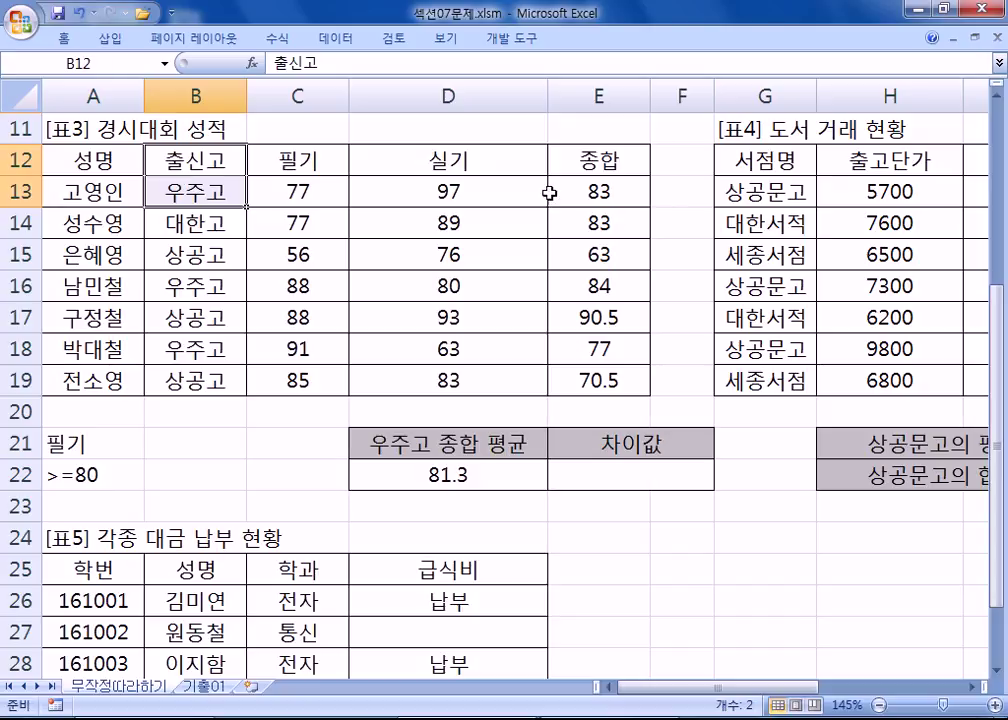
pyautogui.moveTo(612, 164); pyautogui.dragTo(615, 195)
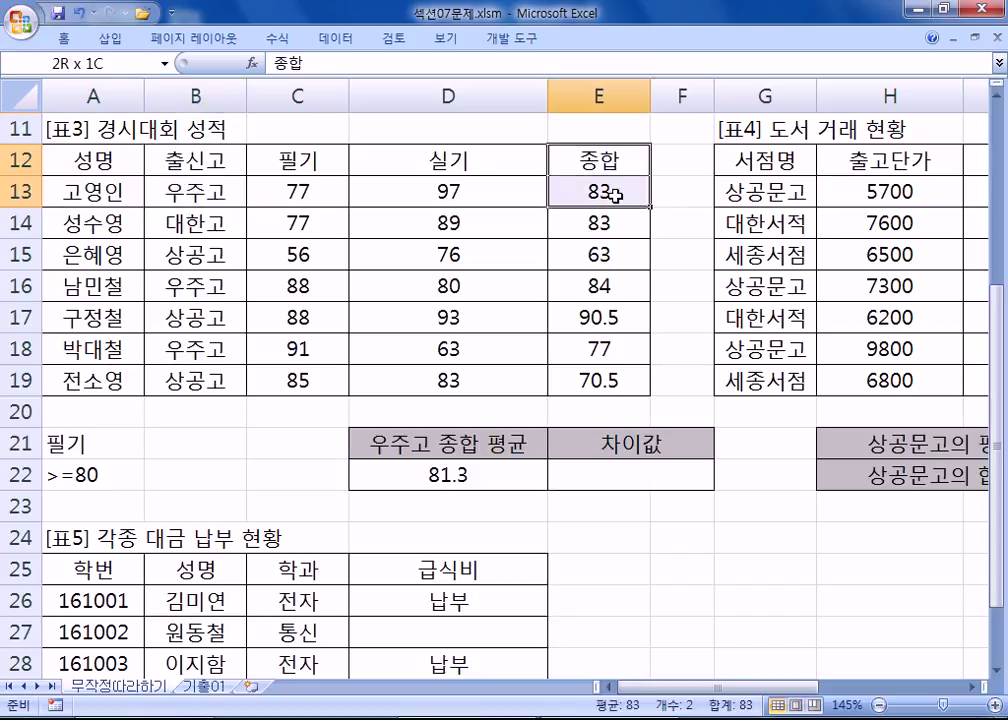
pyautogui.moveTo(615, 195); pyautogui.dragTo(612, 195)
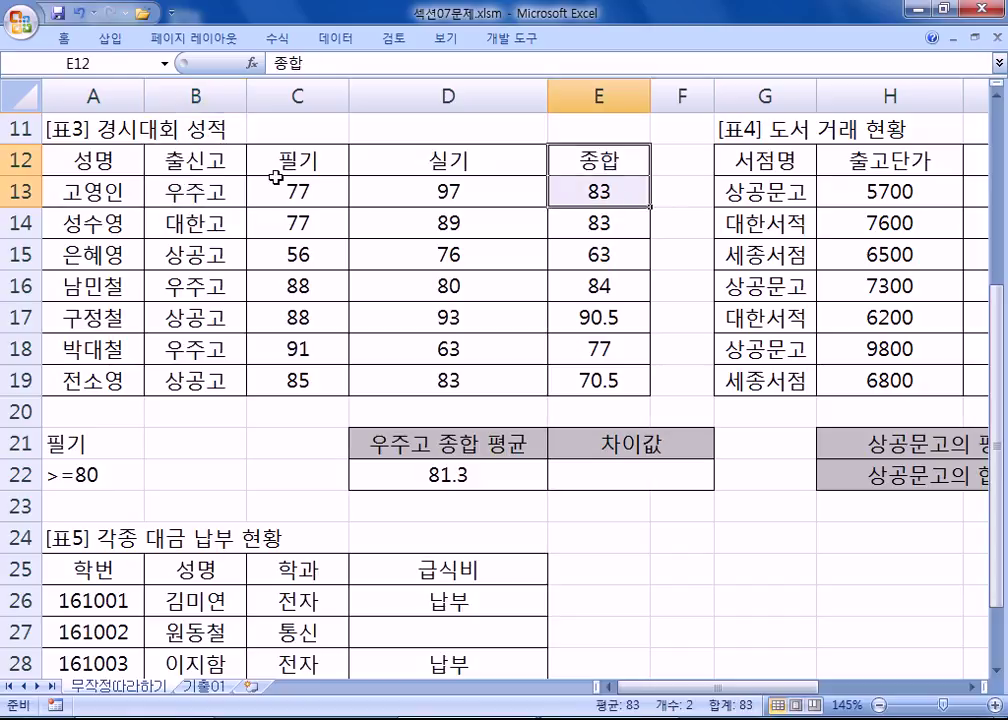
pyautogui.click(270, 160)
pyautogui.moveTo(266, 280); pyautogui.dragTo(279, 376)
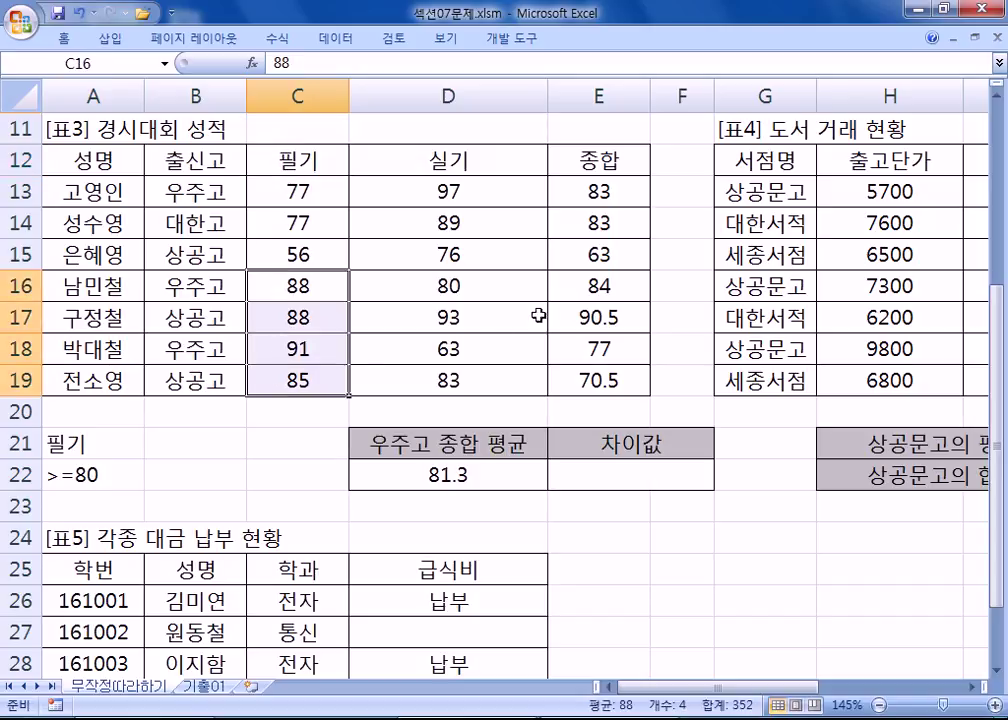
pyautogui.moveTo(585, 288); pyautogui.dragTo(580, 382)
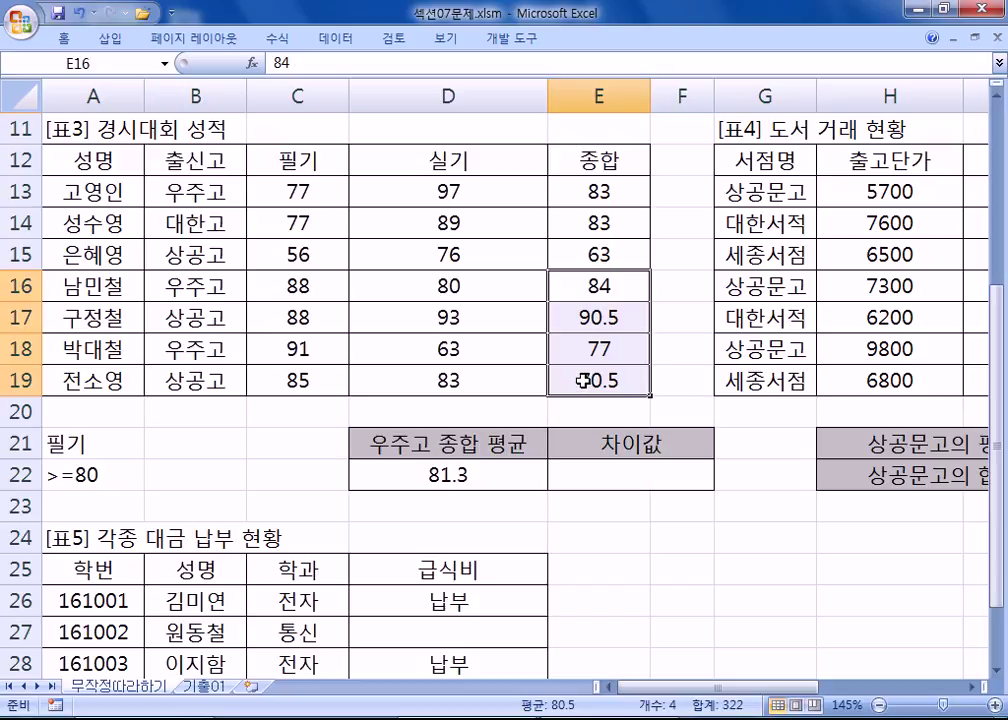
# Step: Enter a trial DAVERAGE formula in B21 with database A12:E19, field E12 and criteria A21:A22
pyautogui.click(185, 442)
pyautogui.write('=ㅇ')
pyautogui.press('BackSpace')
pyautogui.write('dav')
pyautogui.press('Tab')
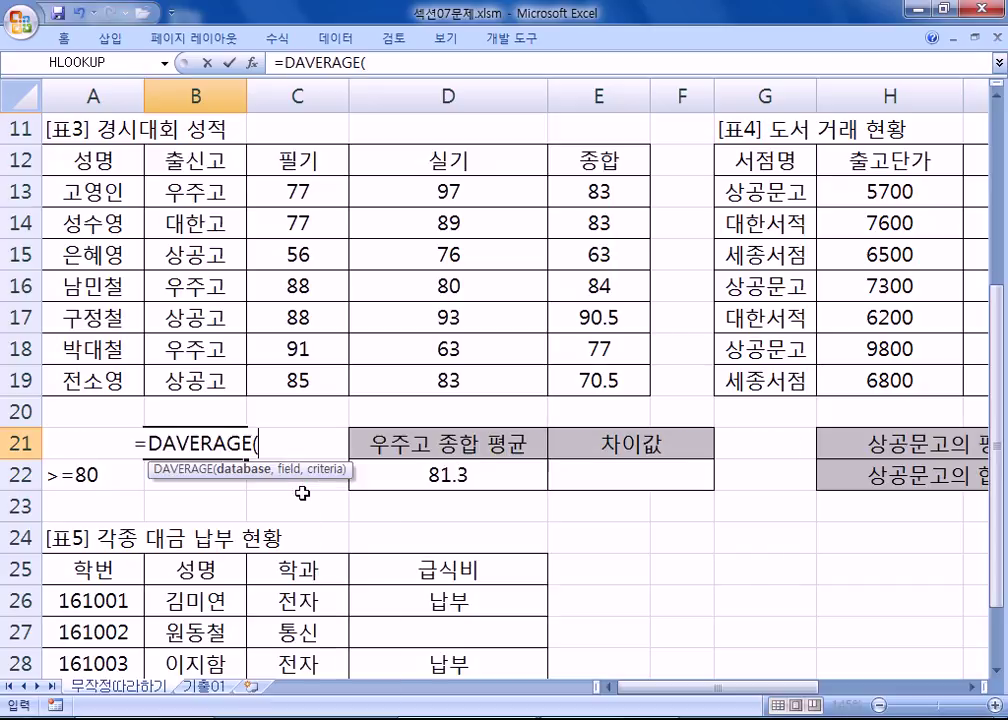
pyautogui.moveTo(95, 160); pyautogui.dragTo(617, 378)
pyautogui.write(',')
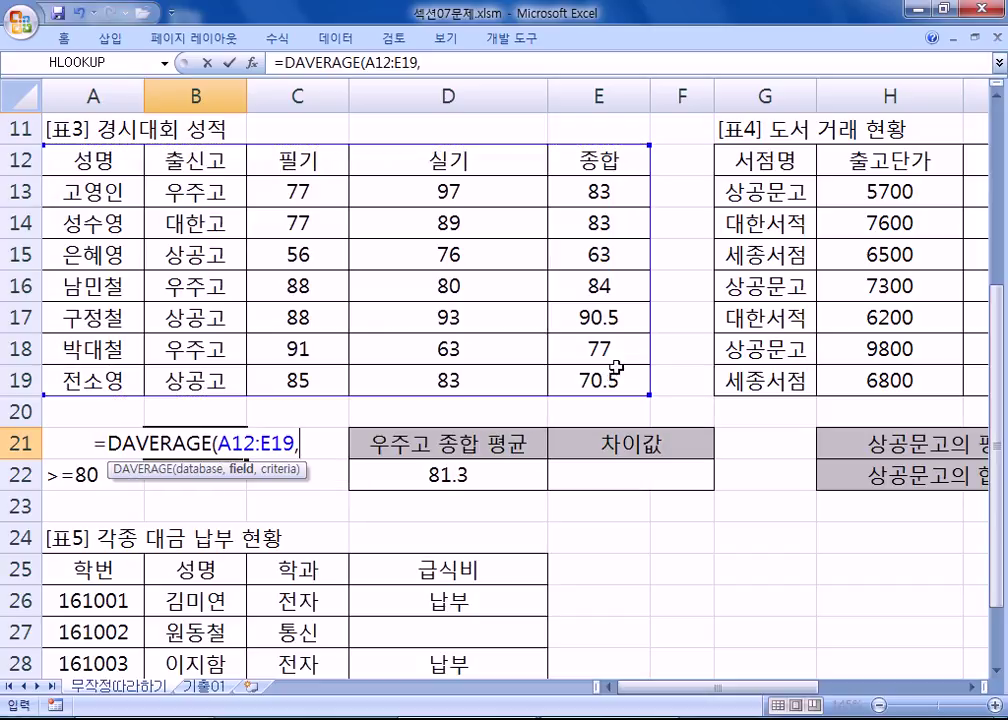
pyautogui.click(586, 157)
pyautogui.write(',')
pyautogui.moveTo(55, 475); pyautogui.dragTo(58, 444)
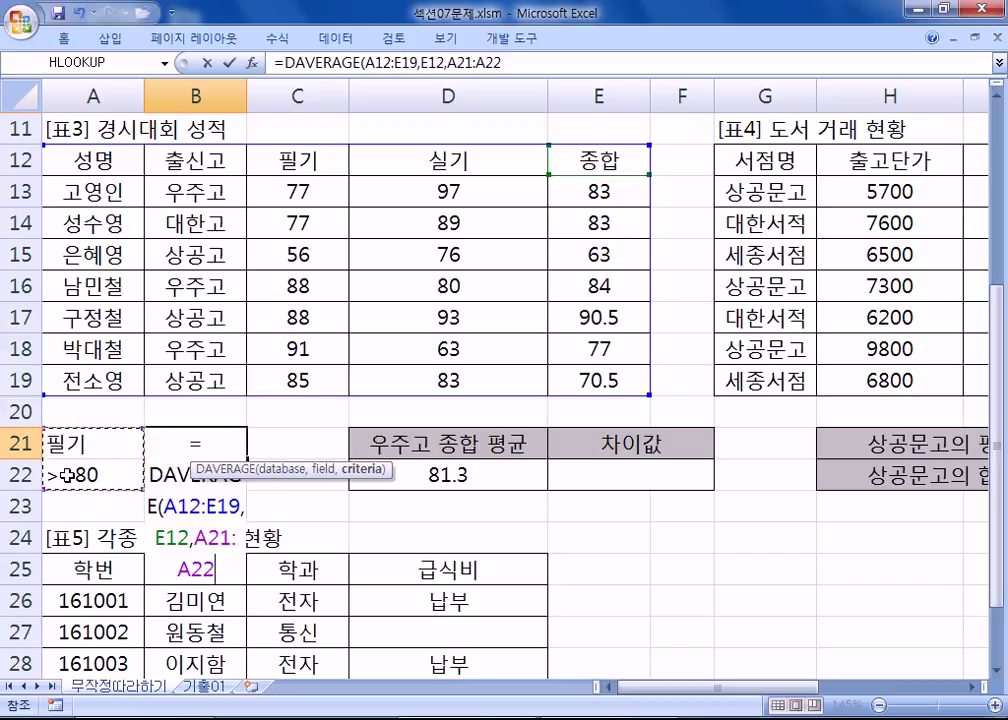
pyautogui.press('Return')
# Step: Check the B21 average against the values in E16:E19 for the matching 필기 scores, and review the B21 formula
pyautogui.click(205, 442)
pyautogui.moveTo(598, 287); pyautogui.dragTo(605, 378)
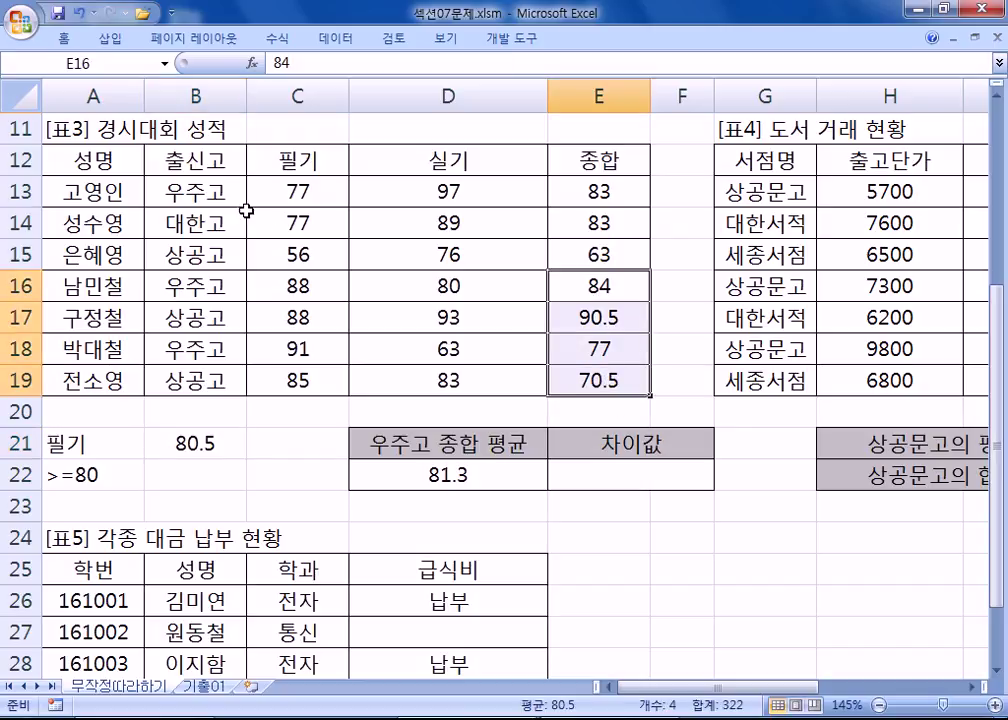
pyautogui.moveTo(287, 286); pyautogui.dragTo(293, 372)
pyautogui.moveTo(588, 286); pyautogui.dragTo(590, 384)
pyautogui.click(159, 451)
pyautogui.press('F2')
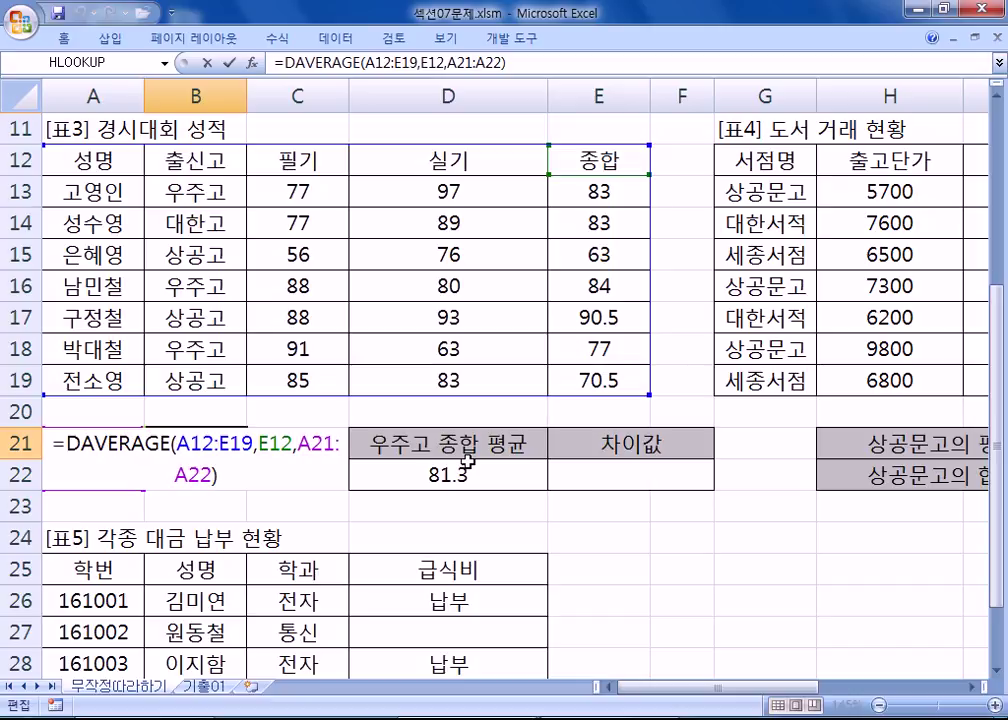
pyautogui.hotkey('ctrl', 'Return')
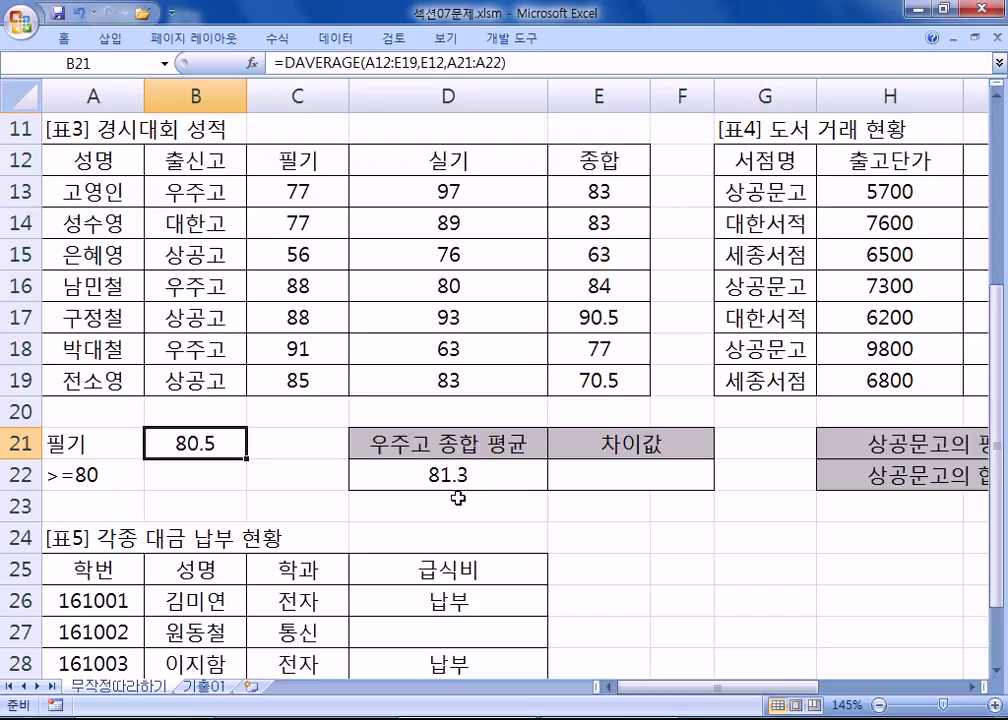
# Step: Compare A12:E19 with B12:E19 as the database range, and review the ROUND and DAVERAGE formula in D22
pyautogui.moveTo(108, 162); pyautogui.dragTo(568, 380)
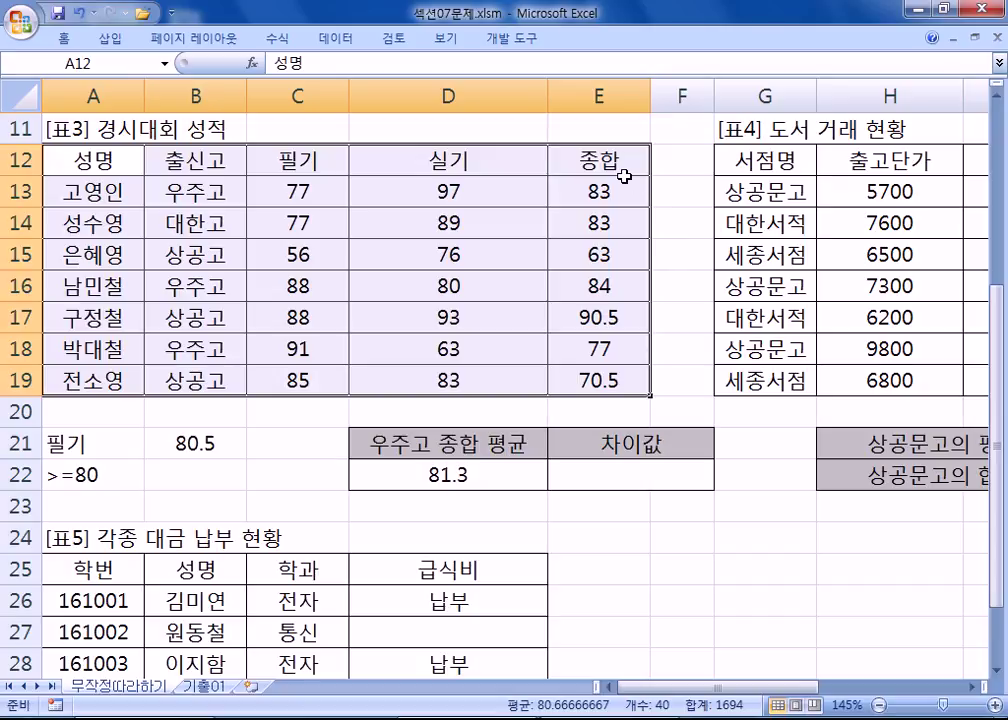
pyautogui.moveTo(165, 158); pyautogui.dragTo(577, 390)
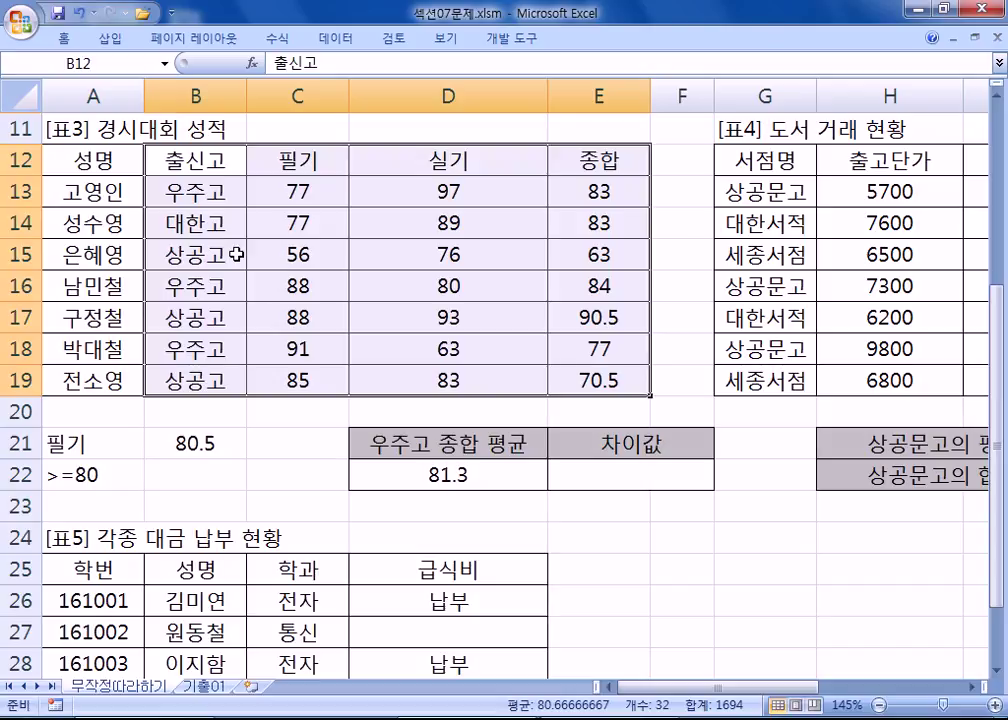
pyautogui.moveTo(72, 166); pyautogui.dragTo(603, 400)
pyautogui.moveTo(200, 160); pyautogui.dragTo(580, 380)
pyautogui.moveTo(205, 162); pyautogui.dragTo(620, 392)
pyautogui.moveTo(91, 155); pyautogui.dragTo(594, 374)
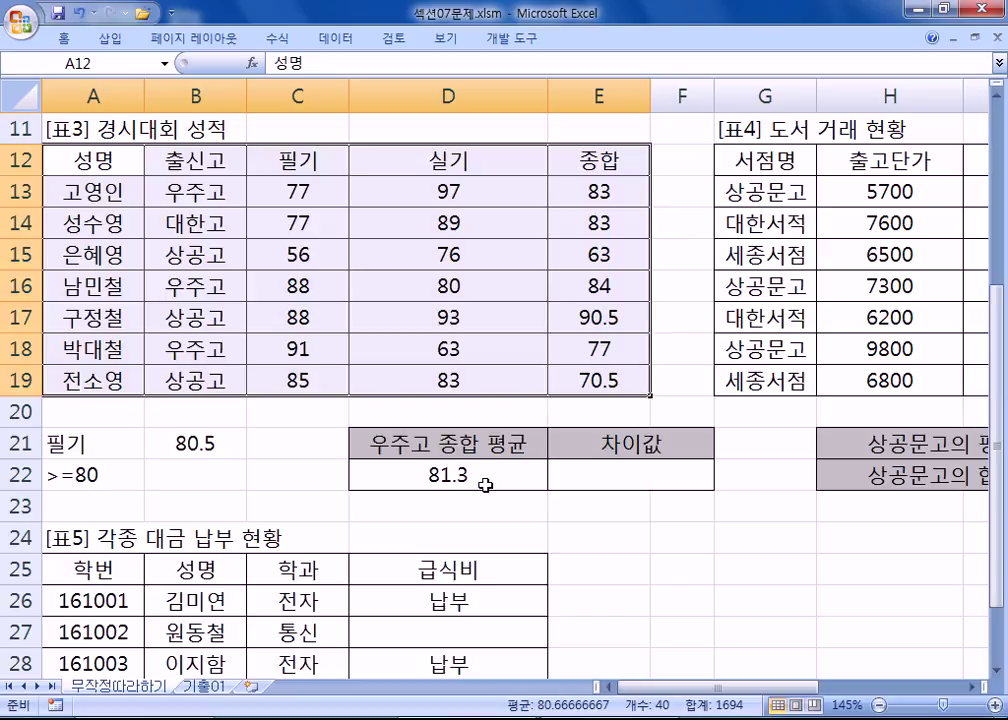
pyautogui.click(484, 485)
pyautogui.write('3')
pyautogui.press('Escape')
pyautogui.press('F2')
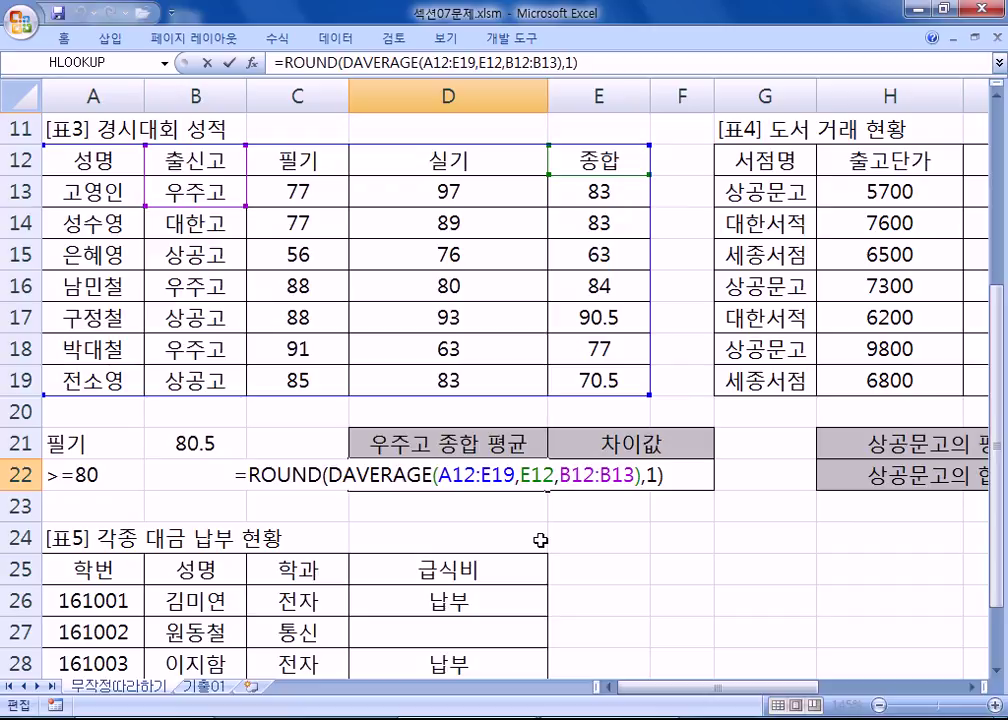
pyautogui.hotkey('ctrl', 'Return')
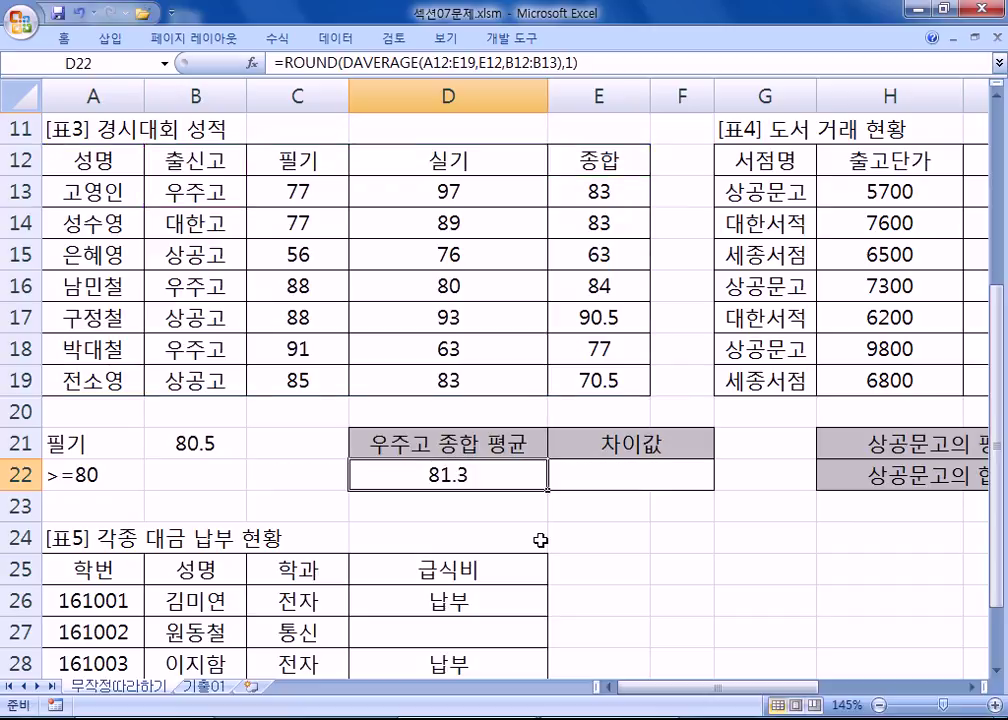
# Step: Clear the trial DAVERAGE formula from B21 and point out the criteria range A21:A22
pyautogui.click(210, 444)
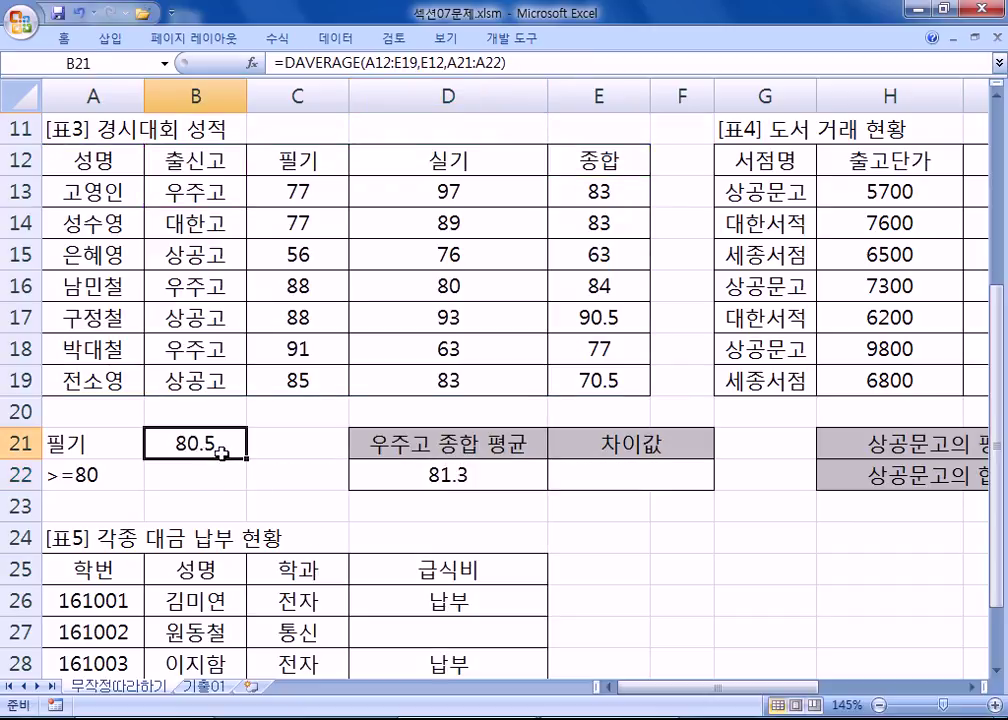
pyautogui.press('Delete')
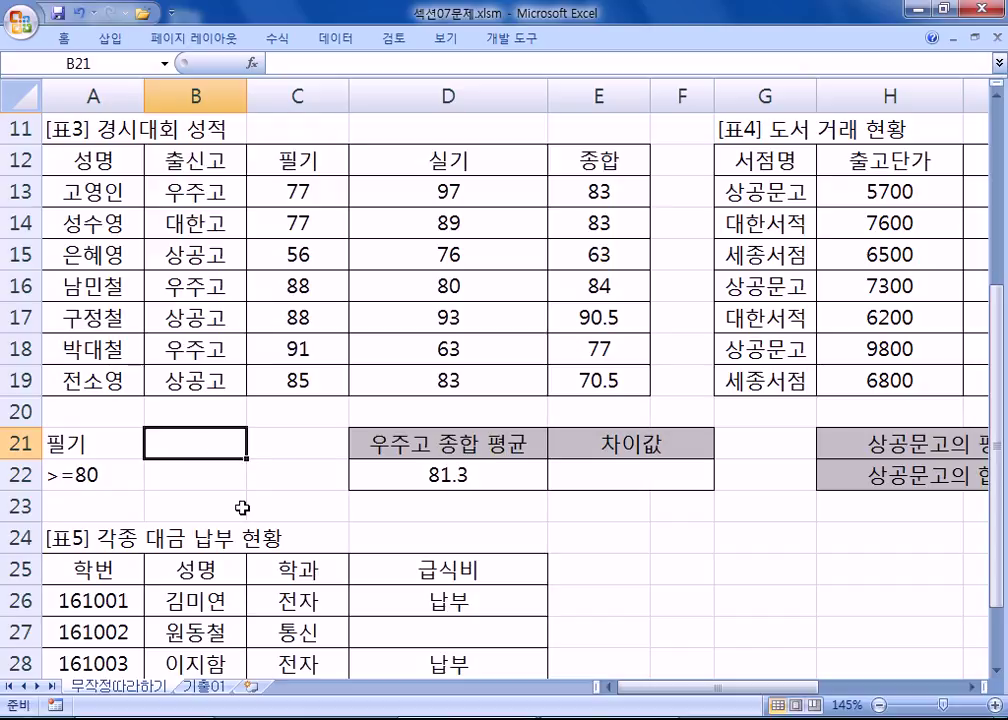
pyautogui.moveTo(65, 450); pyautogui.dragTo(90, 475)
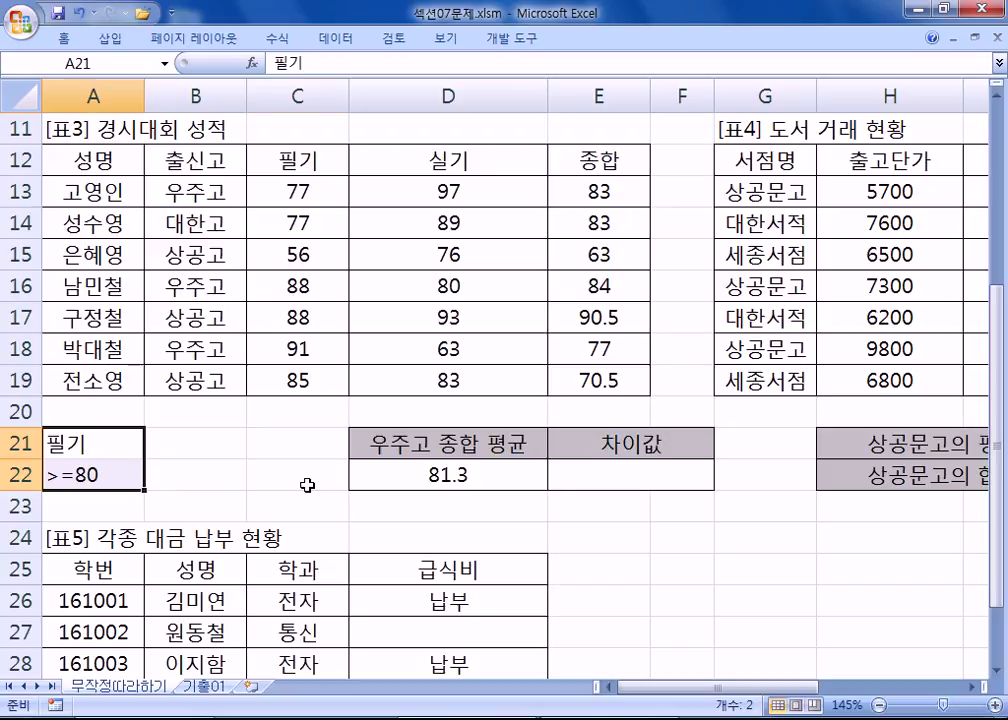
pyautogui.click(307, 485)
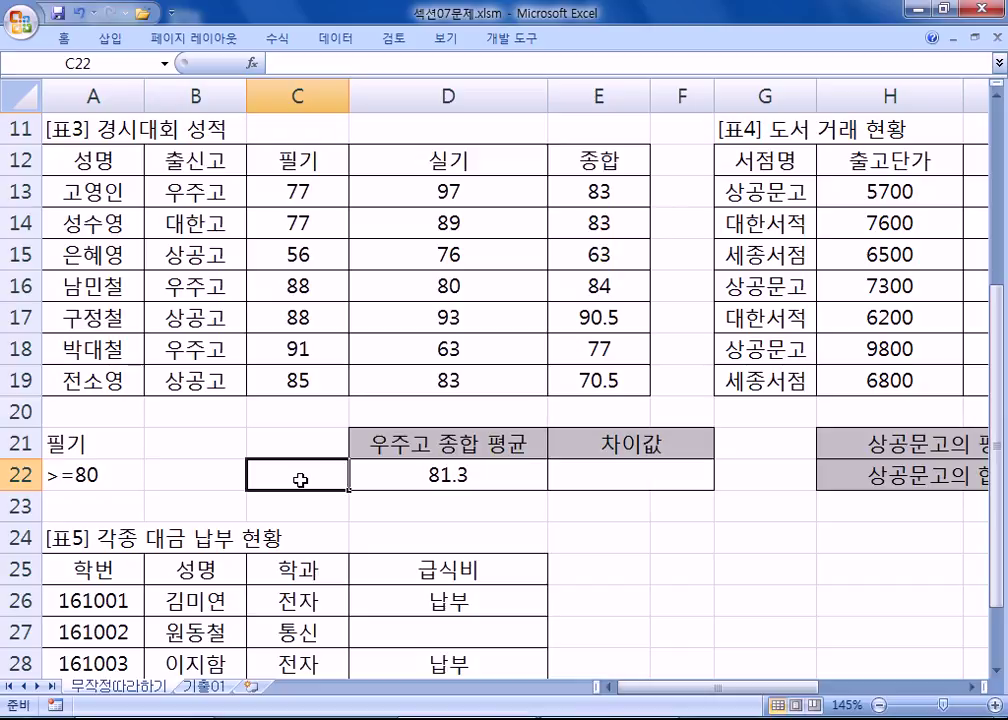
pyautogui.moveTo(123, 447); pyautogui.dragTo(97, 467)
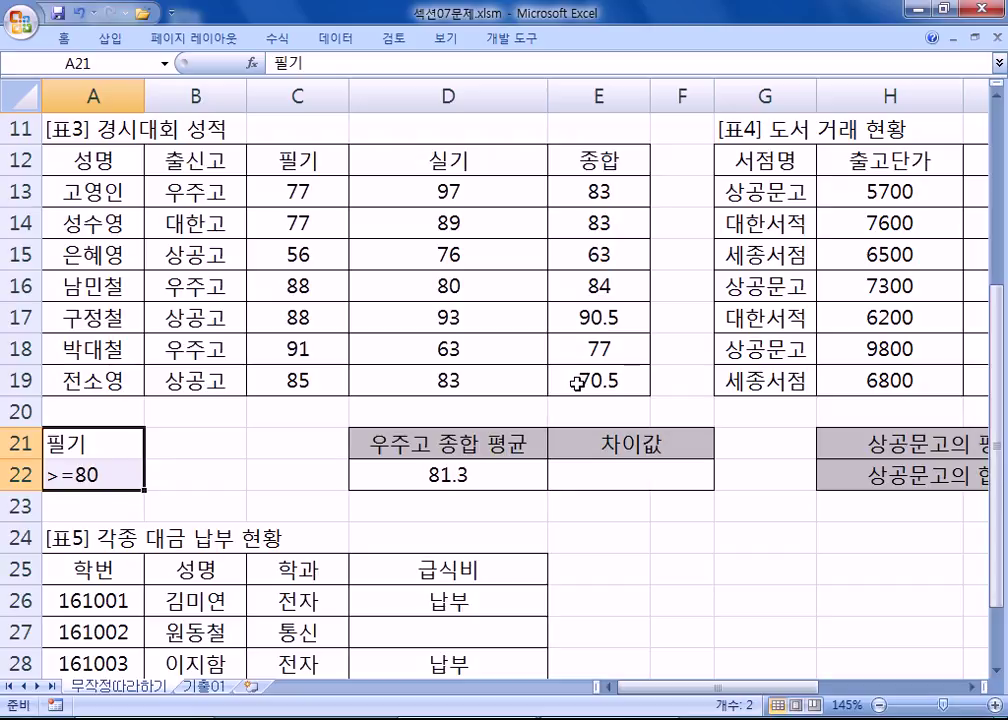
# Step: Start a trial DMAX formula in C21 with A12:E19 as the database range
pyautogui.click(308, 455)
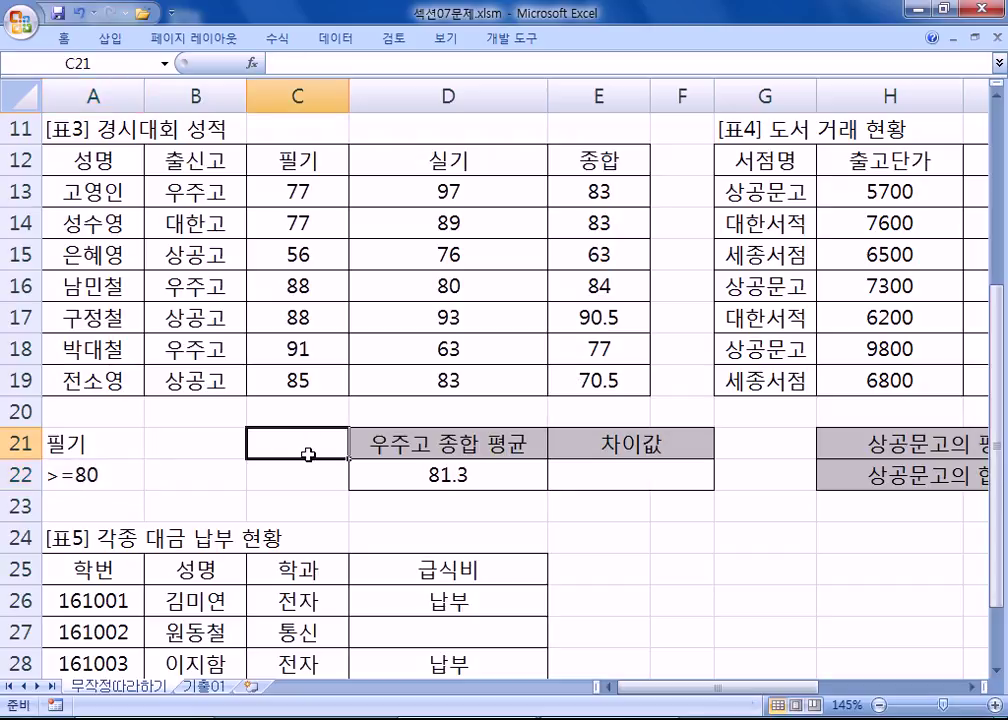
pyautogui.write('W')
pyautogui.press('BackSpace')
pyautogui.write('=')
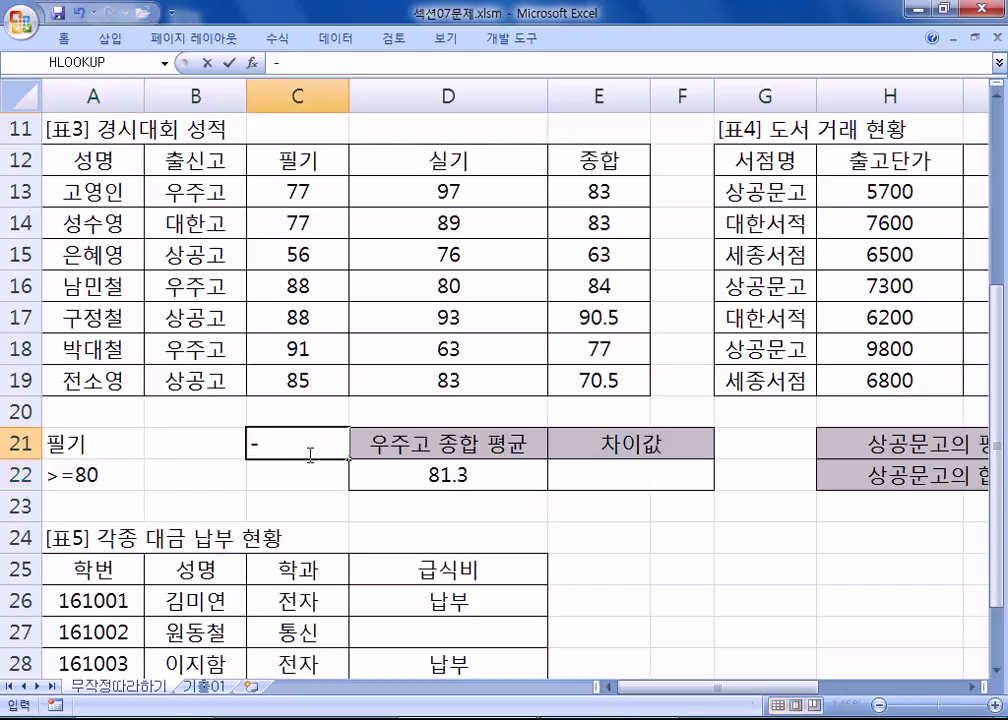
pyautogui.write('d')
pyautogui.press('BackSpace')
pyautogui.write('DM')
pyautogui.press('Tab')
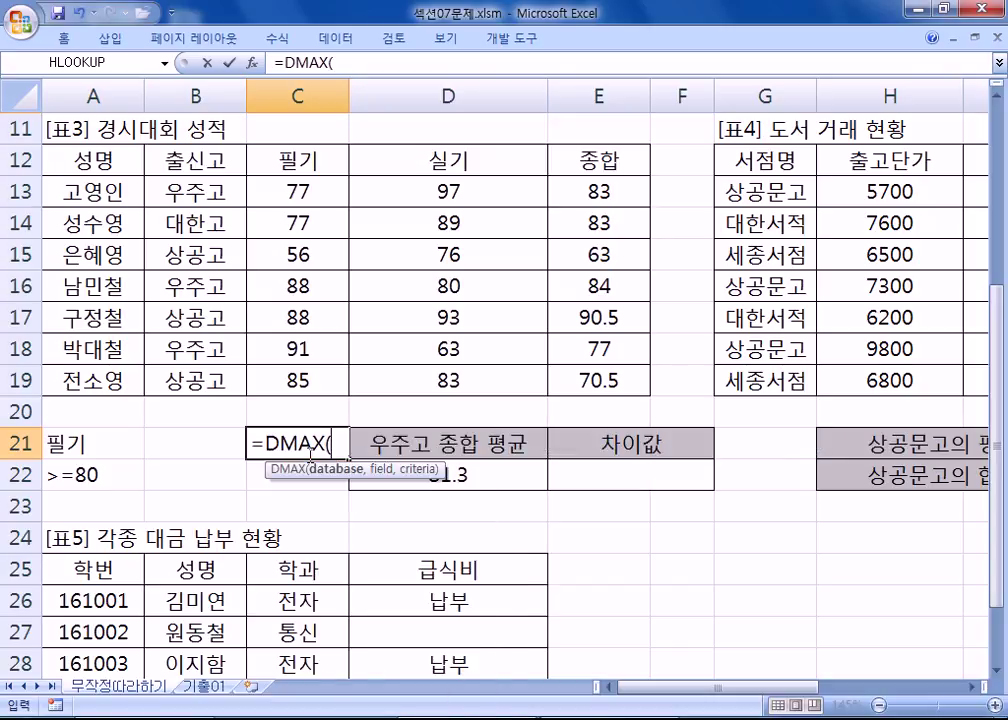
pyautogui.moveTo(83, 158); pyautogui.dragTo(603, 374)
pyautogui.write(',')
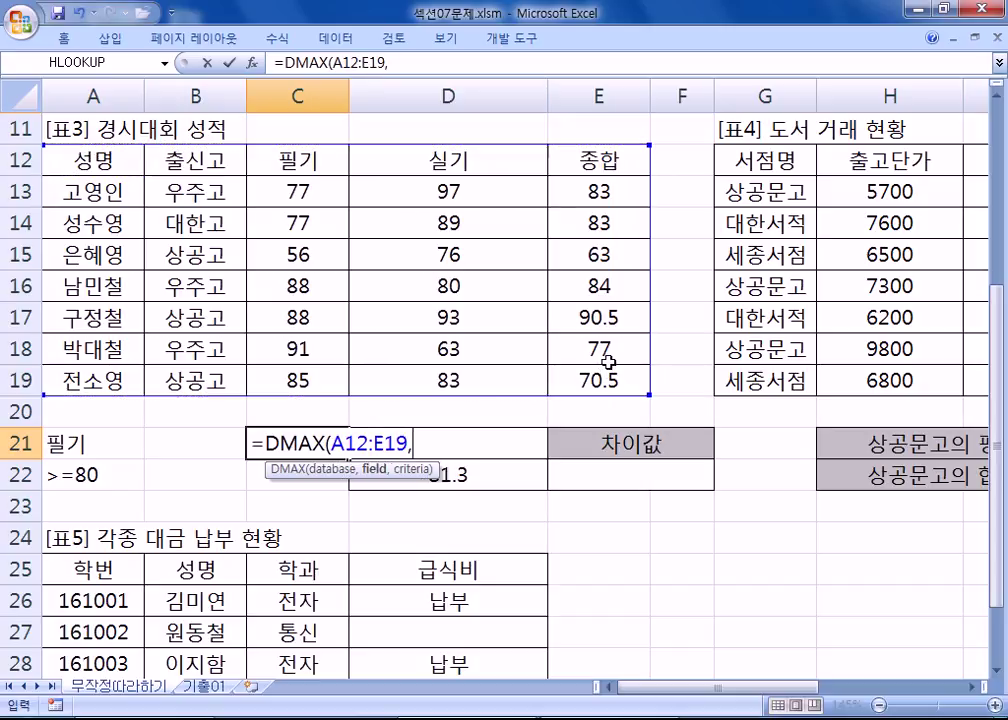
# Step: Complete the DMAX formula in C21 with field E12 and the criteria range A21:A22
pyautogui.click(598, 168)
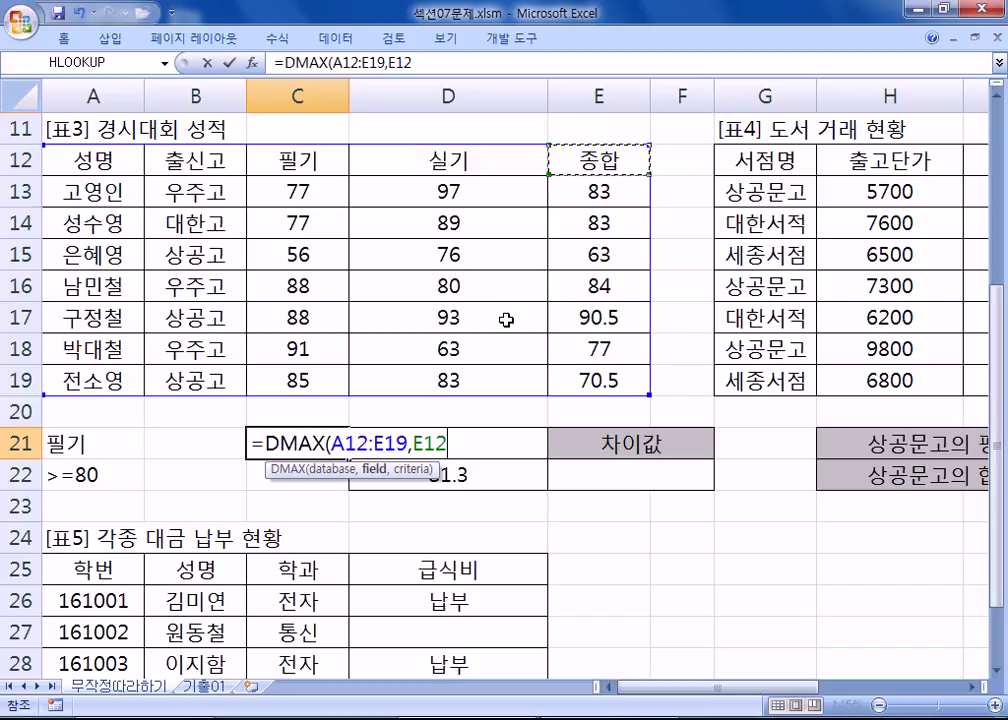
pyautogui.write(',')
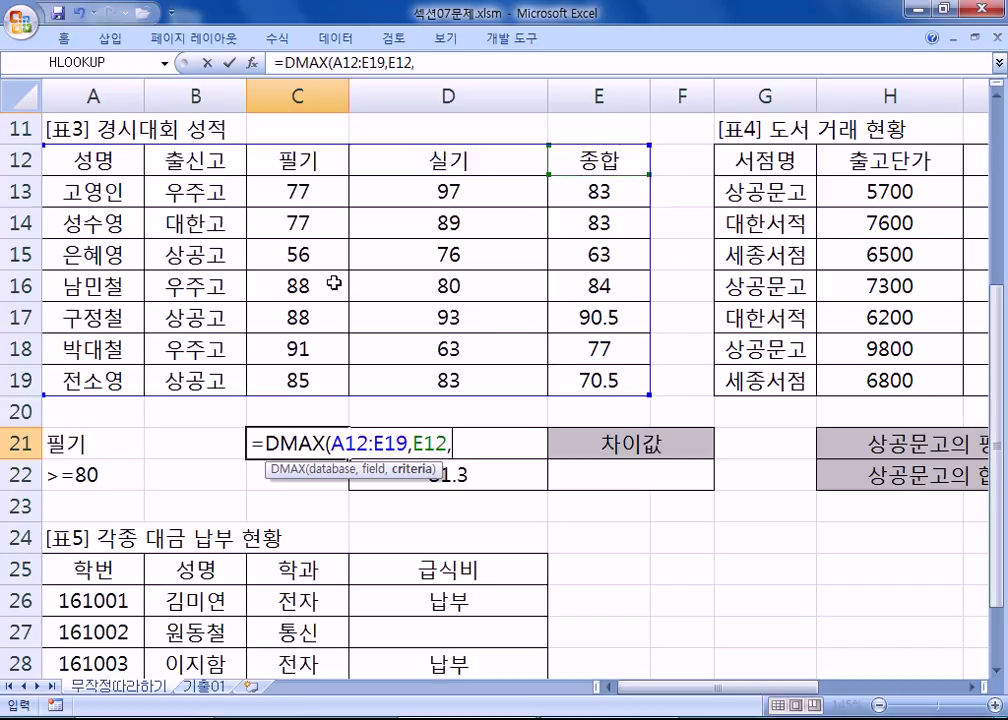
pyautogui.moveTo(215, 172); pyautogui.dragTo(215, 200)
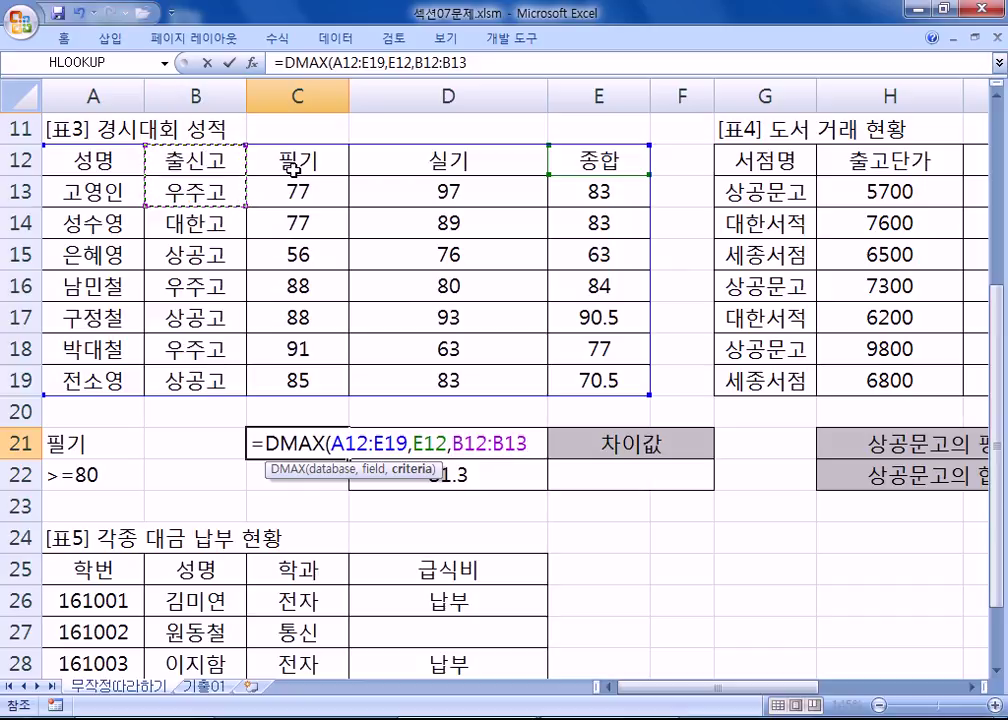
pyautogui.moveTo(100, 444); pyautogui.dragTo(95, 483)
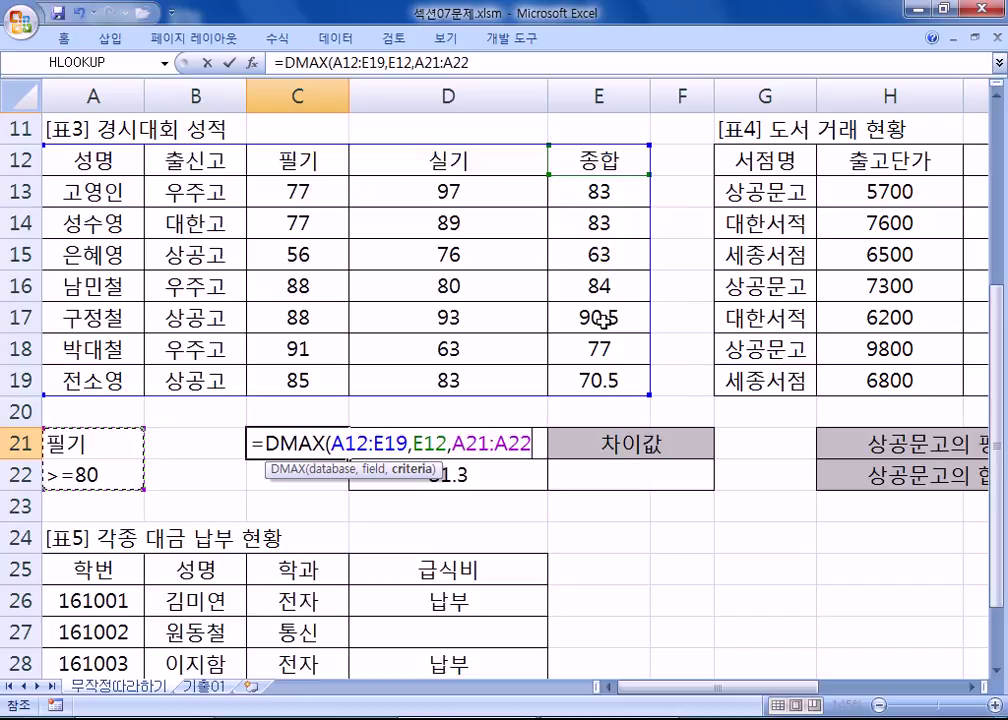
pyautogui.press('Return')
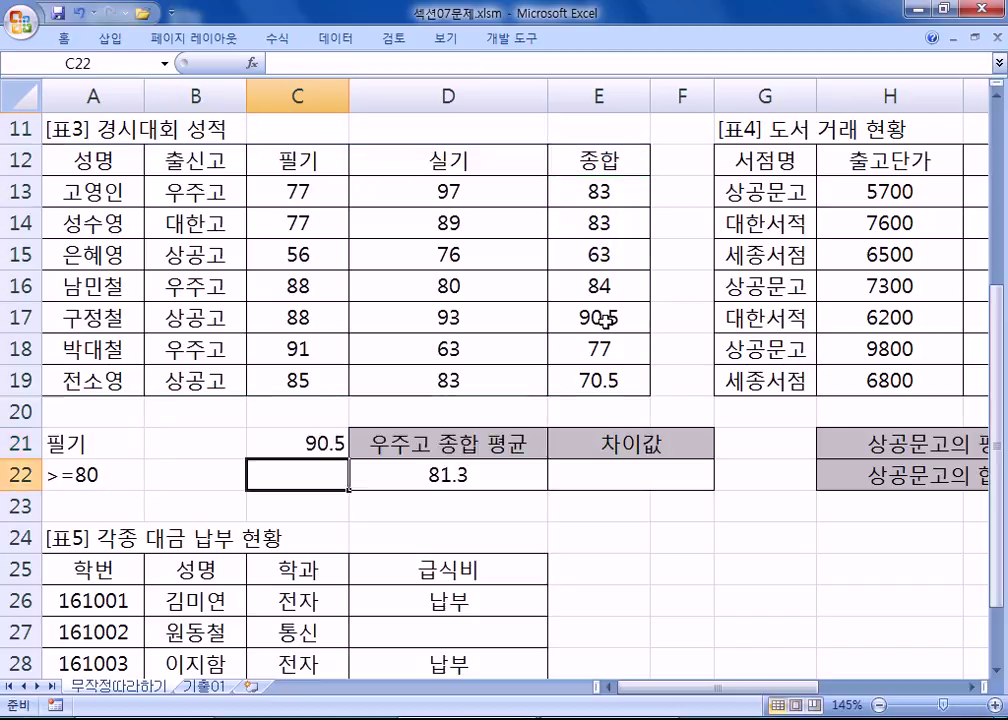
# Step: Clear the DMAX formula from C21 and start a DCOUNT formula there with A12:E19 as the database
pyautogui.click(320, 446)
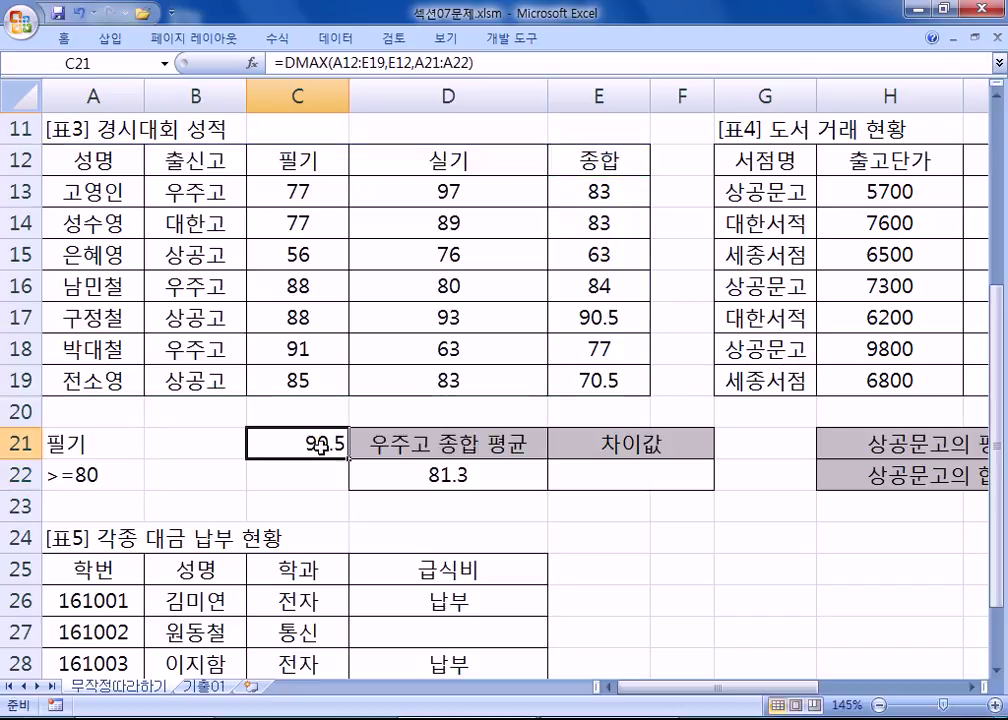
pyautogui.press('Delete')
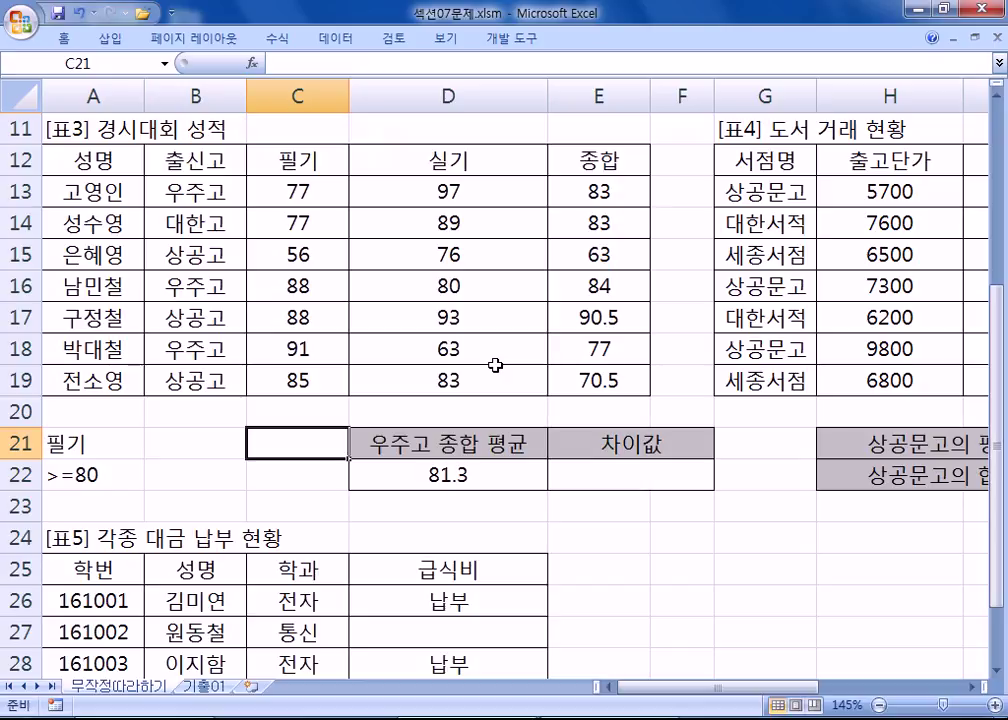
pyautogui.write('=DCO')
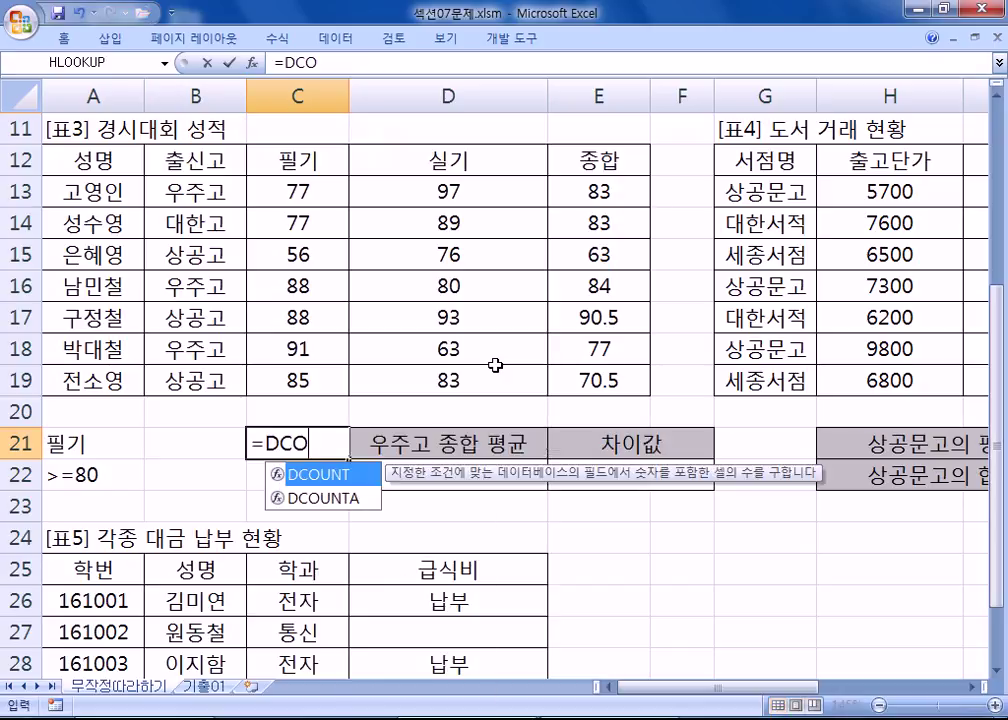
pyautogui.press('Tab')
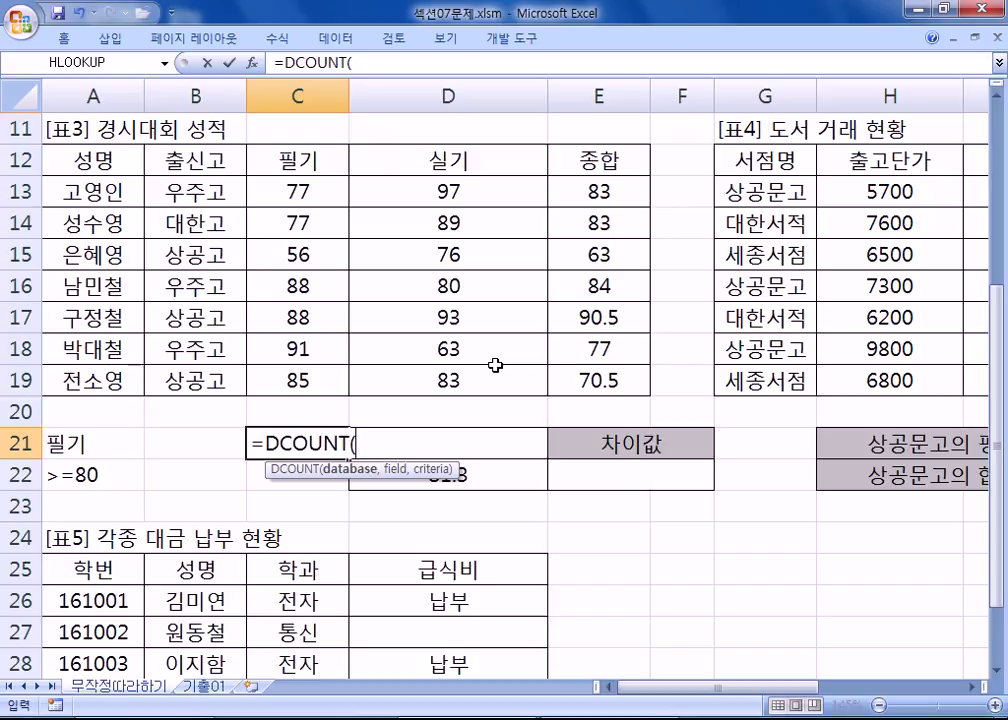
pyautogui.moveTo(88, 160); pyautogui.dragTo(580, 372)
pyautogui.write(',')
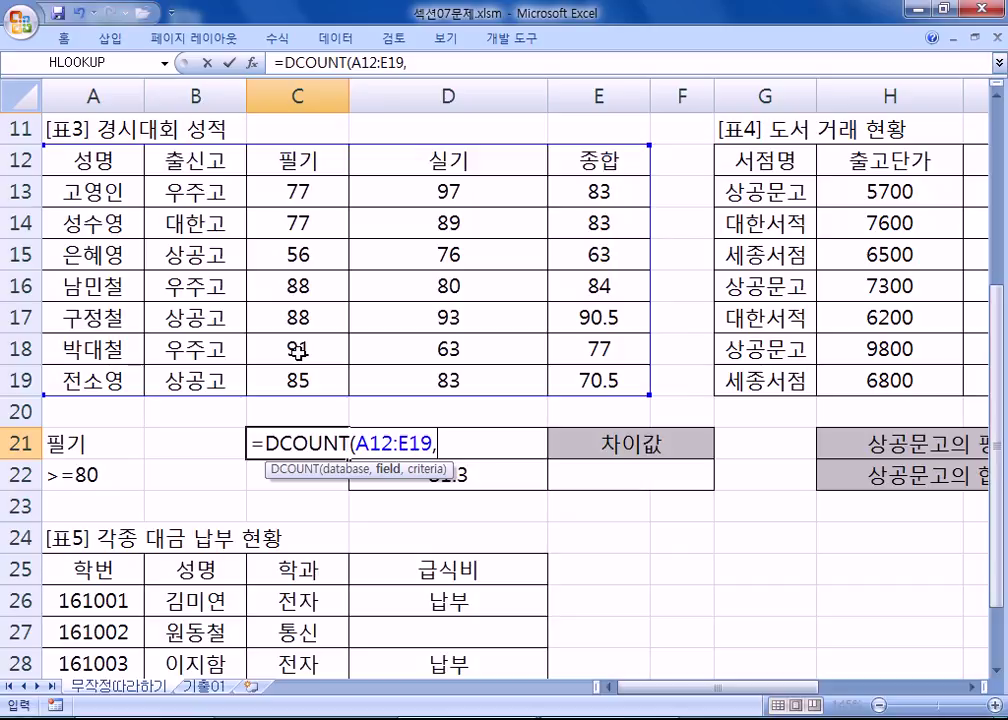
# Step: Try the text headers A12 and B12 as the DCOUNT field, comparing the name cells A16:A19 with the scores C16:C19
pyautogui.click(119, 160)
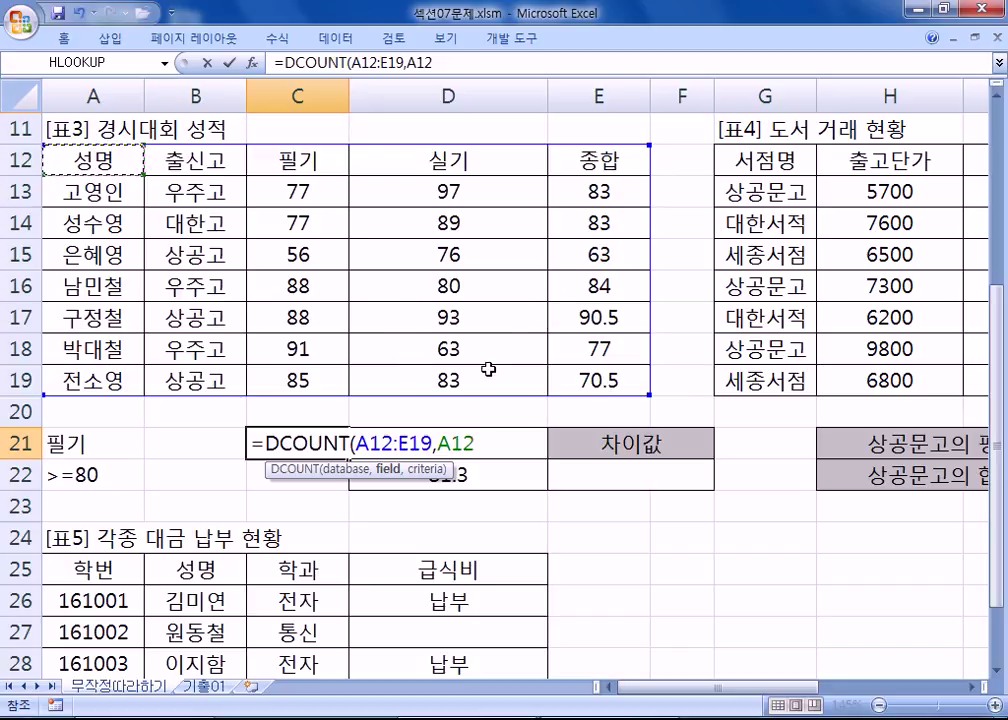
pyautogui.click(113, 287)
pyautogui.moveTo(113, 287); pyautogui.dragTo(100, 378)
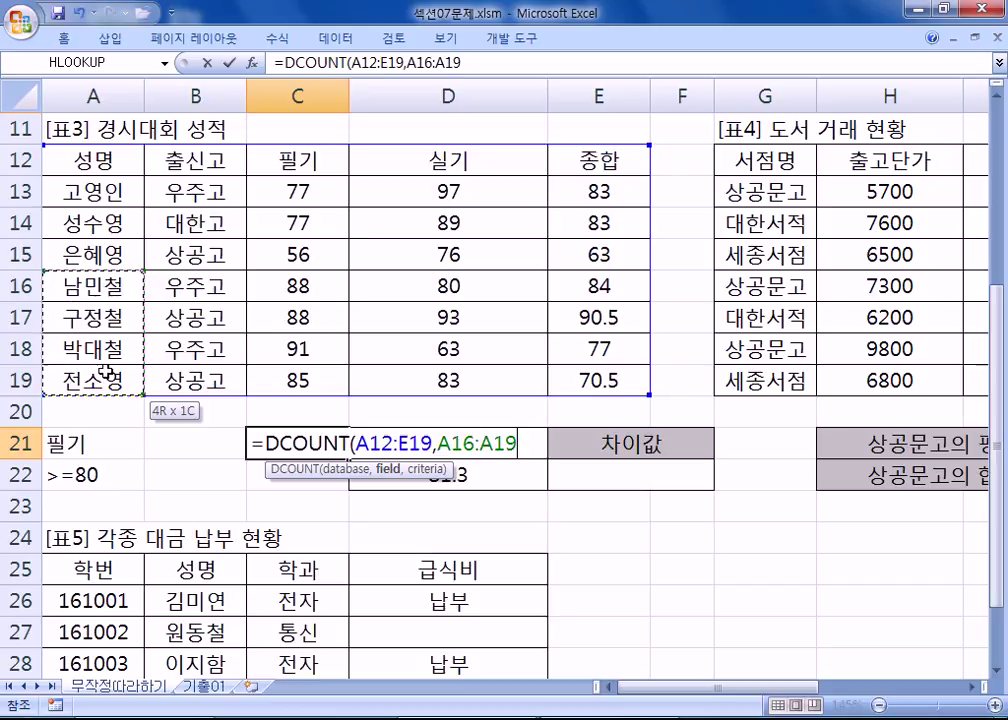
pyautogui.moveTo(281, 288); pyautogui.dragTo(286, 376)
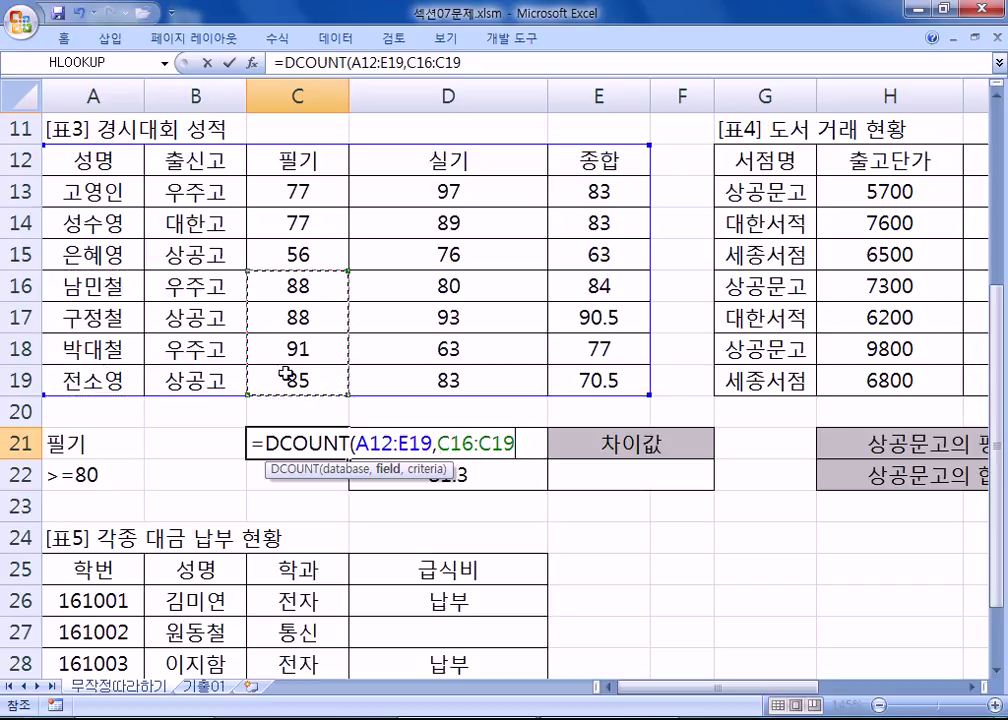
pyautogui.click(88, 160)
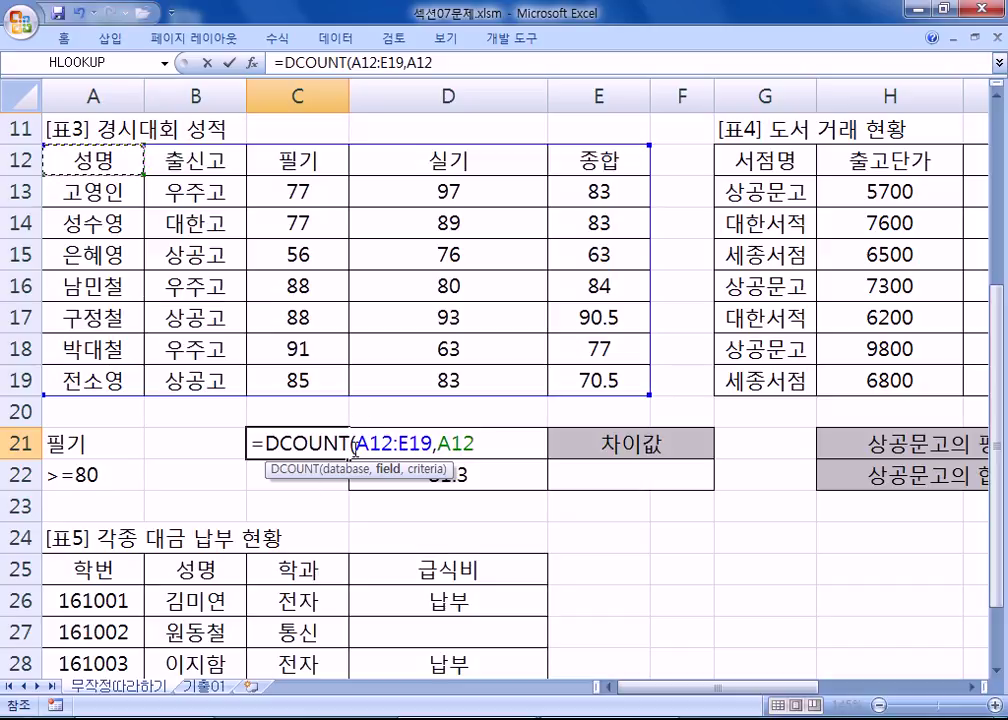
pyautogui.click(160, 162)
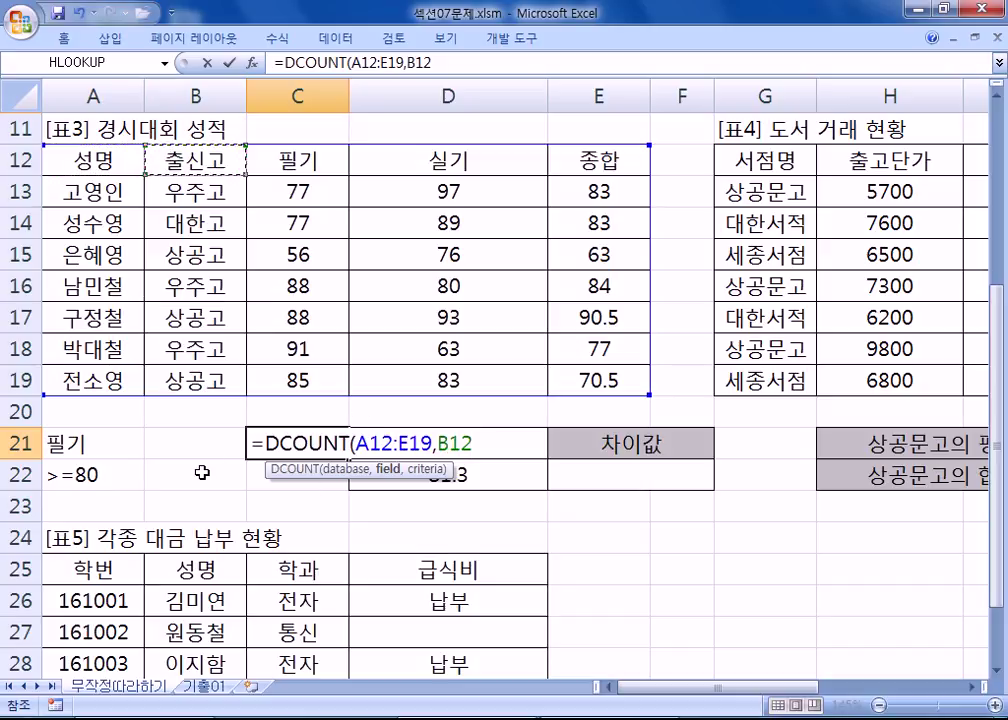
# Step: Try the numeric headers C12, D12 and E12 as the DCOUNT field, then try to enter the formula with D12 and no criteria
pyautogui.click(289, 157)
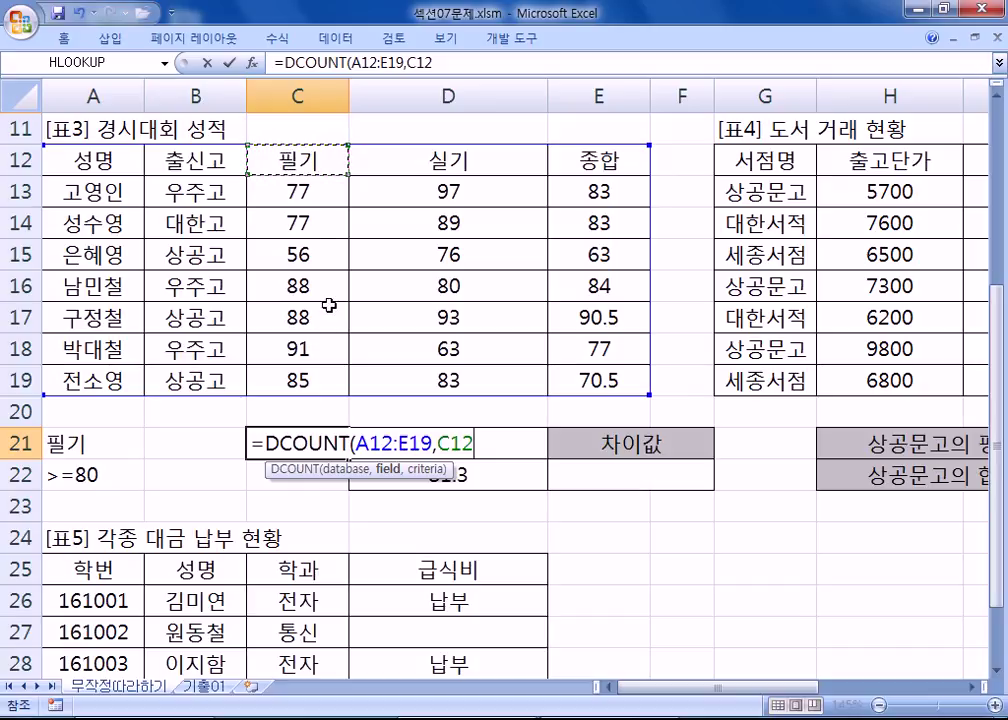
pyautogui.click(435, 155)
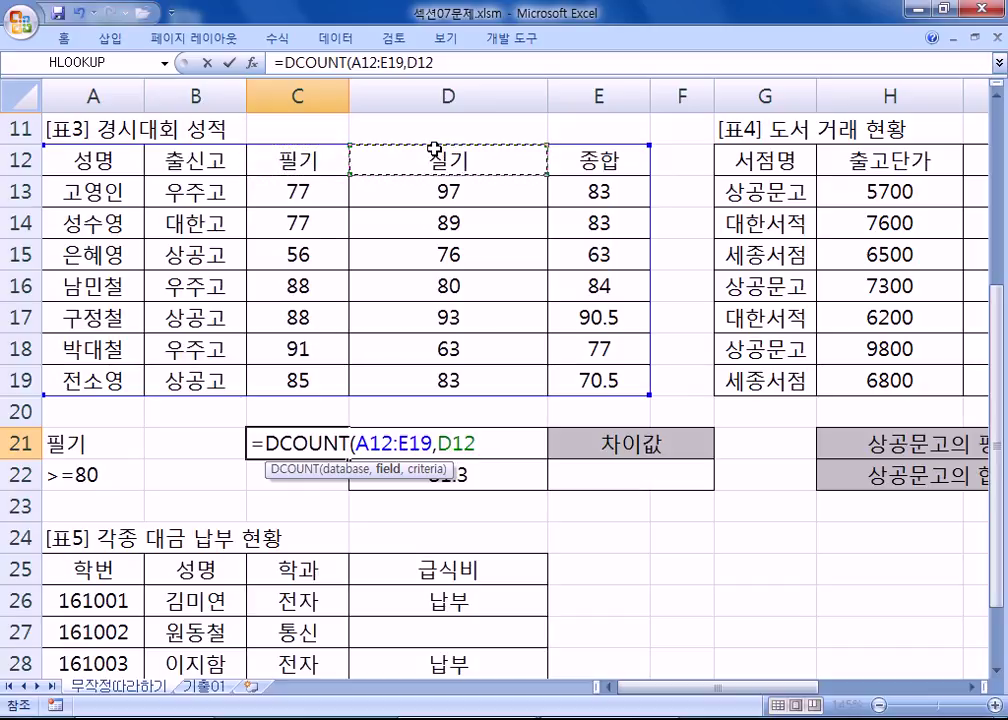
pyautogui.click(606, 161)
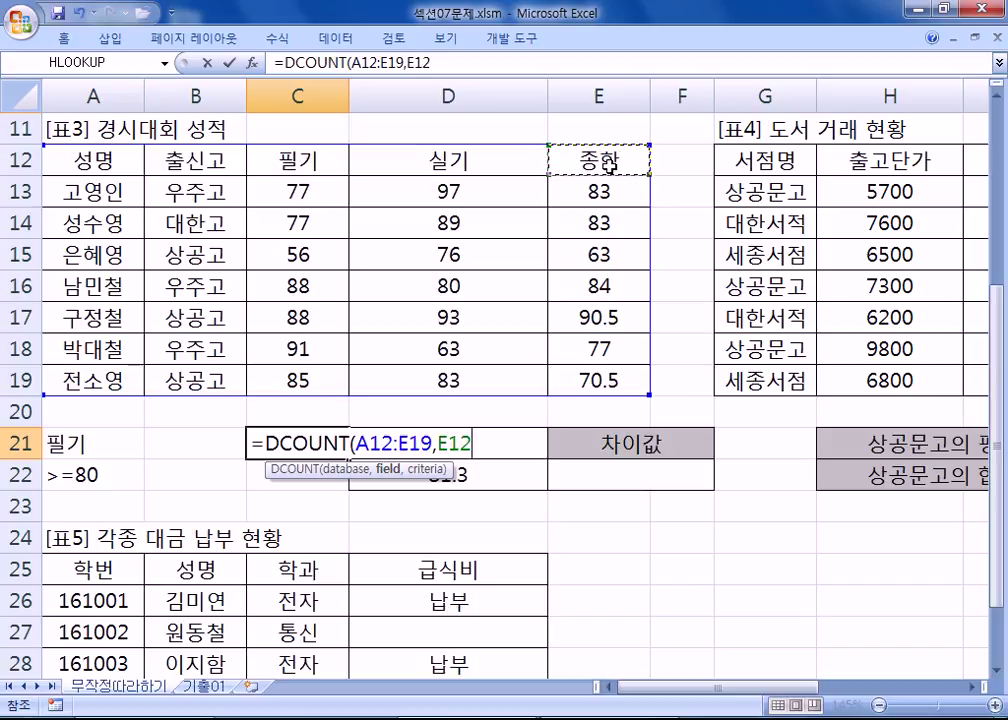
pyautogui.click(331, 161)
pyautogui.click(419, 158)
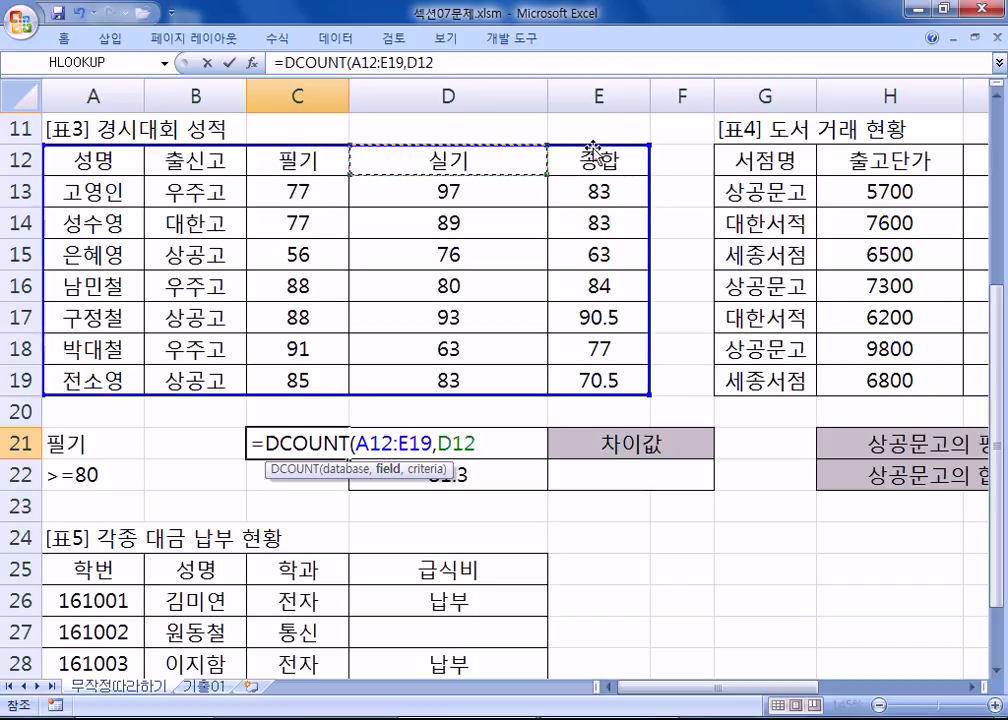
pyautogui.press('Return')
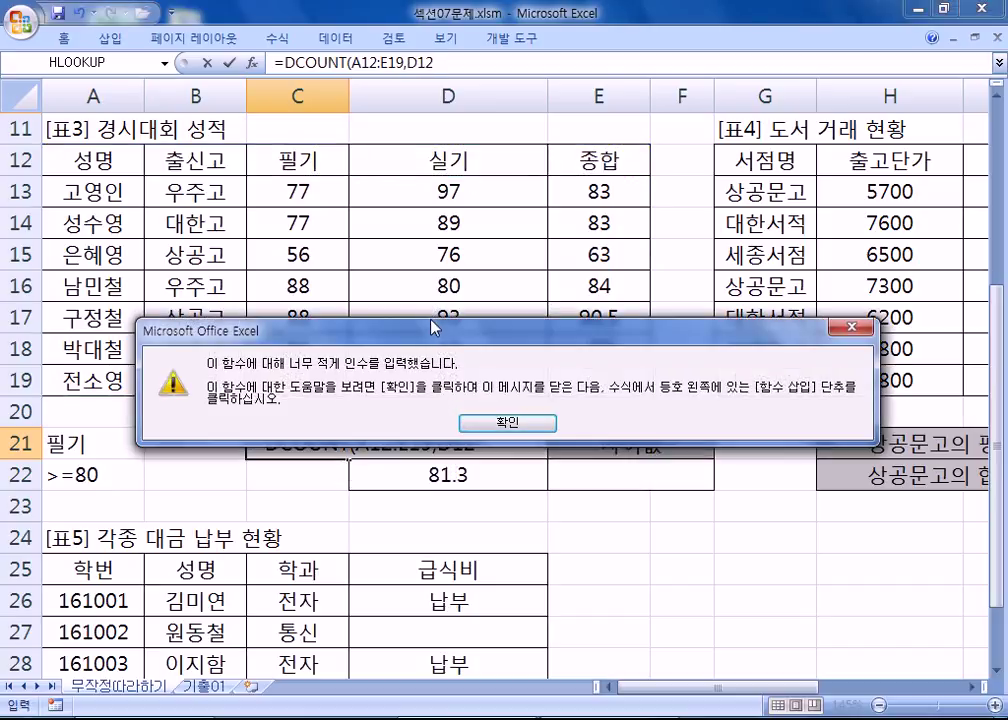
pyautogui.click(500, 423)
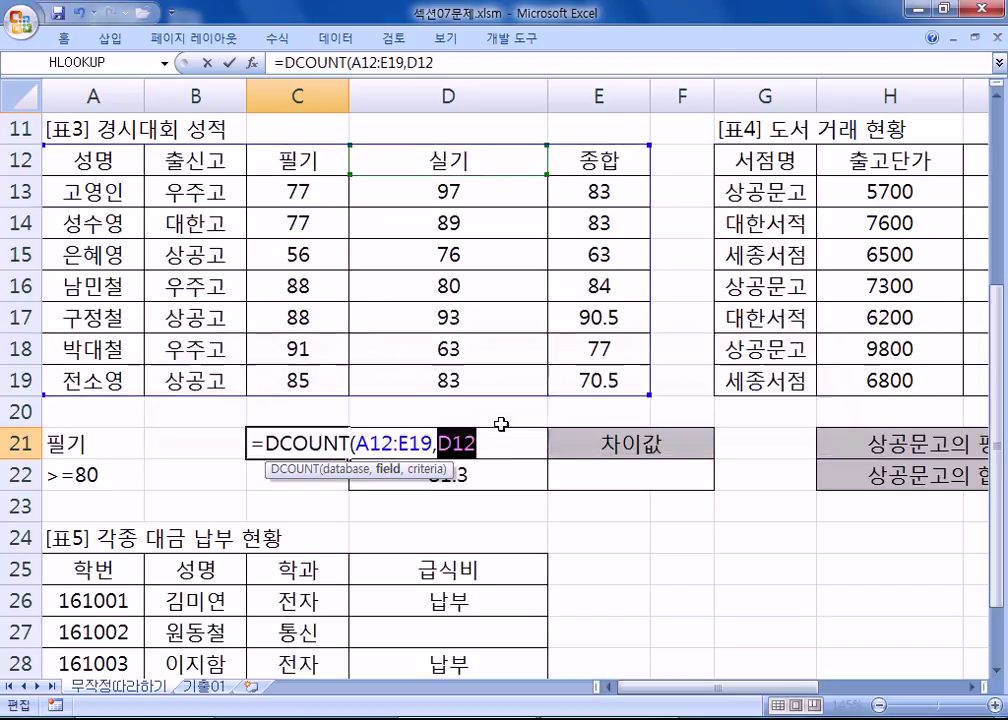
# Step: Set the DCOUNT field in C21 to E12 and add A21:A22 as the criteria range
pyautogui.click(328, 166)
pyautogui.click(415, 168)
pyautogui.click(602, 168)
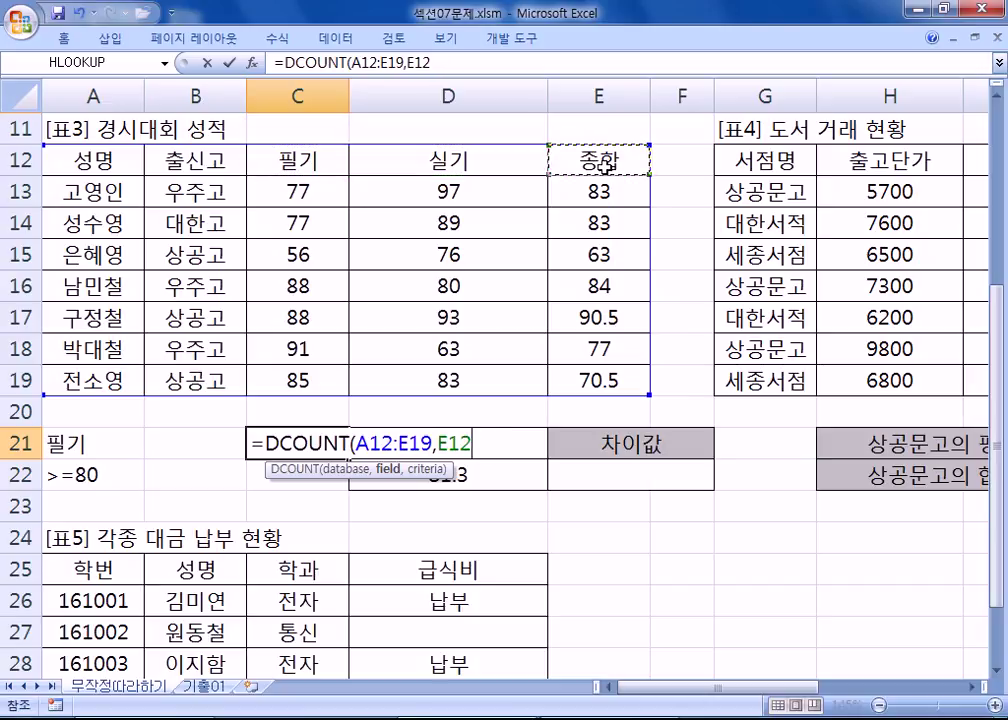
pyautogui.write(',')
pyautogui.moveTo(110, 443); pyautogui.dragTo(125, 475)
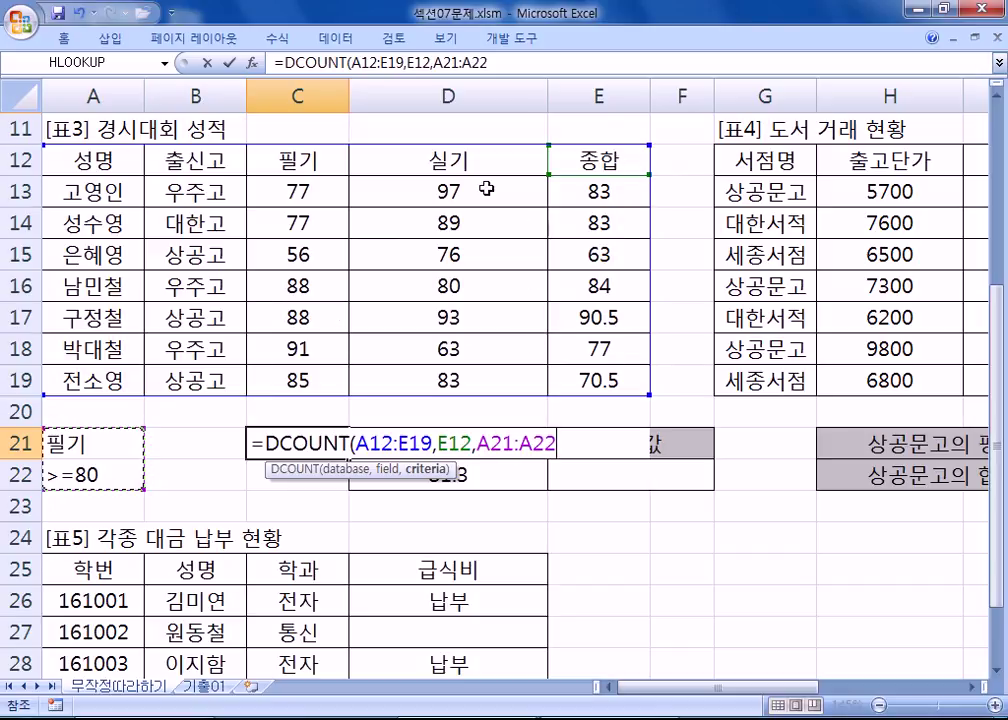
# Step: Change the field of the C21 formula to D12 and the function to DCOUNTA
pyautogui.moveTo(438, 443); pyautogui.dragTo(472, 444)
pyautogui.click(452, 160)
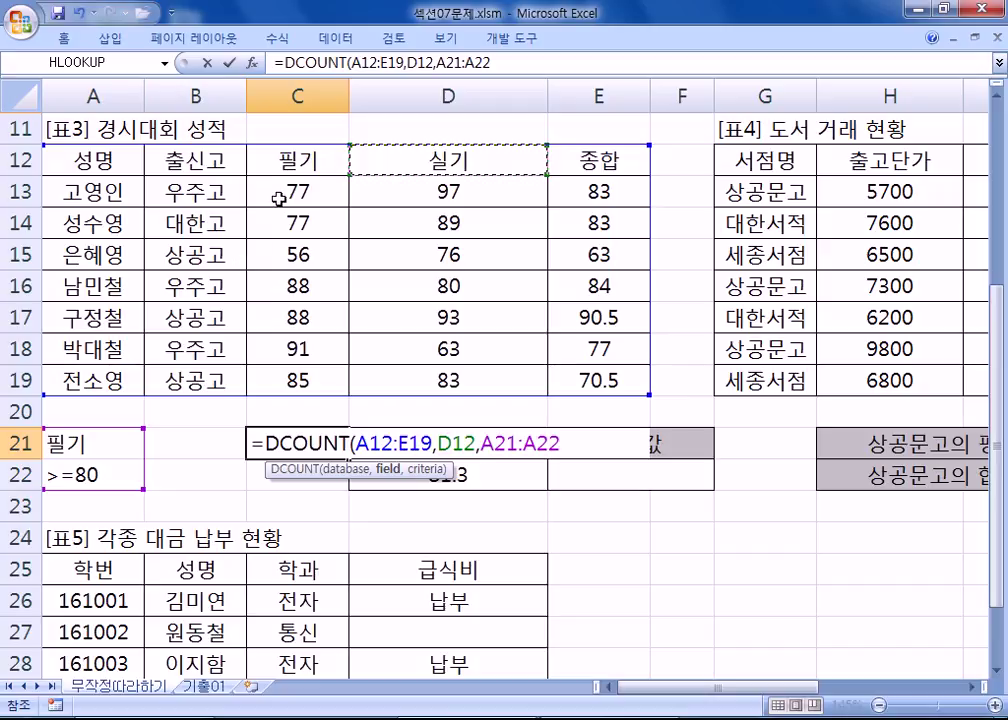
pyautogui.click(375, 440)
pyautogui.write('A')
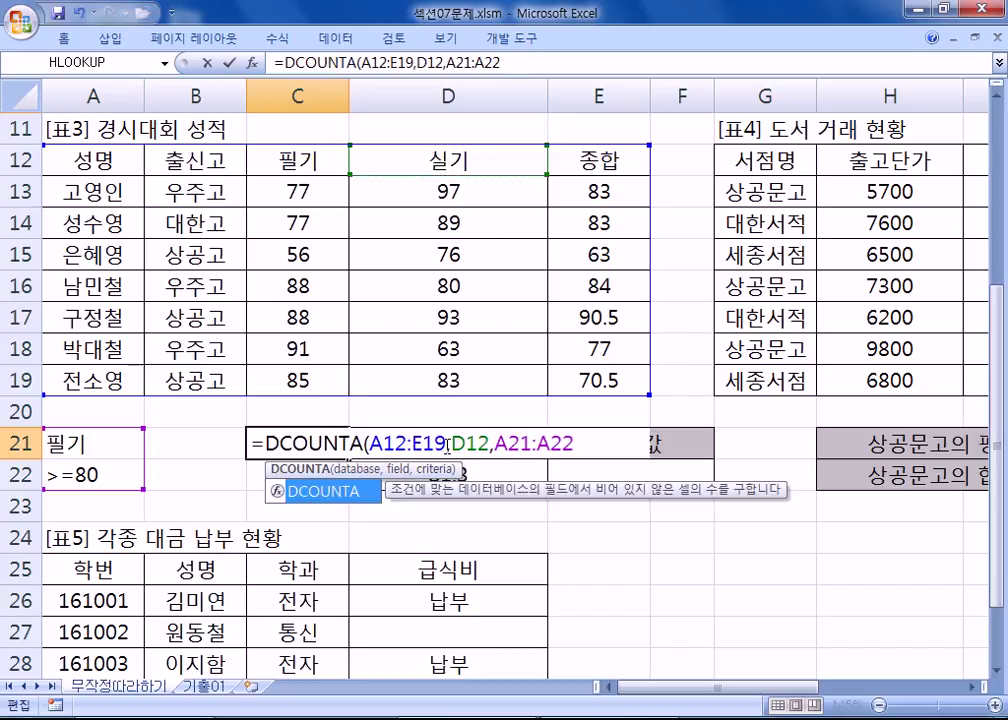
# Step: Try each header from A12 through E12 as the DCOUNTA field, then change the function back to DCOUNT with field E12
pyautogui.click(457, 442)
pyautogui.moveTo(451, 442); pyautogui.dragTo(490, 442)
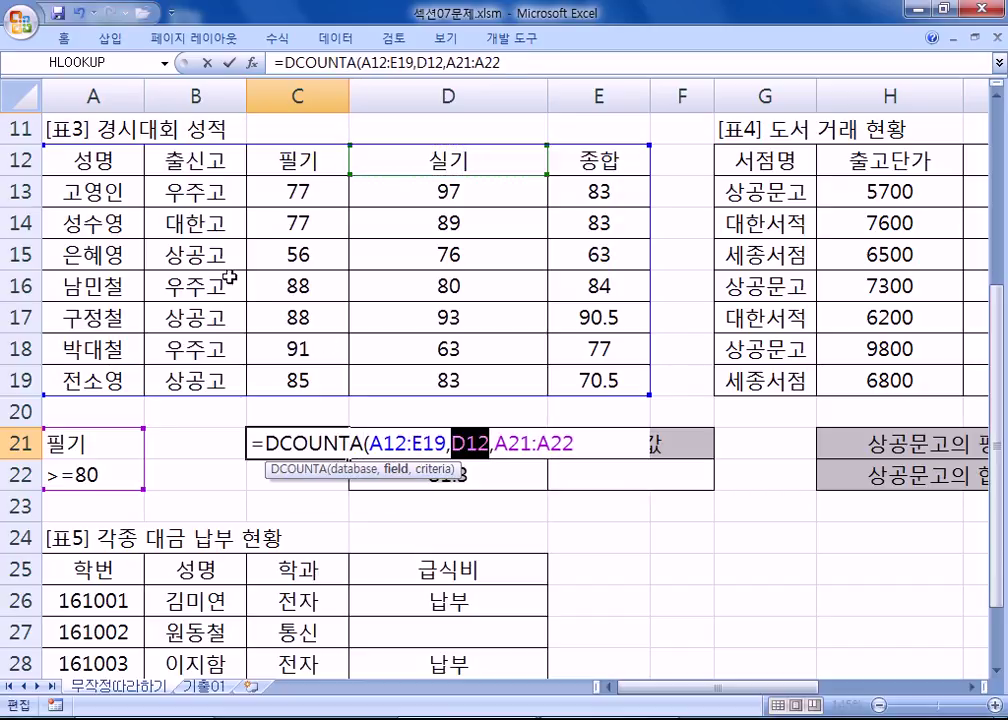
pyautogui.click(100, 168)
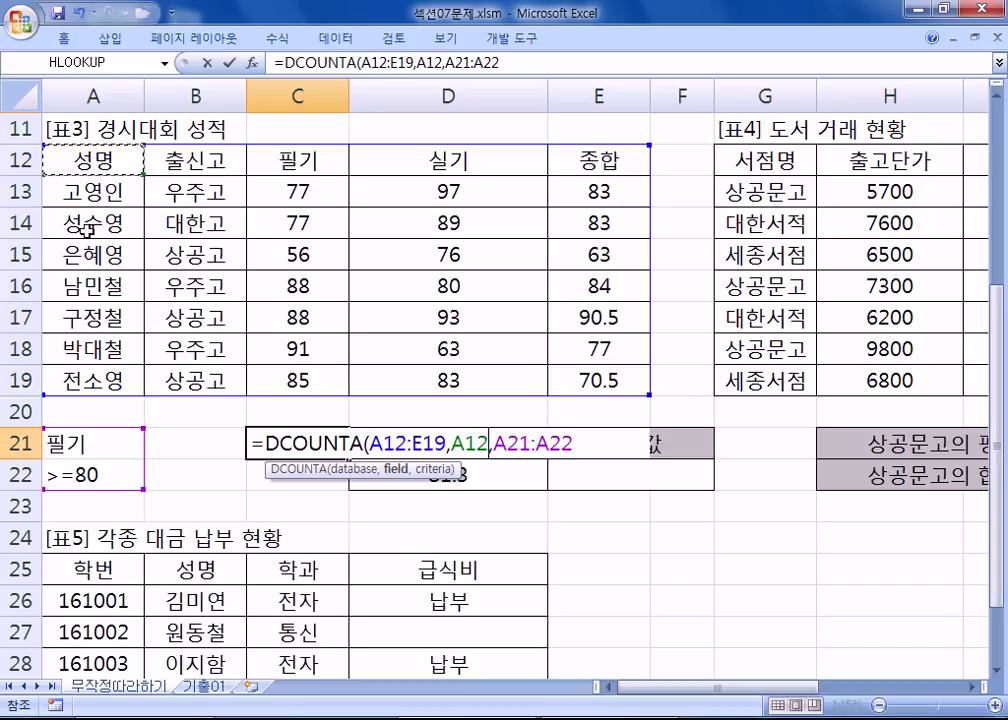
pyautogui.click(178, 161)
pyautogui.click(298, 160)
pyautogui.click(450, 162)
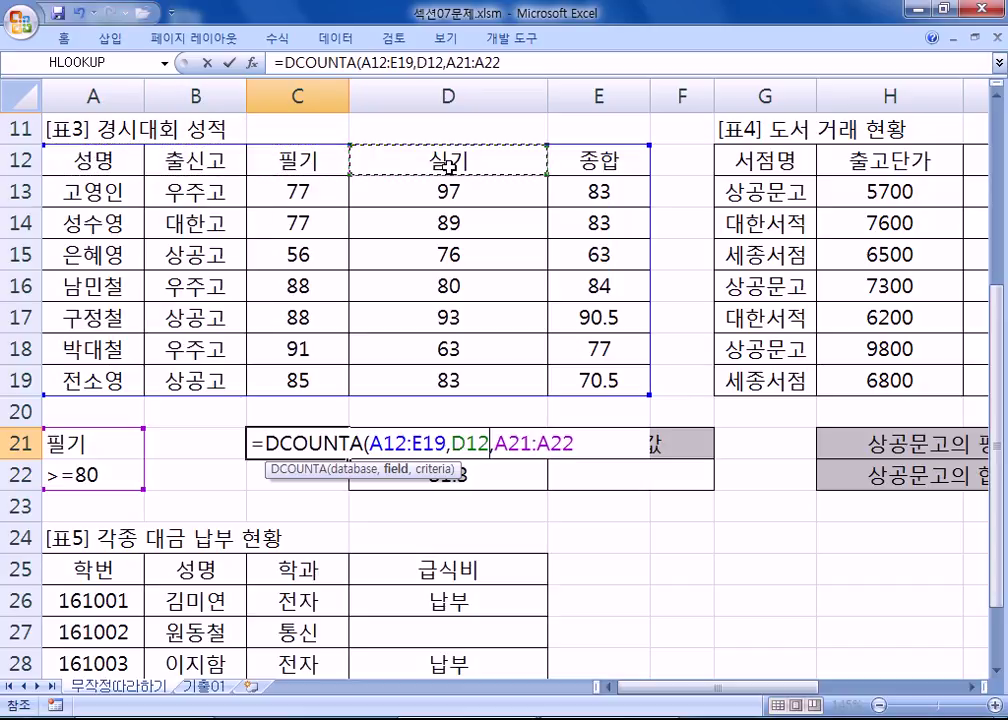
pyautogui.click(612, 160)
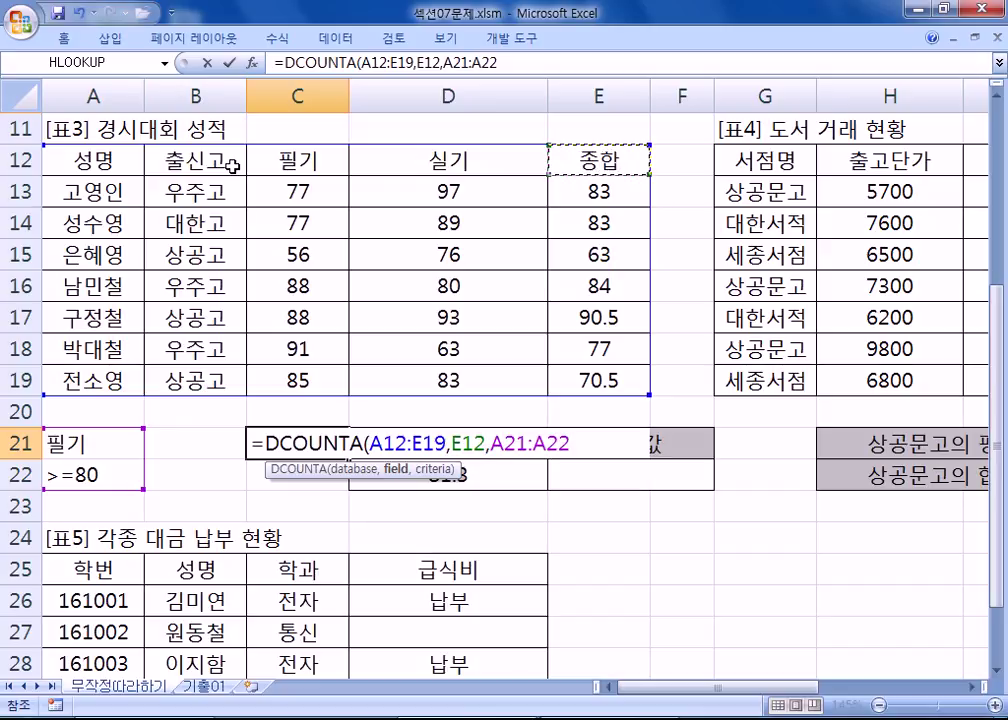
pyautogui.click(351, 441)
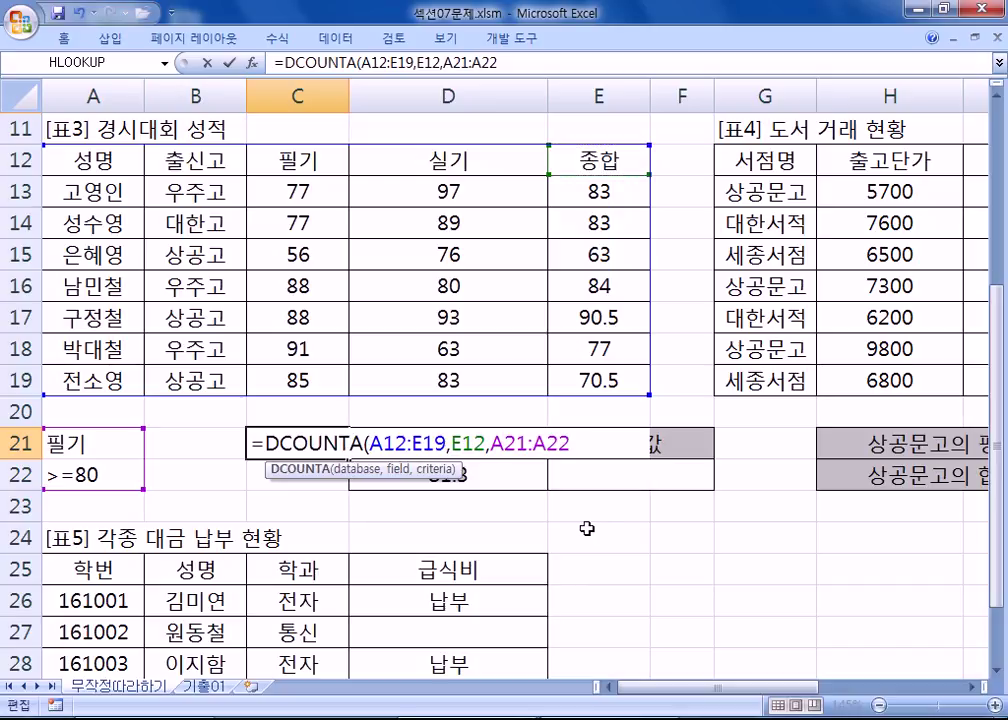
pyautogui.press('BackSpace')
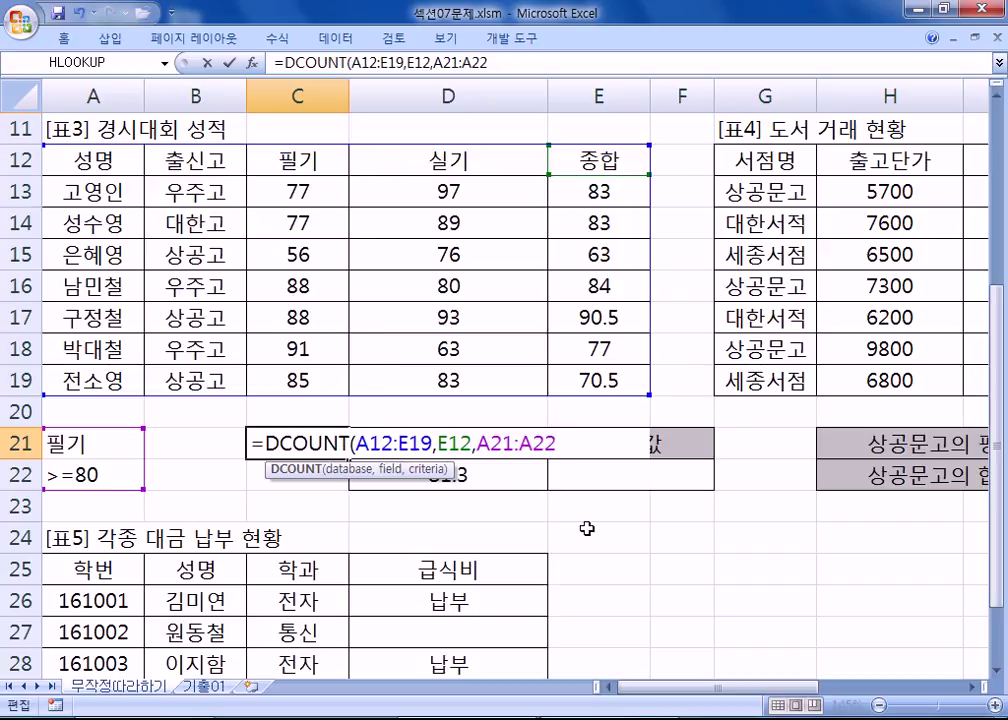
# Step: Try each header from A12 through E12 as the DCOUNT field in C21, and enter the formula with field C12 and criteria A21:A22
pyautogui.doubleClick(433, 444)
pyautogui.click(112, 162)
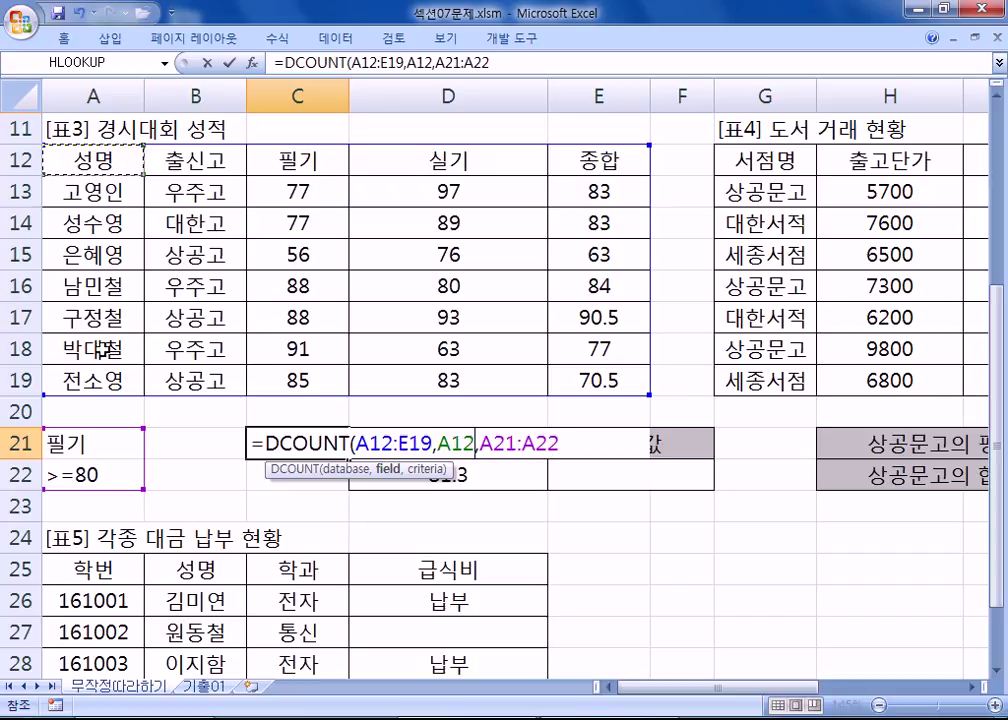
pyautogui.click(197, 164)
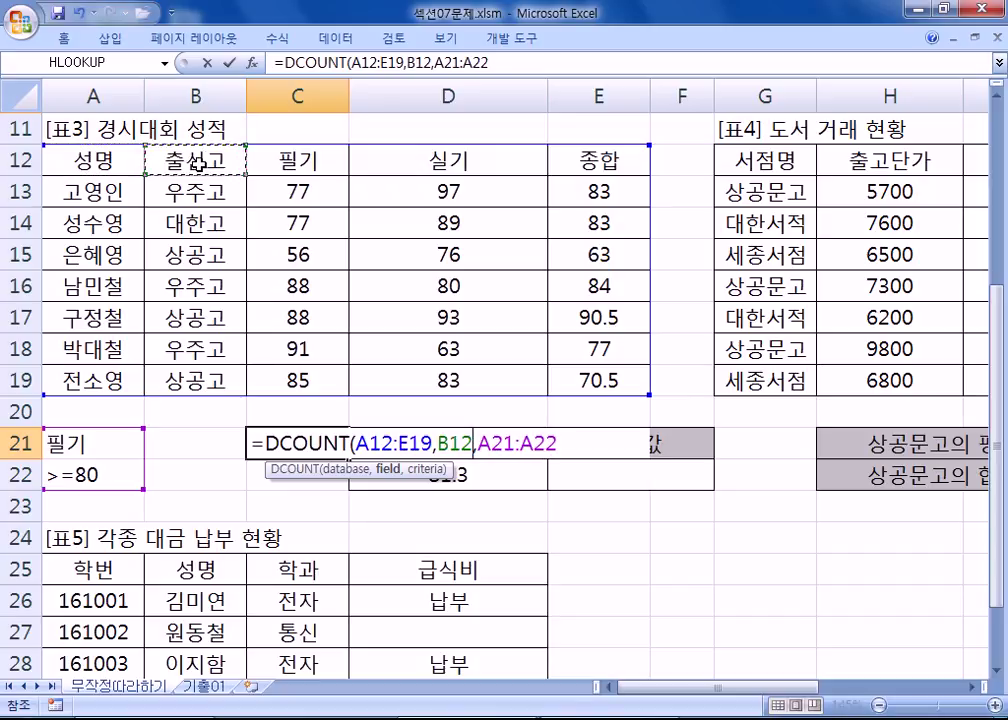
pyautogui.click(330, 163)
pyautogui.click(466, 164)
pyautogui.click(583, 164)
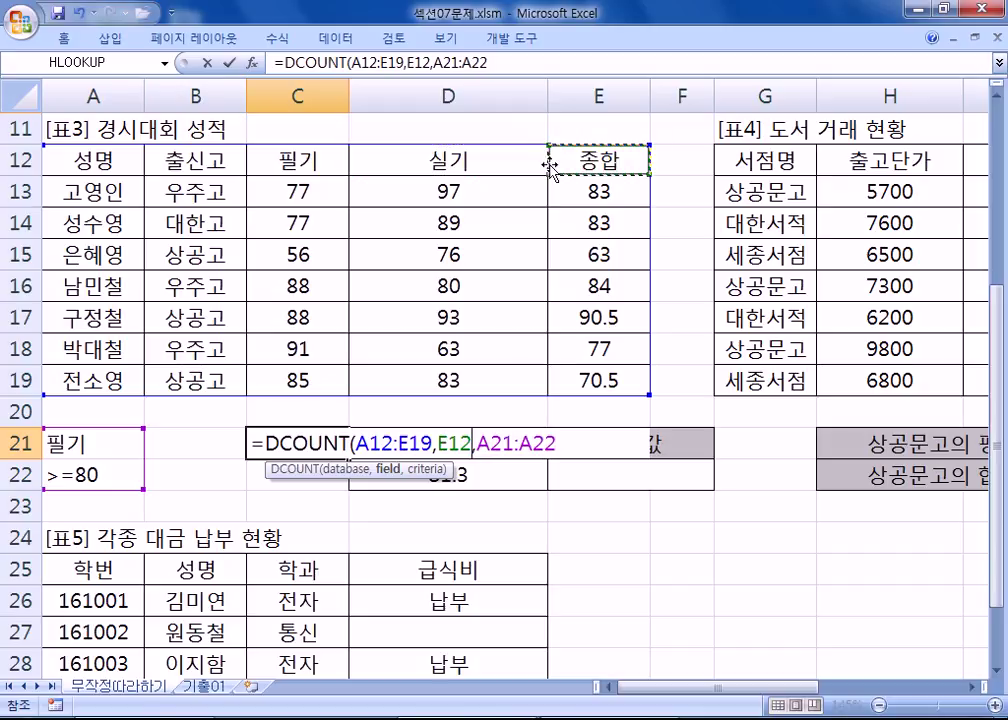
pyautogui.click(317, 164)
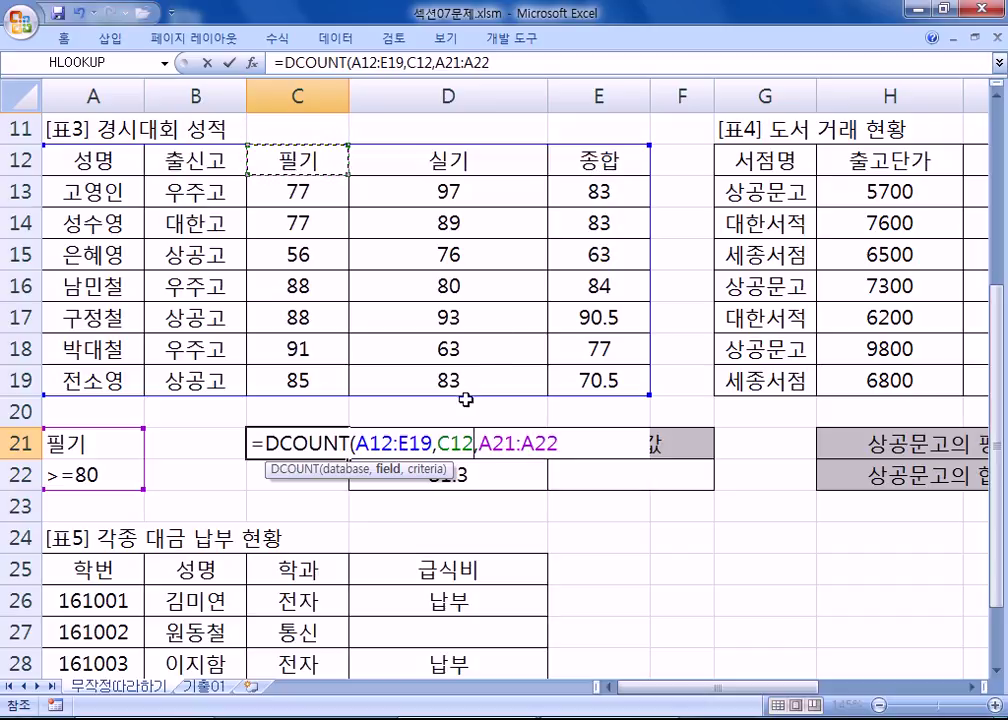
pyautogui.press('Return')
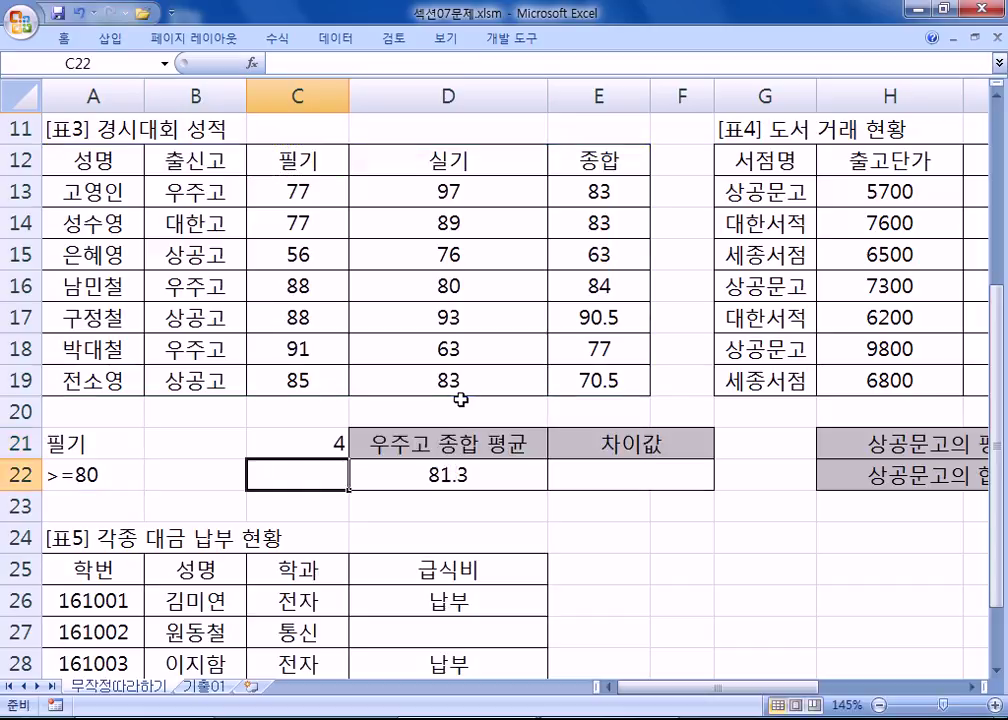
pyautogui.click(291, 446)
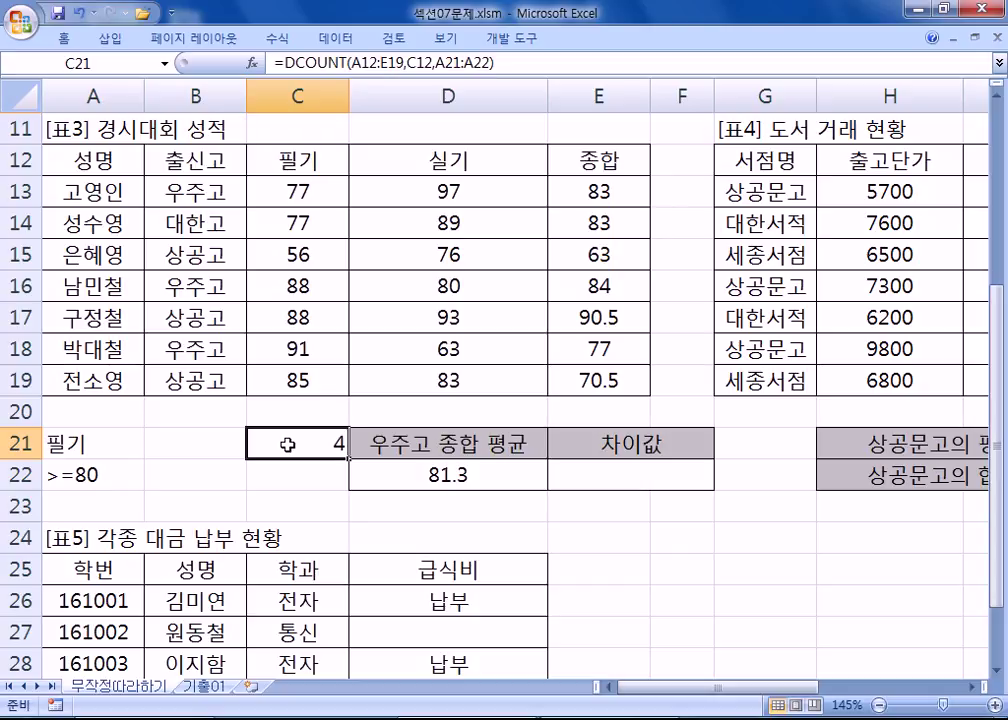
# Step: Examine the 출신고 header, its 상공고 entry and the cells beside 차이값 to work out the condition for the difference
pyautogui.click(643, 471)
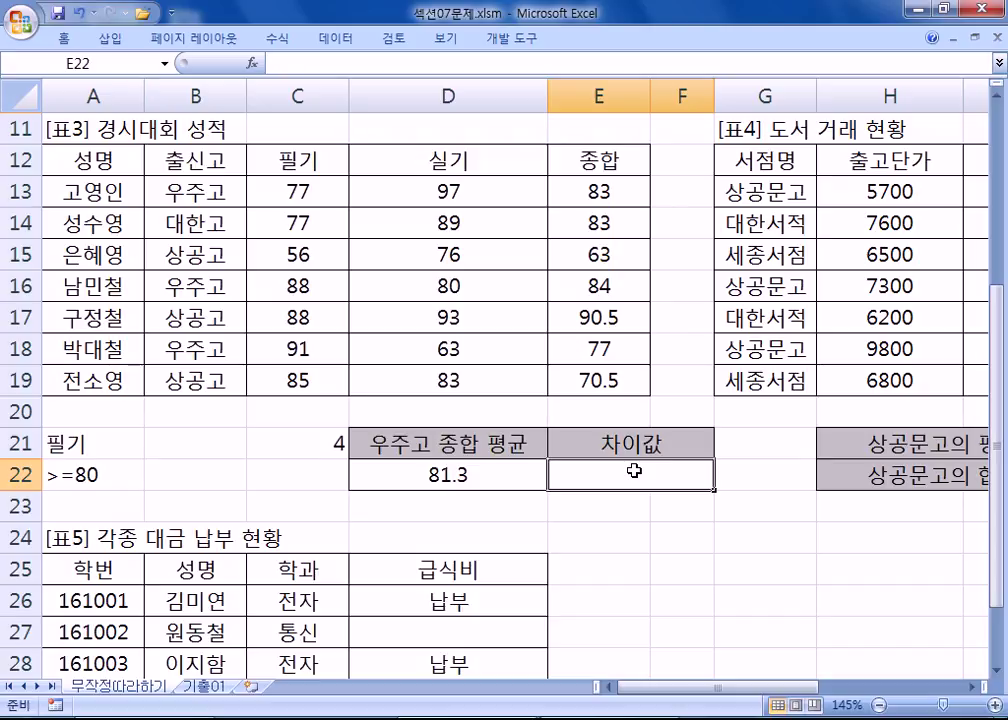
pyautogui.click(192, 163)
pyautogui.click(187, 262)
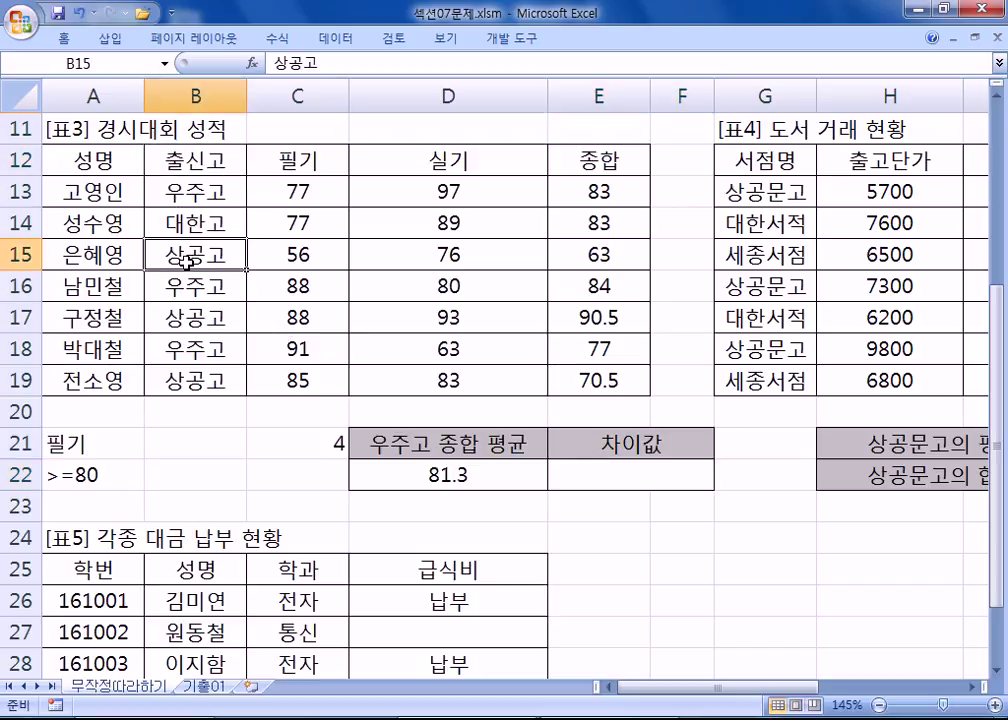
pyautogui.click(210, 163)
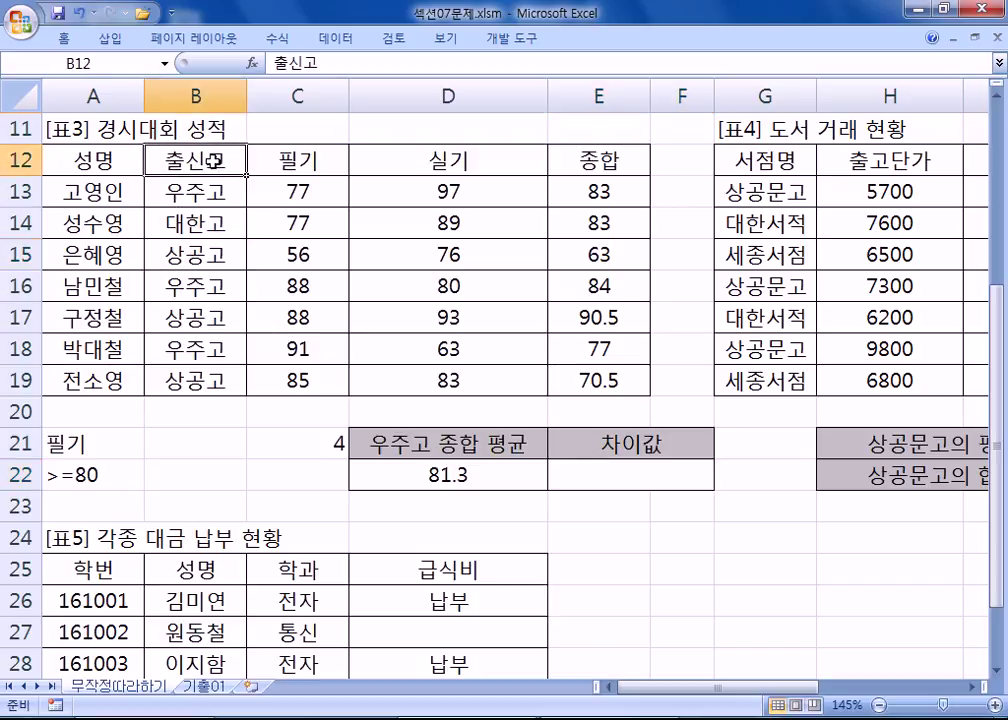
pyautogui.click(207, 252)
pyautogui.click(207, 162)
pyautogui.click(212, 253)
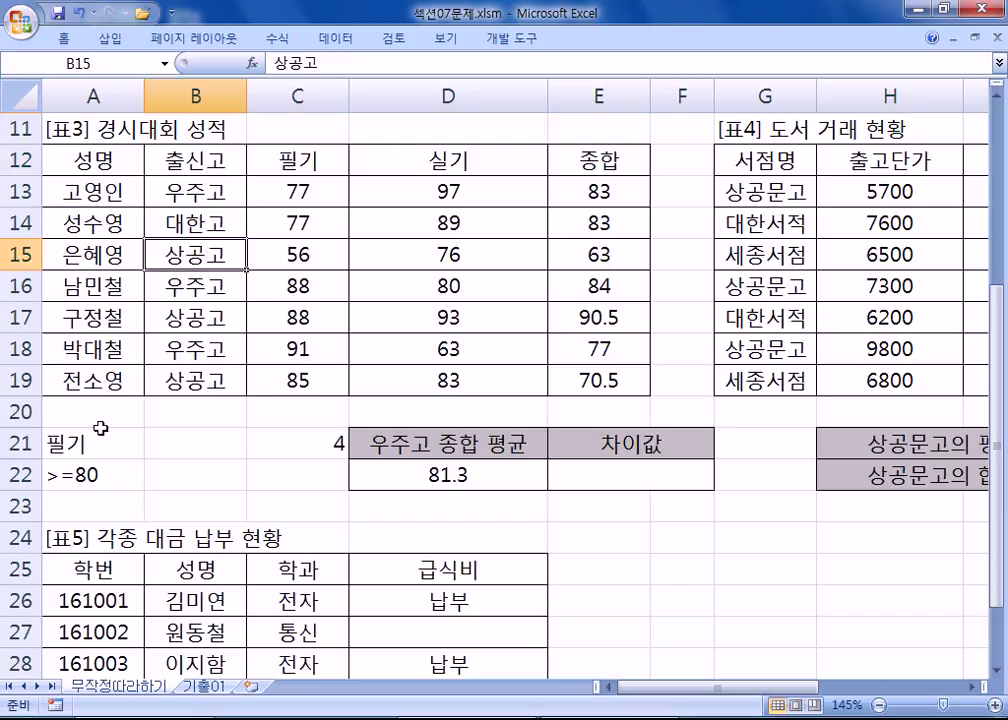
pyautogui.click(164, 443)
pyautogui.moveTo(164, 443); pyautogui.dragTo(299, 510)
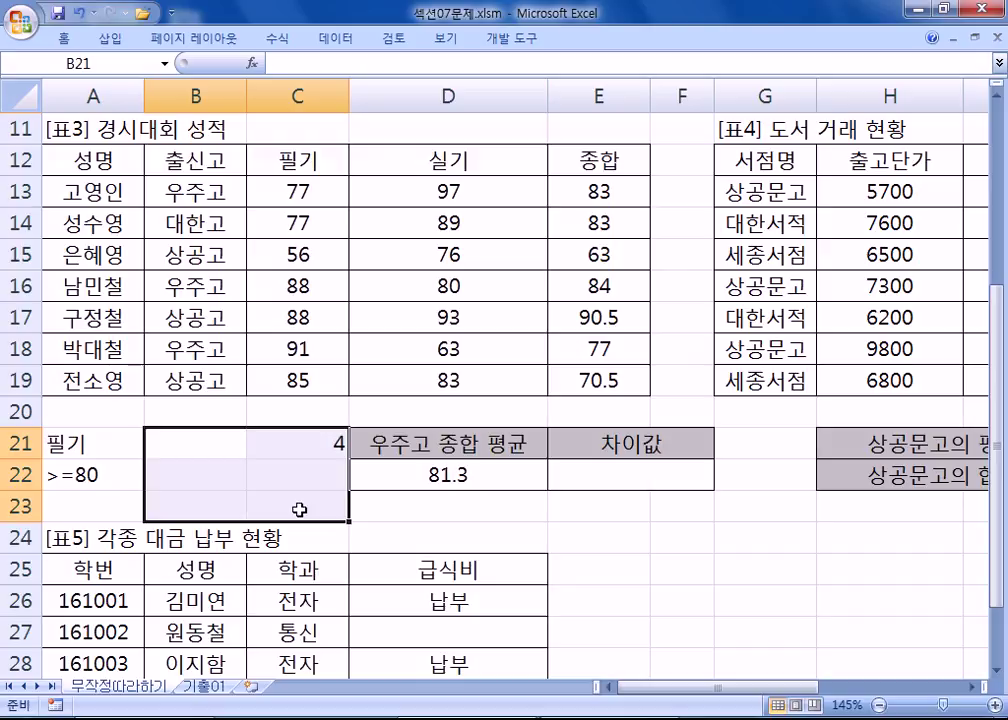
# Step: Clear A21:C22 and enter a new criteria block with 출신고 in B21 and 상공고 in B22
pyautogui.moveTo(97, 446); pyautogui.dragTo(277, 470)
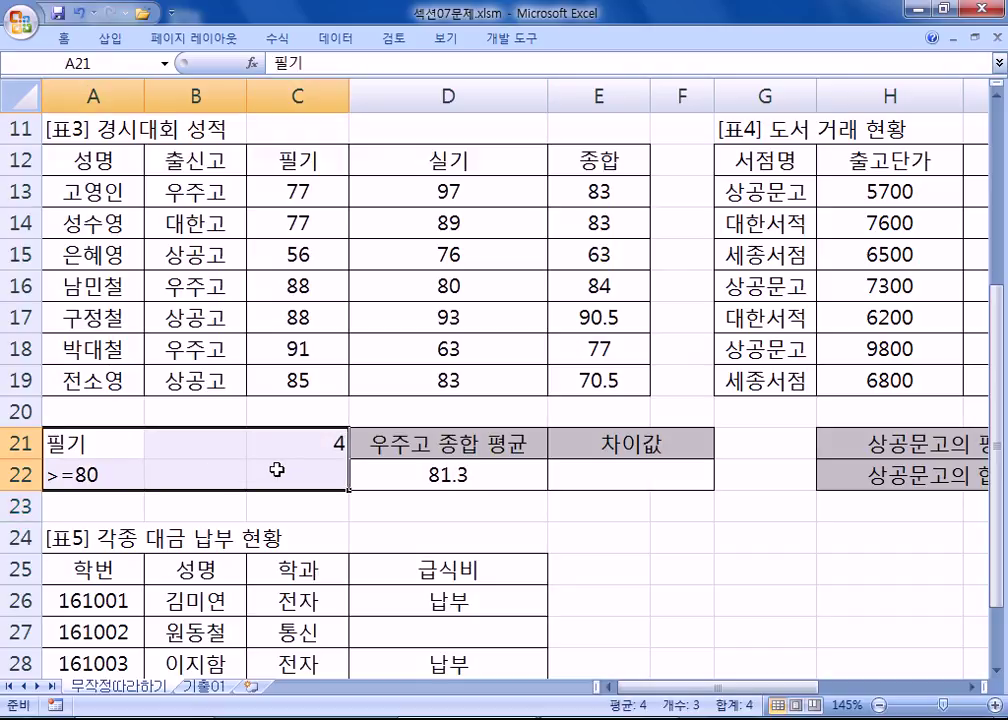
pyautogui.press('Delete')
pyautogui.click(198, 441)
pyautogui.write('CNFT')
pyautogui.press('BackSpace')
pyautogui.press('BackSpace')
pyautogui.press('BackSpace')
pyautogui.press('BackSpace')
pyautogui.write('출신고')
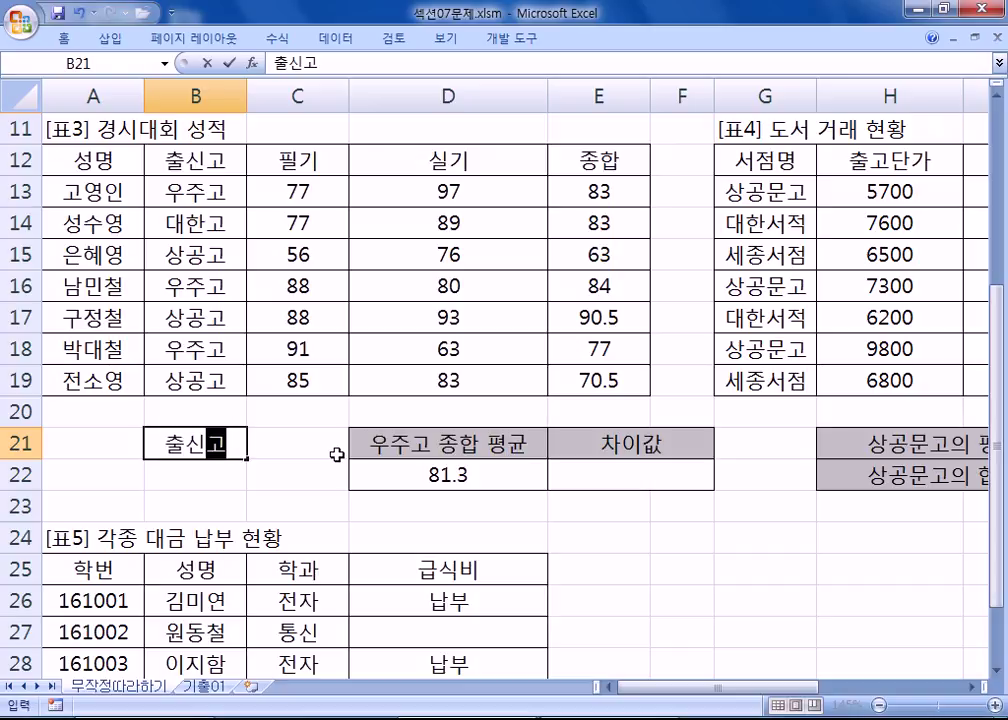
pyautogui.press('Return')
pyautogui.press('Up')
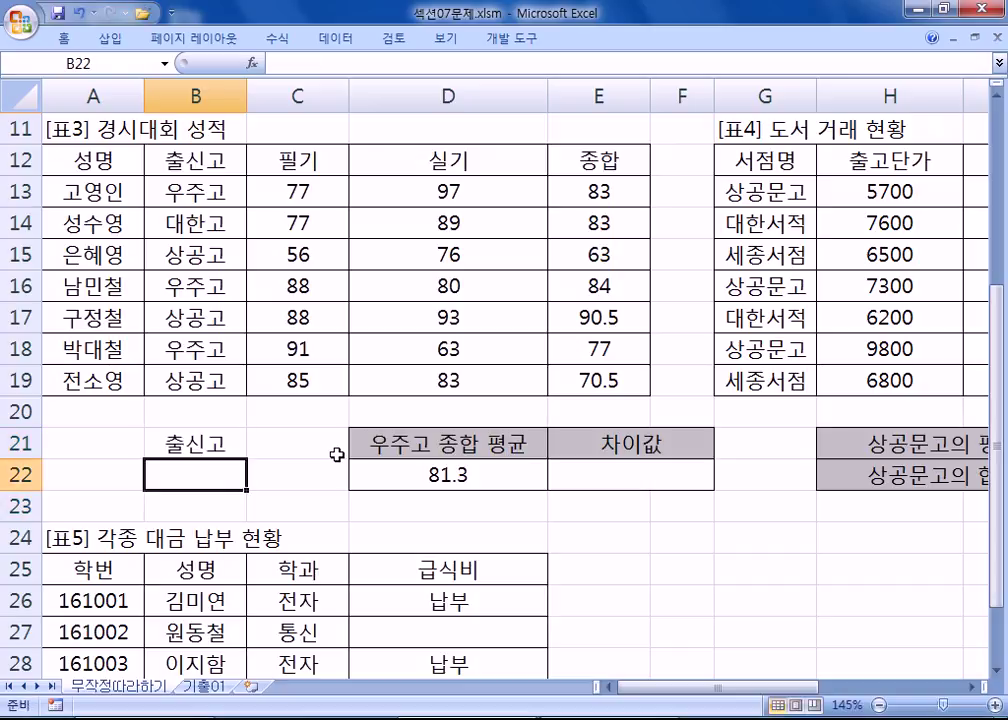
pyautogui.write('상공고')
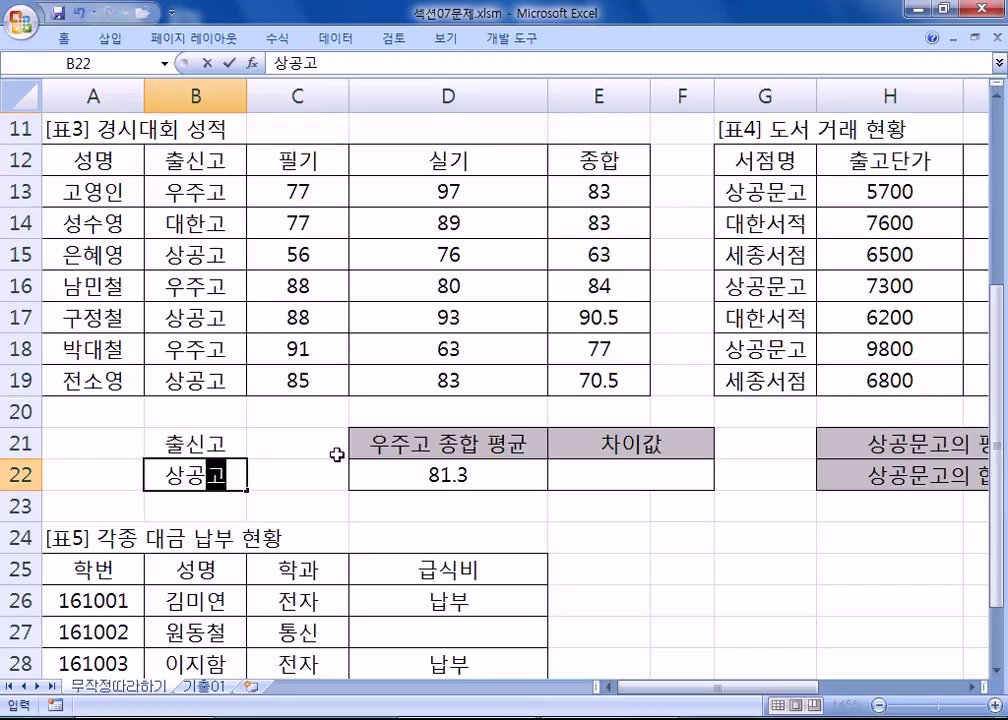
pyautogui.press('Return')
# Step: Review the criteria block in B21:B22, the empty 차이값 cell and the 필기 scores in [표3]
pyautogui.moveTo(200, 444); pyautogui.dragTo(202, 477)
pyautogui.moveTo(263, 449); pyautogui.dragTo(273, 480)
pyautogui.moveTo(205, 478); pyautogui.dragTo(206, 508)
pyautogui.moveTo(277, 484); pyautogui.dragTo(270, 470)
pyautogui.moveTo(200, 444); pyautogui.dragTo(286, 518)
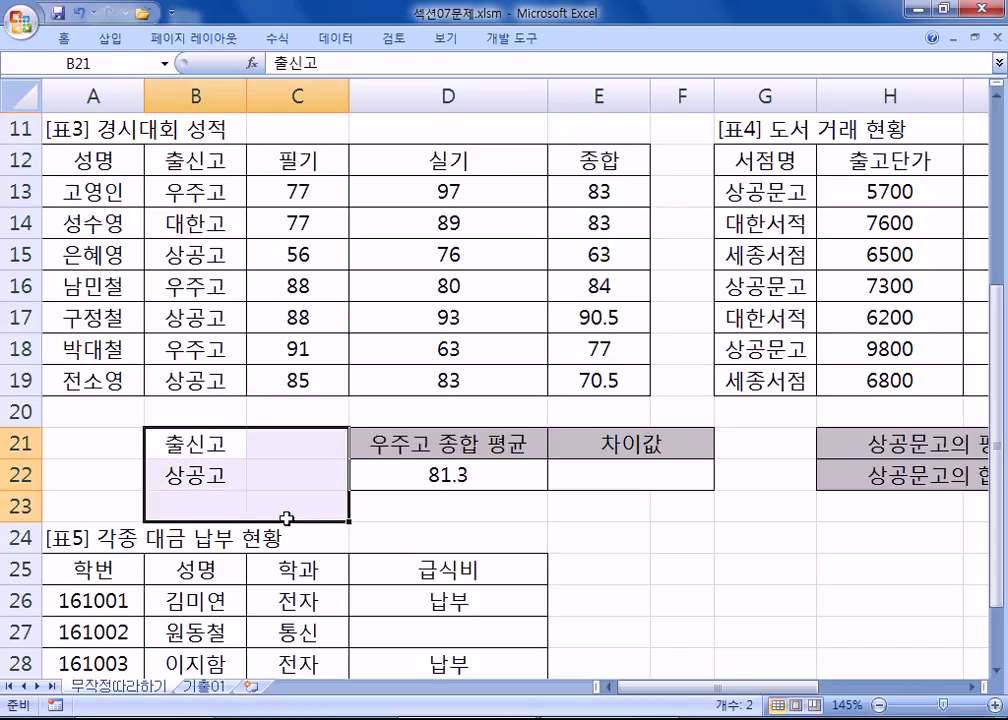
pyautogui.click(636, 478)
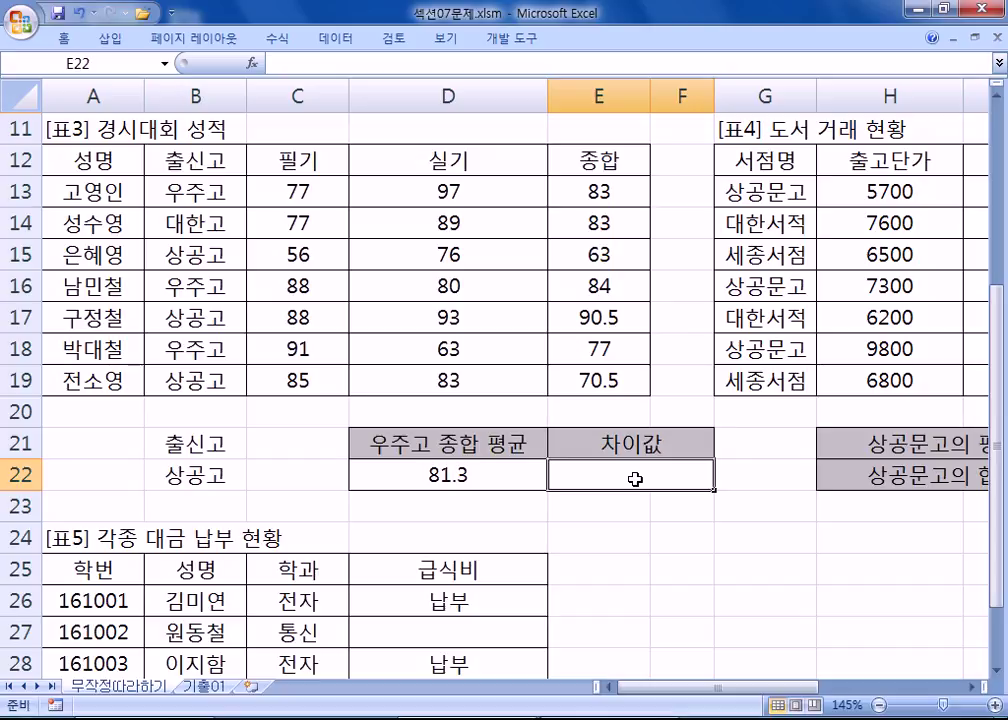
pyautogui.moveTo(299, 180); pyautogui.dragTo(299, 286)
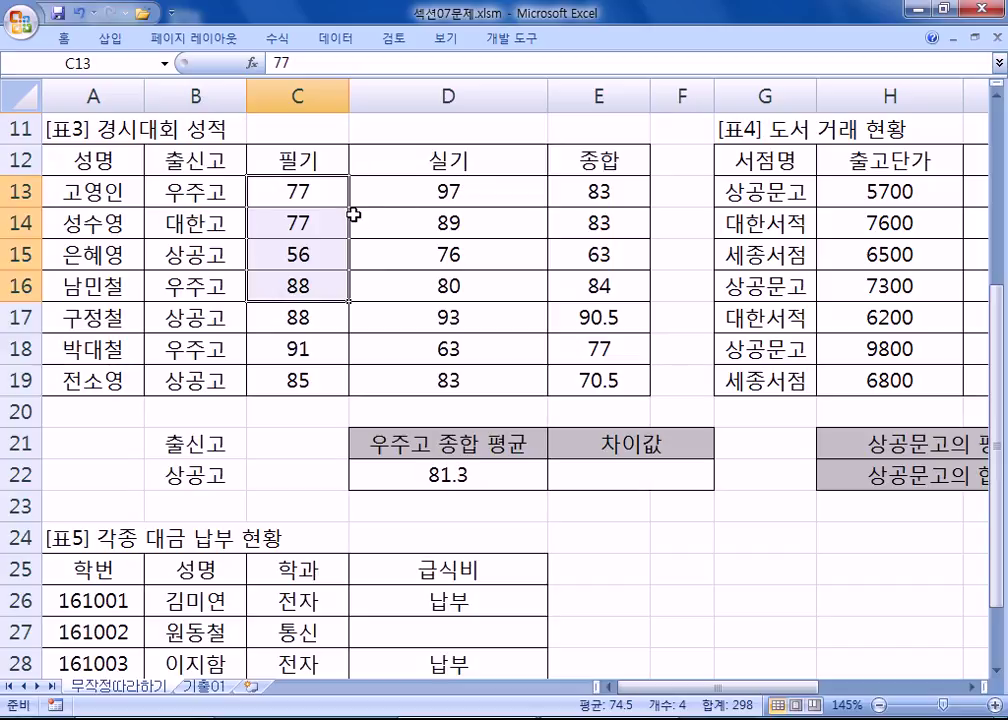
# Step: Write a DMAX formula in the 차이값 cell E22 with database A12:E19, field C12 and criteria B21:B22
pyautogui.click(641, 468)
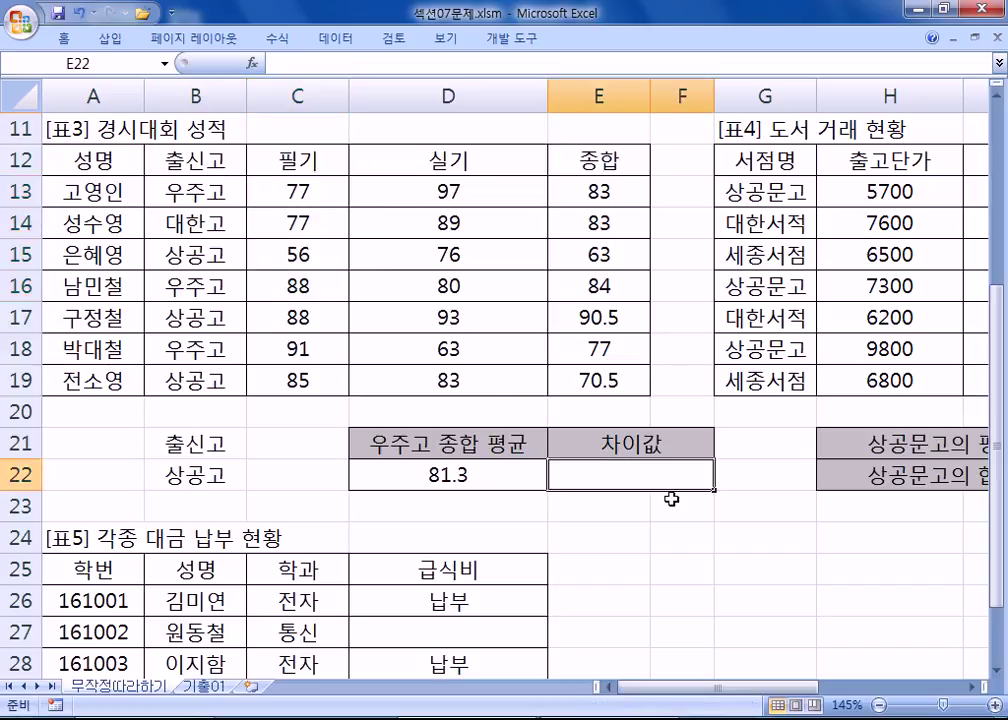
pyautogui.write('=음ㅌ')
pyautogui.press('Escape')
pyautogui.write('=DMAX')
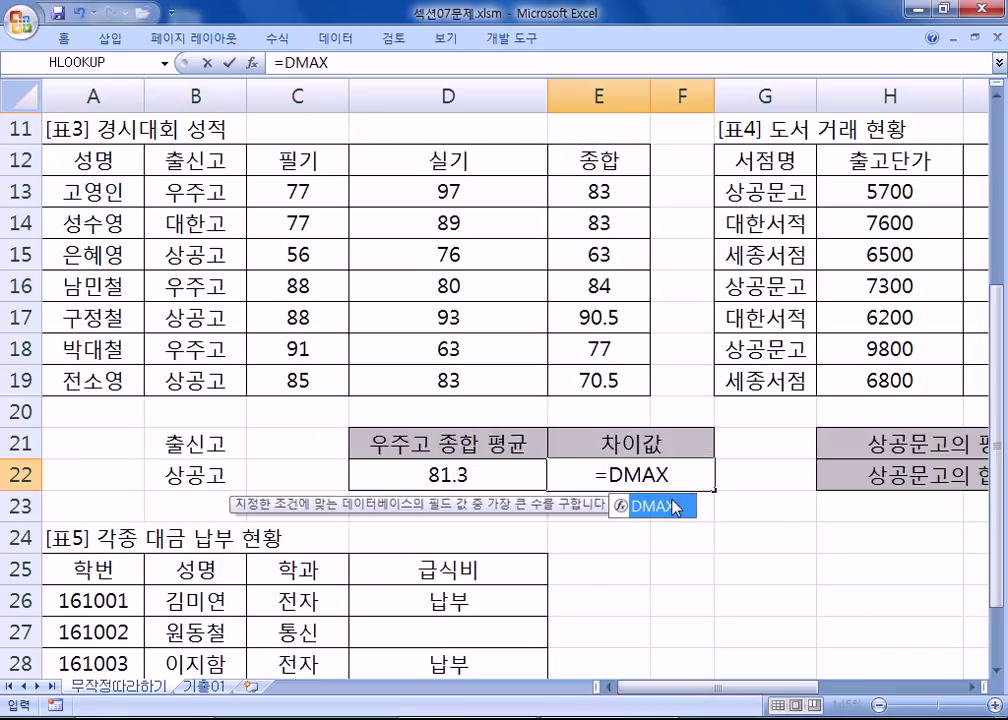
pyautogui.doubleClick(672, 506)
pyautogui.moveTo(83, 158); pyautogui.dragTo(615, 368)
pyautogui.write(',')
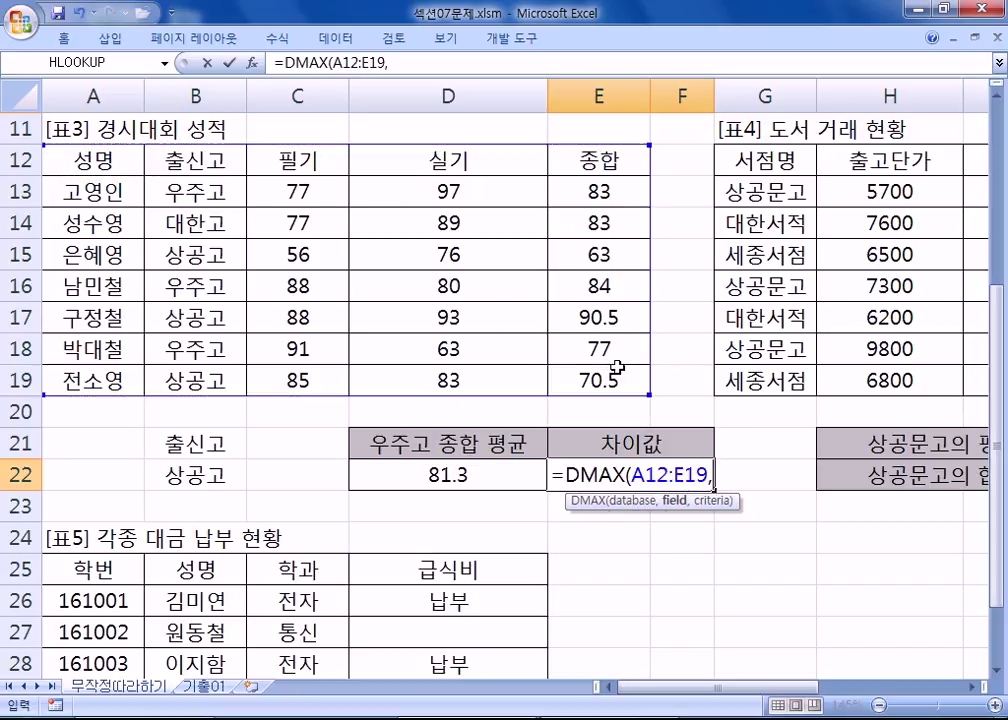
pyautogui.click(256, 161)
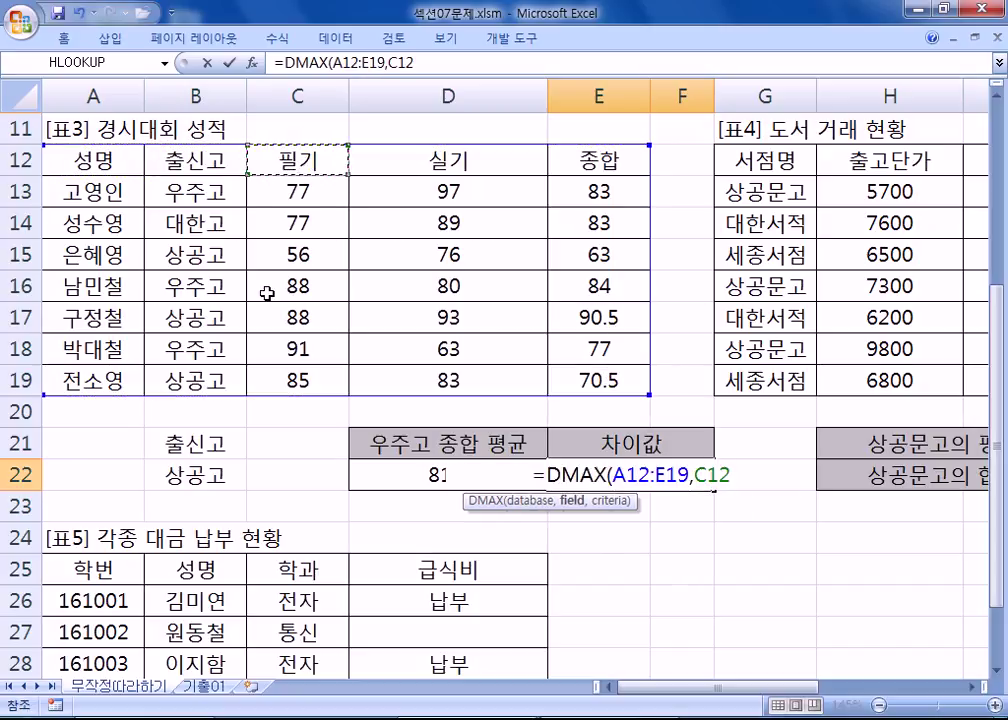
pyautogui.write(',')
pyautogui.moveTo(196, 444); pyautogui.dragTo(199, 490)
pyautogui.write(')')
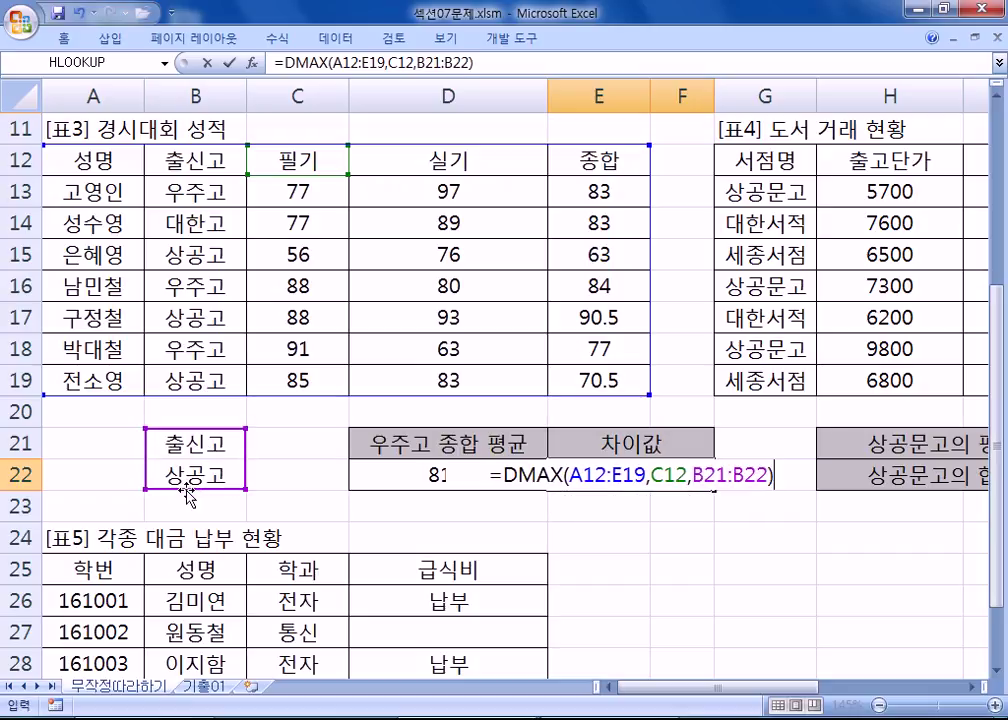
# Step: Subtract DMIN(A12:E19,C12,B21:B22) from the DMAX expression in E22 and enter the formula
pyautogui.write('-')
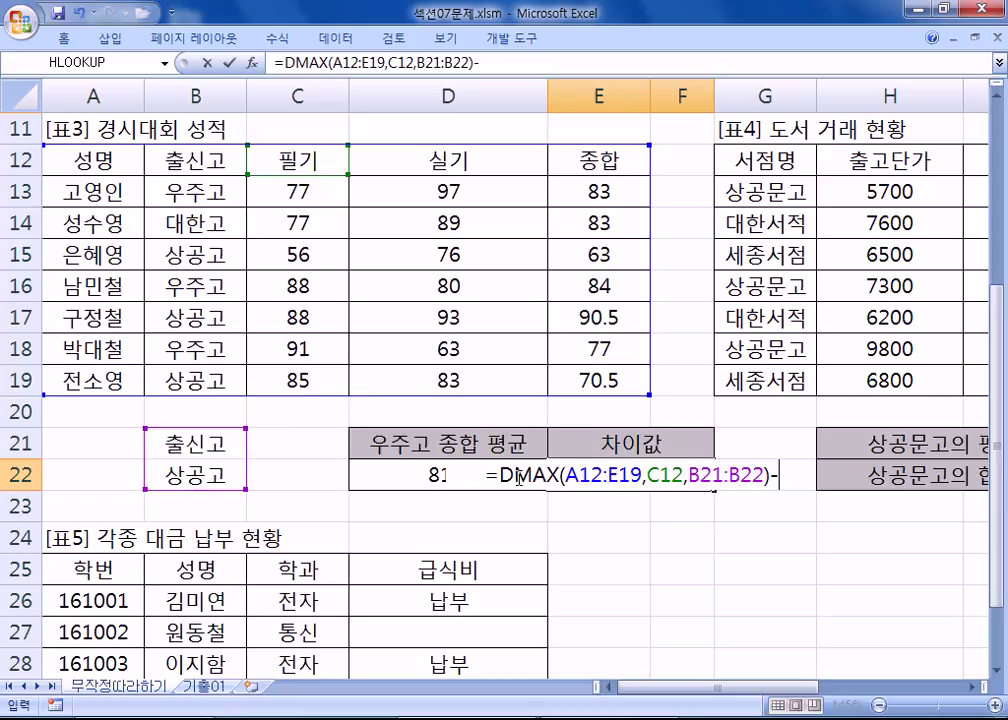
pyautogui.moveTo(497, 476); pyautogui.dragTo(766, 476)
pyautogui.click(781, 476)
pyautogui.write('DMAX(A12:E19,C12,B21:B22)')
pyautogui.moveTo(677, 476); pyautogui.dragTo(700, 476)
pyautogui.write('IN')
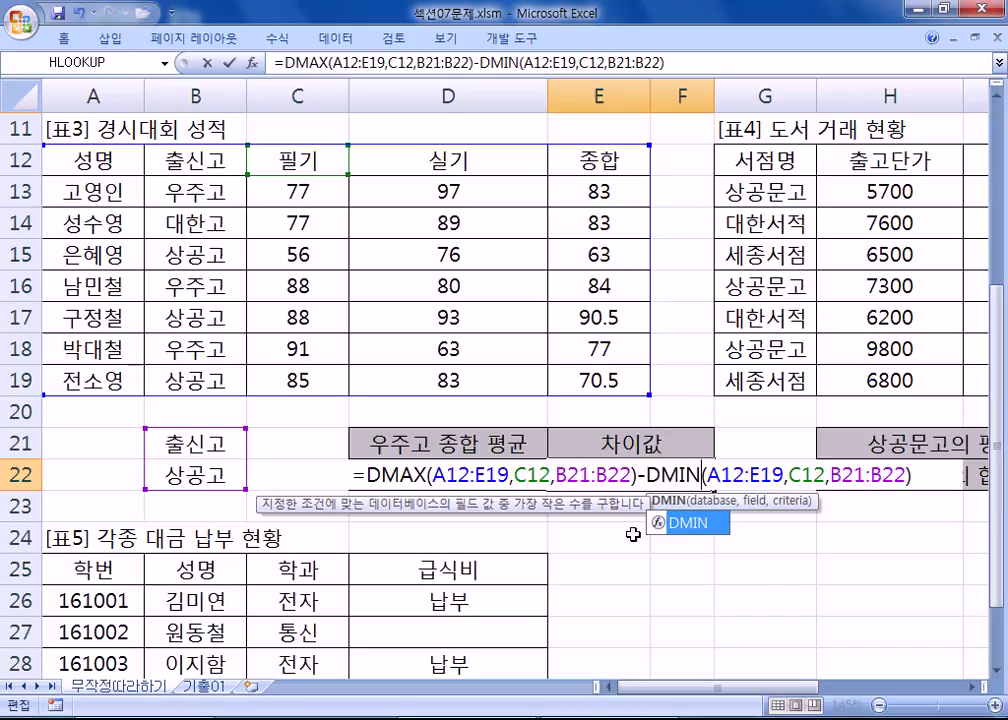
pyautogui.moveTo(618, 476); pyautogui.dragTo(429, 477)
pyautogui.moveTo(679, 476); pyautogui.dragTo(722, 482)
pyautogui.press('Return')
# Step: Check the E22 difference against the 상공고 필기 scores in C15, C17 and C19
pyautogui.click(645, 482)
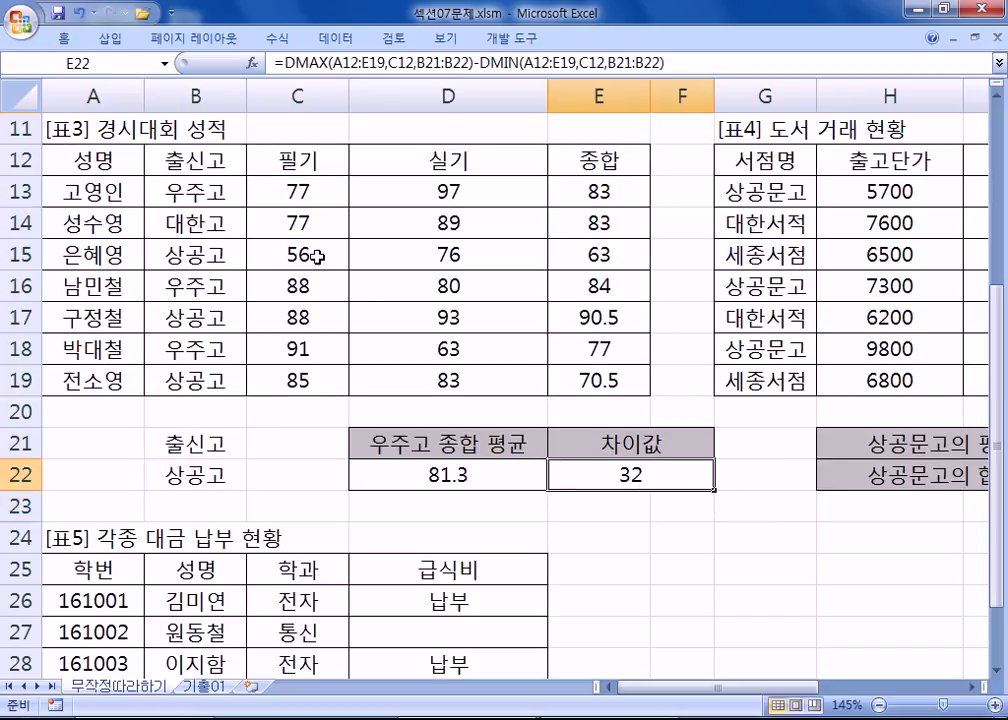
pyautogui.click(311, 350)
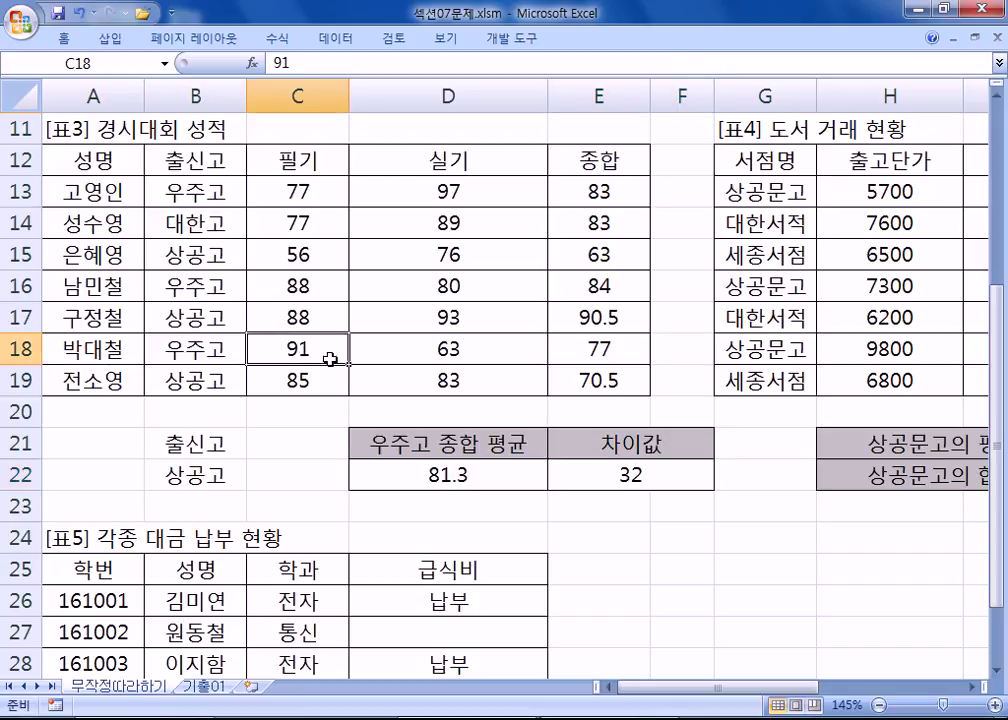
pyautogui.click(329, 260)
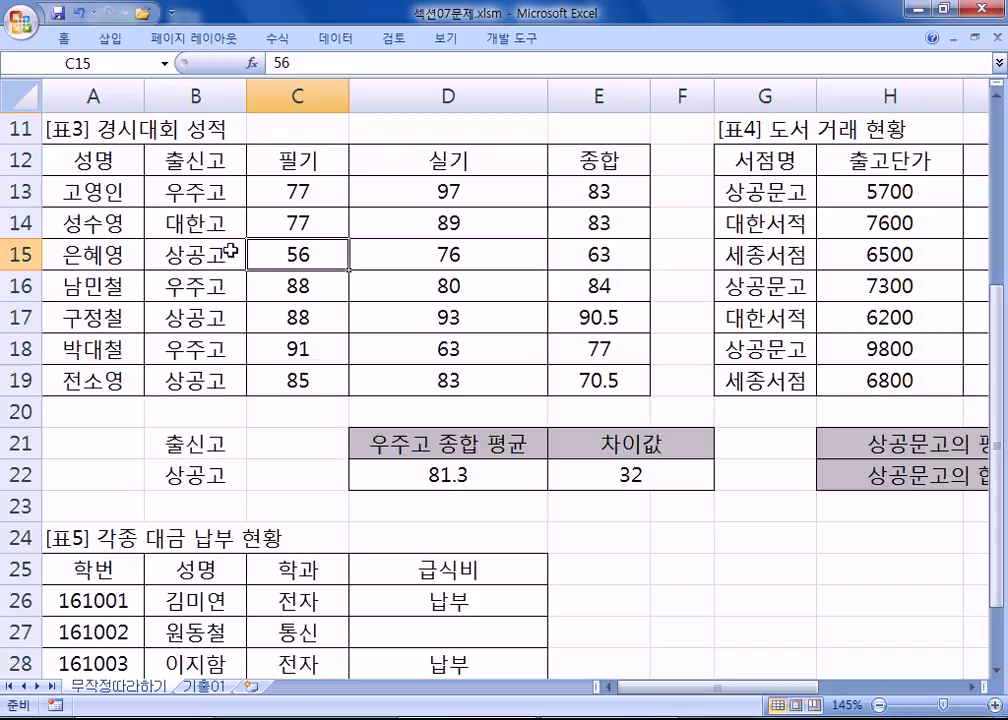
pyautogui.keyDown('ctrl'); pyautogui.click(270, 317); pyautogui.keyUp('ctrl')
pyautogui.keyDown('ctrl'); pyautogui.click(282, 382); pyautogui.keyUp('ctrl')
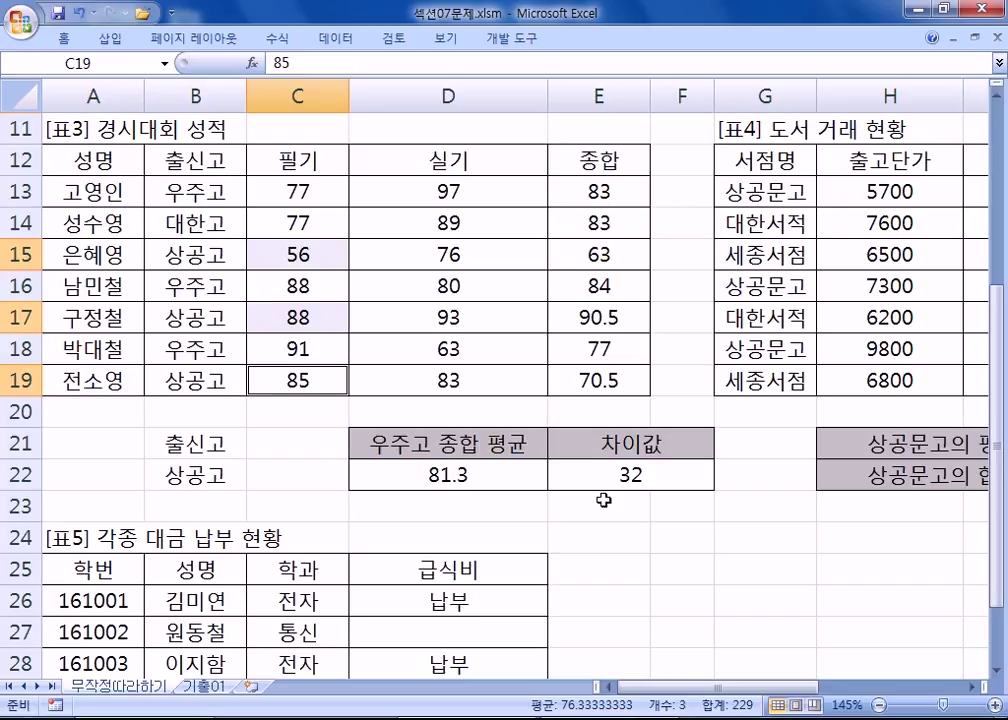
pyautogui.click(572, 477)
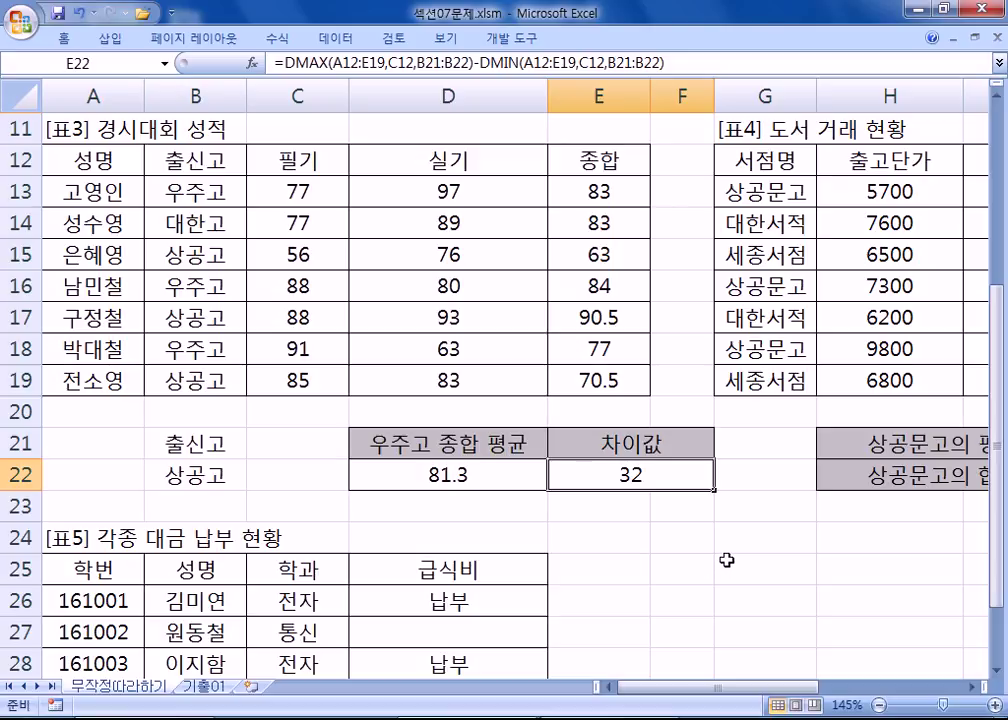
# Step: Start a DAVERAGE formula in the 상공문고의 평균금액 cell J21 with database G12:J19
pyautogui.moveTo(722, 686); pyautogui.dragTo(868, 688)
pyautogui.click(542, 451)
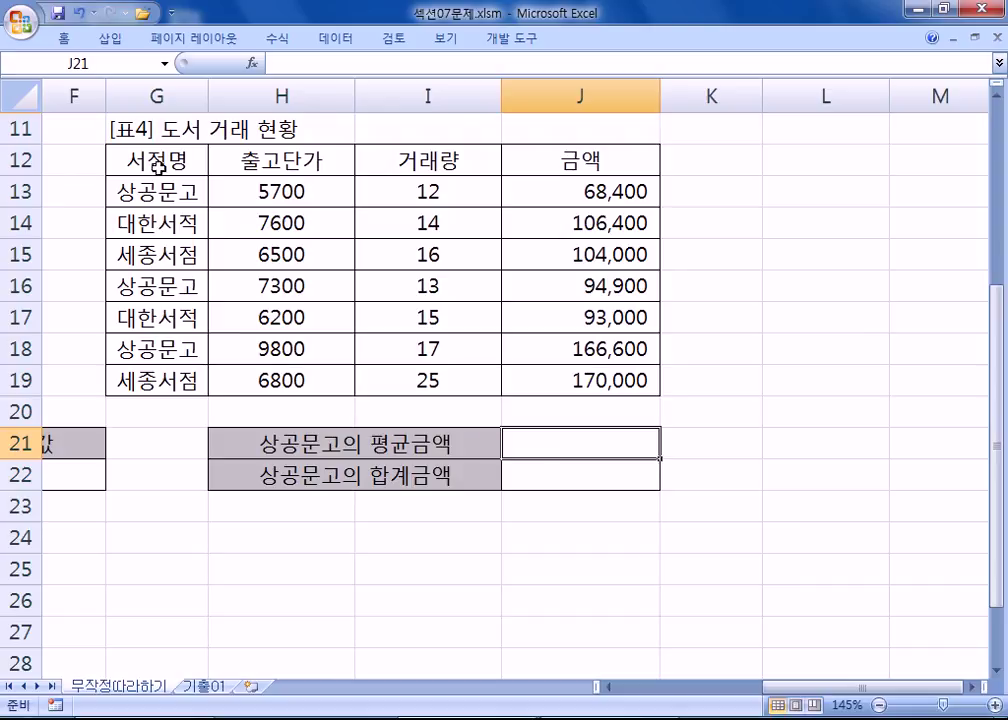
pyautogui.moveTo(128, 157); pyautogui.dragTo(163, 190)
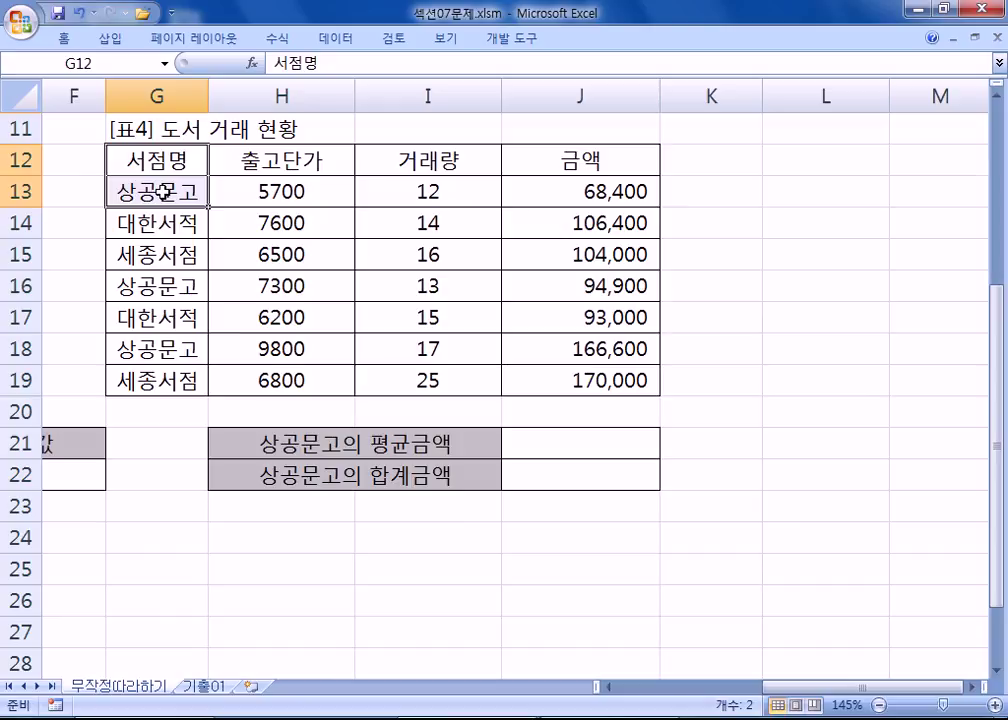
pyautogui.click(600, 452)
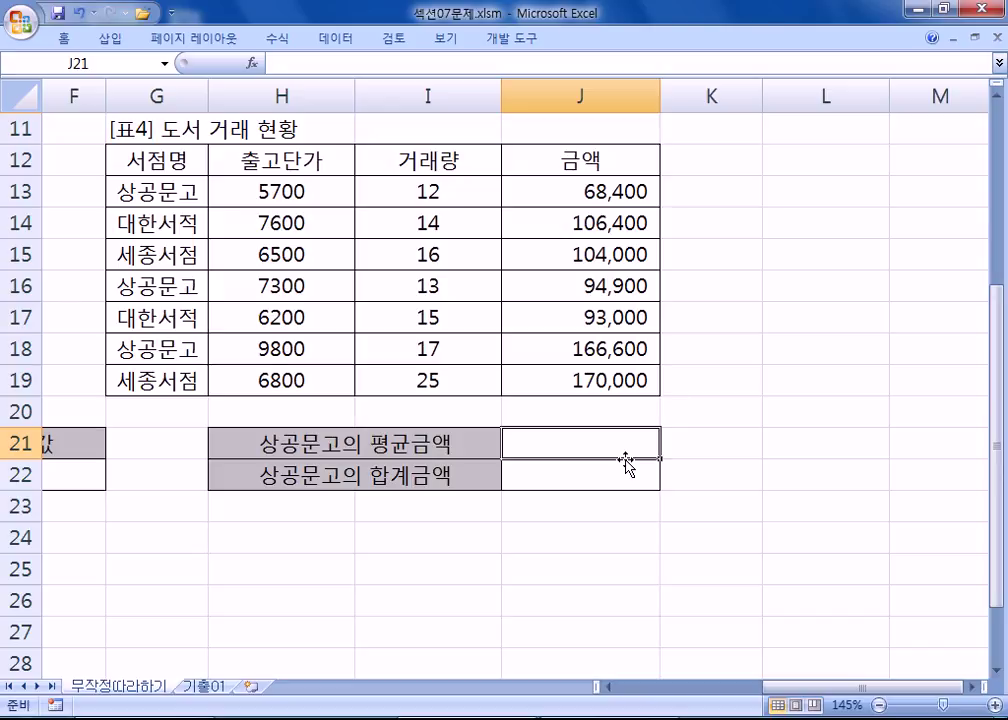
pyautogui.write('=₩')
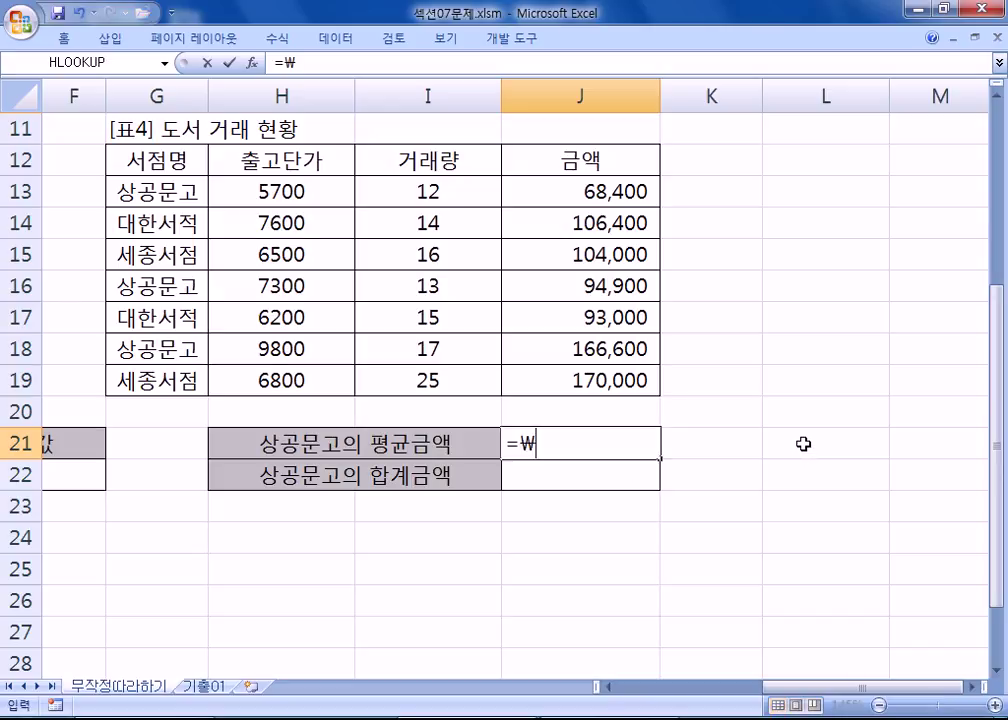
pyautogui.press('Escape')
pyautogui.write('=D')
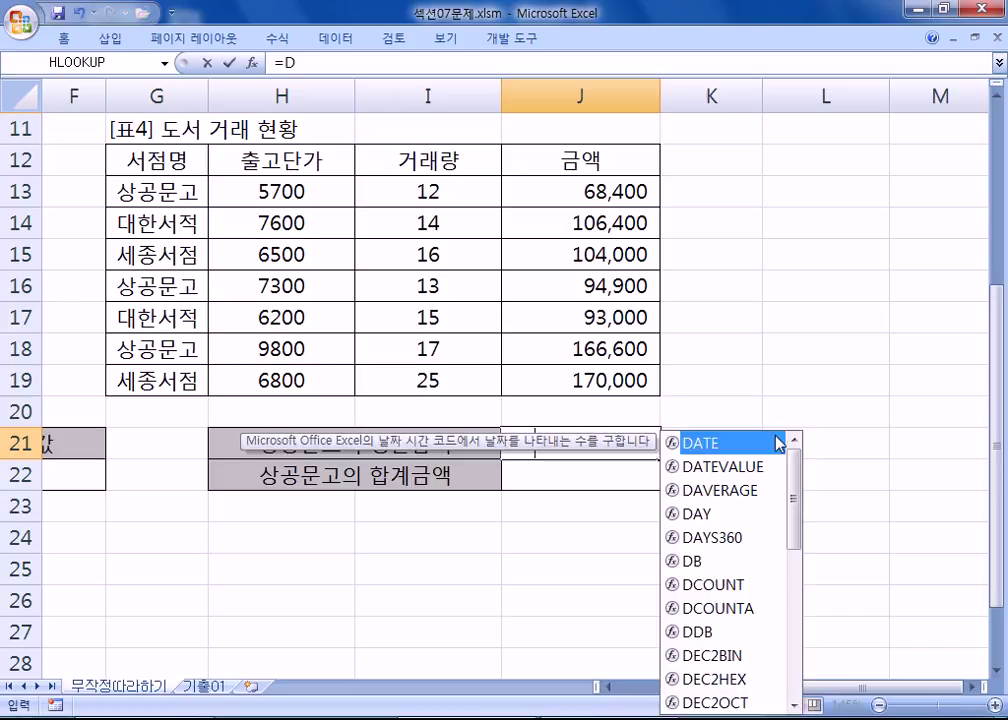
pyautogui.write('AV')
pyautogui.press('Tab')
pyautogui.moveTo(157, 160); pyautogui.dragTo(584, 382)
pyautogui.write(',')
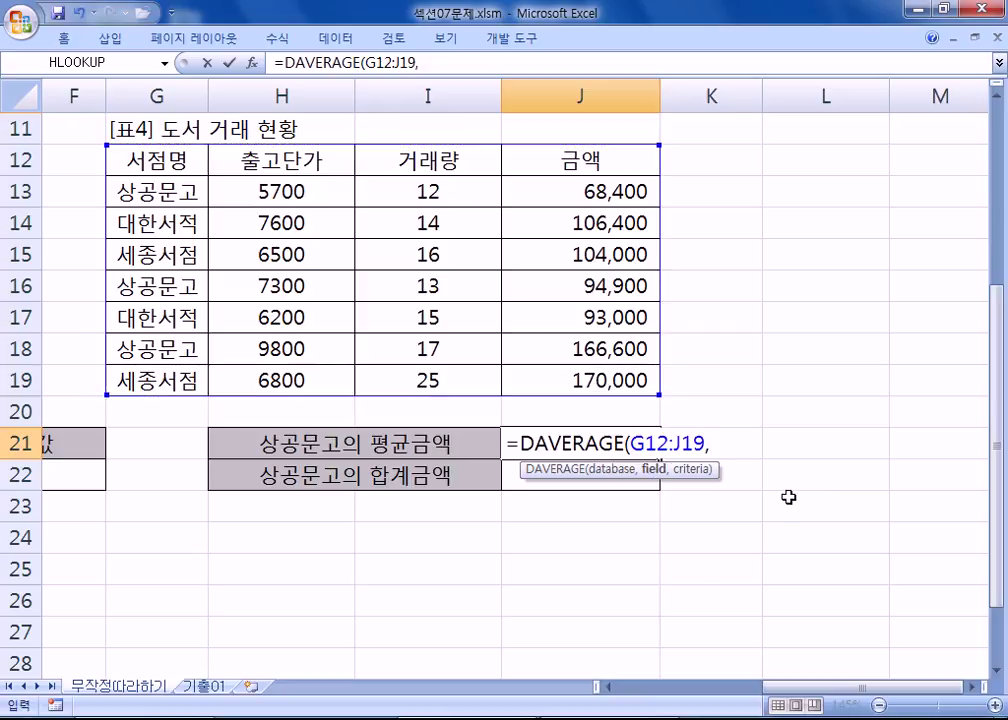
# Step: Complete the J21 DAVERAGE formula with field J12 and criteria G12:G13, and enter it
pyautogui.click(592, 161)
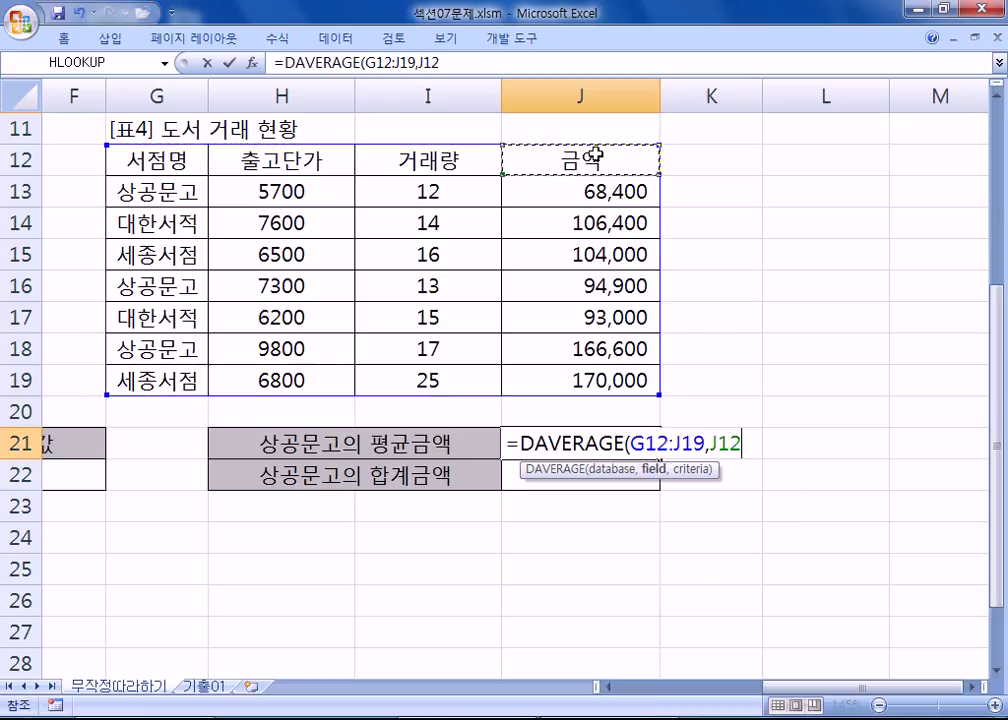
pyautogui.write(',')
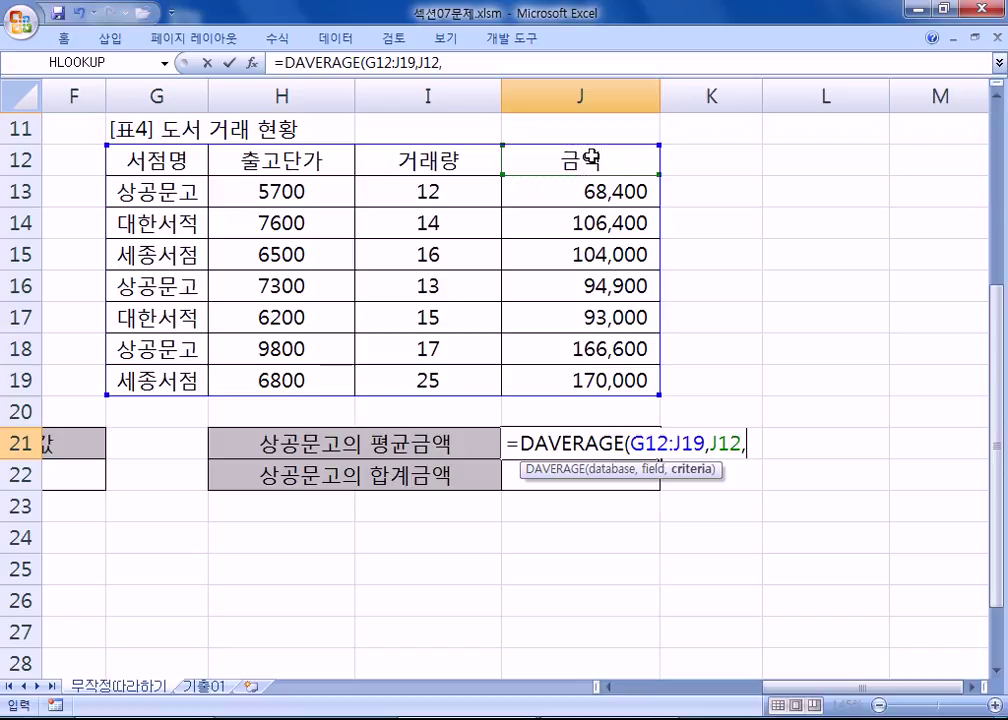
pyautogui.moveTo(196, 163); pyautogui.dragTo(196, 195)
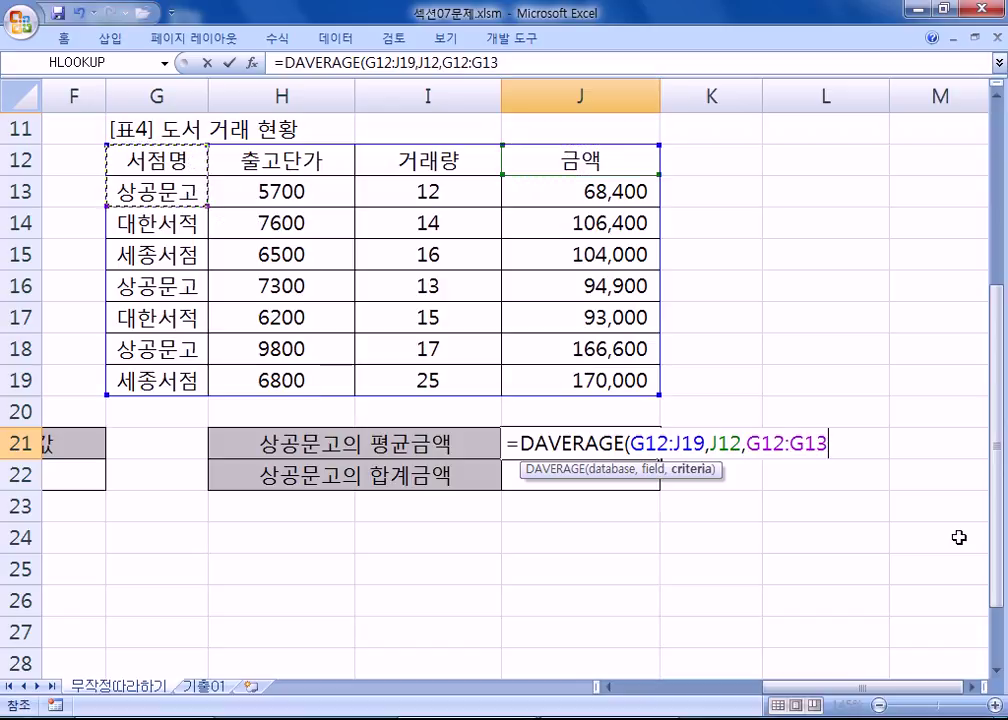
pyautogui.press('Return')
pyautogui.click(613, 450)
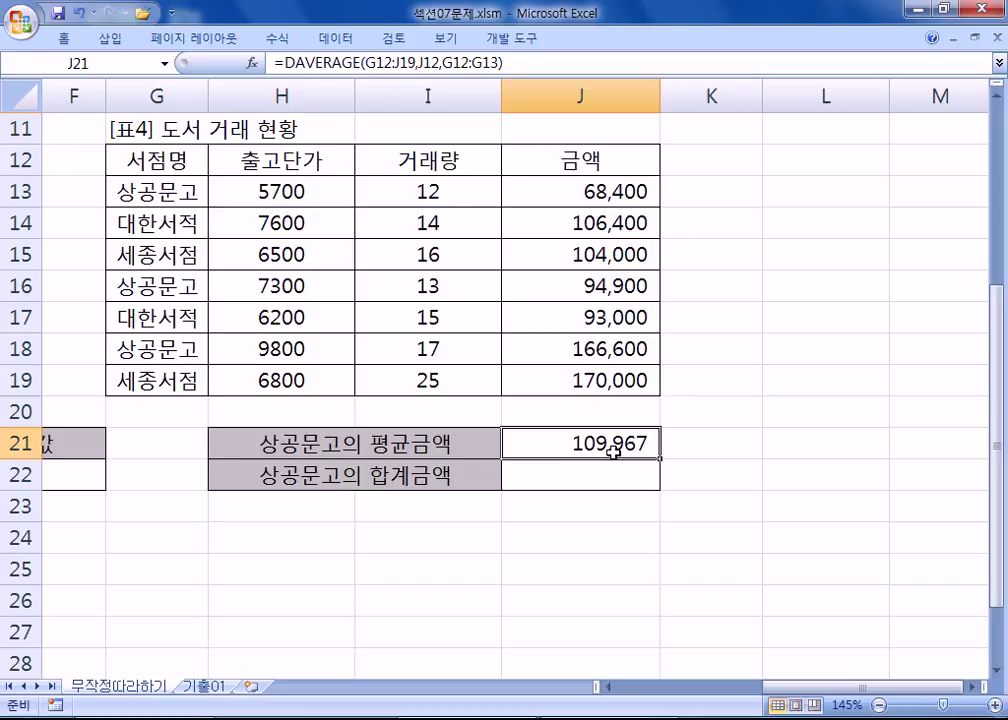
# Step: Start a DSUM formula in the 상공문고의 합계금액 cell J22 with database G12:J19
pyautogui.click(580, 478)
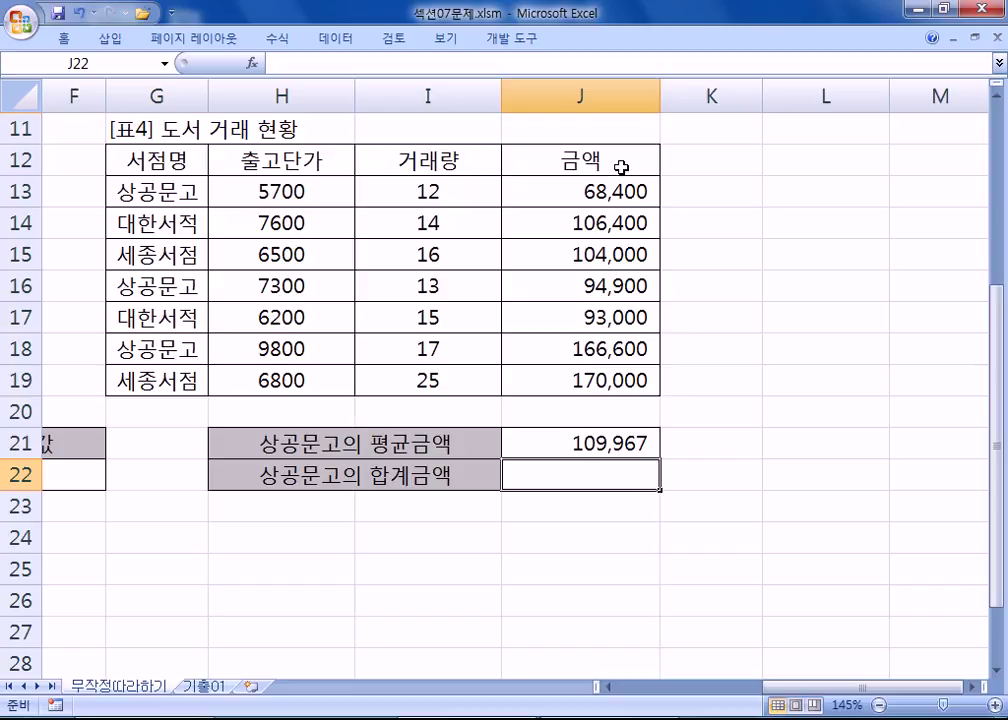
pyautogui.write('=DSUM')
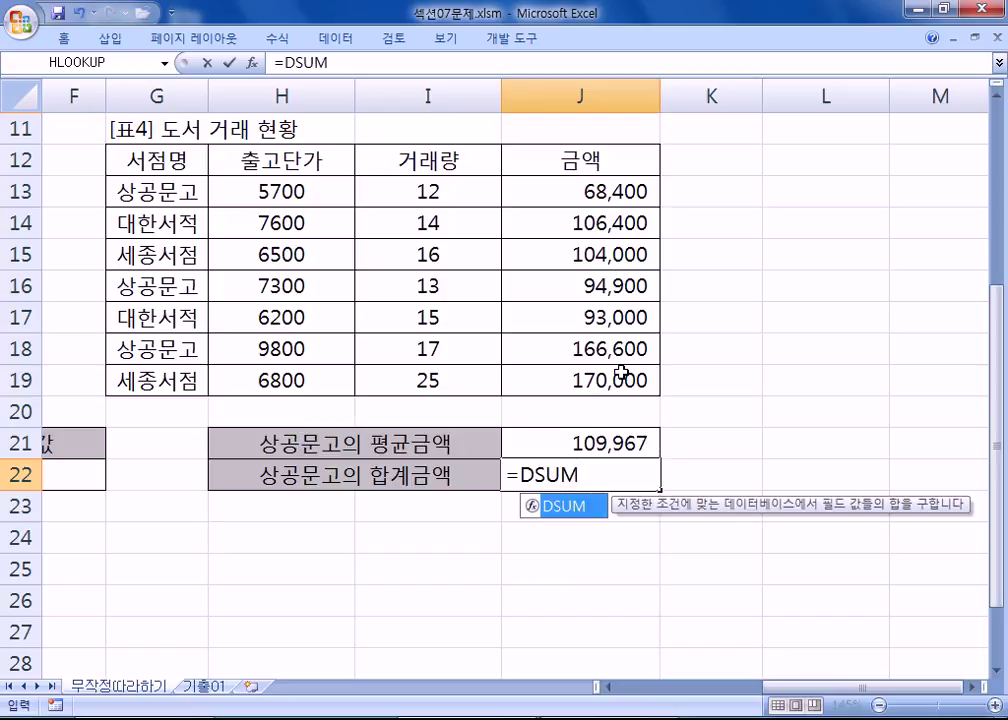
pyautogui.write('(')
pyautogui.moveTo(151, 160); pyautogui.dragTo(650, 380)
pyautogui.write('L,')
pyautogui.press('BackSpace')
pyautogui.press('BackSpace')
pyautogui.write(',')
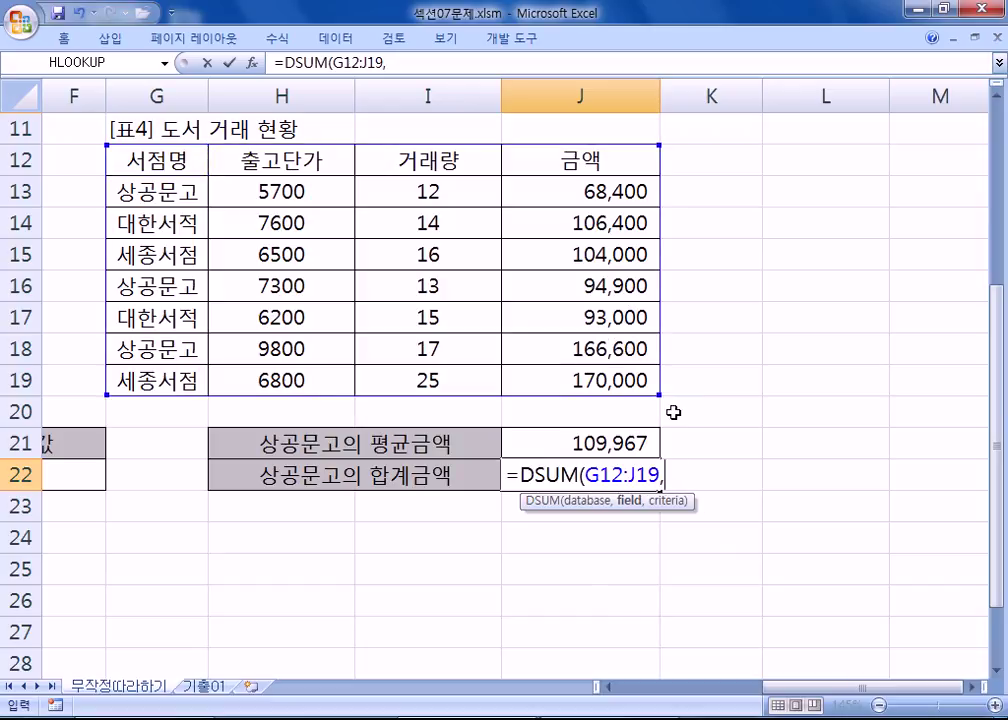
# Step: Complete the J22 DSUM formula with field J12 and criteria G12:G13, and enter it
pyautogui.click(592, 160)
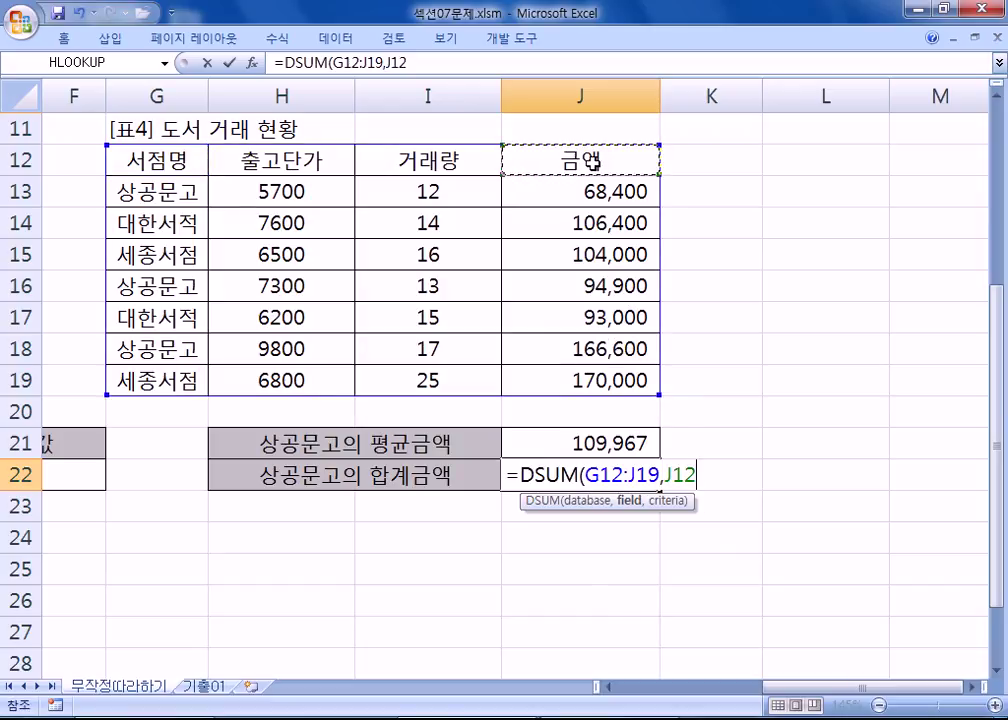
pyautogui.write(',')
pyautogui.moveTo(166, 150); pyautogui.dragTo(175, 196)
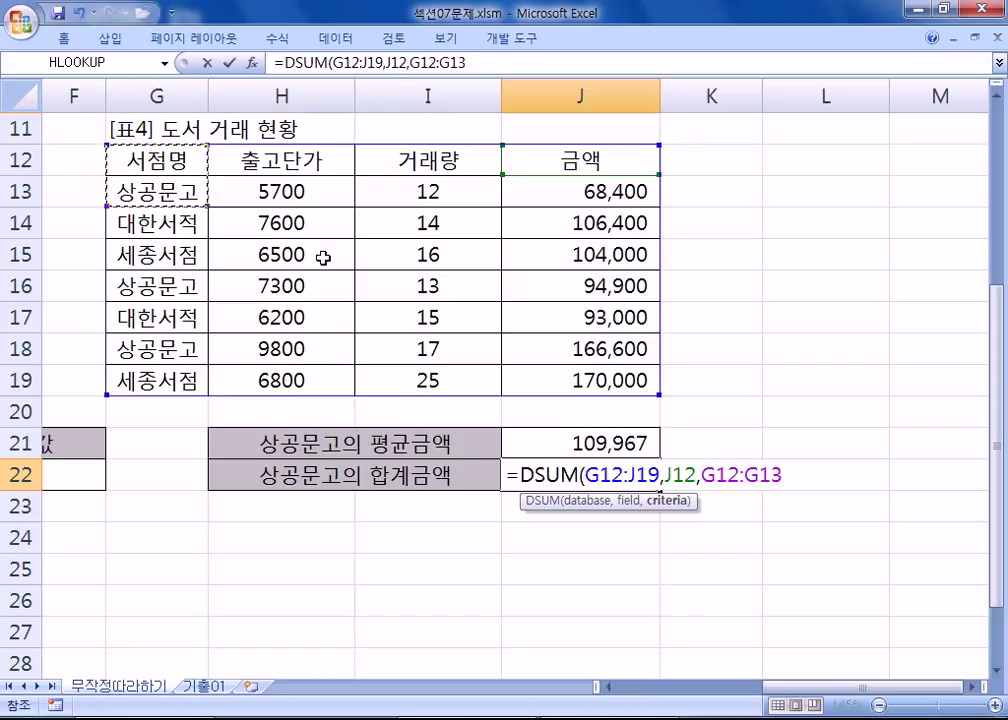
pyautogui.press('Return')
pyautogui.click(595, 474)
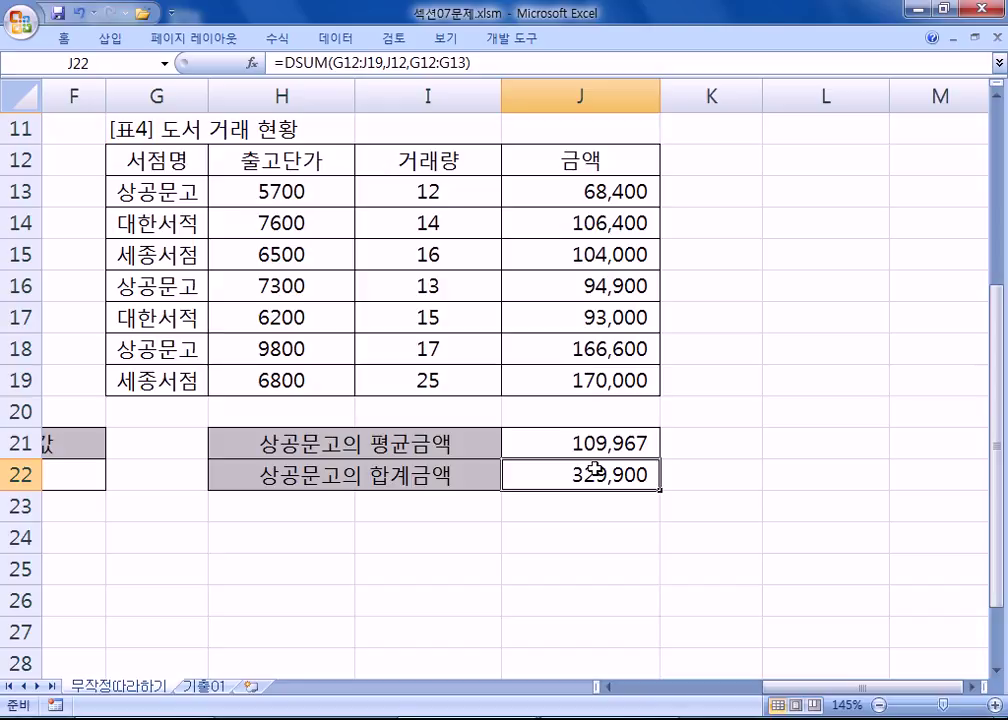
# Step: Start a DCOUNTA formula in cell D32 below [표5] with database A25:D31
pyautogui.press('Home')
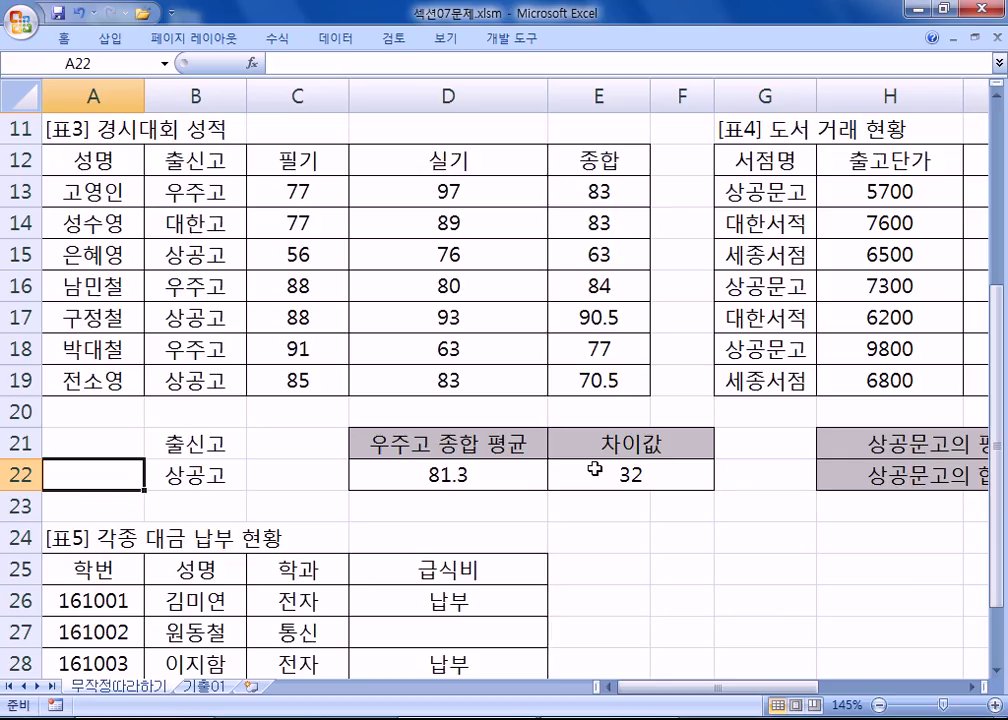
pyautogui.scroll(-4, 594, 468)
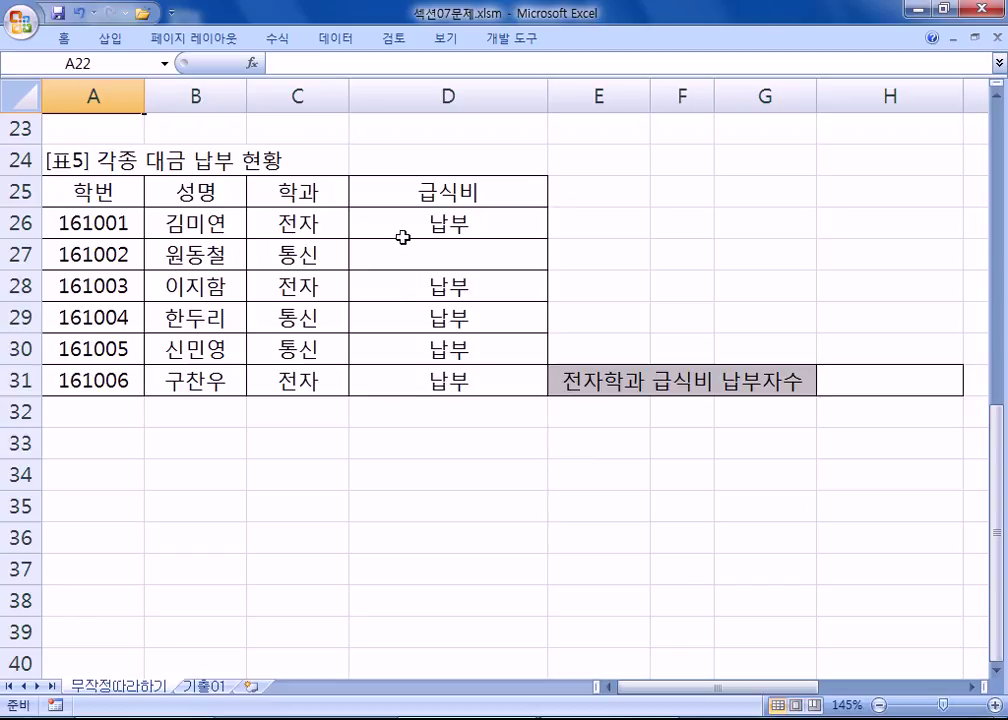
pyautogui.click(305, 202)
pyautogui.moveTo(305, 202); pyautogui.dragTo(303, 226)
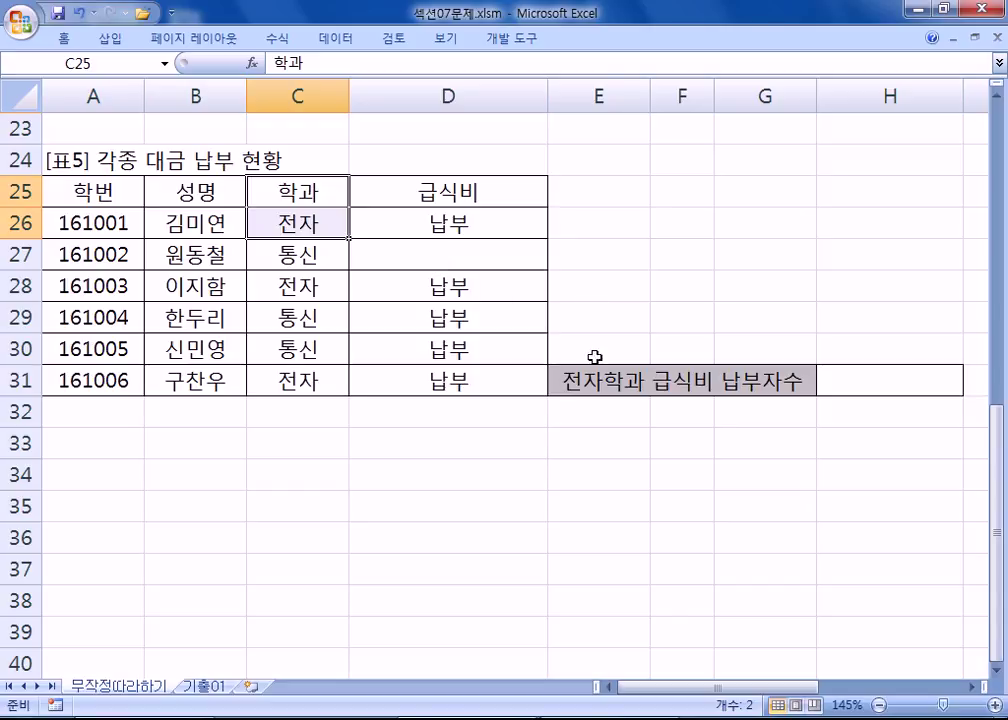
pyautogui.click(414, 414)
pyautogui.write('=')
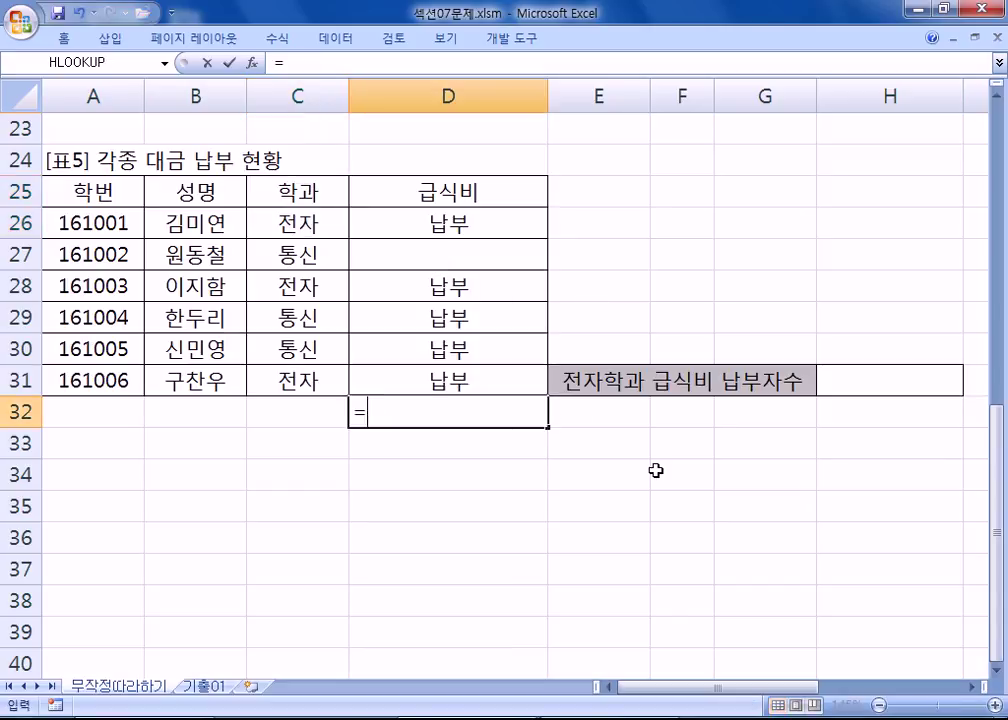
pyautogui.write('DCO')
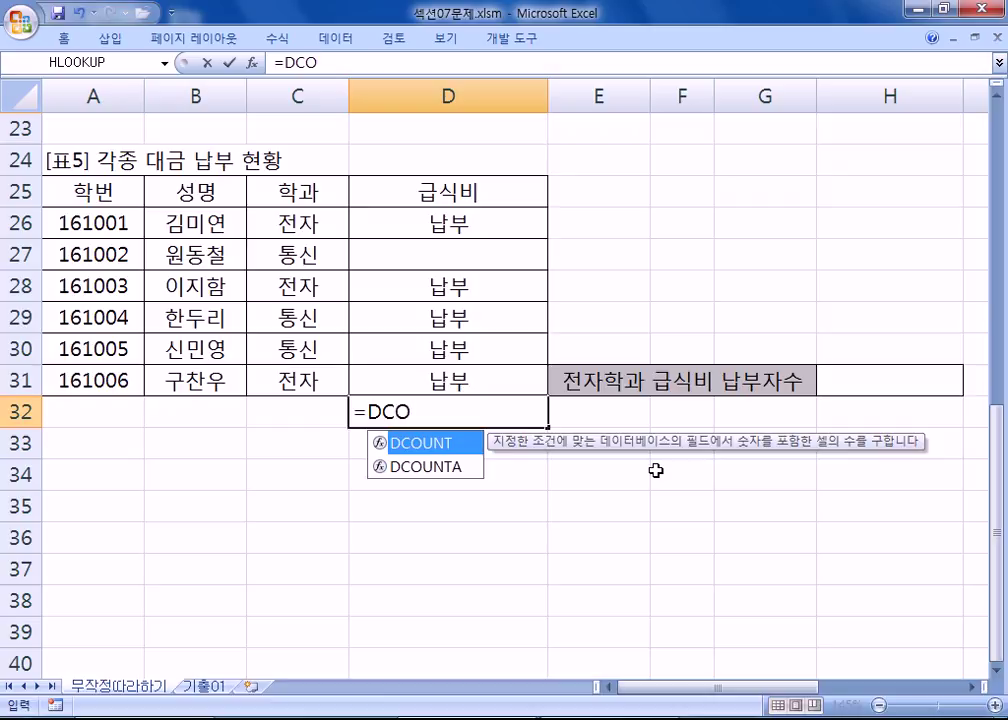
pyautogui.write('UNTA(')
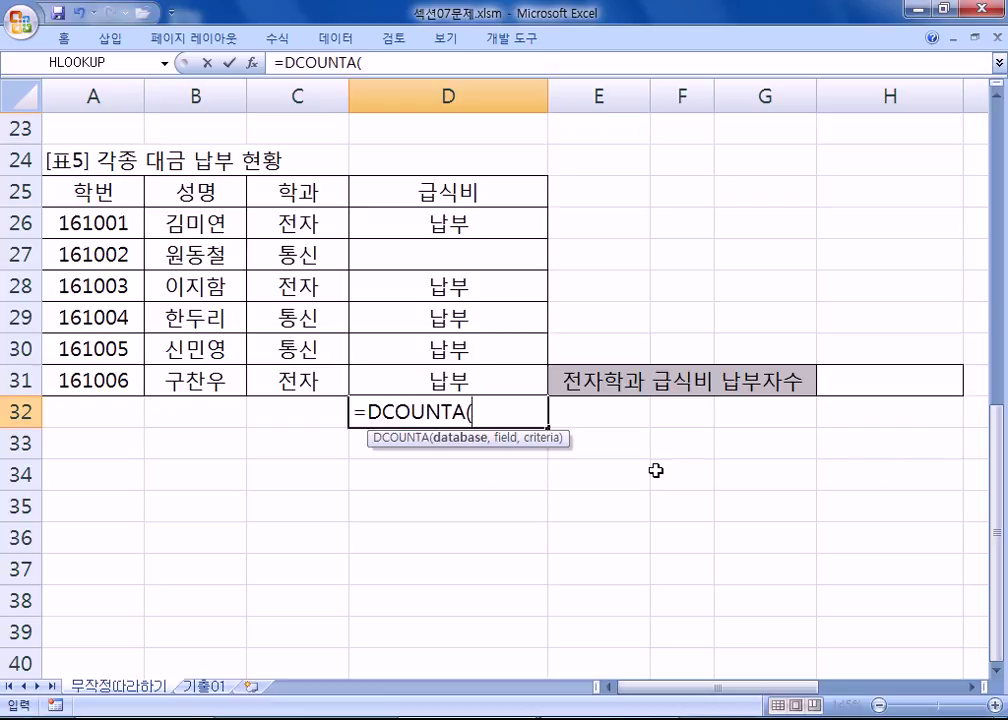
pyautogui.moveTo(104, 189); pyautogui.dragTo(440, 378)
pyautogui.write(',')
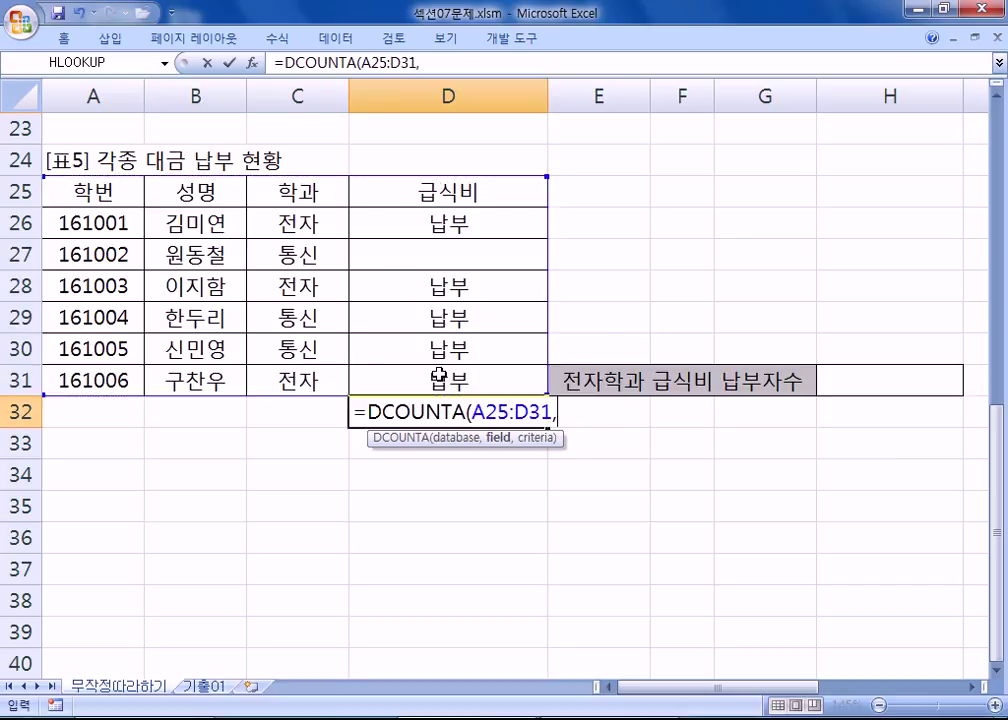
# Step: Complete the D32 DCOUNTA formula with field D25 and criteria C25:C26, and enter it
pyautogui.click(444, 188)
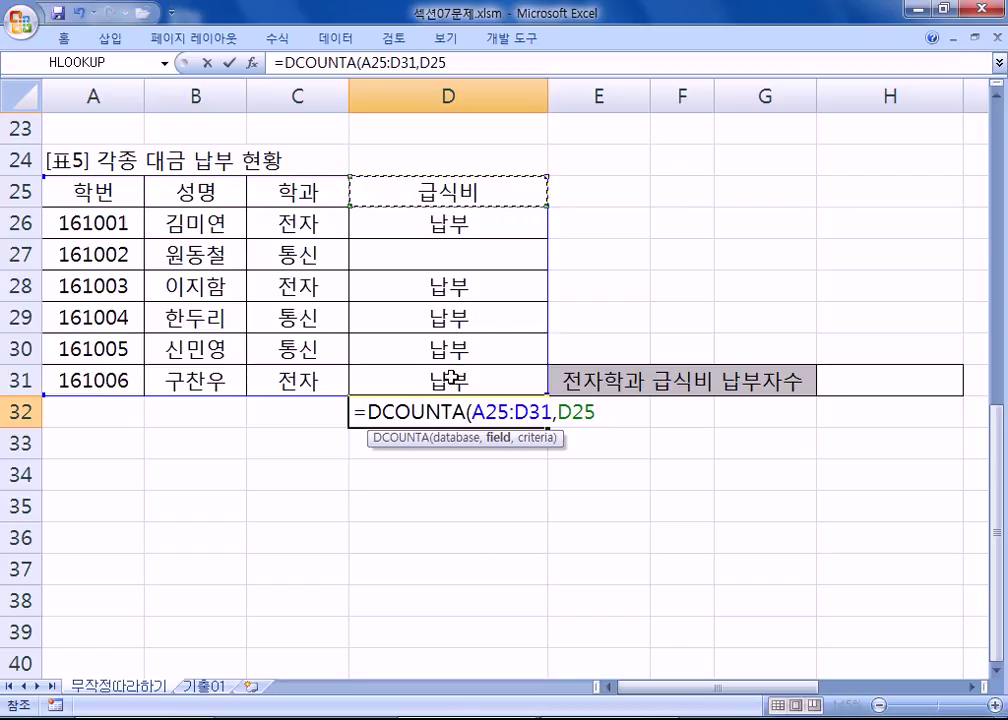
pyautogui.write(',')
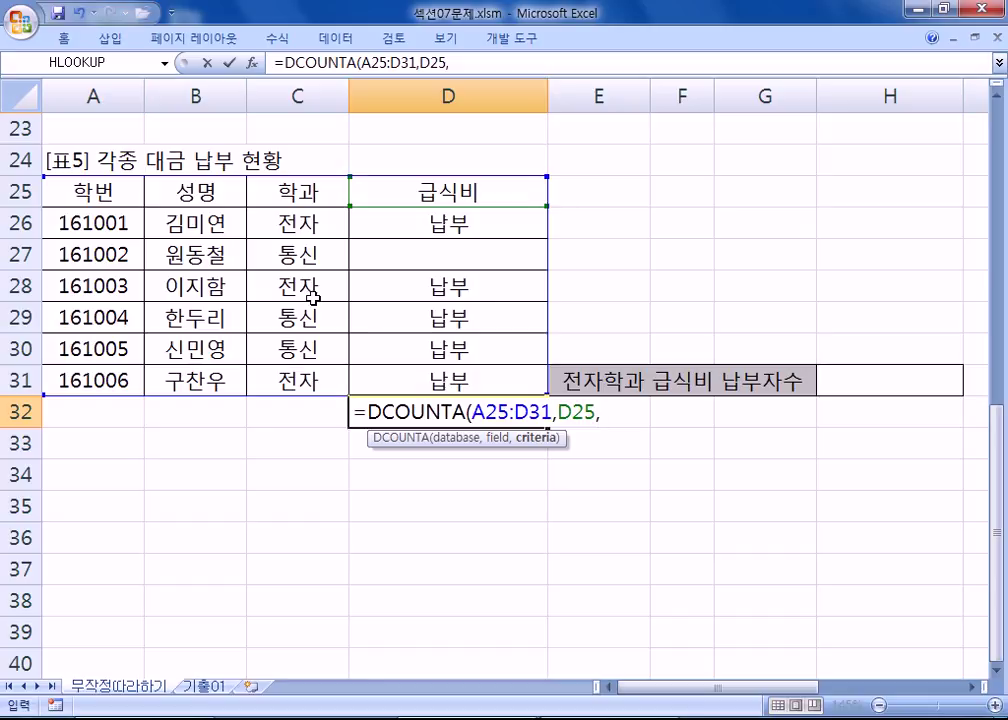
pyautogui.moveTo(292, 198); pyautogui.dragTo(292, 224)
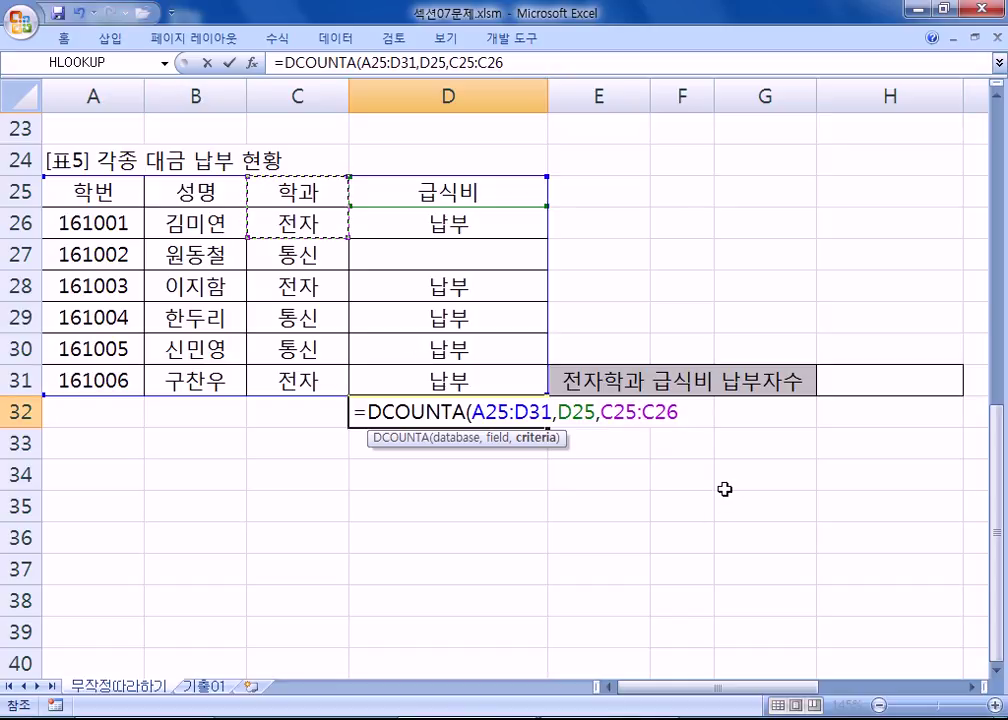
pyautogui.write(')')
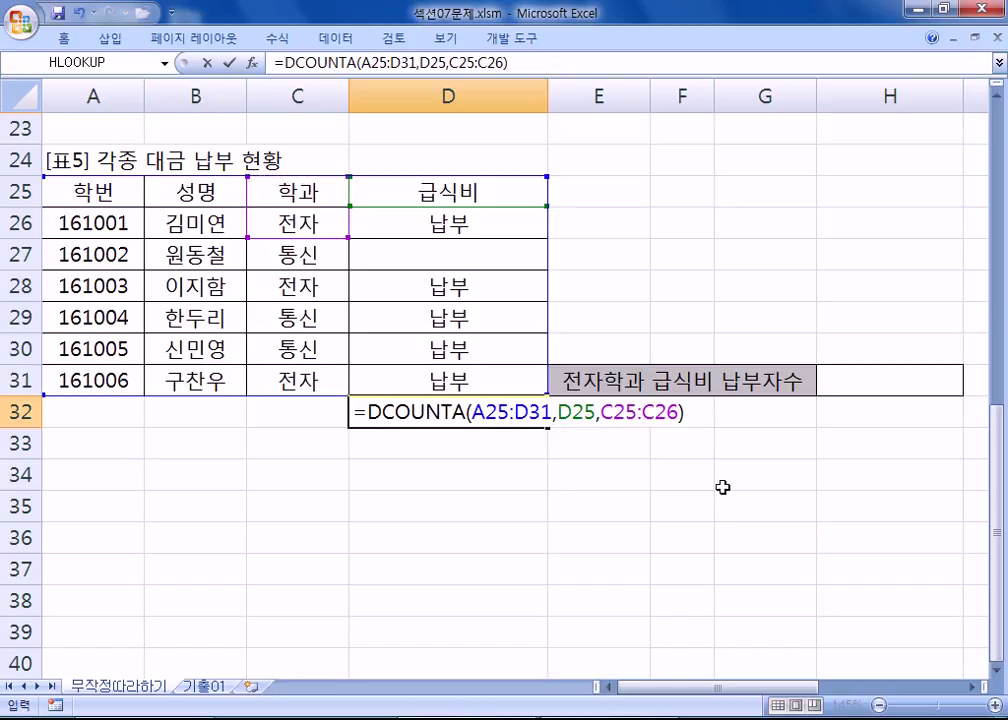
pyautogui.press('Return')
# Step: Append &"명" to the DCOUNTA formula in D32
pyautogui.press('Up')
pyautogui.press('F2')
pyautogui.write('&"며ㅇ"')
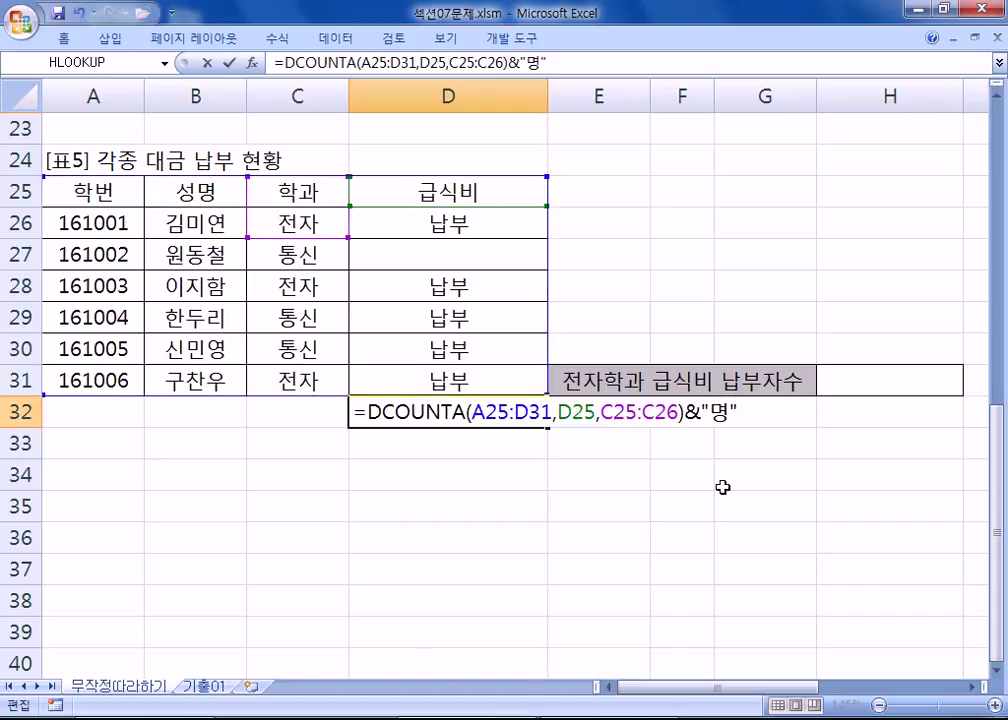
pyautogui.press('Return')
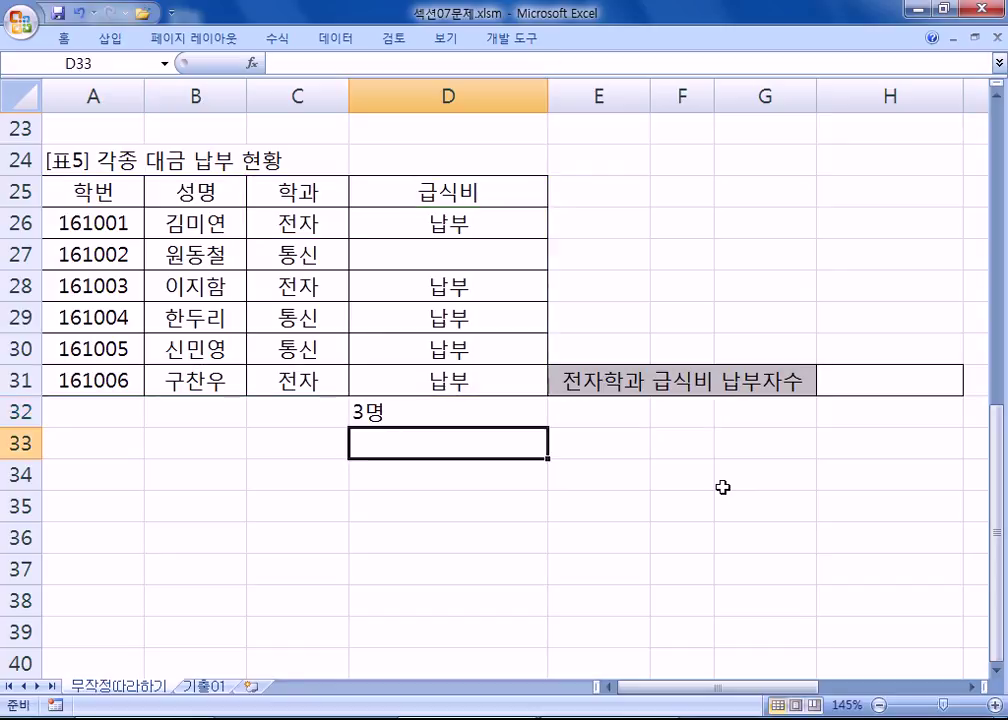
# Step: Copy the formula text of D32 unchanged into the 전자학과 급식비 납부자수 cell H31 and enter it
pyautogui.press('Up')
pyautogui.press('F2')
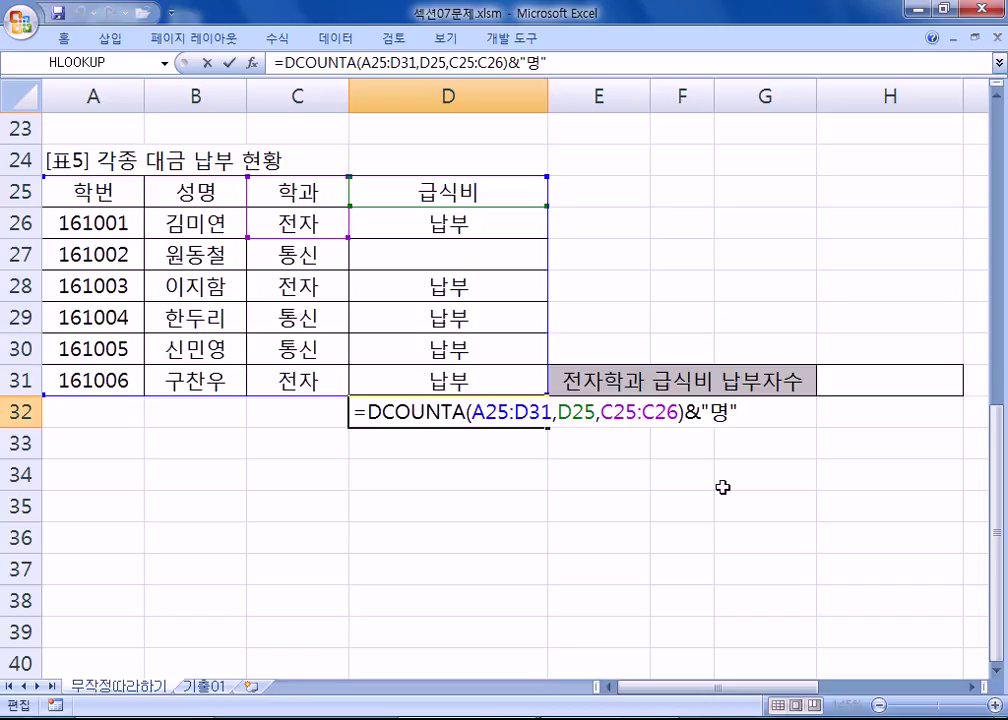
pyautogui.hotkey('shift', 'Home')
pyautogui.hotkey('ctrl', 'c')
pyautogui.press('Escape')
pyautogui.press('Up')
pyautogui.press('Right')
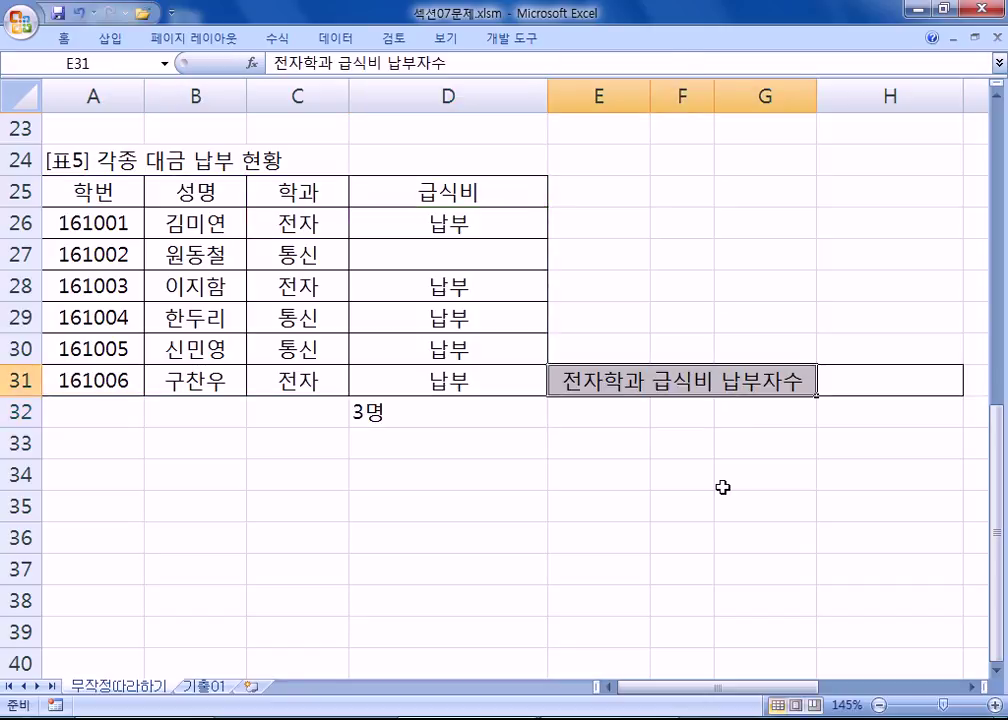
pyautogui.press('Right')
pyautogui.press('F2')
pyautogui.hotkey('ctrl', 'v')
pyautogui.press('Return')
pyautogui.press('Up')
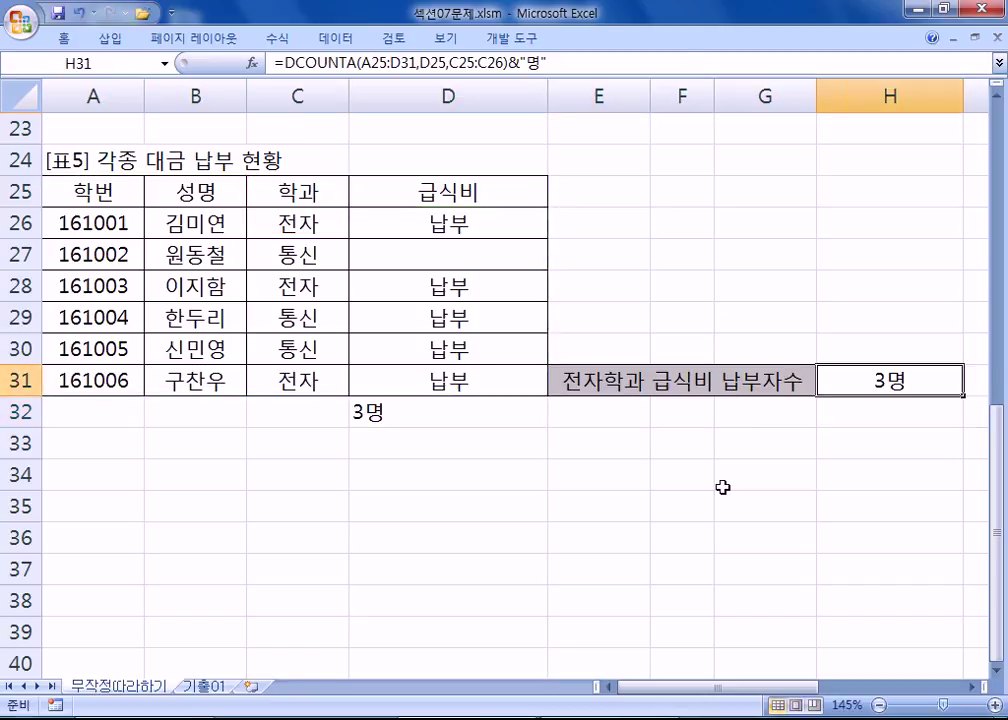
# Step: Compare the formulas in D32 and H31, including the cell references in D32
pyautogui.click(470, 411)
pyautogui.click(877, 382)
pyautogui.doubleClick(494, 432)
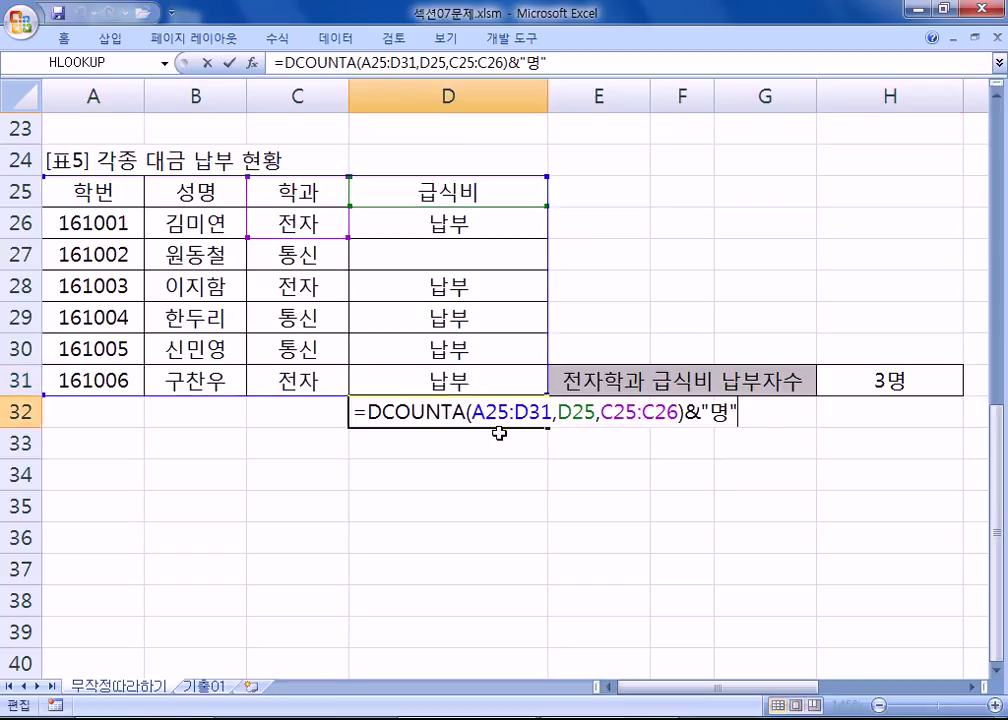
pyautogui.click(229, 62)
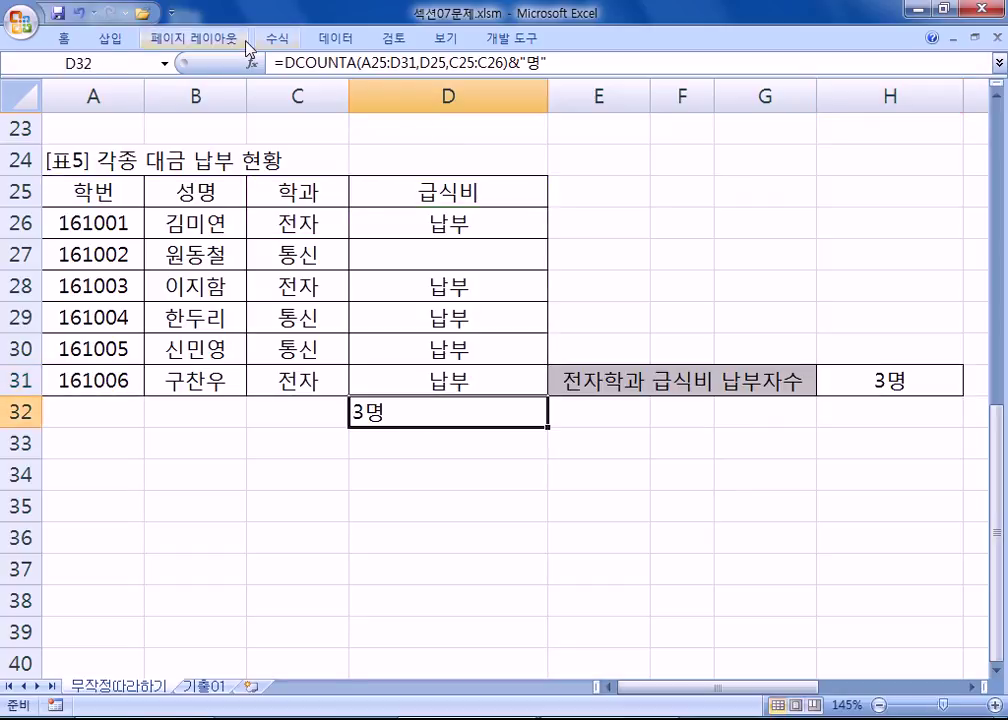
# Step: Centre the contents of D32 and review the references in its DCOUNTA formula
pyautogui.rightClick(448, 402)
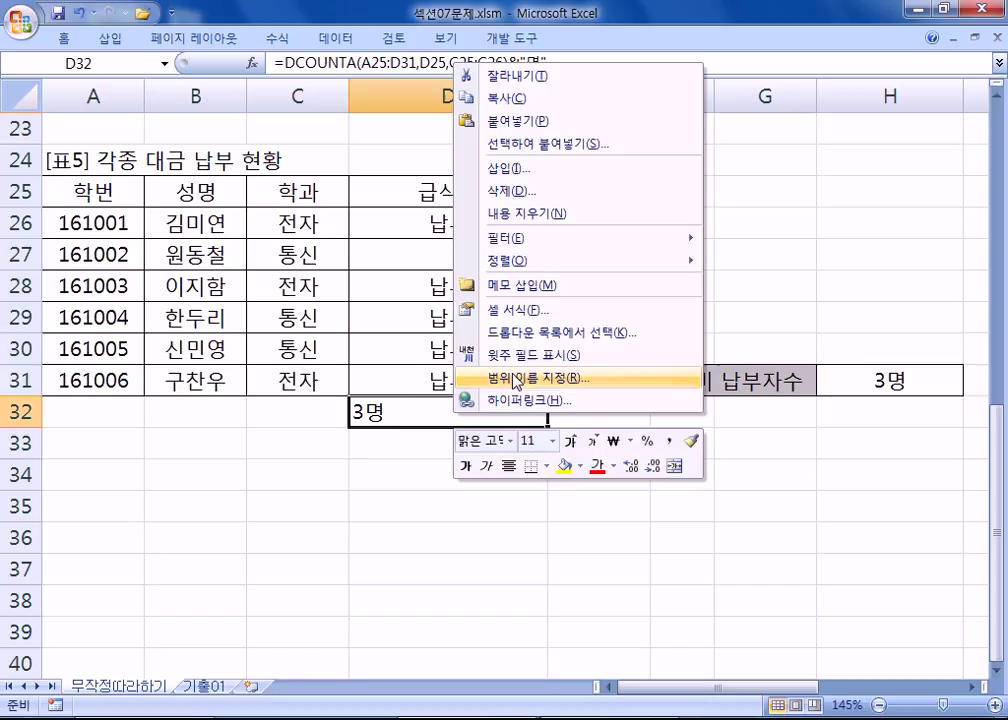
pyautogui.click(509, 466)
pyautogui.doubleClick(428, 424)
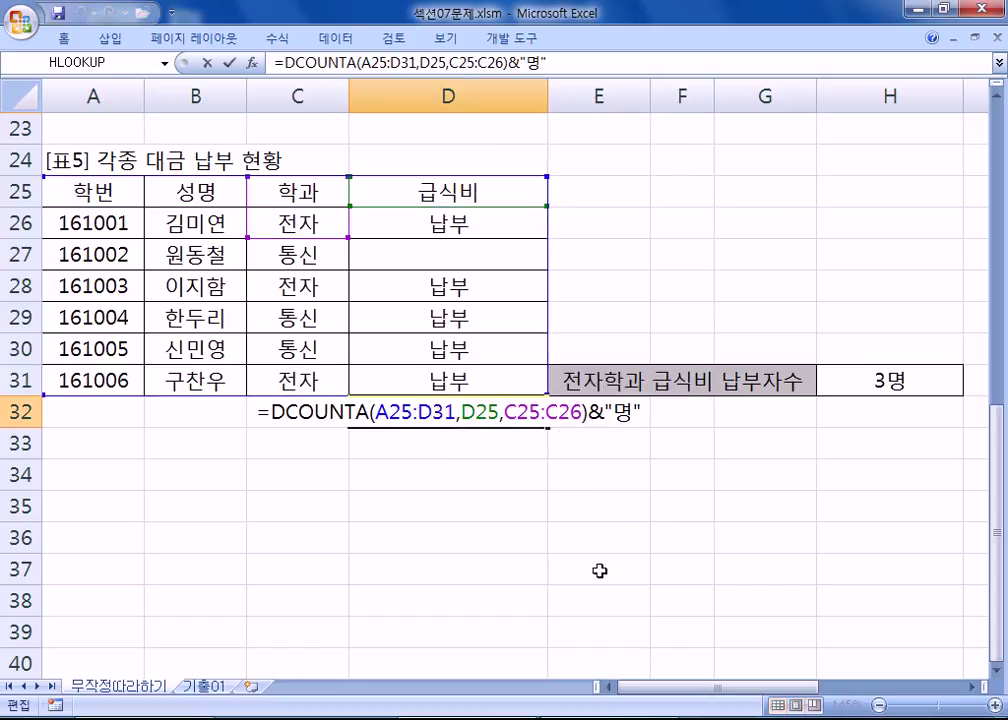
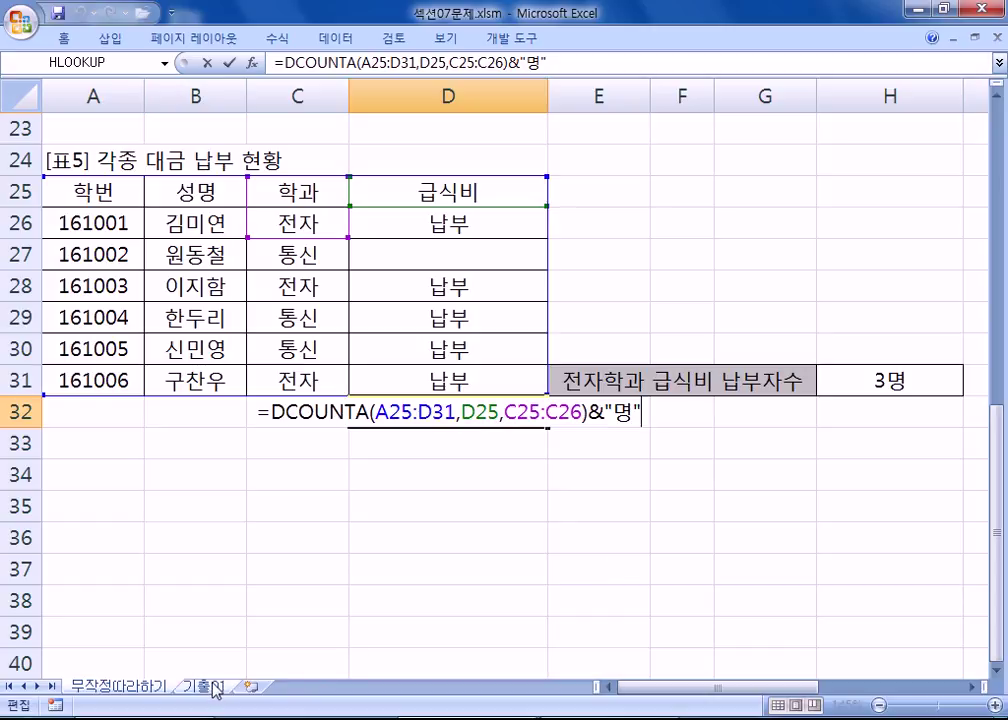
pyautogui.hotkey('ctrl', 'Return')
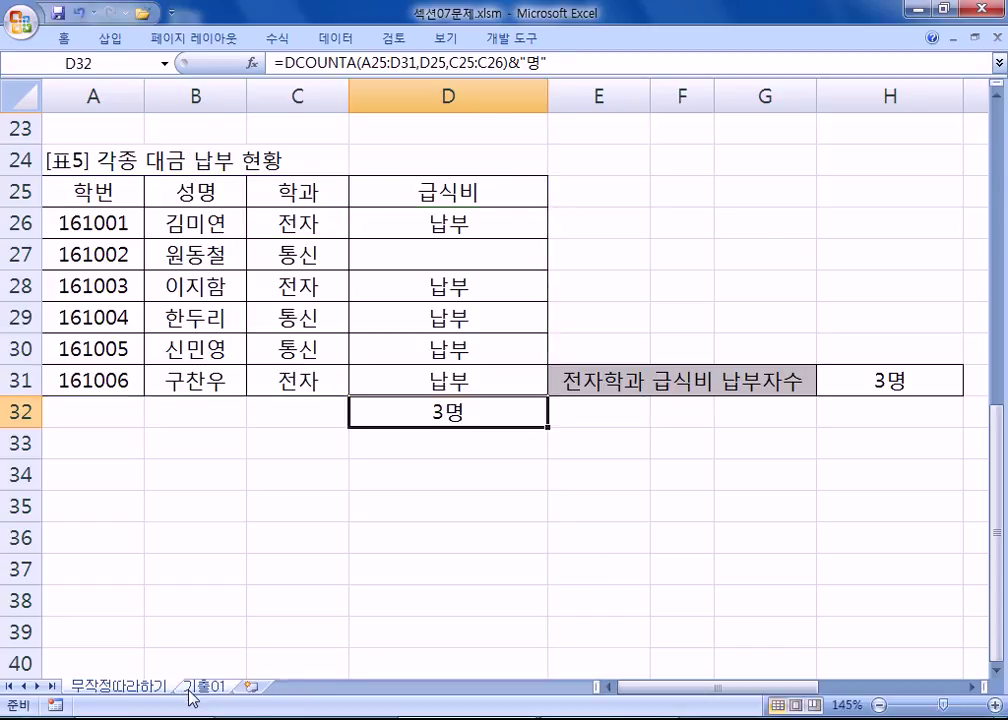
# Step: Open the 기출01 exercise sheet at 130% zoom
pyautogui.click(198, 688)
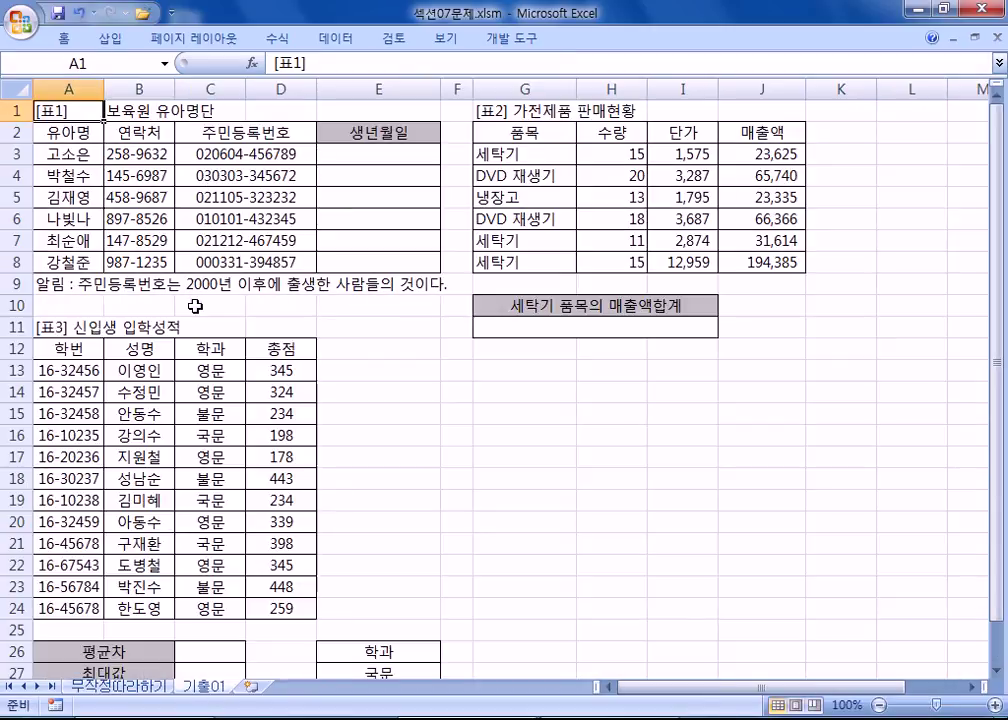
pyautogui.keyDown('ctrl'); pyautogui.scroll(3, 80, 220); pyautogui.keyUp('ctrl')
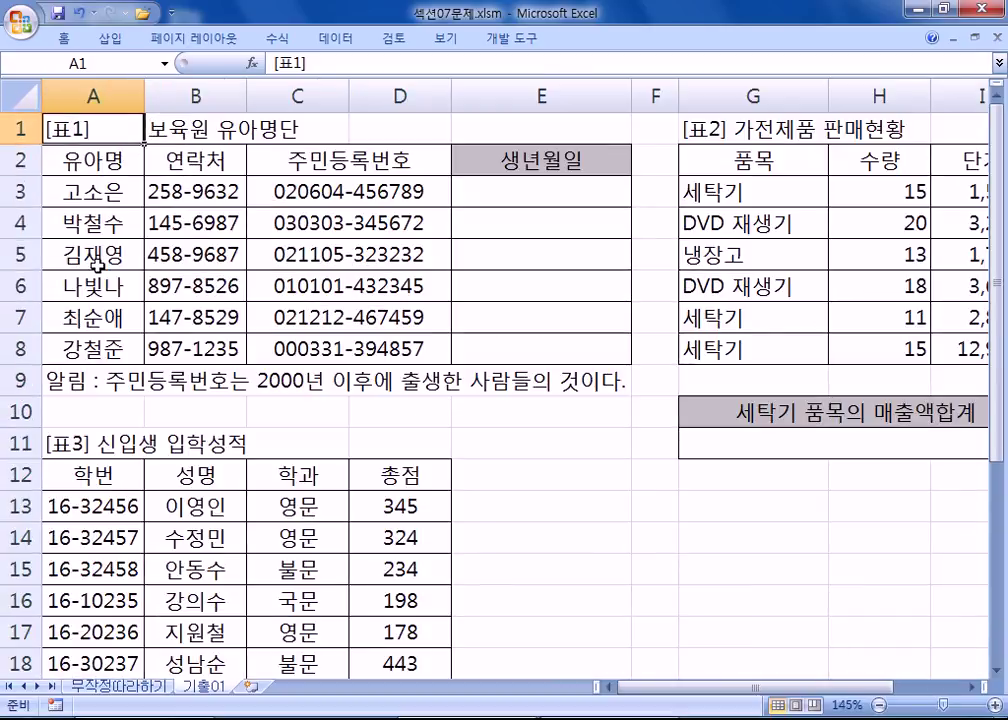
pyautogui.keyDown('ctrl'); pyautogui.scroll(-1, 97, 265); pyautogui.keyUp('ctrl')
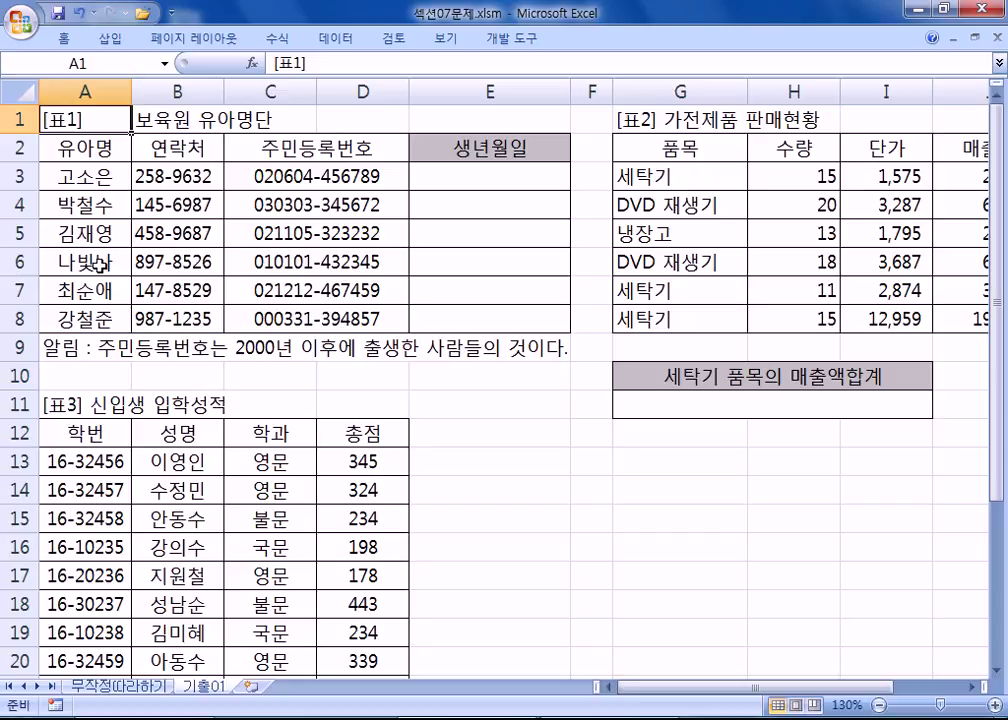
# Step: In the Notepad notes, leave a blank line and add the heading 98쪽) with a line 1) beneath it
pyautogui.press('Return')
pyautogui.press('Return')
pyautogui.write('98쪽)')
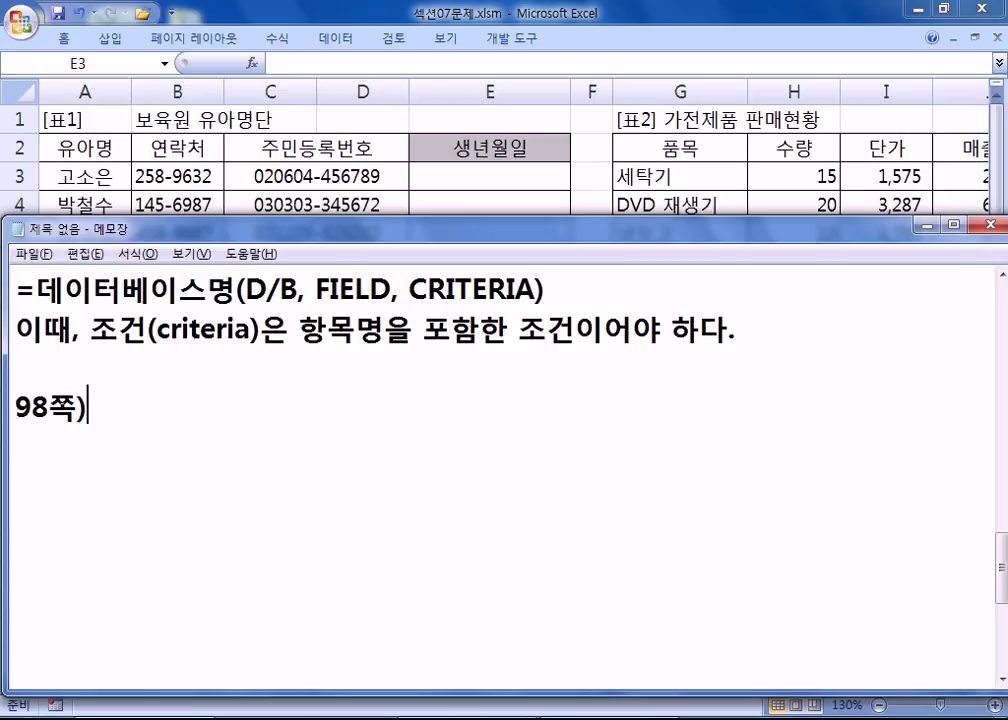
pyautogui.press('Return')
pyautogui.write('1)')
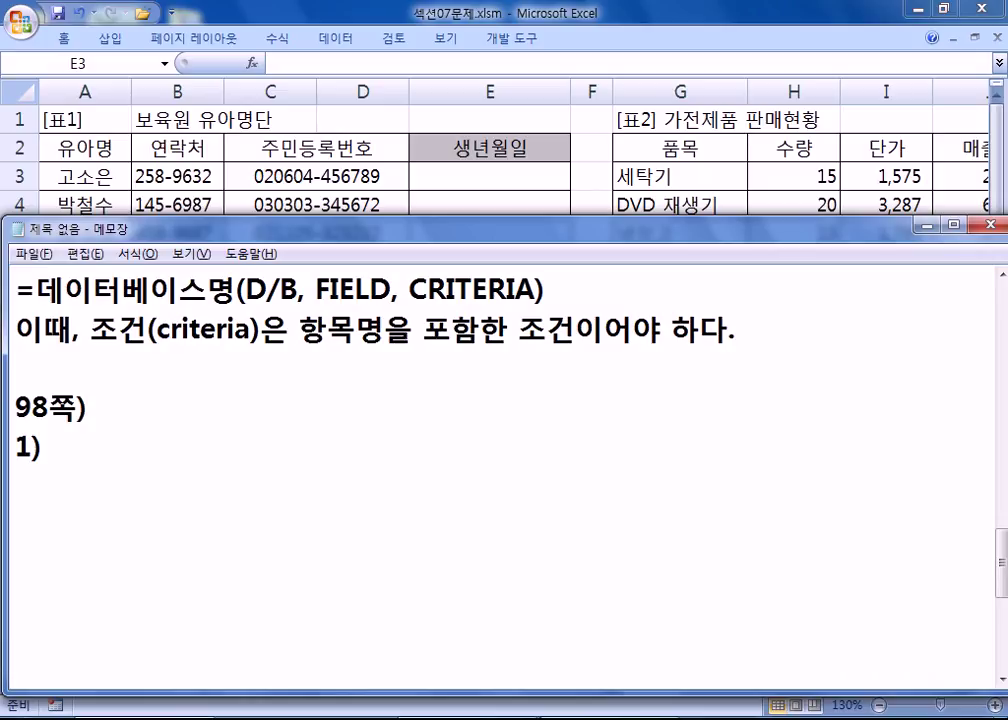
# Step: Copy the first 주민등록번호 value from C3 in Excel into line 1) of the Notepad notes, labelled "c3 :"
pyautogui.hotkey('alt', 'Tab')
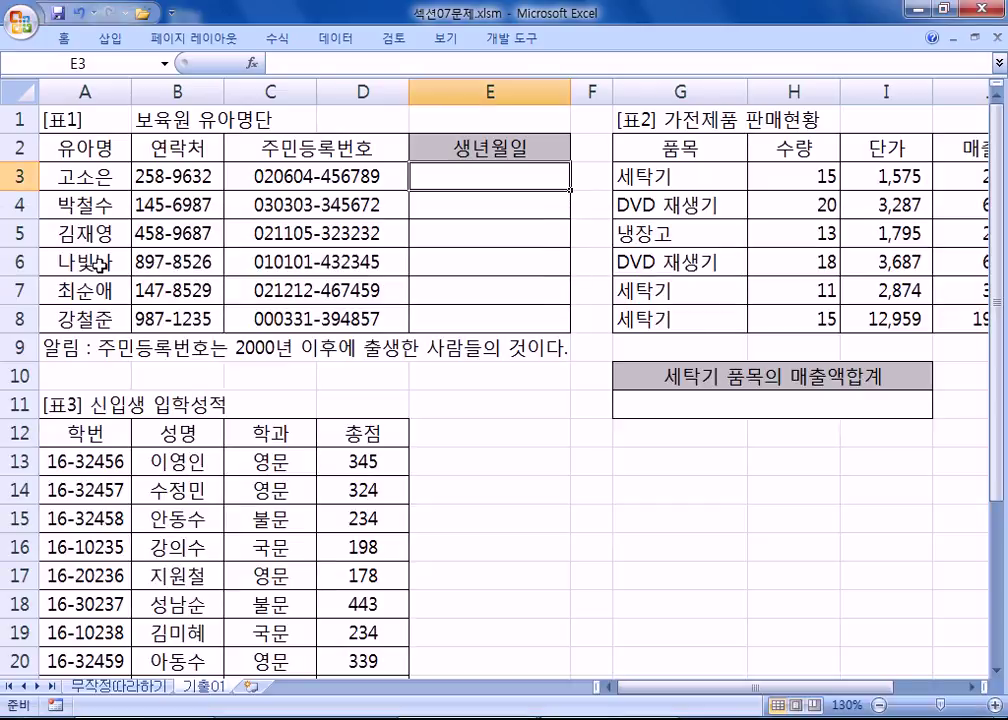
pyautogui.click(250, 175)
pyautogui.hotkey('ctrl', 'c')
pyautogui.hotkey('alt', 'Tab')
pyautogui.write('ㅊ')
pyautogui.press('BackSpace')
pyautogui.write('c3 :')
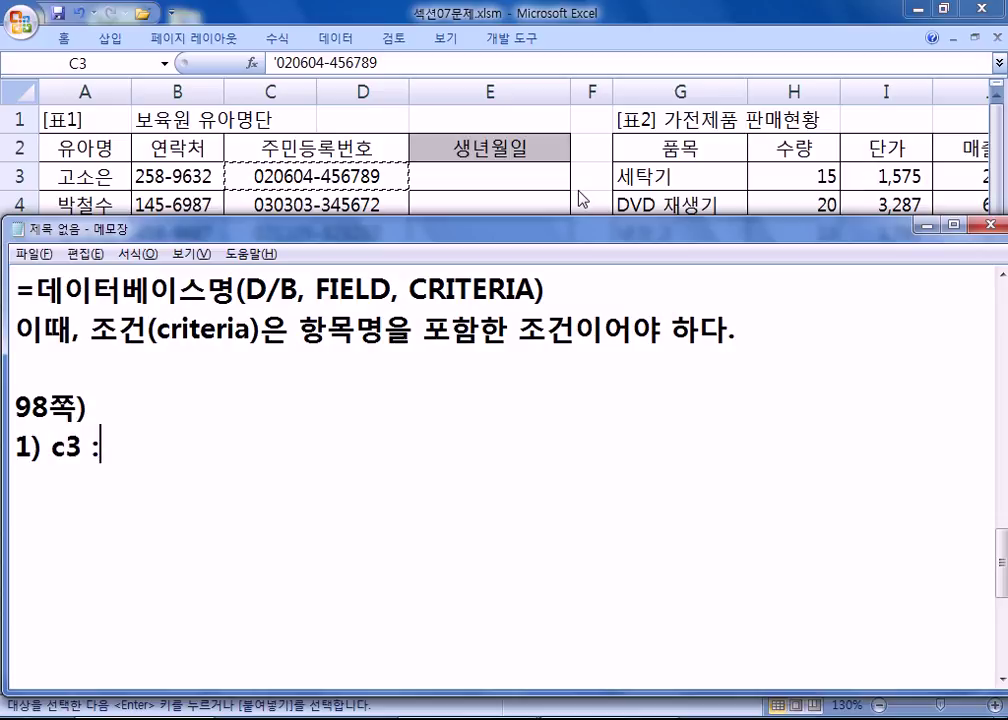
pyautogui.hotkey('ctrl', 'v')
# Step: Capitalise the label to C3 and append ">" with the matching date of birth in year-month-day form
pyautogui.press('Up')
pyautogui.press('Right')
pyautogui.press('Right')
pyautogui.press('Right')
pyautogui.write('C')
pyautogui.press('Delete')
pyautogui.press('End')
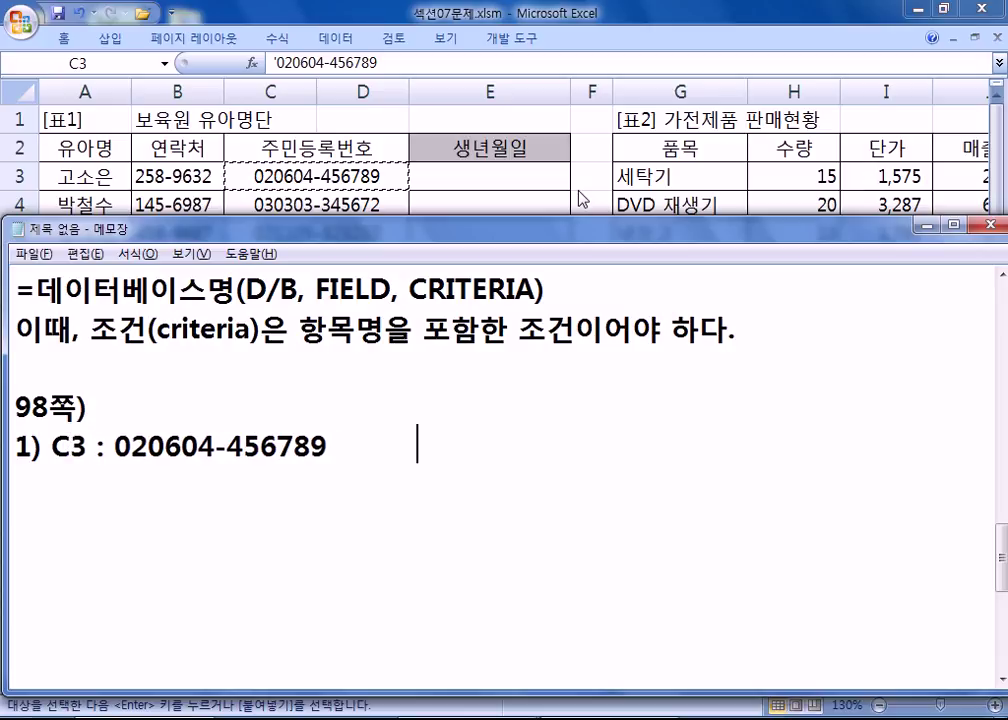
pyautogui.write('> 2002-06-04')
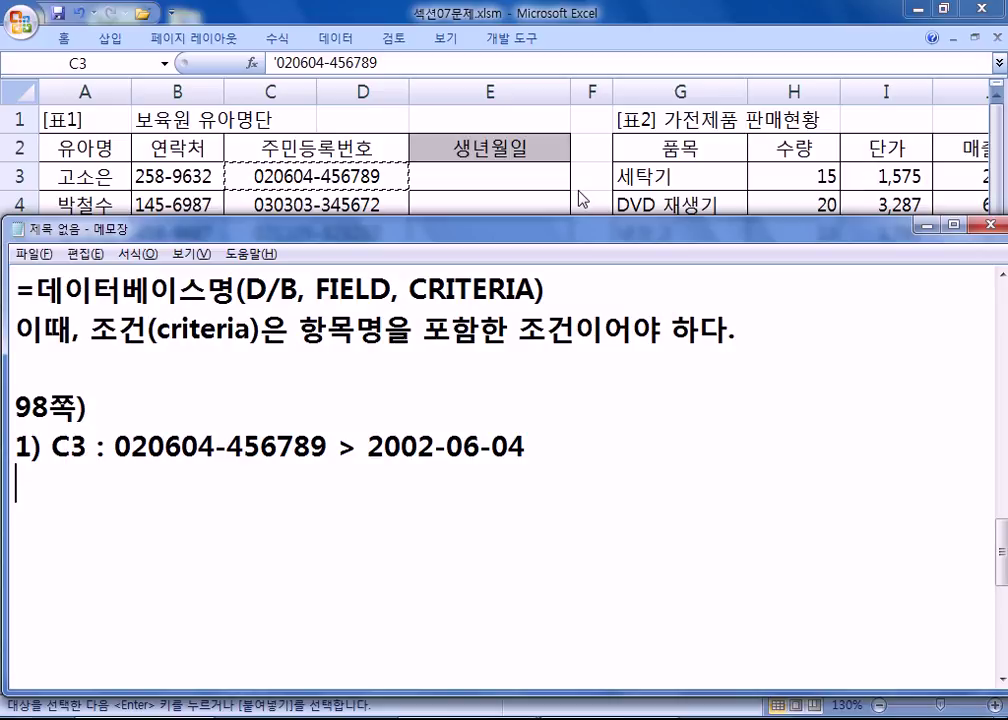
# Step: List the functions needed for problem 1) on a new line as "DATE, LEFT, MID, &"
pyautogui.write('ㅇㅁㅅ')
pyautogui.press('BackSpace')
pyautogui.press('BackSpace')
pyautogui.press('BackSpace')
pyautogui.write('DATE,')
pyautogui.press('BackSpace')
pyautogui.write('E,')
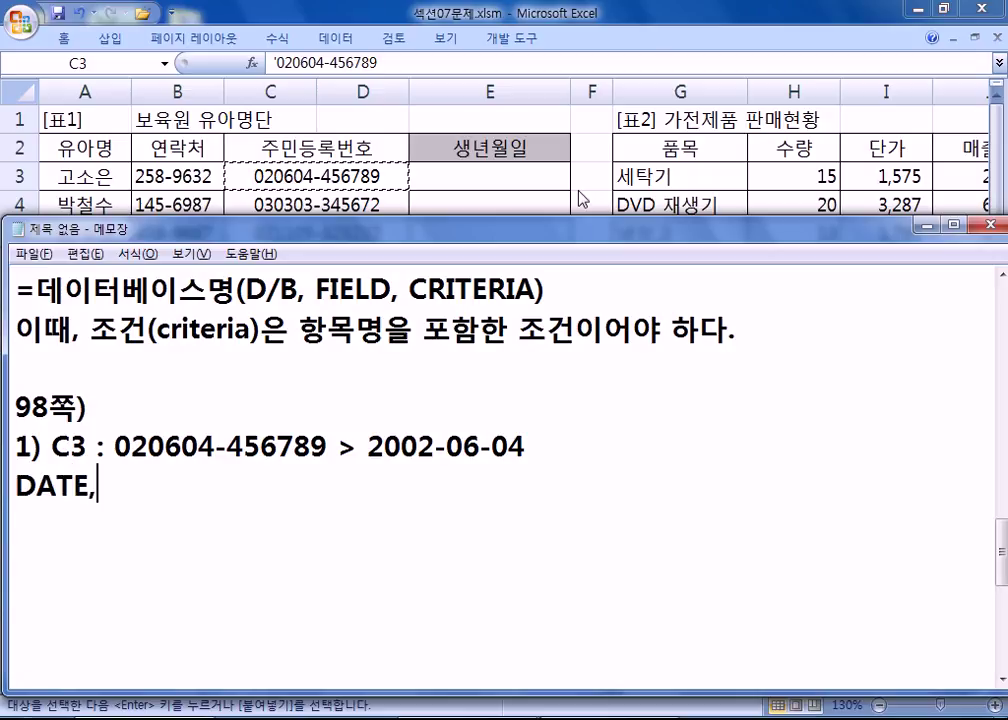
pyautogui.write(' LEFT, M')
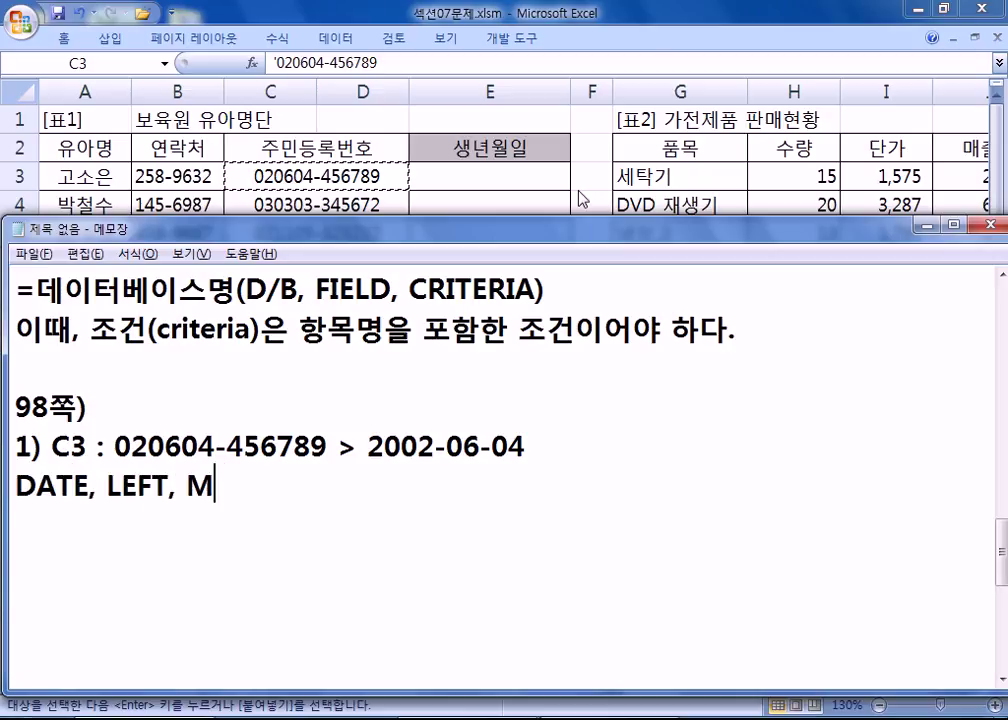
pyautogui.write('ID, &')
# Step: Add the syntax line =DATE(년, 월, 일) below the function list
pyautogui.press('Return')
pyautogui.write('=')
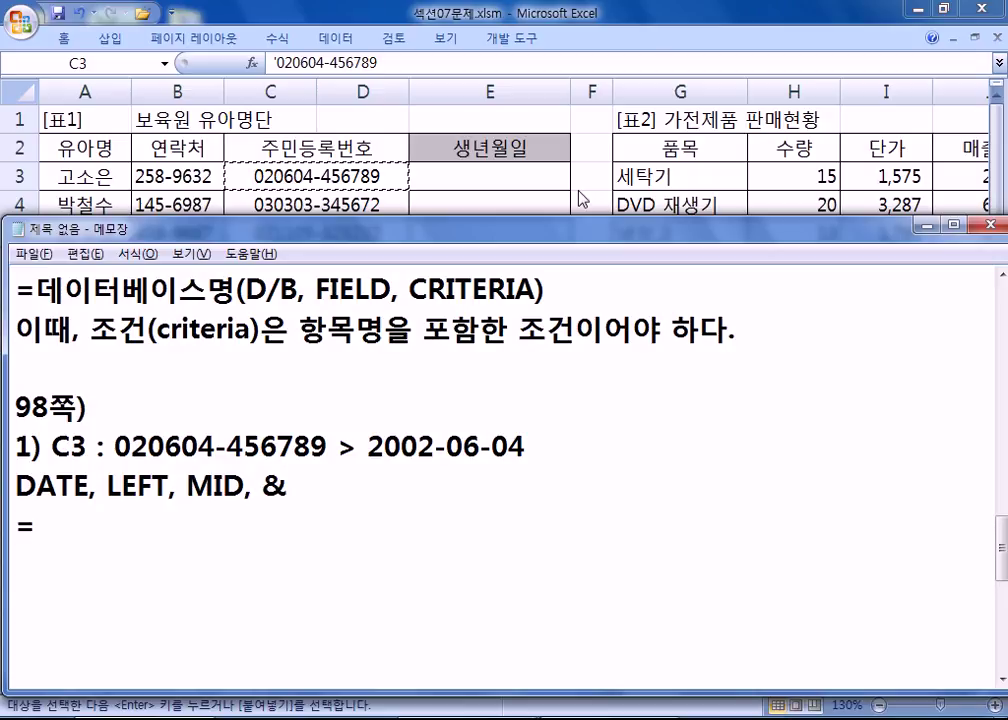
pyautogui.write('DATE(나')
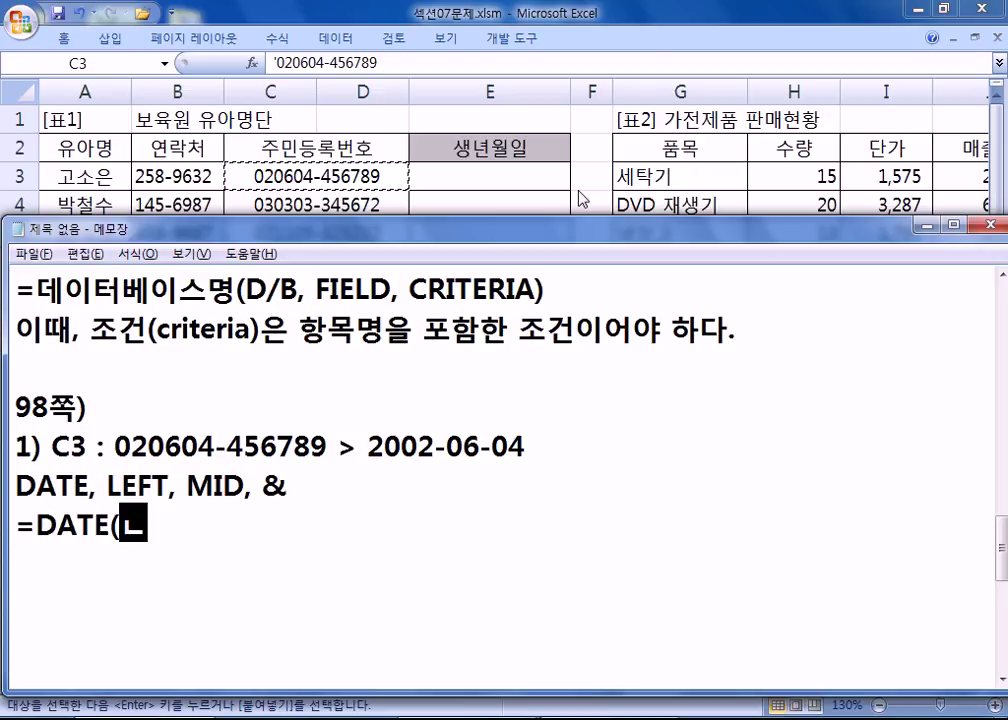
pyautogui.write('년, 월, ㅇ일)')
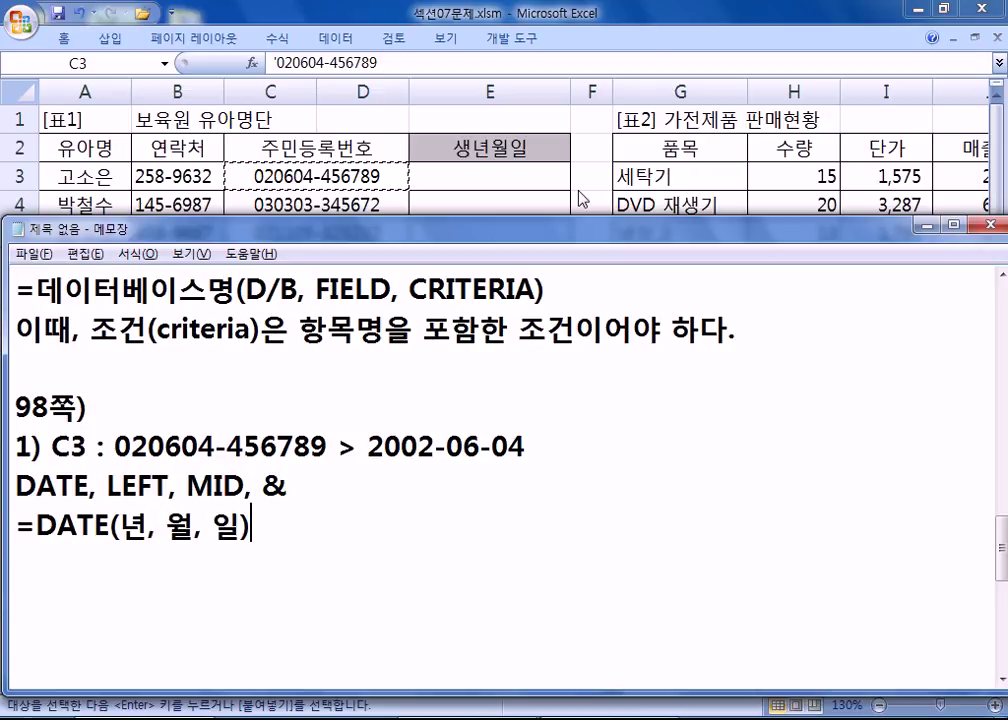
# Step: Begin the formula line =DATE("20"&LEFT(C3, 2) and compare it with the first two digits of the C3 value
pyautogui.press('Return')
pyautogui.write('=DATE("20"')
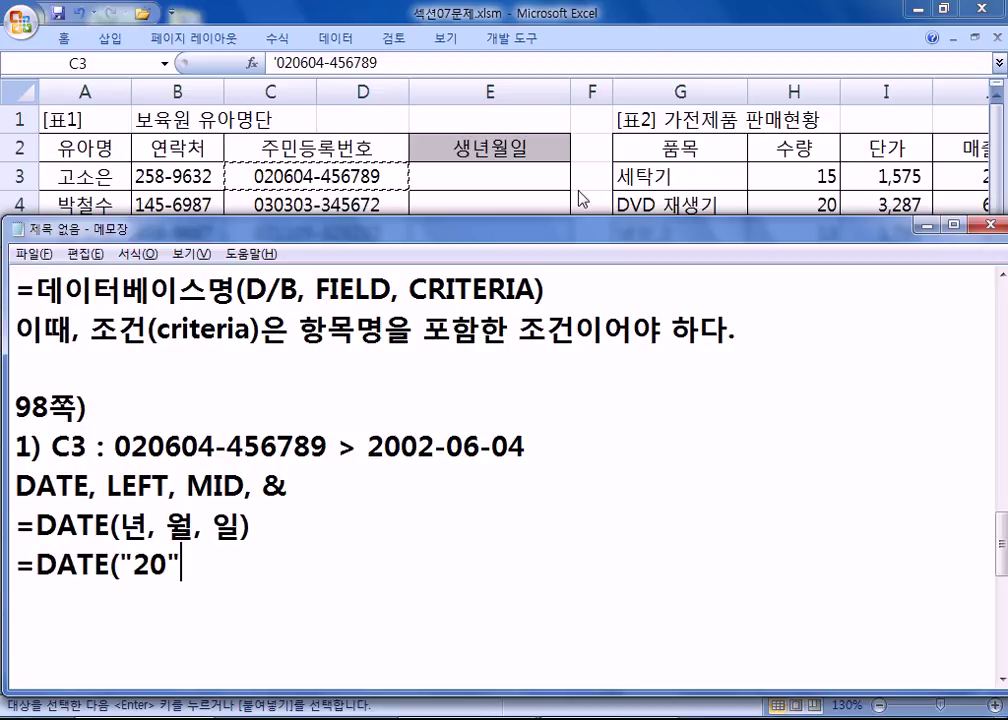
pyautogui.write('&LEFT(C3, 2)')
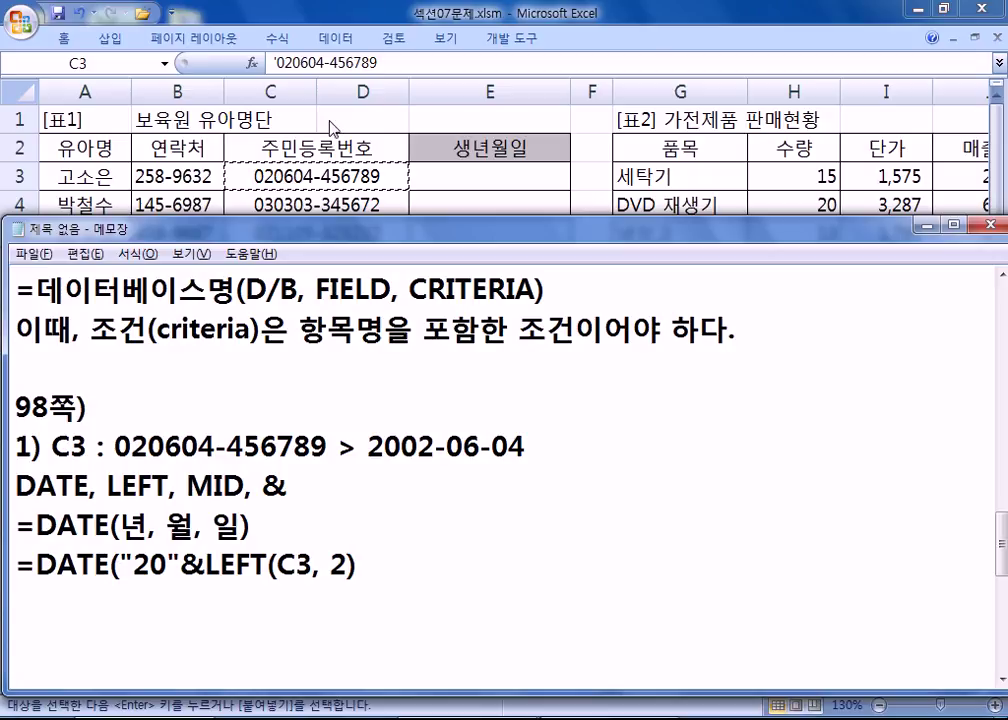
pyautogui.moveTo(148, 445); pyautogui.dragTo(117, 445)
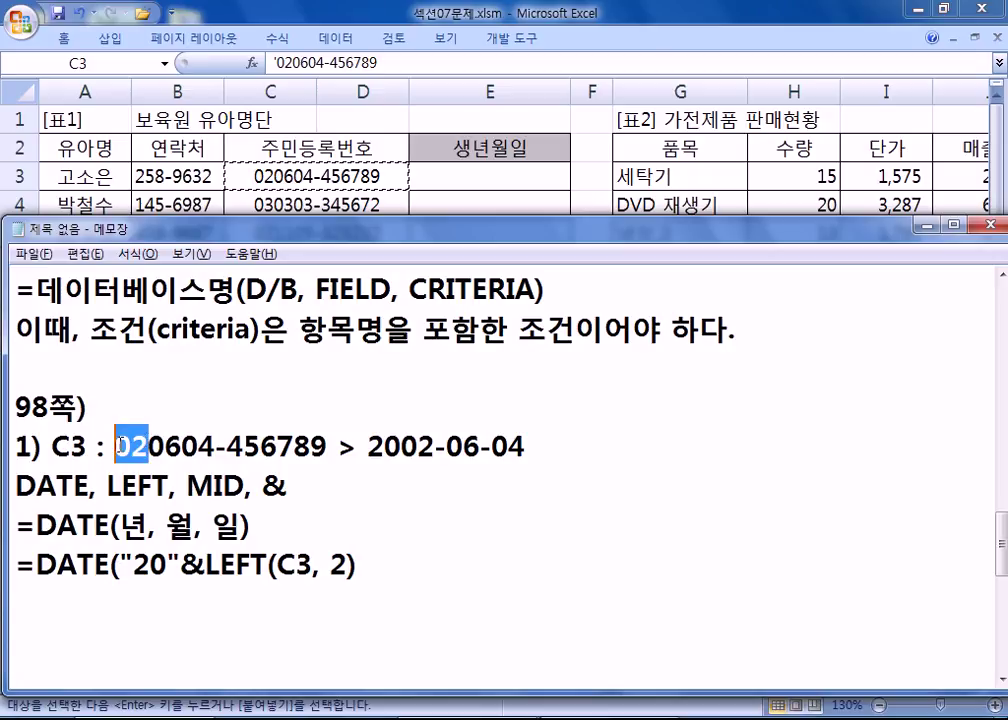
# Step: Add the month argument MID(C3, 3, 2) to the DATE formula and match it to the third and fourth digits
pyautogui.click(399, 554)
pyautogui.write(', M')
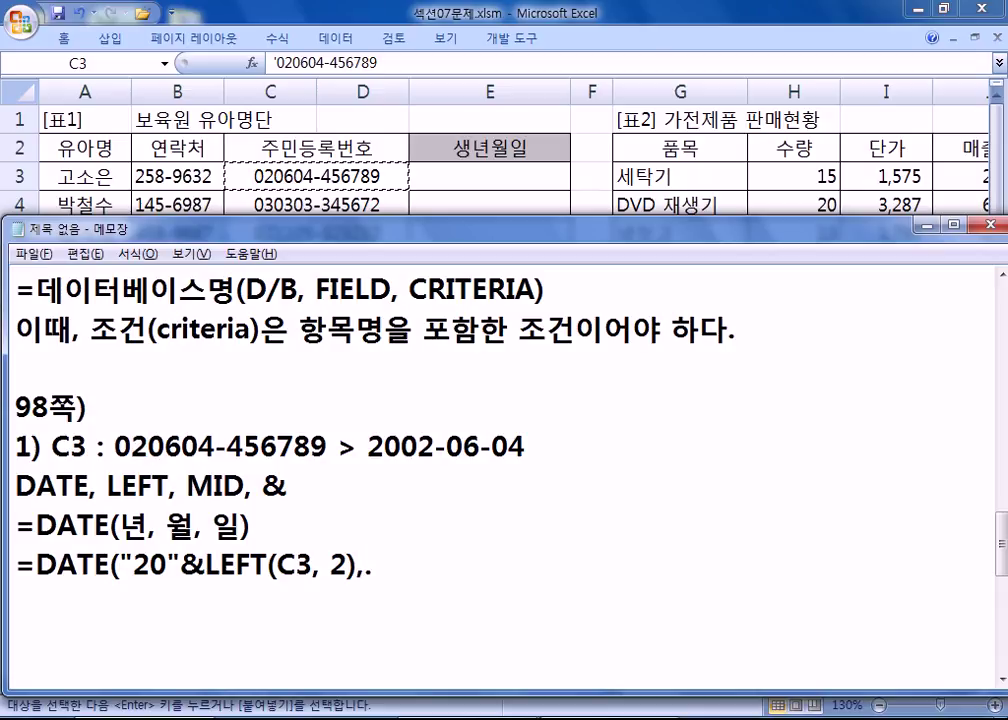
pyautogui.write('ID(')
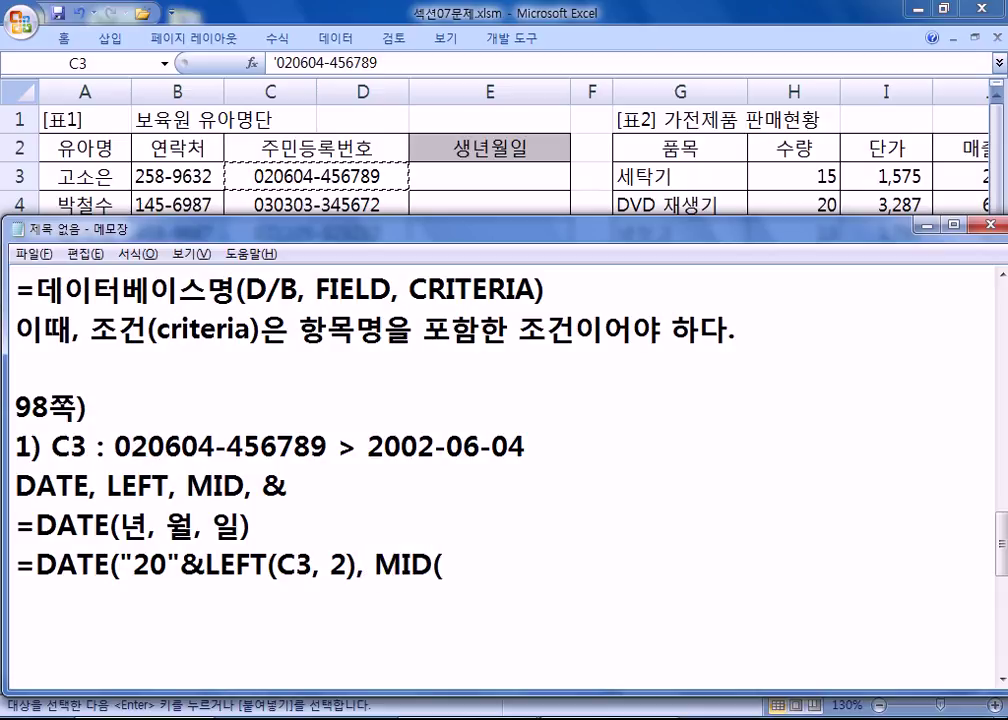
pyautogui.write('C3, 3, 2)')
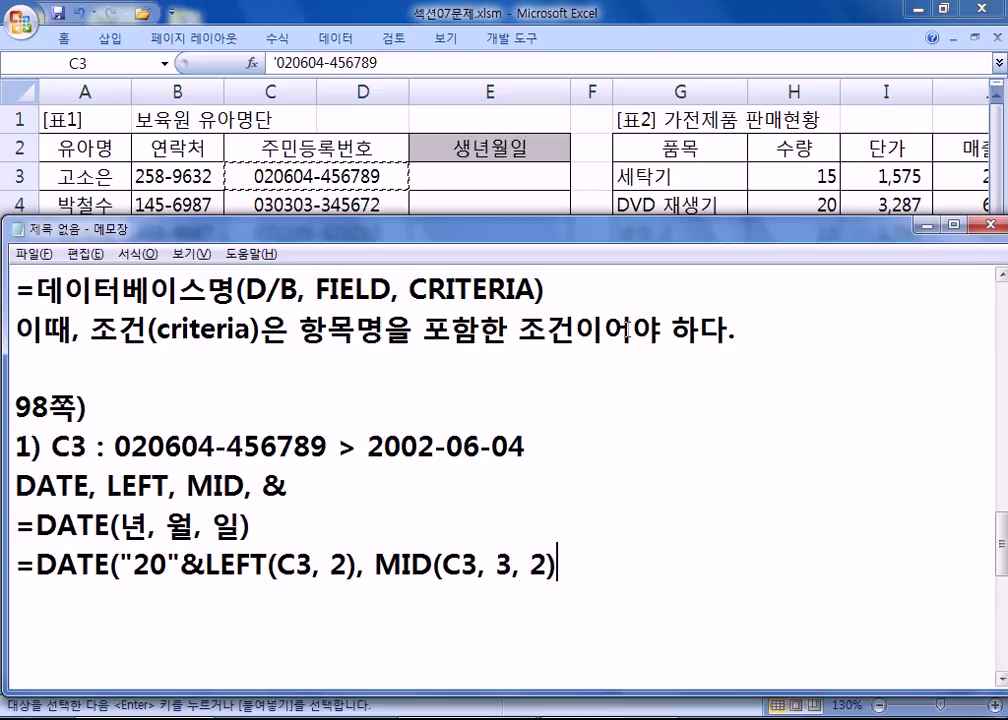
pyautogui.moveTo(148, 445); pyautogui.dragTo(181, 445)
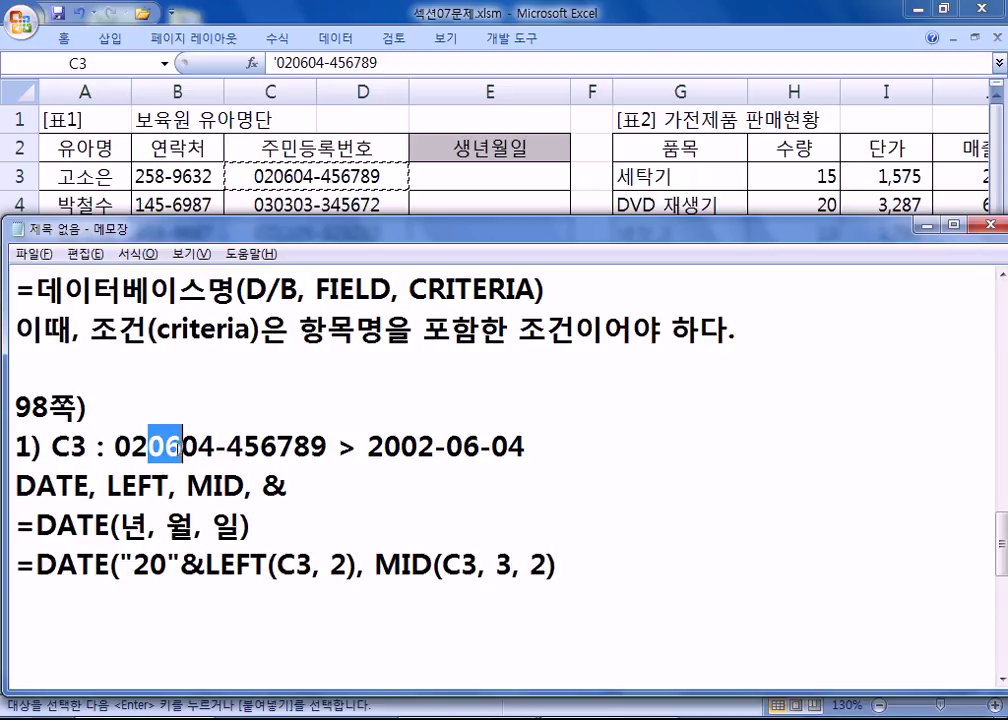
# Step: Add the day argument MID(C3, 5, 2), match it to the fifth and sixth digits, and close the DATE formula
pyautogui.click(593, 595)
pyautogui.write(', MID(')
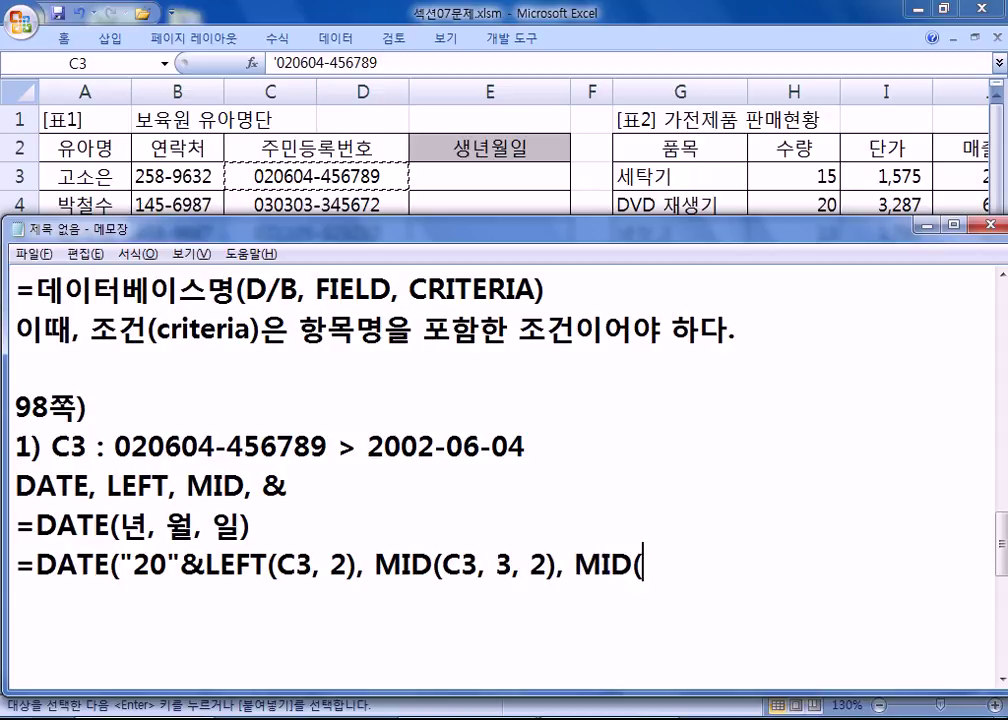
pyautogui.write('C3, 5, 2)')
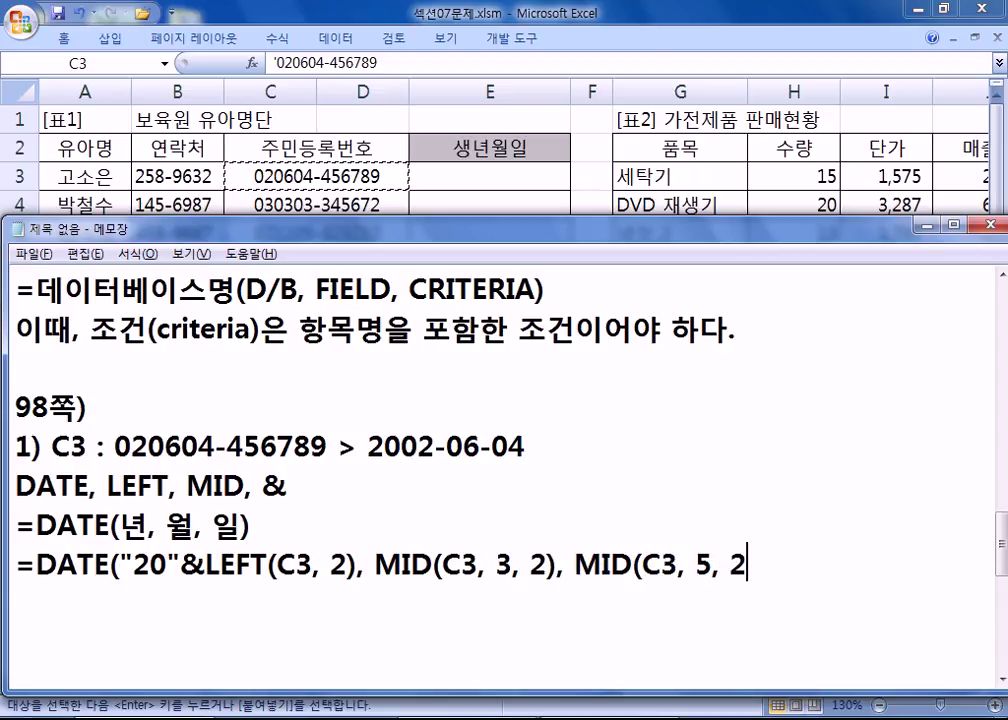
pyautogui.moveTo(181, 447); pyautogui.dragTo(209, 451)
pyautogui.click(803, 569)
pyautogui.write(')')
# Step: Copy the finished DATE formula from Notepad into the first 생년월일 cell, E3, in Excel and enter it
pyautogui.hotkey('shift', 'Home')
pyautogui.hotkey('ctrl', 'c')
pyautogui.hotkey('alt', 'Tab')
pyautogui.click(548, 178)
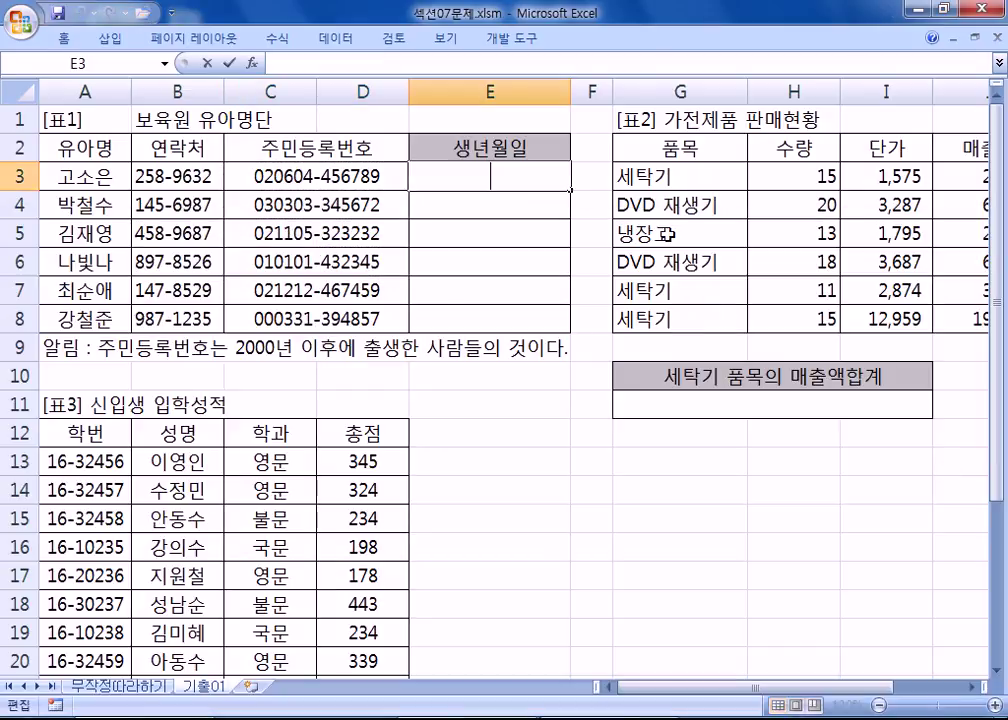
pyautogui.press('F2')
pyautogui.hotkey('ctrl', 'v')
pyautogui.press('Return')
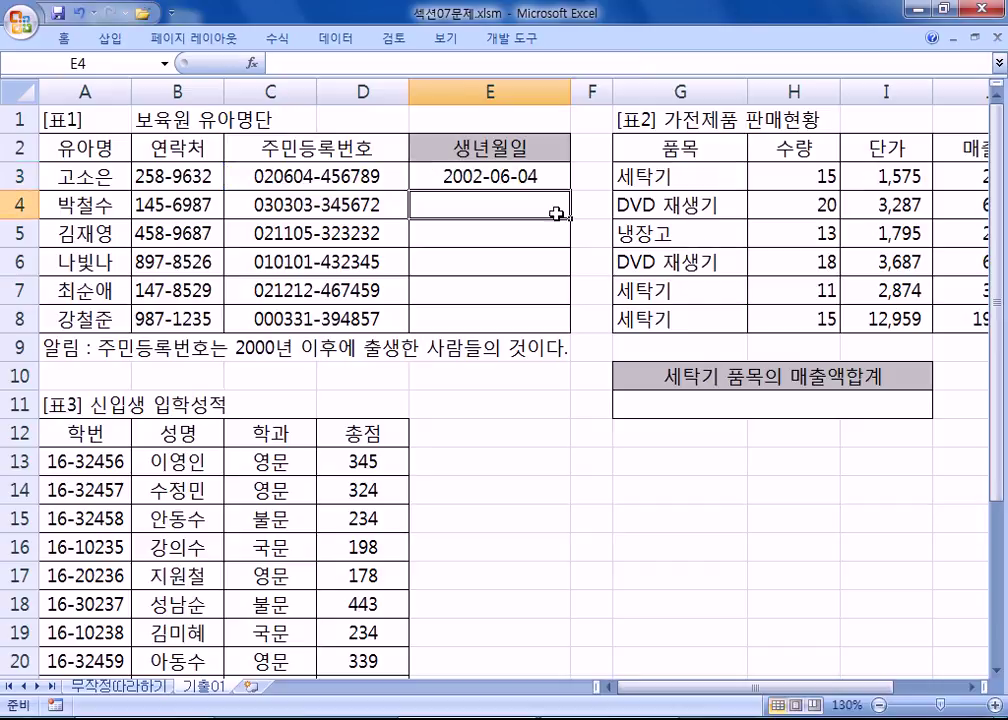
# Step: Fill the E3 birth date formula down to E8
pyautogui.click(520, 176)
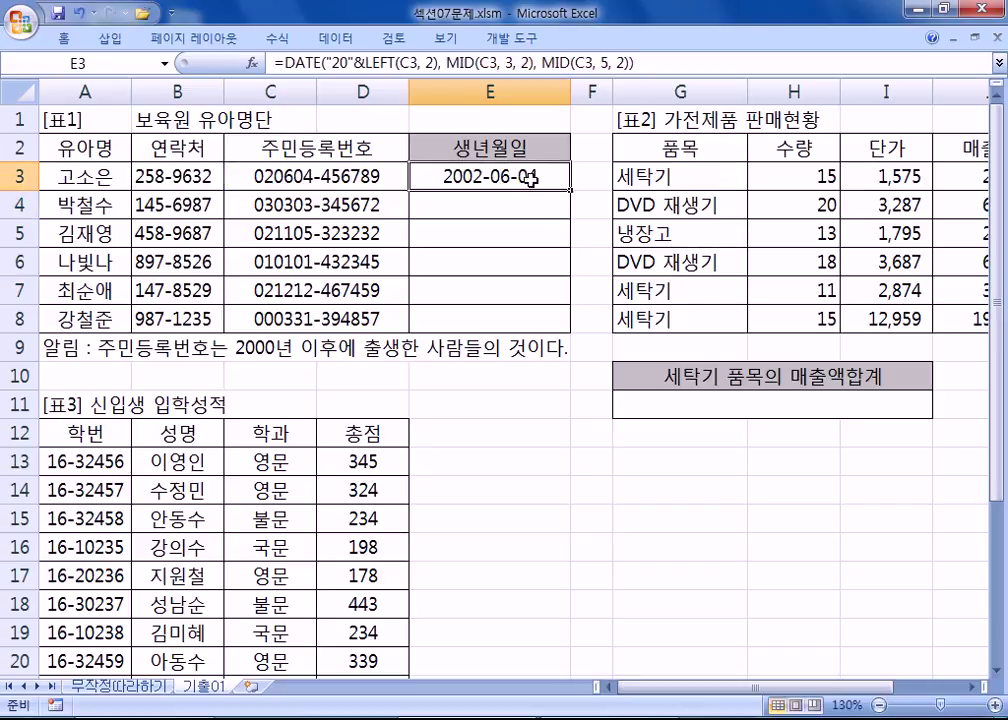
pyautogui.moveTo(570, 190); pyautogui.dragTo(583, 324)
pyautogui.click(561, 186)
# Step: Select the 세탁기 품목의 매출액합계 result cell G11 in [표2], and start a line 2) below the DATE formula in Notepad
pyautogui.moveTo(652, 688); pyautogui.dragTo(720, 688)
pyautogui.click(971, 687)
pyautogui.click(971, 687)
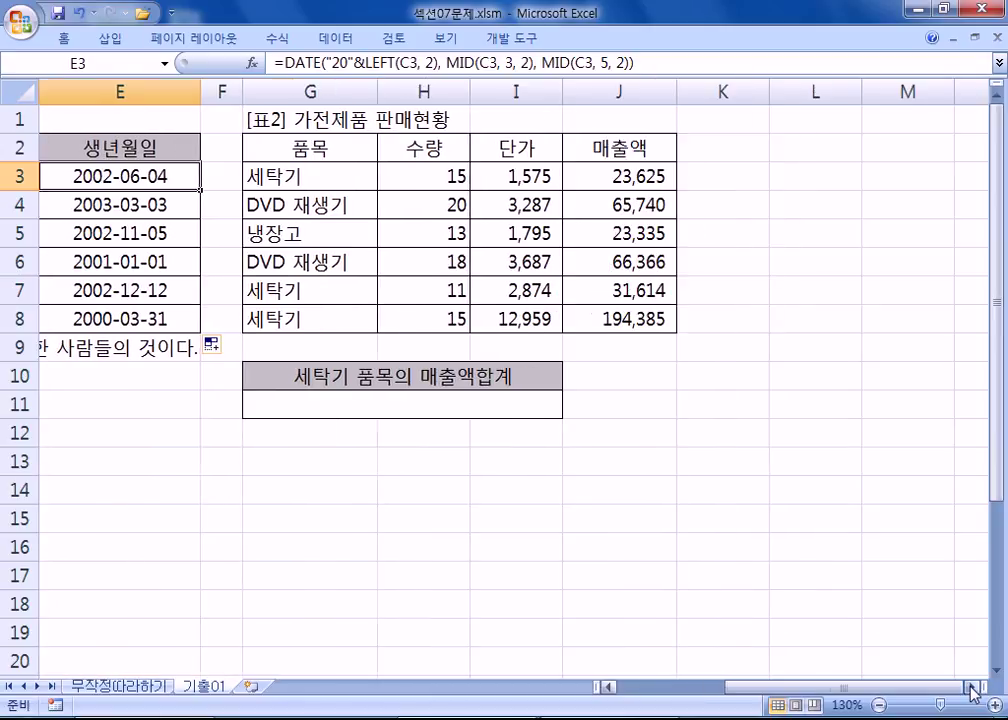
pyautogui.click(971, 687)
pyautogui.click(261, 398)
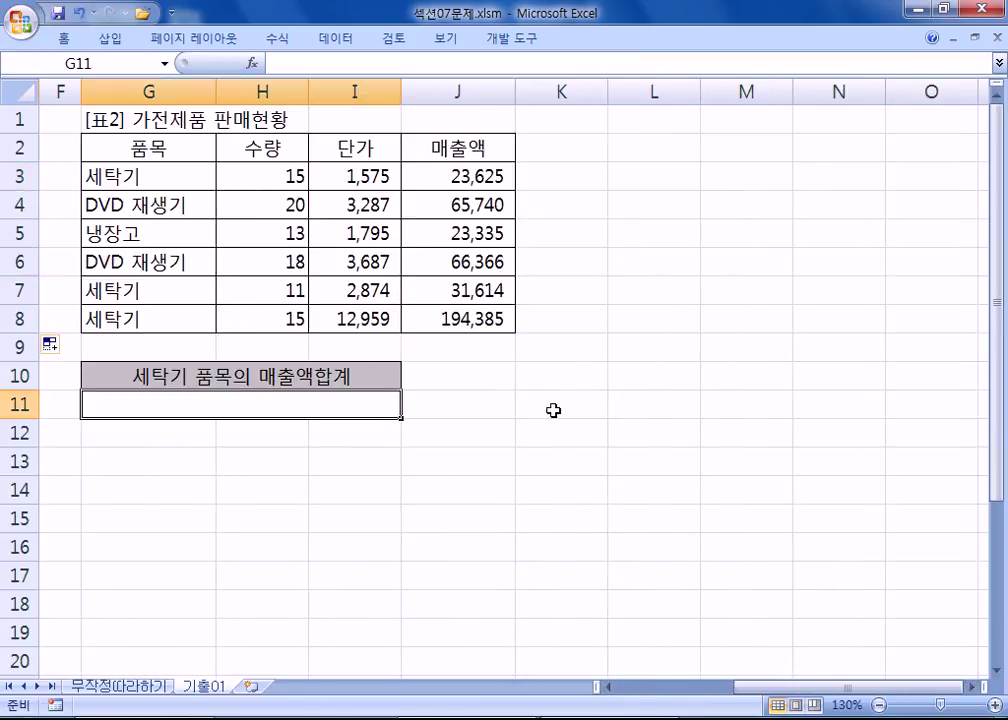
pyautogui.hotkey('alt', 'Tab')
pyautogui.press('End')
pyautogui.press('Return')
pyautogui.press('Return')
pyautogui.write('2)')
pyautogui.scroll(-2, 555, 407)
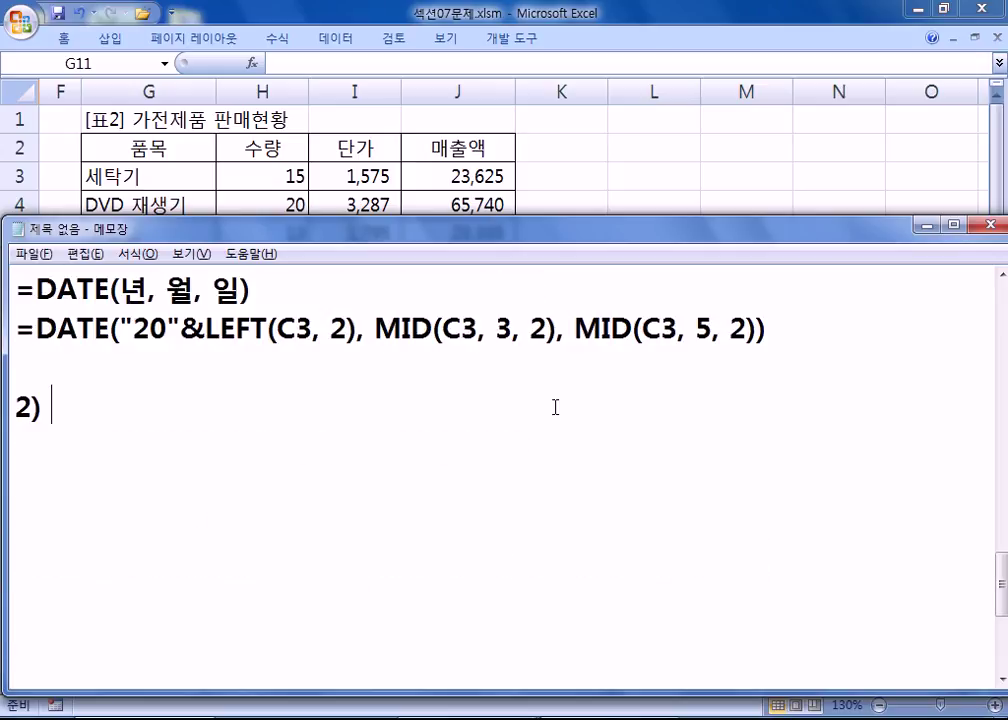
# Step: Complete line 2) with the note "품목 : 세탁기, 매축액의 합계"
pyautogui.write('VN')
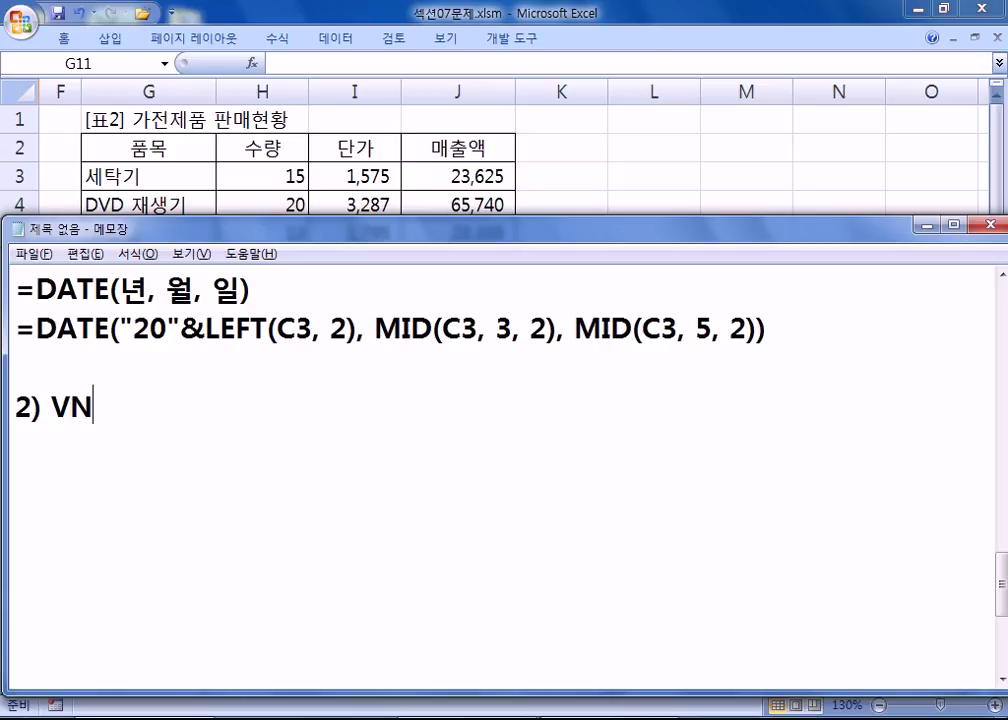
pyautogui.press('BackSpace')
pyautogui.press('BackSpace')
pyautogui.write('품목')
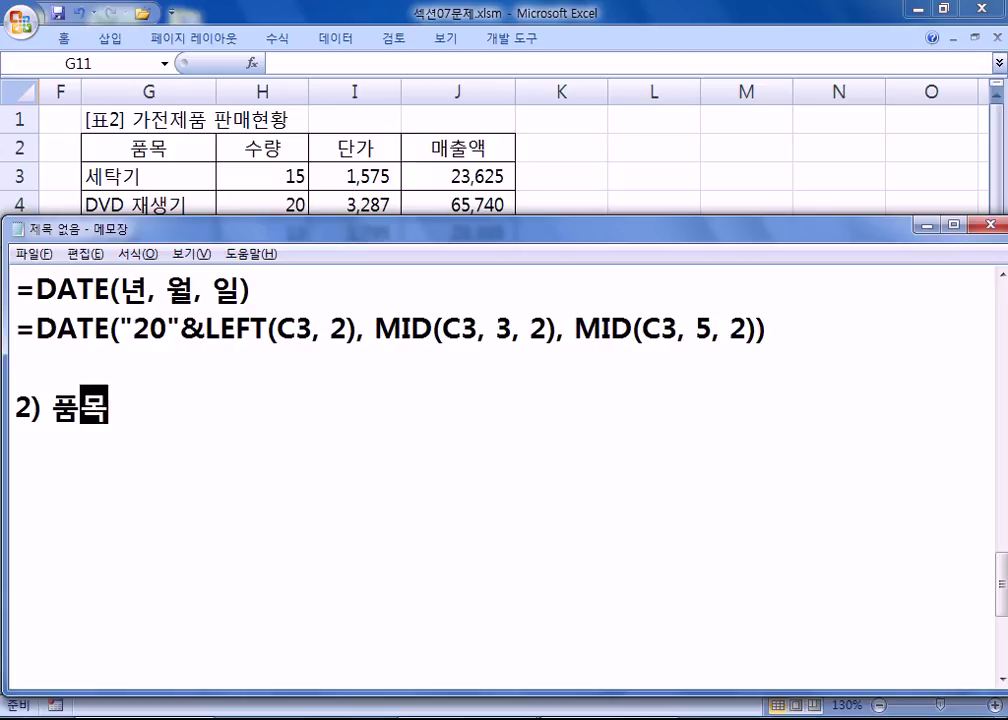
pyautogui.write(' : 세탁기')
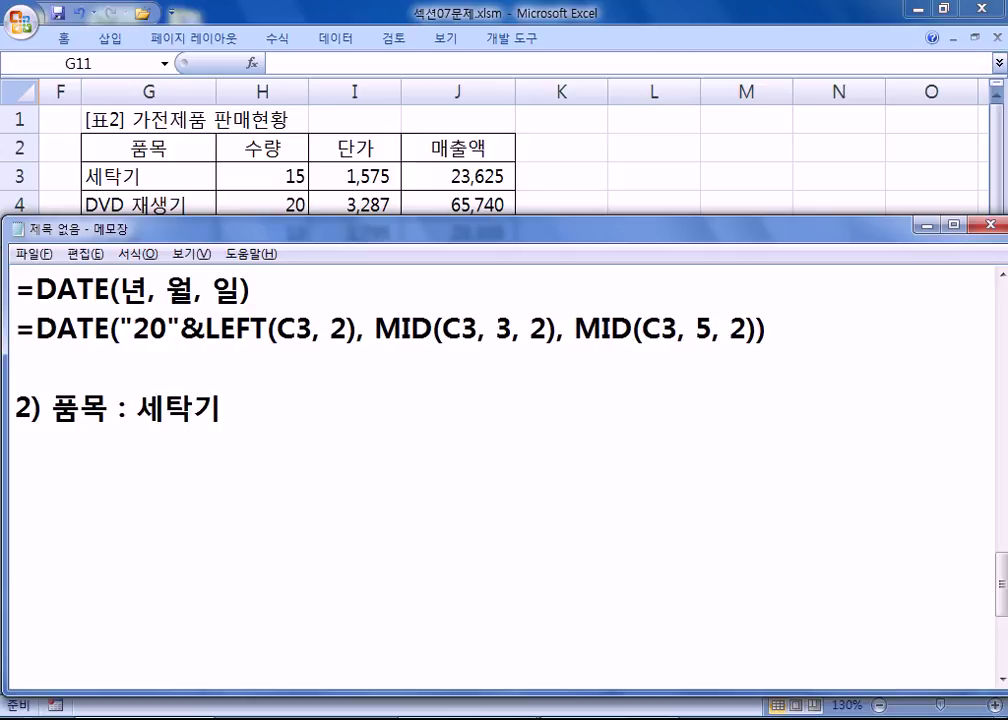
pyautogui.press('BackSpace')
pyautogui.write(', 매')
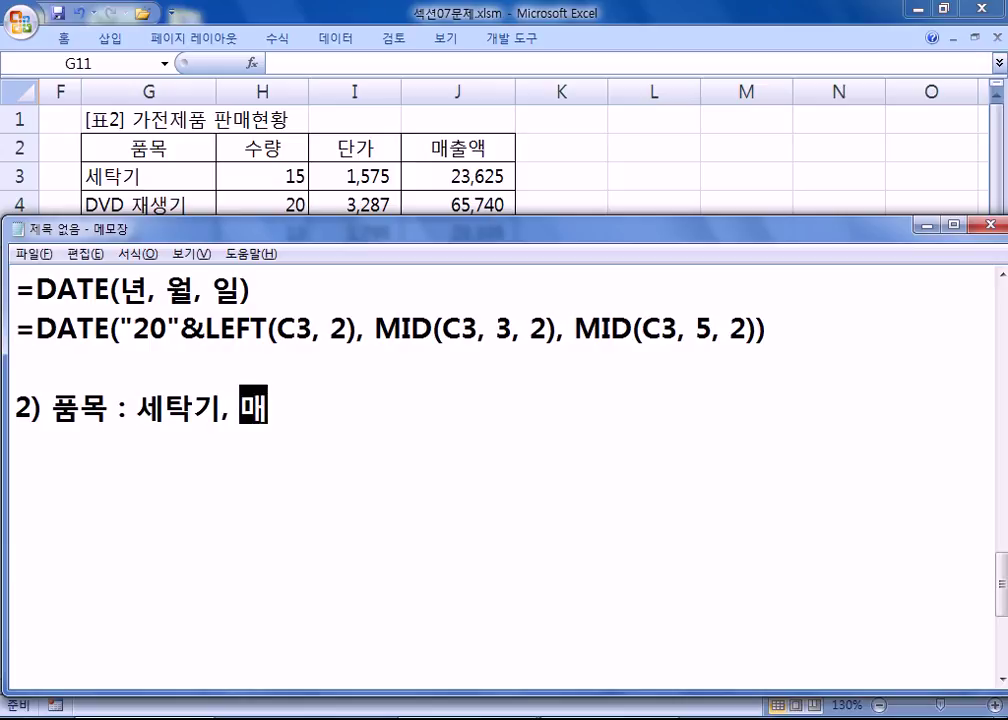
pyautogui.write('축액의 ㅎ박')
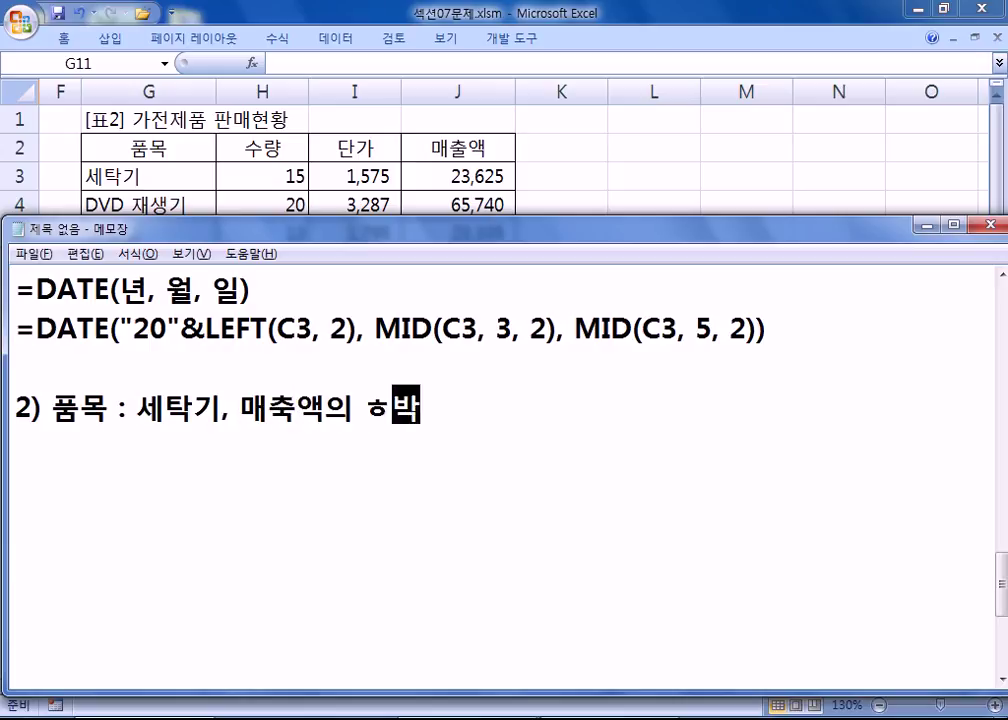
pyautogui.press('BackSpace')
pyautogui.press('BackSpace')
pyautogui.write('하ㅂ계')
pyautogui.press('Return')
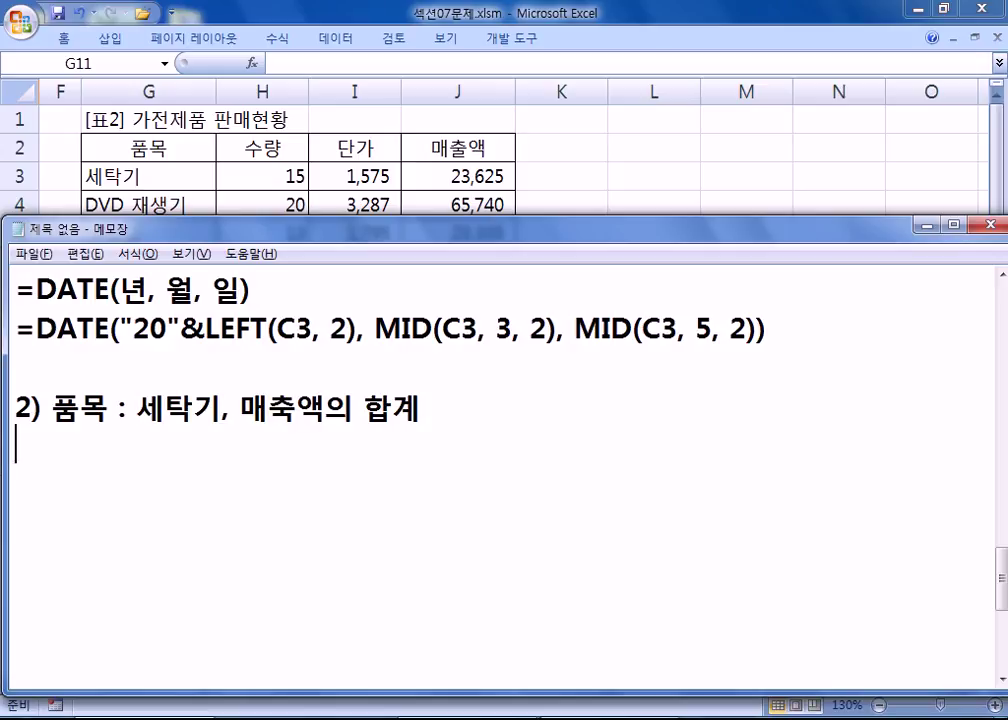
# Step: Add the rounding requirement "백단위에서 올림, 천의 자리까지 표시" as the next line of the note
pyautogui.write('백단윙')
pyautogui.write('에서 올림, ')
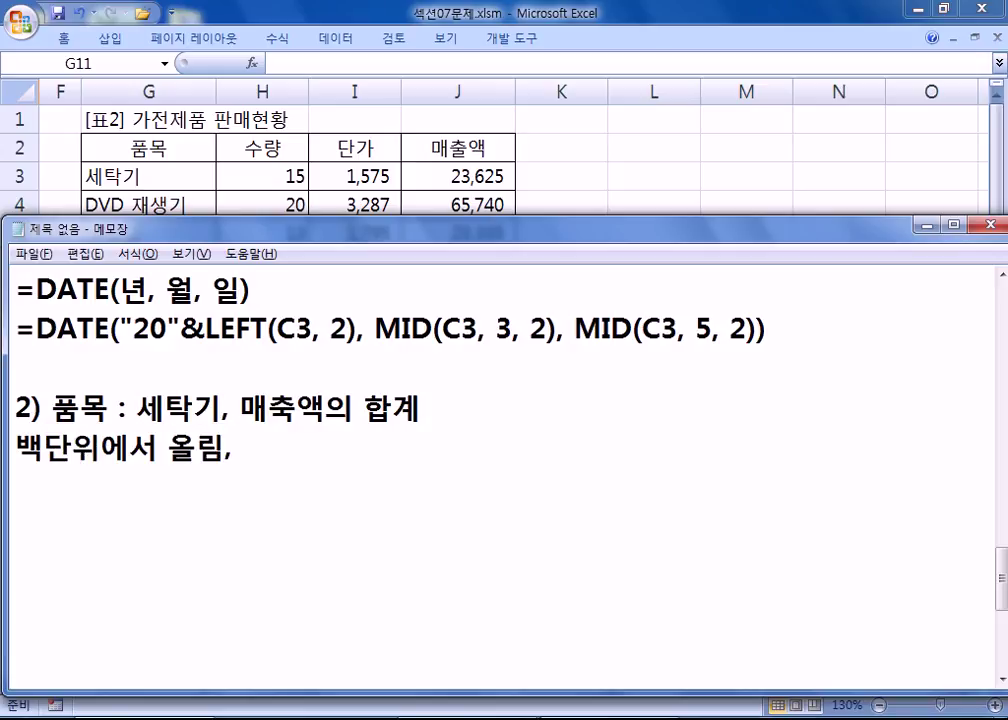
pyautogui.write('천의자리까지 표시')
pyautogui.press('Left')
pyautogui.press('Left')
pyautogui.press('Left')
pyautogui.press('Left')
pyautogui.press('Left')
pyautogui.press('Left')
pyautogui.press('Left')
pyautogui.press('End')
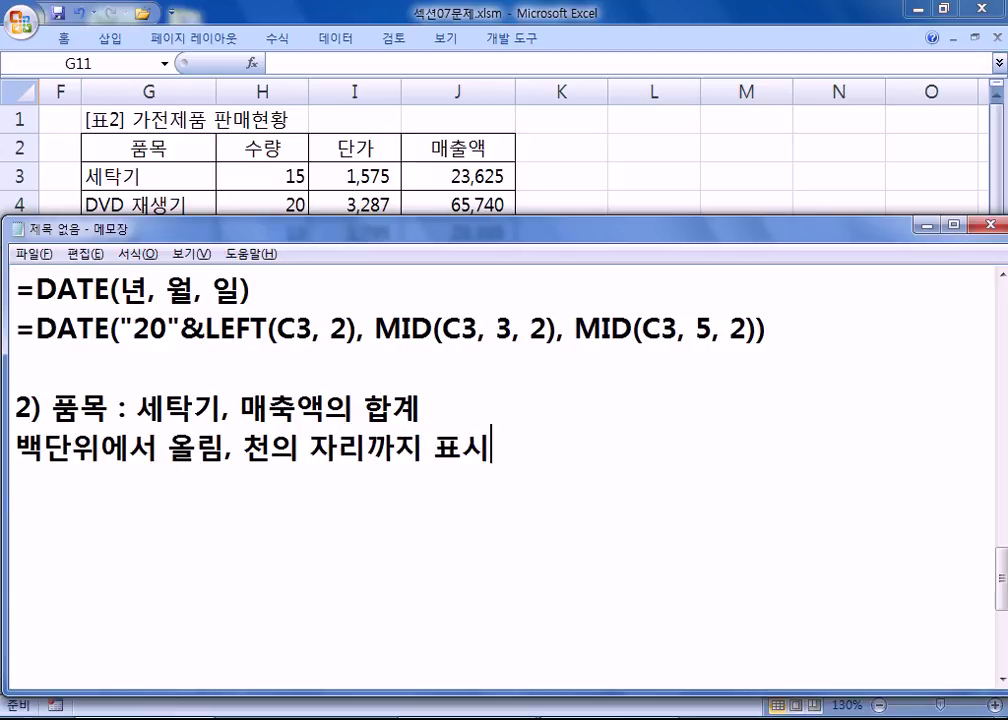
# Step: List the functions to use, ROUNDUP, DSUM, on a new line below the rounding requirement
pyautogui.write('RO')
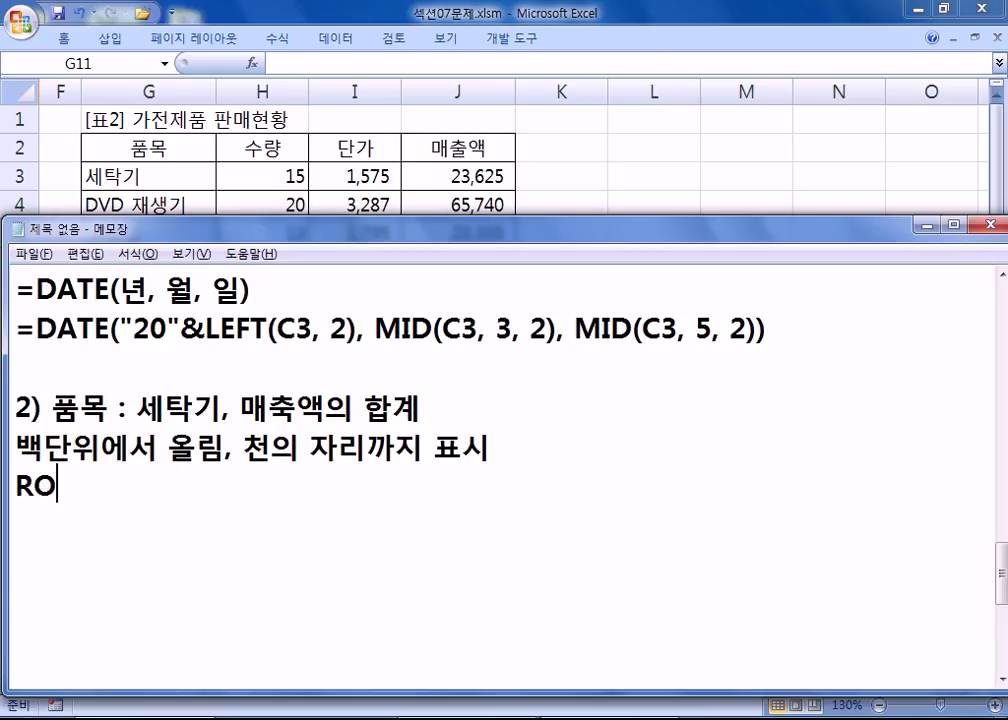
pyautogui.write('UNDUO')
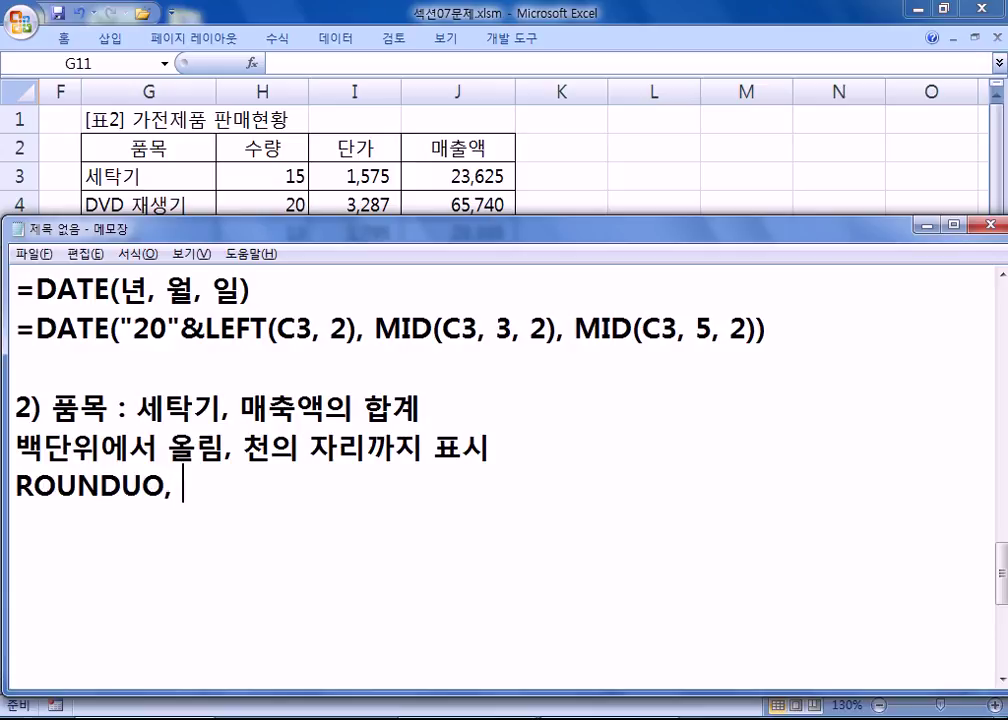
pyautogui.press('BackSpace')
pyautogui.write('P, ')
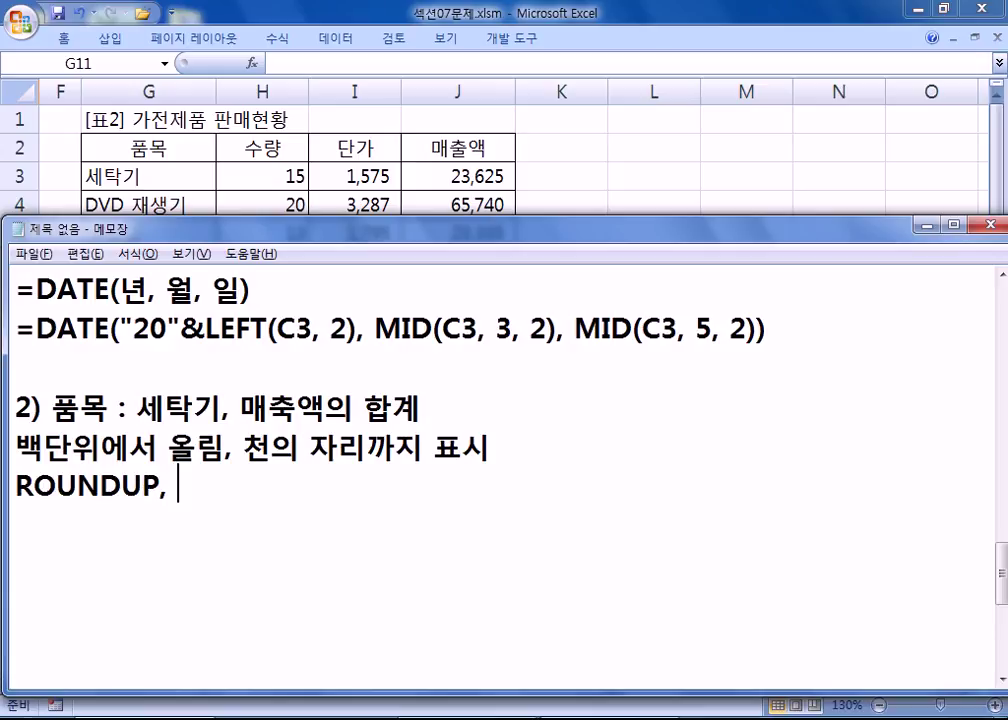
pyautogui.write('DSAUM')
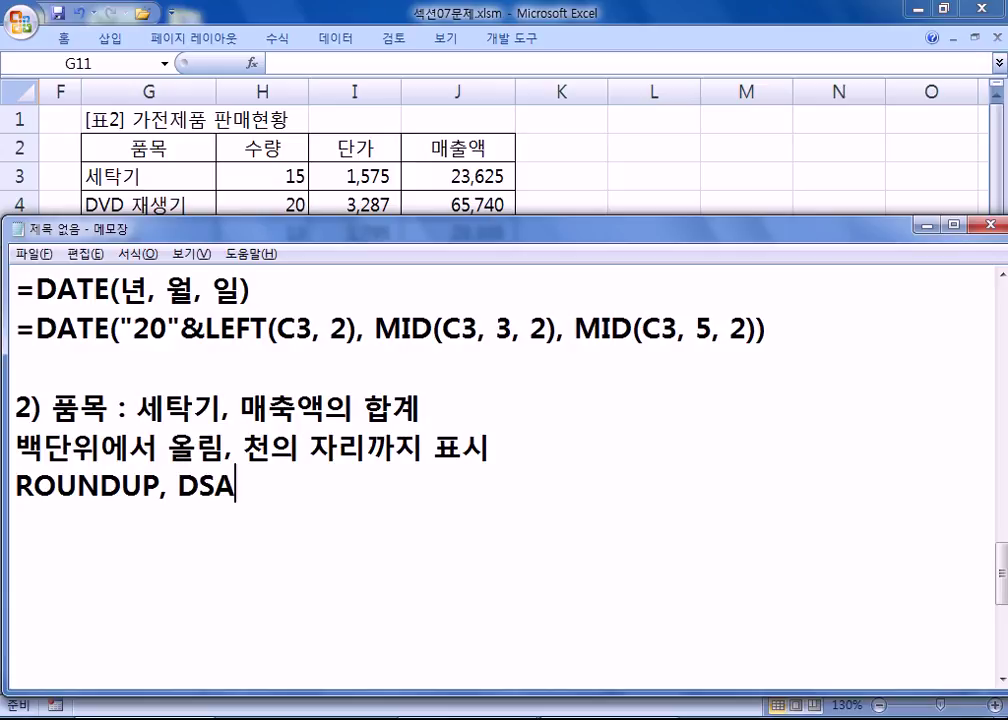
pyautogui.press('BackSpace')
pyautogui.press('BackSpace')
pyautogui.press('BackSpace')
pyautogui.write('UM')
pyautogui.press('Return')
# Step: Write the syntax line =ROUNDUP(값, 자리수) and replace the 자리수 argument with -3
pyautogui.write('=')
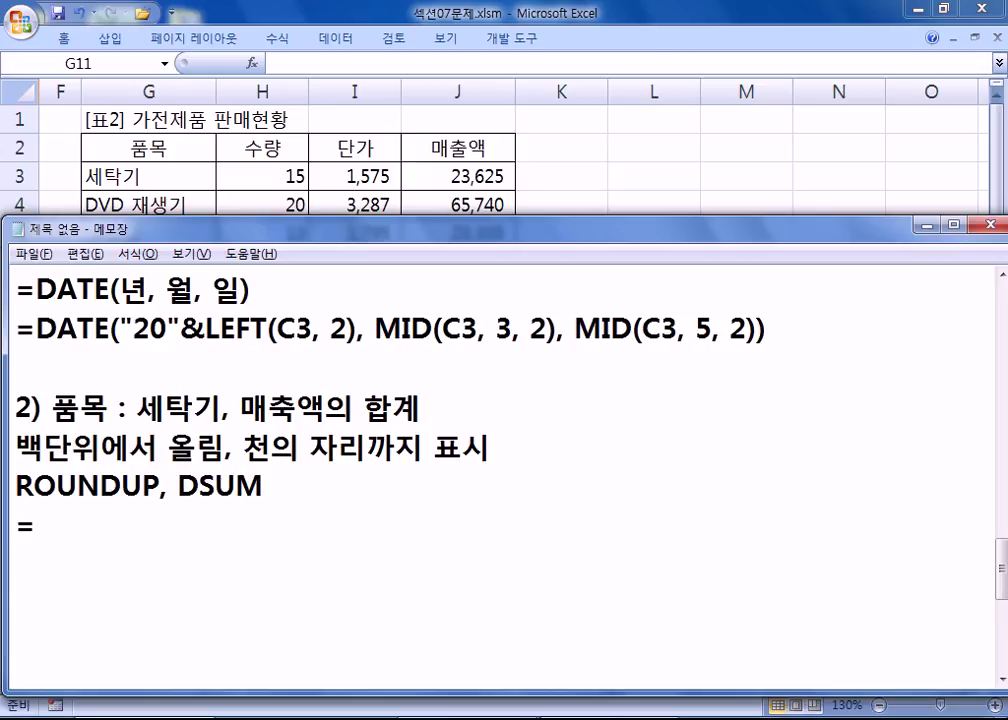
pyautogui.write('ROUND')
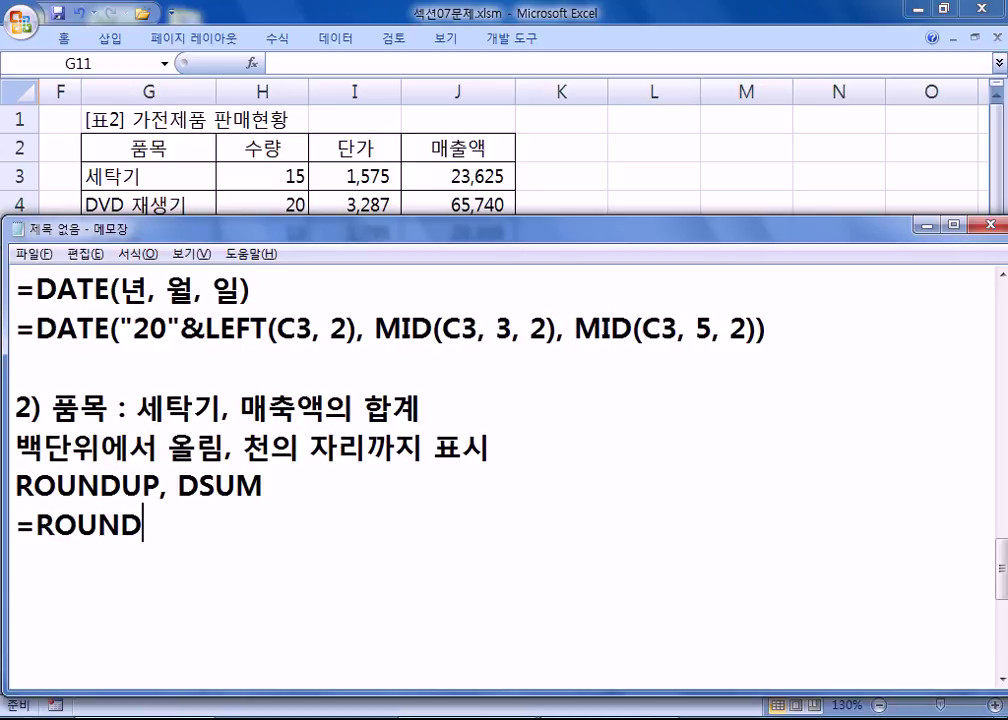
pyautogui.write('UP(값,')
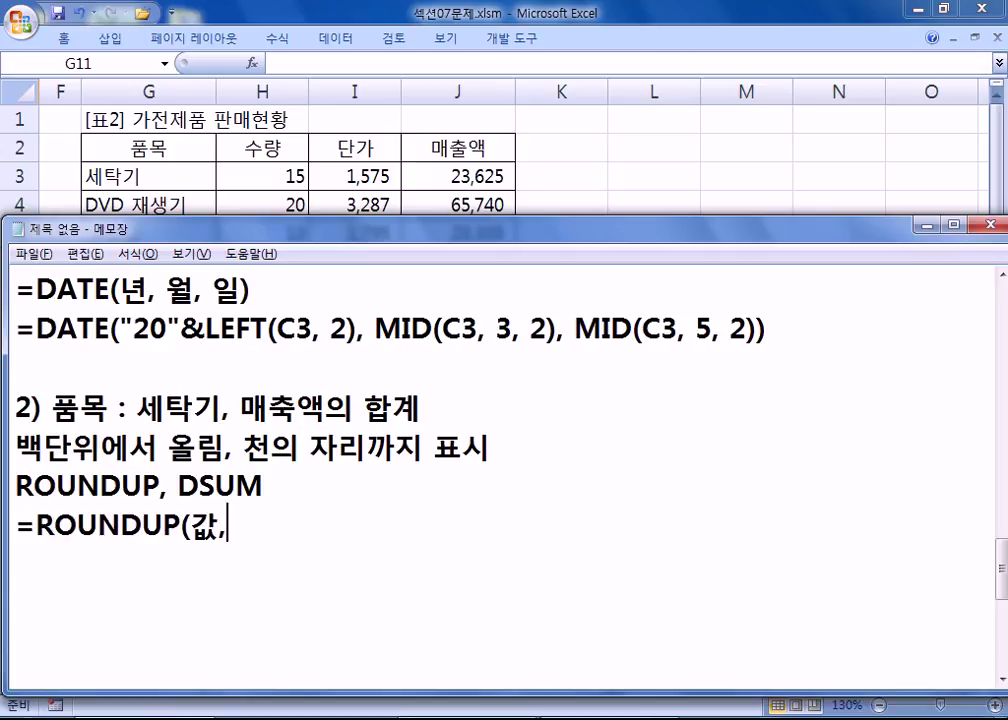
pyautogui.write(' 자리수)')
pyautogui.press('Return')
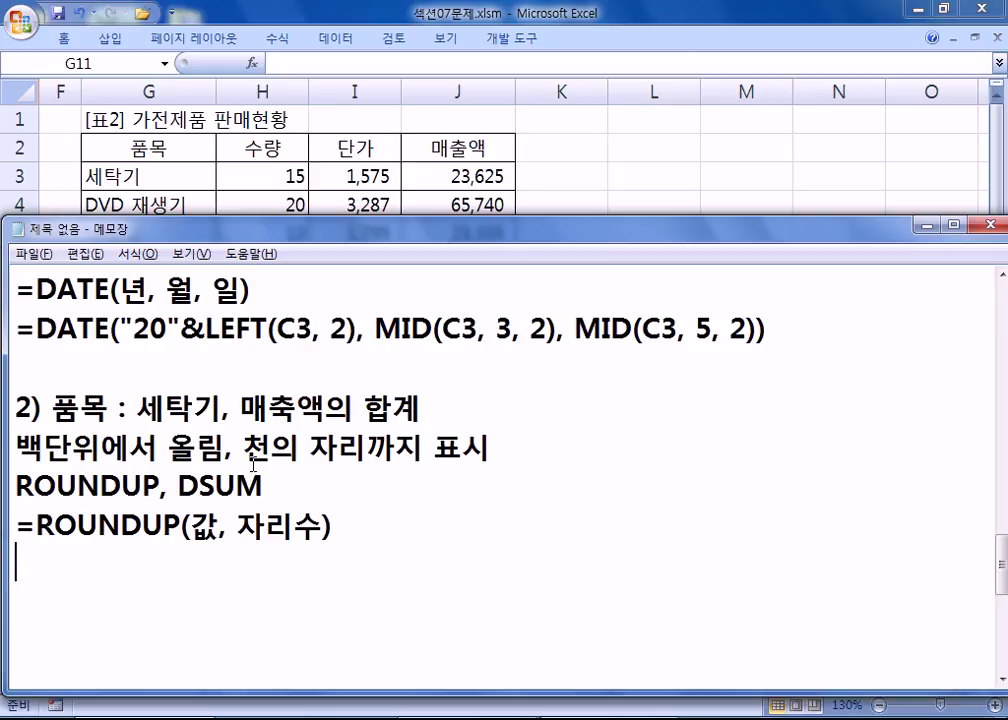
pyautogui.moveTo(237, 525); pyautogui.dragTo(319, 525)
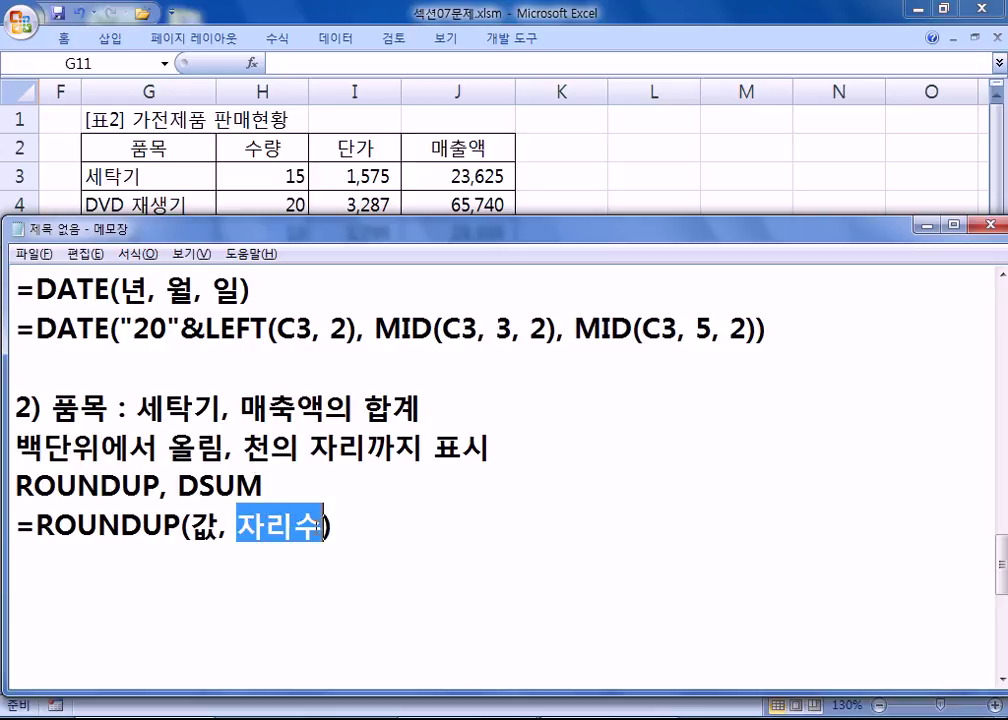
pyautogui.write('-3')
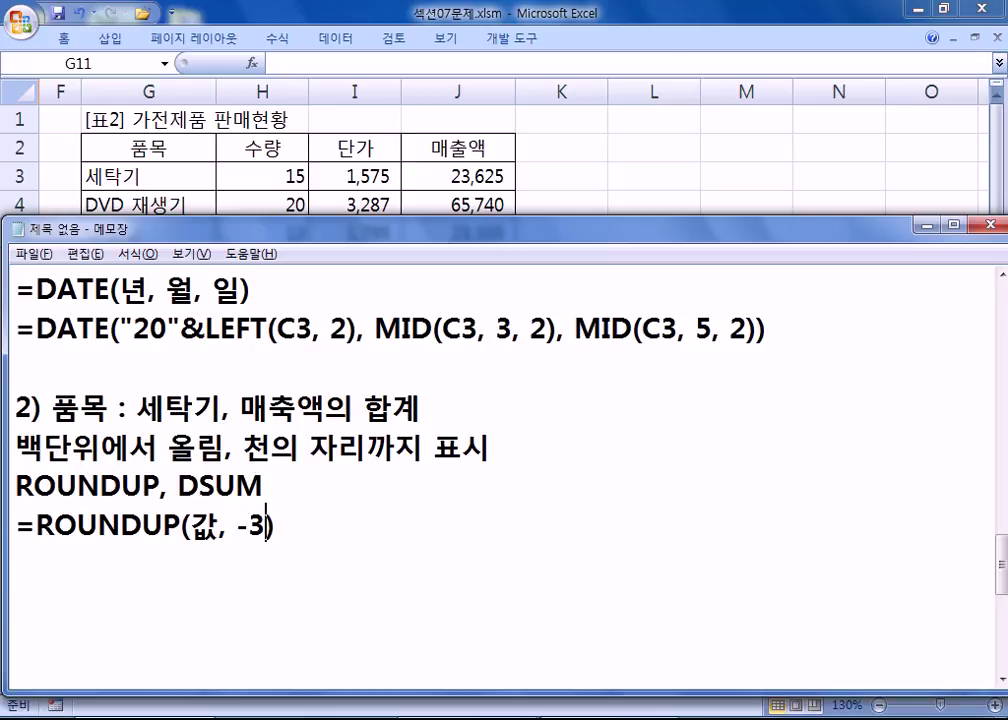
pyautogui.press('Left')
pyautogui.press('Left')
pyautogui.press('Left')
pyautogui.press('Left')
pyautogui.press('Left')
# Step: Start a DSUM syntax line below the ROUNDUP line, with D/B as its first argument
pyautogui.press('Return')
pyautogui.write('= ㅇ며ㅡ')
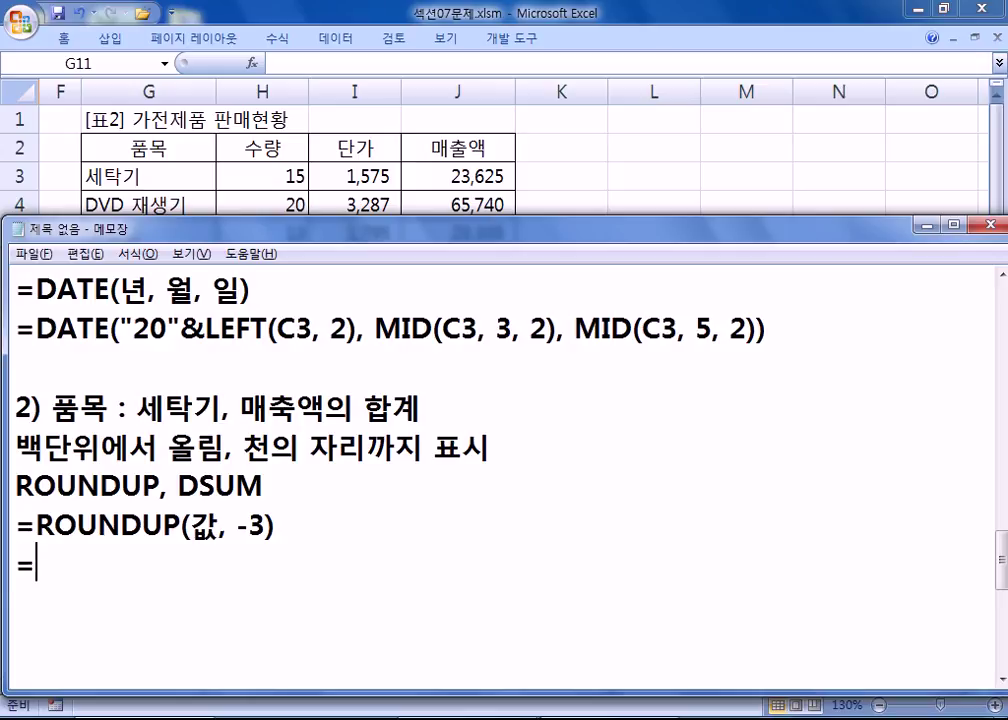
pyautogui.press('BackSpace')
pyautogui.press('BackSpace')
pyautogui.press('BackSpace')
pyautogui.press('BackSpace')
pyautogui.press('BackSpace')
pyautogui.write('=DSUM')
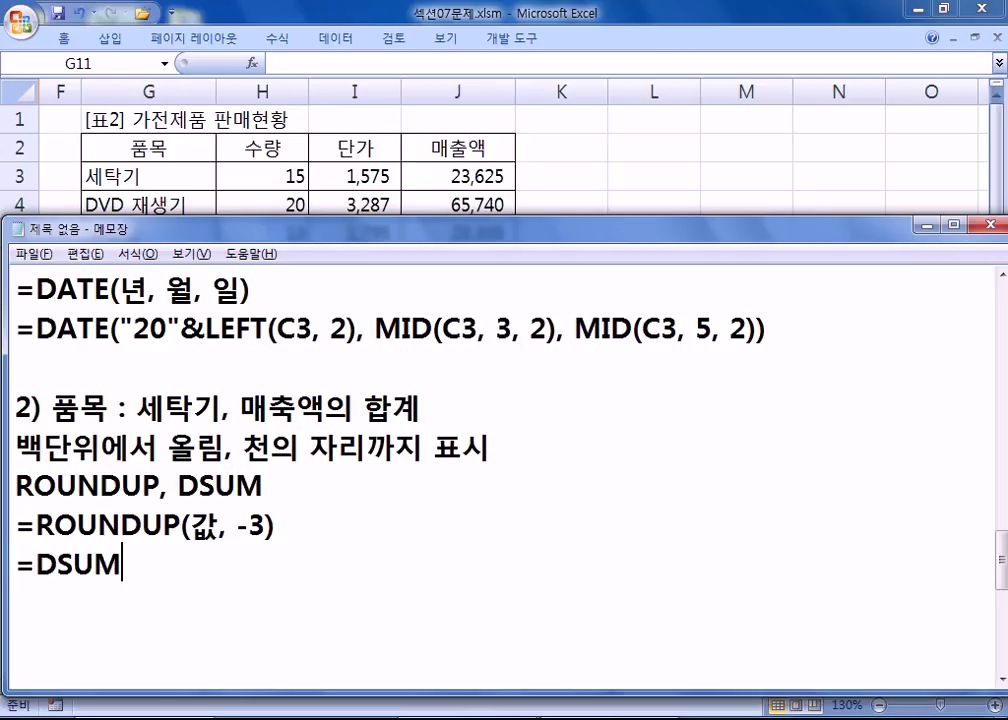
pyautogui.write('(ㅇ')
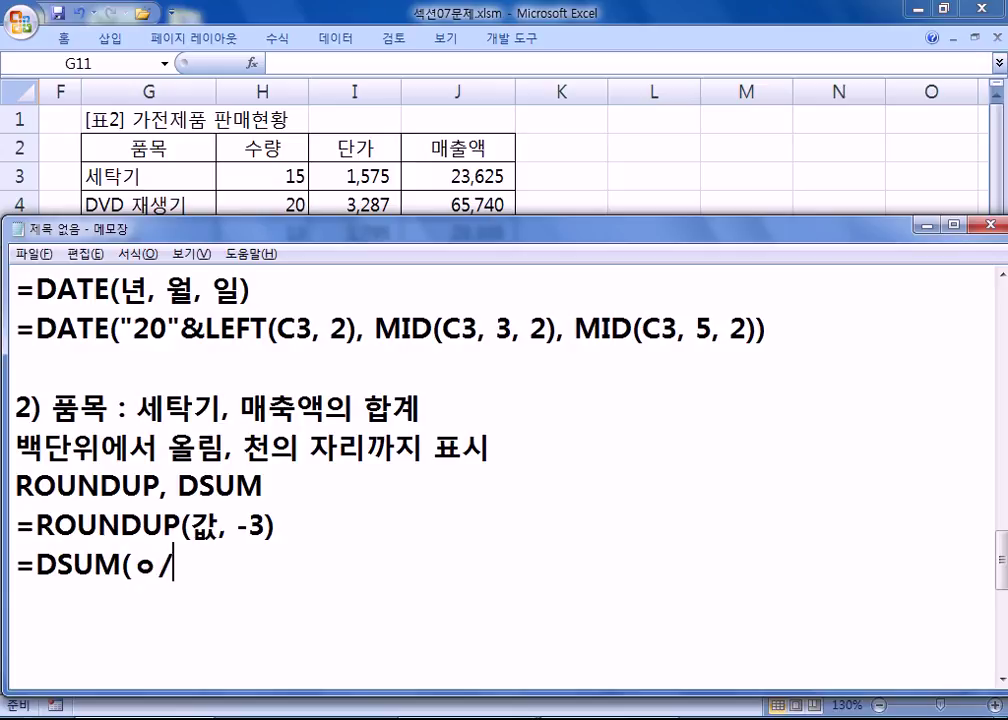
pyautogui.press('BackSpace')
pyautogui.write('D.')
pyautogui.press('BackSpace')
pyautogui.write('/B,')
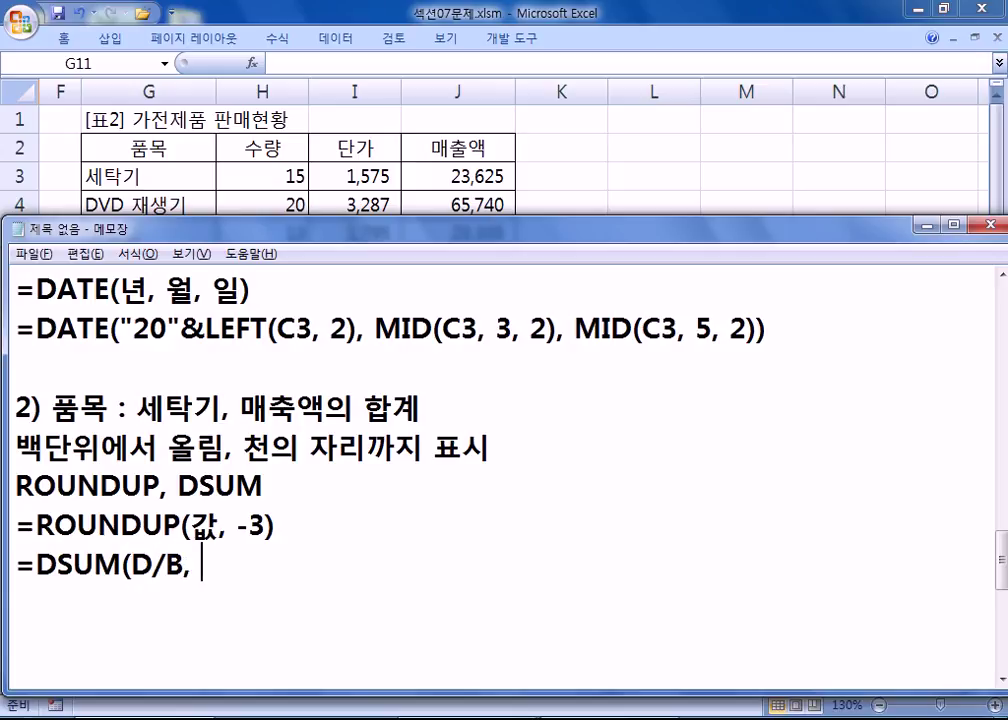
# Step: Add 항목 and 조건 as the remaining DSUM arguments and close the syntax line
pyautogui.write(' GK')
pyautogui.press('BackSpace')
pyautogui.press('BackSpace')
pyautogui.press('Hangul')
pyautogui.write('항목,')
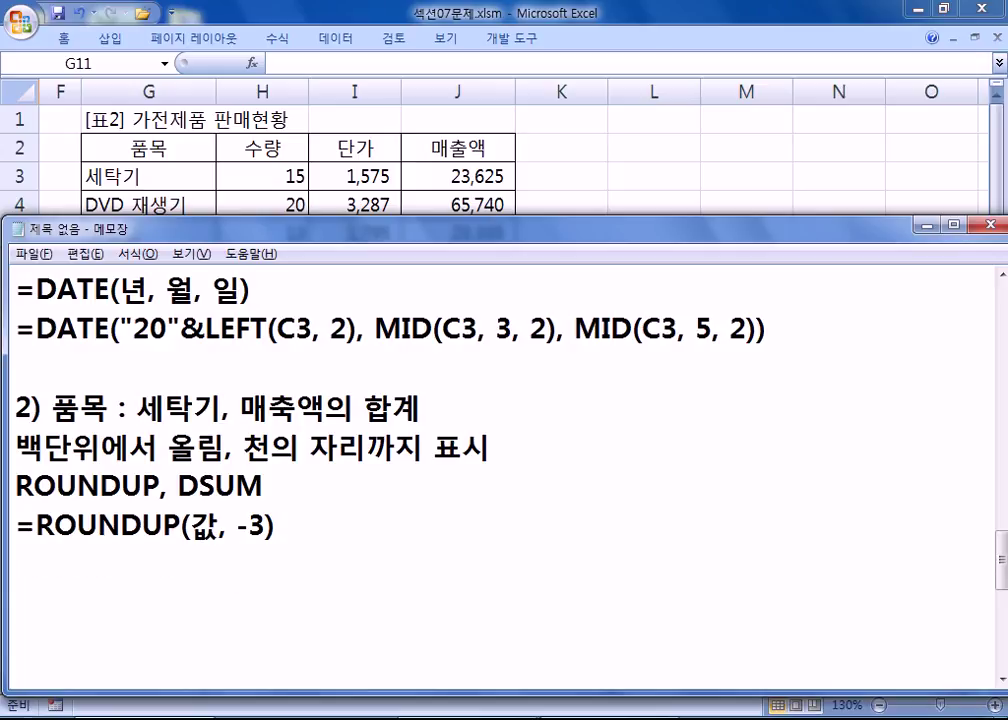
pyautogui.write(' 조건)')
pyautogui.press('Return')
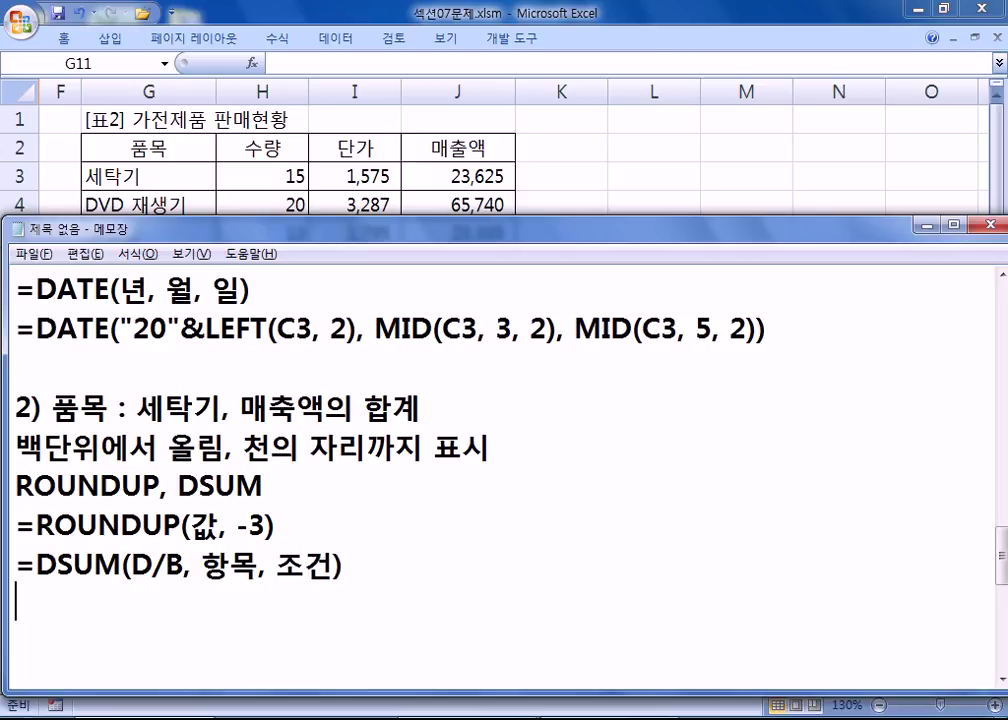
# Step: Switch to Excel and mark the DSUM arguments in [표2]: table G2:J8, the 매출액 header J2 and criteria G2:G3
pyautogui.hotkey('alt', 'Tab')
pyautogui.moveTo(112, 152); pyautogui.dragTo(459, 308)
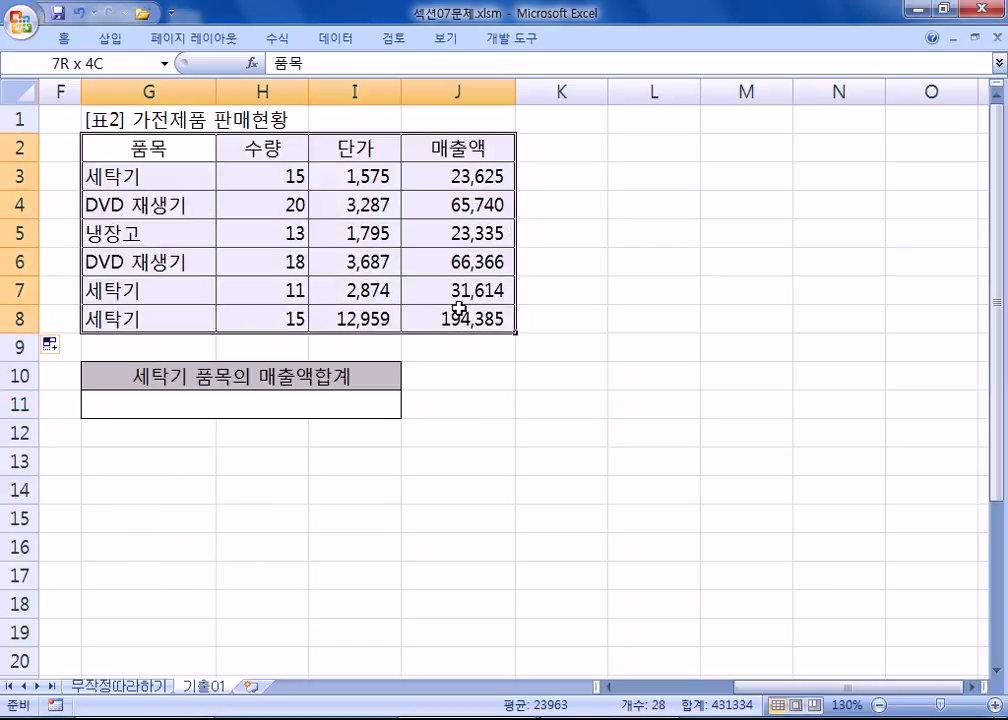
pyautogui.click(450, 147)
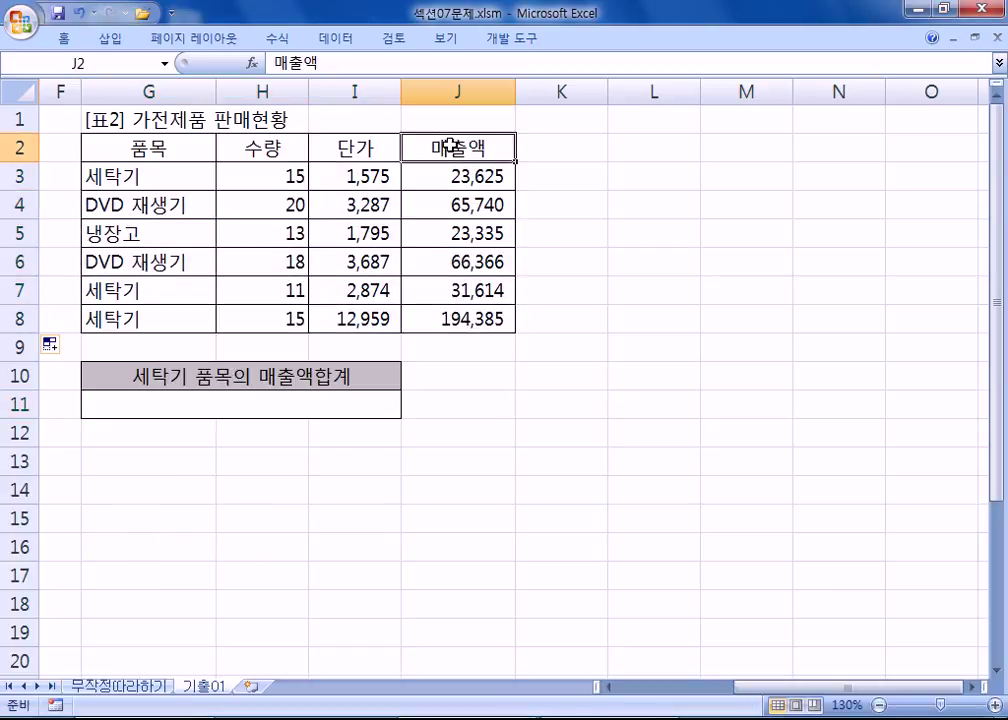
pyautogui.moveTo(173, 155); pyautogui.dragTo(176, 176)
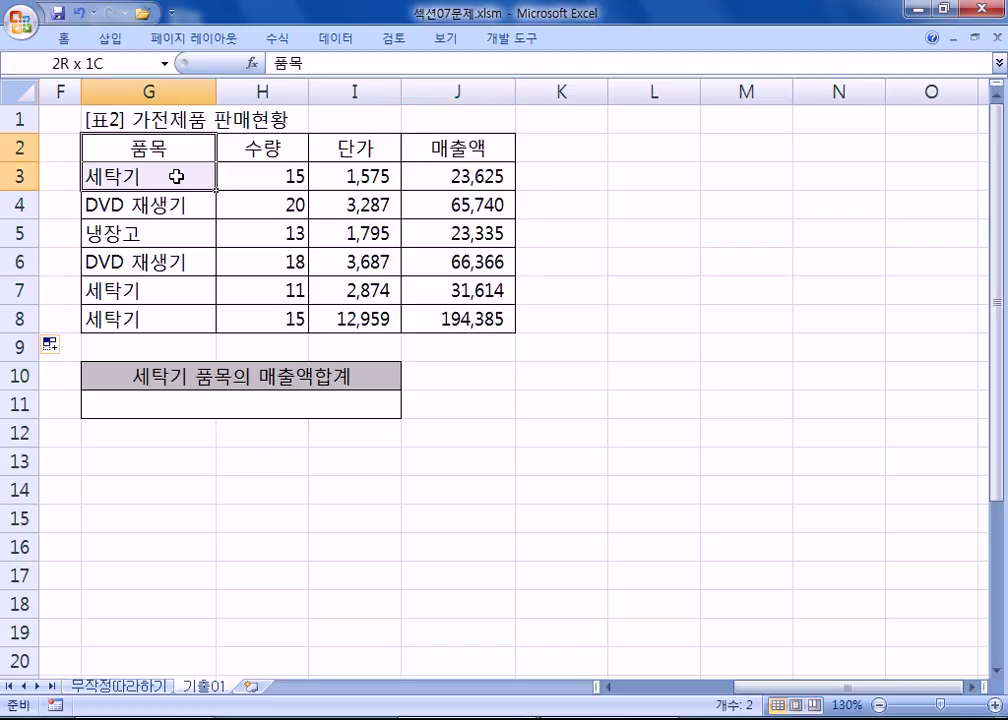
# Step: Start a DSUM formula in the 세탁기 품목의 매출액합계 cell G11 with the table range G2:J8 as database
pyautogui.click(191, 408)
pyautogui.write('=ㅇ')
pyautogui.press('Hangul')
pyautogui.press('BackSpace')
pyautogui.write('DS')
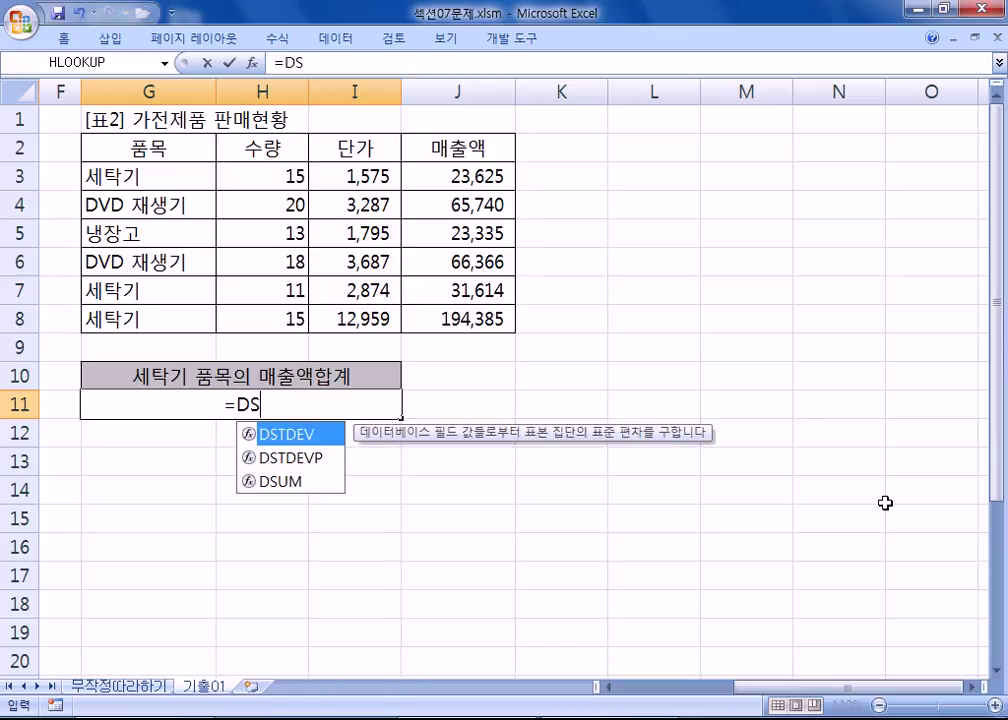
pyautogui.press('Down')
pyautogui.press('Down')
pyautogui.press('Tab')
pyautogui.moveTo(175, 158); pyautogui.dragTo(457, 316)
pyautogui.write(',')
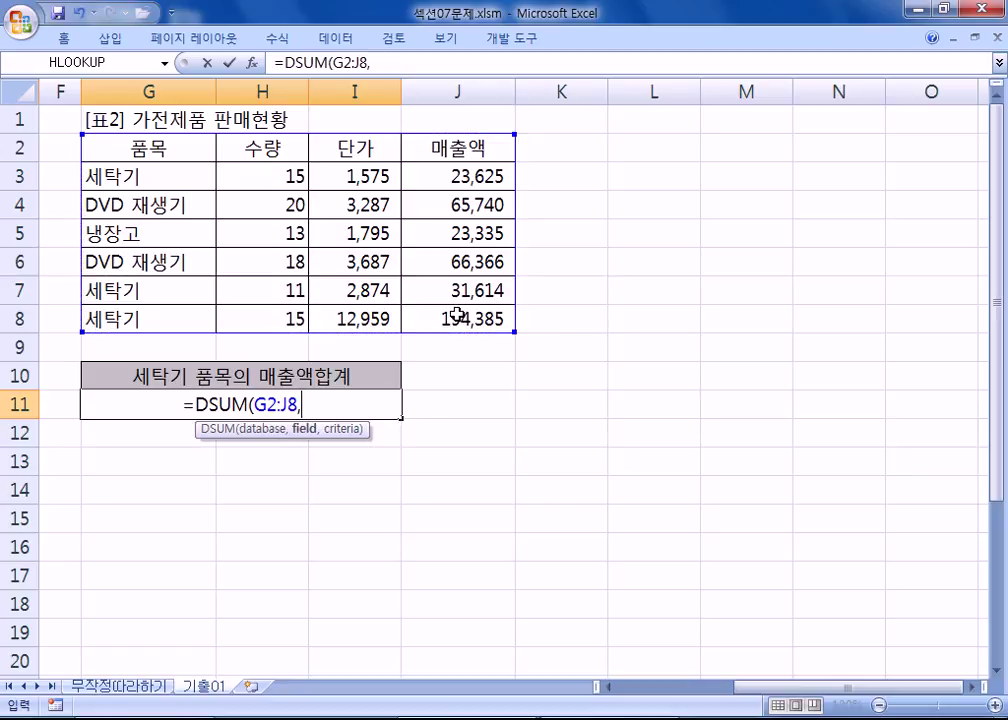
# Step: Set the DSUM field to the 매출액 header J2 and the criteria to G2:G3, and enter the formula
pyautogui.click(459, 153)
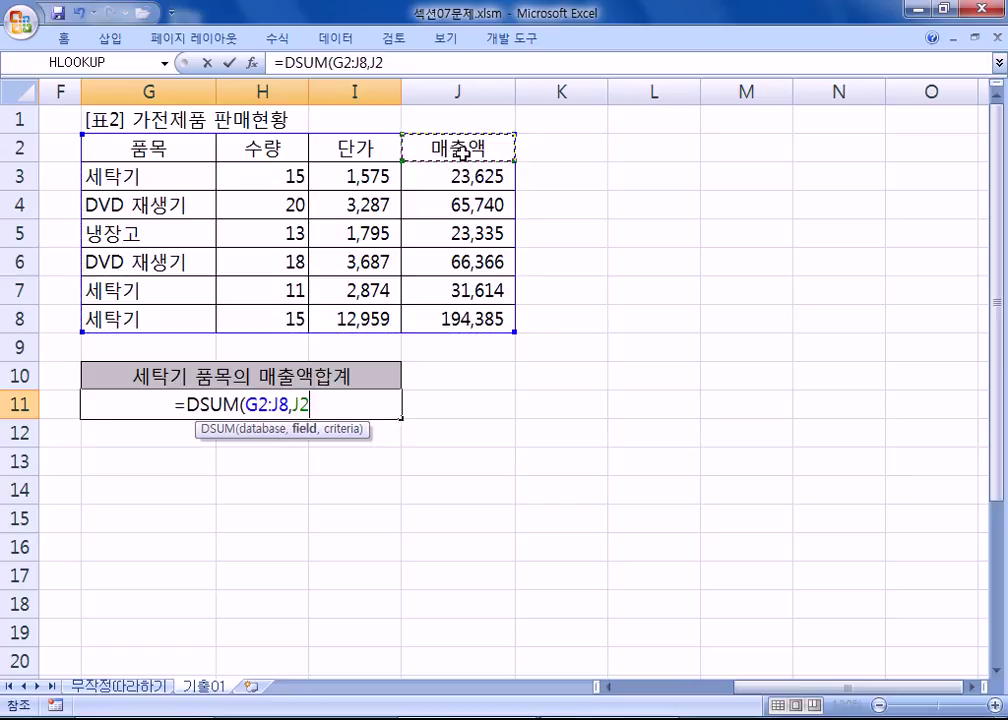
pyautogui.write(',')
pyautogui.click(158, 151)
pyautogui.moveTo(158, 148); pyautogui.dragTo(164, 169)
pyautogui.press('Return')
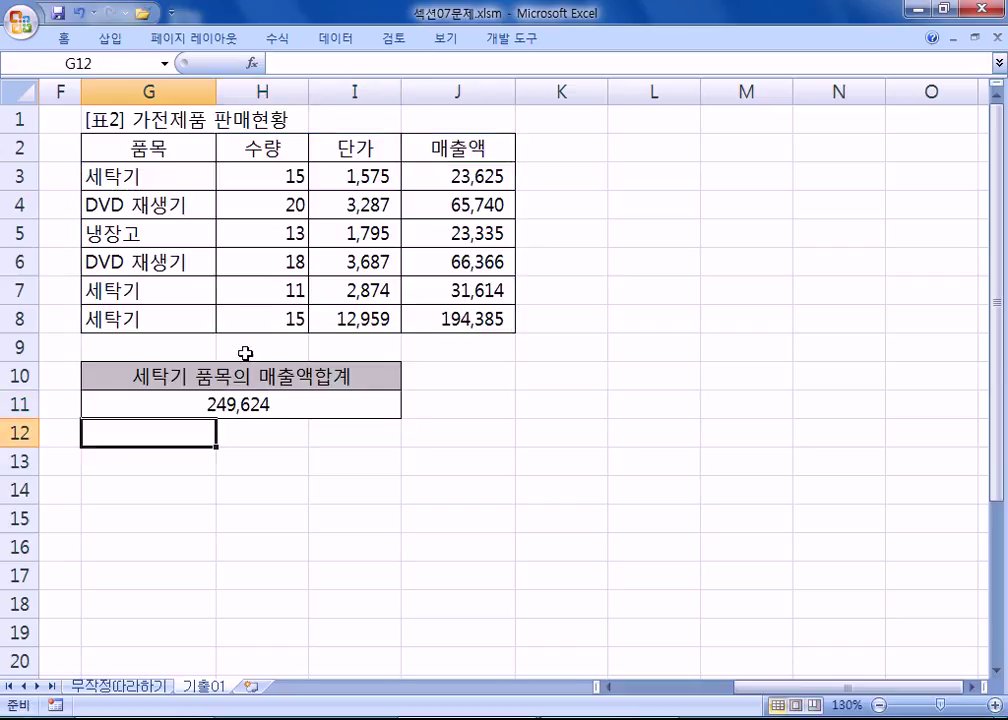
# Step: Copy the G11 DSUM formula into Notepad below the syntax lines and space out its arguments as =DSUM(G2:J8, J2, G2:G3)
pyautogui.press('Up')
pyautogui.click(471, 72)
pyautogui.moveTo(471, 72); pyautogui.dragTo(256, 63)
pyautogui.hotkey('alt', 'Tab')
pyautogui.press('Return')
pyautogui.hotkey('ctrl', 'v')
pyautogui.click(216, 605)
pyautogui.press('Right')
pyautogui.press('Right')
pyautogui.press('Right')
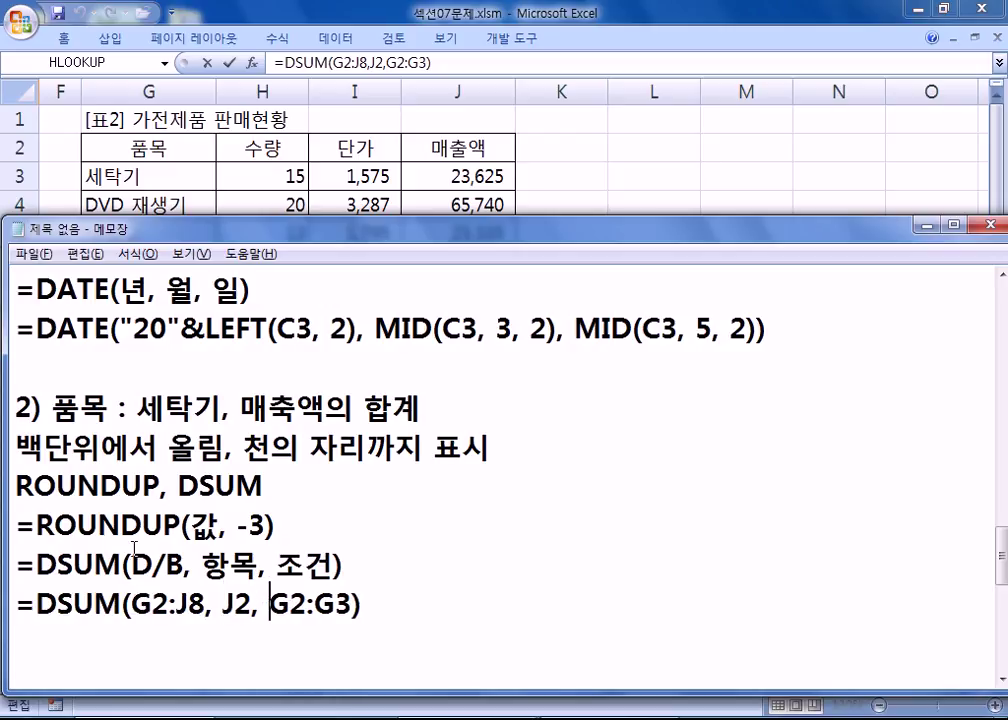
# Step: Build the nested line =ROUNDUP(DSUM(G2:J8, J2, G2:G3), -3) by replacing 값 in a copy of the ROUNDUP syntax
pyautogui.moveTo(16, 524); pyautogui.dragTo(362, 565)
pyautogui.hotkey('ctrl', 'c')
pyautogui.click(23, 628)
pyautogui.hotkey('ctrl', 'v')
pyautogui.click(197, 604)
pyautogui.doubleClick(197, 604)
pyautogui.hotkey('ctrl', 'v')
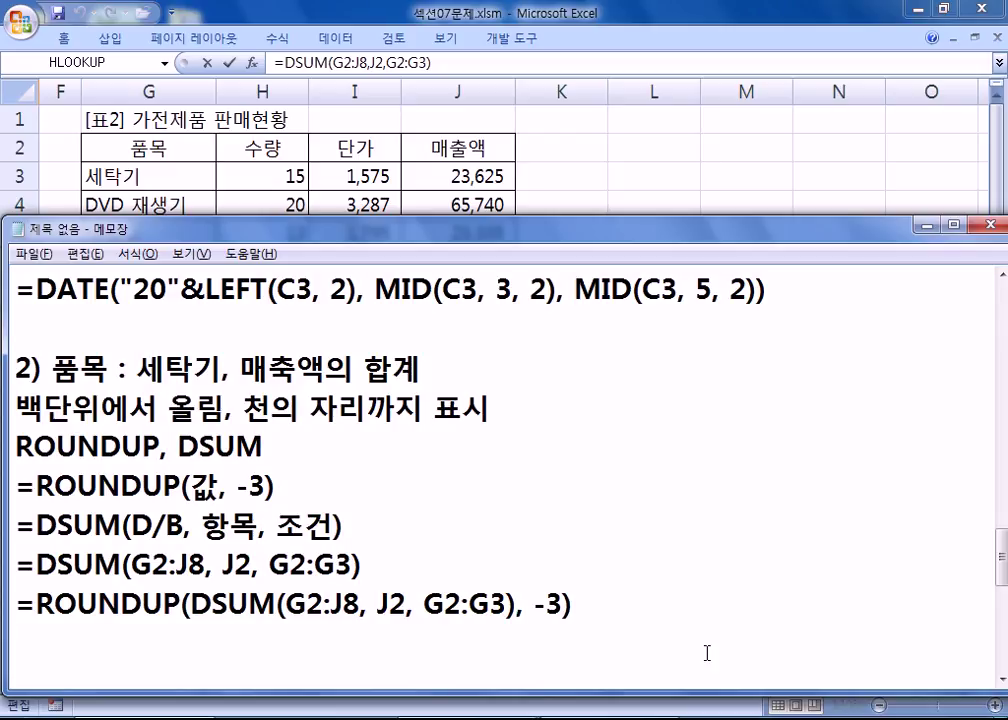
# Step: Back in Excel, insert ROUNDUP( in front of DSUM in the formula of cell G11
pyautogui.click(702, 623)
pyautogui.click(407, 177)
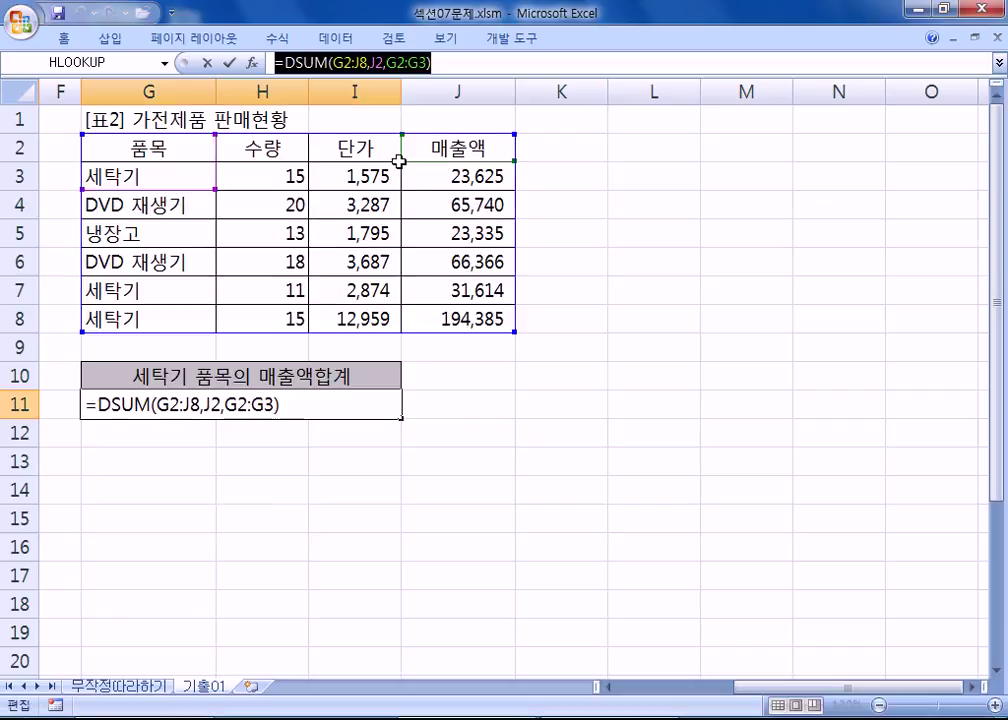
pyautogui.click(424, 181)
pyautogui.press('Escape')
pyautogui.press('F2')
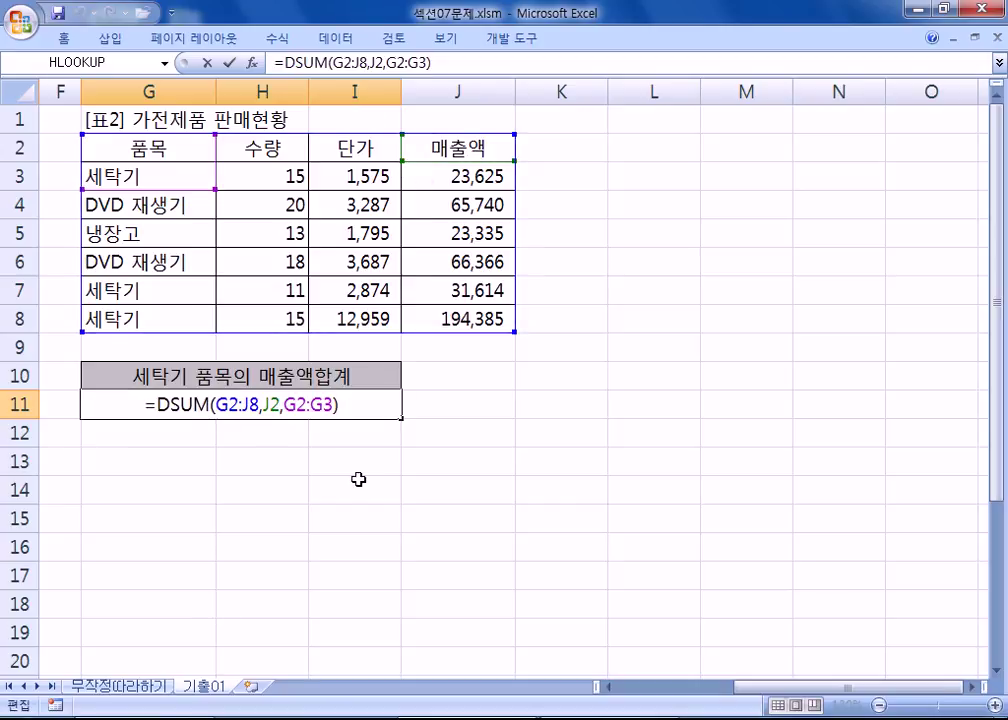
pyautogui.press('Home')
pyautogui.press('Right')
pyautogui.write('ROUND')
pyautogui.press('Down')
pyautogui.press('Down')
pyautogui.press('Tab')
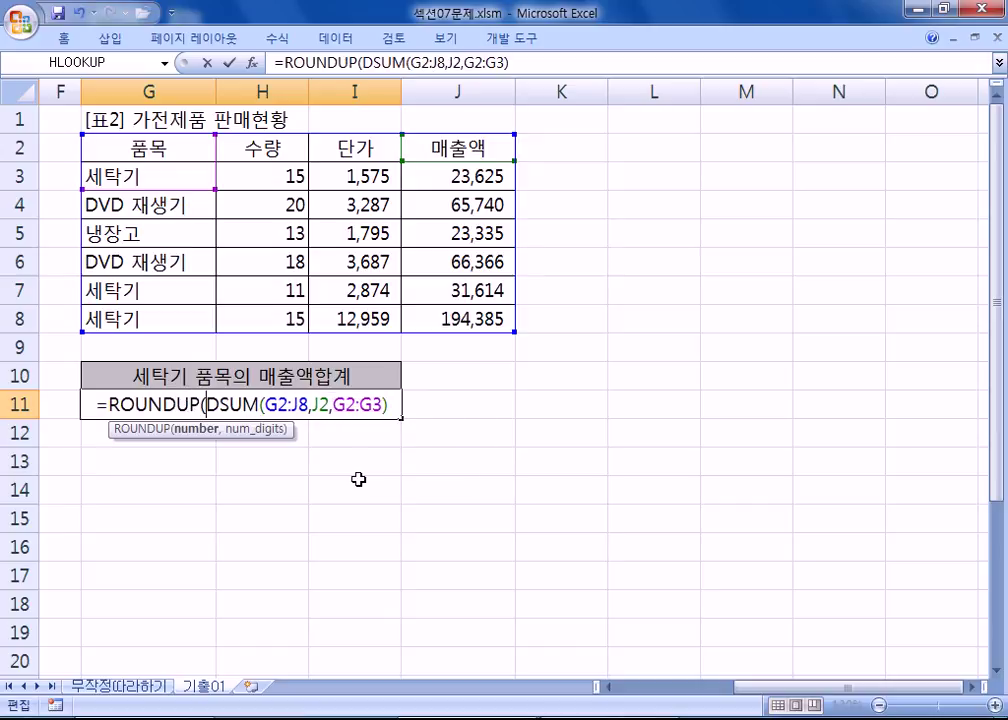
# Step: Add -3 as the ROUNDUP digits argument after the DSUM part and enter the G11 formula
pyautogui.write(',-3')
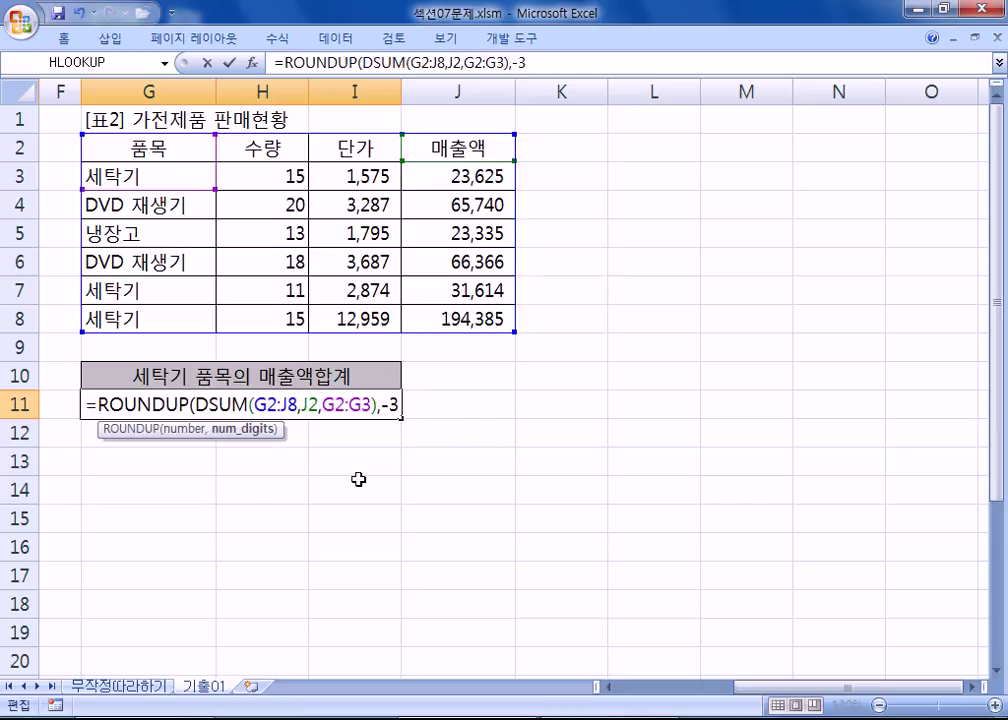
pyautogui.press('Return')
pyautogui.press('Return')
pyautogui.press('Up')
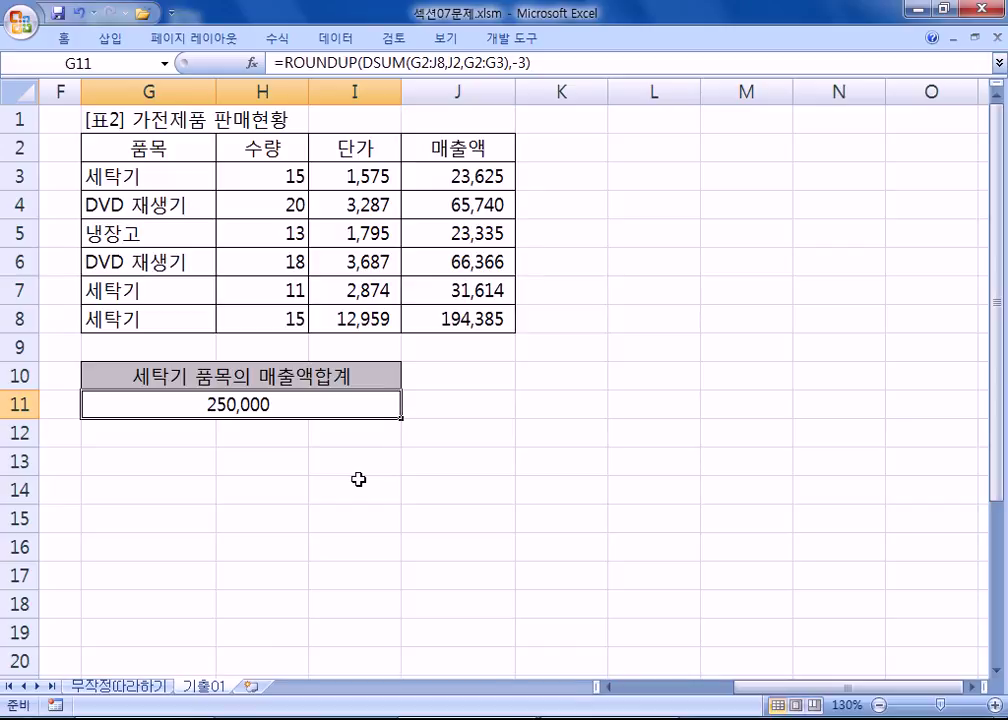
# Step: Select the empty 평균차 result cell C26 below the [표3] 신입생 입학성적 table
pyautogui.press('Home')
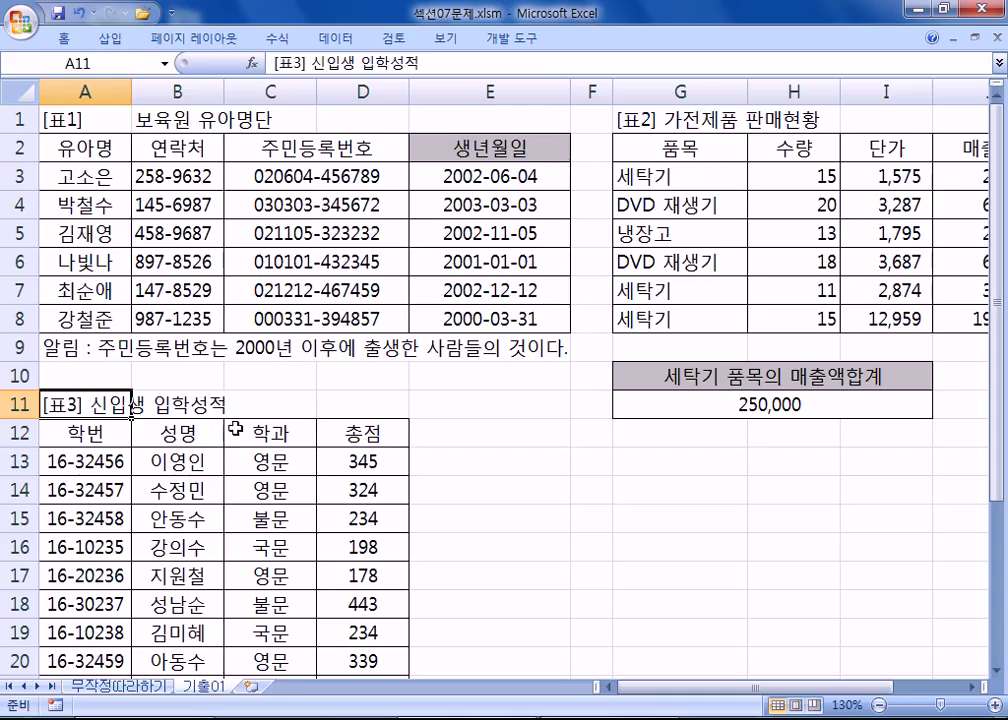
pyautogui.scroll(-3, 513, 201)
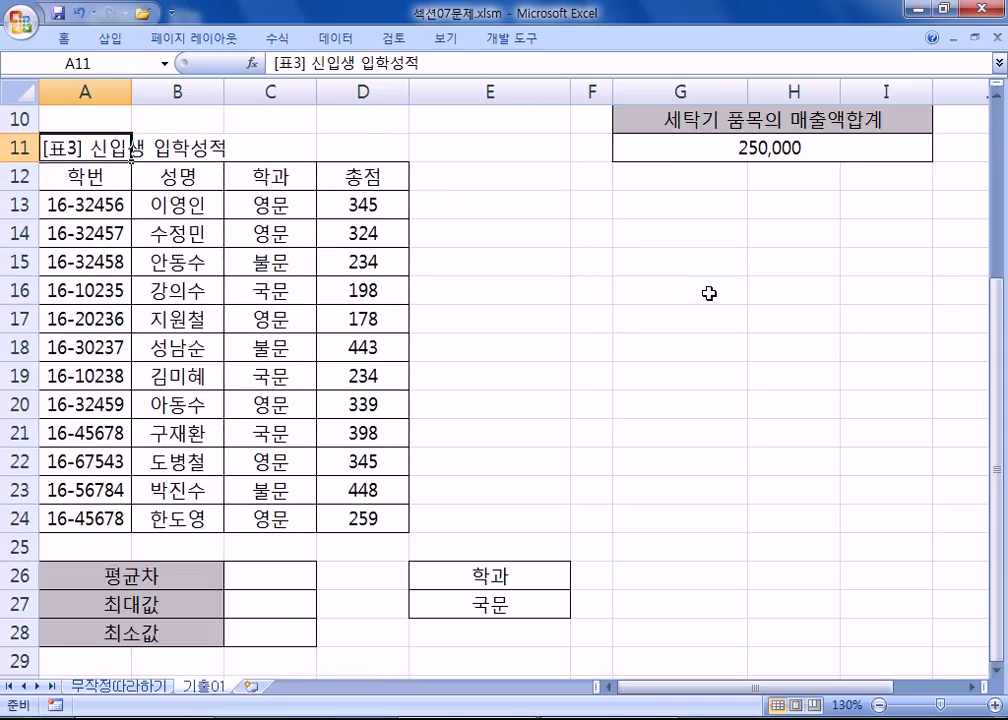
pyautogui.click(269, 588)
pyautogui.click(997, 674)
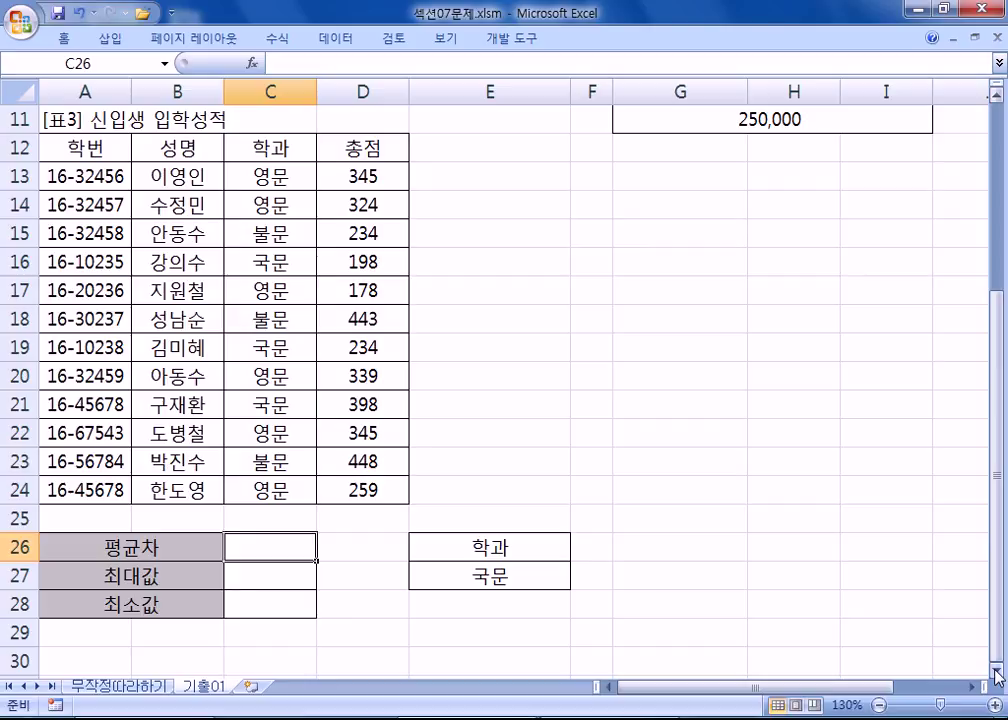
# Step: In Notepad, add the line "3) 영문학과, 국문학과의 총점에 대한 평균을 구한 후에 차이를 계산" below the ROUNDUP formula, after a blank line
pyautogui.hotkey('alt', 'Tab')
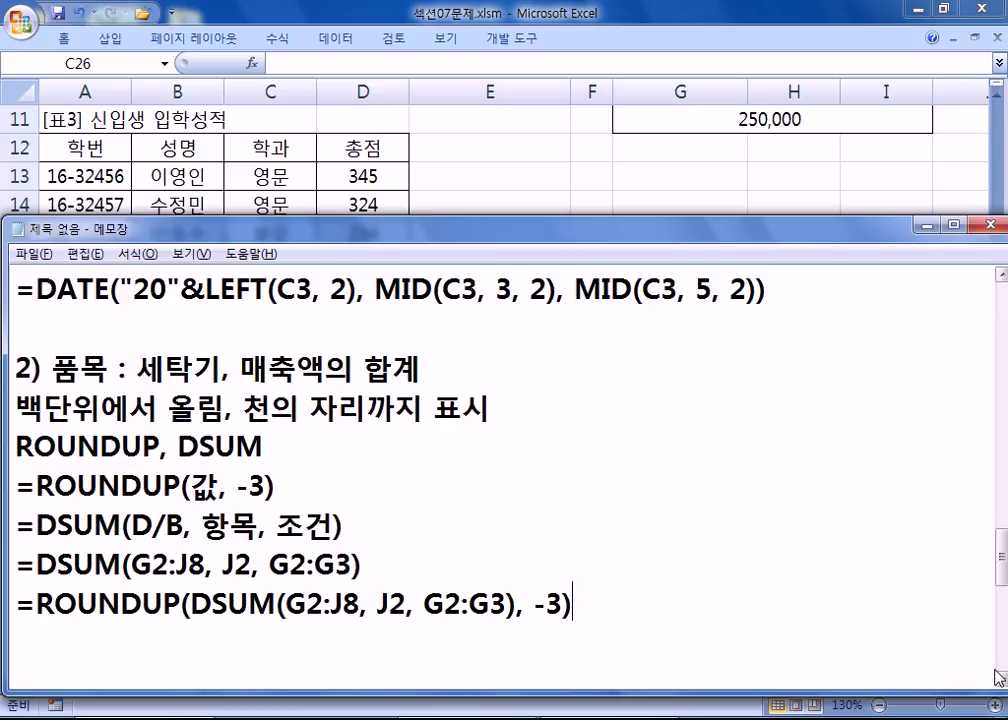
pyautogui.rightClick(999, 678)
pyautogui.click(372, 565)
pyautogui.scroll(-2, 381, 565)
pyautogui.click(205, 412)
pyautogui.press('Return')
pyautogui.write('3')
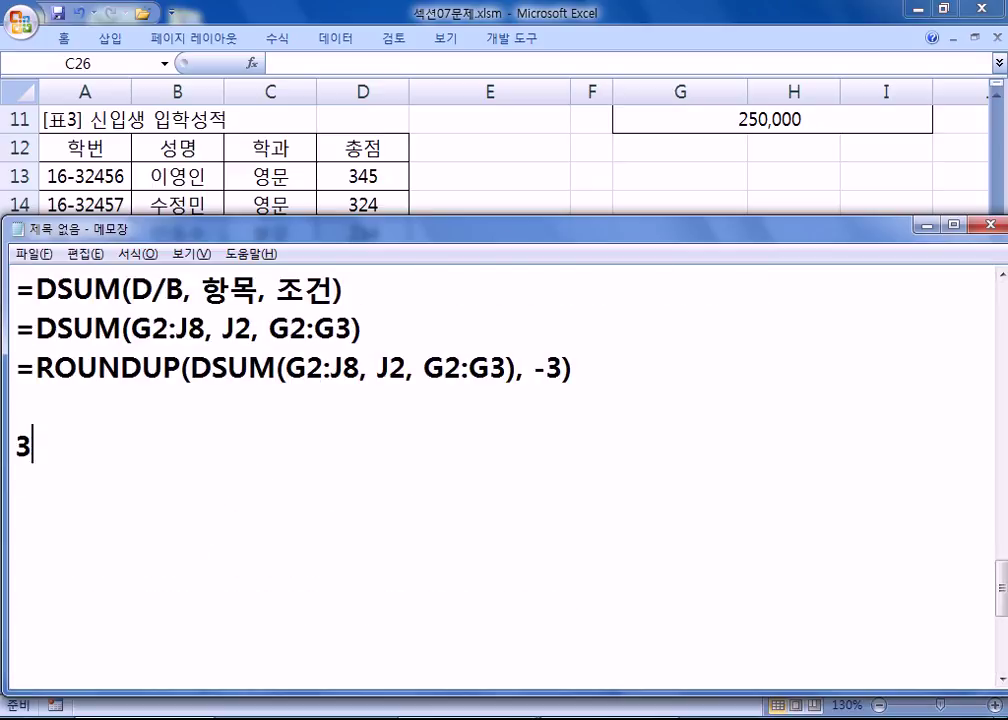
pyautogui.write(') 영문하')
pyautogui.write('학과, 국문')
pyautogui.write('학과의 퐁')
pyautogui.press('BackSpace')
pyautogui.press('BackSpace')
pyautogui.press('BackSpace')
pyautogui.press('BackSpace')
pyautogui.write('총저')
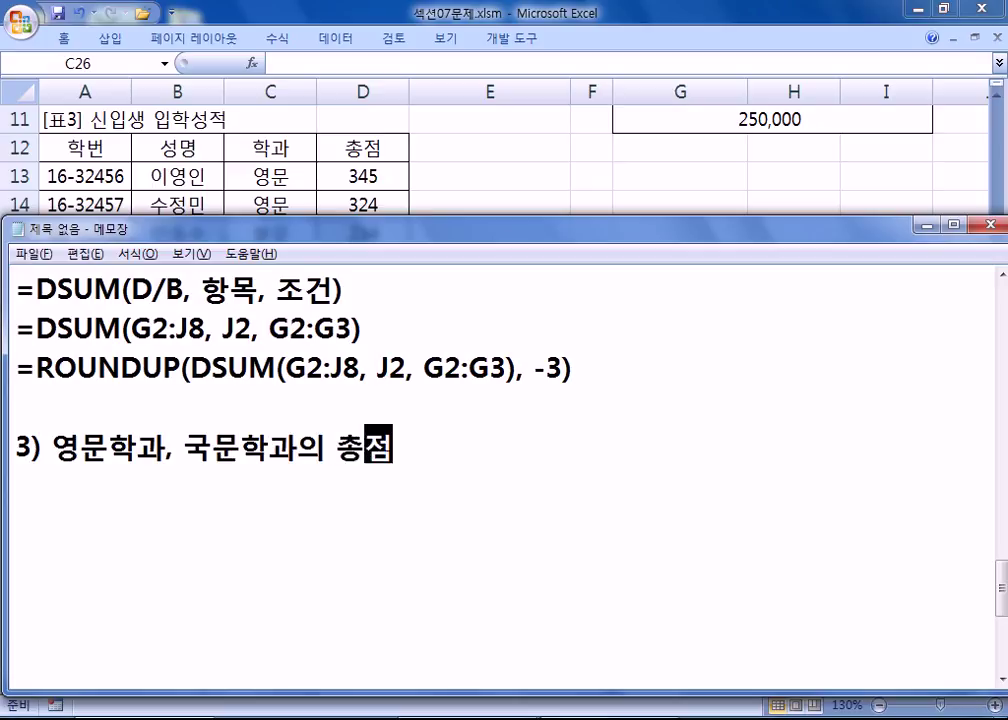
pyautogui.write('점에 대한 ㅍ평균을 구한 후에 차이르를 계산')
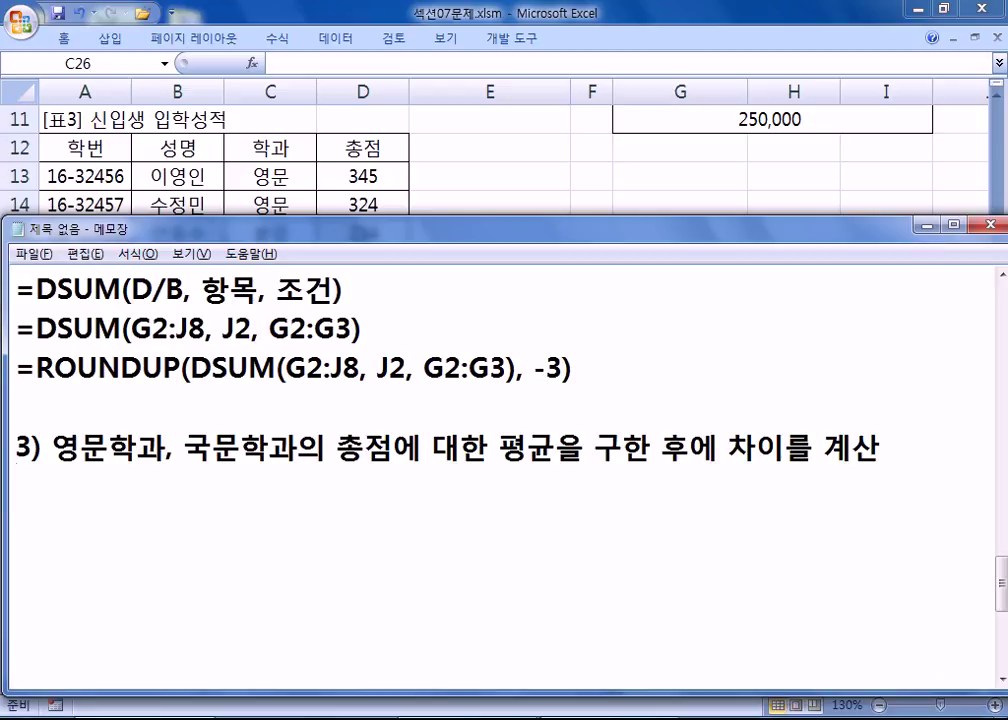
# Step: Write the syntax line "=ABS(값1-값2) : 값1과 값2의 대한 차이" under the heading of exercise 3
pyautogui.write('=AB')
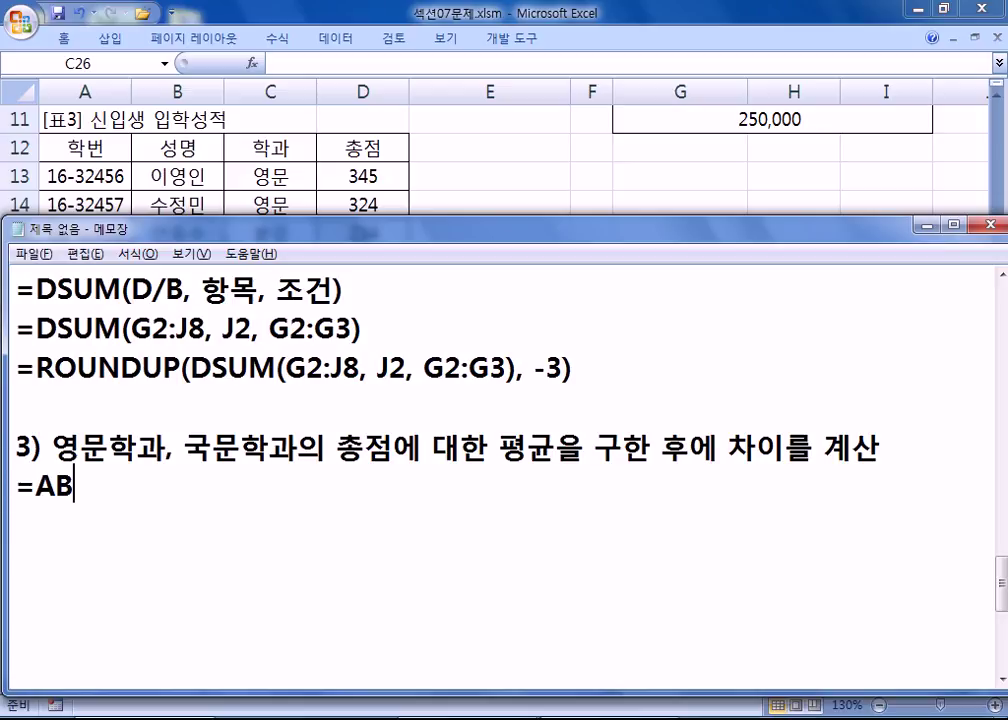
pyautogui.write('S(갑1,')
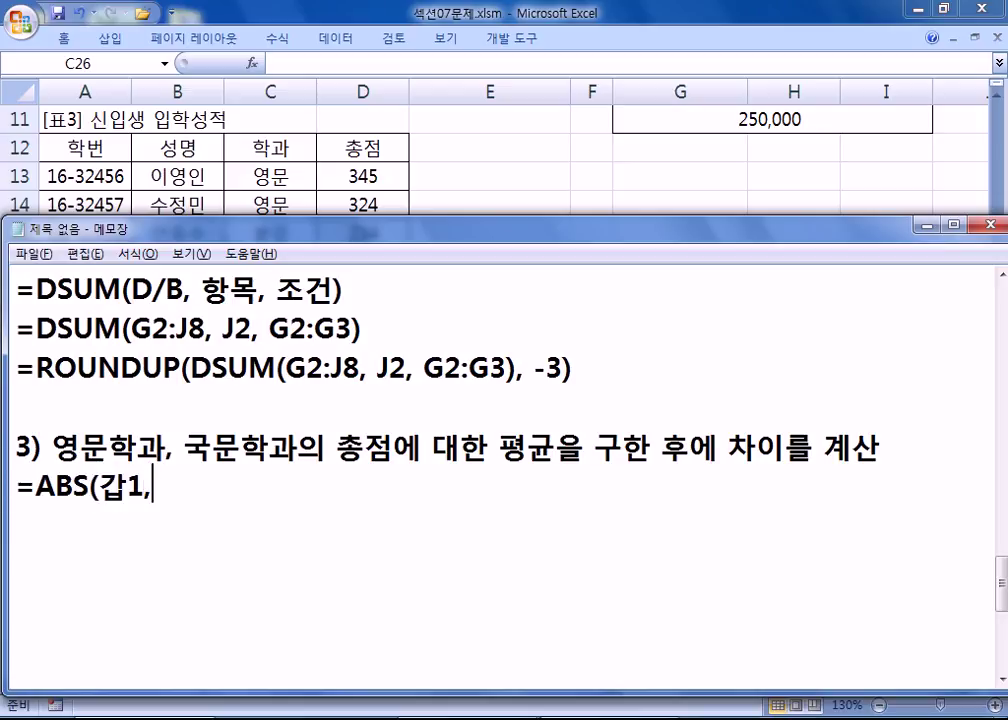
pyautogui.press('BackSpace')
pyautogui.press('BackSpace')
pyautogui.press('BackSpace')
pyautogui.write('값')
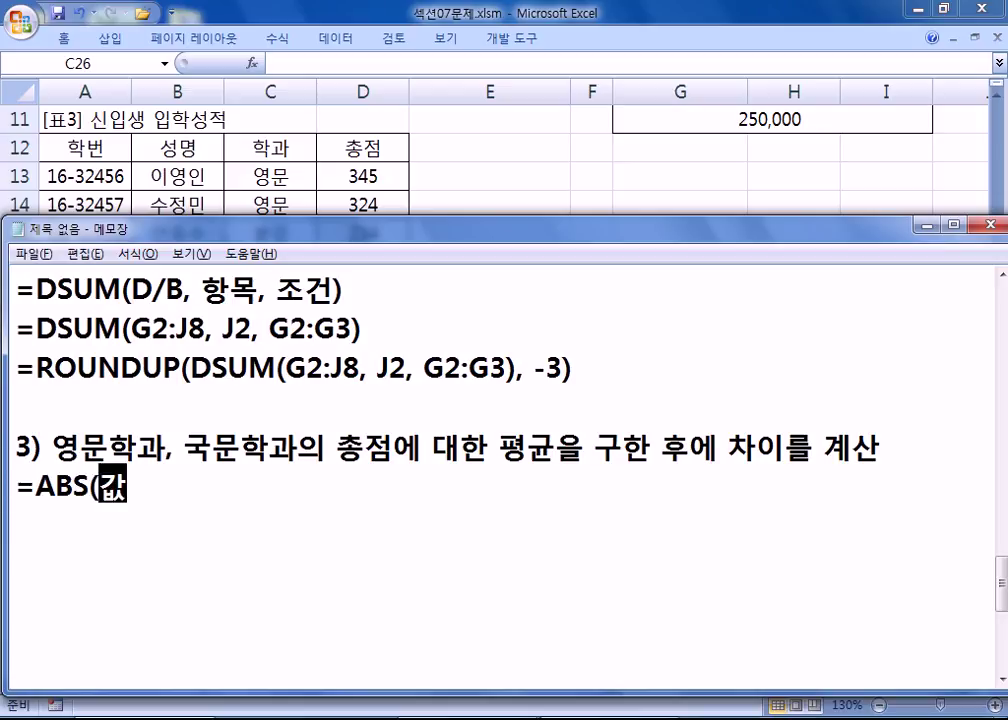
pyautogui.write('1-값')
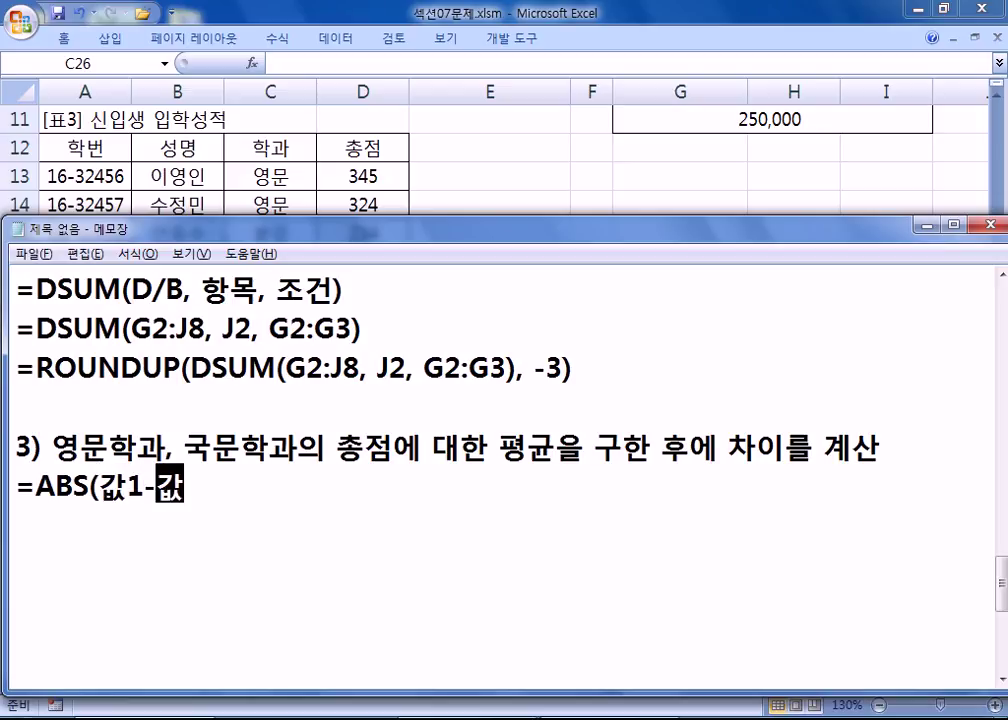
pyautogui.write('2) : ')
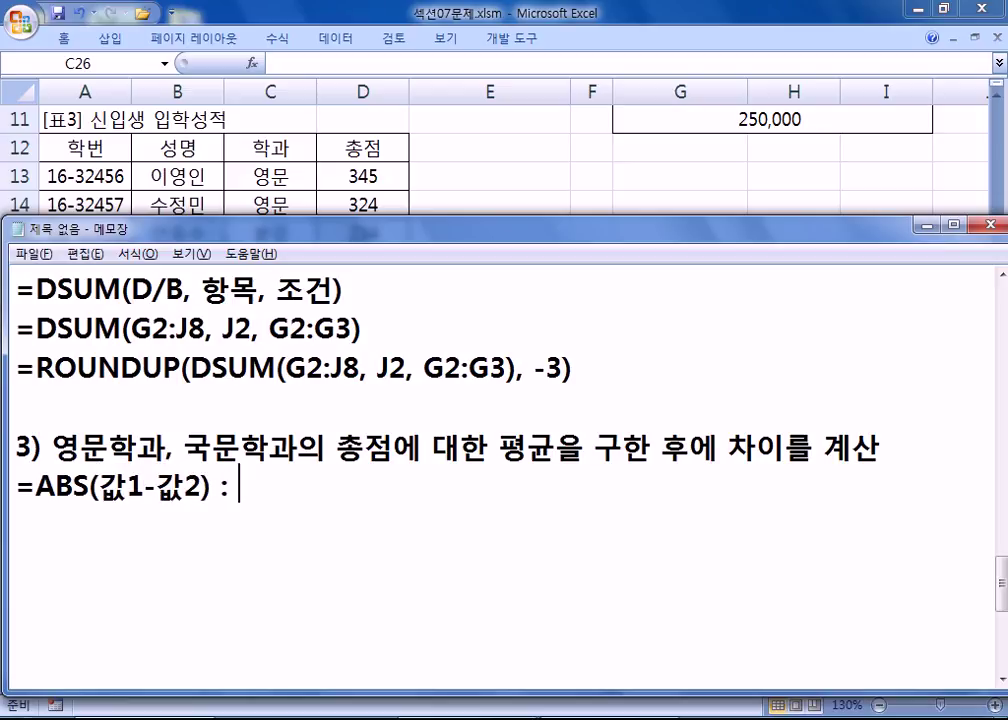
pyautogui.write('갑값1과 값')
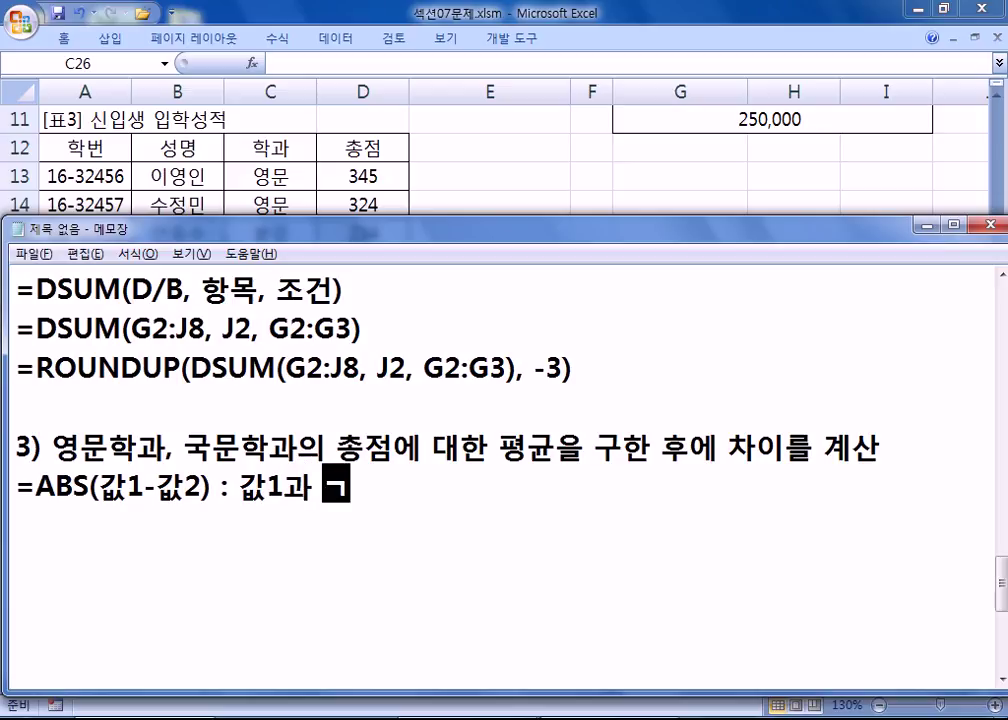
pyautogui.write('2의 ')
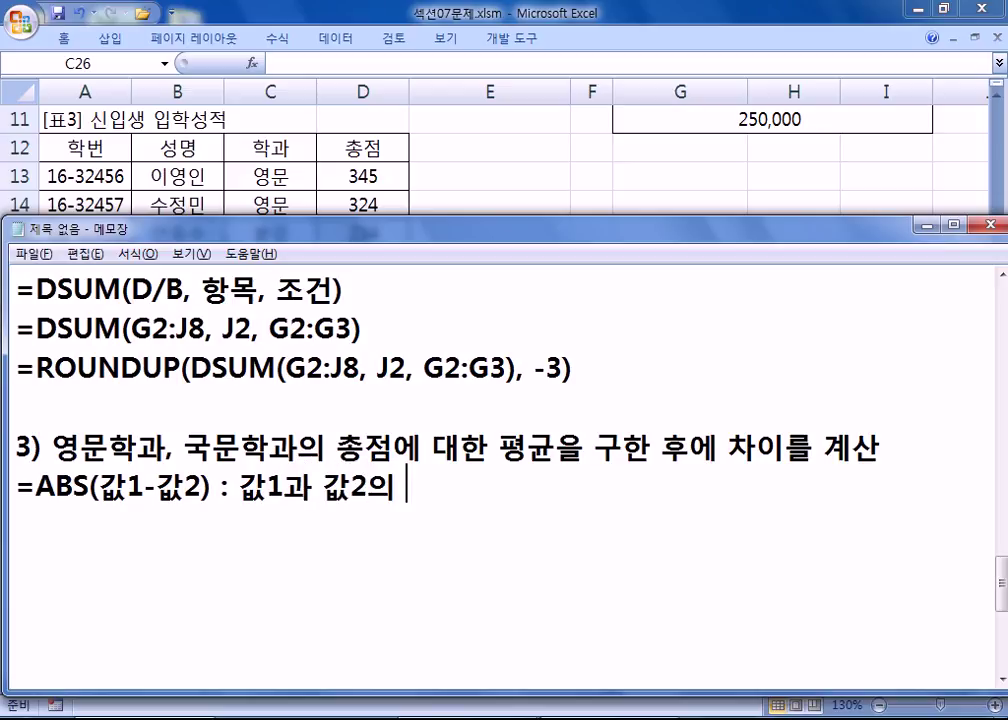
pyautogui.write('댕한 차이')
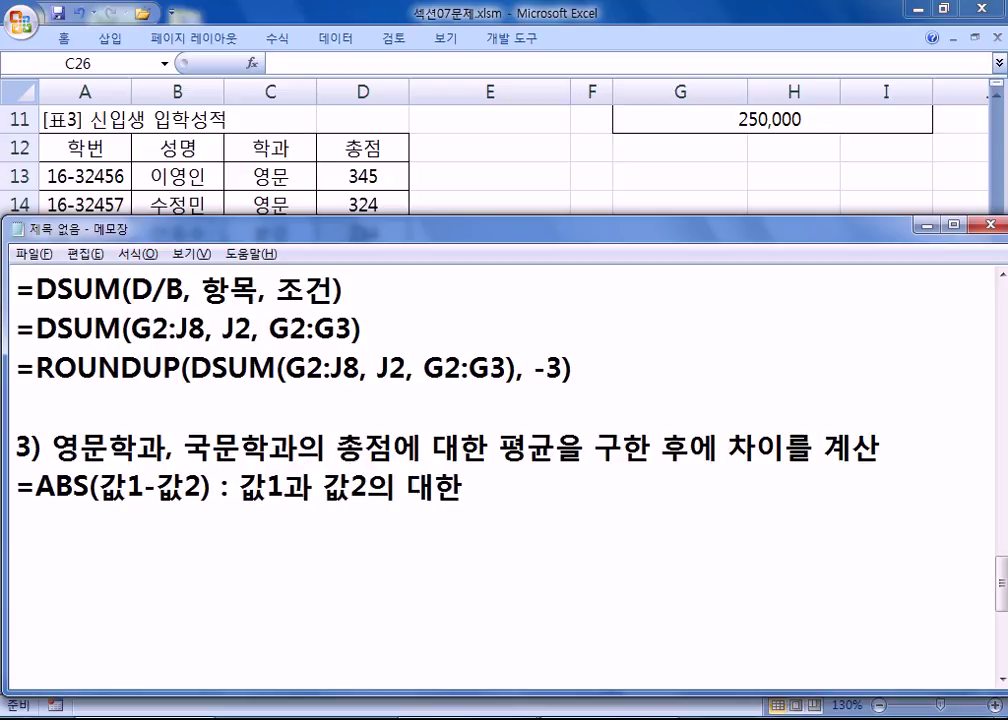
pyautogui.press('Return')
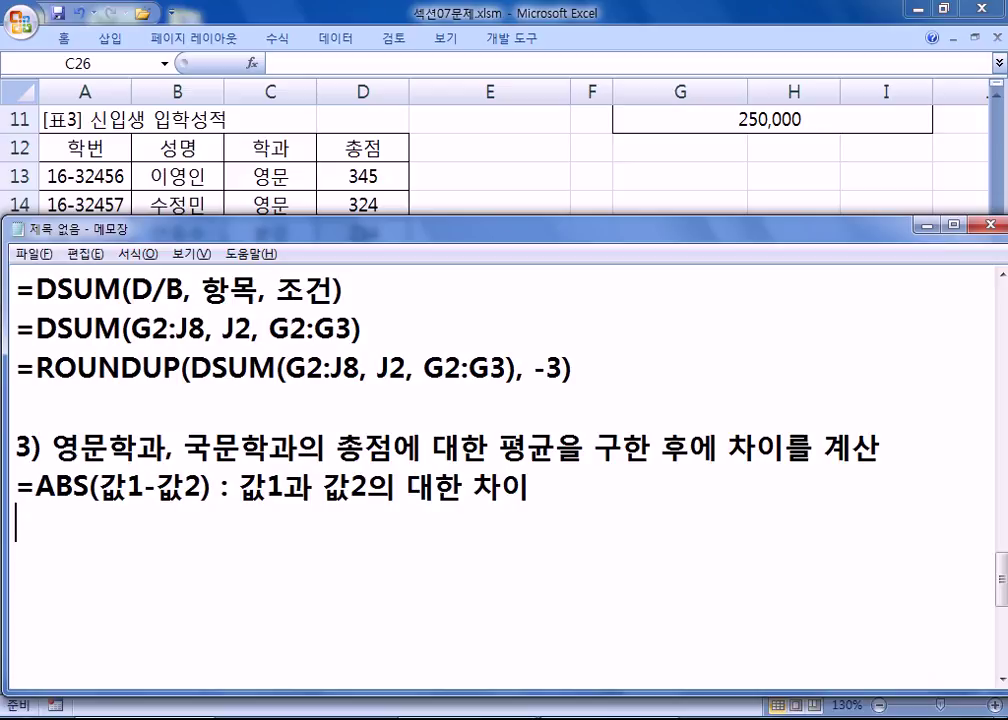
# Step: Draft the nested formula =ABS(DSUM(영문학과)-DSUM(국문학과 on the line below the ABS syntax
pyautogui.write('=ABS(')
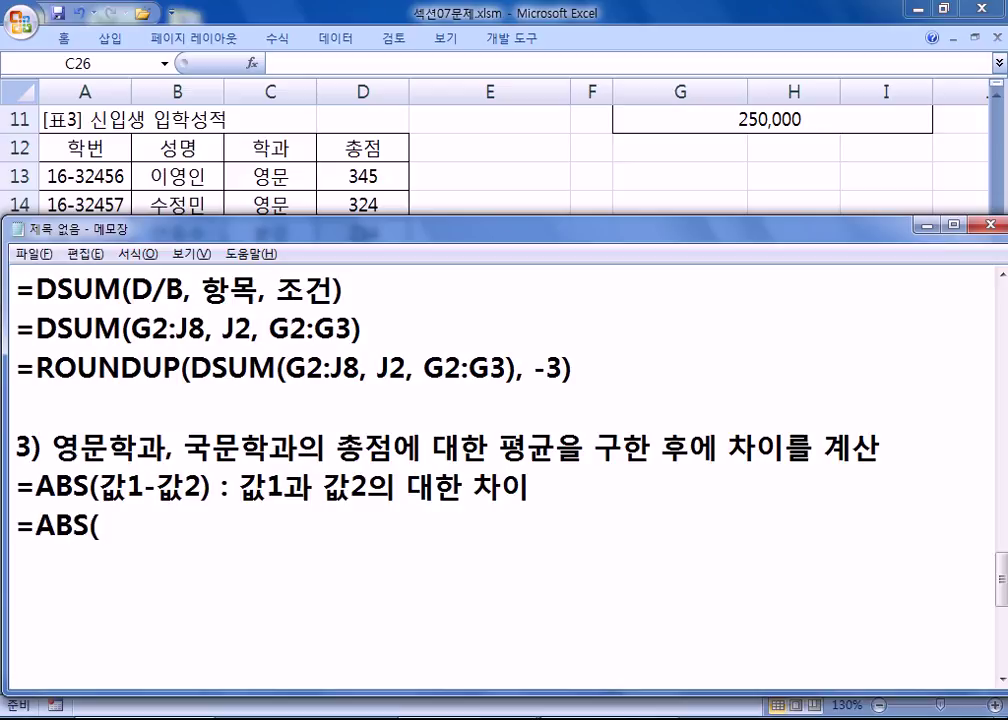
pyautogui.write('DS')
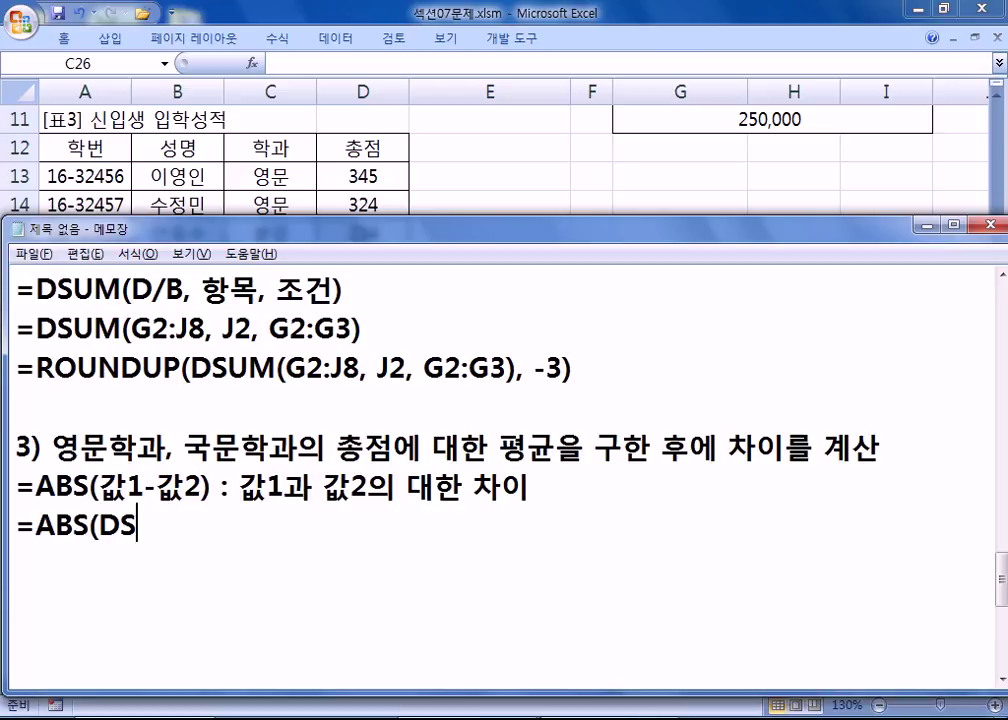
pyautogui.write('UM(')
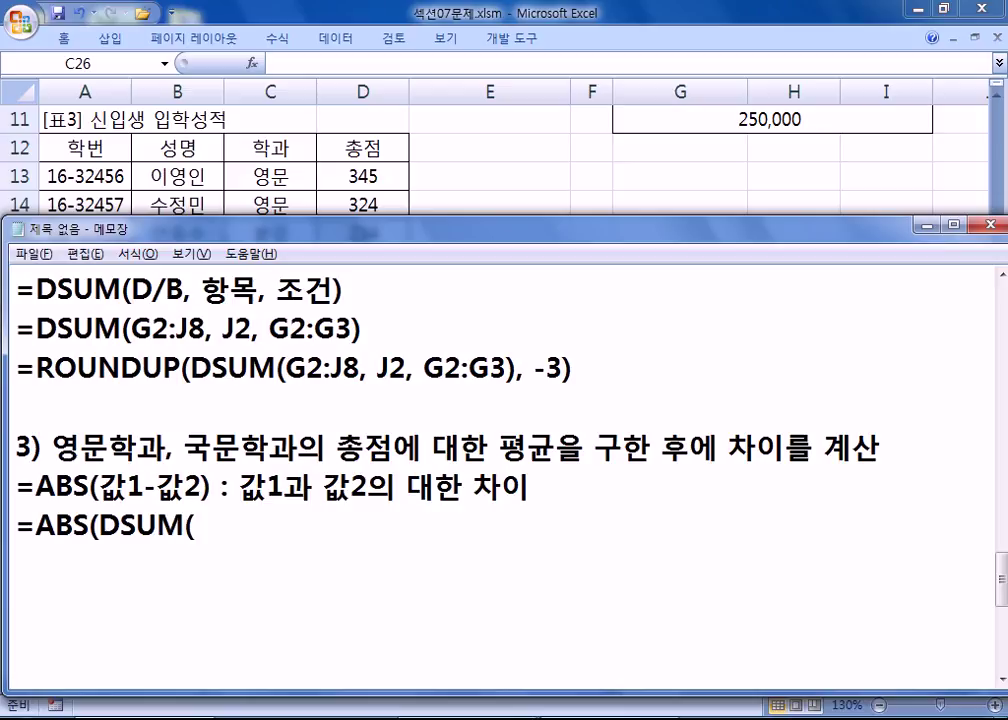
pyautogui.write('영')
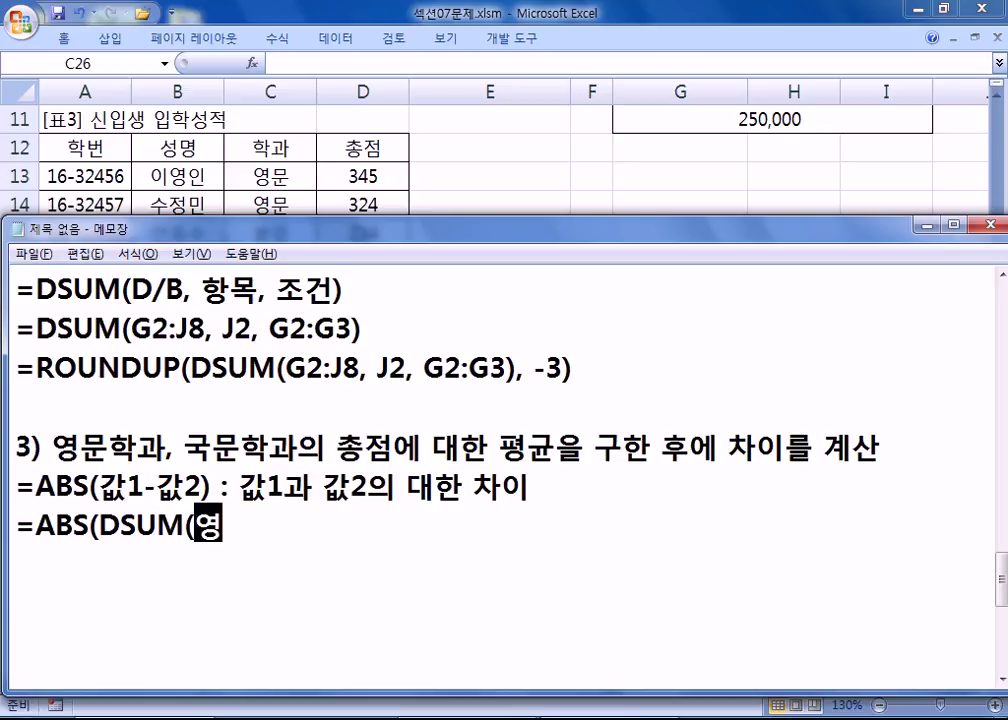
pyautogui.write('문학과)-')
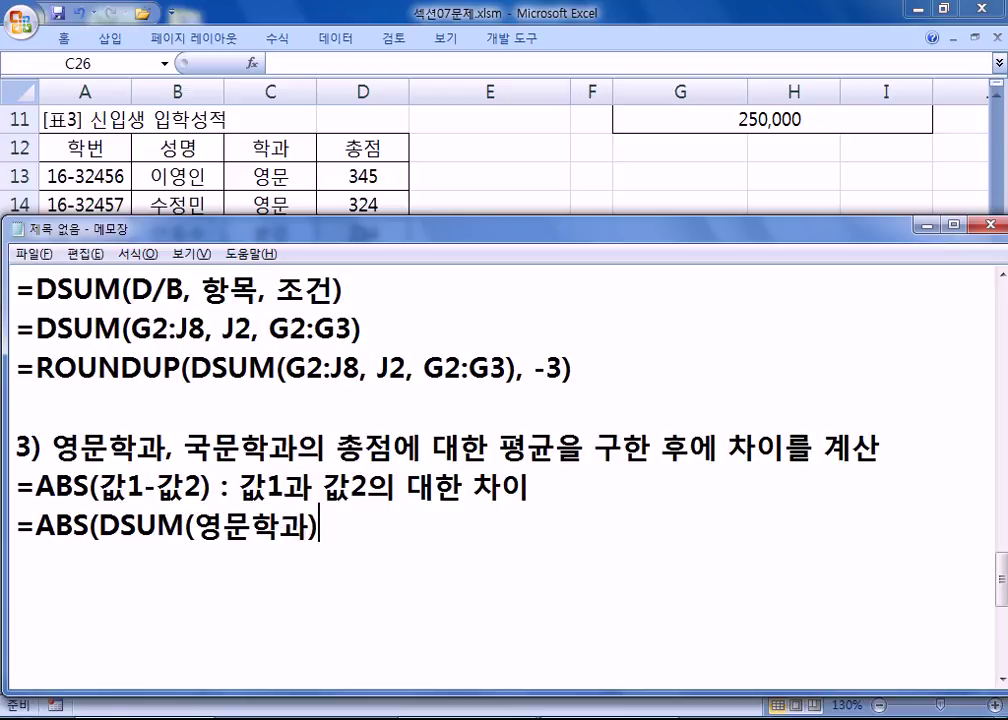
pyautogui.write('DSUM')
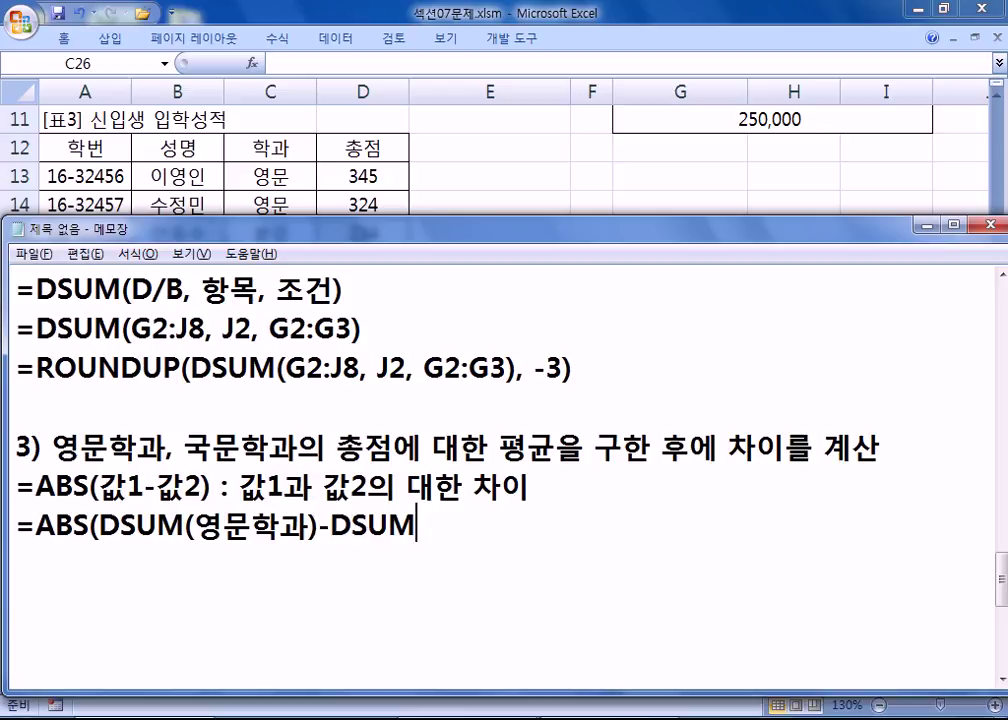
pyautogui.write('(국')
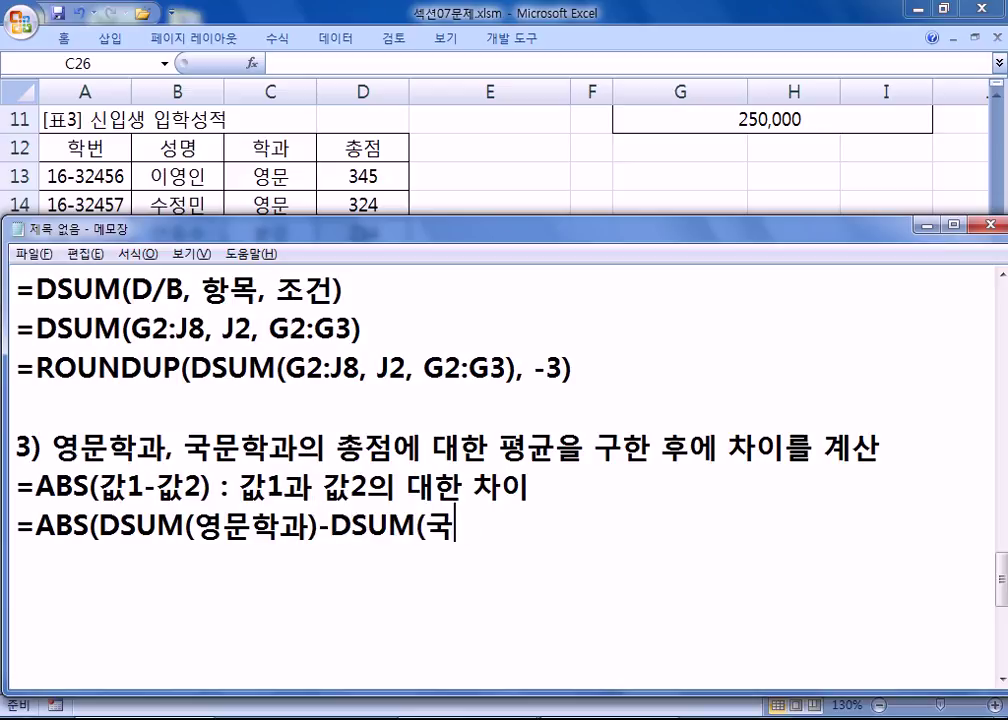
pyautogui.write('문학과')
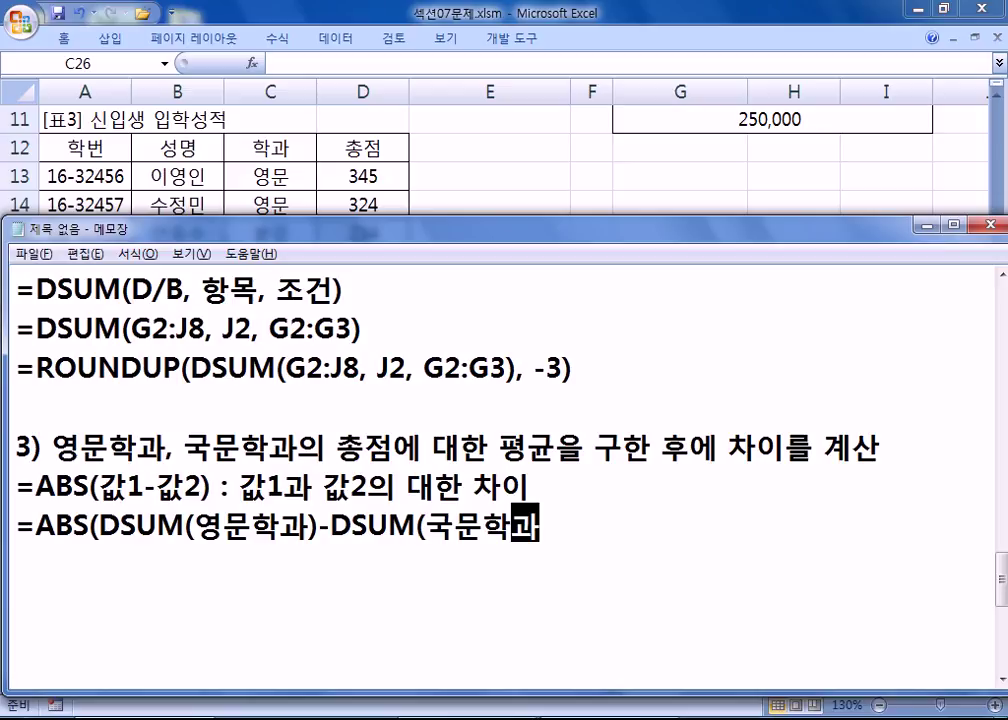
# Step: Replace the first DSUM, the one for 영문학과, with DAVERAGE in the ABS formula
pyautogui.press('Home')
pyautogui.press('Right')
pyautogui.press('Right')
pyautogui.press('Right')
pyautogui.press('Right')
pyautogui.press('Right')
pyautogui.press('Right')
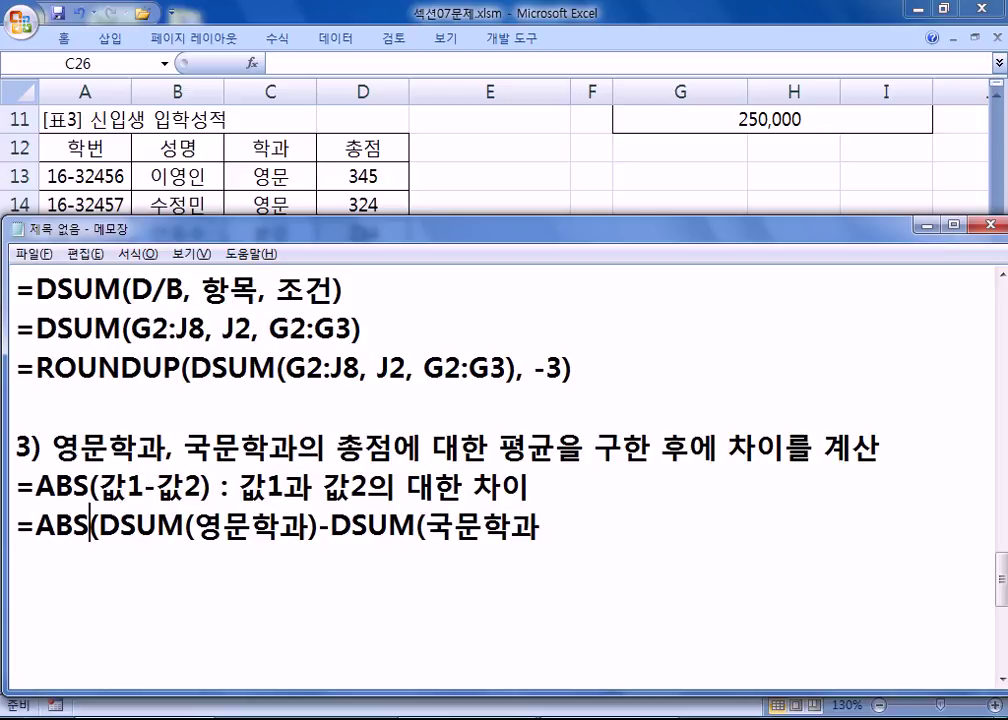
pyautogui.write('ㅁㅍ')
pyautogui.press('BackSpace')
pyautogui.press('BackSpace')
pyautogui.write('AVERAG')
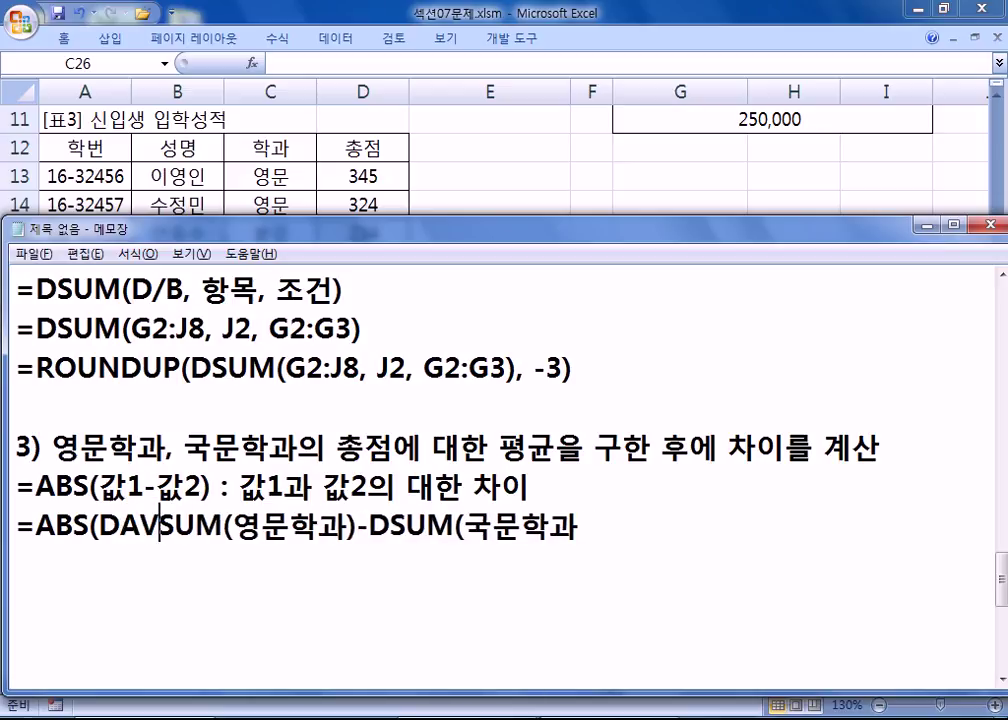
pyautogui.write('E')
pyautogui.press('Delete')
pyautogui.press('Delete')
pyautogui.press('Delete')
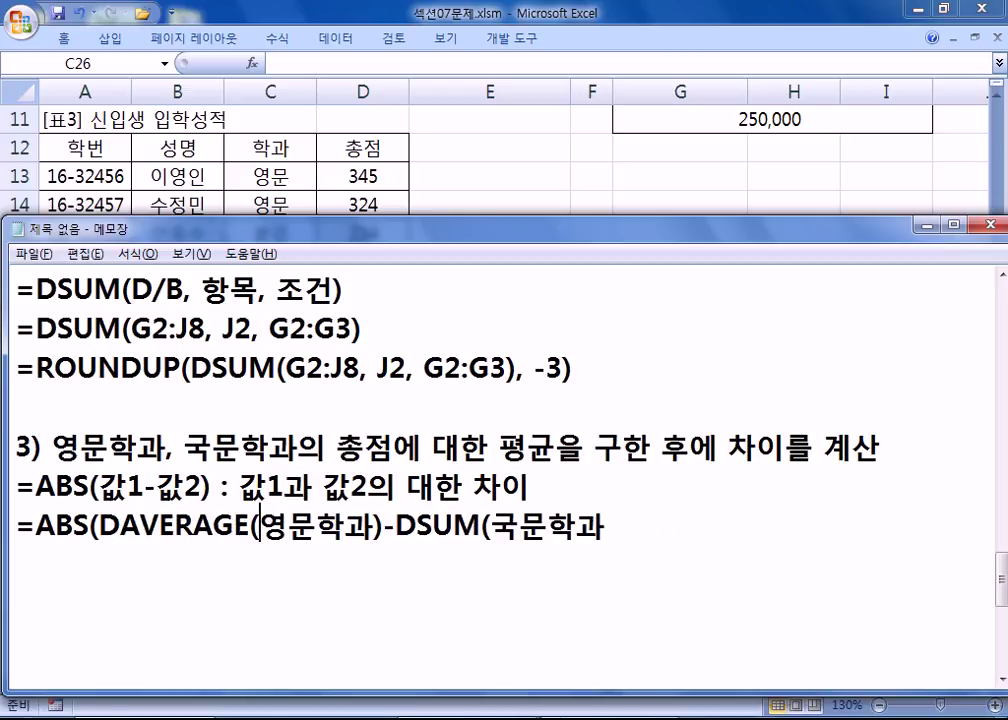
# Step: Replace the second DSUM with DAVERAGE and close the brackets so the line reads =ABS(DAVERAGE(영문학과)-DAVERAGE(국문학과)), followed by a new line
pyautogui.press('Right')
pyautogui.press('Right')
pyautogui.press('Right')
pyautogui.press('Right')
pyautogui.press('Right')
pyautogui.press('Right')
pyautogui.press('Right')
pyautogui.write('AVERAGE')
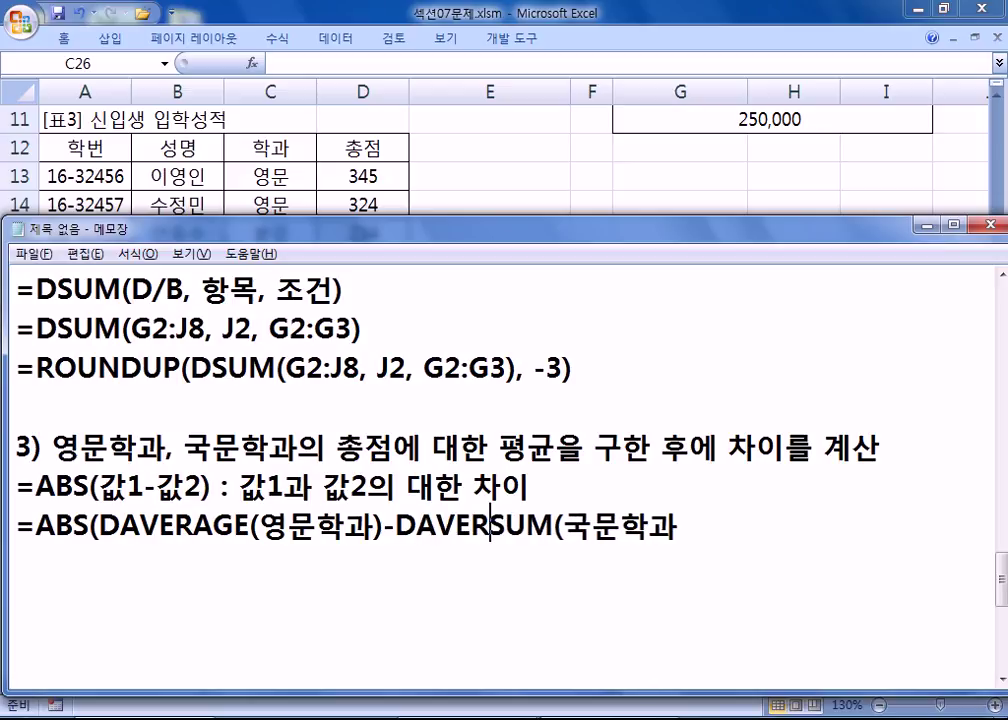
pyautogui.press('Delete')
pyautogui.press('Delete')
pyautogui.press('Delete')
pyautogui.press('Delete')
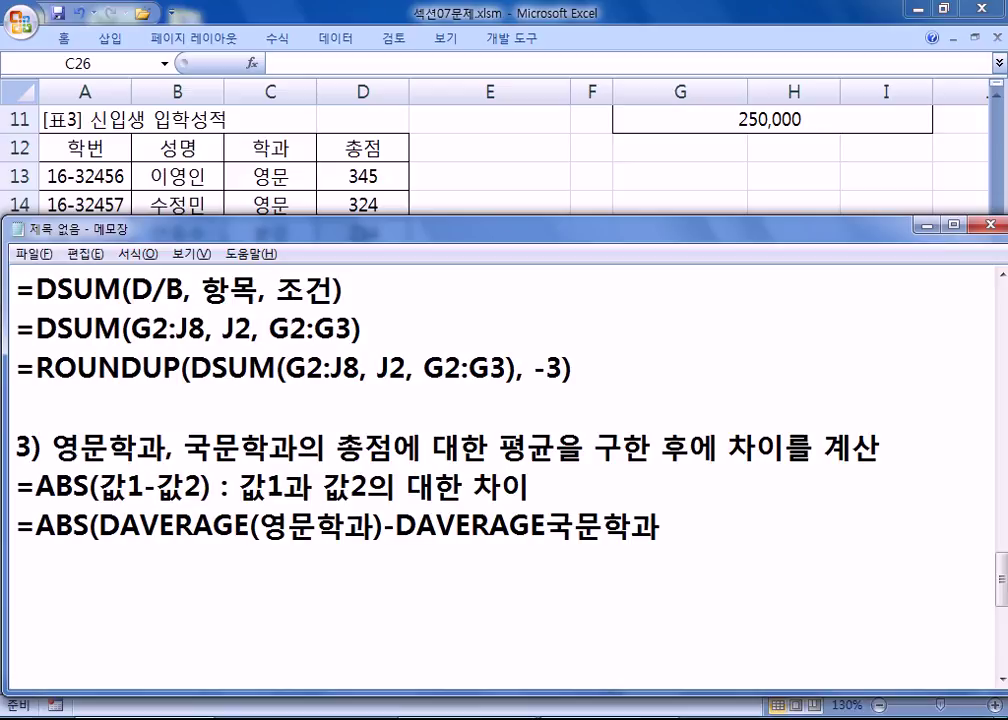
pyautogui.write('(')
pyautogui.press('End')
pyautogui.write('))')
pyautogui.press('Return')
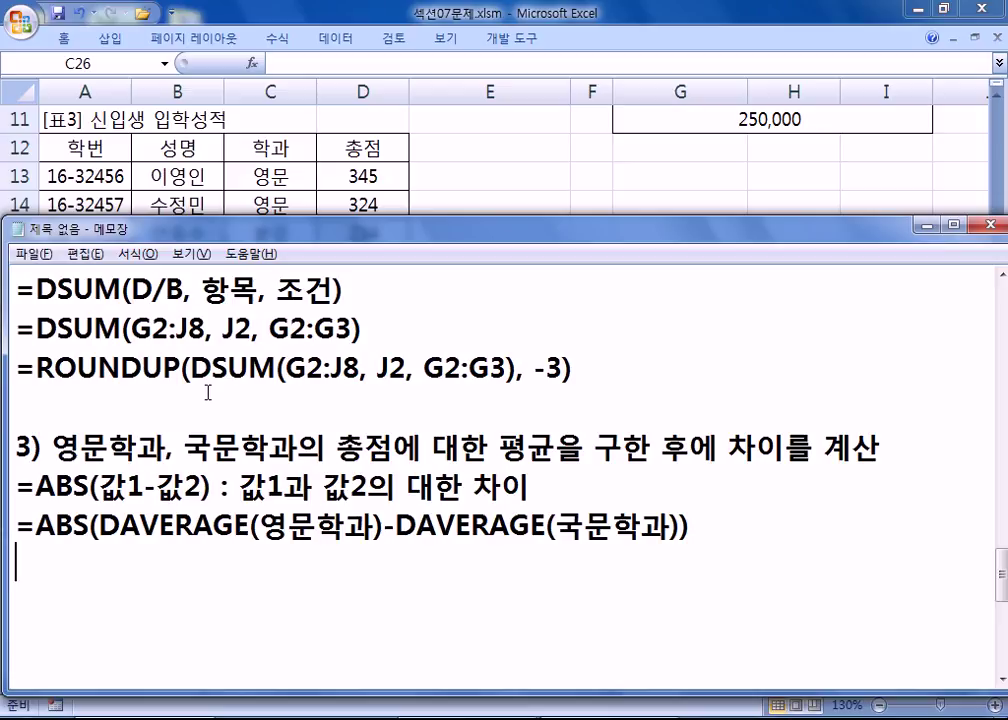
# Step: Switch to Excel and begin the formula =ABS(DAVERAGE(A12:D24,D12,C12:C13) in cell E14
pyautogui.scroll(-1, 165, 310)
pyautogui.hotkey('alt', 'Tab')
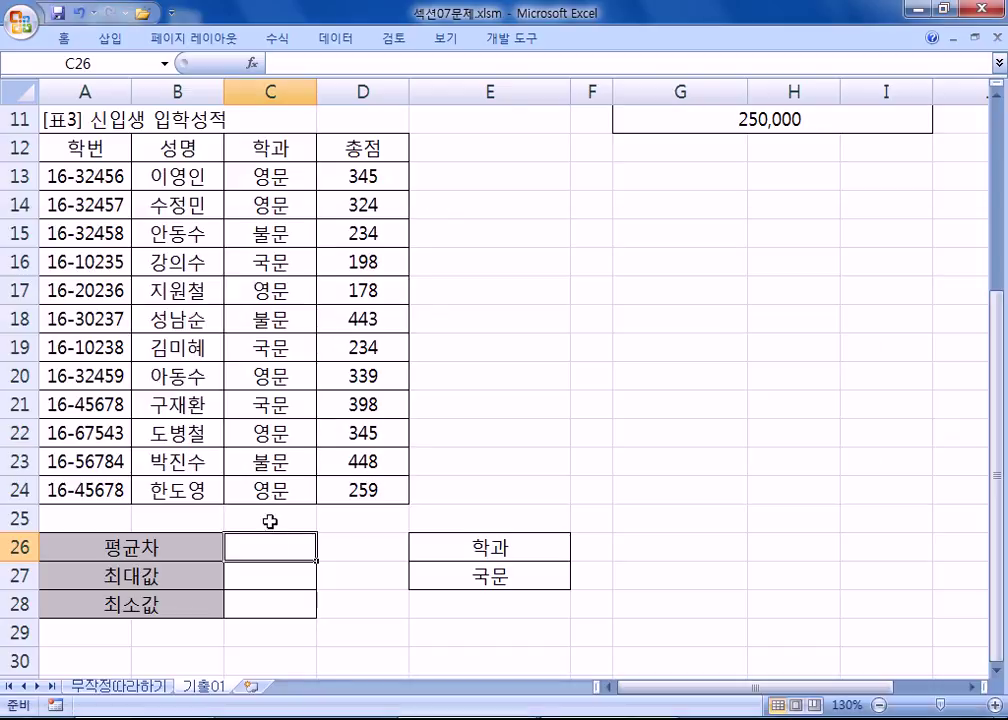
pyautogui.click(511, 201)
pyautogui.write('=')
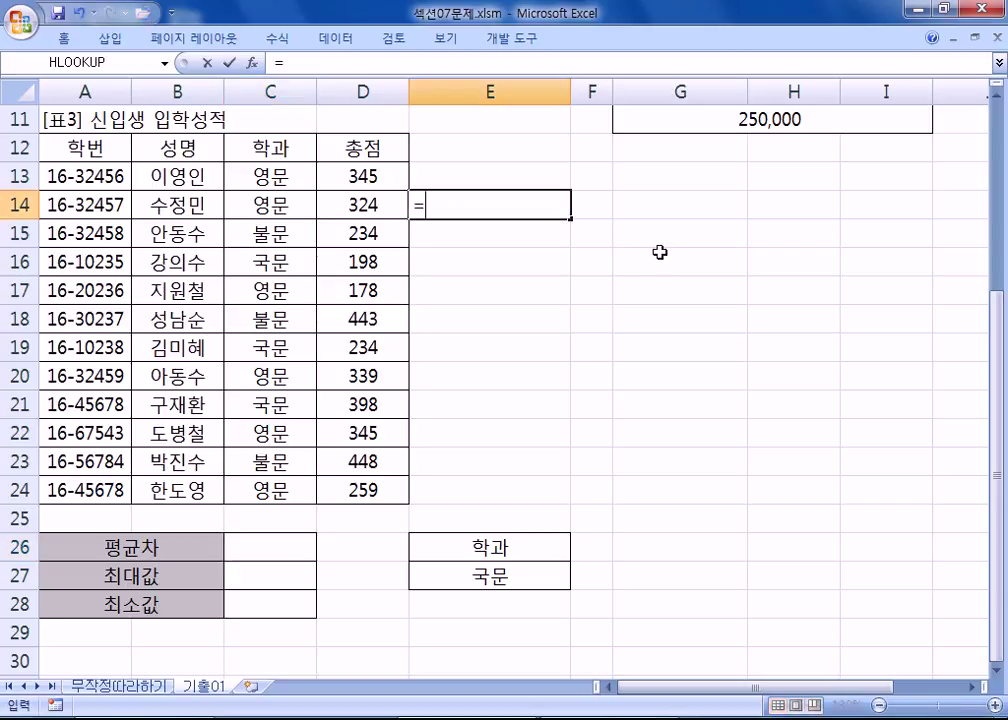
pyautogui.write('ABS')
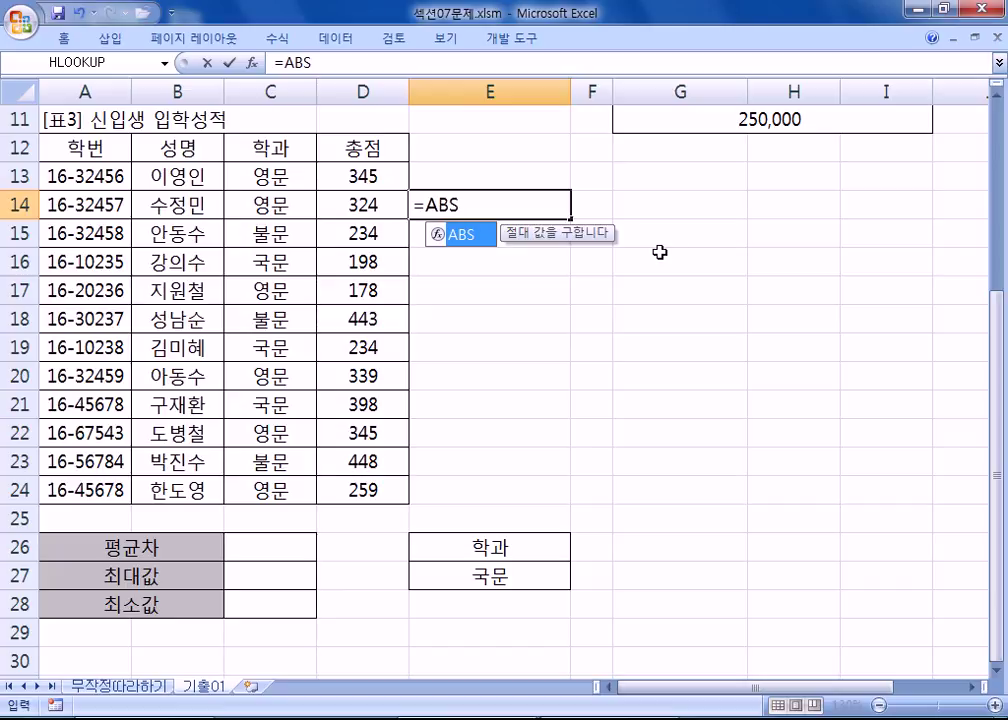
pyautogui.write('(DAVE')
pyautogui.press('Tab')
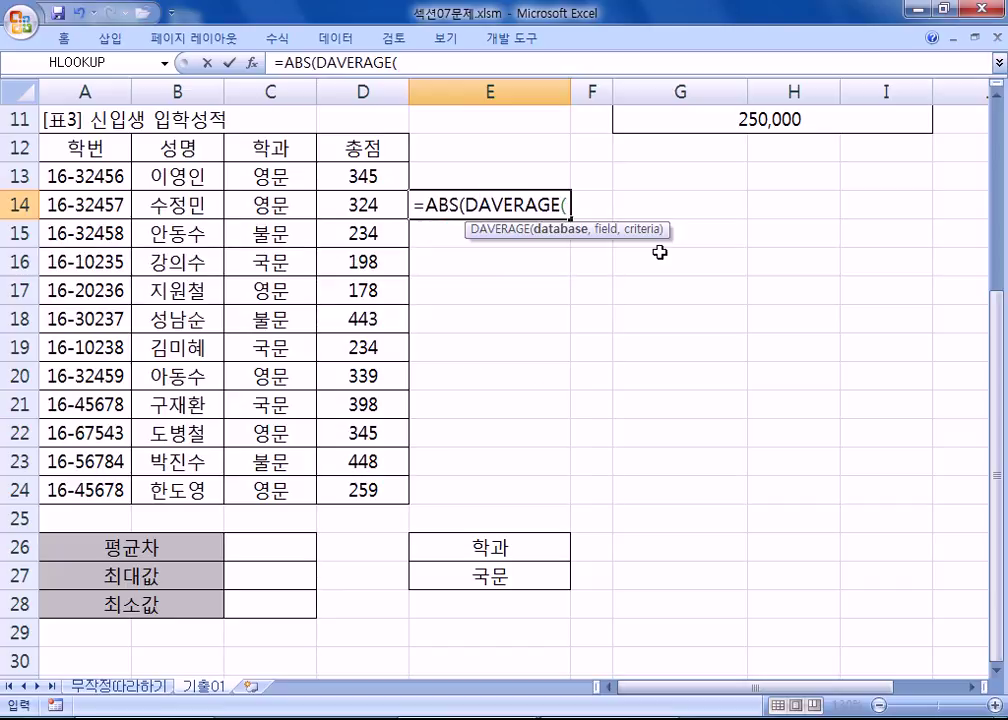
pyautogui.moveTo(75, 148); pyautogui.dragTo(353, 491)
pyautogui.write(',')
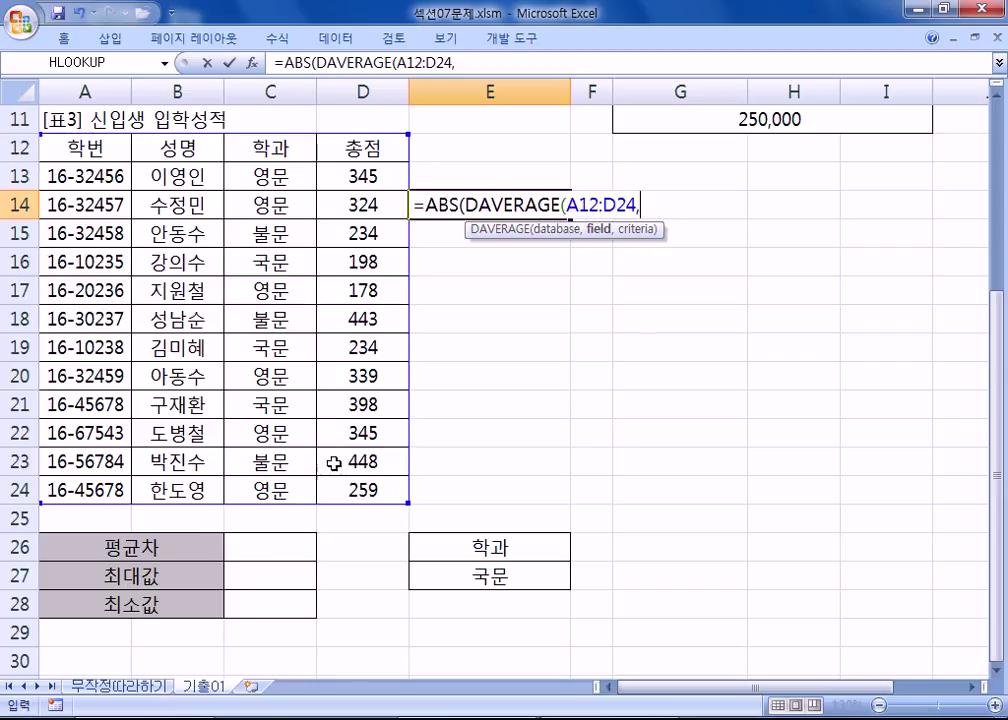
pyautogui.click(352, 148)
pyautogui.write(',')
pyautogui.moveTo(292, 148); pyautogui.dragTo(292, 176)
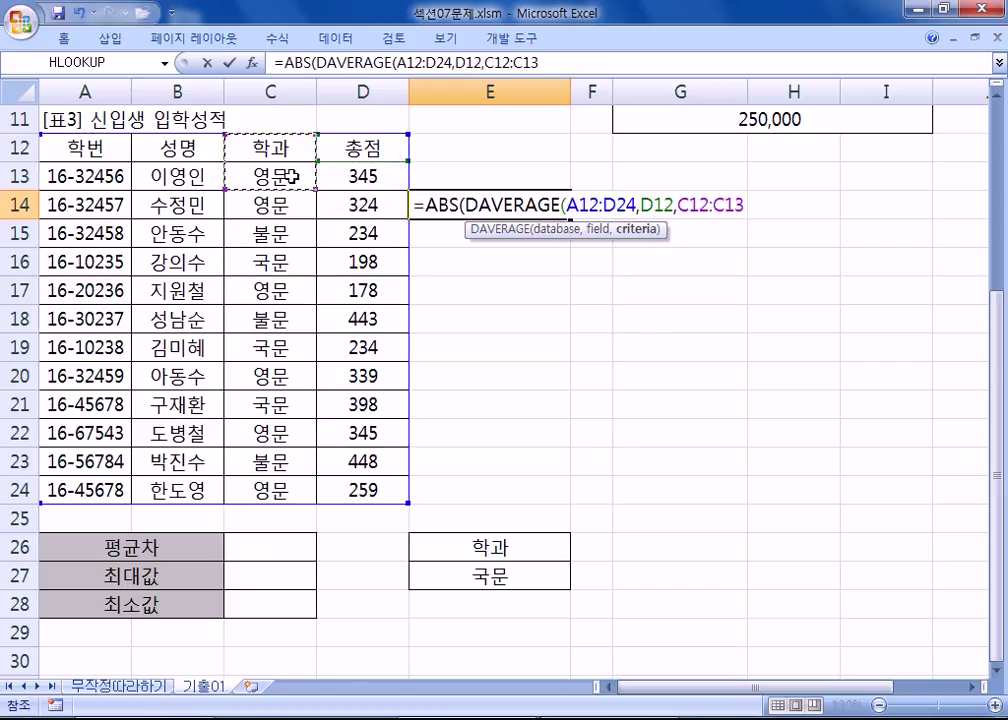
# Step: Complete the E14 formula by subtracting DAVERAGE(A12:D24,D12,E26:E27) inside ABS, and enter it
pyautogui.write(')-D')
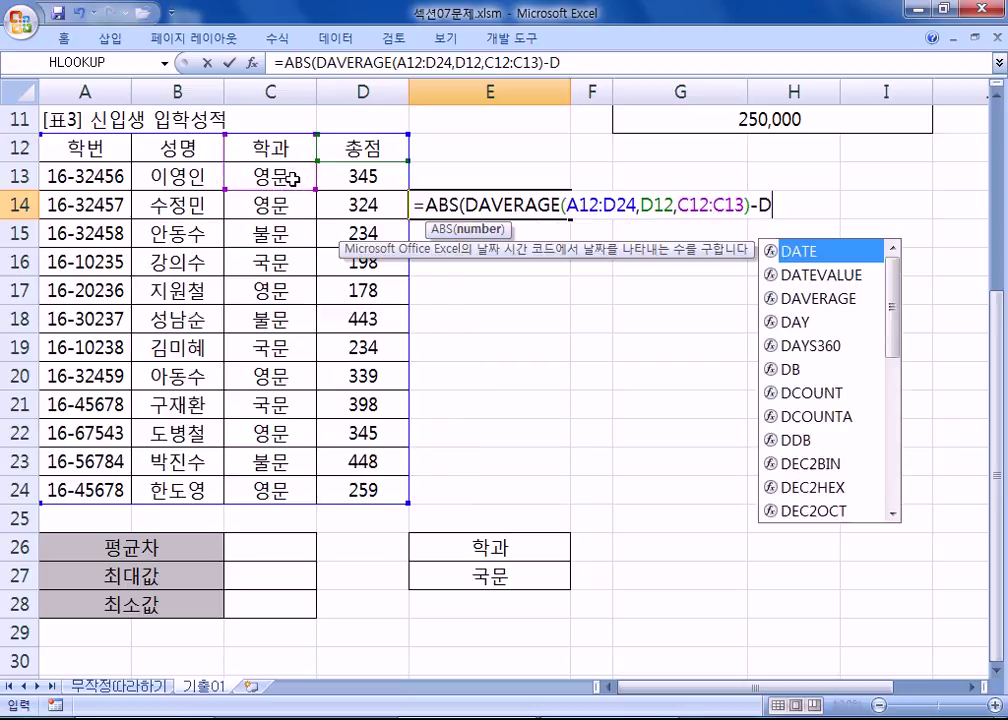
pyautogui.write('AVE')
pyautogui.press('Tab')
pyautogui.moveTo(72, 150); pyautogui.dragTo(357, 480)
pyautogui.write(',')
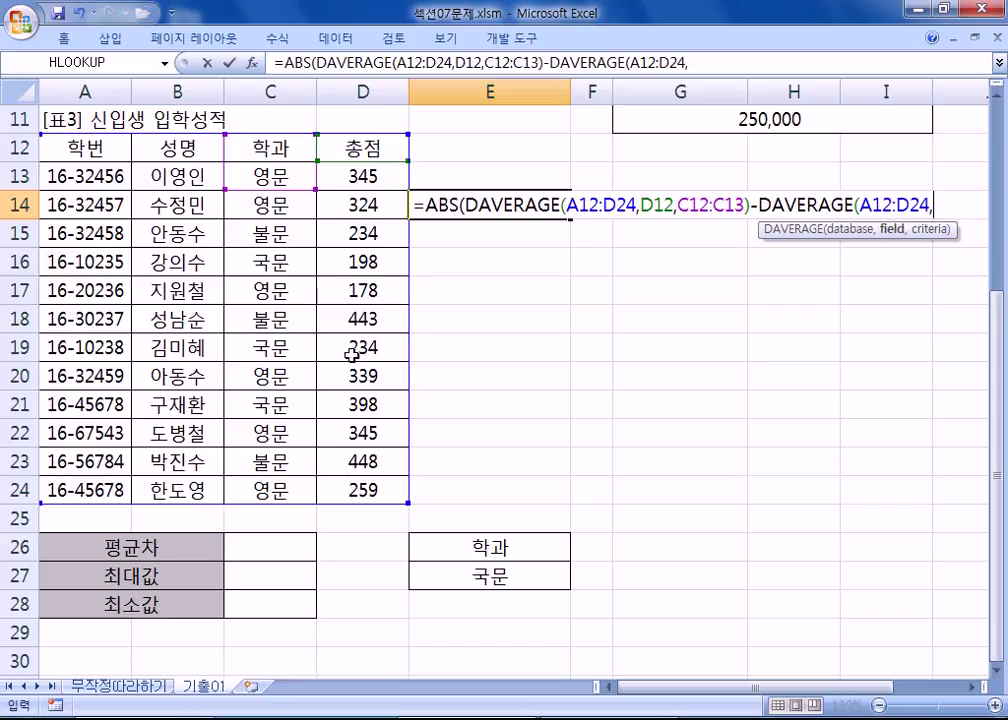
pyautogui.click(352, 147)
pyautogui.write(',')
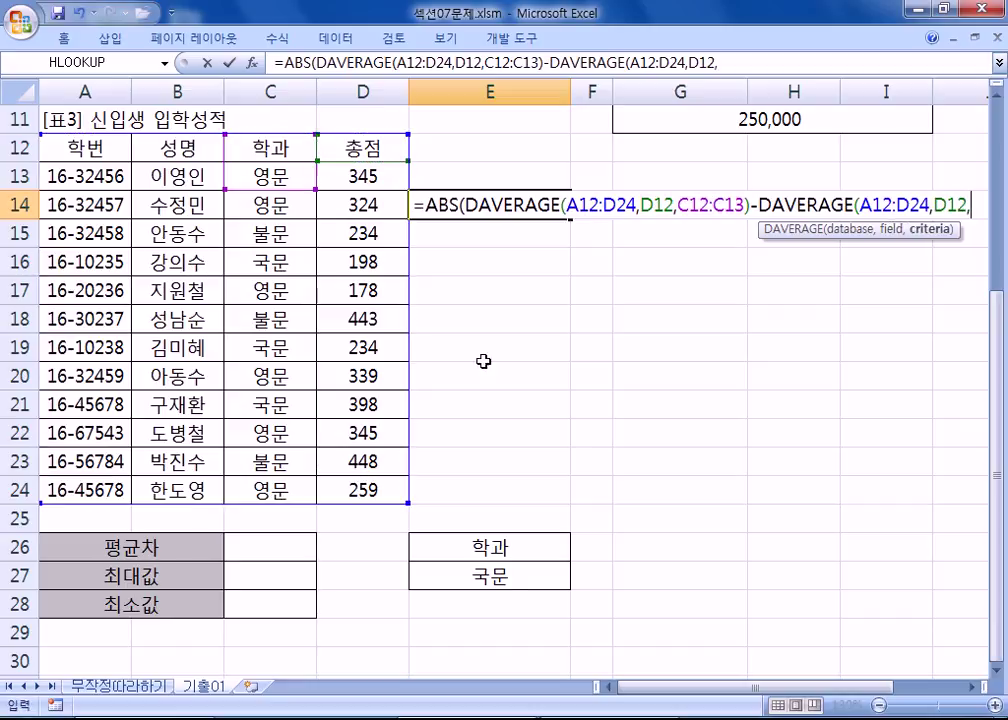
pyautogui.moveTo(493, 548); pyautogui.dragTo(503, 577)
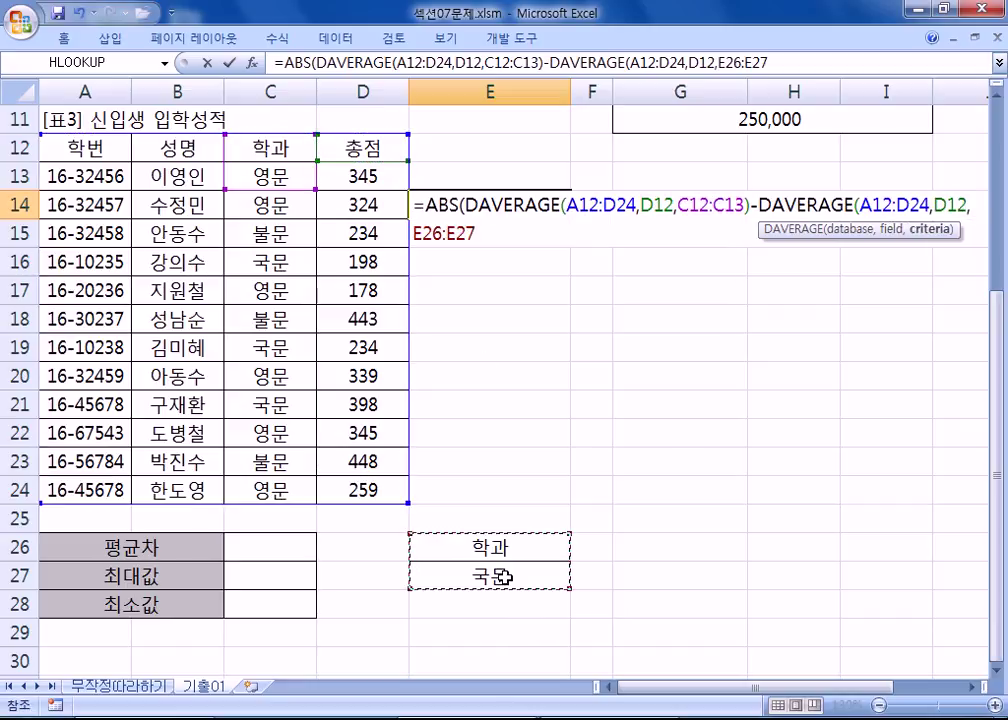
pyautogui.write(')')
pyautogui.press('Return')
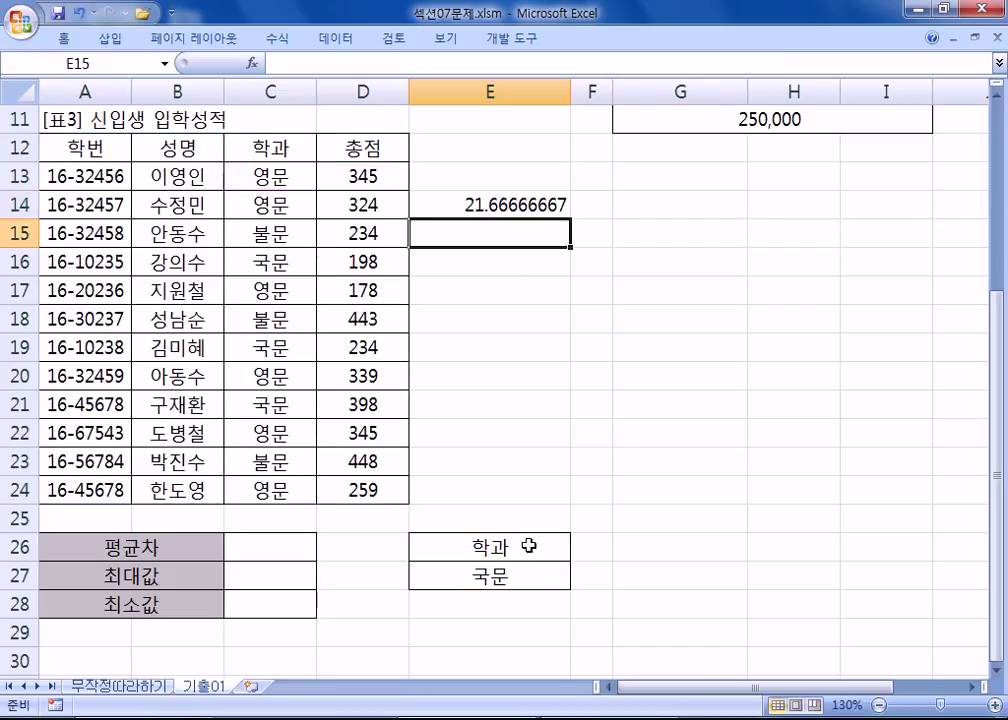
# Step: Copy the full formula text from E14 into the 평균차 cell C26
pyautogui.click(495, 204)
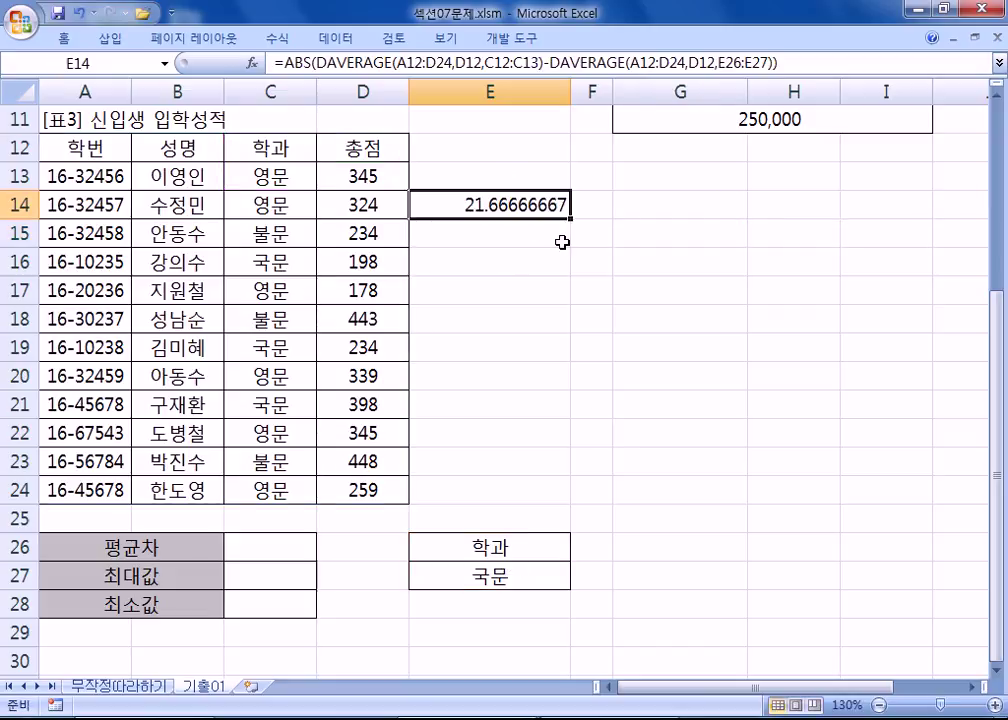
pyautogui.press('F2')
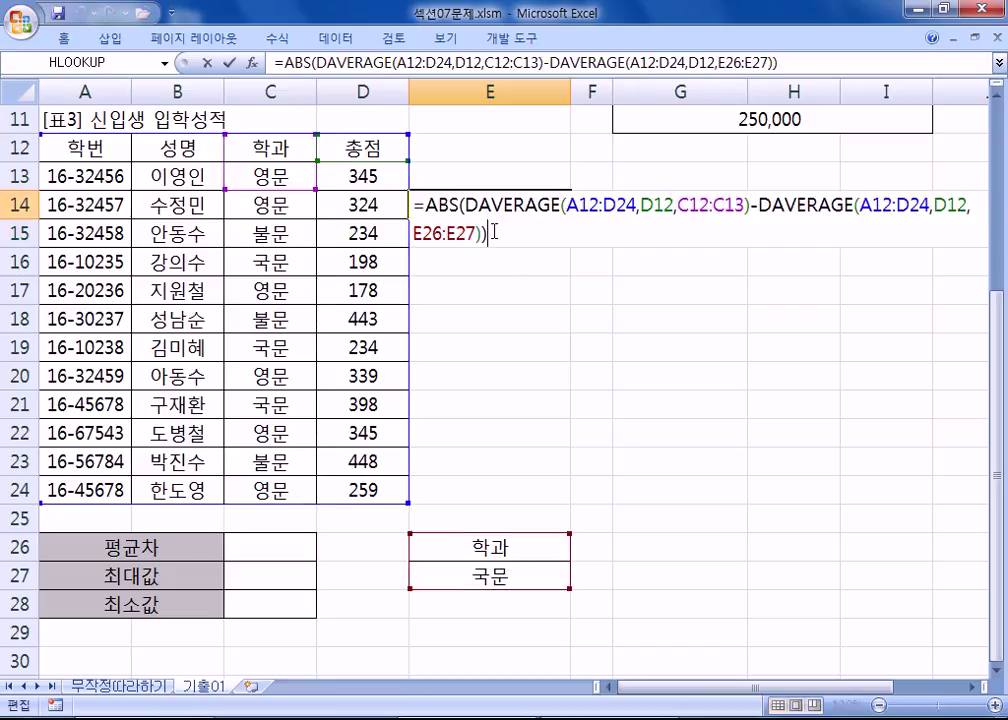
pyautogui.moveTo(485, 236); pyautogui.dragTo(400, 193)
pyautogui.press('Escape')
pyautogui.doubleClick(263, 549)
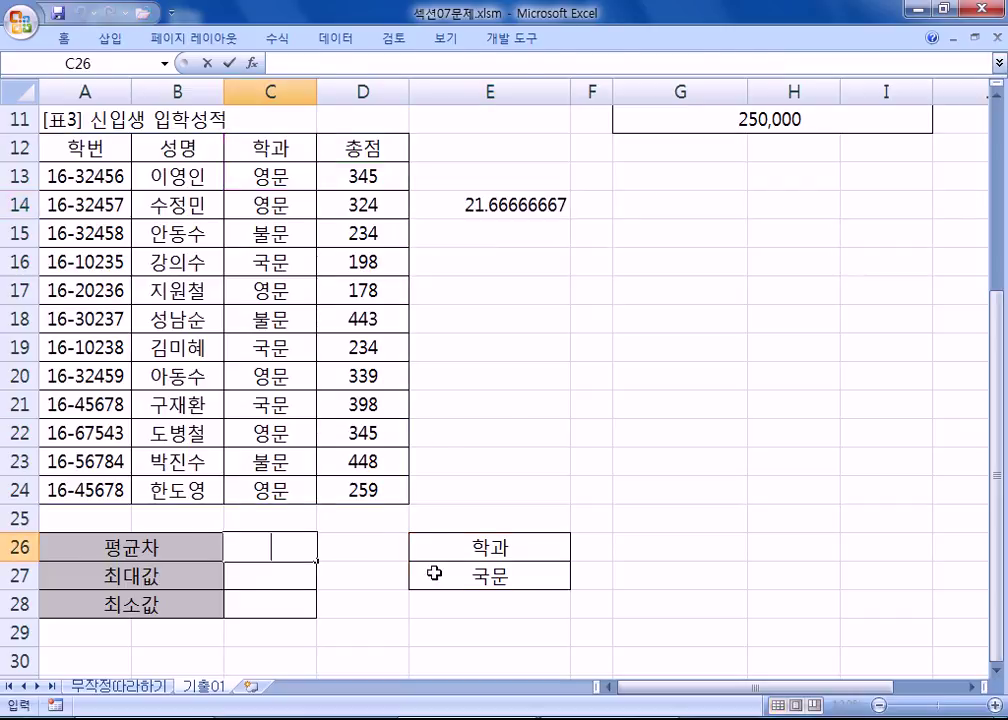
pyautogui.hotkey('ctrl', 'v')
pyautogui.press('Return')
# Step: Compare the formula and number display of C26 with those of E14
pyautogui.click(310, 553)
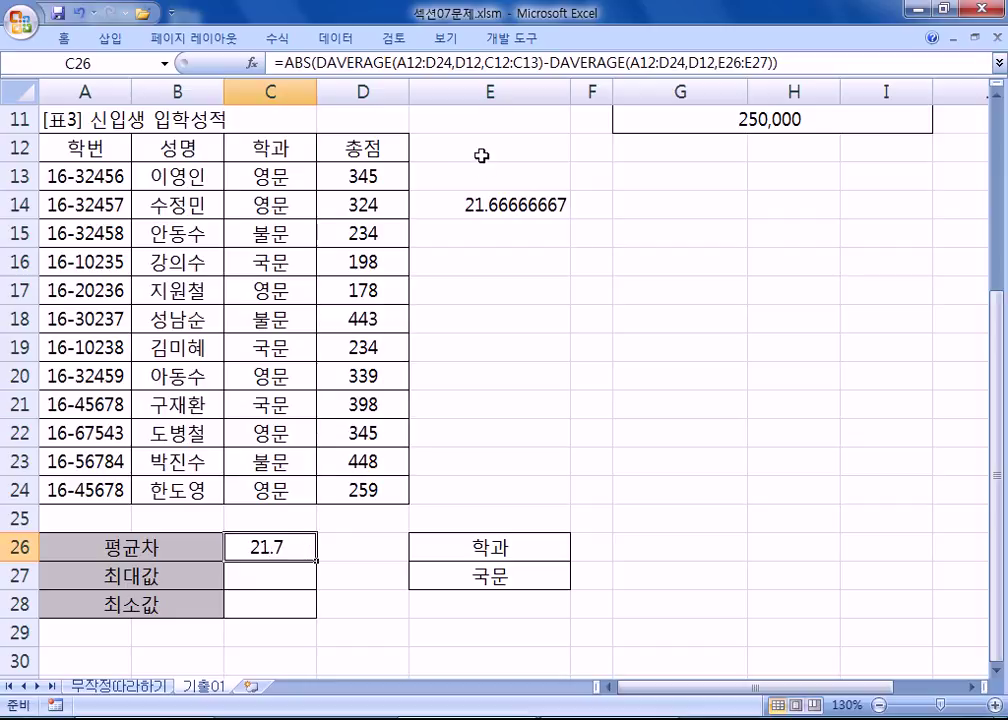
pyautogui.click(478, 203)
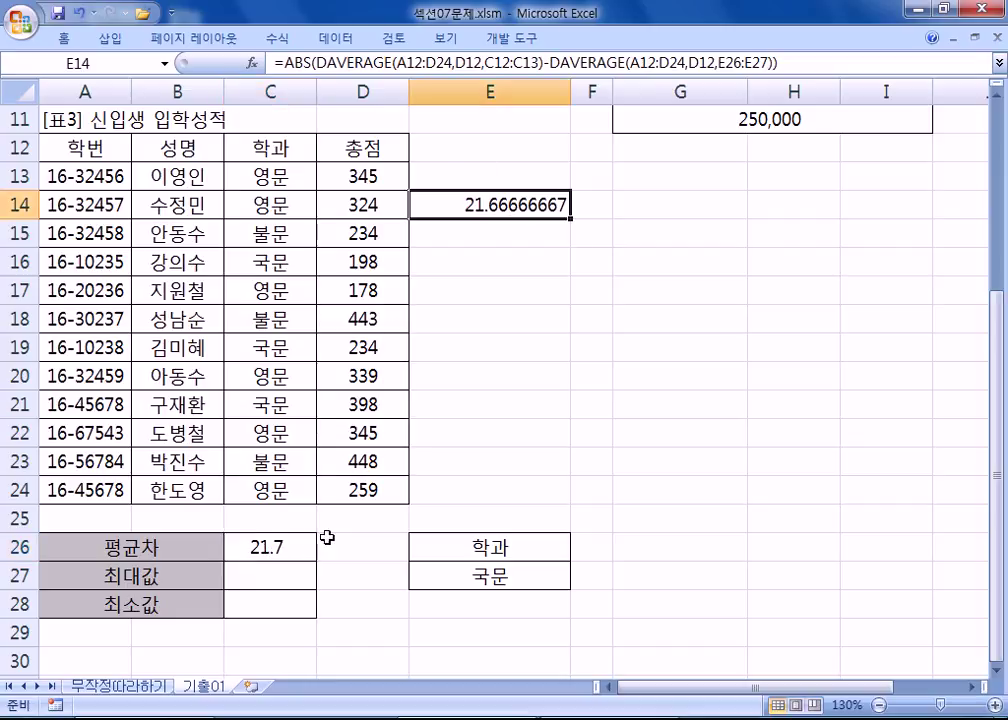
pyautogui.click(297, 545)
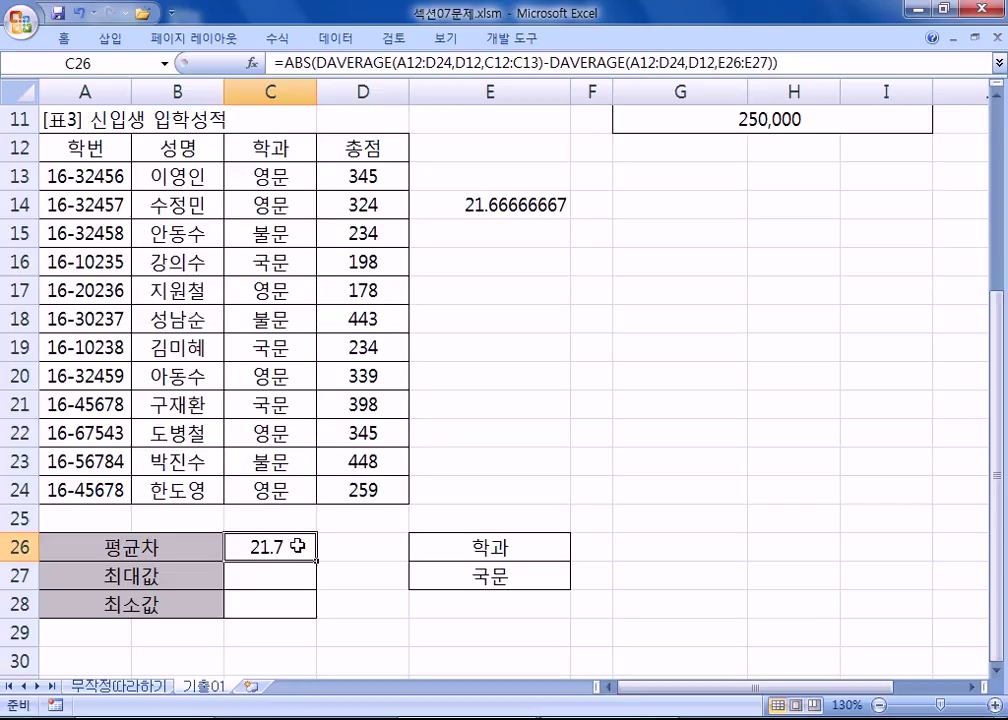
pyautogui.doubleClick(297, 545)
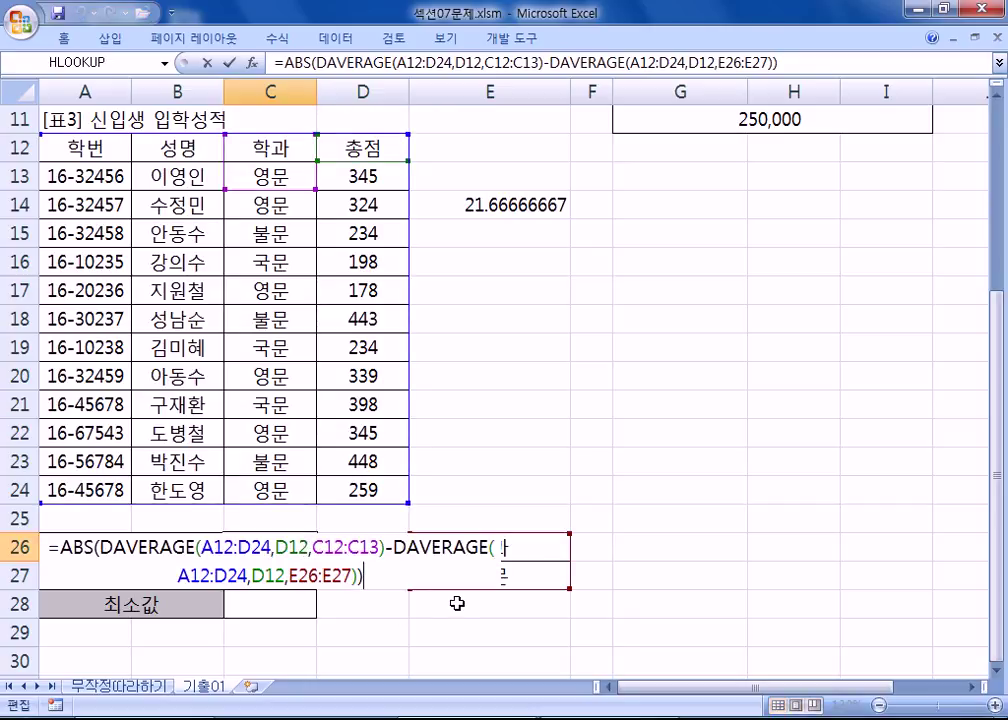
pyautogui.press('Escape')
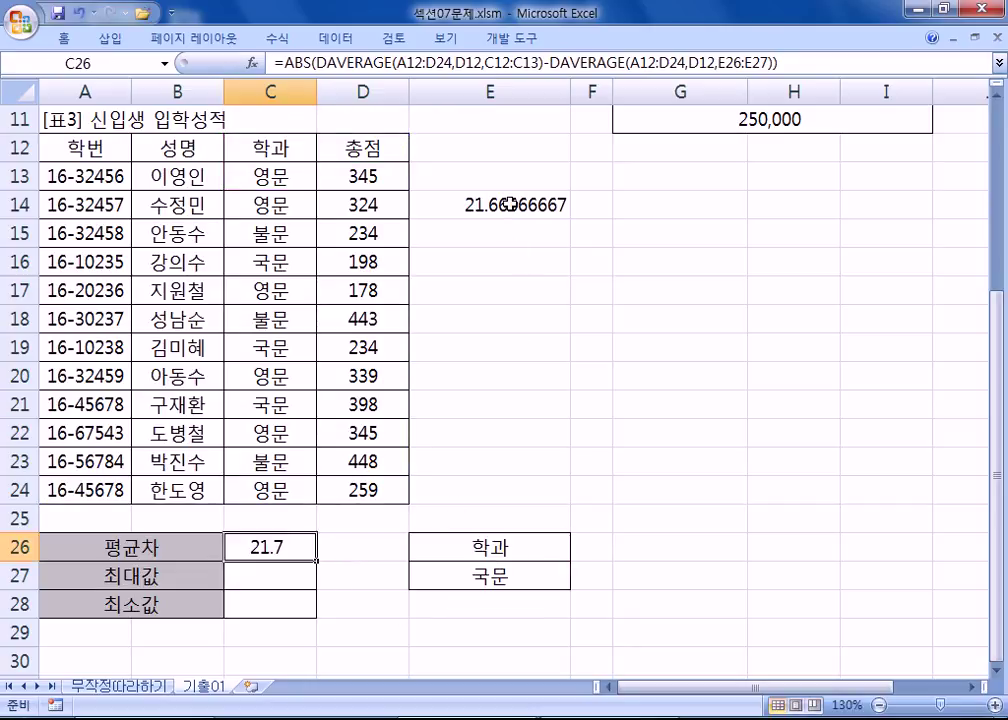
# Step: Copy the ABS formula text from E14 and paste it into Notepad below the drafted DAVERAGE line
pyautogui.doubleClick(513, 198)
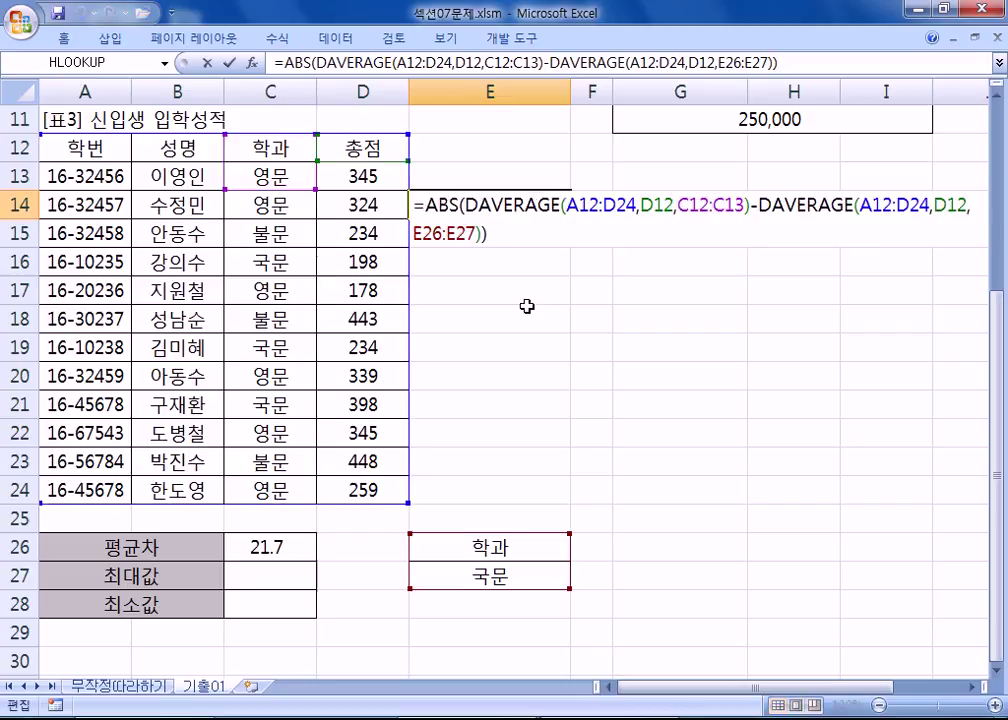
pyautogui.click(971, 687)
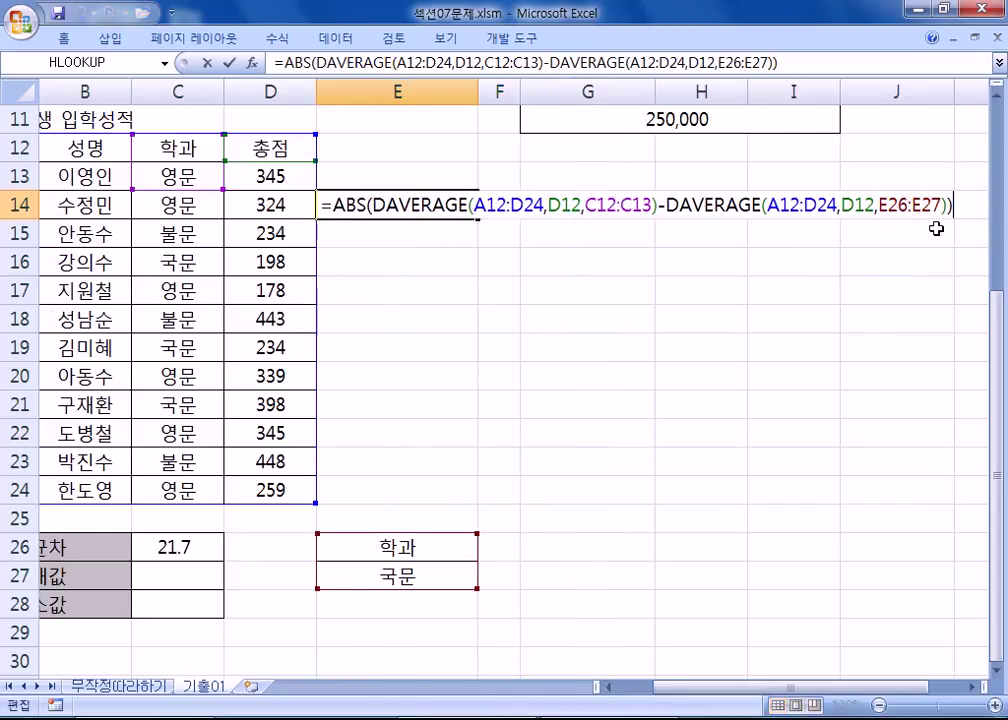
pyautogui.moveTo(952, 203); pyautogui.dragTo(837, 225)
pyautogui.press('Escape')
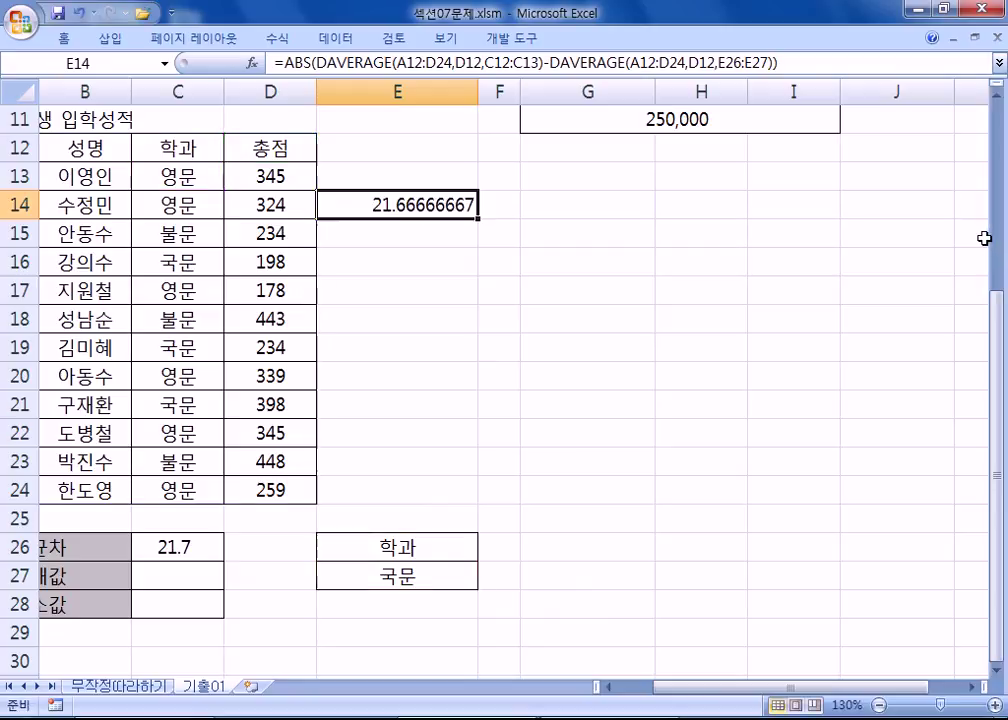
pyautogui.click(606, 687)
pyautogui.hotkey('alt', 'Tab')
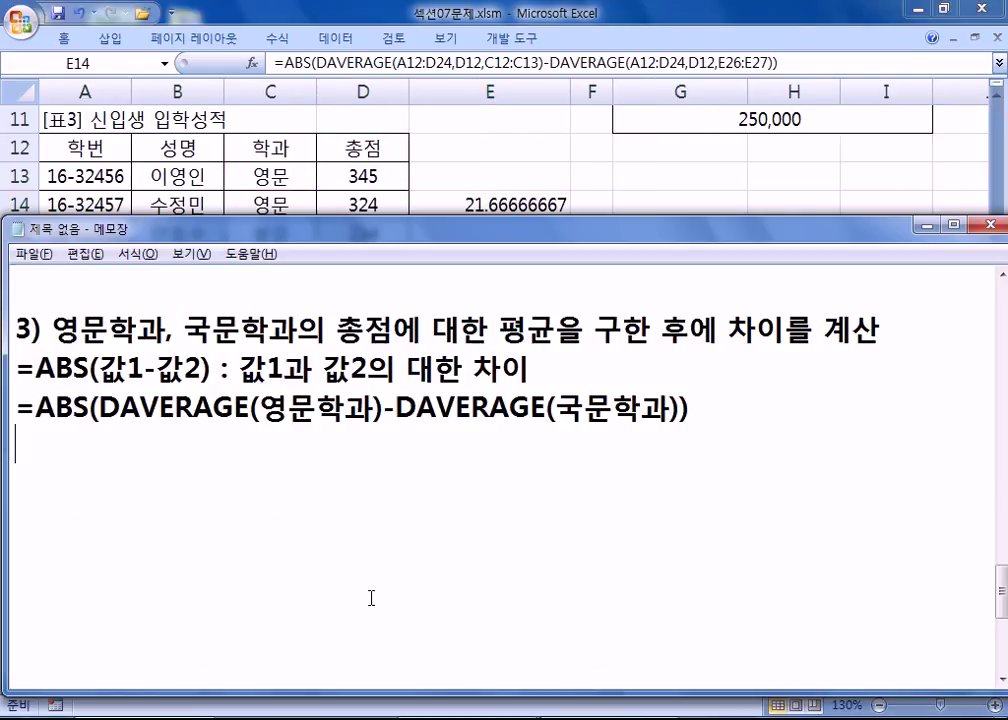
pyautogui.hotkey('ctrl', 'v')
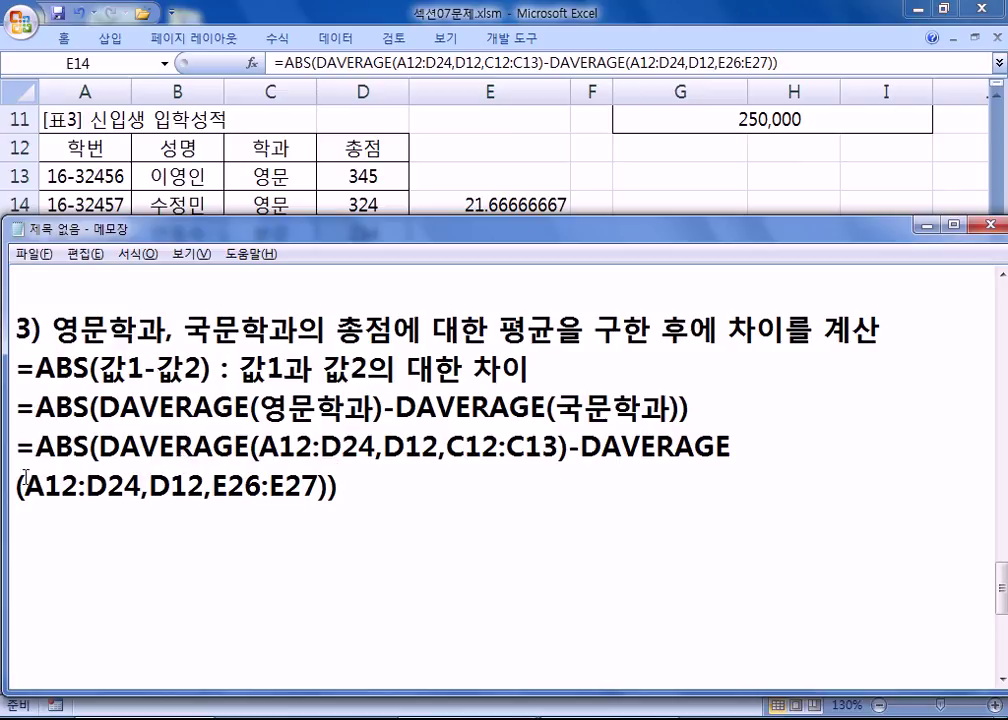
pyautogui.moveTo(142, 440); pyautogui.dragTo(365, 477)
pyautogui.click(656, 447)
# Step: Return to Excel and enter =DMAX(A12:D24,D12,E26:E27) in the 최대값 cell C27
pyautogui.hotkey('alt', 'Tab')
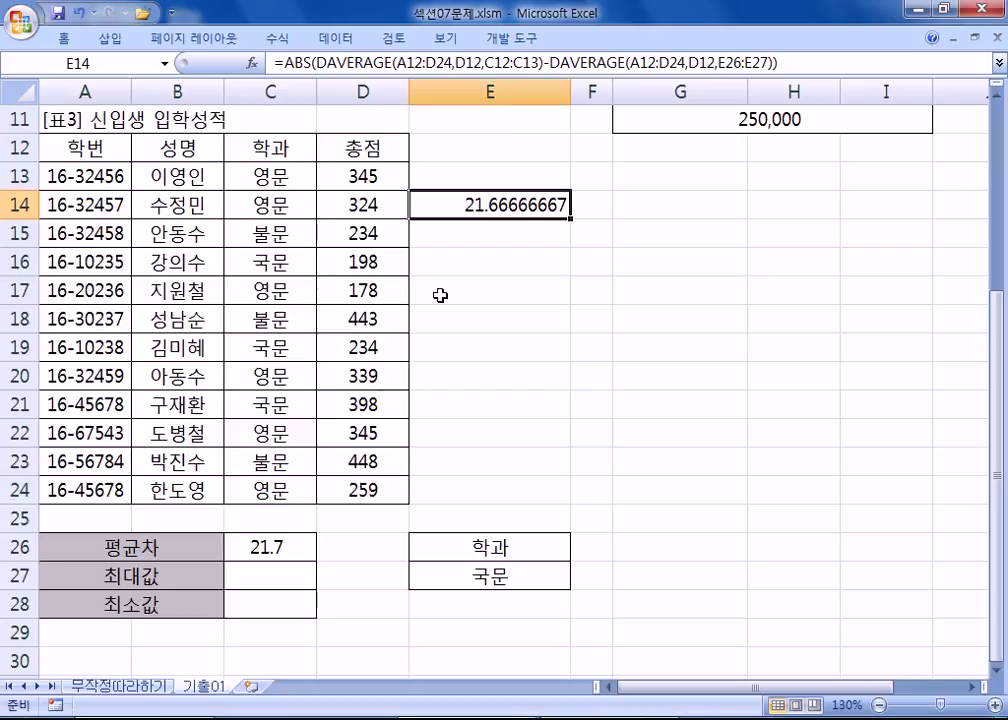
pyautogui.click(279, 578)
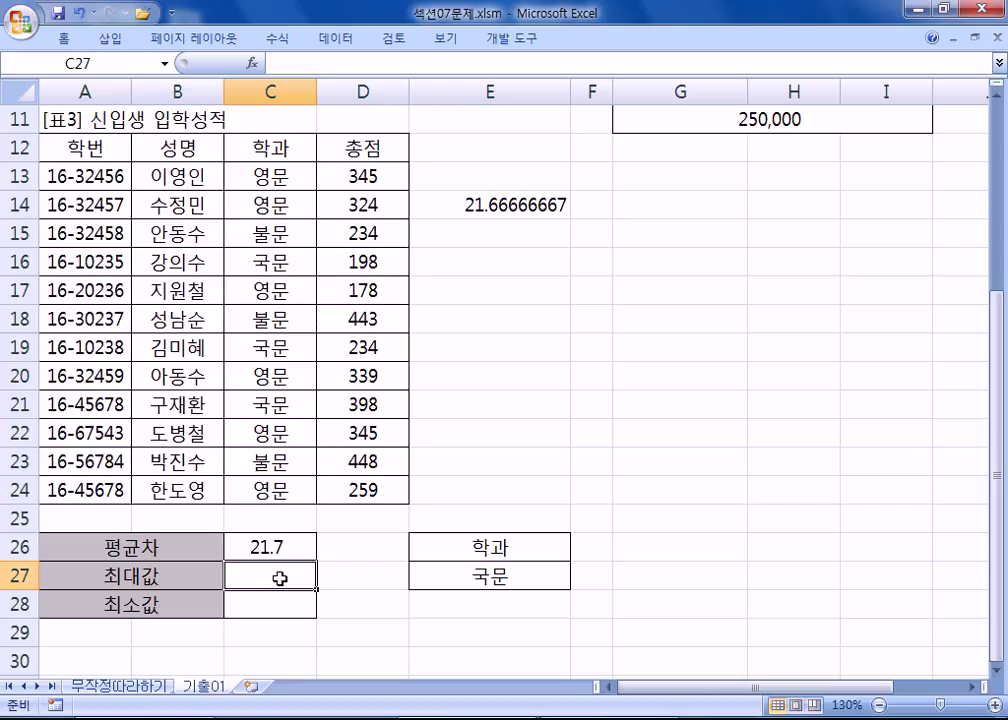
pyautogui.moveTo(287, 155); pyautogui.dragTo(288, 178)
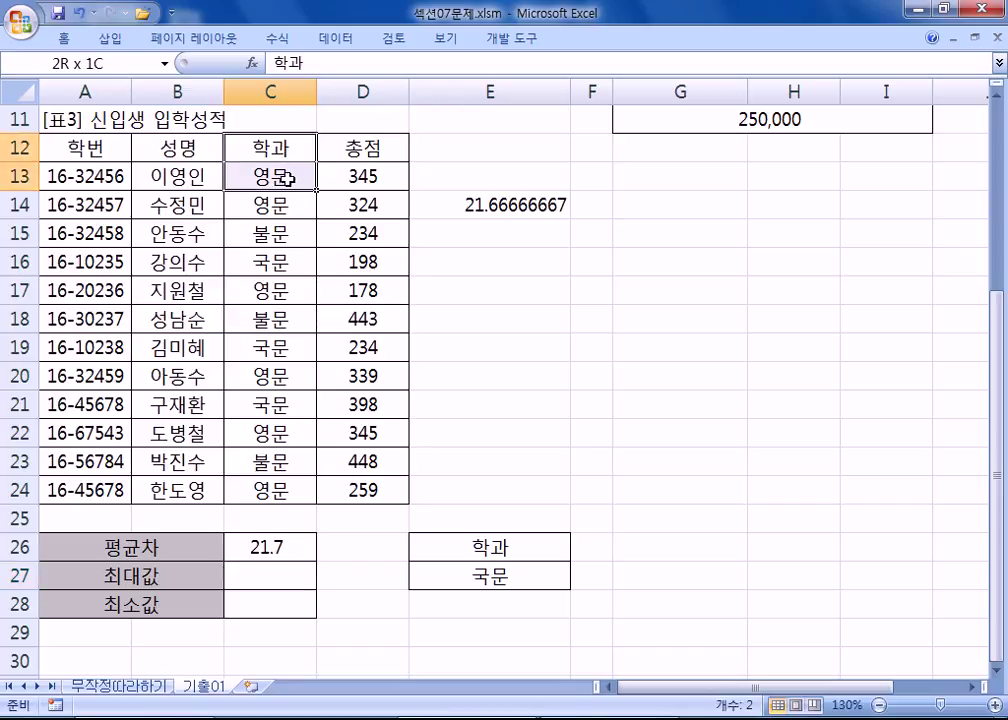
pyautogui.moveTo(513, 547); pyautogui.dragTo(515, 568)
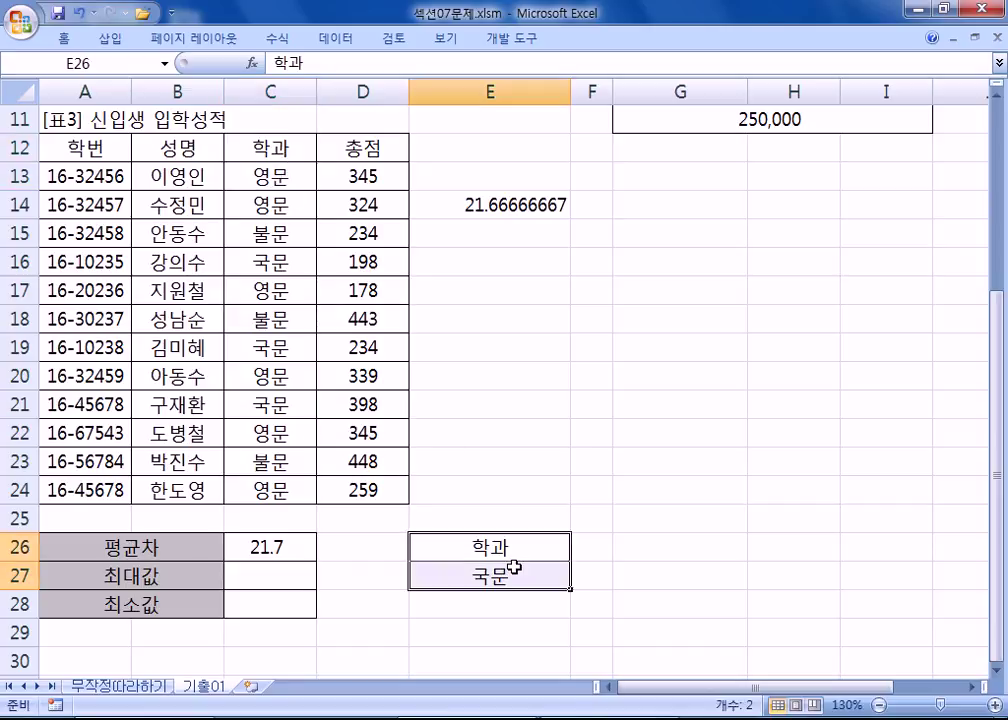
pyautogui.click(309, 574)
pyautogui.write('=DMAX(')
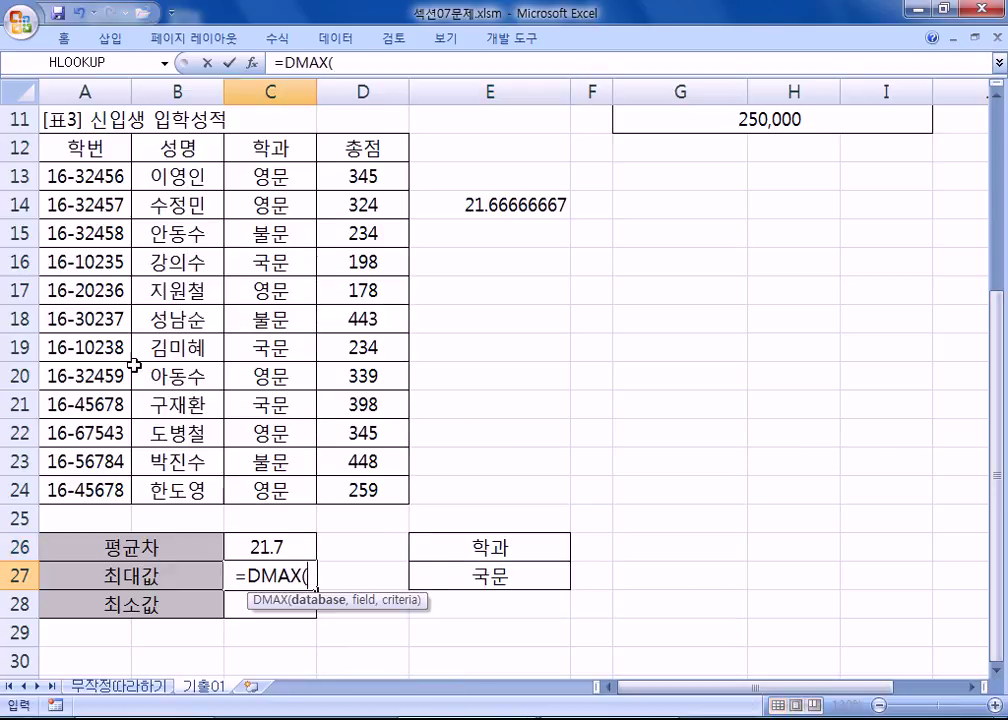
pyautogui.moveTo(76, 146); pyautogui.dragTo(365, 488)
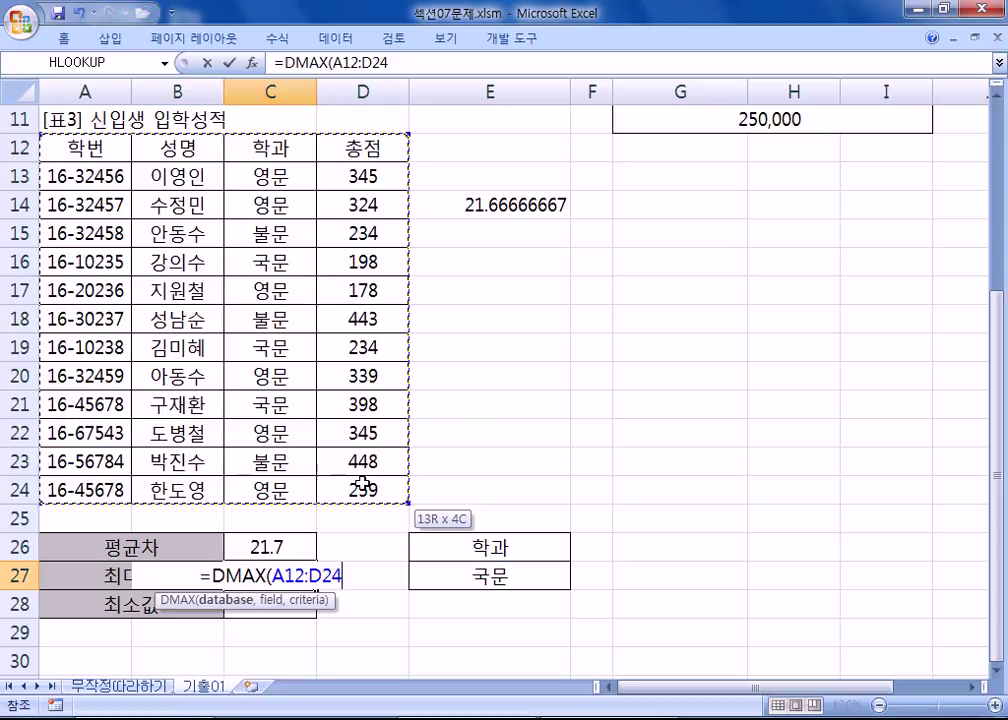
pyautogui.write(',')
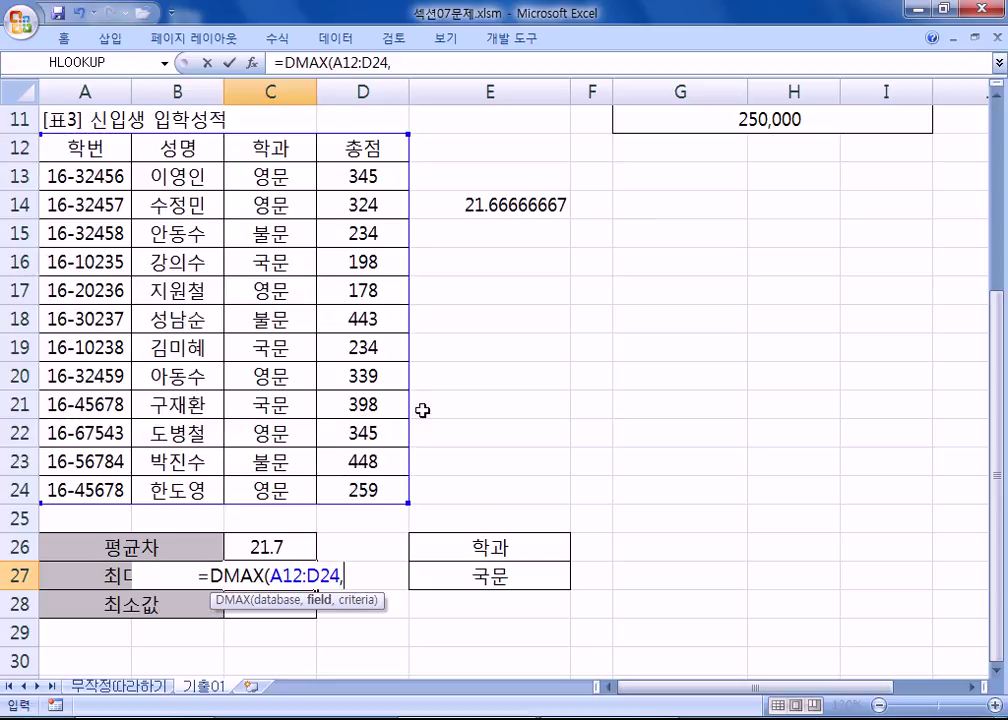
pyautogui.click(362, 148)
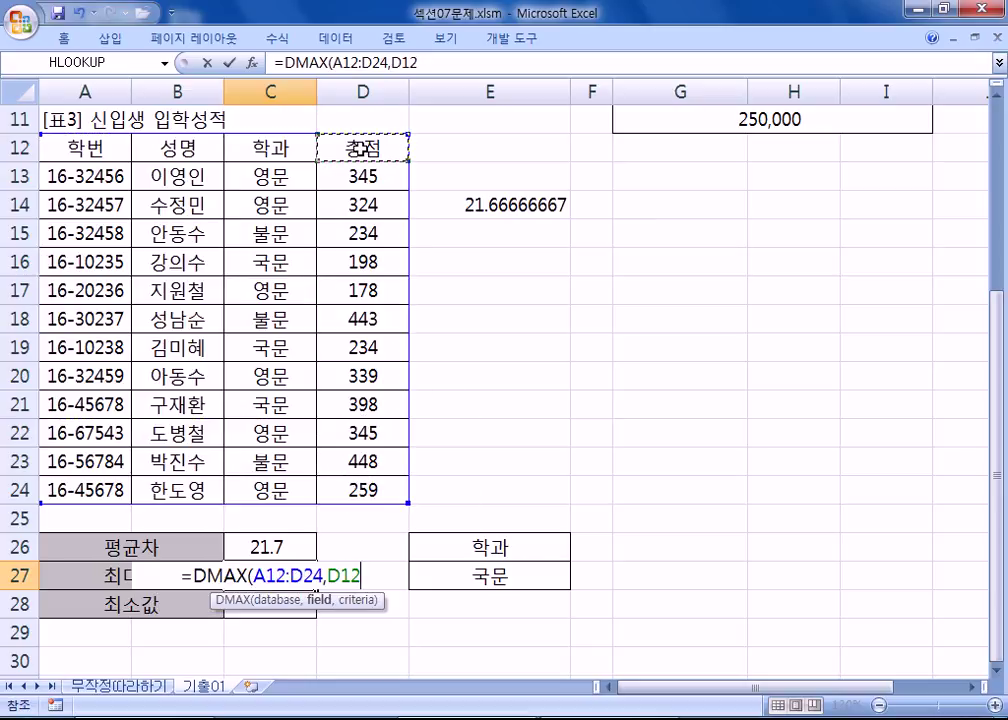
pyautogui.write(',')
pyautogui.moveTo(463, 547); pyautogui.dragTo(469, 576)
pyautogui.press('Return')
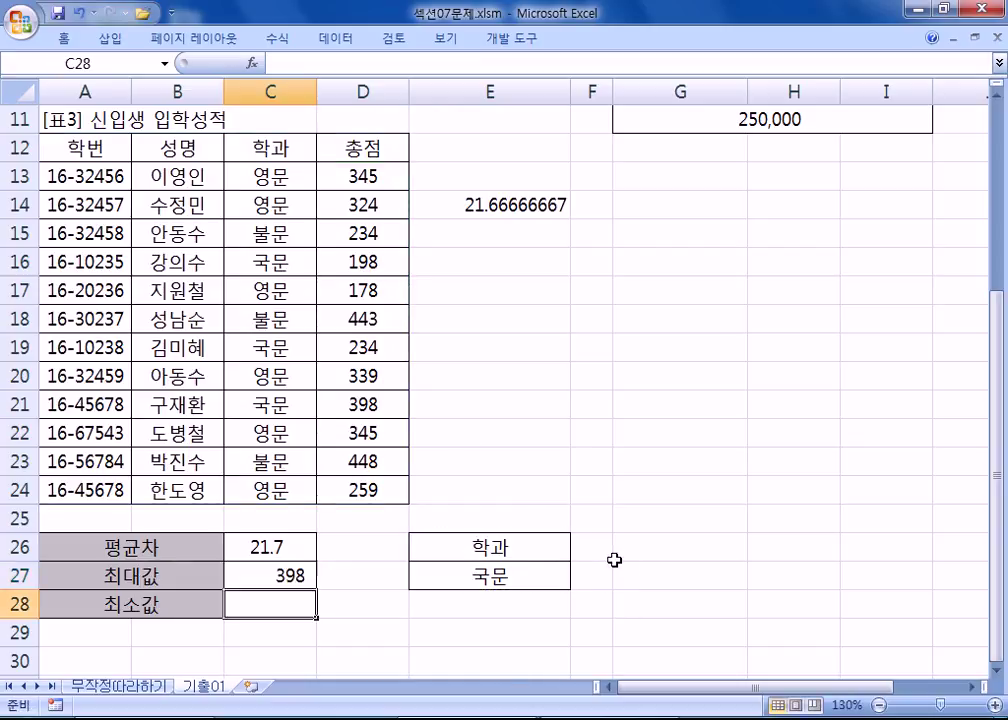
# Step: Enter =DMIN(A12:D24,D12,E26:E27) in the 최소값 cell C28
pyautogui.write('=')
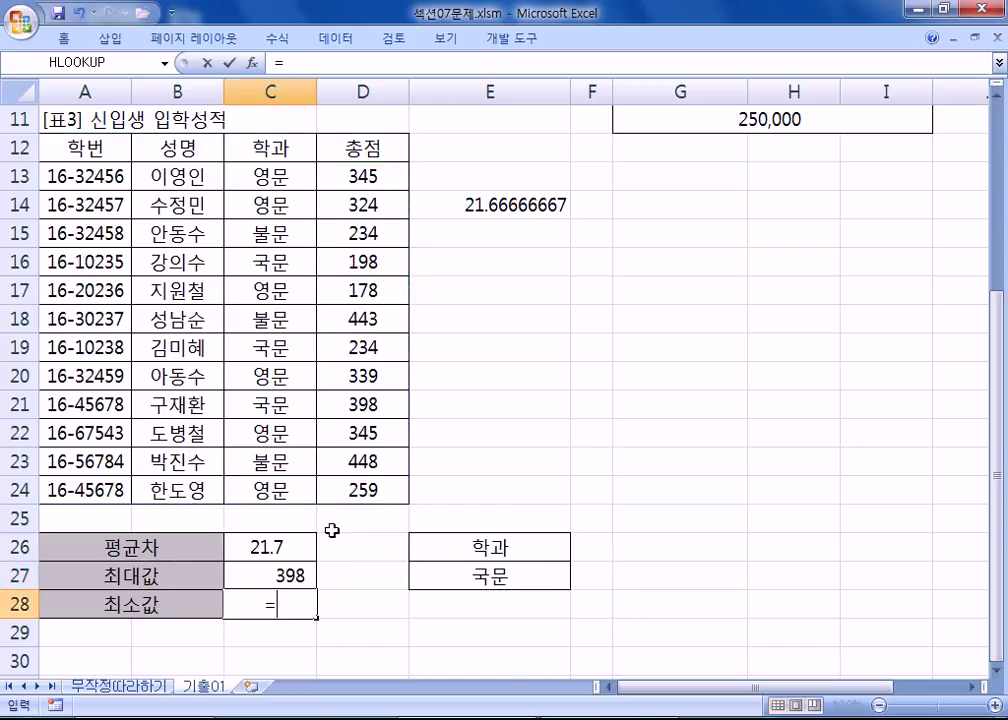
pyautogui.write('DMIN')
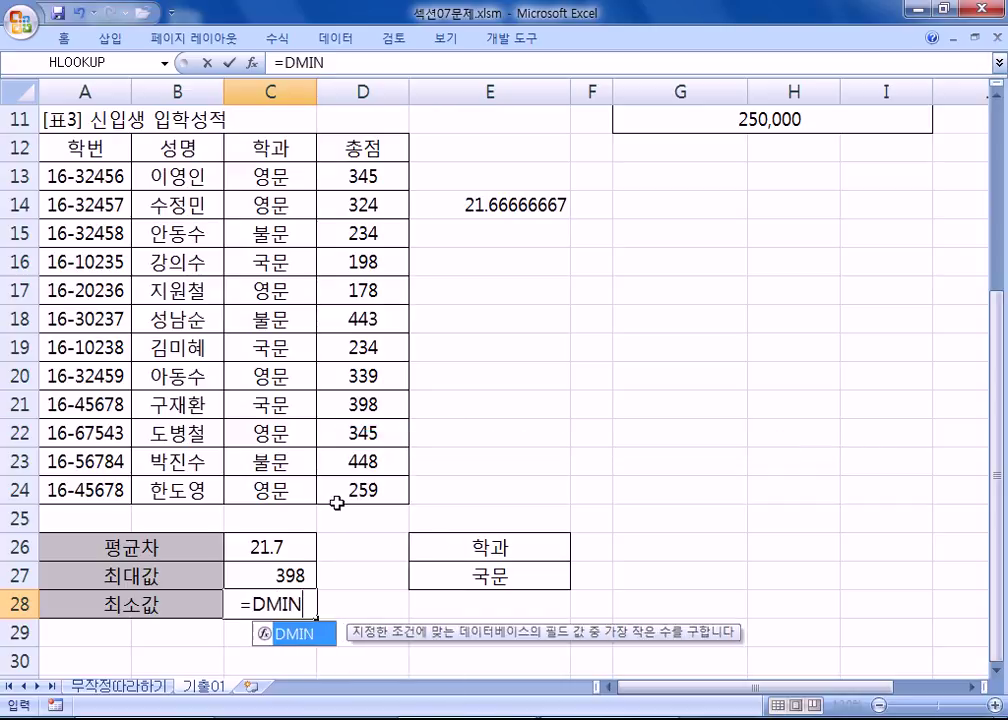
pyautogui.write('(')
pyautogui.moveTo(66, 145); pyautogui.dragTo(351, 468)
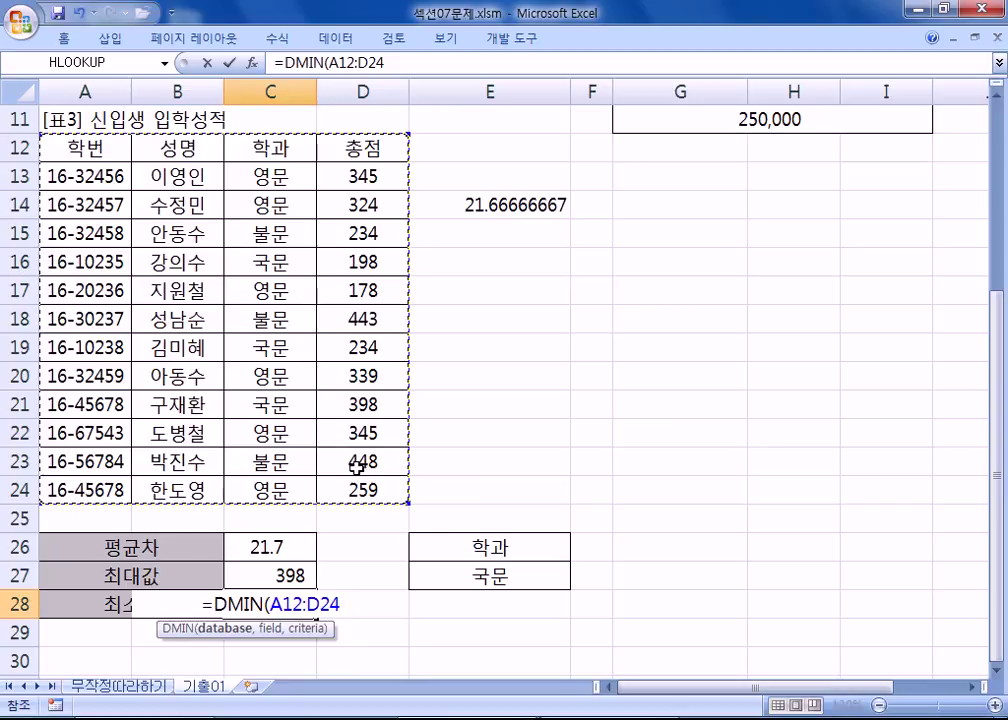
pyautogui.write(',')
pyautogui.click(388, 145)
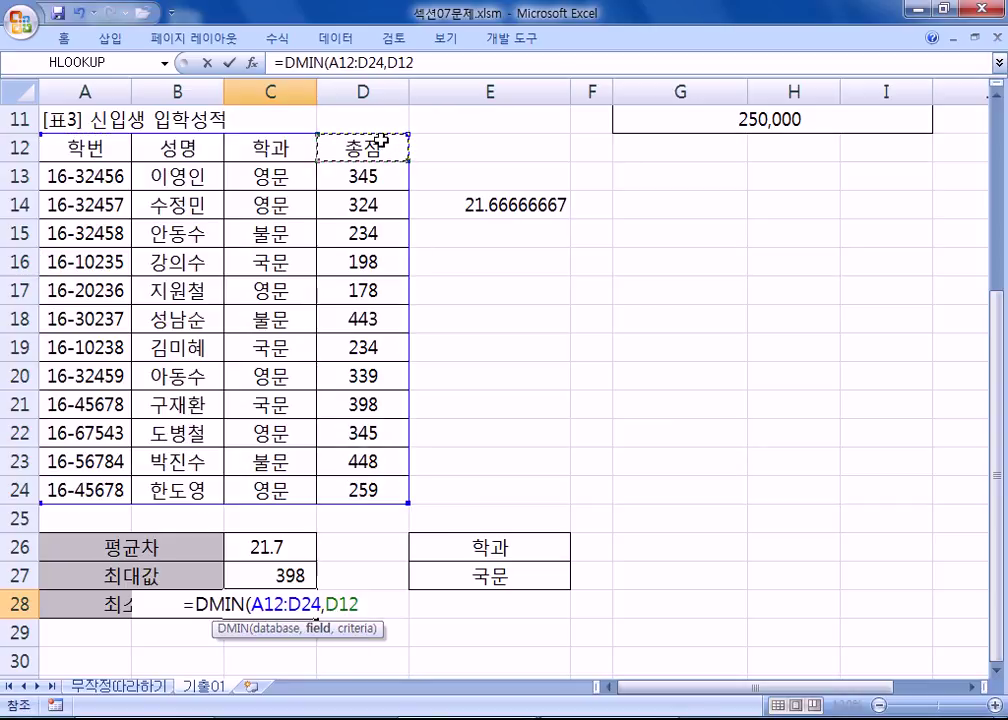
pyautogui.write(',')
pyautogui.moveTo(457, 544); pyautogui.dragTo(452, 575)
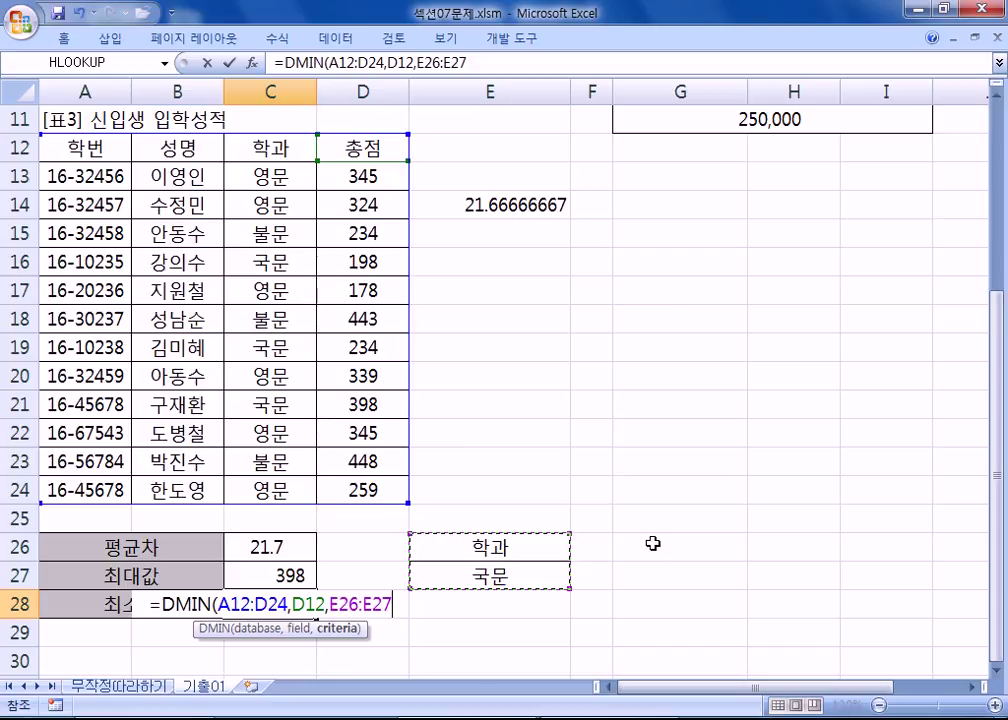
pyautogui.press('Return')
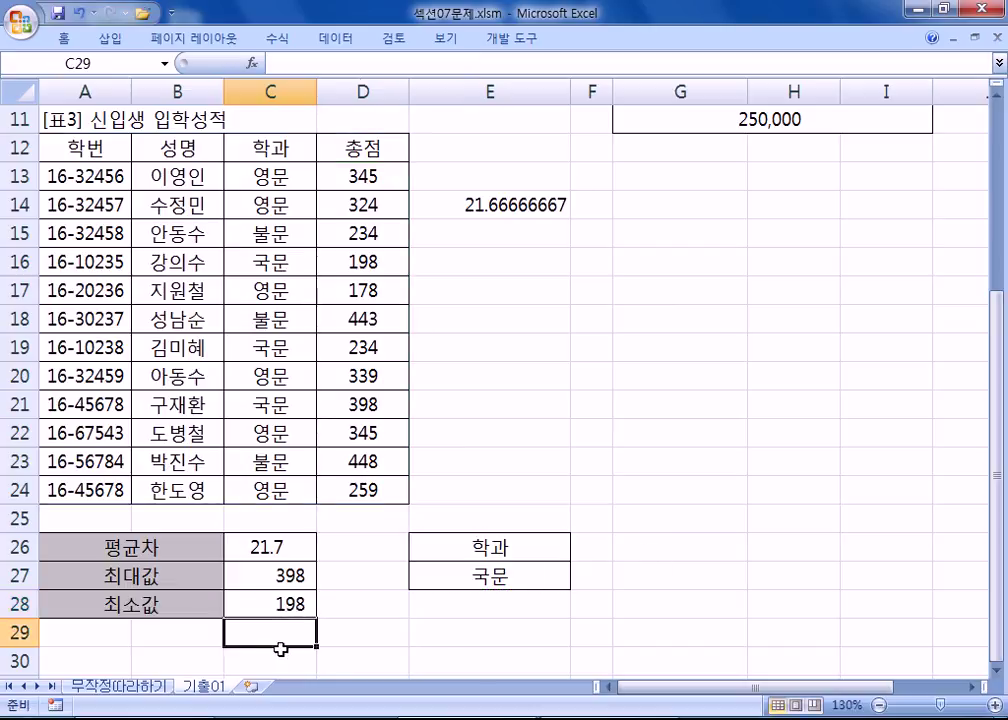
# Step: Check the 최소값 result in C28 against the 국문 총점 values by selecting D16, D19 and D21 together
pyautogui.click(283, 604)
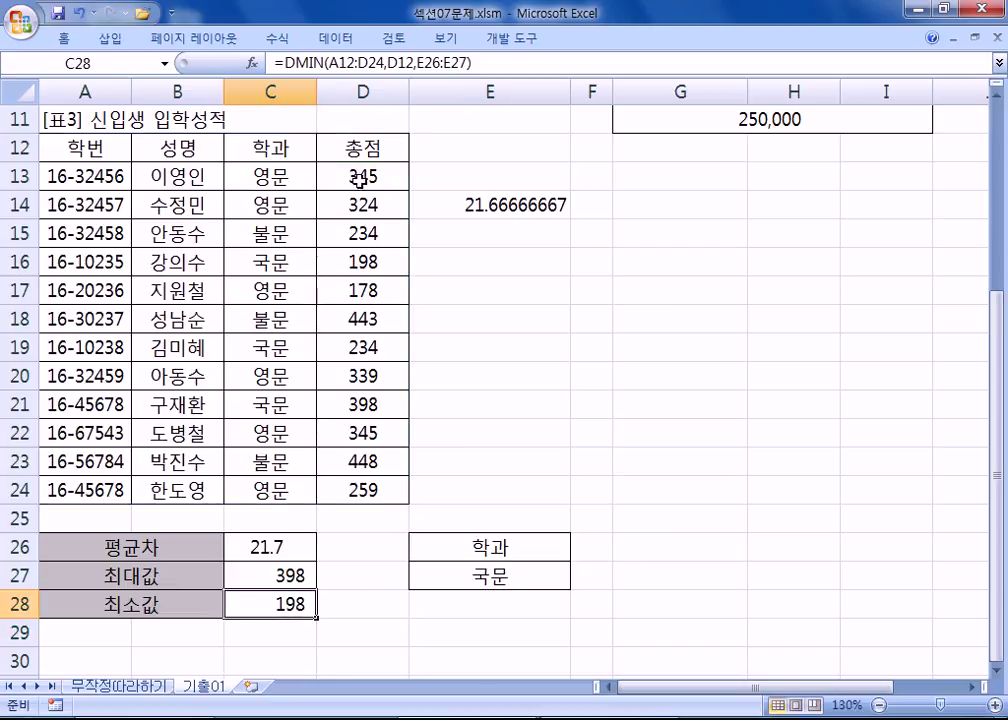
pyautogui.click(335, 265)
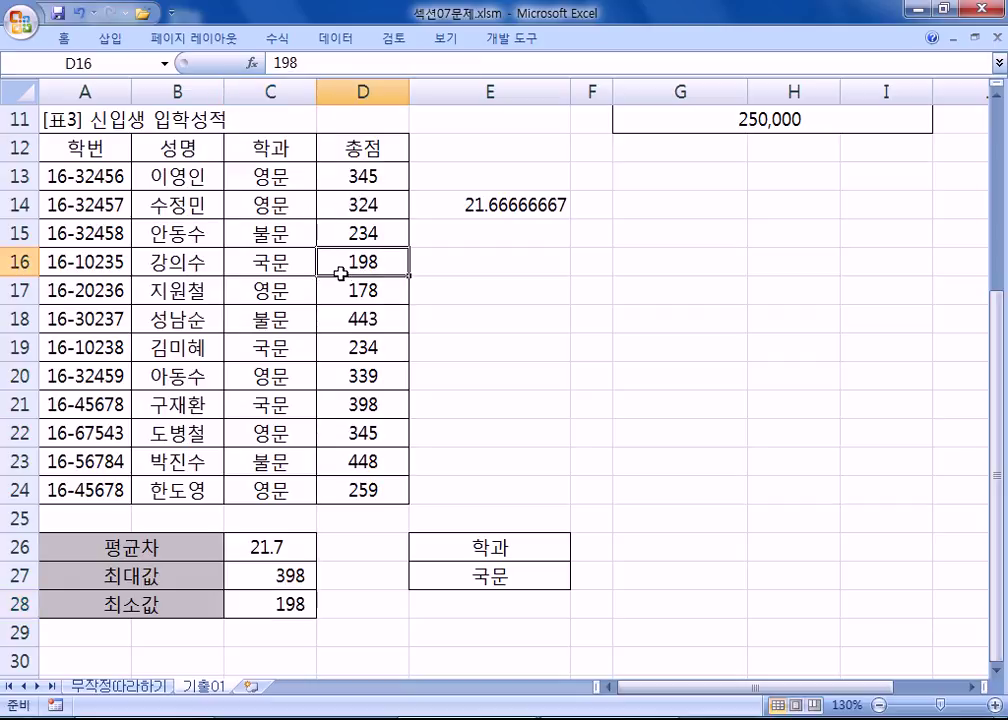
pyautogui.keyDown('ctrl'); pyautogui.click(336, 348); pyautogui.keyUp('ctrl')
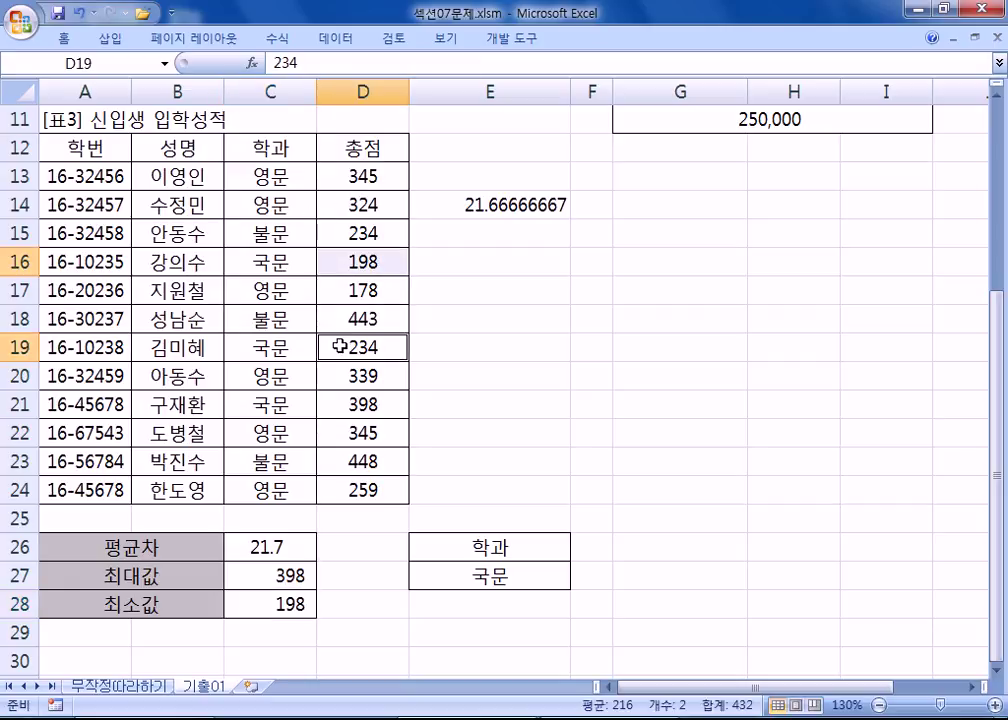
pyautogui.keyDown('ctrl'); pyautogui.click(344, 408); pyautogui.keyUp('ctrl')
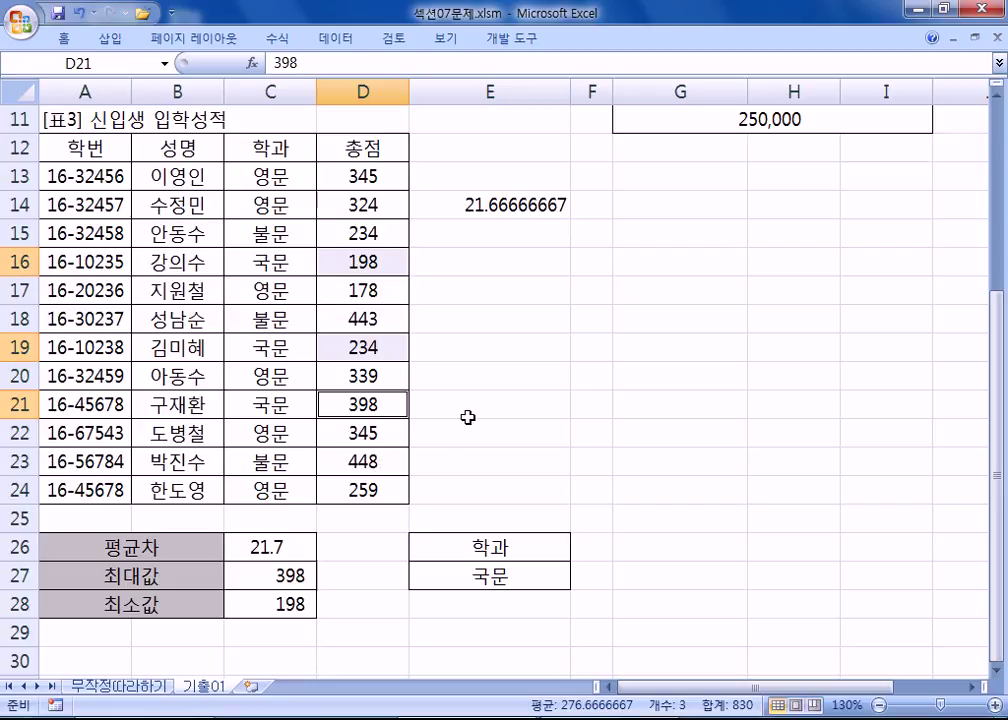